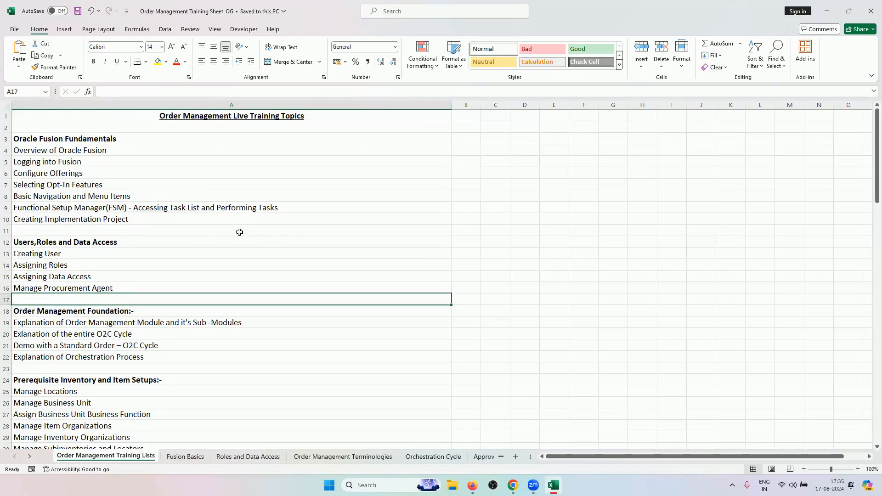
Skim the Roles and Data Access sheet, then show the Order Management Terminologies sheet
{"action": "left_click", "coordinate": [266, 457]}
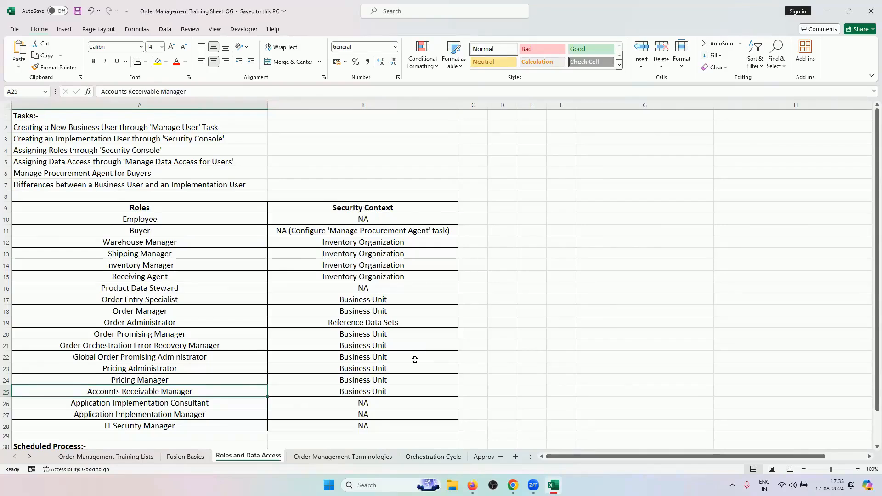
{"action": "scroll", "coordinate": [416, 361], "scroll_direction": "down", "scroll_amount": 2}
{"action": "scroll", "coordinate": [414, 360], "scroll_direction": "up", "scroll_amount": 2}
{"action": "scroll", "coordinate": [449, 391], "scroll_direction": "down", "scroll_amount": 2}
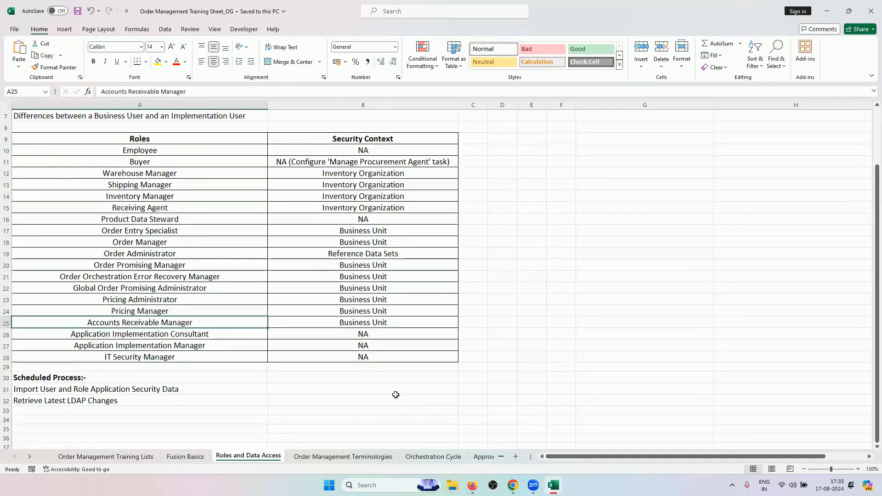
{"action": "scroll", "coordinate": [395, 394], "scroll_direction": "up", "scroll_amount": 2}
{"action": "left_click", "coordinate": [373, 461]}
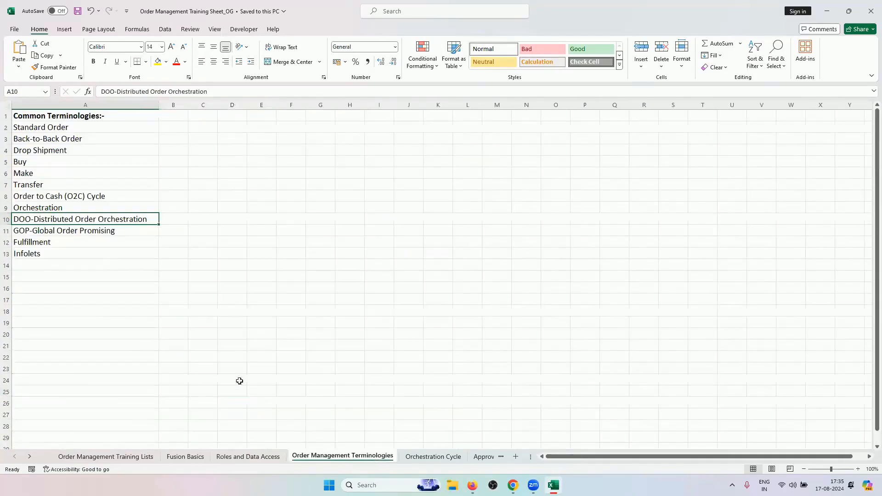
Review the Orchestration Cycle sheet's steps, statuses and standard, advanced and back-to-back flows
{"action": "left_click", "coordinate": [433, 456]}
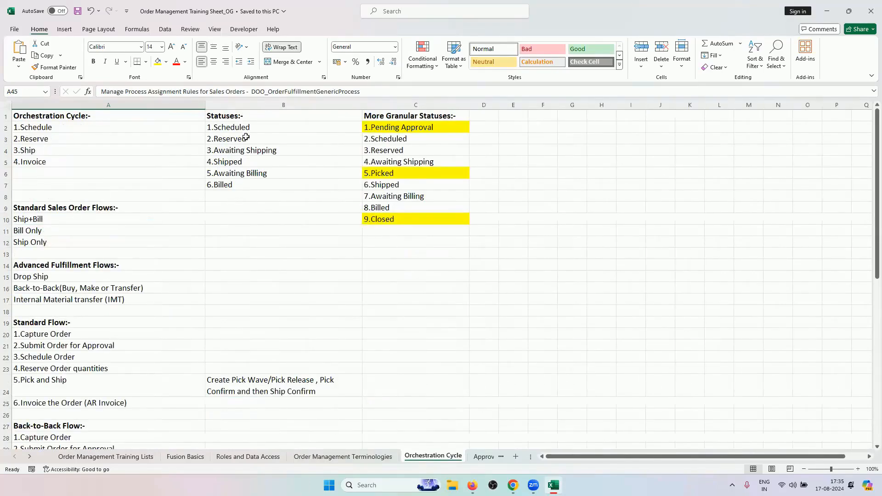
{"action": "scroll", "coordinate": [206, 290], "scroll_direction": "down", "scroll_amount": 4}
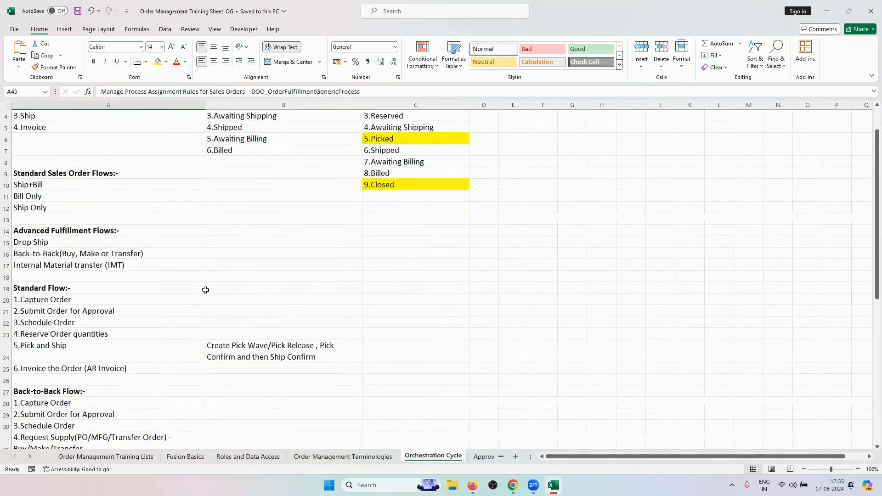
{"action": "scroll", "coordinate": [319, 356], "scroll_direction": "up", "scroll_amount": 4}
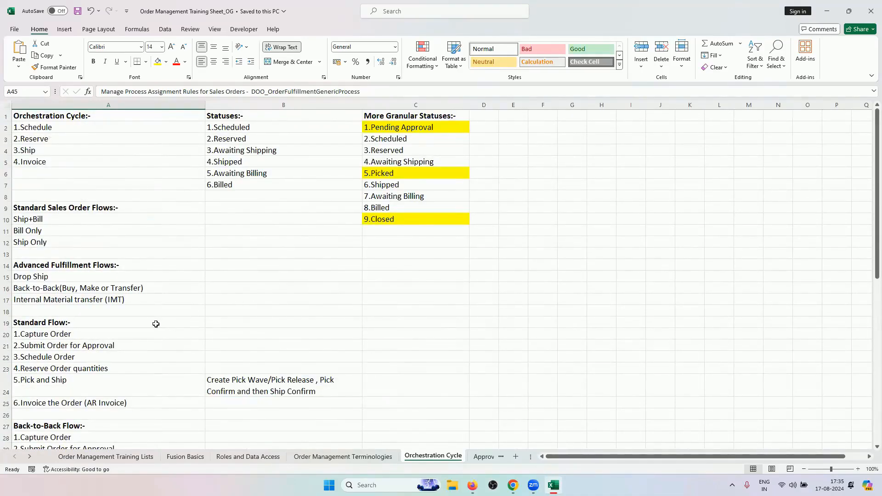
{"action": "scroll", "coordinate": [153, 323], "scroll_direction": "down", "scroll_amount": 2}
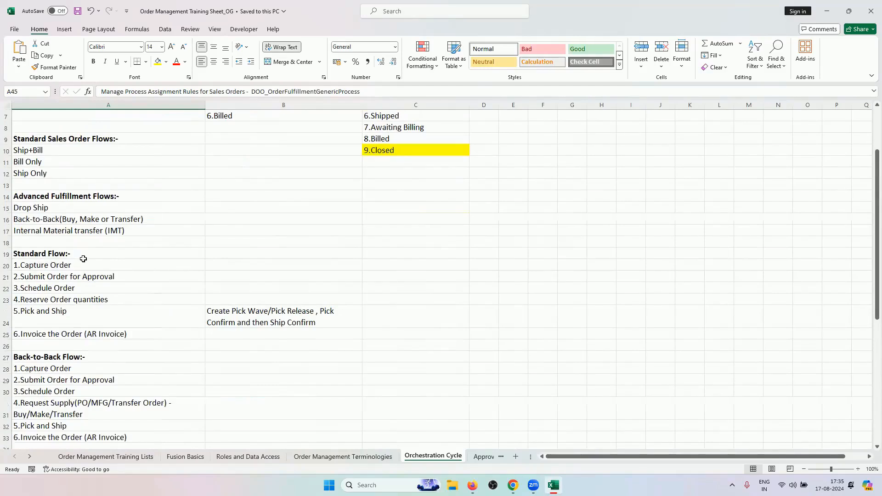
{"action": "scroll", "coordinate": [97, 272], "scroll_direction": "up", "scroll_amount": 2}
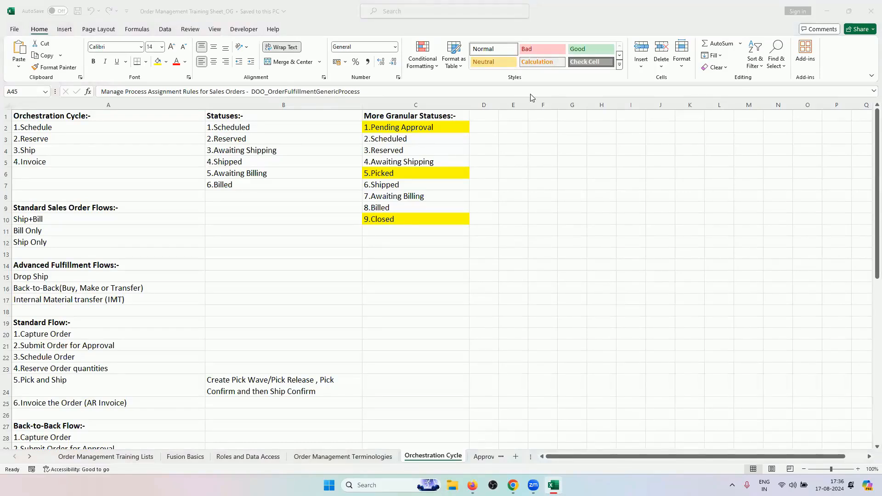
{"action": "left_click", "coordinate": [870, 196]}
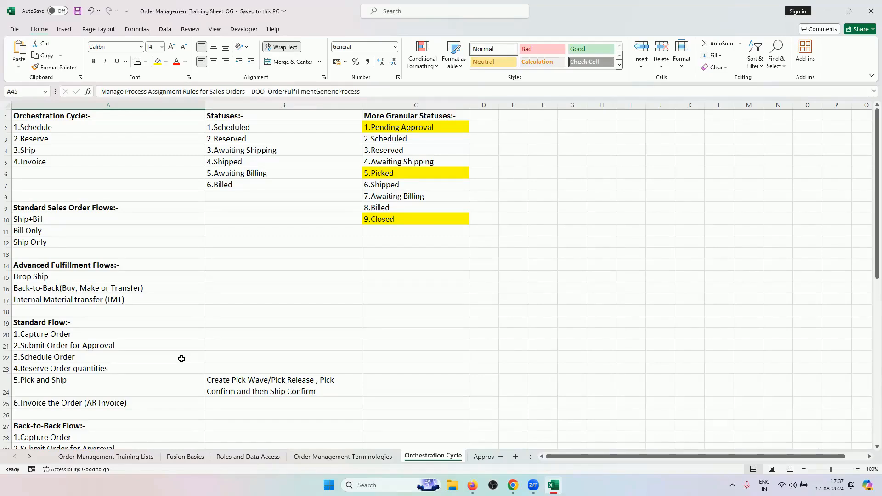
{"action": "left_click", "coordinate": [144, 331]}
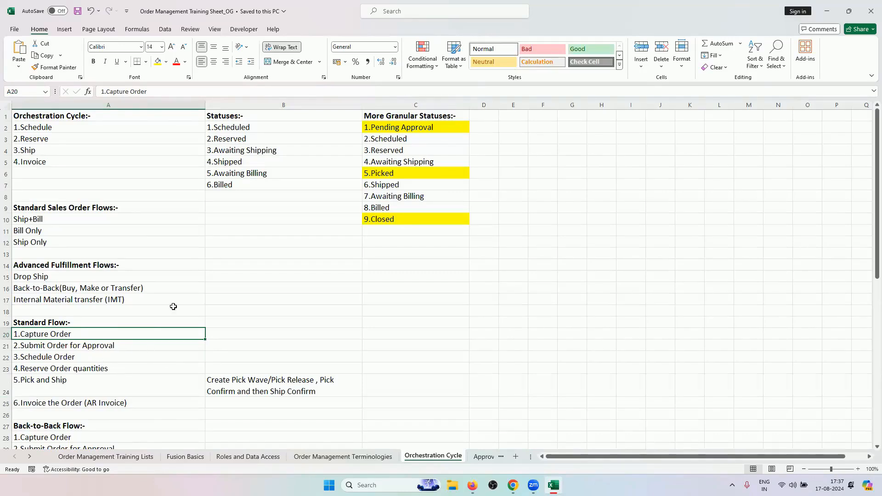
Walk through Schedule, Reserve, Pick and Ship, and Invoice steps, then show the Approvals sheet
{"action": "left_click", "coordinate": [86, 357]}
{"action": "left_click", "coordinate": [95, 368]}
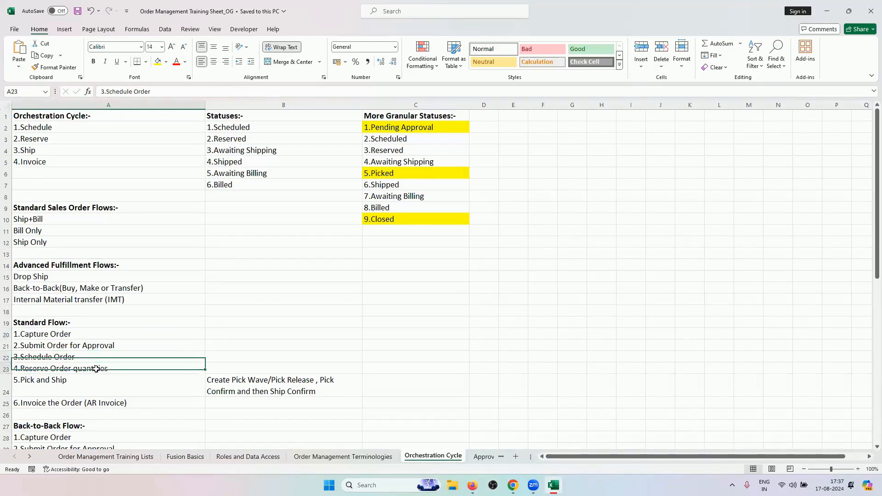
{"action": "left_click", "coordinate": [128, 378]}
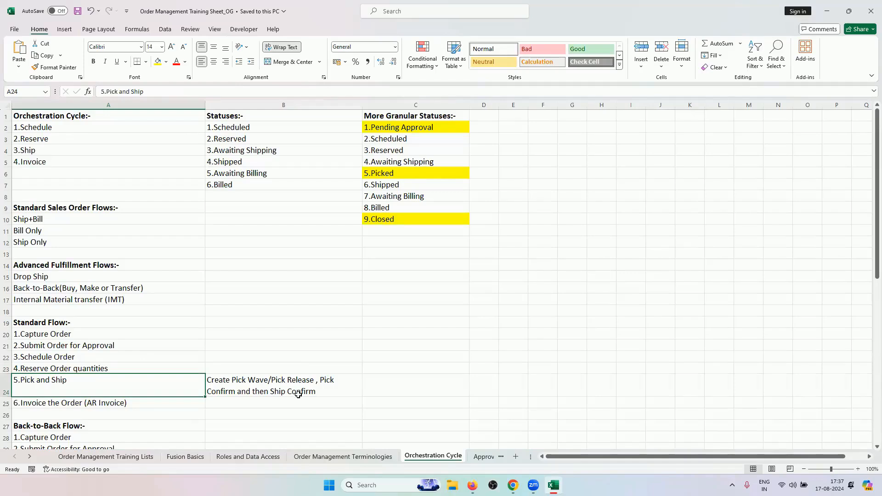
{"action": "left_click", "coordinate": [101, 403]}
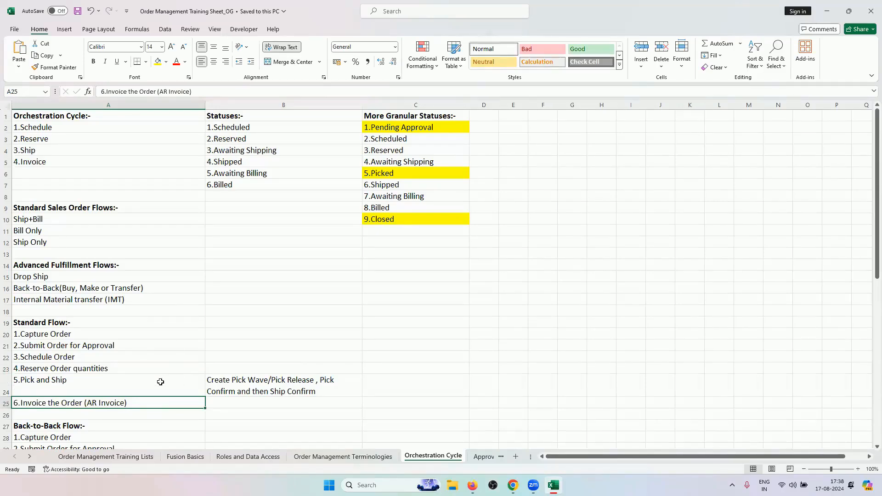
{"action": "left_click", "coordinate": [105, 380]}
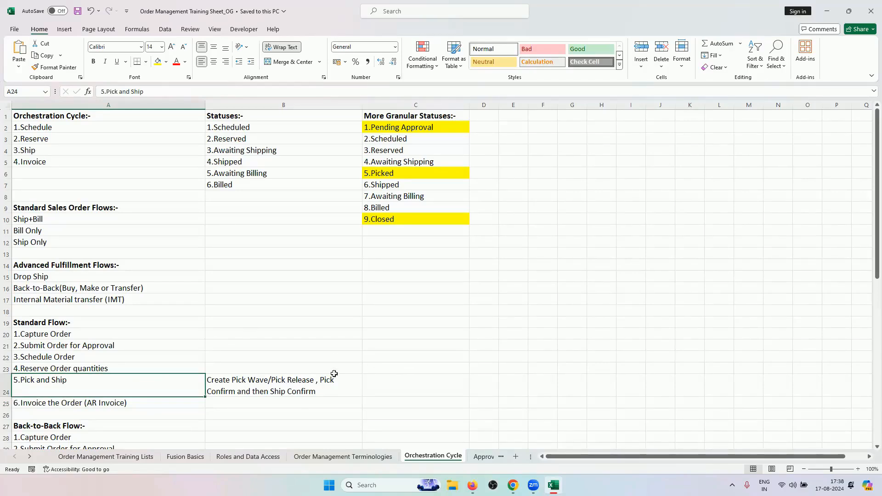
{"action": "left_click", "coordinate": [306, 393]}
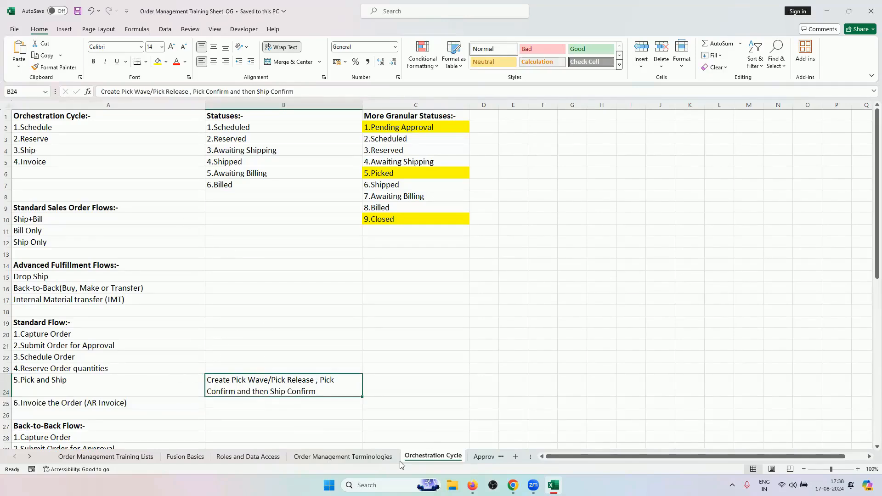
{"action": "left_click", "coordinate": [486, 458]}
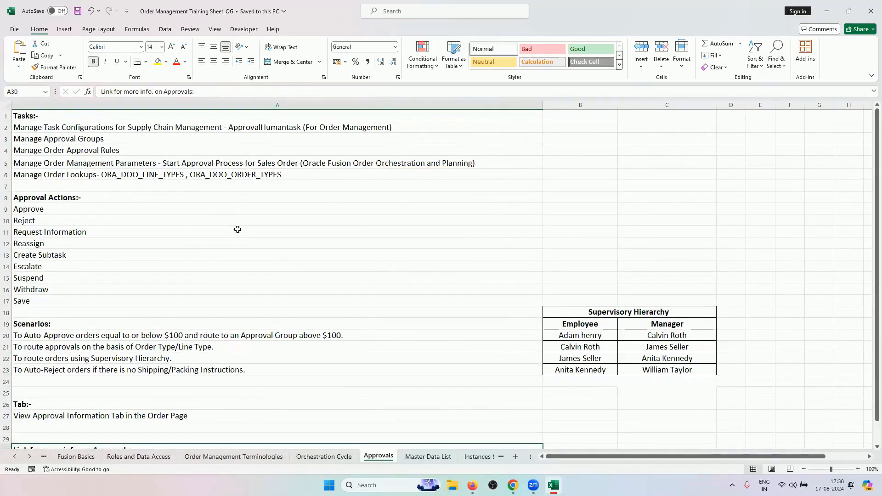
Back on Orchestration Cycle, highlight the Pending Approval, Picked and Closed granular statuses
{"action": "left_click", "coordinate": [325, 457]}
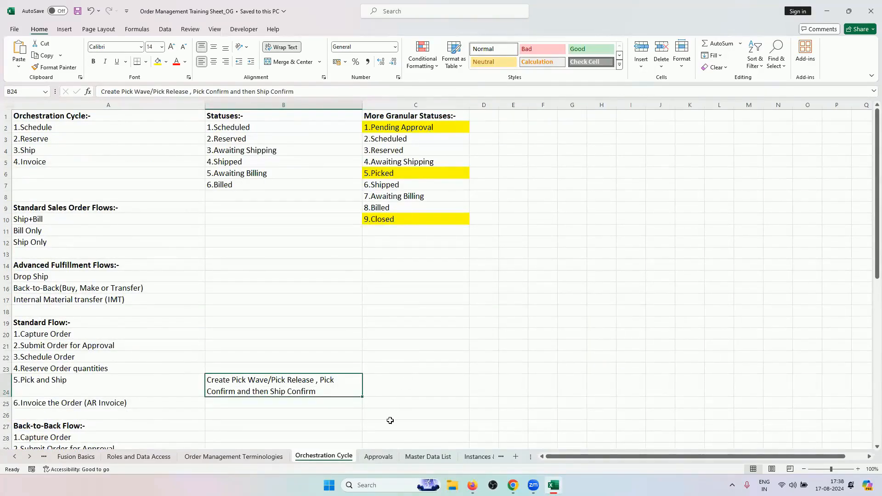
{"action": "left_click", "coordinate": [378, 457]}
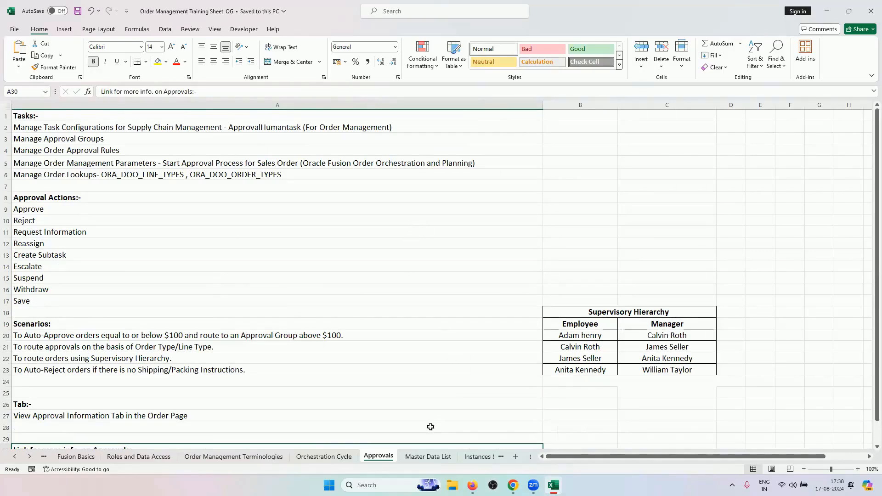
{"action": "left_click", "coordinate": [323, 457]}
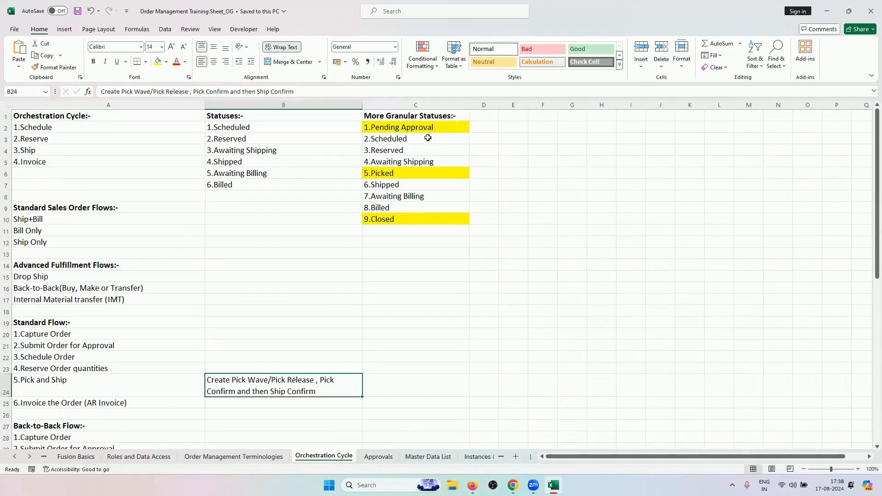
{"action": "left_click_drag", "start_coordinate": [427, 137], "coordinate": [430, 212]}
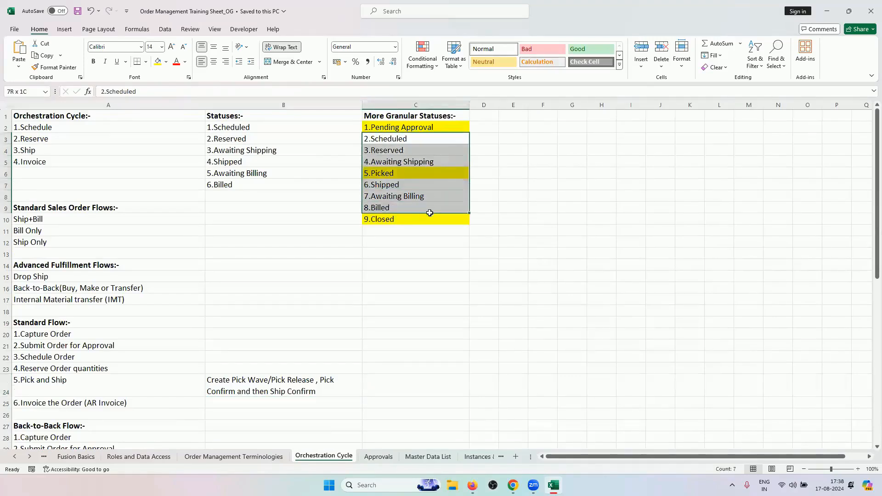
{"action": "left_click", "coordinate": [431, 129]}
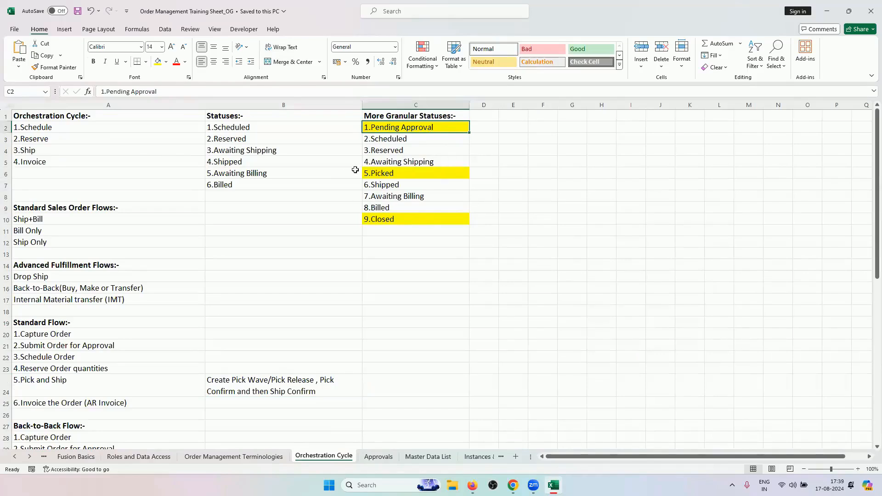
{"action": "left_click", "coordinate": [407, 176]}
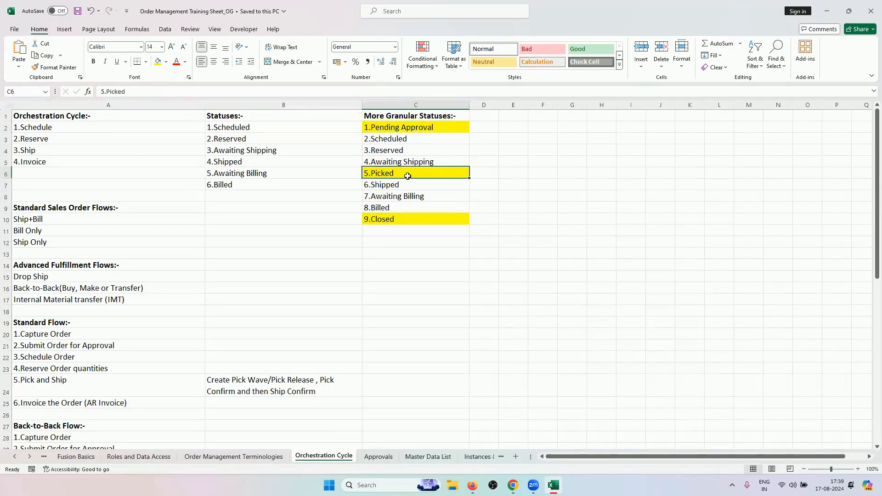
{"action": "left_click", "coordinate": [409, 221]}
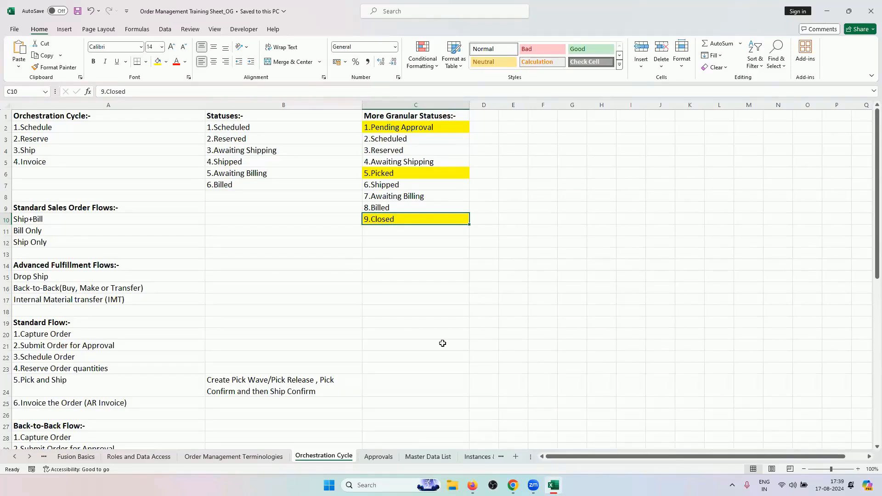
Point out the Manage Task Configurations approval task, glance at Roles and Data Access, and return
{"action": "left_click", "coordinate": [391, 455]}
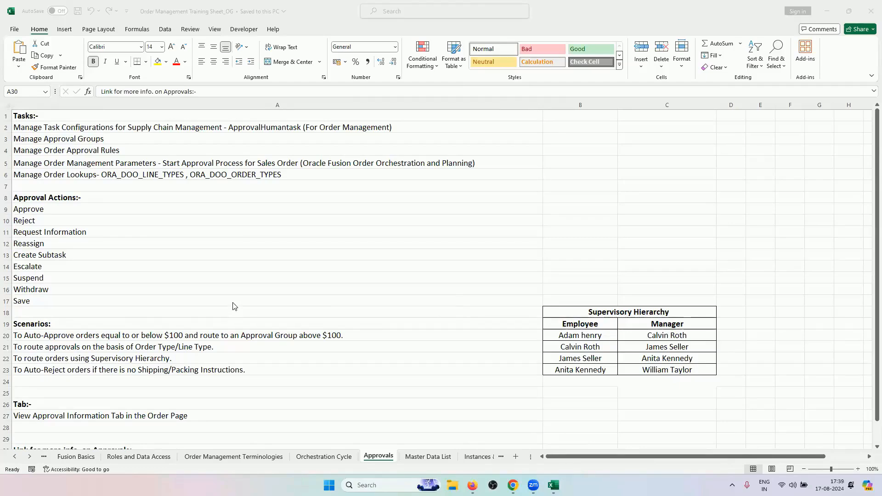
{"action": "left_click", "coordinate": [316, 124]}
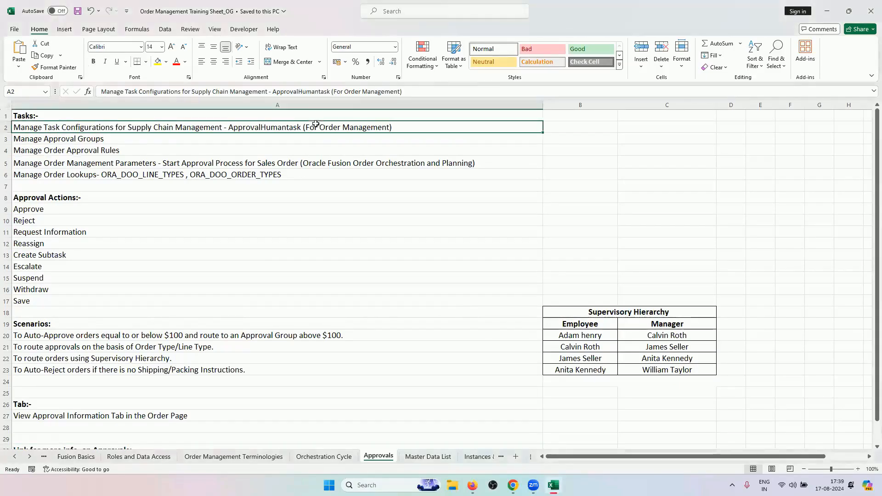
{"action": "left_click", "coordinate": [126, 457]}
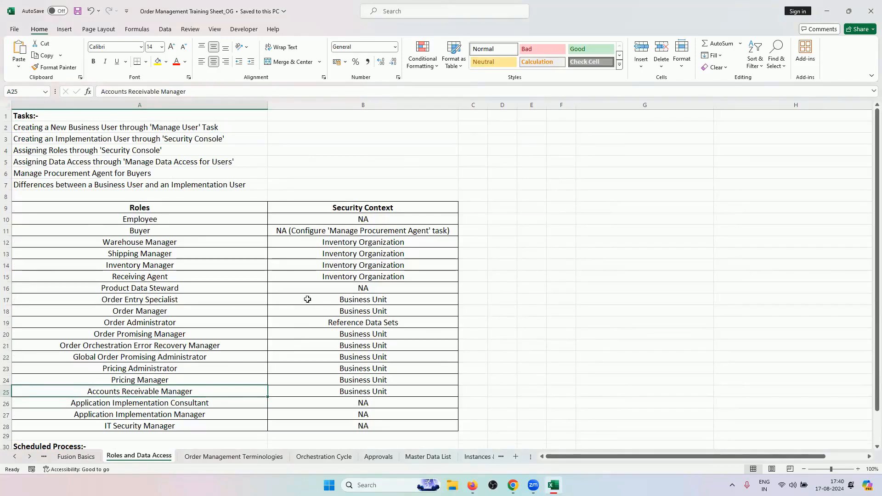
{"action": "left_click", "coordinate": [378, 456]}
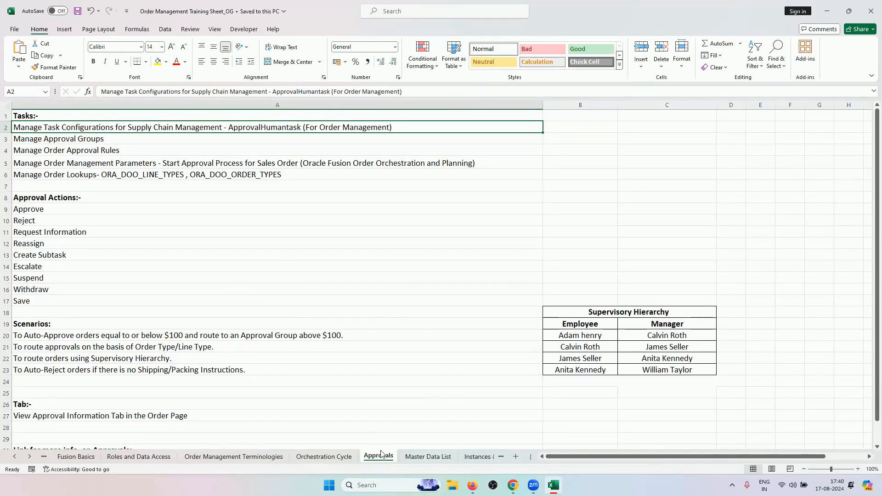
{"action": "left_click", "coordinate": [327, 457]}
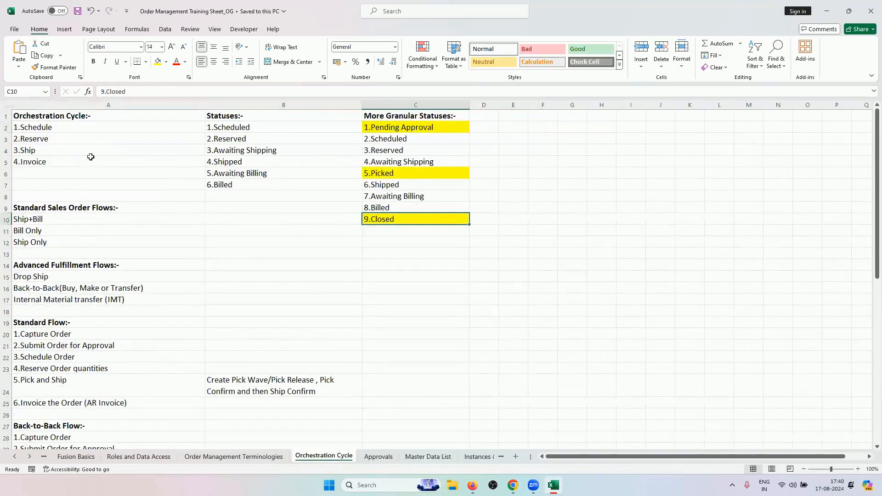
{"action": "left_click_drag", "start_coordinate": [81, 128], "coordinate": [82, 157]}
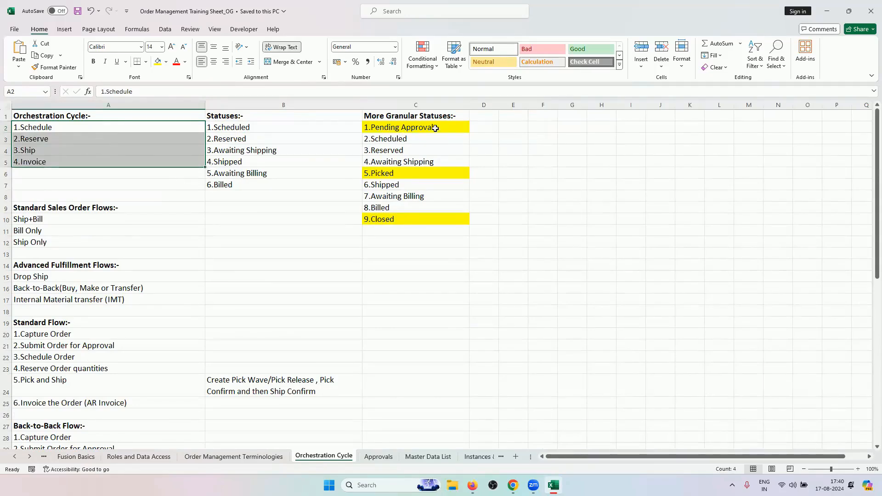
{"action": "left_click_drag", "start_coordinate": [412, 138], "coordinate": [406, 218]}
{"action": "scroll", "coordinate": [361, 384], "scroll_direction": "down", "scroll_amount": 2}
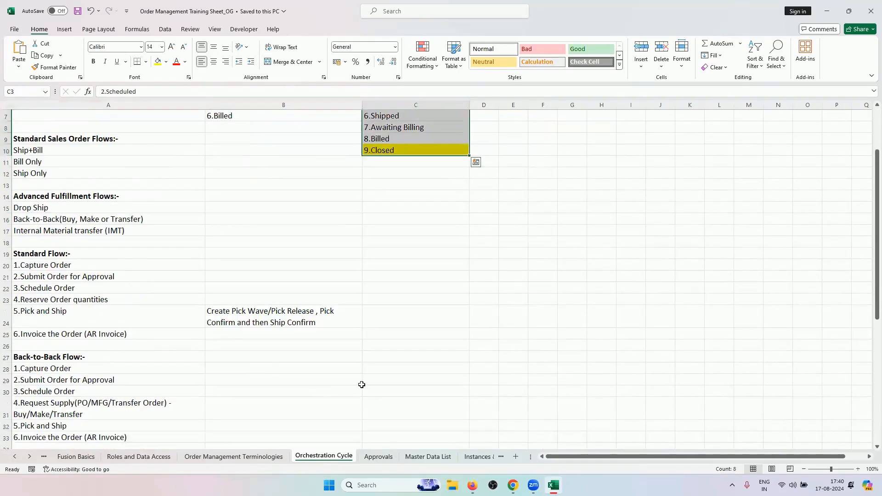
{"action": "left_click", "coordinate": [378, 456]}
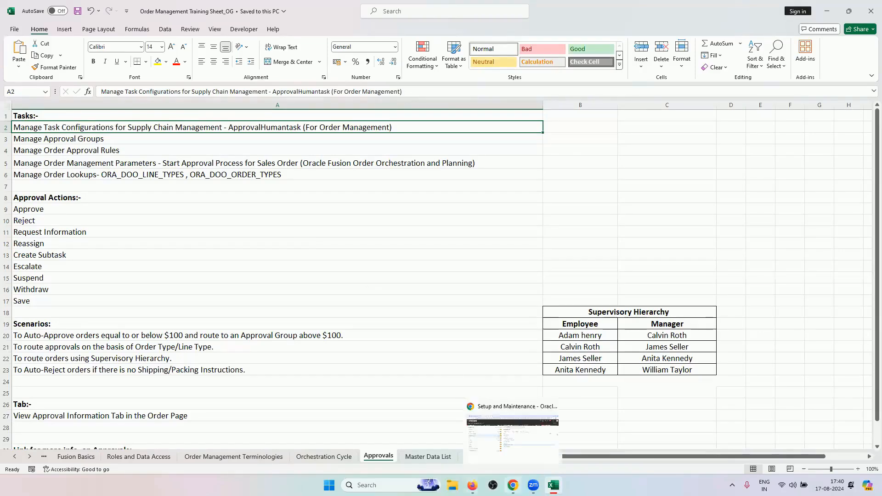
Clear the DATA task search and list All Tasks for the Orders functional area
{"action": "left_click", "coordinate": [513, 485]}
{"action": "double_click", "coordinate": [435, 115]}
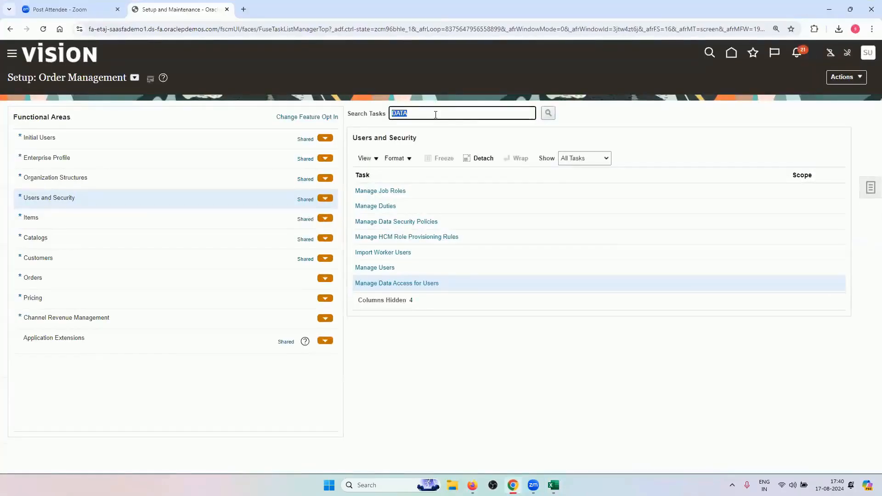
{"action": "key", "text": "BackSpace"}
{"action": "left_click", "coordinate": [131, 279]}
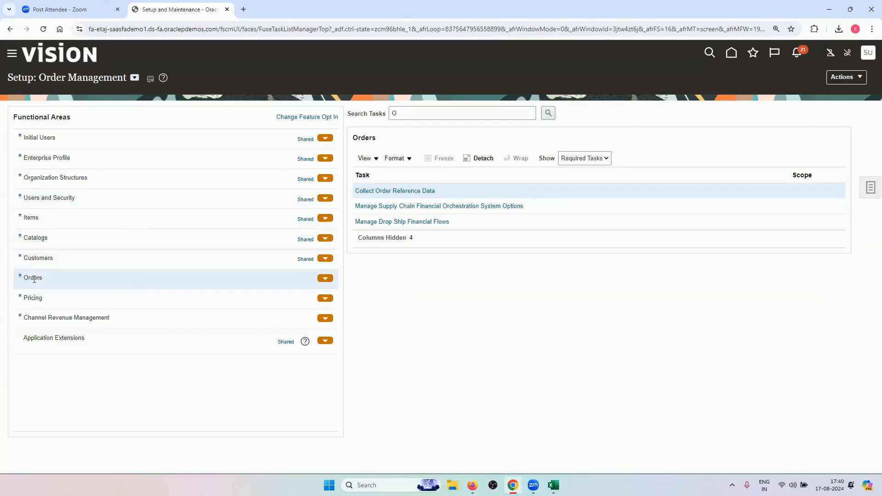
{"action": "left_click", "coordinate": [570, 158]}
{"action": "left_click", "coordinate": [572, 167]}
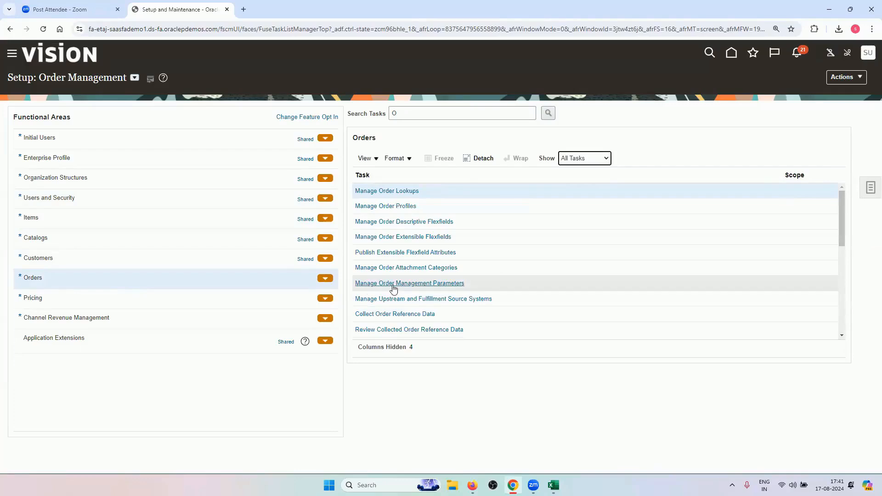
In Manage Order Management Parameters, filter parameter names by START to find the approval parameter
{"action": "left_click", "coordinate": [422, 284]}
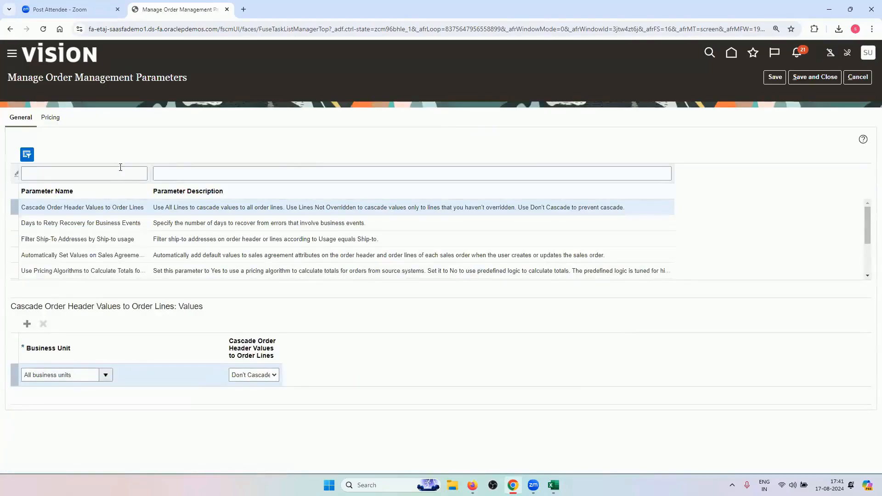
{"action": "left_click", "coordinate": [116, 173]}
{"action": "type", "text": "START"}
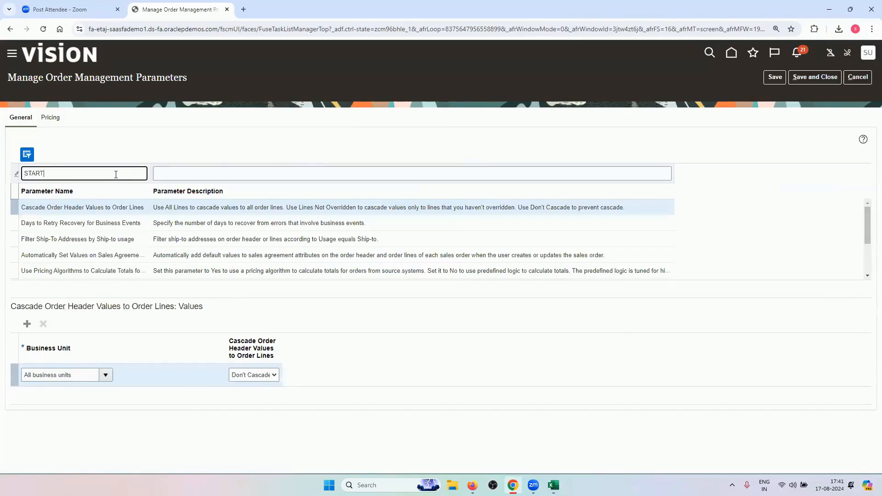
{"action": "key", "text": "Return"}
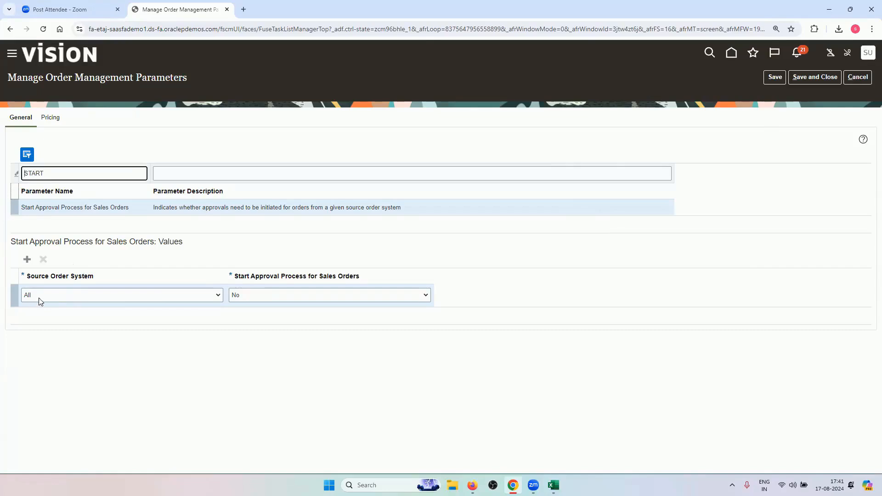
{"action": "left_click", "coordinate": [135, 298]}
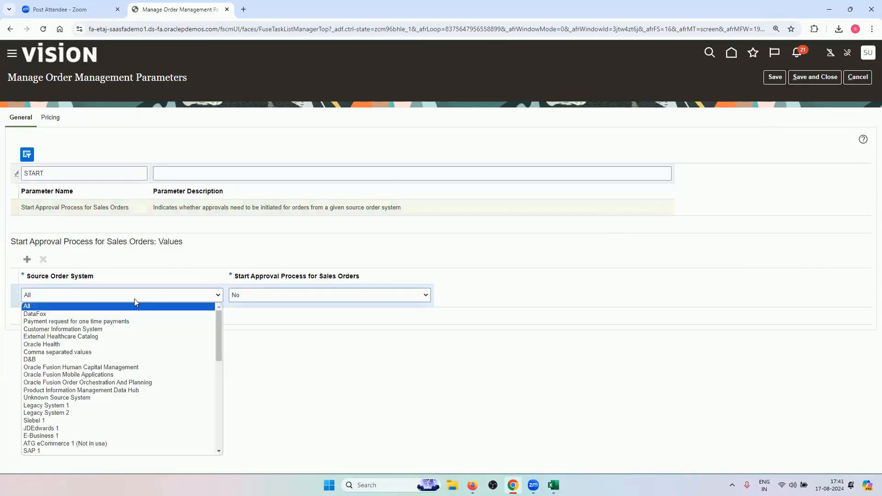
Set Start Approval Process to Yes for Oracle Fusion Order Orchestration And Planning, then save and close
{"action": "left_click", "coordinate": [154, 386]}
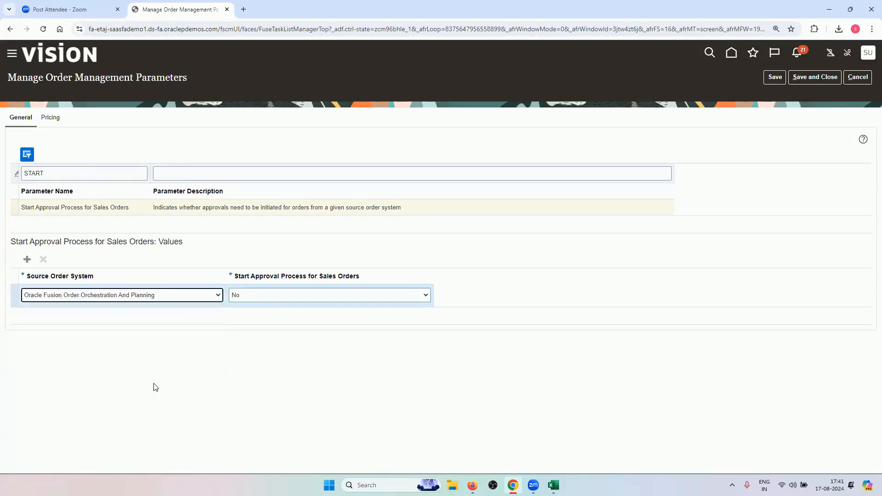
{"action": "left_click", "coordinate": [288, 295]}
{"action": "left_click", "coordinate": [282, 315]}
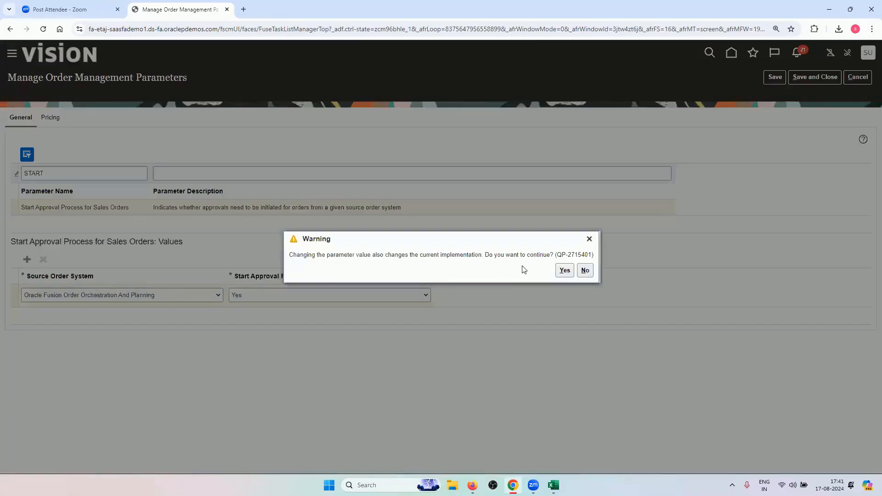
{"action": "left_click", "coordinate": [565, 274]}
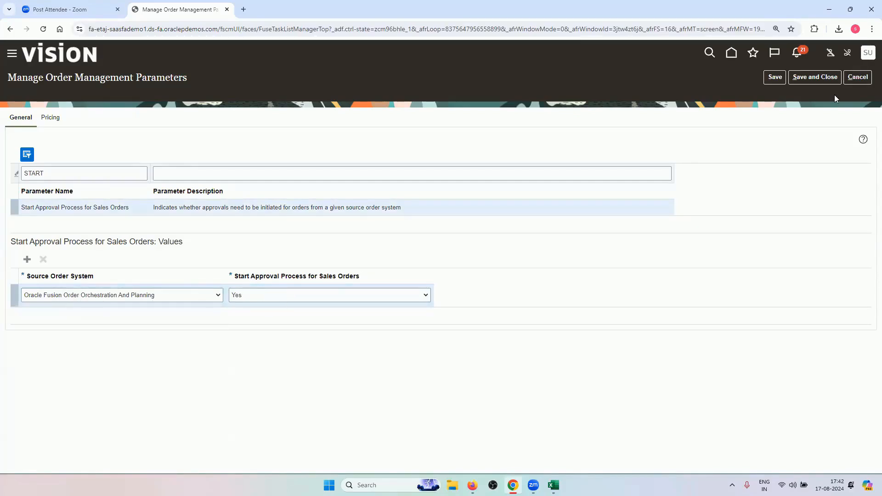
{"action": "left_click", "coordinate": [775, 79]}
{"action": "left_click", "coordinate": [800, 83]}
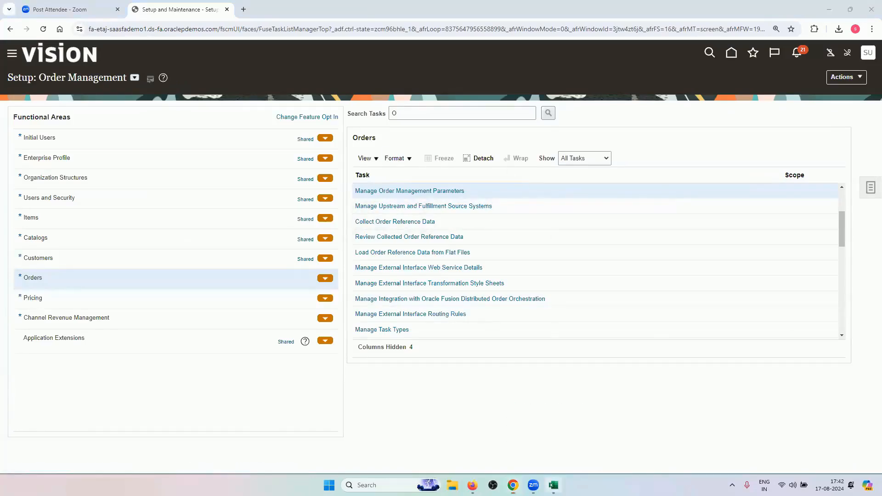
{"action": "left_click", "coordinate": [554, 485]}
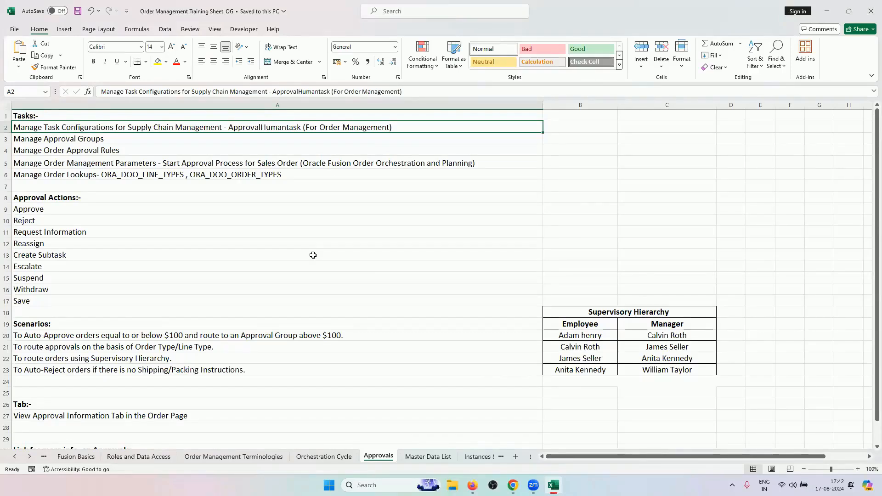
{"action": "left_click", "coordinate": [253, 141]}
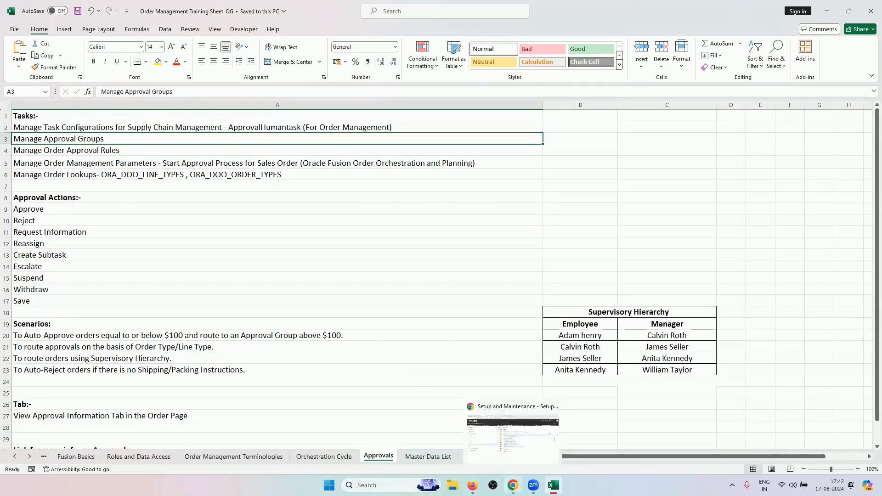
{"action": "left_click", "coordinate": [513, 486]}
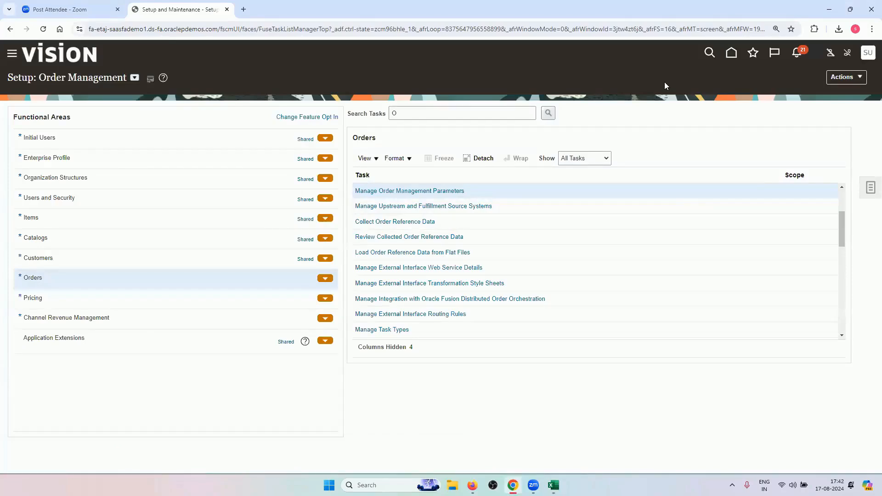
List All Tasks for the Customers functional area and open Manage Approval Groups
{"action": "left_click", "coordinate": [100, 258]}
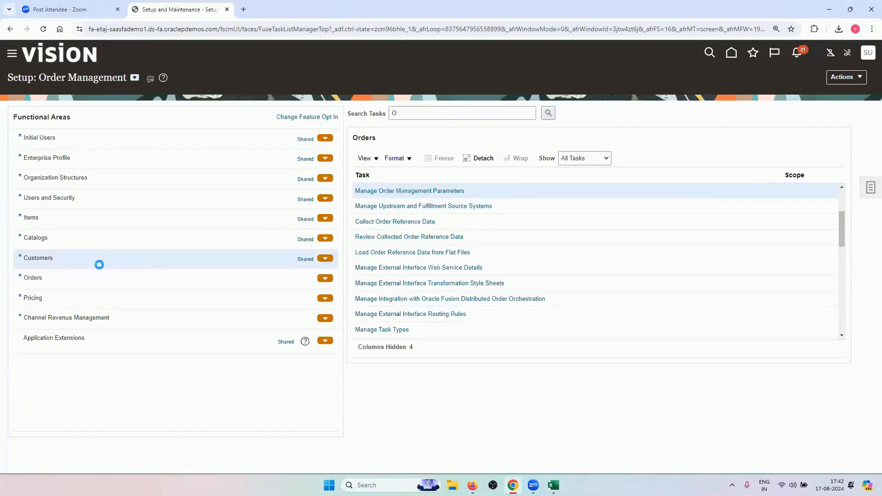
{"action": "left_click", "coordinate": [587, 158]}
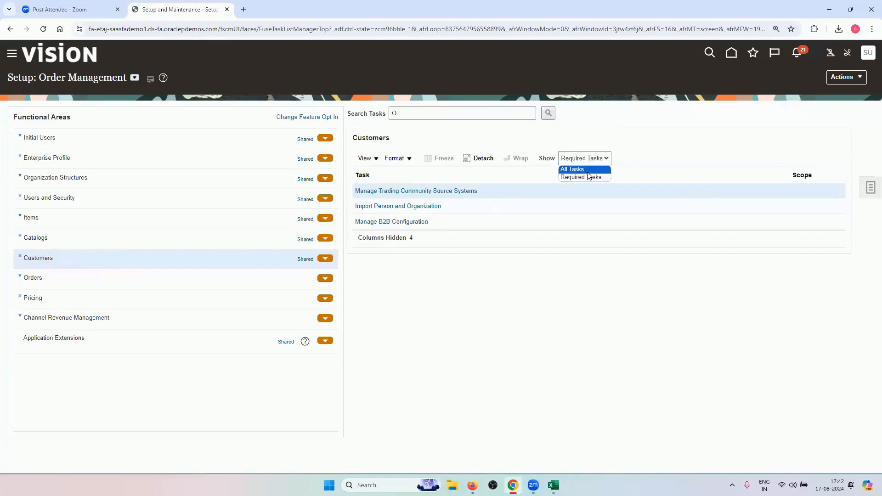
{"action": "left_click", "coordinate": [580, 167]}
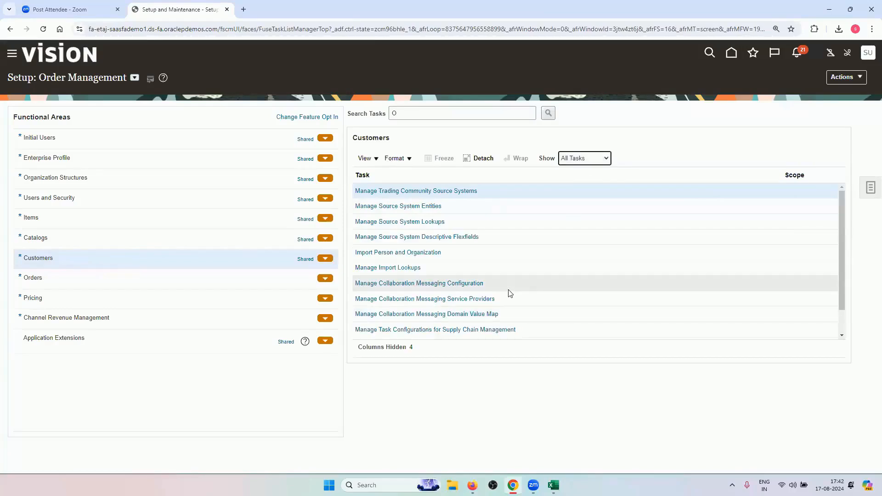
{"action": "scroll", "coordinate": [510, 293], "scroll_direction": "down", "scroll_amount": 1}
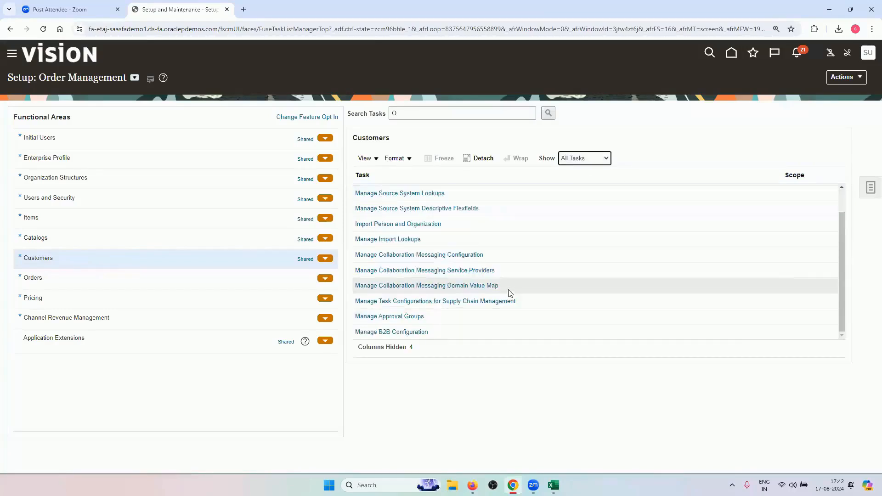
{"action": "left_click", "coordinate": [396, 317]}
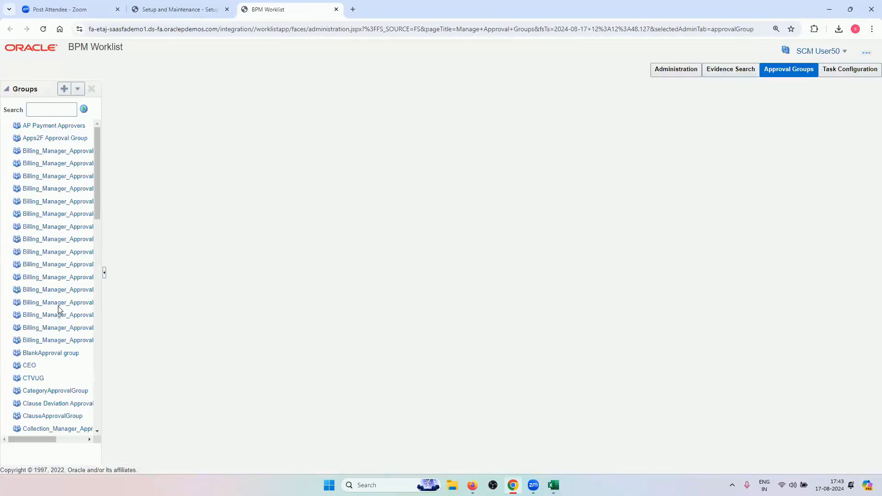
After viewing the CEO group, create a new approval group named RV_APPROVAL_GROUP and start adding a member
{"action": "left_click", "coordinate": [28, 367]}
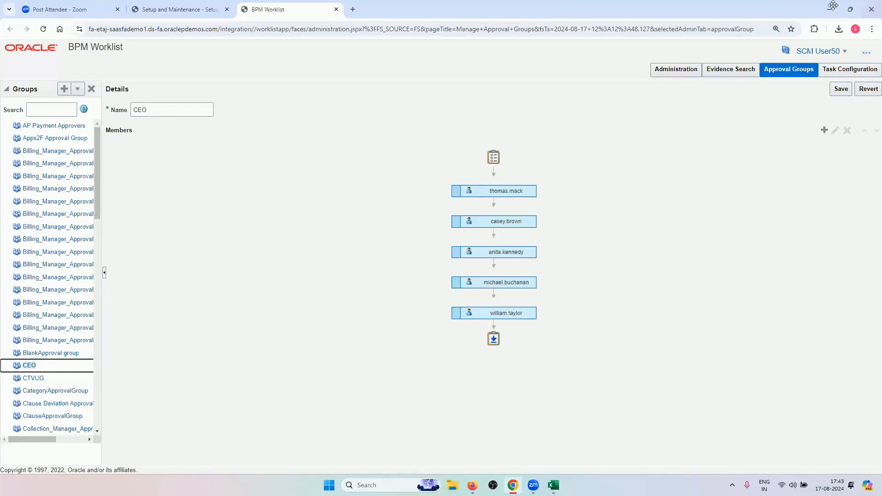
{"action": "left_click", "coordinate": [64, 88]}
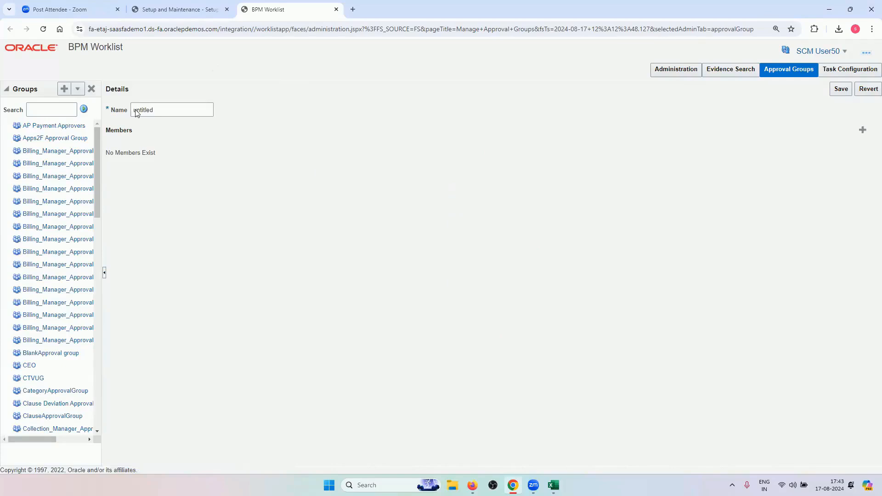
{"action": "double_click", "coordinate": [147, 116]}
{"action": "key", "text": "BackSpace"}
{"action": "type", "text": "RV_APPROVAL_GROUP"}
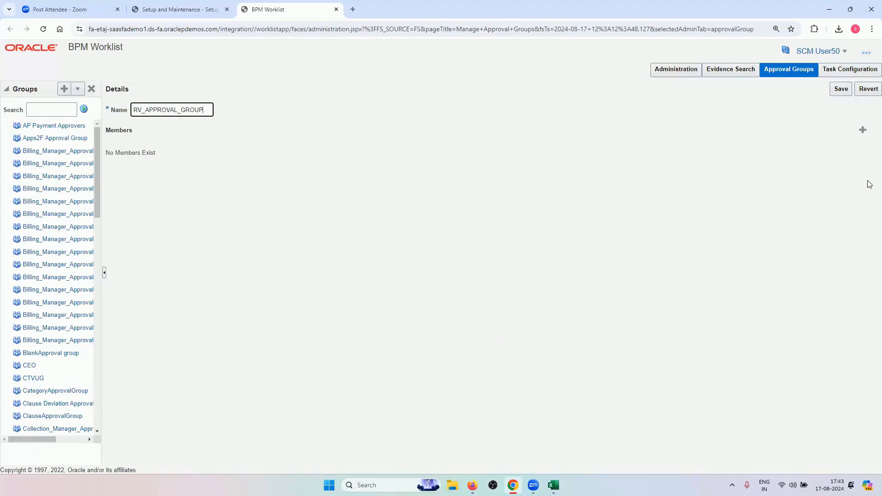
{"action": "left_click", "coordinate": [863, 132]}
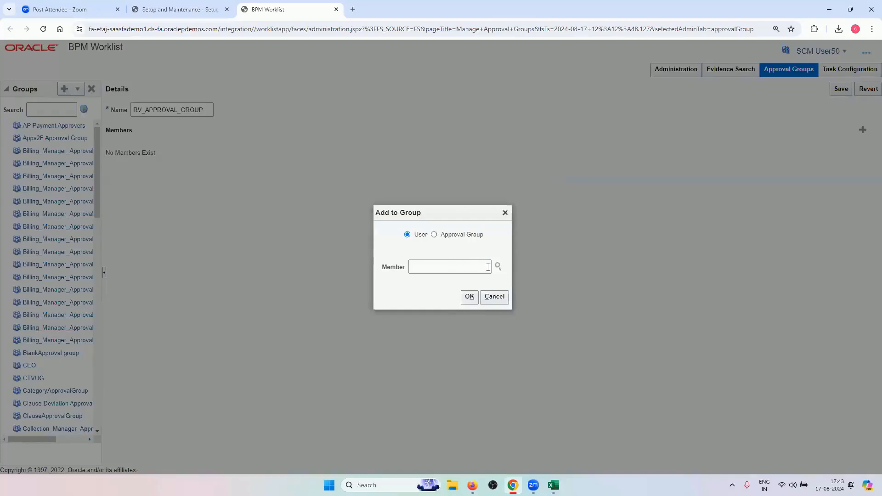
Look up the signed-in SCM user by first and last name and add them to RV_APPROVAL_GROUP
{"action": "left_click", "coordinate": [498, 266]}
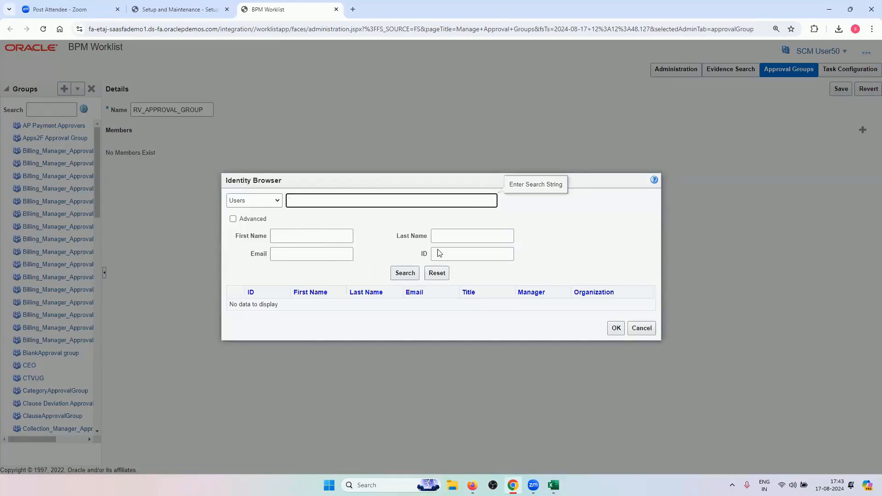
{"action": "left_click", "coordinate": [317, 241]}
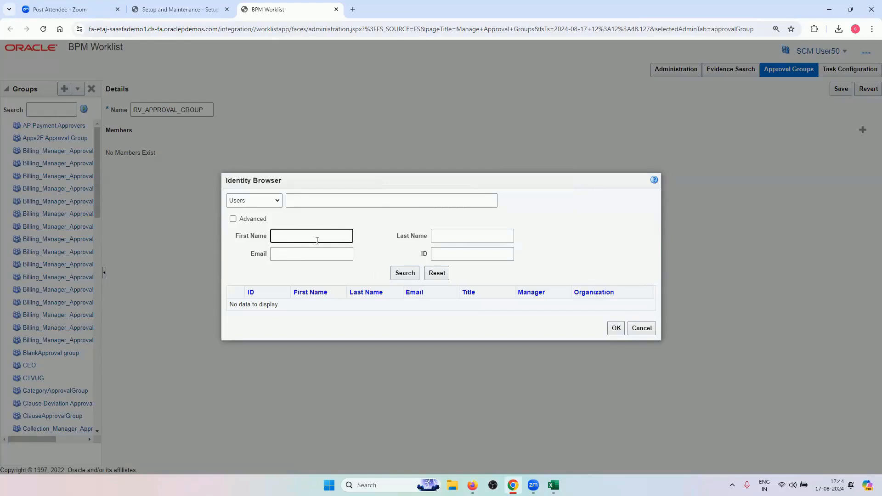
{"action": "type", "text": "SCM"}
{"action": "left_click", "coordinate": [466, 238]}
{"action": "type", "text": "USER50"}
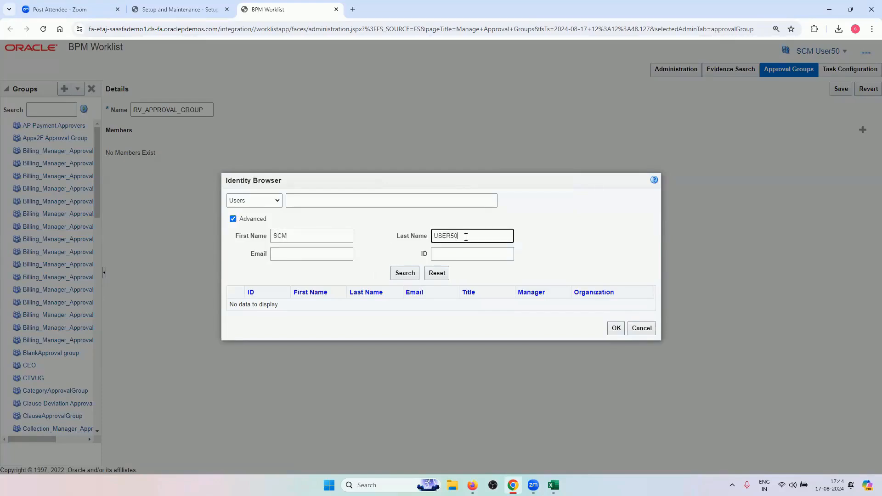
{"action": "left_click", "coordinate": [404, 273]}
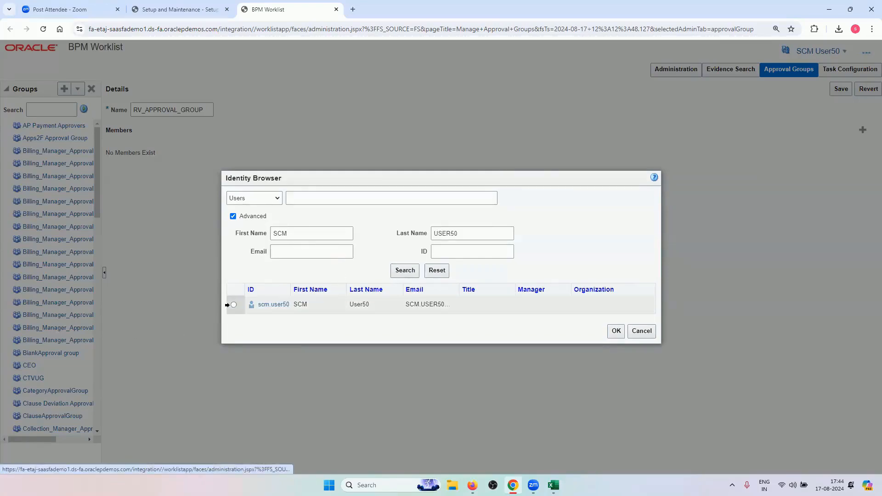
{"action": "left_click", "coordinate": [234, 304]}
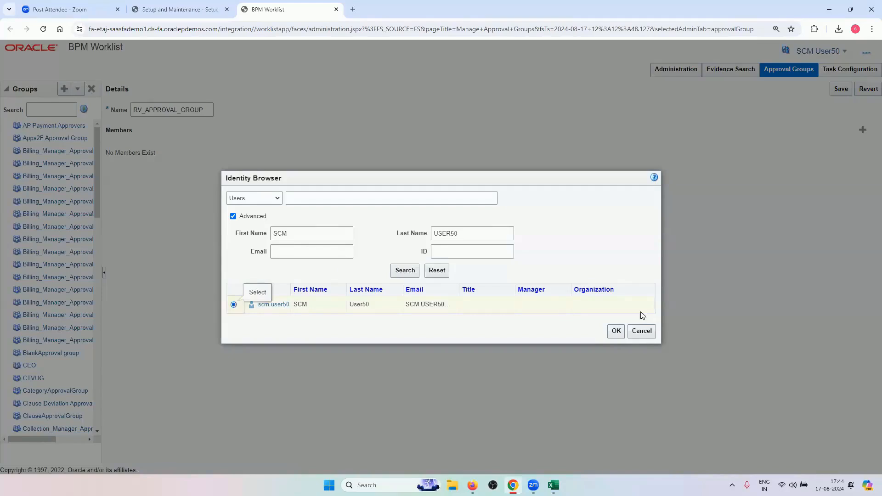
{"action": "left_click", "coordinate": [617, 331]}
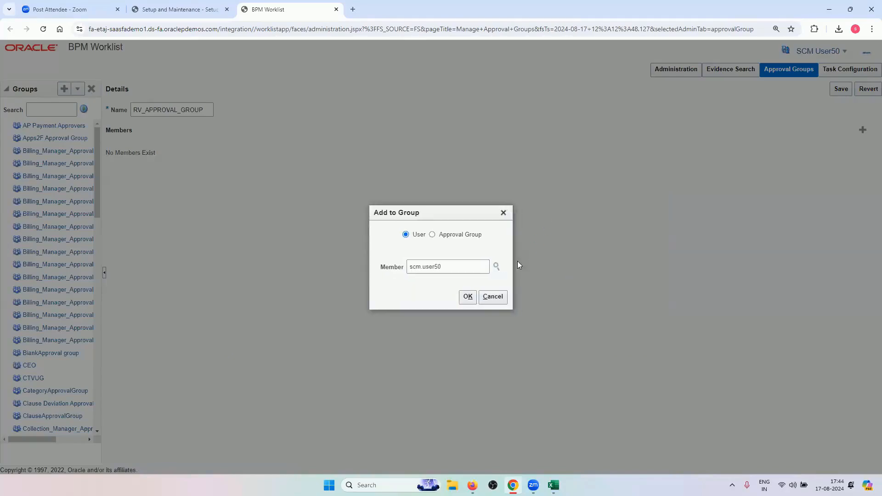
{"action": "left_click", "coordinate": [467, 297]}
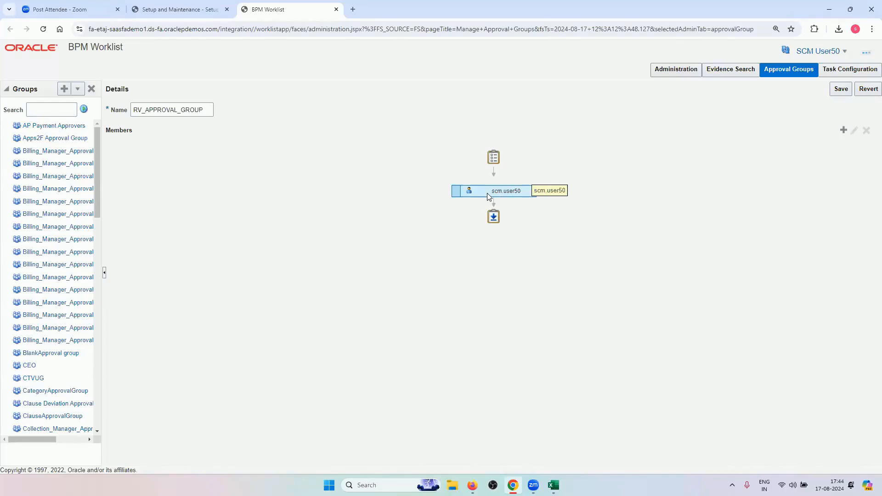
Save RV_APPROVAL_GROUP, dismiss the confirmation, and close the BPM Worklist tab
{"action": "left_click", "coordinate": [848, 91]}
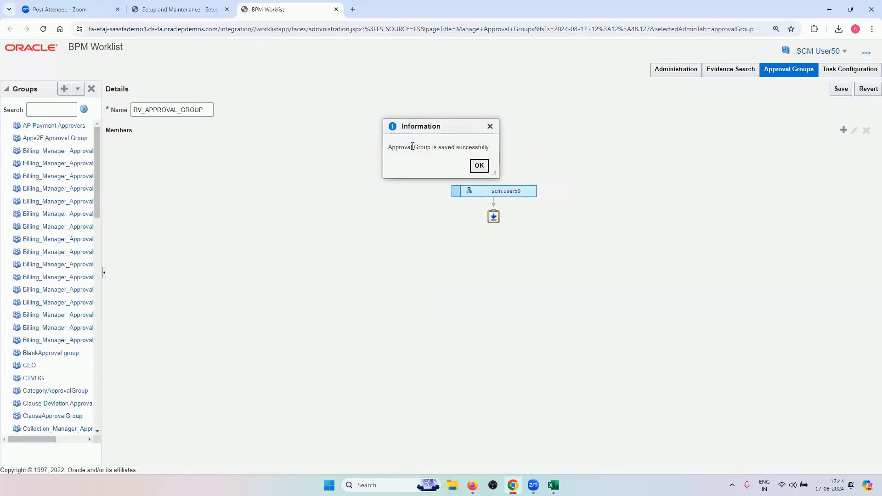
{"action": "left_click", "coordinate": [478, 168]}
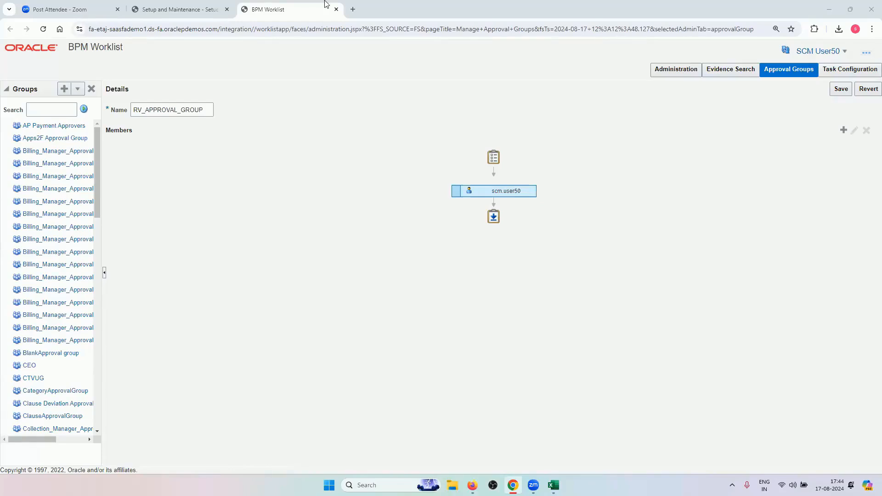
{"action": "left_click", "coordinate": [336, 9]}
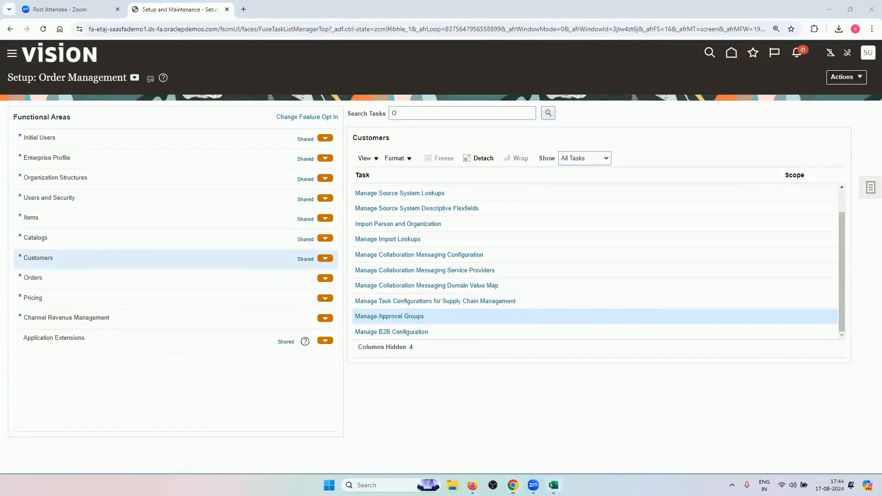
{"action": "left_click", "coordinate": [553, 486]}
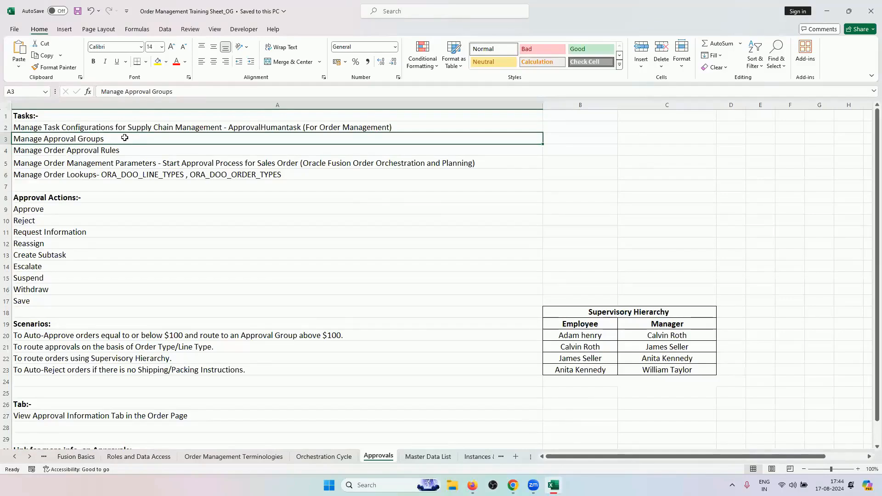
{"action": "left_click", "coordinate": [150, 163]}
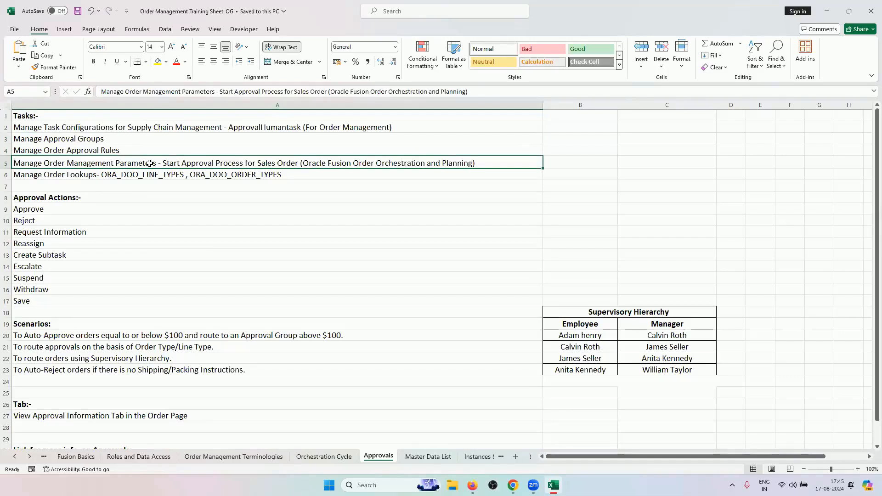
{"action": "left_click", "coordinate": [157, 138]}
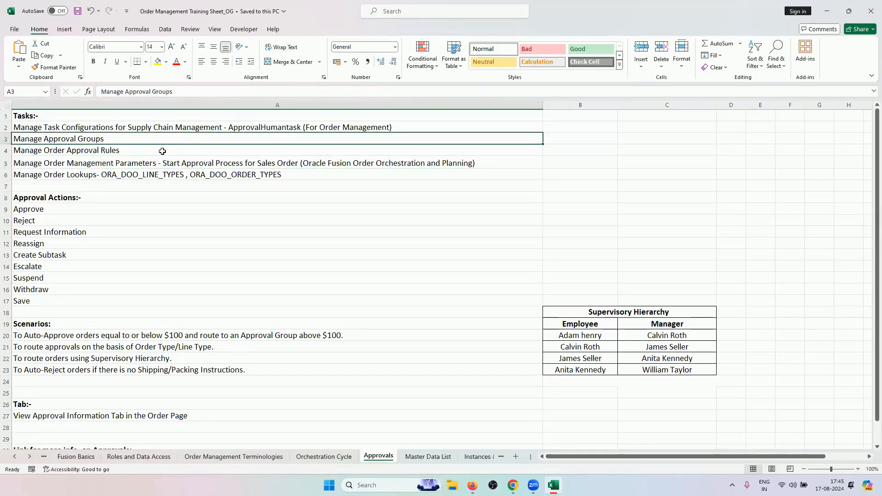
{"action": "left_click", "coordinate": [162, 151]}
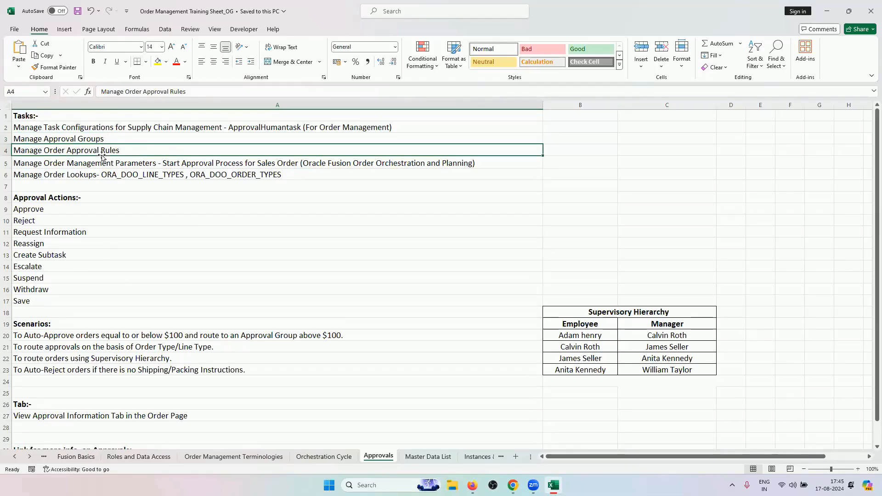
{"action": "key", "text": "alt+Tab"}
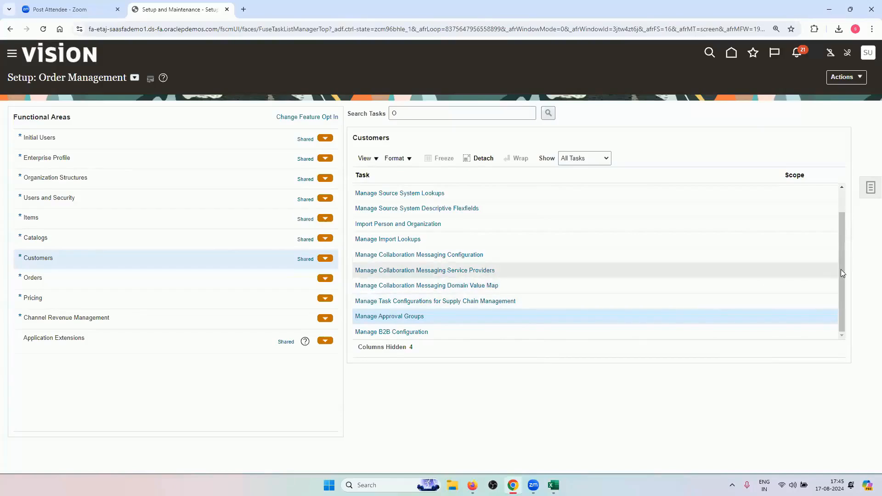
Search tasks for APPROVAL and open Manage Order Approval Rules
{"action": "mouse_move", "coordinate": [841, 270]}
{"action": "left_mouse_down"}
{"action": "mouse_move", "coordinate": [841, 244]}
{"action": "mouse_move", "coordinate": [842, 274]}
{"action": "left_mouse_up"}
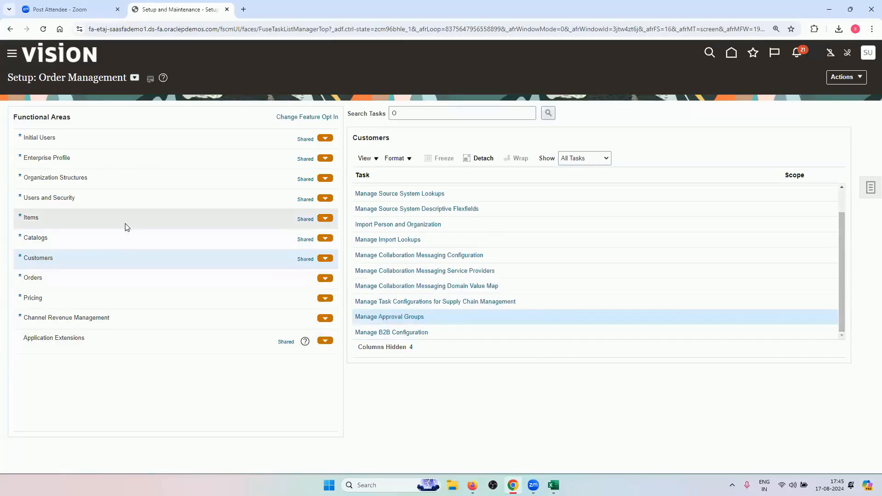
{"action": "scroll", "coordinate": [473, 267], "scroll_direction": "up", "scroll_amount": 1}
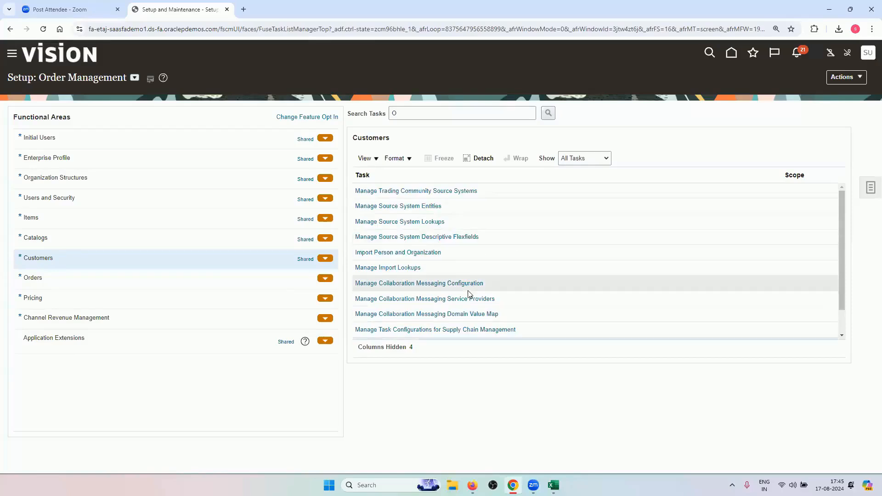
{"action": "scroll", "coordinate": [464, 287], "scroll_direction": "down", "scroll_amount": 1}
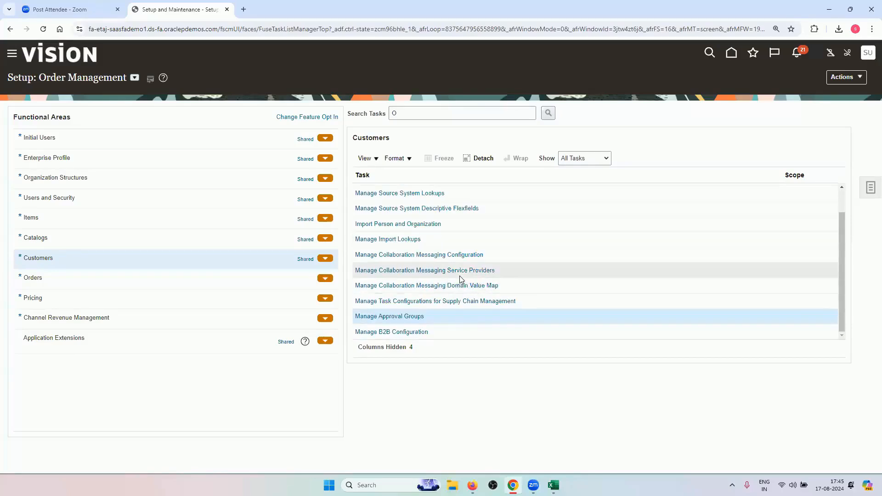
{"action": "double_click", "coordinate": [446, 117]}
{"action": "key", "text": "BackSpace"}
{"action": "type", "text": "APPR"}
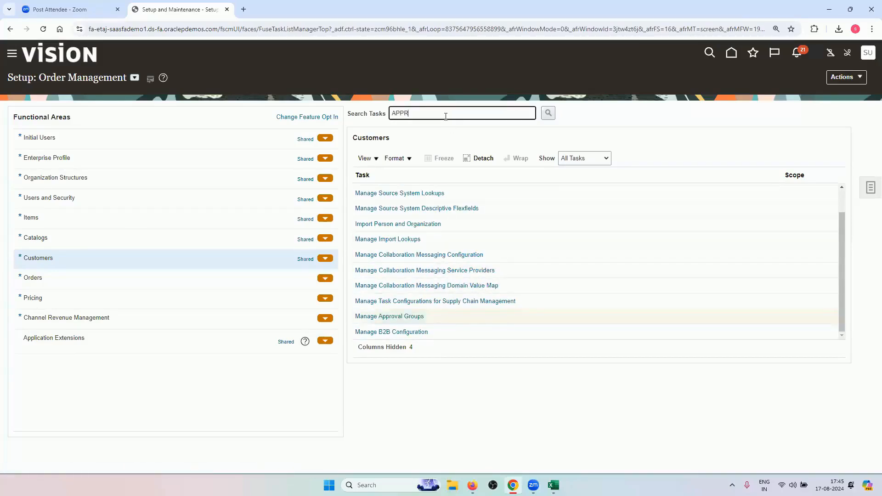
{"action": "type", "text": "OVAL"}
{"action": "key", "text": "Return"}
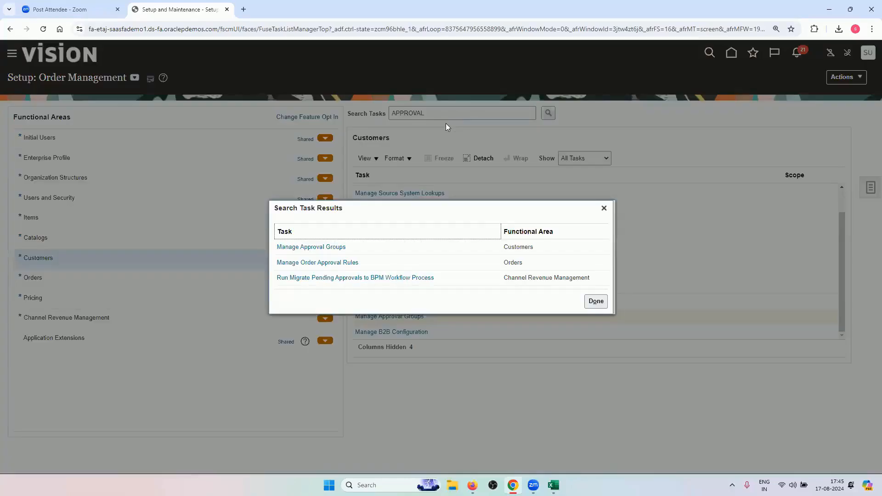
{"action": "left_click", "coordinate": [331, 262]}
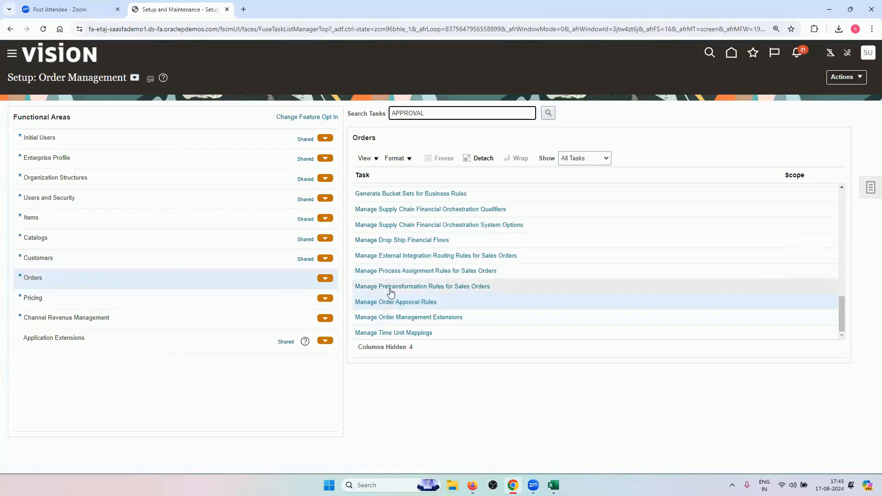
{"action": "left_click", "coordinate": [421, 302]}
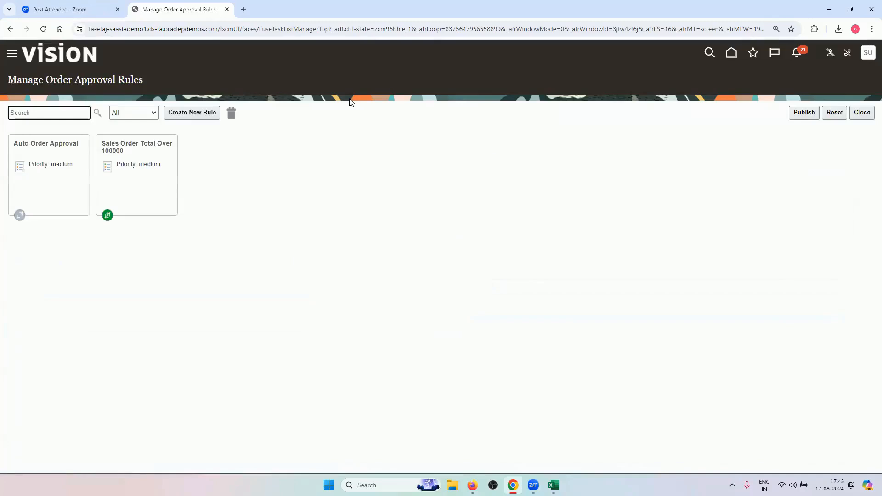
Start a new approval rule and expand the Order Header attributes
{"action": "left_click", "coordinate": [205, 115]}
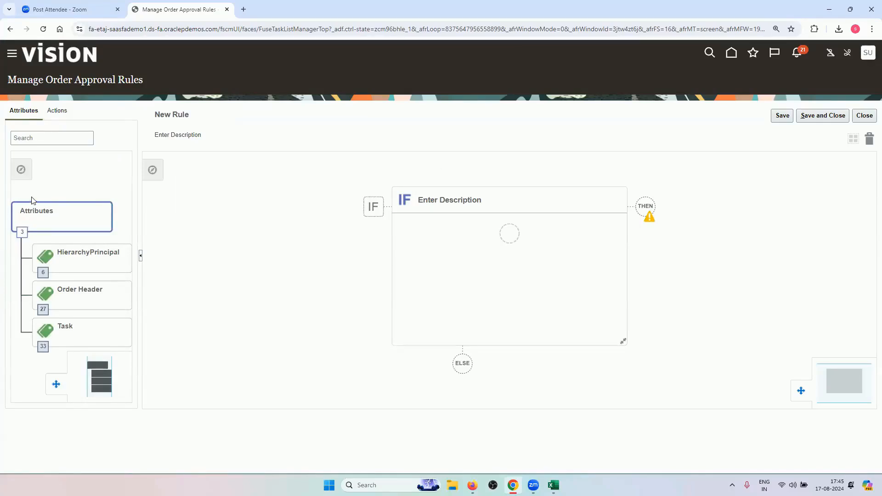
{"action": "left_click_drag", "start_coordinate": [15, 256], "coordinate": [16, 206]}
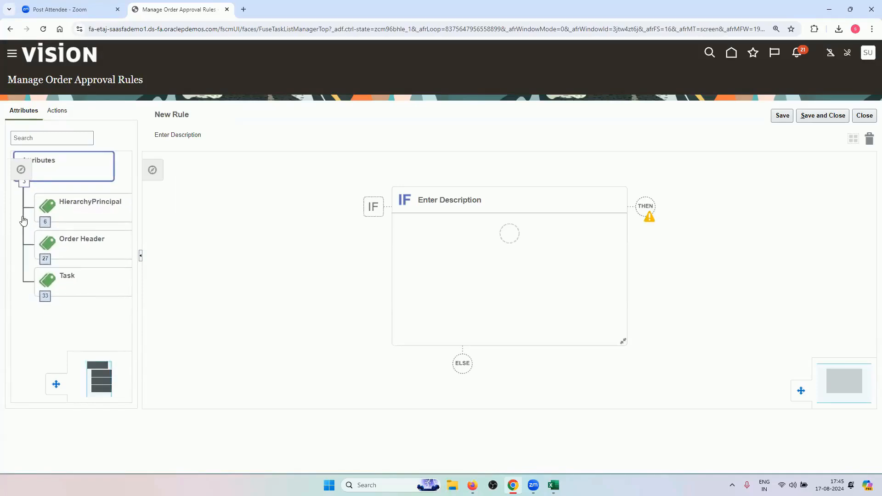
{"action": "left_click", "coordinate": [46, 261]}
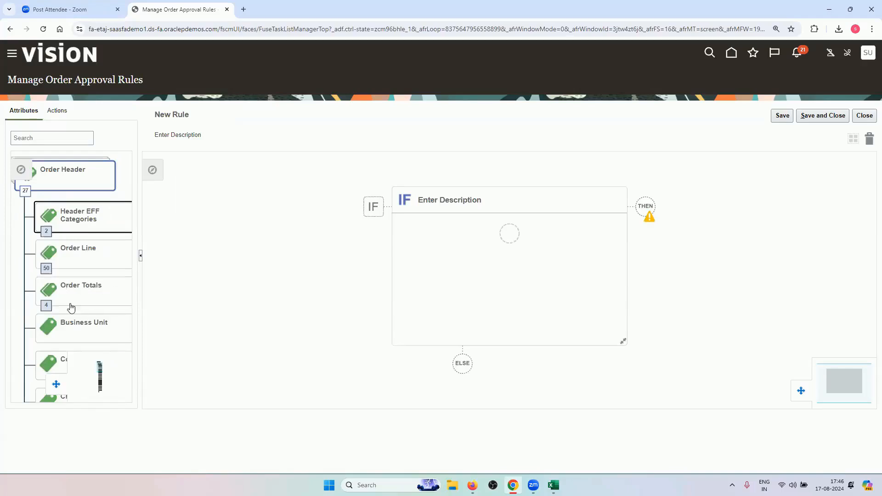
{"action": "scroll", "coordinate": [16, 283], "scroll_direction": "down", "scroll_amount": 1}
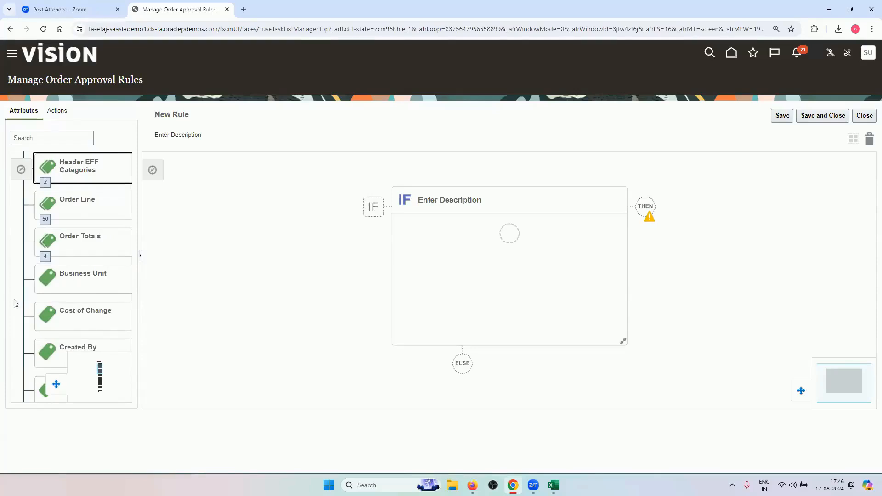
{"action": "scroll", "coordinate": [18, 276], "scroll_direction": "down", "scroll_amount": 2}
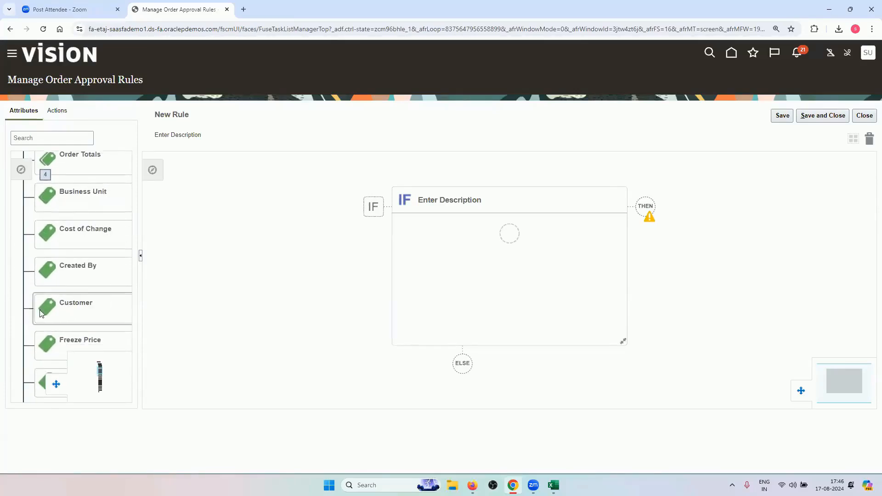
{"action": "scroll", "coordinate": [17, 275], "scroll_direction": "down", "scroll_amount": 3}
{"action": "scroll", "coordinate": [25, 202], "scroll_direction": "down", "scroll_amount": 1}
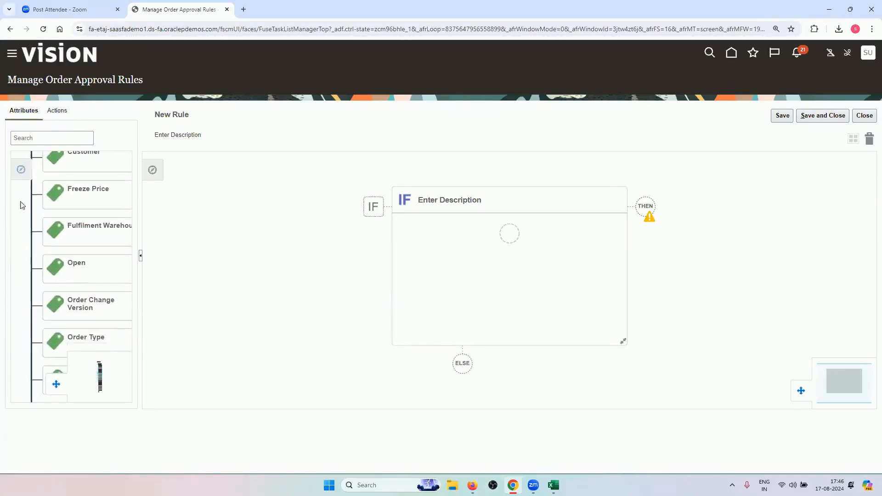
{"action": "scroll", "coordinate": [21, 188], "scroll_direction": "down", "scroll_amount": 2}
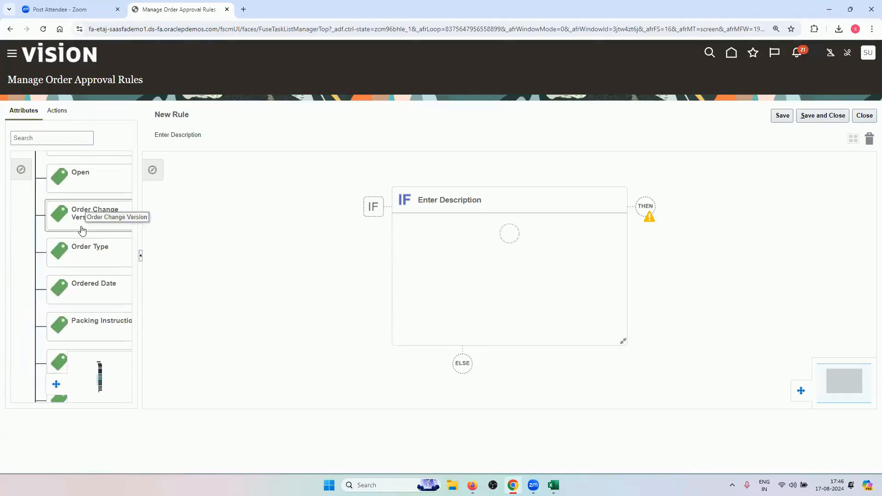
{"action": "scroll", "coordinate": [18, 304], "scroll_direction": "down", "scroll_amount": 2}
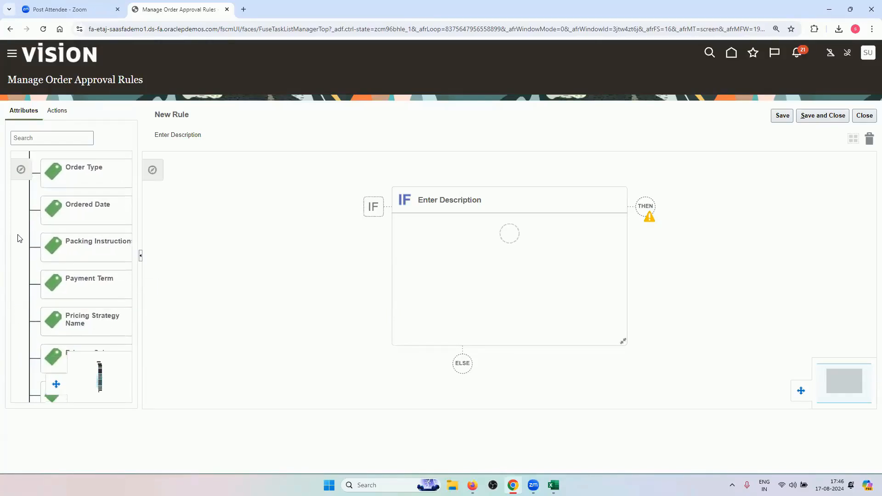
{"action": "scroll", "coordinate": [16, 301], "scroll_direction": "down", "scroll_amount": 3}
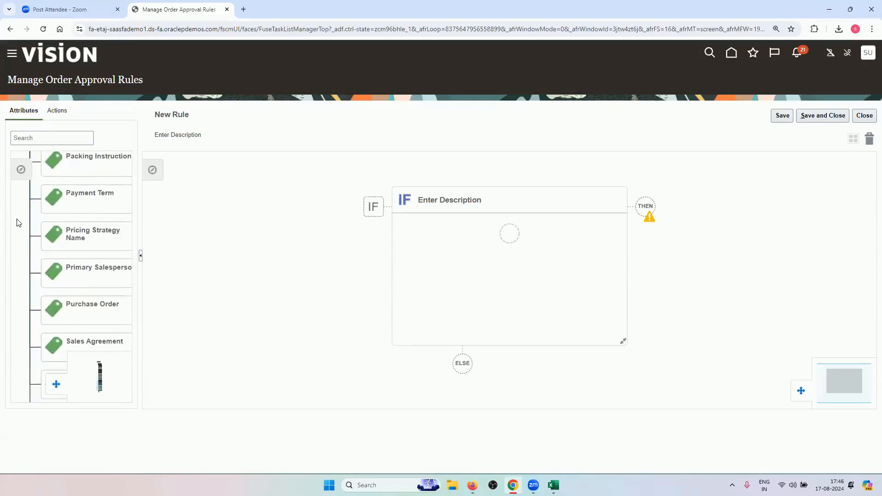
{"action": "scroll", "coordinate": [15, 248], "scroll_direction": "down", "scroll_amount": 1}
{"action": "scroll", "coordinate": [19, 193], "scroll_direction": "up", "scroll_amount": 8}
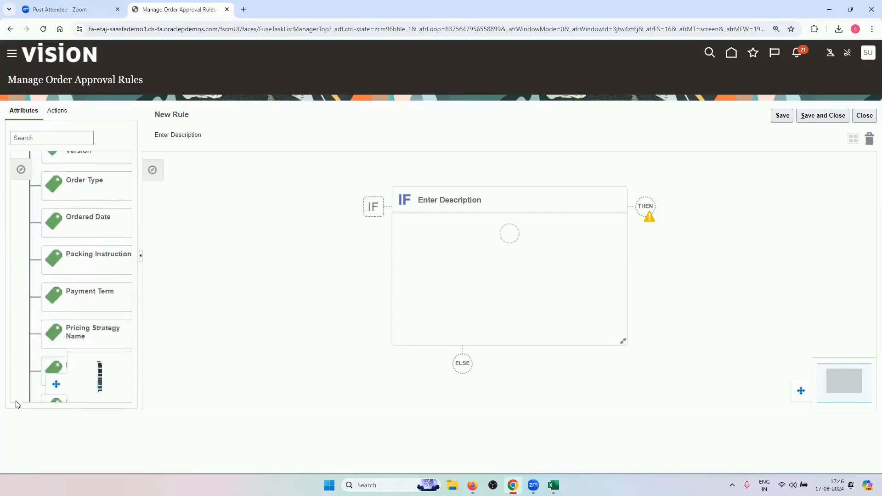
{"action": "scroll", "coordinate": [21, 390], "scroll_direction": "up", "scroll_amount": 1}
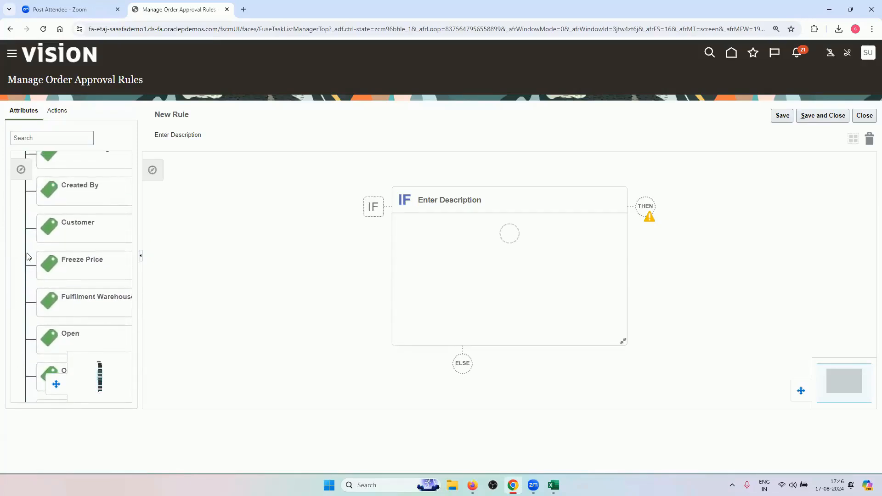
{"action": "scroll", "coordinate": [28, 298], "scroll_direction": "up", "scroll_amount": 3}
{"action": "scroll", "coordinate": [41, 358], "scroll_direction": "up", "scroll_amount": 3}
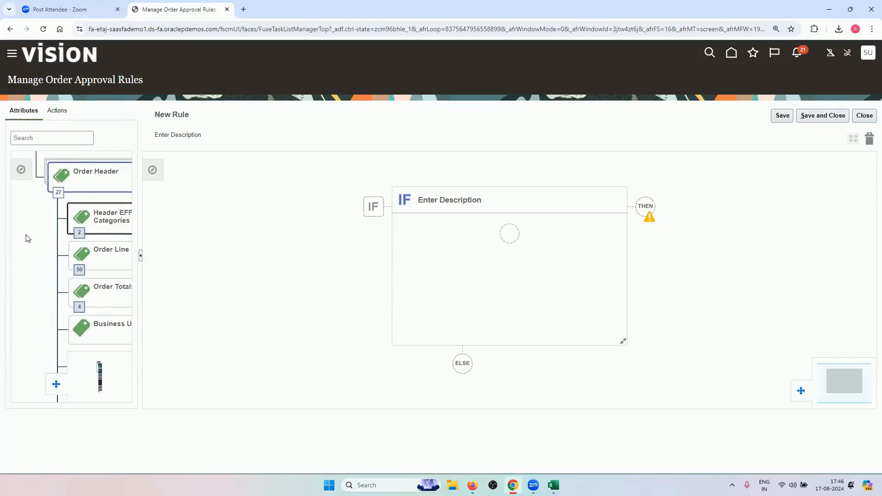
{"action": "scroll", "coordinate": [32, 220], "scroll_direction": "up", "scroll_amount": 2}
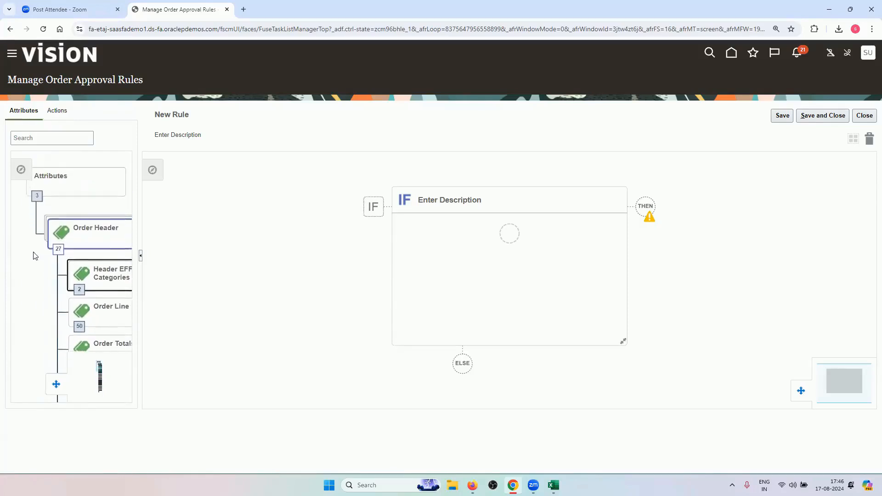
Browse the Order Line and Item attributes, re-expand Order Header, and begin naming the rule
{"action": "left_click", "coordinate": [39, 199]}
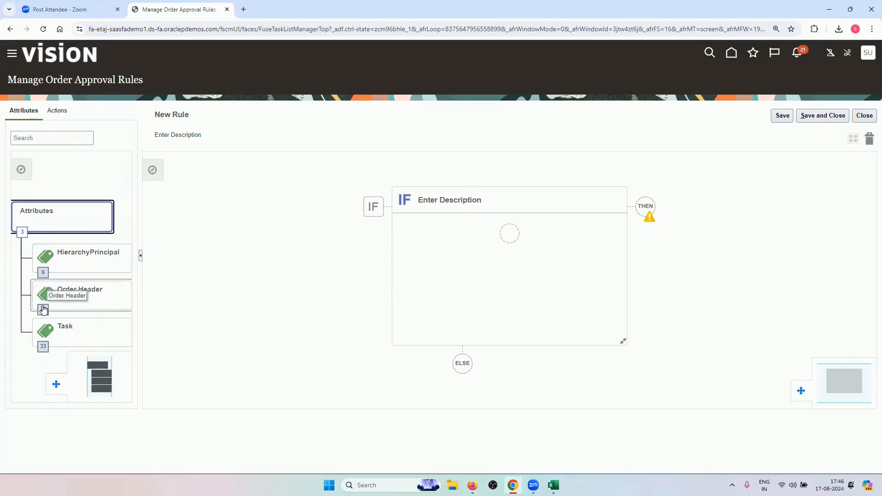
{"action": "left_click", "coordinate": [44, 310]}
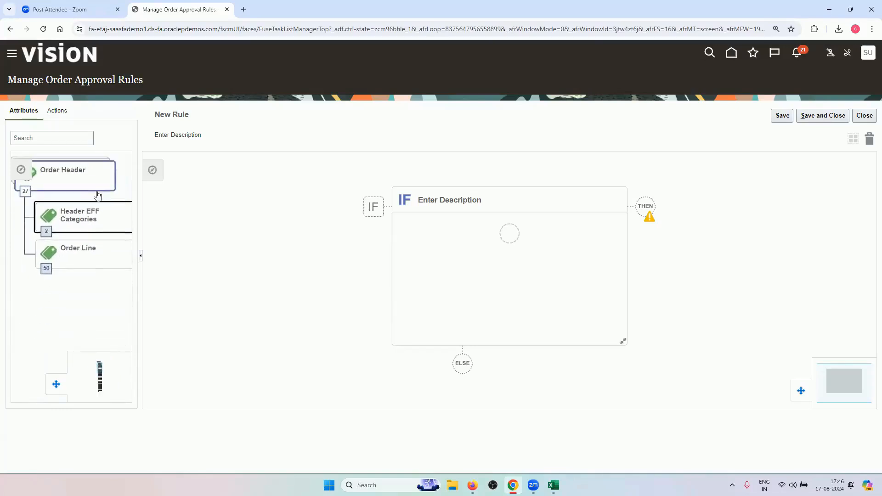
{"action": "left_click", "coordinate": [46, 269]}
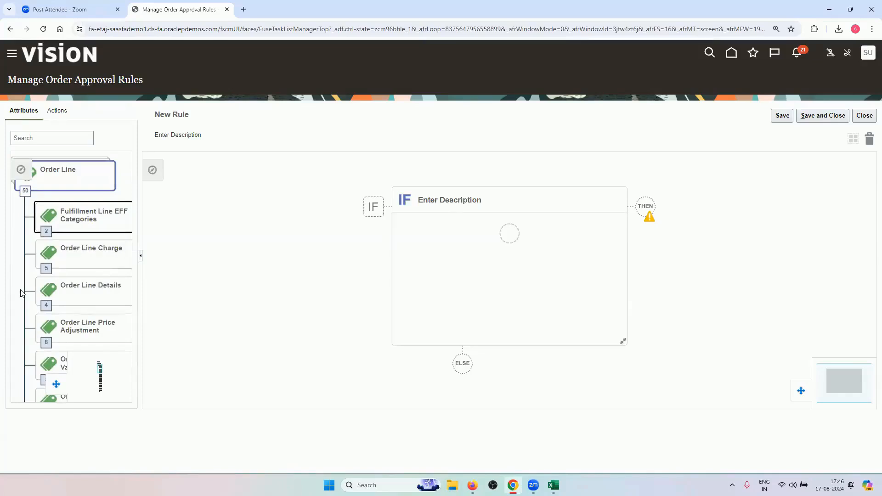
{"action": "left_click_drag", "start_coordinate": [19, 296], "coordinate": [15, 145]}
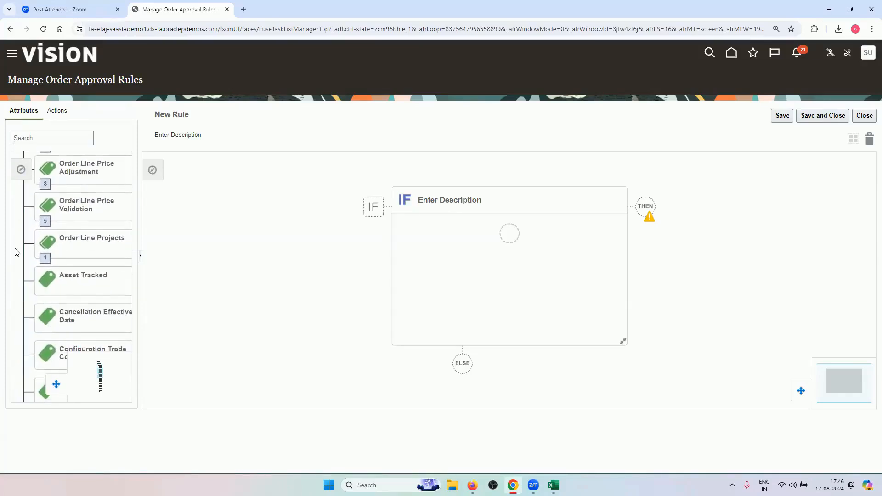
{"action": "left_click_drag", "start_coordinate": [15, 266], "coordinate": [17, 138]}
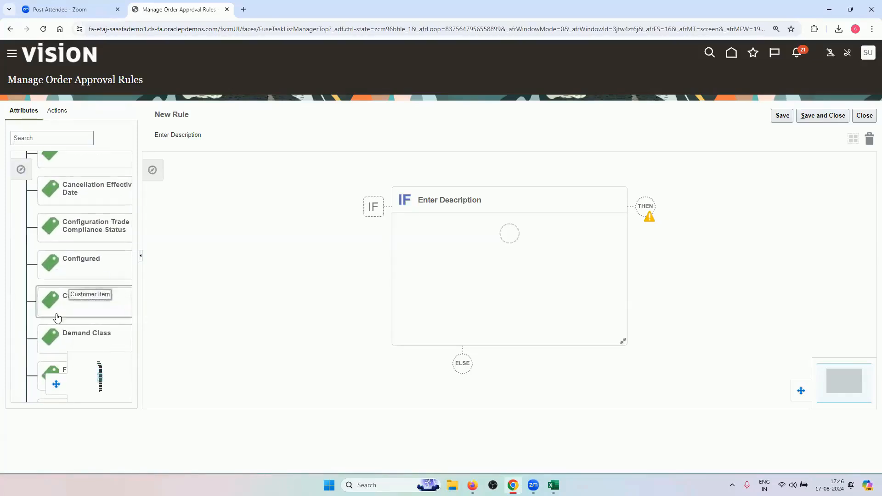
{"action": "left_click_drag", "start_coordinate": [21, 320], "coordinate": [17, 139]}
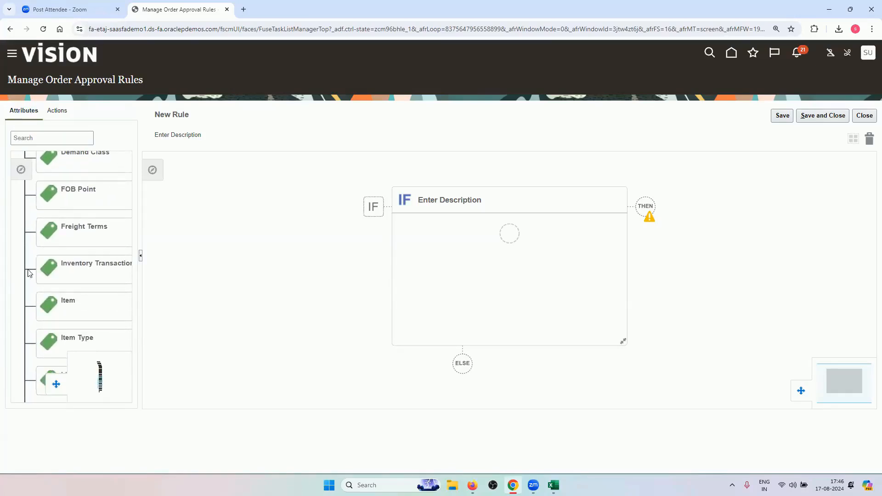
{"action": "left_click_drag", "start_coordinate": [20, 280], "coordinate": [52, 452]}
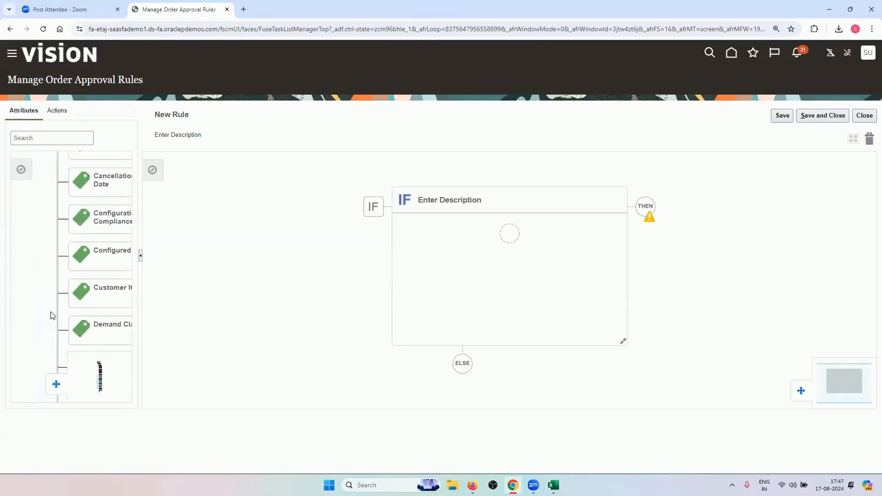
{"action": "left_click_drag", "start_coordinate": [45, 220], "coordinate": [1, 339]}
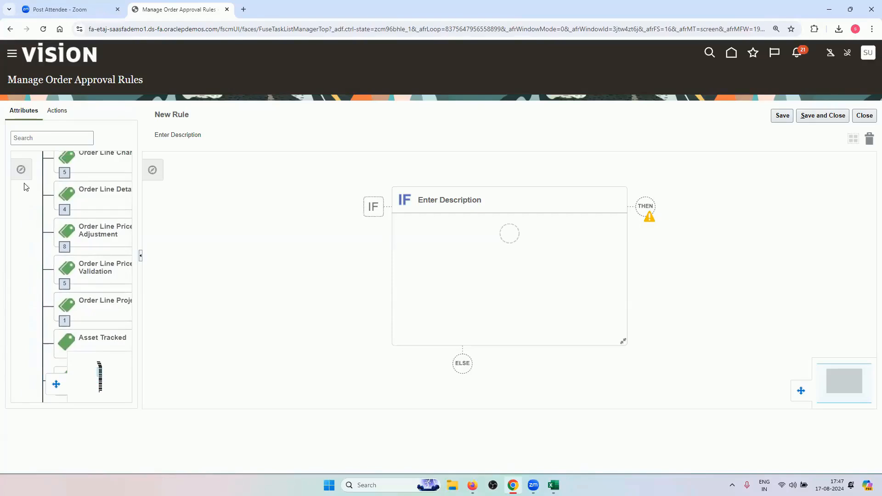
{"action": "left_click_drag", "start_coordinate": [25, 186], "coordinate": [27, 384]}
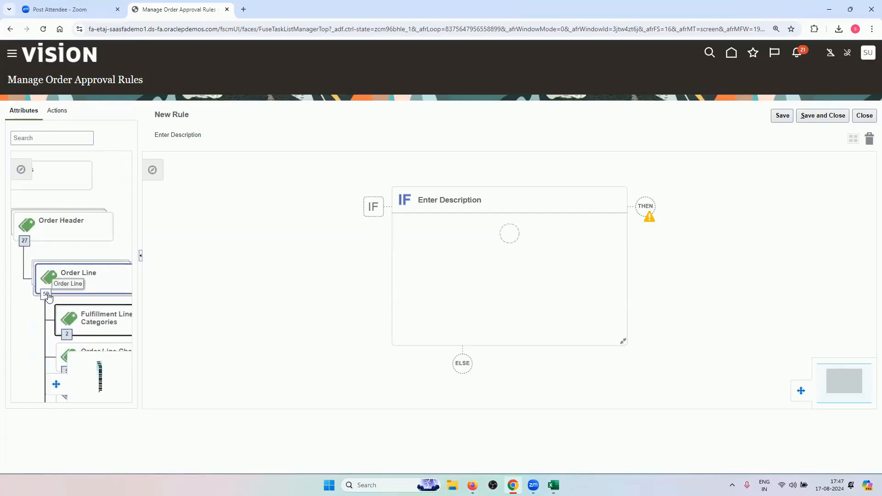
{"action": "left_click", "coordinate": [26, 241]}
{"action": "left_click_drag", "start_coordinate": [102, 254], "coordinate": [142, 148]}
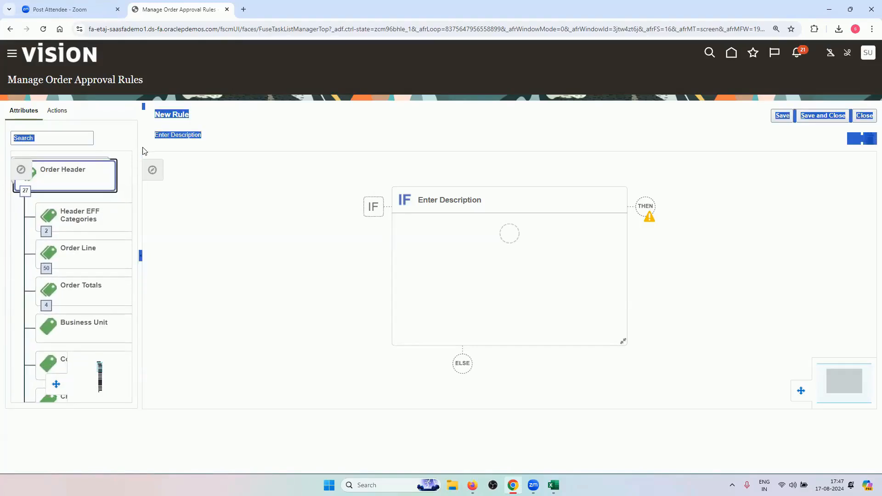
{"action": "left_click", "coordinate": [185, 122]}
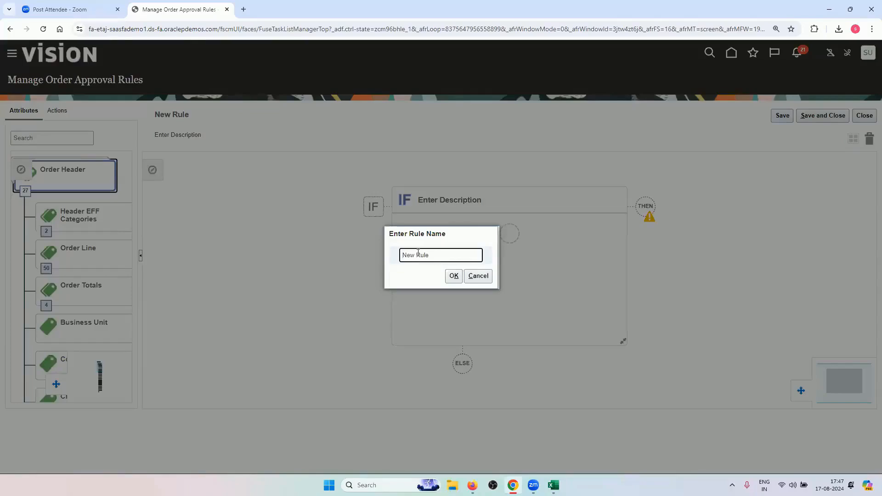
{"action": "key", "text": "alt+Tab"}
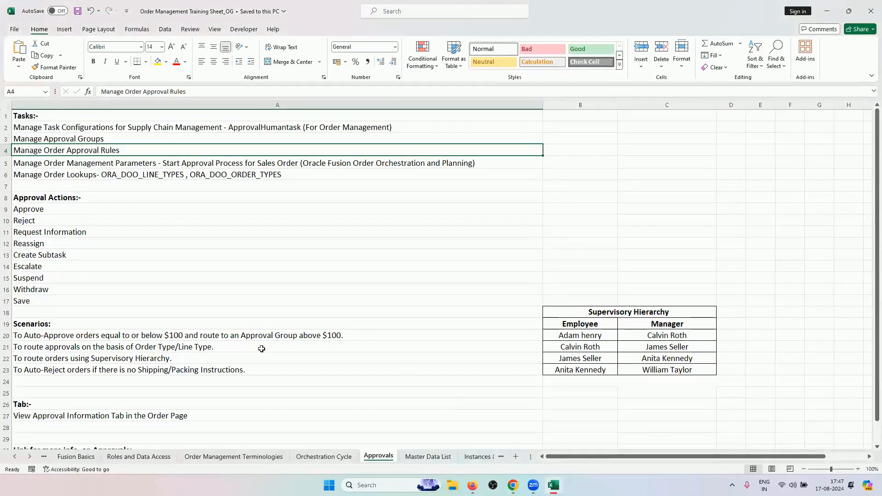
Review the four approval scenarios in rows 20–23 of the Approvals sheet, then return to the rule editor
{"action": "left_click_drag", "start_coordinate": [260, 333], "coordinate": [251, 365]}
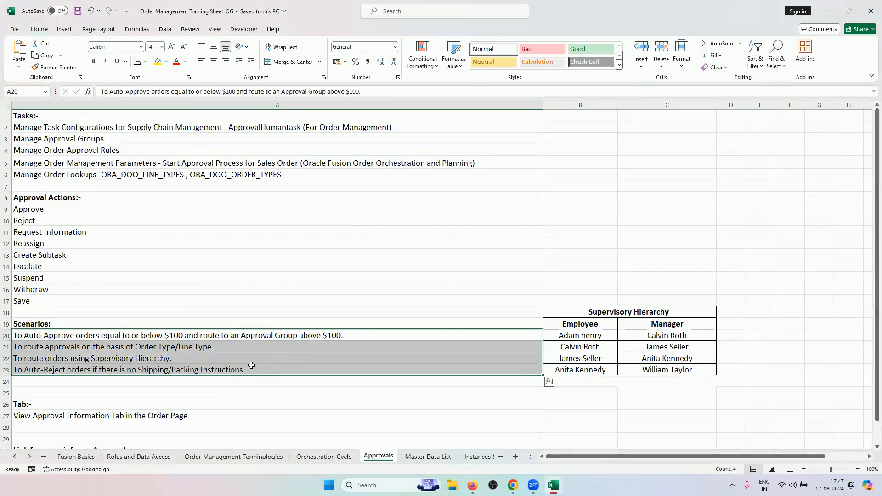
{"action": "left_click", "coordinate": [34, 335]}
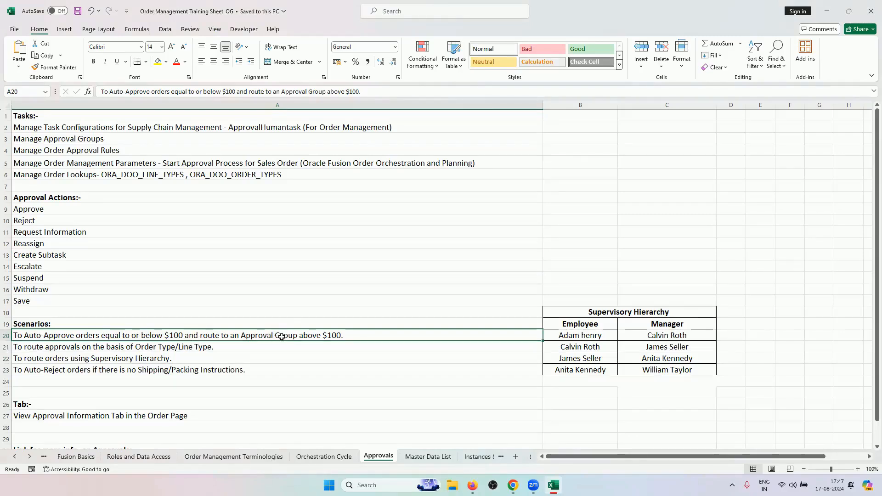
{"action": "left_click", "coordinate": [230, 345]}
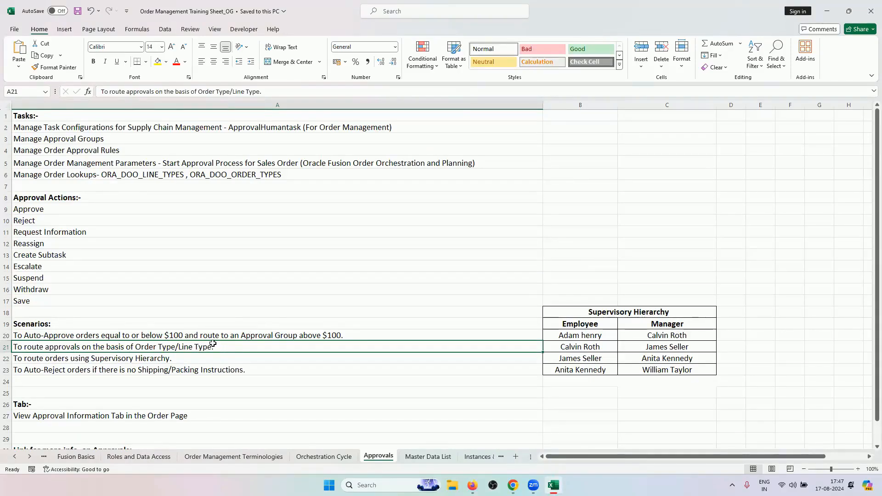
{"action": "left_click", "coordinate": [208, 359]}
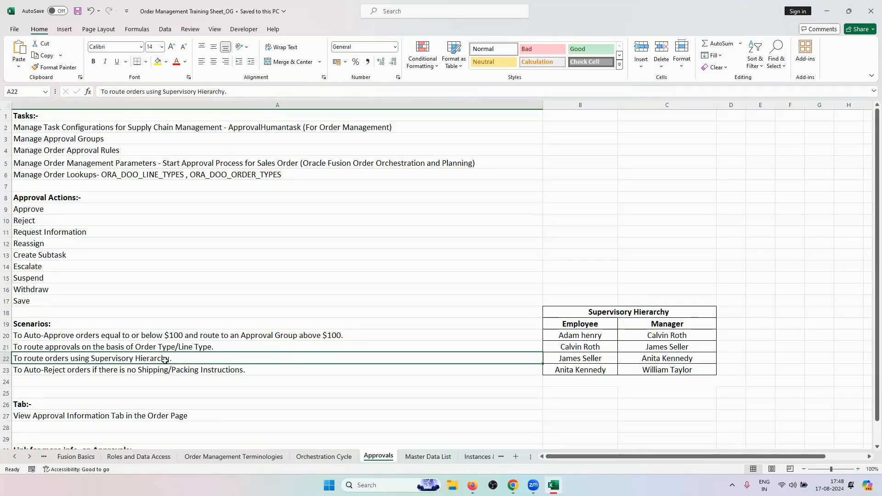
{"action": "left_click", "coordinate": [193, 372]}
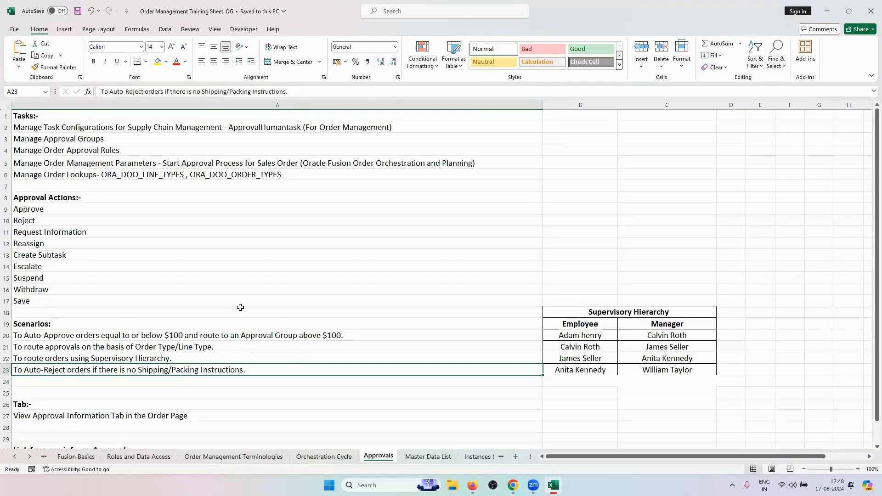
{"action": "left_click", "coordinate": [244, 336]}
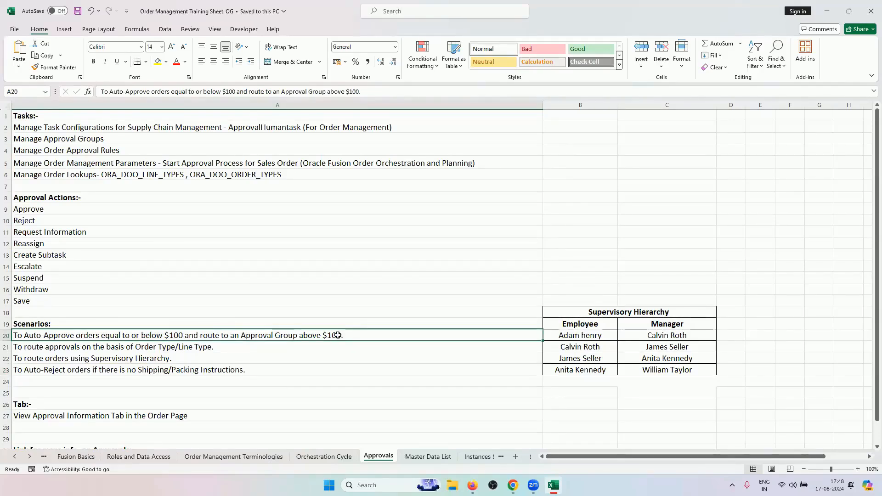
{"action": "left_click", "coordinate": [513, 485]}
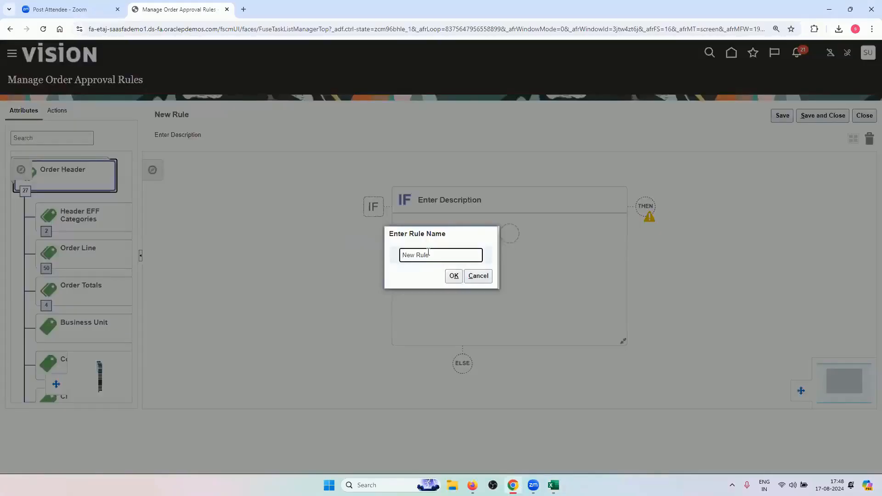
Enter RV_AUTO_APPROVE as the new rule's name and confirm it
{"action": "type", "text": "RV"}
{"action": "type", "text": "_AUTO_APPROVE"}
{"action": "left_click", "coordinate": [454, 276]}
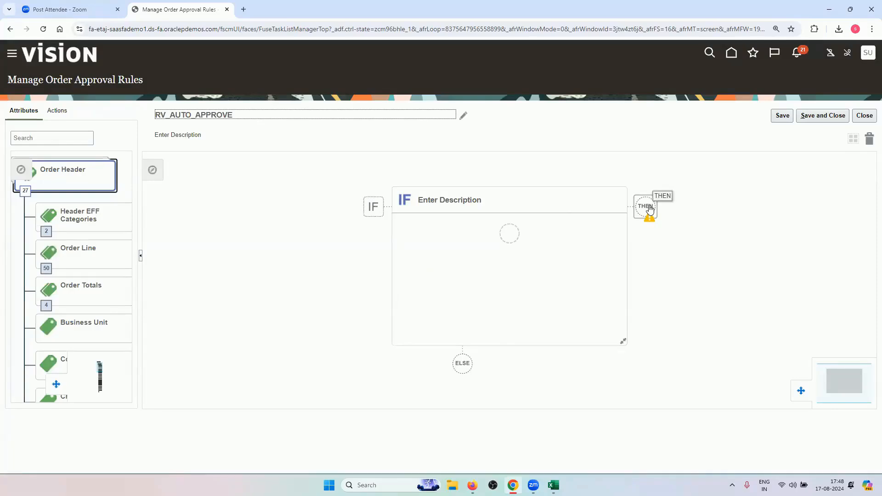
Start a new IF condition with Business Unit (Order Header) as its attribute
{"action": "left_click", "coordinate": [510, 239]}
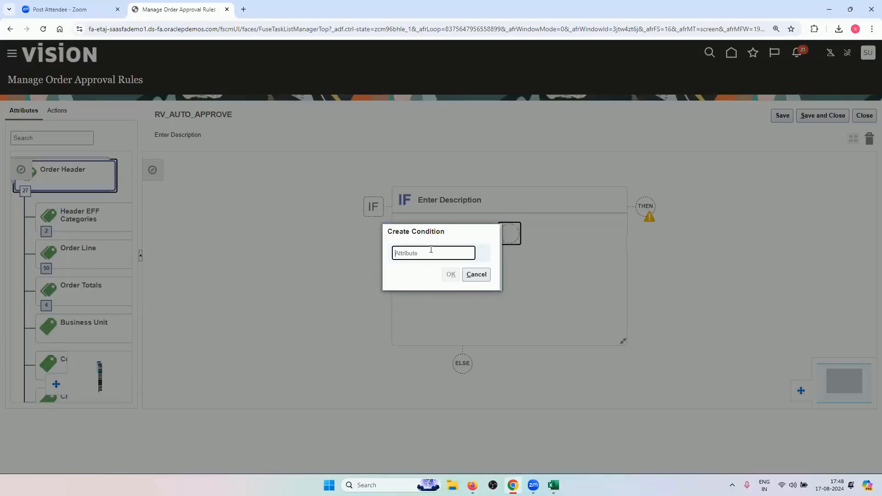
{"action": "type", "text": "B"}
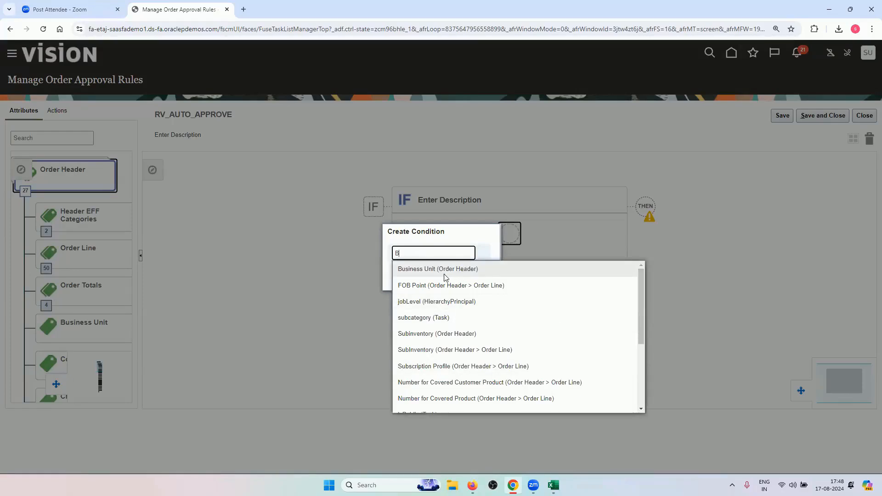
{"action": "scroll", "coordinate": [484, 333], "scroll_direction": "down", "scroll_amount": 5}
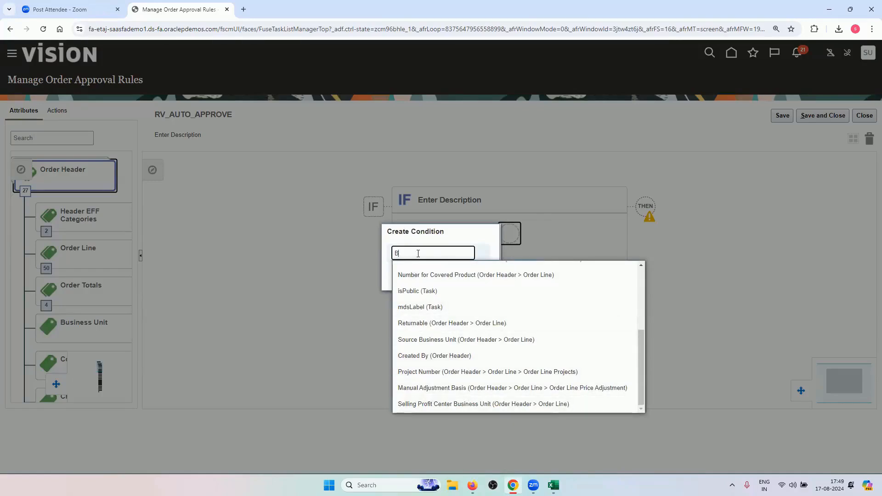
{"action": "key", "text": "BackSpace"}
{"action": "type", "text": "C"}
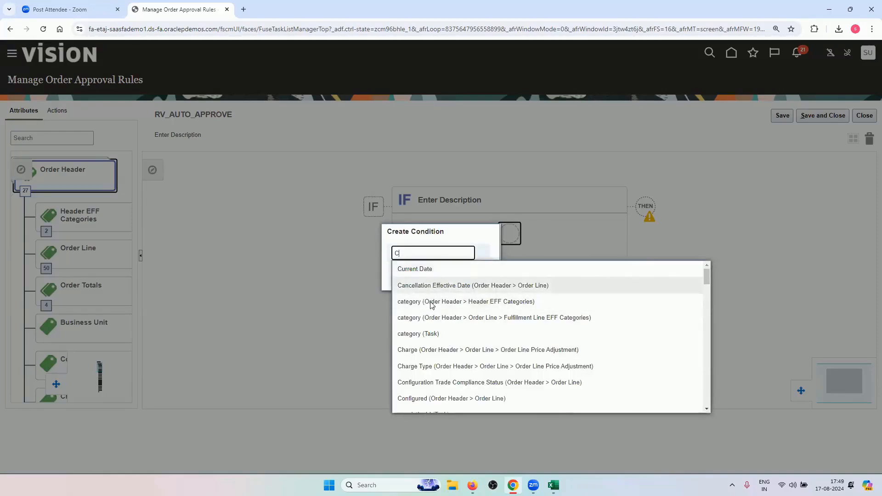
{"action": "scroll", "coordinate": [485, 365], "scroll_direction": "down", "scroll_amount": 2}
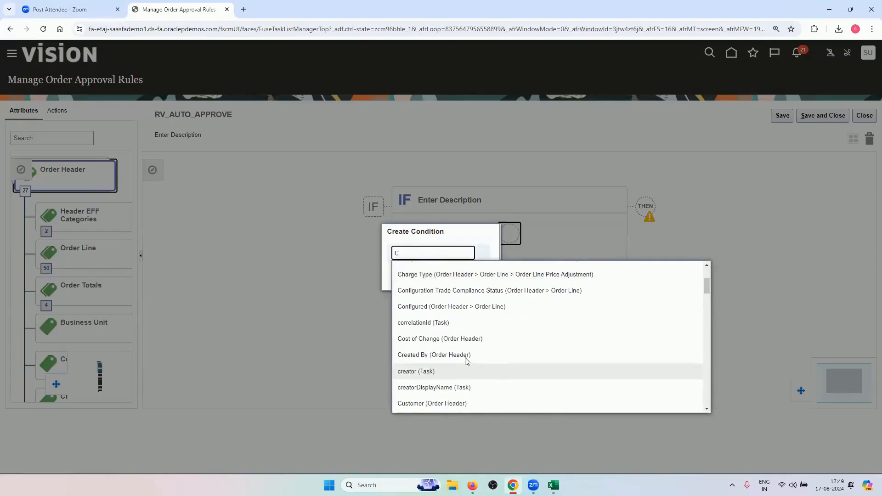
{"action": "scroll", "coordinate": [465, 364], "scroll_direction": "down", "scroll_amount": 3}
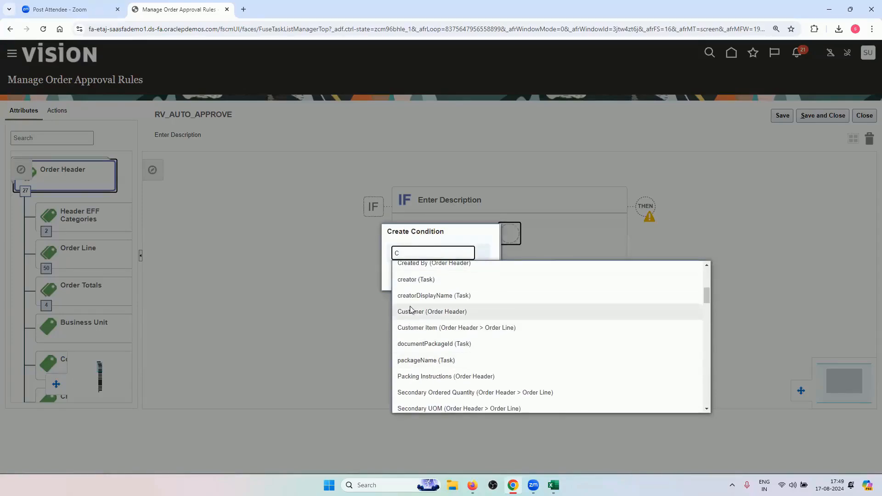
{"action": "scroll", "coordinate": [460, 340], "scroll_direction": "down", "scroll_amount": 2}
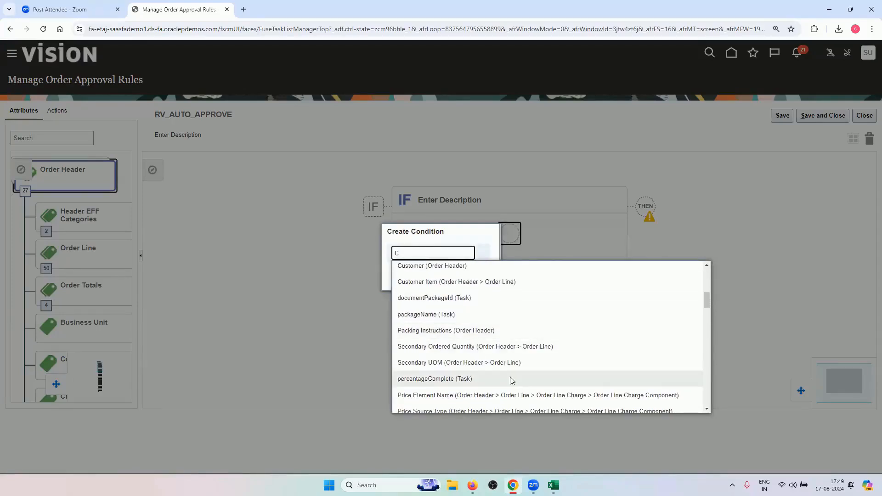
{"action": "scroll", "coordinate": [510, 375], "scroll_direction": "down", "scroll_amount": 2}
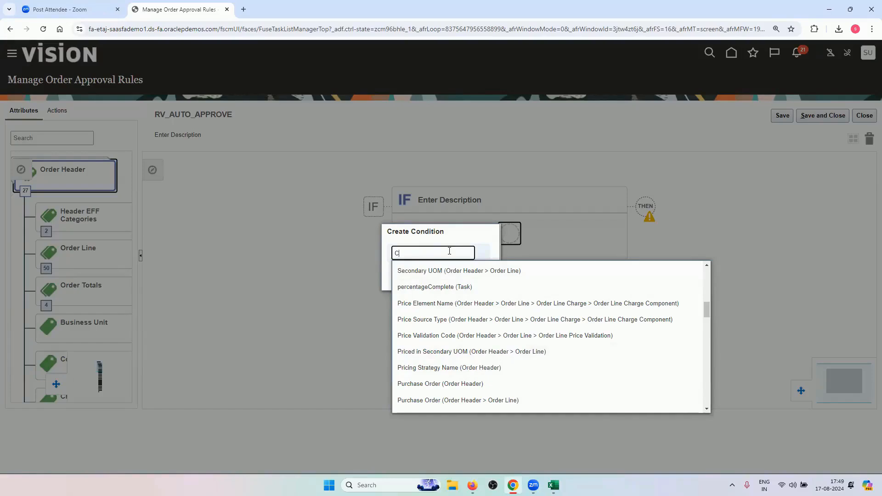
{"action": "key", "text": "BackSpace"}
{"action": "type", "text": "B"}
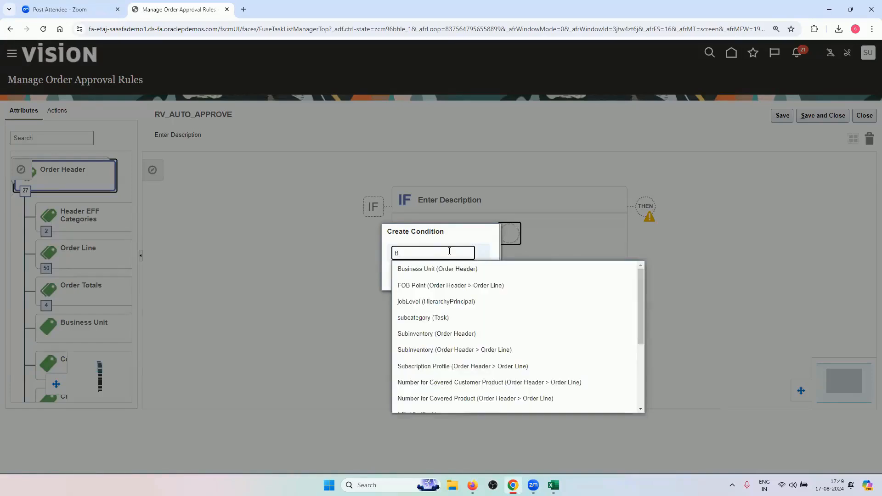
{"action": "left_click", "coordinate": [423, 269]}
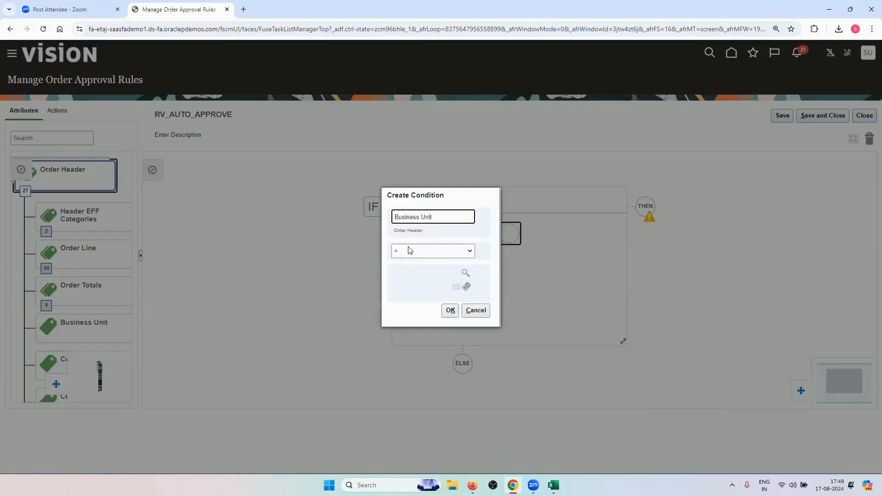
Keep the = operator and set the condition value to US1 Business Unit
{"action": "left_click", "coordinate": [406, 250]}
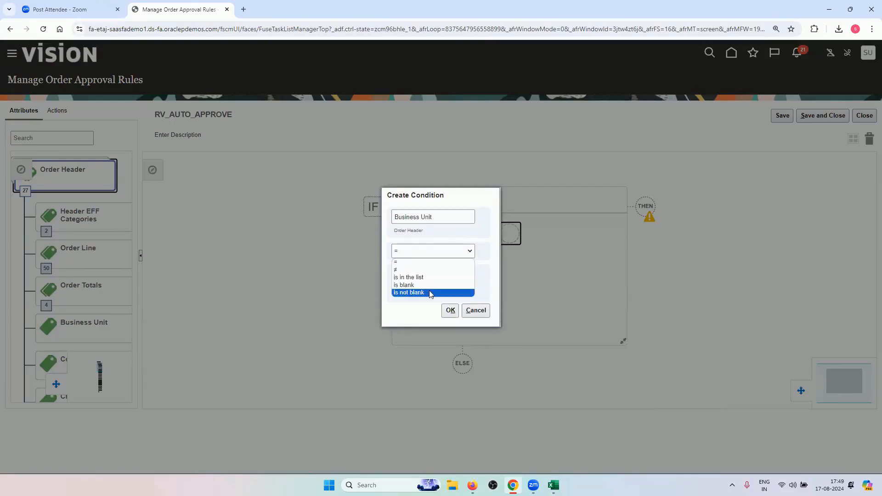
{"action": "left_click", "coordinate": [426, 261]}
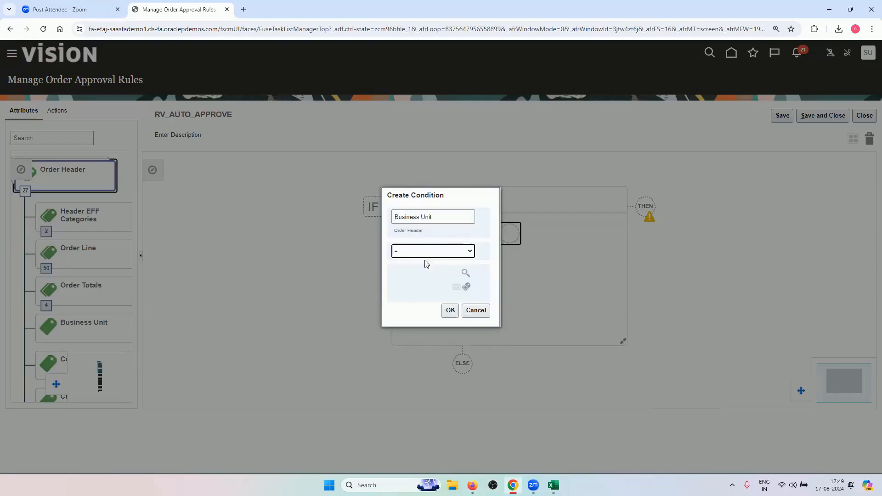
{"action": "left_click", "coordinate": [464, 274]}
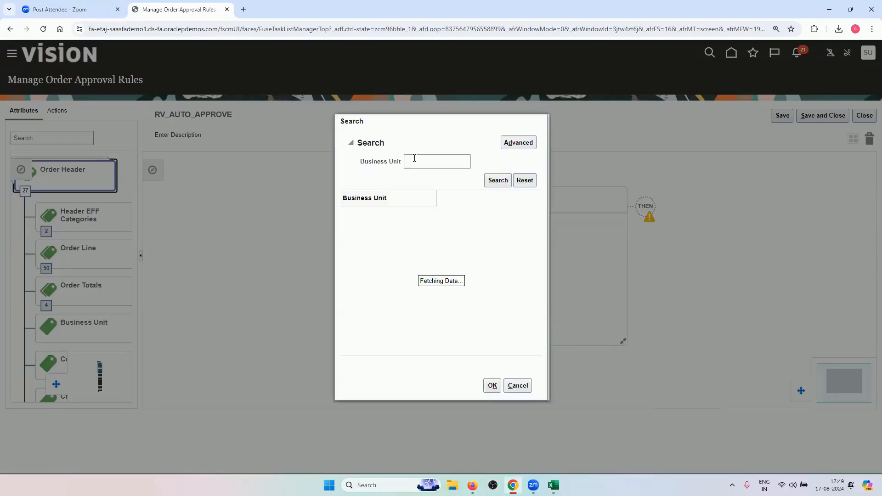
{"action": "left_click", "coordinate": [414, 160]}
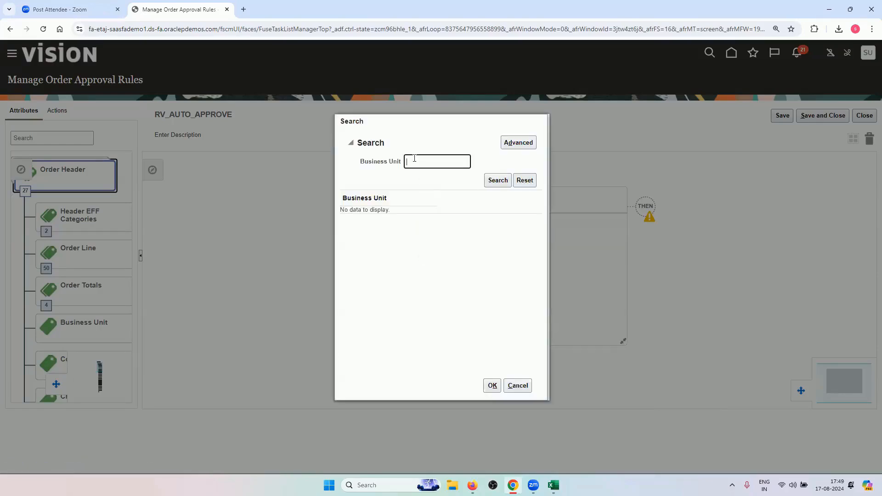
{"action": "left_click", "coordinate": [499, 180]}
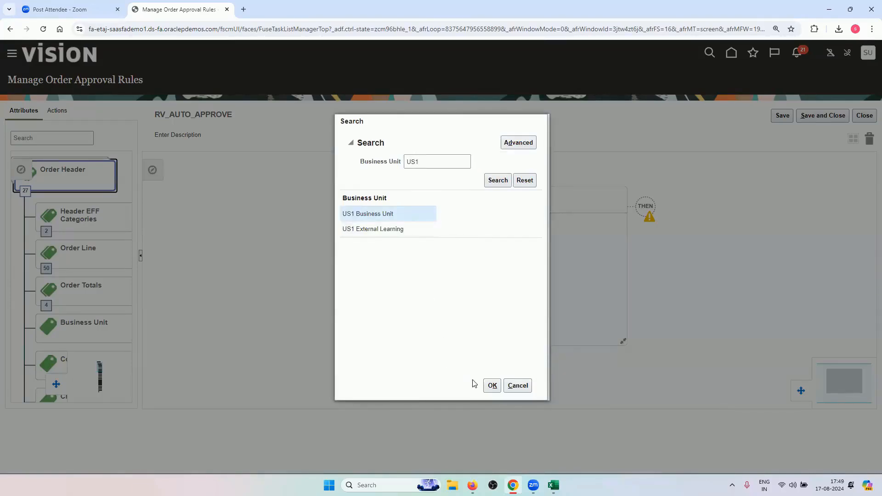
{"action": "left_click", "coordinate": [492, 386]}
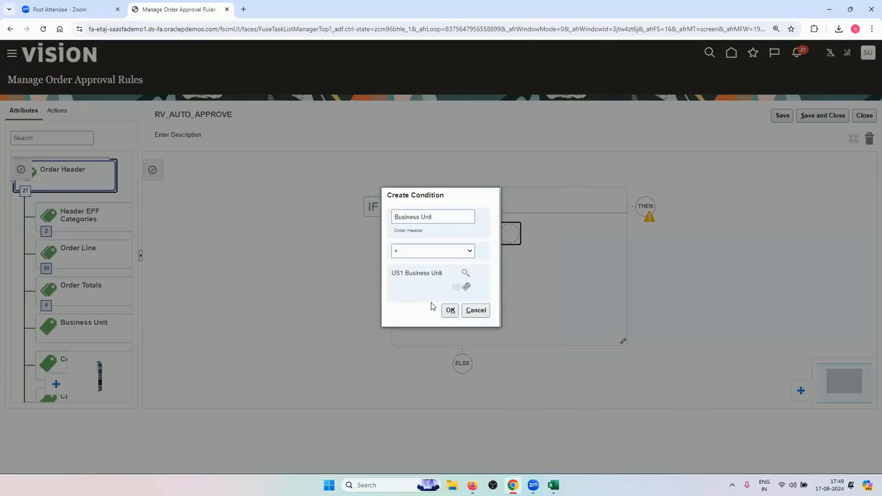
{"action": "left_click", "coordinate": [451, 311]}
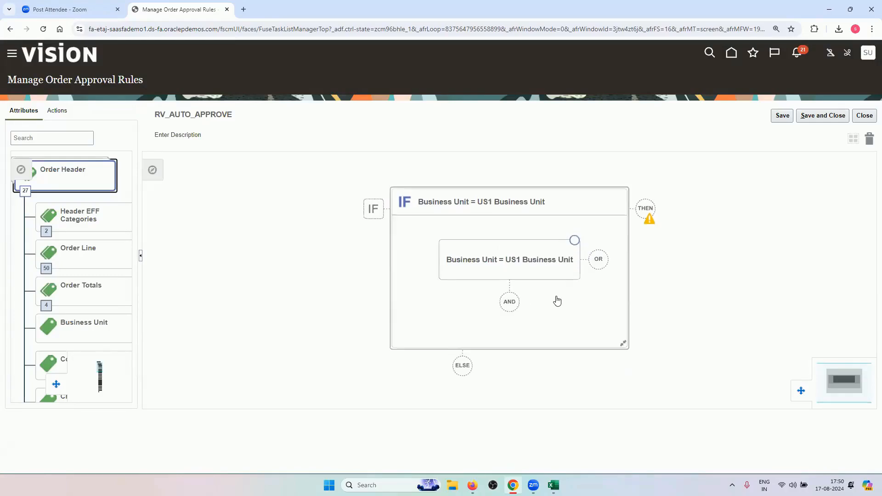
{"action": "left_click", "coordinate": [515, 301]}
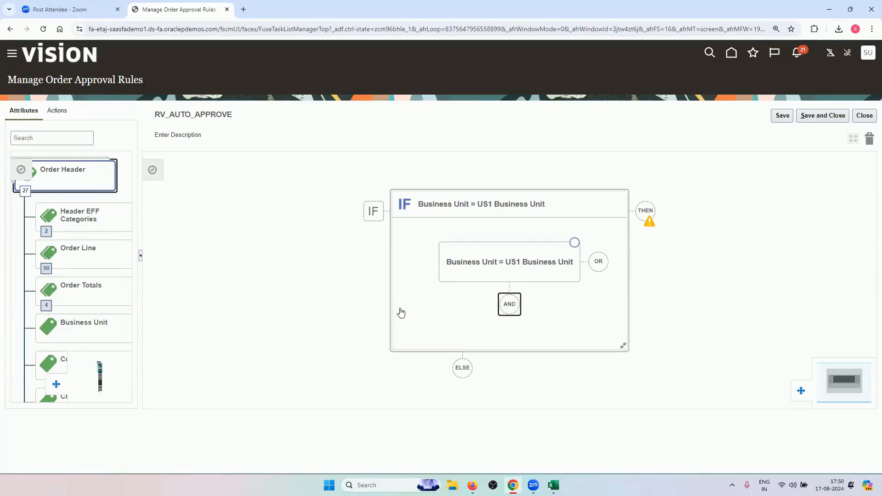
Add an AND condition: Customer (Order Header) = Computer Service and Rentals
{"action": "left_click", "coordinate": [504, 303]}
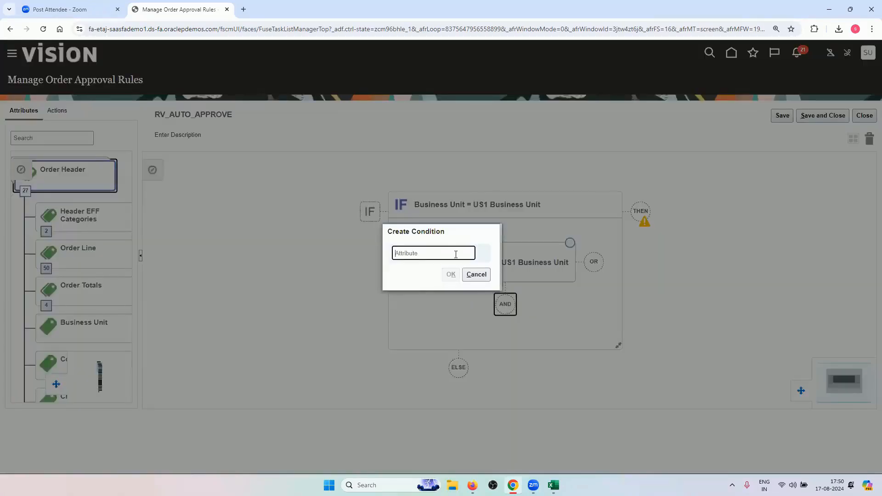
{"action": "type", "text": "CU"}
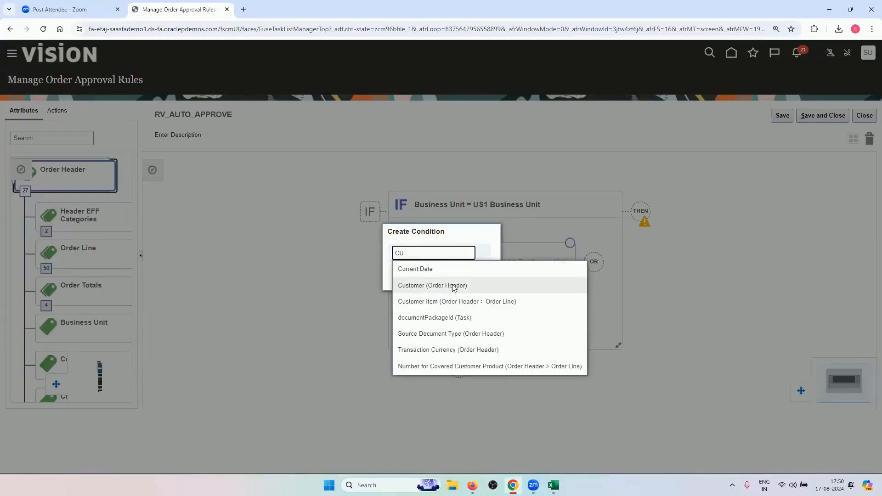
{"action": "left_click", "coordinate": [452, 284]}
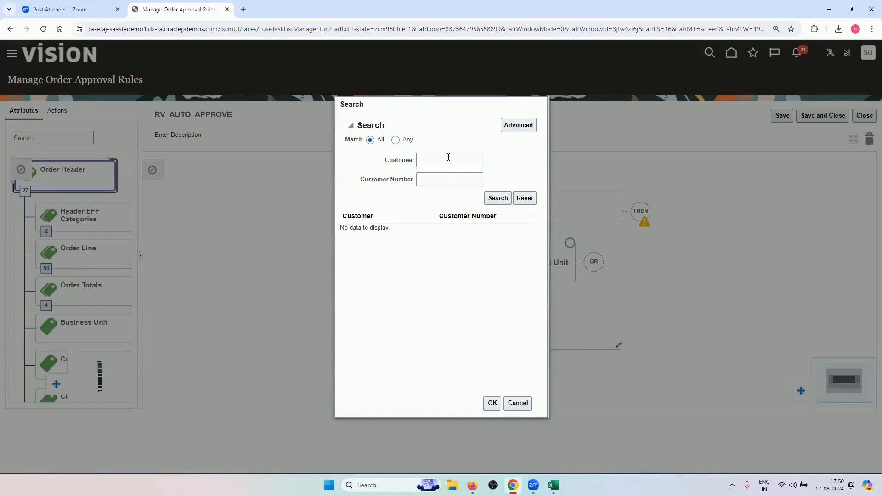
{"action": "left_click", "coordinate": [448, 157]}
{"action": "type", "text": "Computer"}
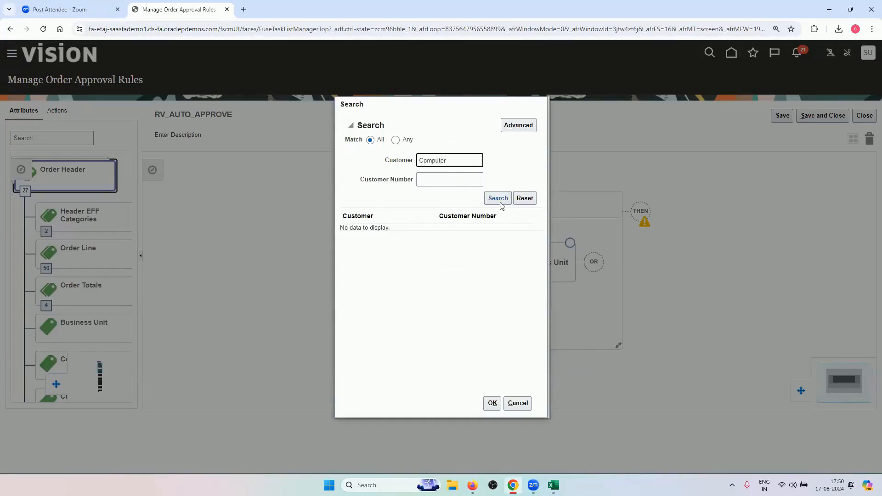
{"action": "left_click", "coordinate": [498, 198]}
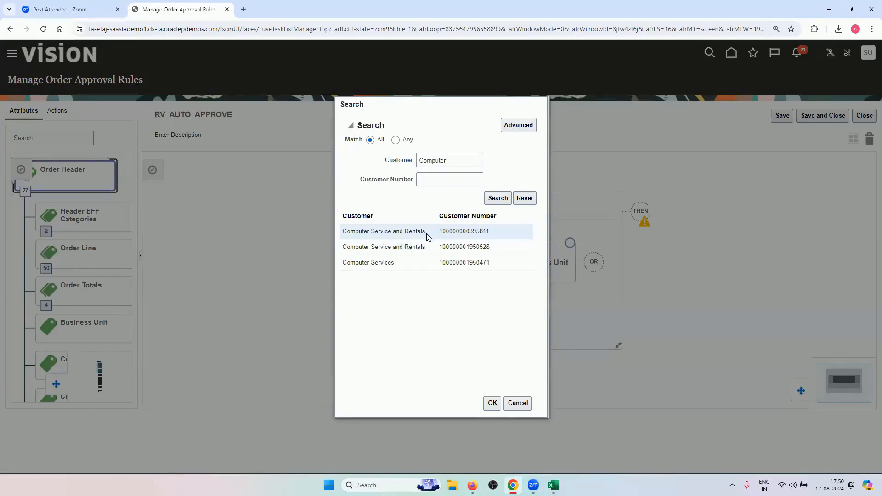
{"action": "left_click", "coordinate": [492, 403]}
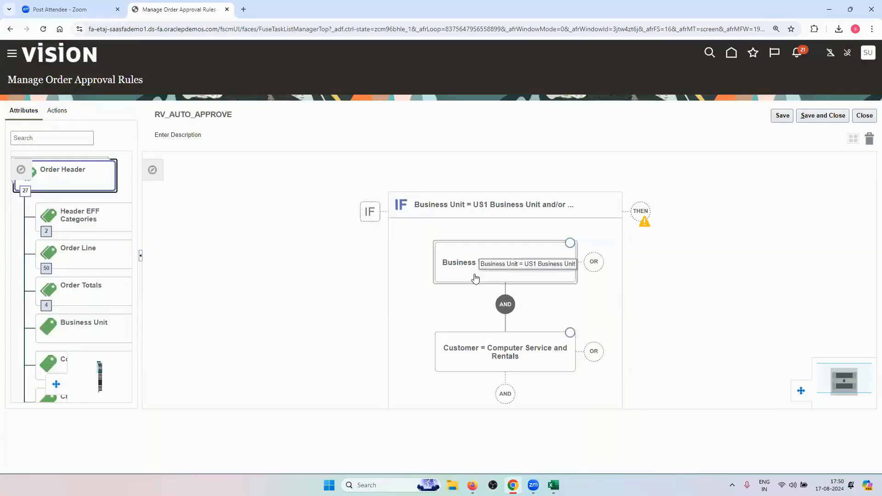
Add an AND condition: Order Total Amount ≤ 100
{"action": "left_click", "coordinate": [506, 394]}
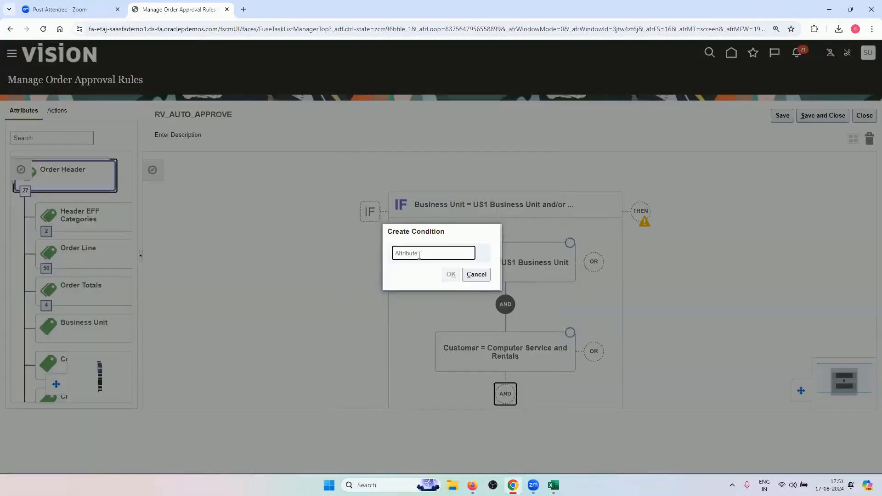
{"action": "type", "text": "order"}
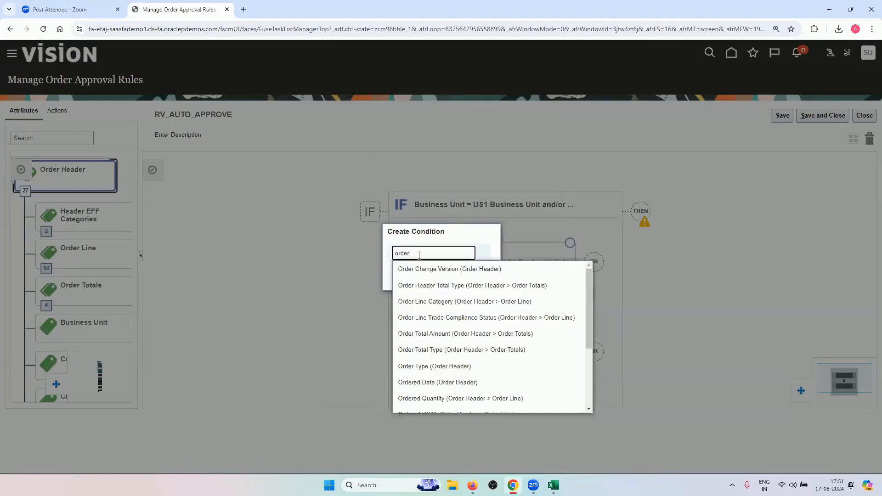
{"action": "type", "text": " amount"}
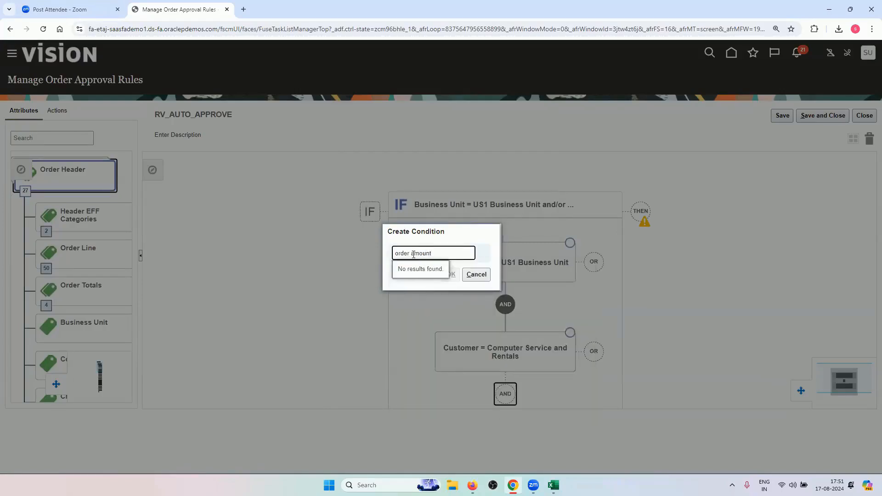
{"action": "double_click", "coordinate": [406, 255]}
{"action": "key", "text": "BackSpace"}
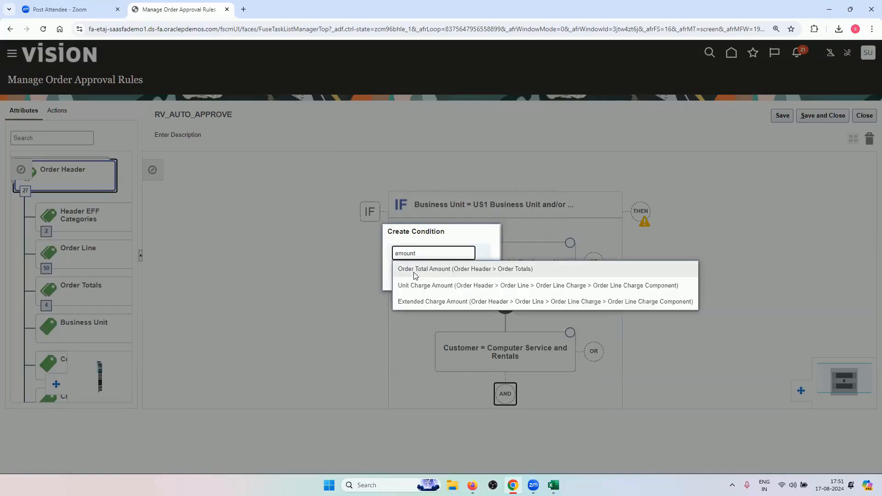
{"action": "left_click", "coordinate": [415, 271]}
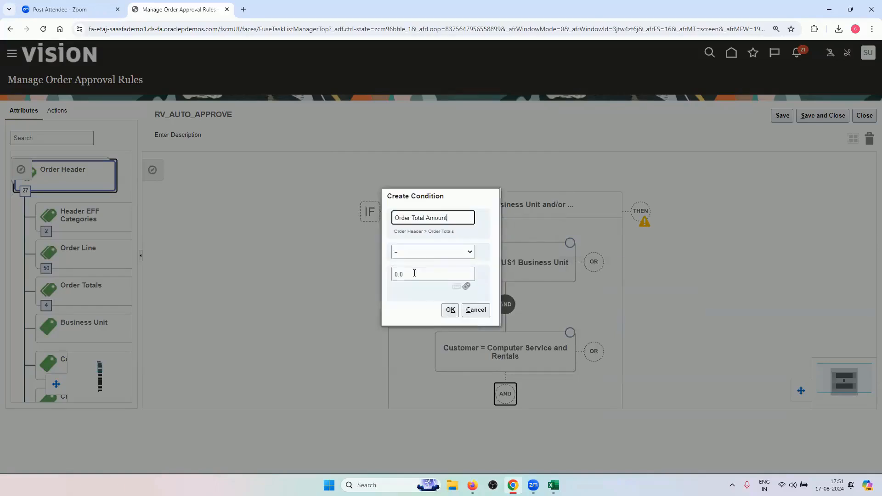
{"action": "left_click", "coordinate": [428, 254]}
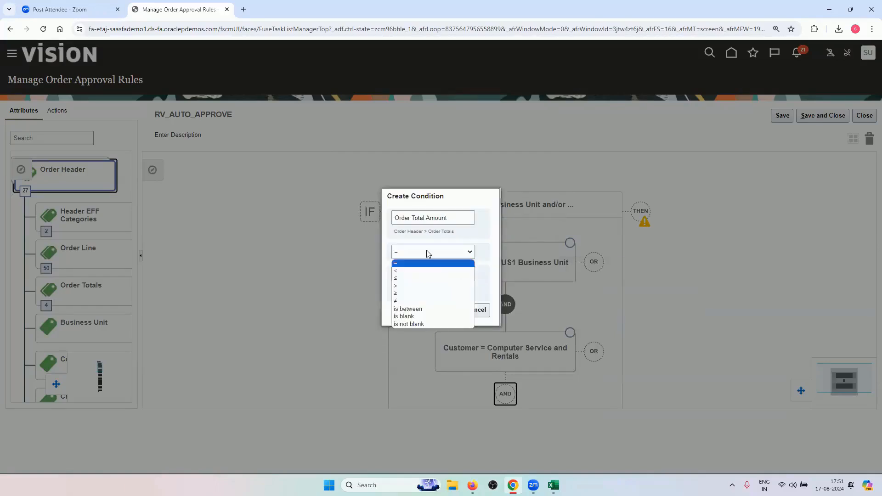
{"action": "left_click", "coordinate": [422, 279]}
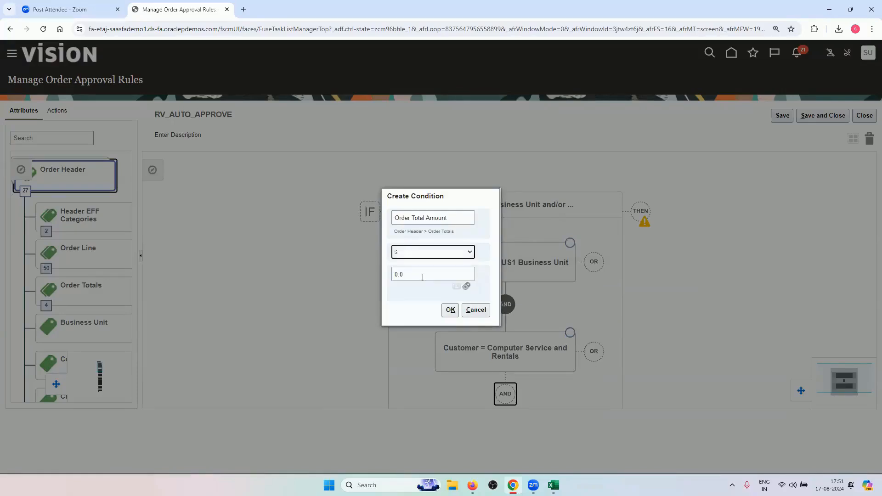
{"action": "left_click", "coordinate": [423, 276]}
{"action": "key", "text": "BackSpace"}
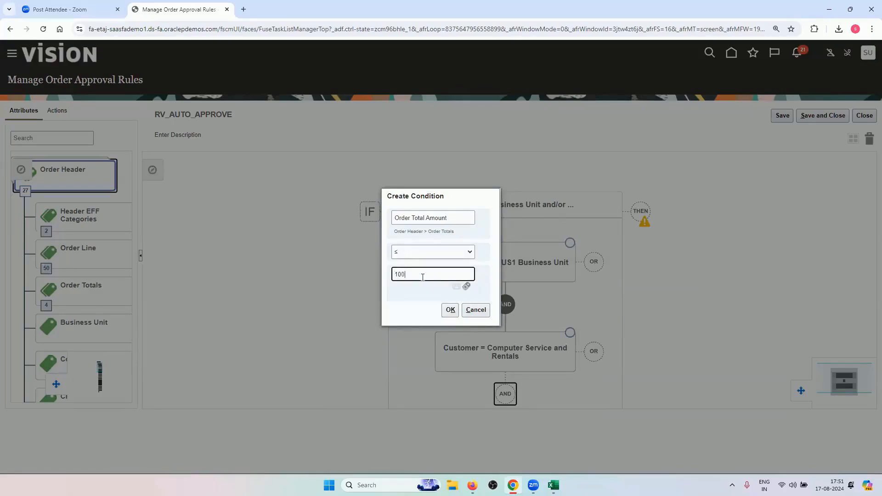
{"action": "left_click", "coordinate": [424, 251]}
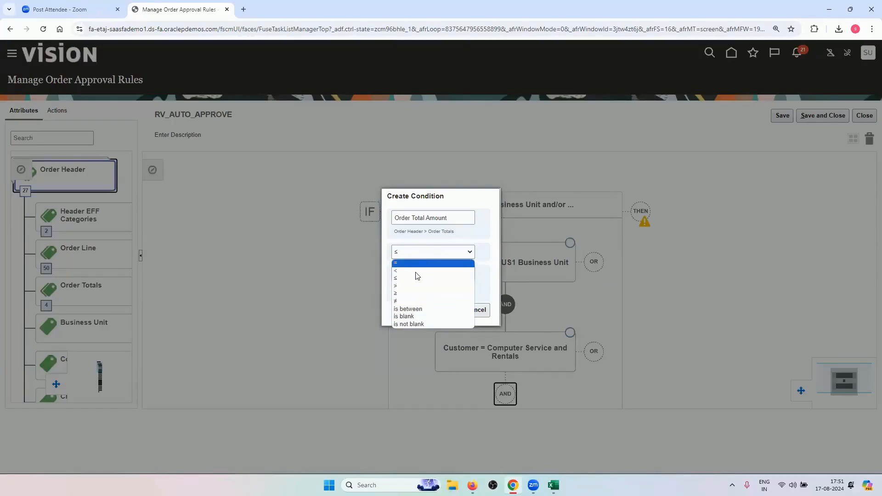
{"action": "left_click", "coordinate": [440, 236]}
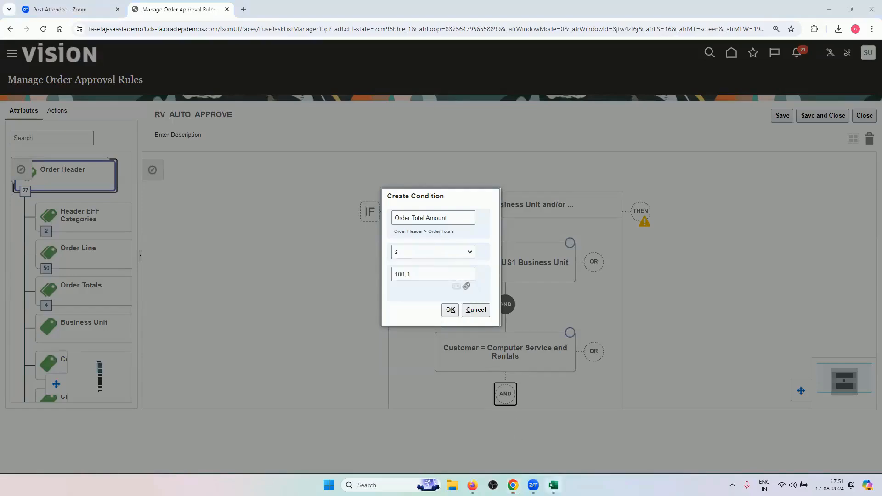
{"action": "left_click", "coordinate": [553, 485]}
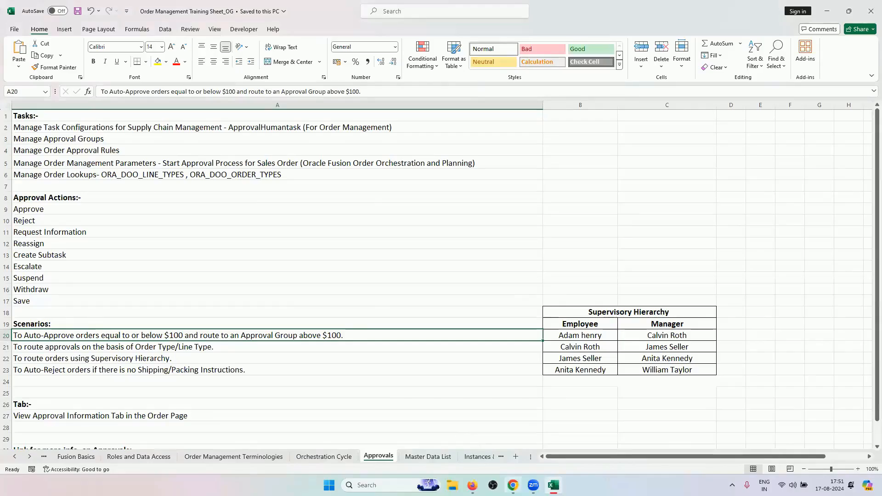
{"action": "left_click", "coordinate": [512, 485]}
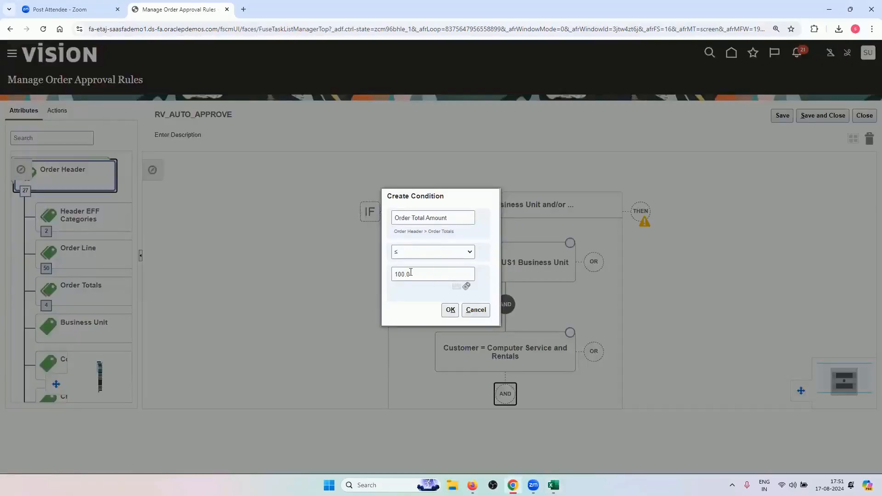
{"action": "left_click", "coordinate": [451, 309]}
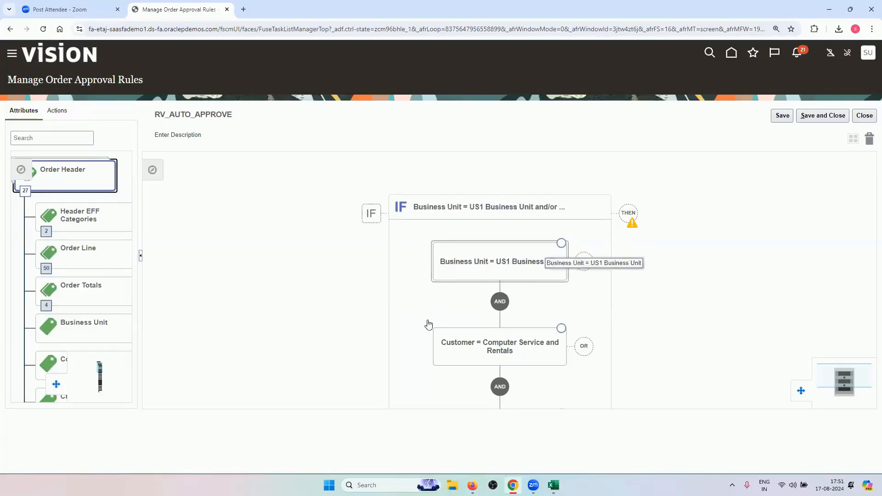
Add an empty DO action block after the THEN node in RV_AUTO_APPROVE
{"action": "scroll", "coordinate": [413, 234], "scroll_direction": "down", "scroll_amount": 5}
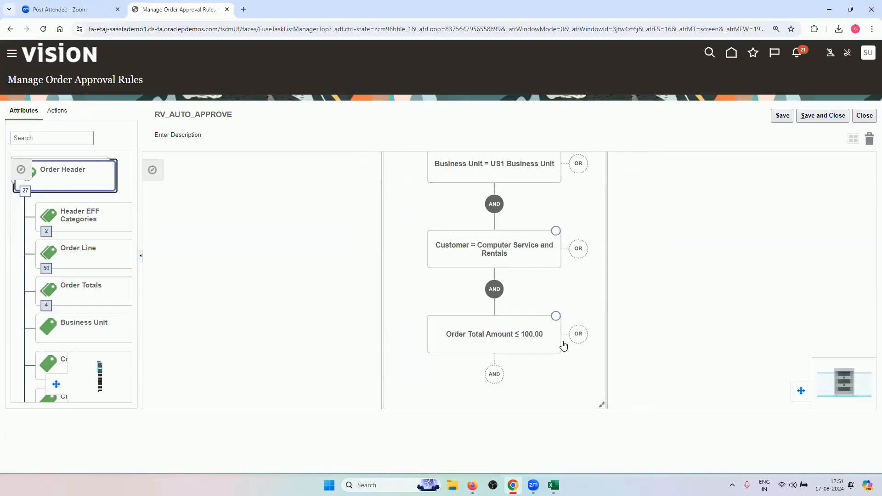
{"action": "scroll", "coordinate": [591, 238], "scroll_direction": "up", "scroll_amount": 4}
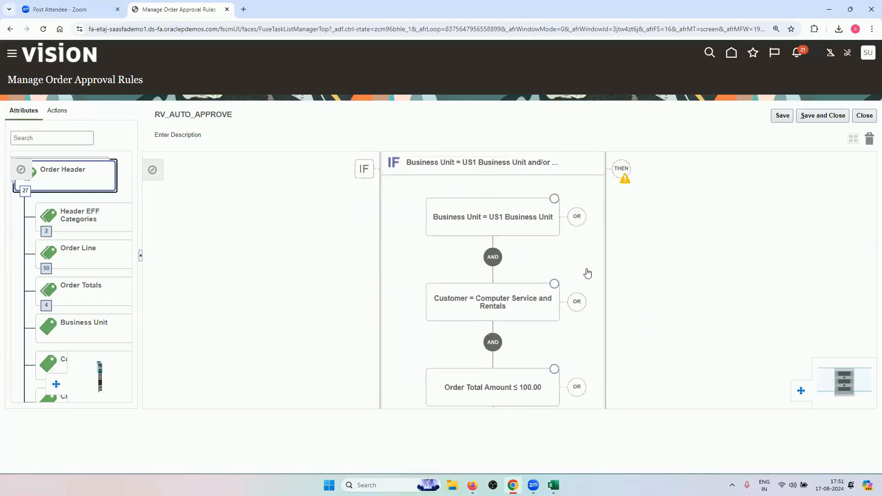
{"action": "left_click", "coordinate": [618, 200]}
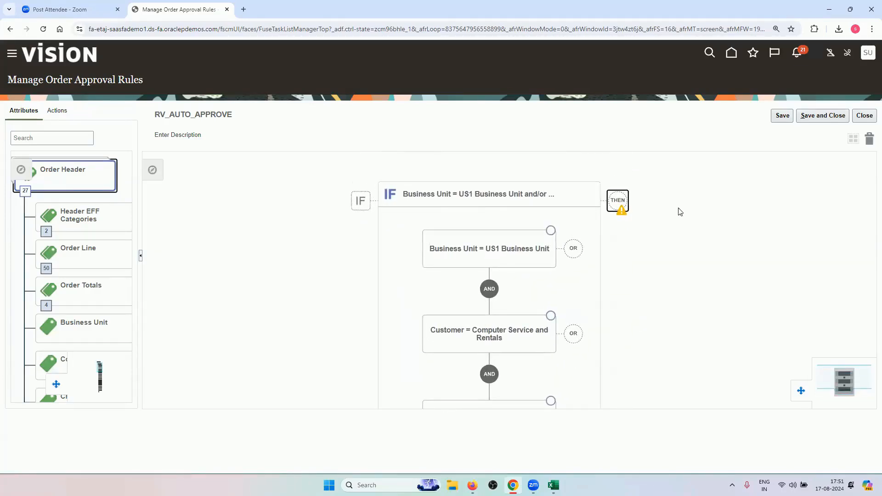
{"action": "left_click", "coordinate": [646, 215]}
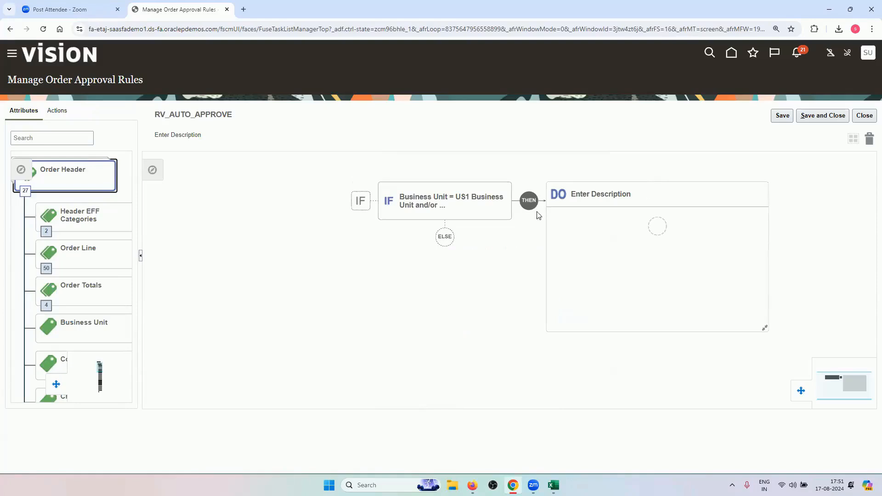
Add an Auto Approve action to the DO block, then review the IF and DO parts
{"action": "left_click", "coordinate": [658, 226]}
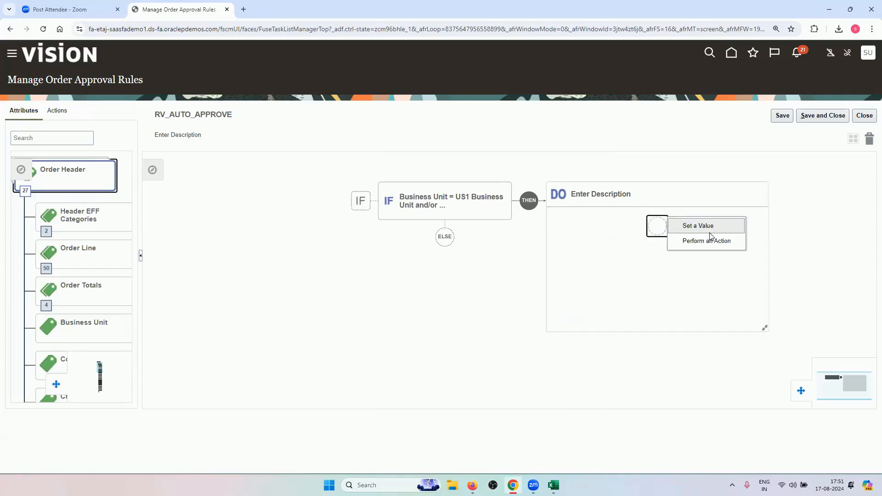
{"action": "left_click", "coordinate": [711, 242]}
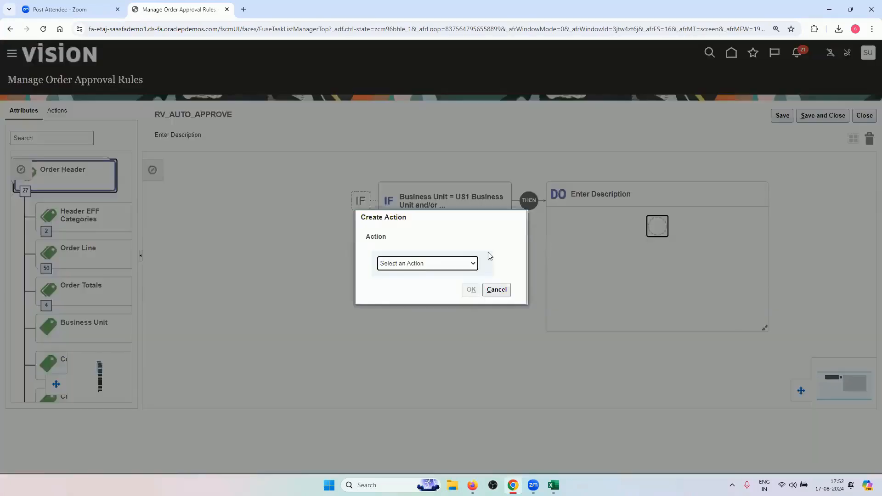
{"action": "left_click", "coordinate": [436, 263]}
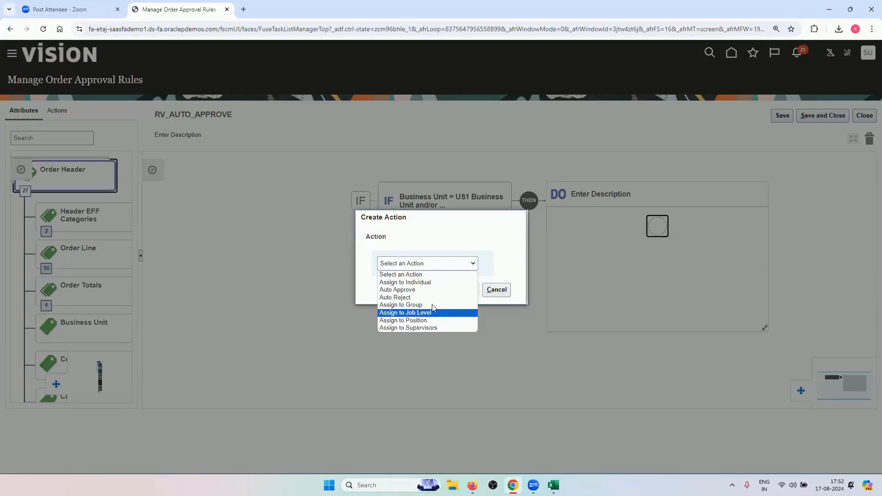
{"action": "left_click", "coordinate": [432, 290]}
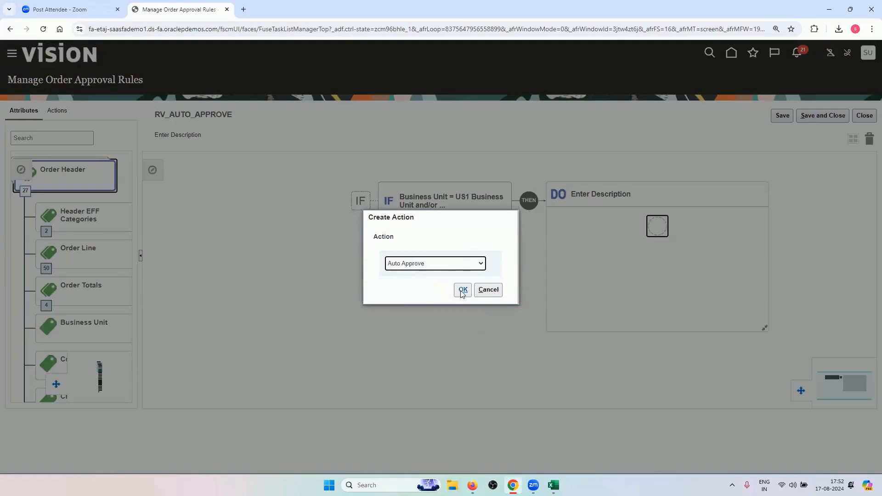
{"action": "left_click", "coordinate": [462, 289]}
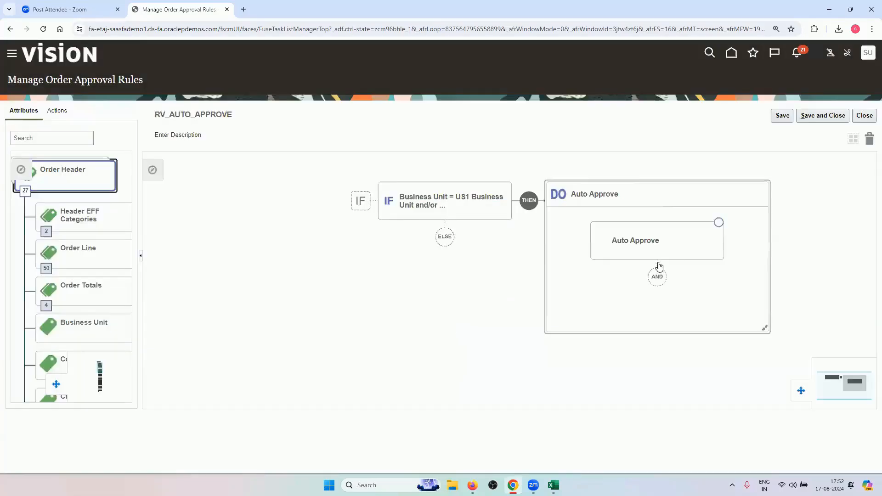
{"action": "left_click", "coordinate": [427, 214]}
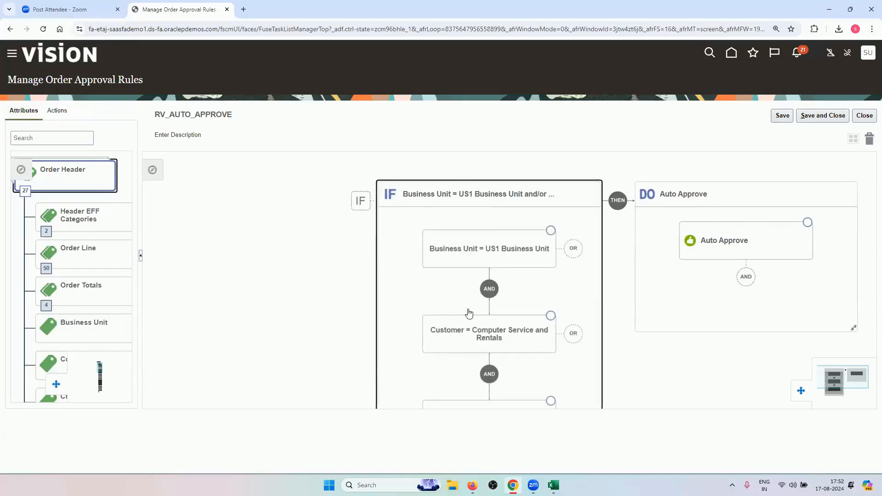
{"action": "left_click_drag", "start_coordinate": [401, 325], "coordinate": [364, 339]}
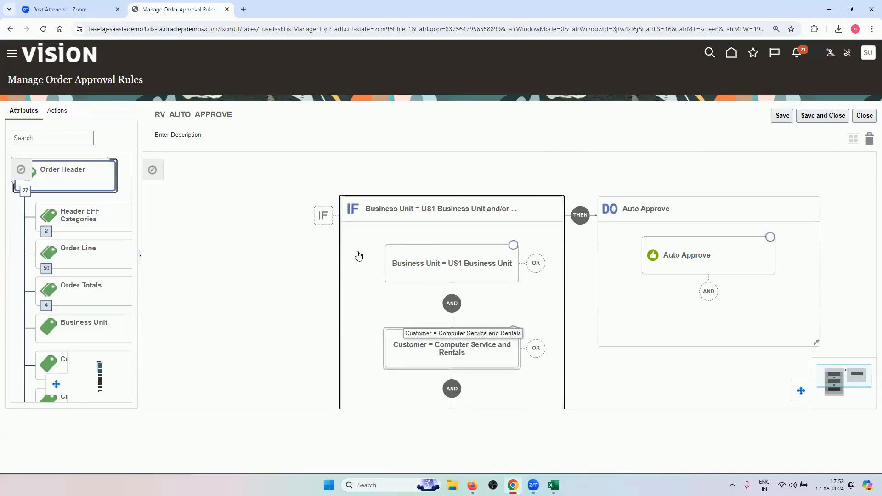
Save the rule, then turn on Activate Rule for RV_AUTO_APPROVE and save it
{"action": "left_click", "coordinate": [810, 119]}
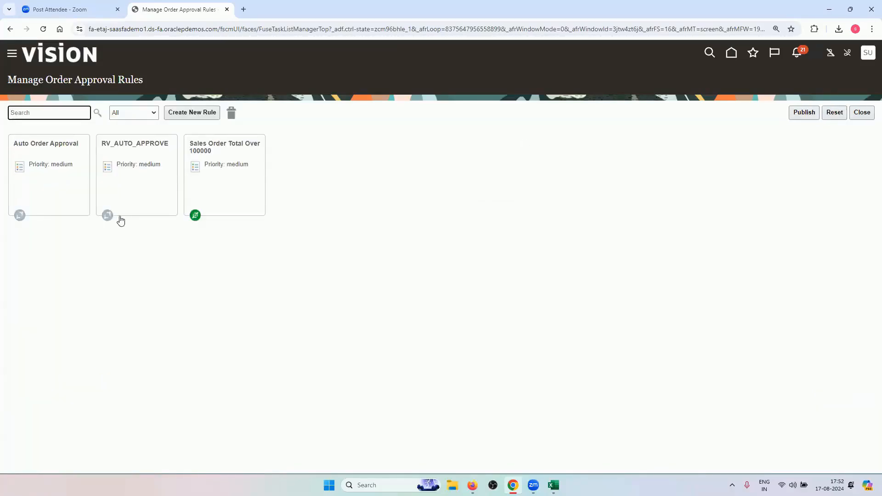
{"action": "left_click", "coordinate": [131, 204]}
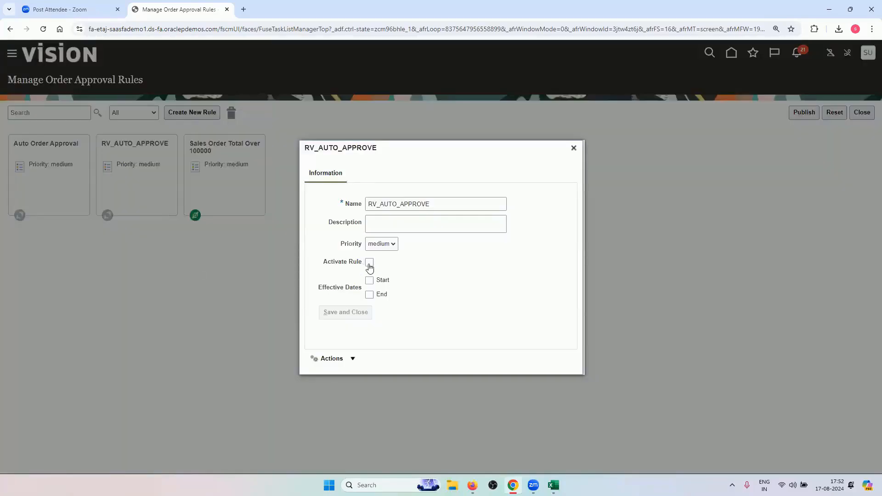
{"action": "left_click", "coordinate": [369, 264]}
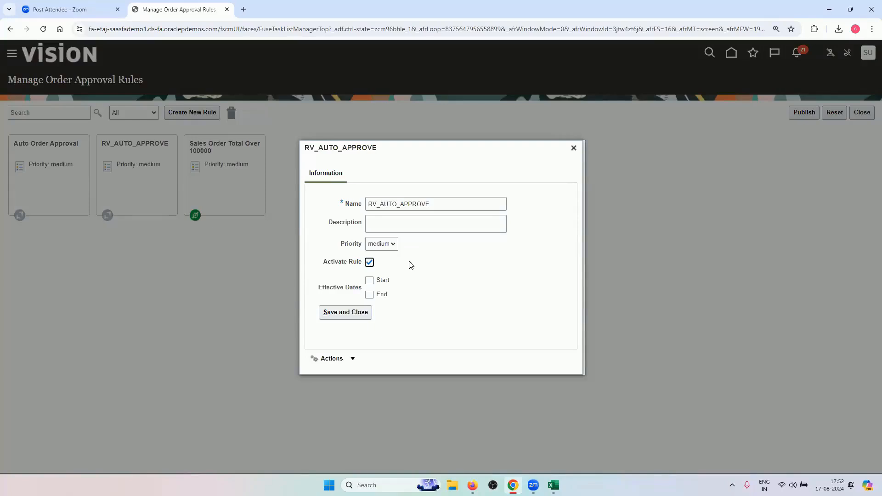
{"action": "left_click", "coordinate": [357, 315]}
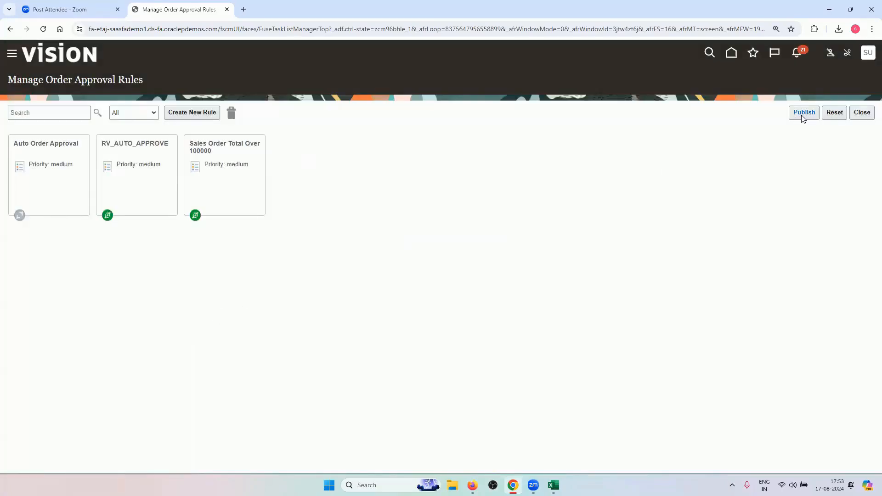
Publish the draft approval rule changes, then switch to the Excel approval scenarios sheet
{"action": "left_click", "coordinate": [804, 115]}
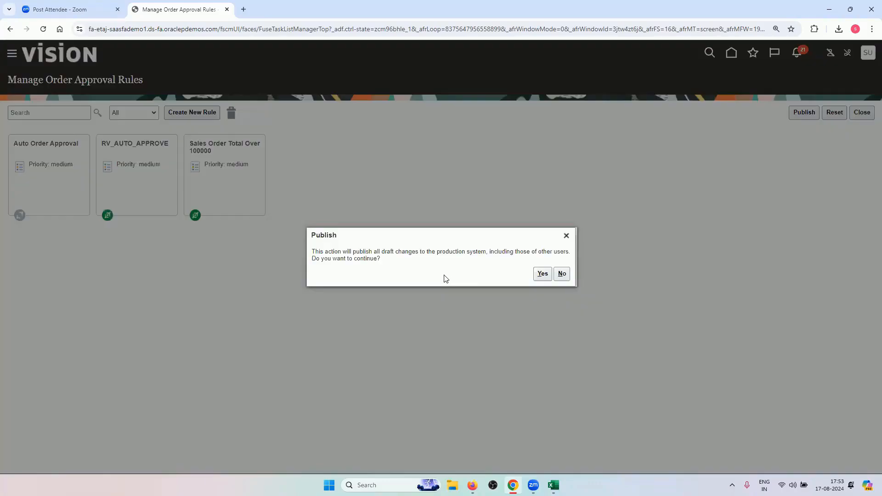
{"action": "left_click", "coordinate": [542, 274]}
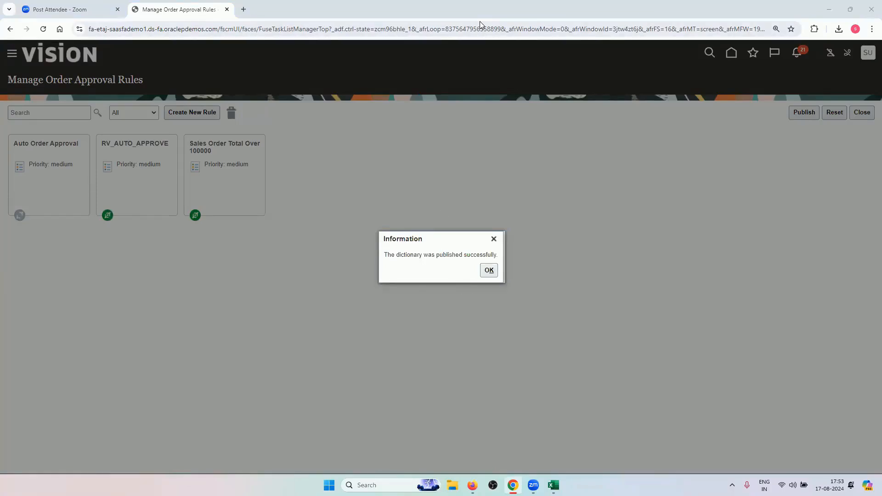
{"action": "left_click", "coordinate": [490, 271]}
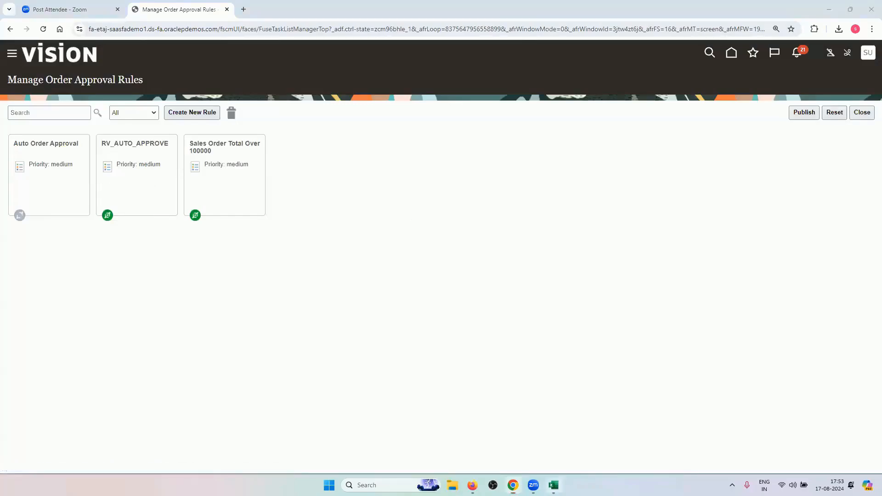
{"action": "left_click", "coordinate": [553, 486]}
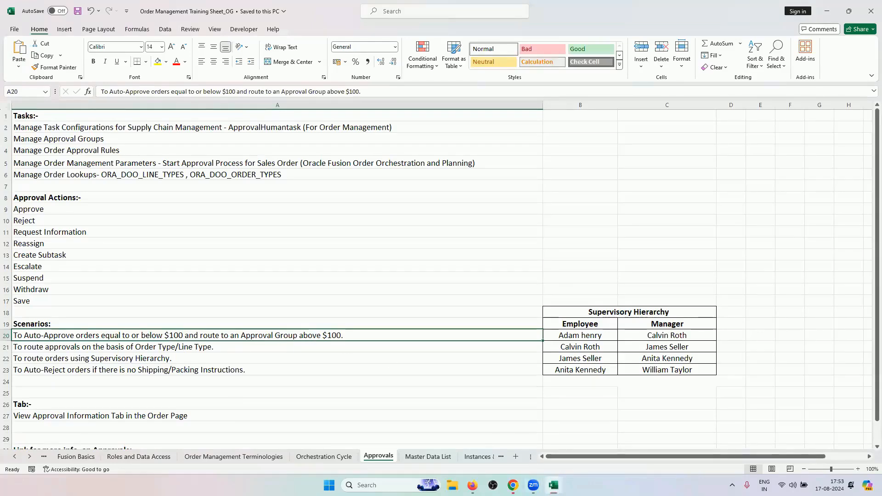
Back on the rules page, duplicate the RV_AUTO_APPROVE rule
{"action": "left_click", "coordinate": [513, 486]}
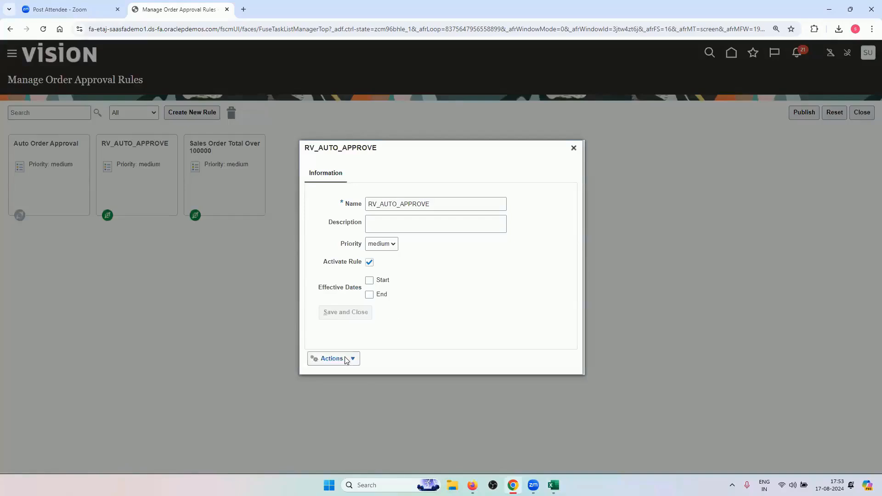
{"action": "left_click", "coordinate": [346, 360]}
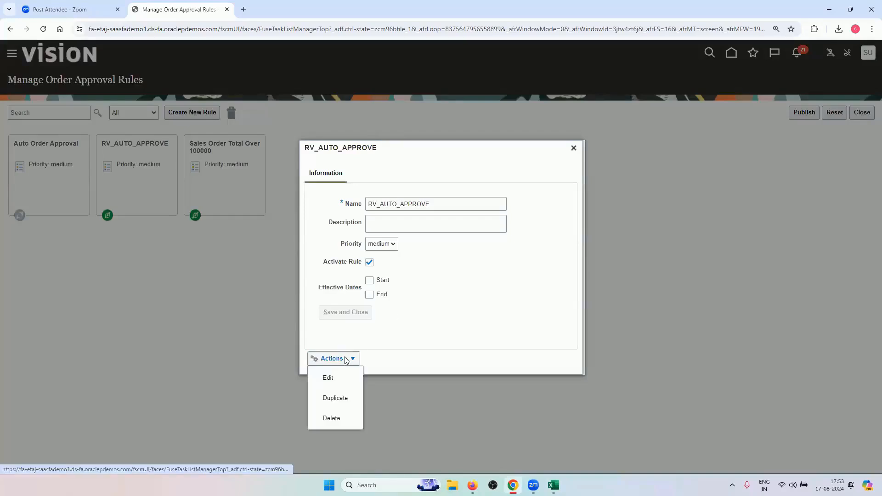
{"action": "left_click", "coordinate": [346, 399]}
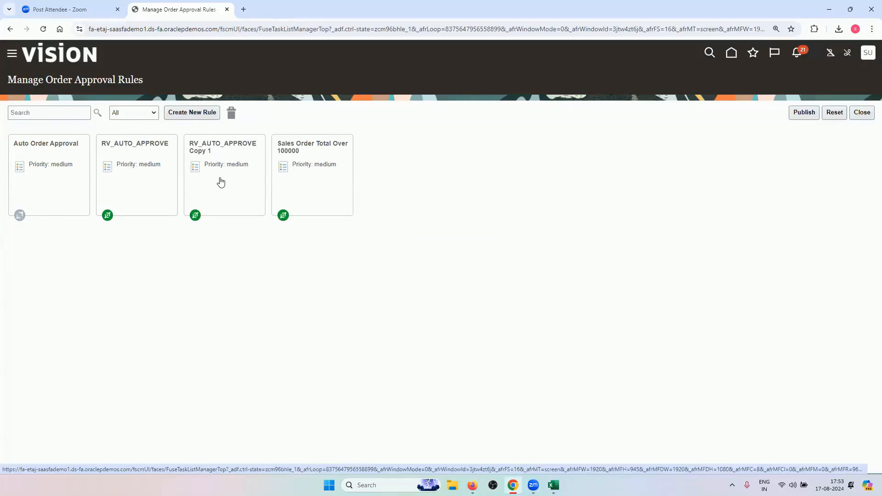
Open RV_AUTO_APPROVE Copy 1 in the rule editor and expand its IF conditions
{"action": "left_click", "coordinate": [228, 202]}
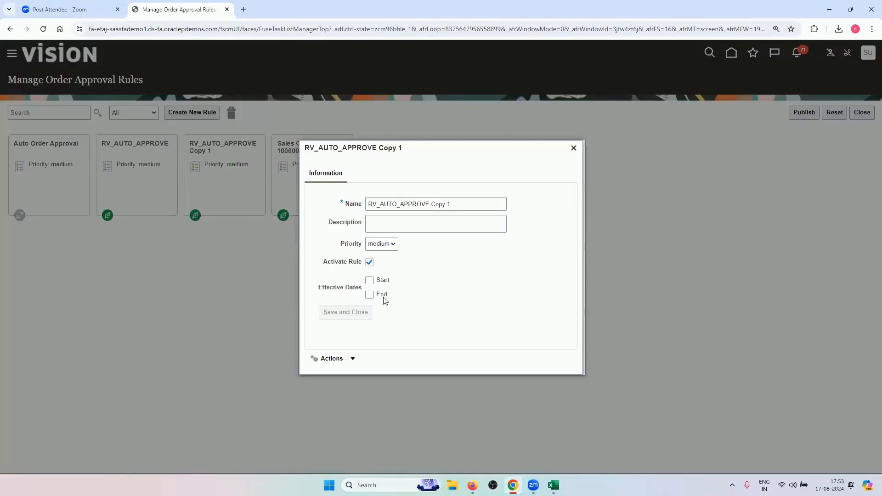
{"action": "left_click", "coordinate": [352, 358]}
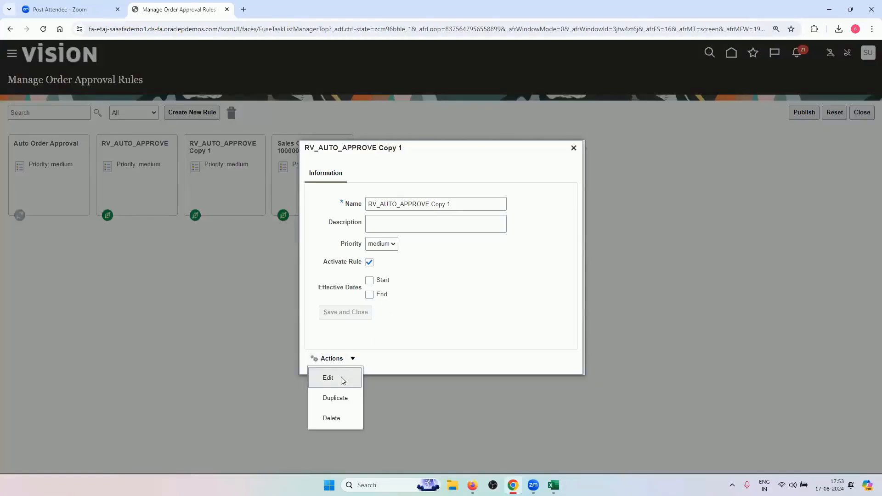
{"action": "left_click", "coordinate": [343, 380]}
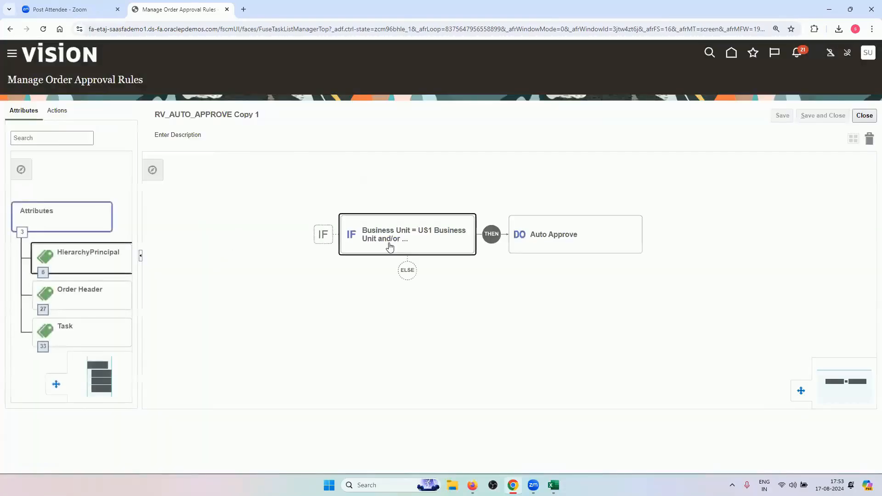
{"action": "left_click", "coordinate": [389, 249]}
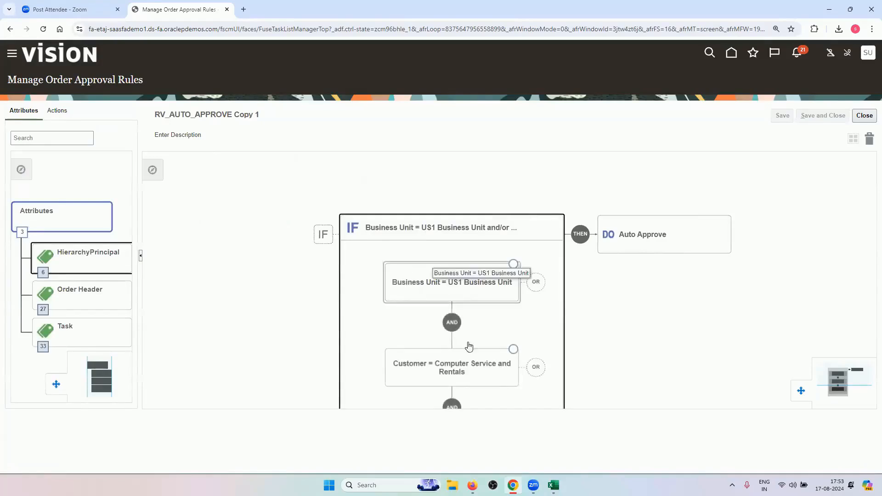
{"action": "left_click_drag", "start_coordinate": [370, 352], "coordinate": [362, 278]}
Change the Order Total Amount condition's operator from ≤ to > 100.00
{"action": "left_click", "coordinate": [444, 383]}
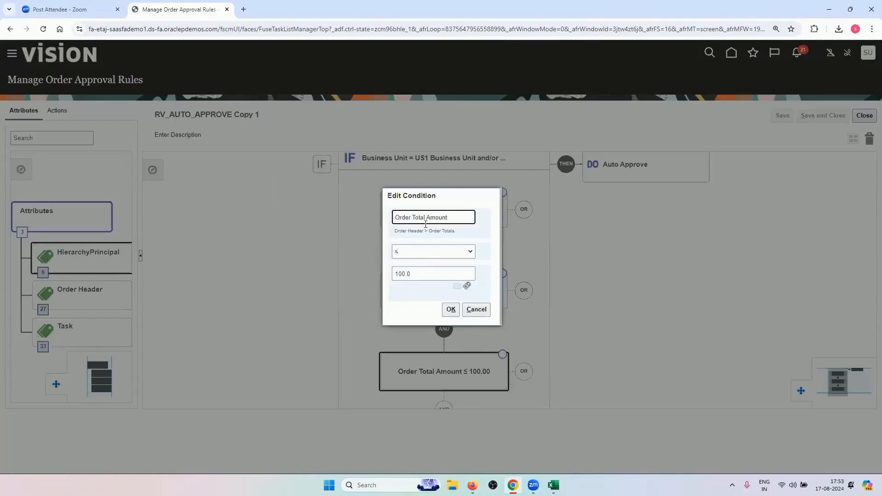
{"action": "left_click", "coordinate": [553, 485]}
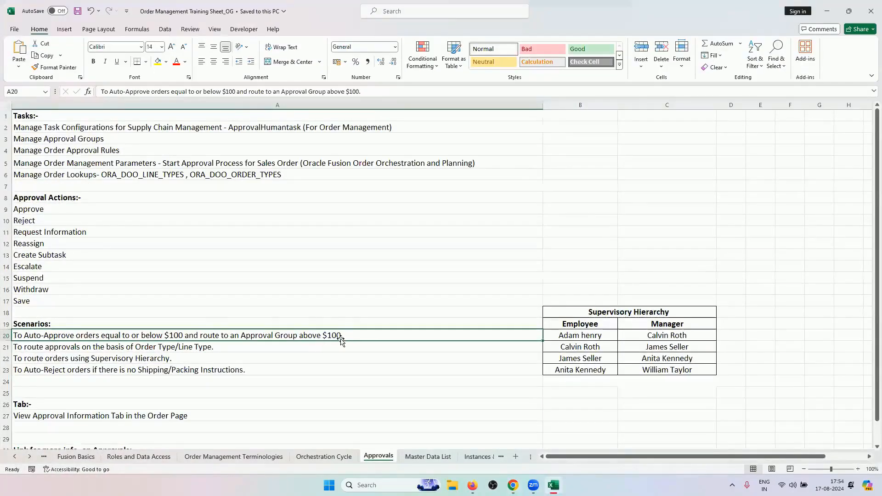
{"action": "key", "text": "alt+Tab"}
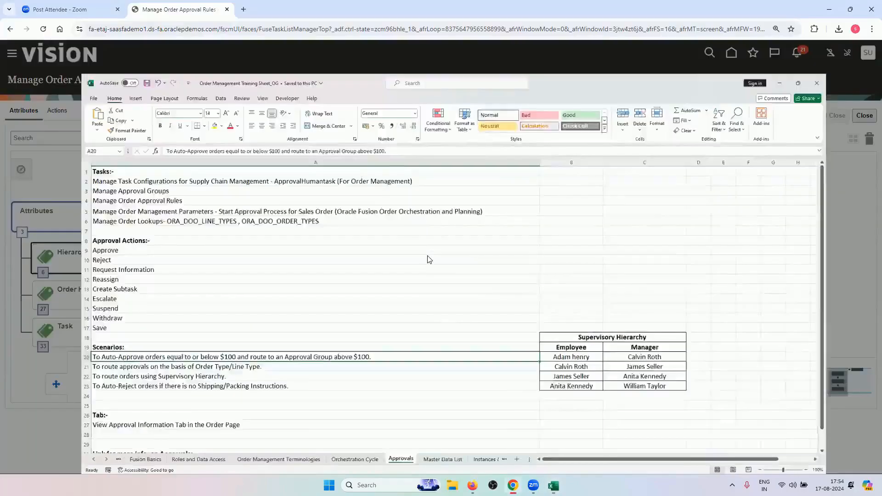
{"action": "left_click", "coordinate": [430, 251]}
{"action": "left_click", "coordinate": [419, 286]}
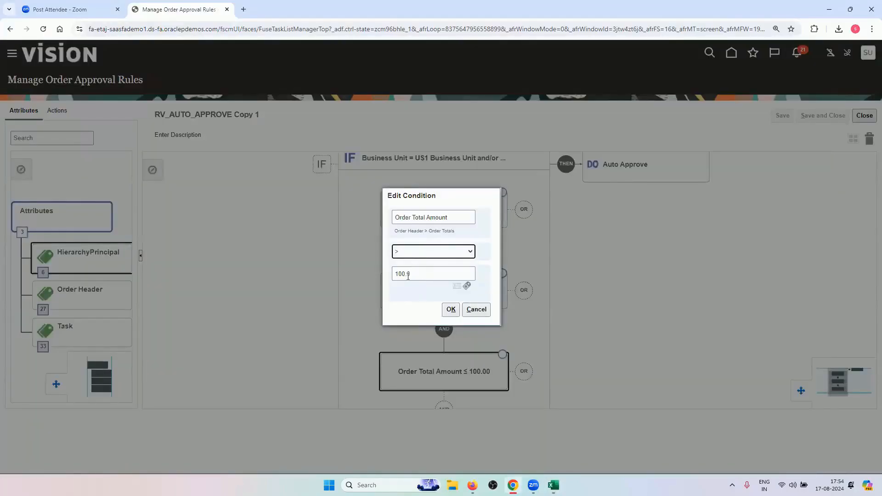
{"action": "left_click", "coordinate": [448, 310]}
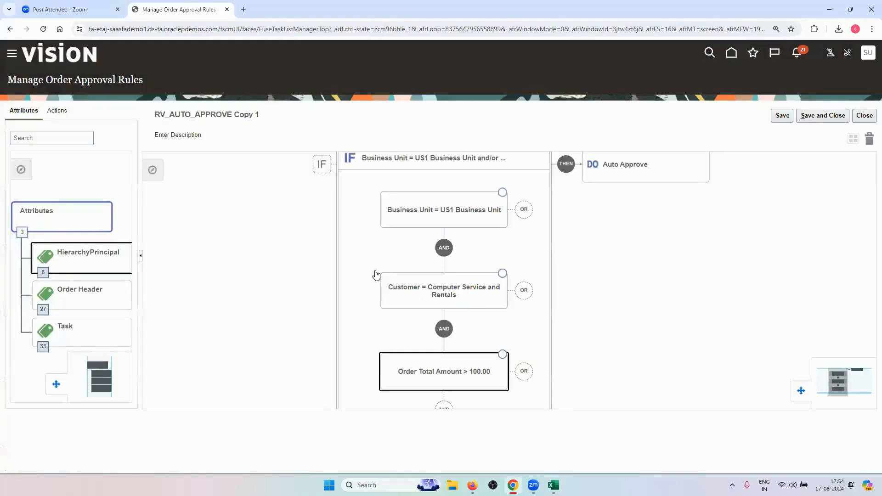
Change the copied rule's Auto Approve action to Assign to Group
{"action": "mouse_move", "coordinate": [369, 326]}
{"action": "left_mouse_down"}
{"action": "mouse_move", "coordinate": [362, 287]}
{"action": "mouse_move", "coordinate": [351, 380]}
{"action": "mouse_move", "coordinate": [354, 322]}
{"action": "left_mouse_up"}
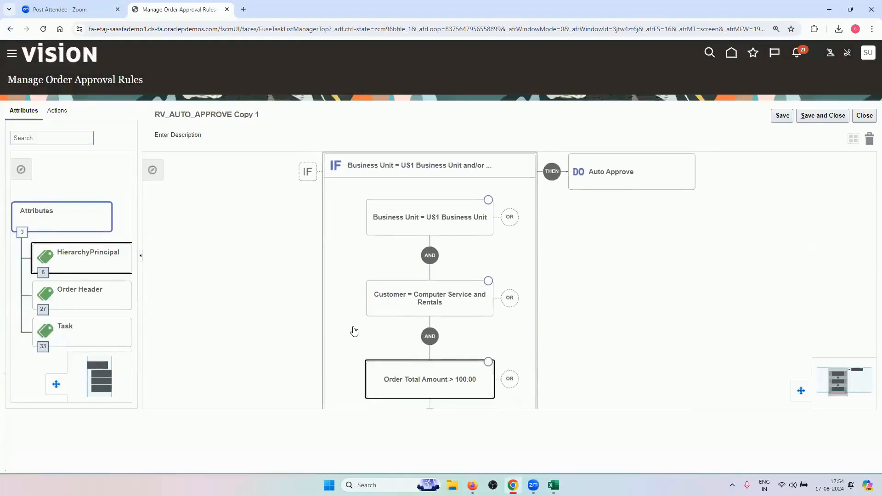
{"action": "left_click", "coordinate": [611, 186]}
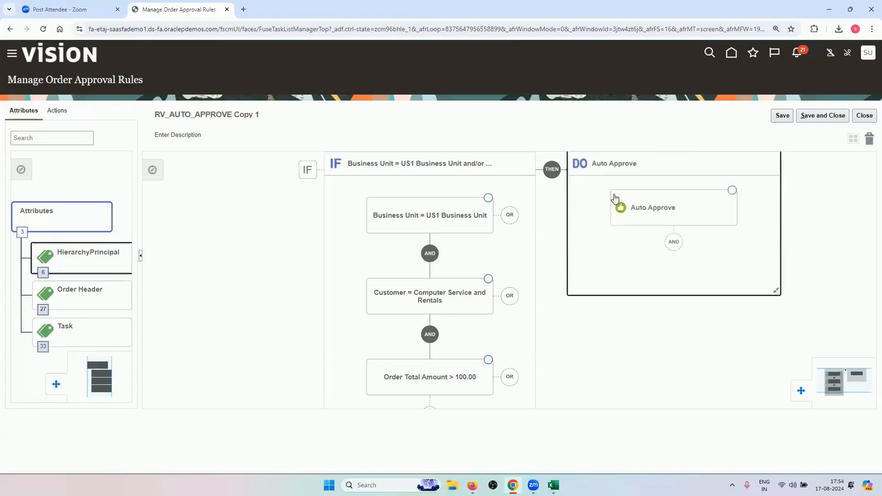
{"action": "left_click", "coordinate": [638, 206]}
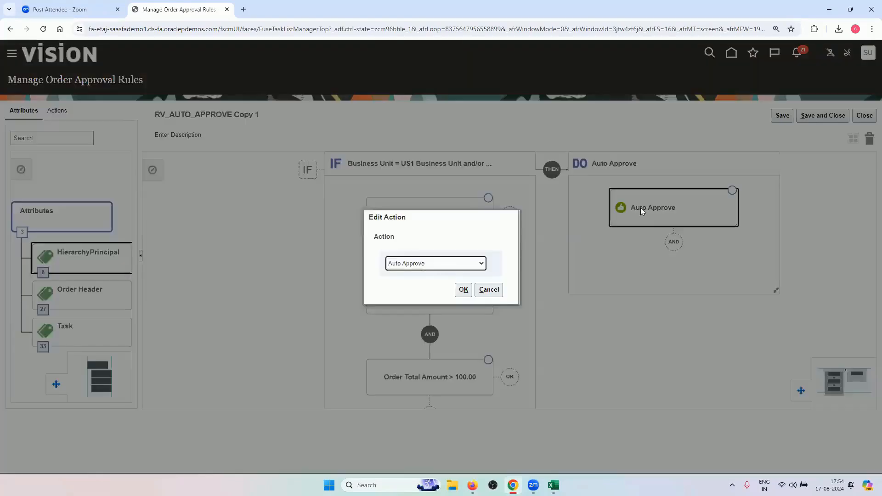
{"action": "left_click", "coordinate": [463, 265]}
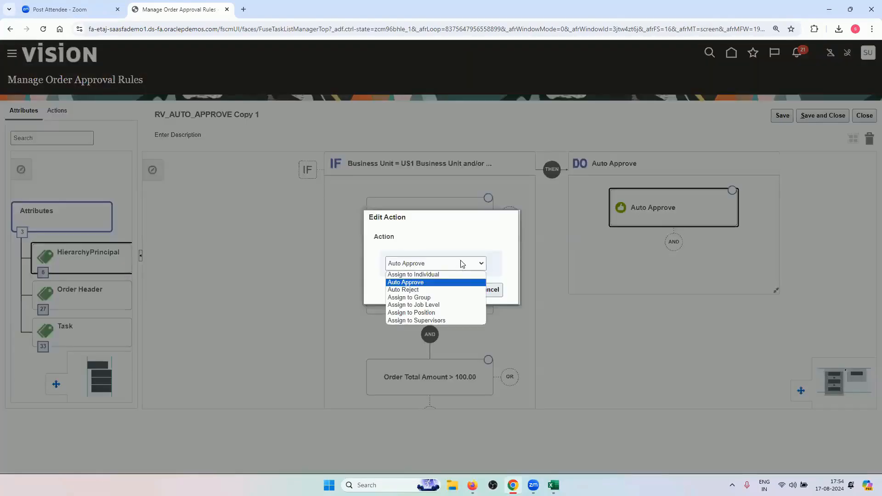
{"action": "left_click", "coordinate": [444, 298]}
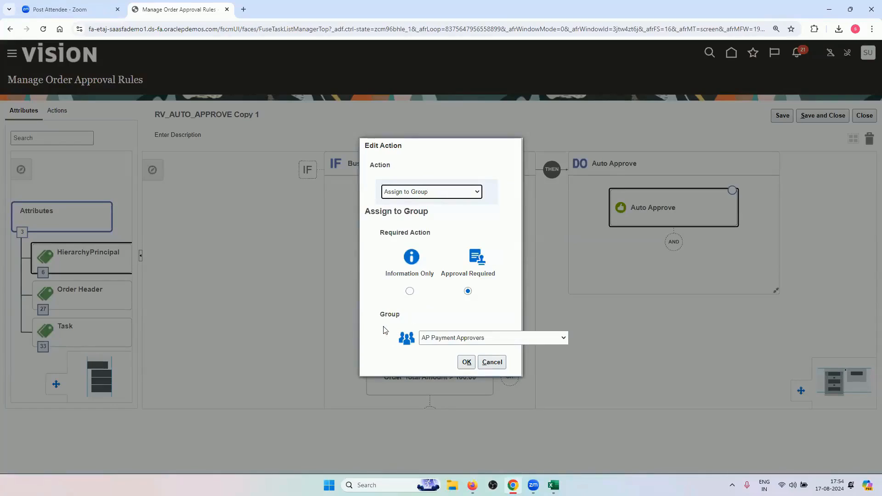
Select RV_APPROVAL_GROUP as the approving group and confirm the action
{"action": "left_click", "coordinate": [457, 339]}
{"action": "scroll", "coordinate": [463, 300], "scroll_direction": "down", "scroll_amount": 10}
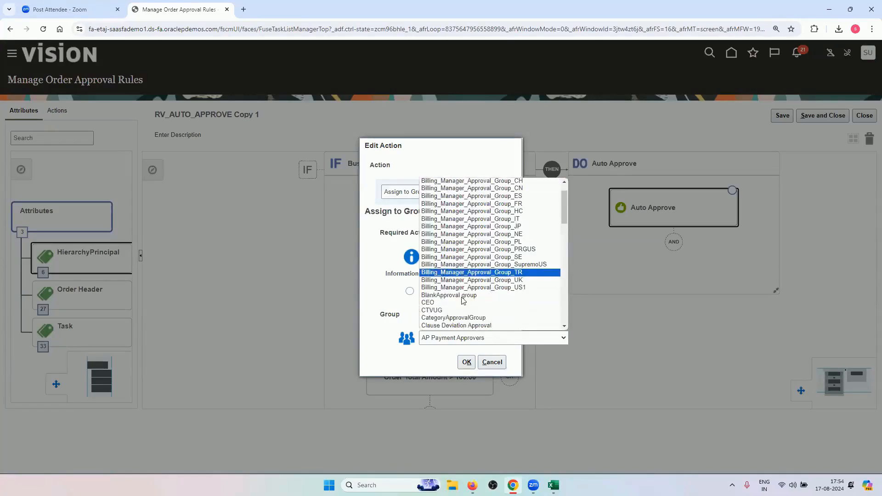
{"action": "scroll", "coordinate": [462, 299], "scroll_direction": "down", "scroll_amount": 1}
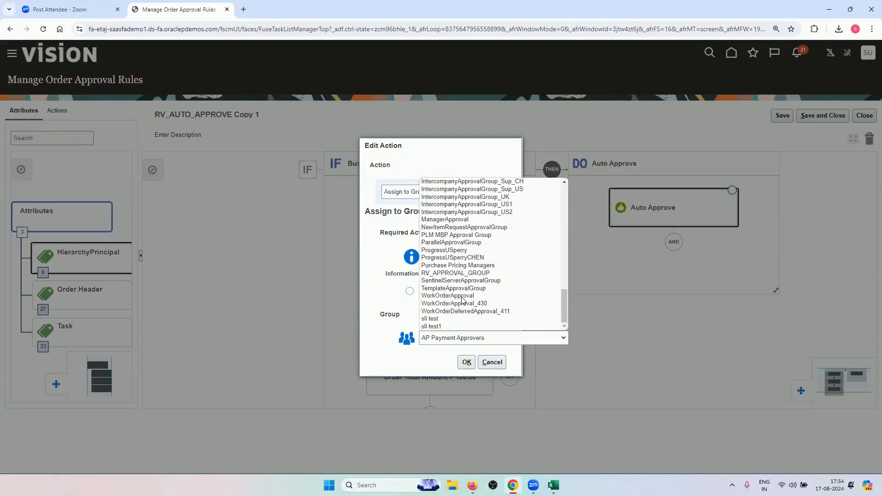
{"action": "scroll", "coordinate": [463, 299], "scroll_direction": "up", "scroll_amount": 10}
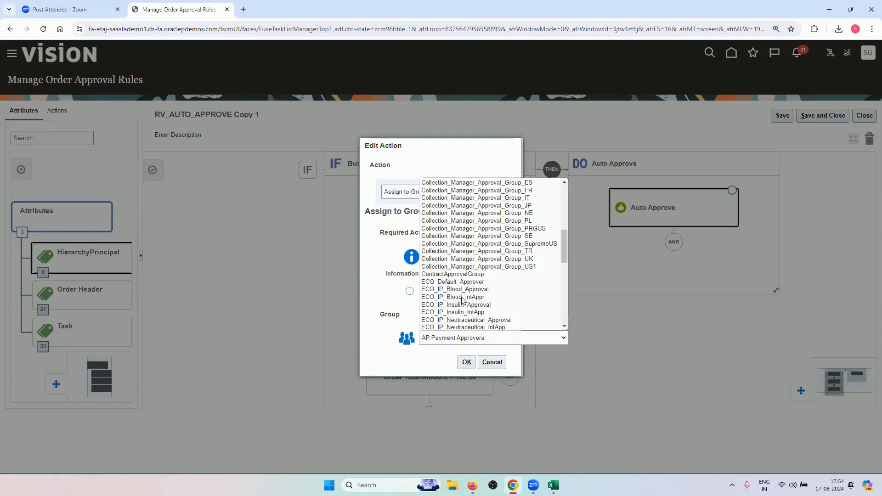
{"action": "scroll", "coordinate": [463, 299], "scroll_direction": "down", "scroll_amount": 4}
{"action": "scroll", "coordinate": [463, 299], "scroll_direction": "down", "scroll_amount": 4}
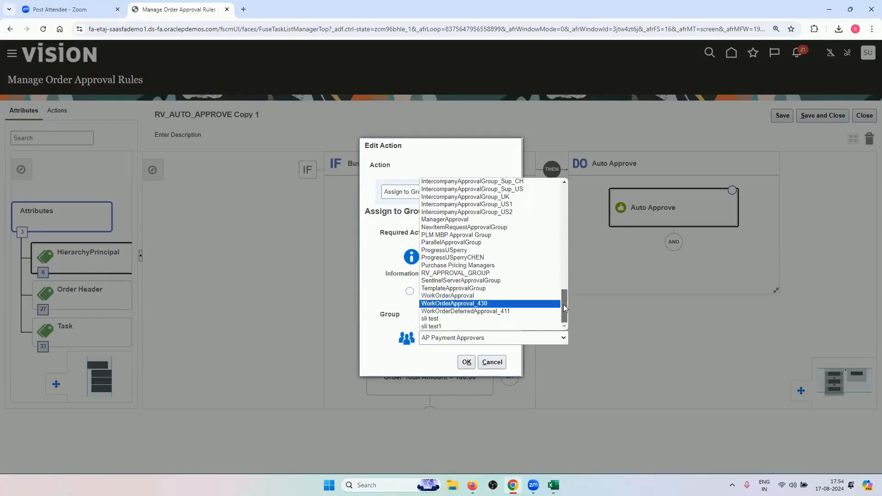
{"action": "mouse_move", "coordinate": [563, 304]}
{"action": "left_mouse_down"}
{"action": "mouse_move", "coordinate": [564, 260]}
{"action": "mouse_move", "coordinate": [562, 307]}
{"action": "left_mouse_up"}
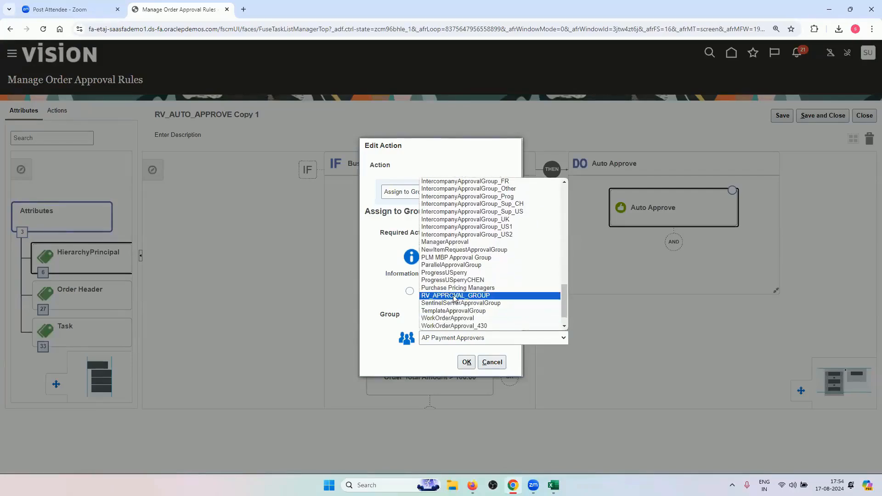
{"action": "left_click", "coordinate": [454, 297]}
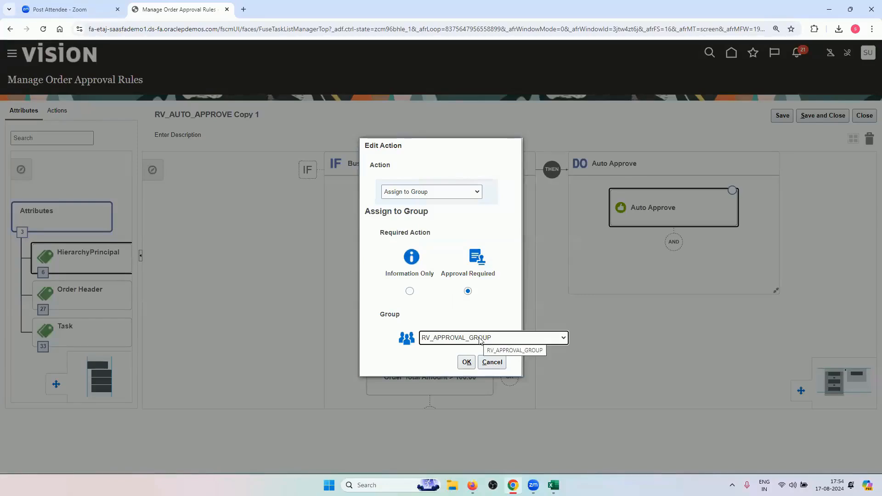
{"action": "left_click", "coordinate": [466, 363]}
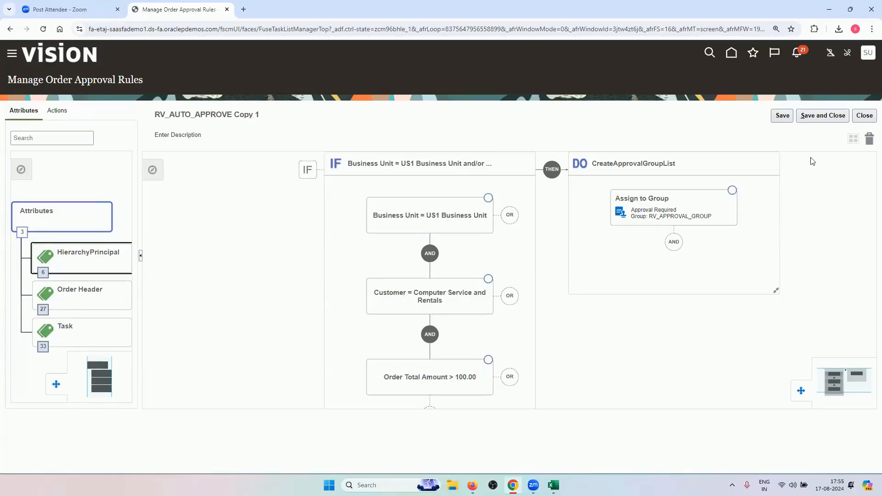
Save the edited copy and close its details panel
{"action": "left_click", "coordinate": [804, 118]}
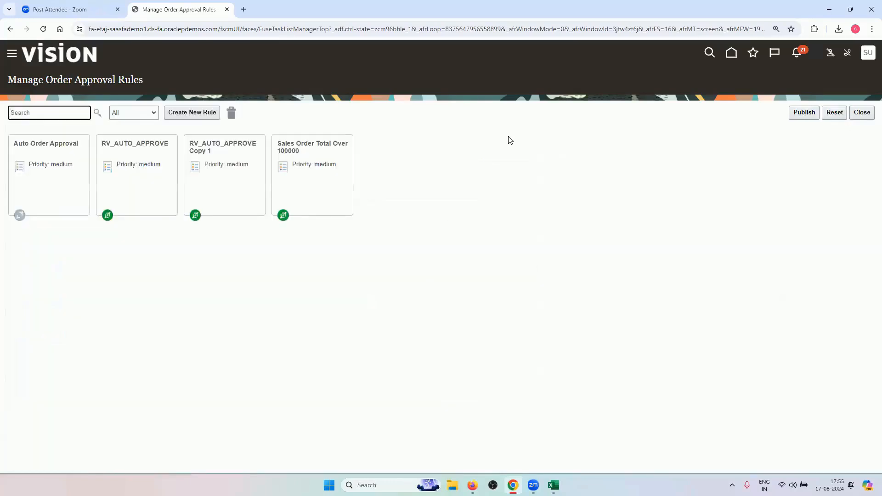
{"action": "left_click", "coordinate": [222, 150]}
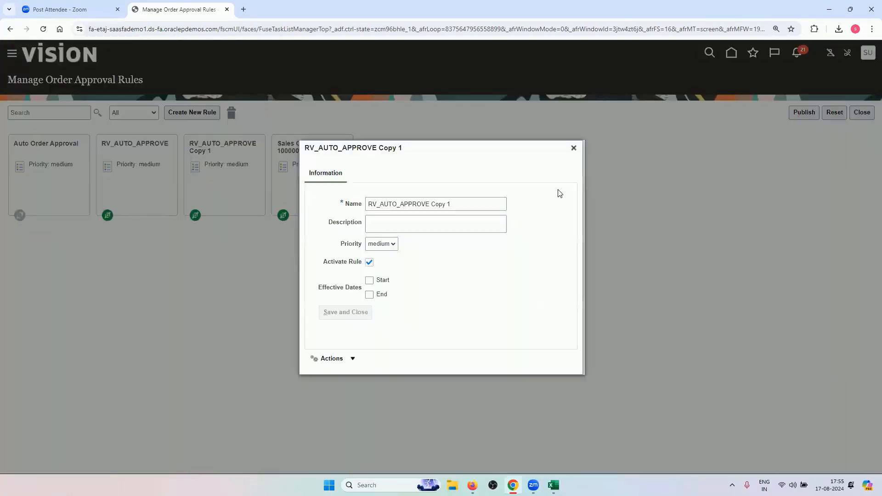
{"action": "left_click", "coordinate": [574, 148]}
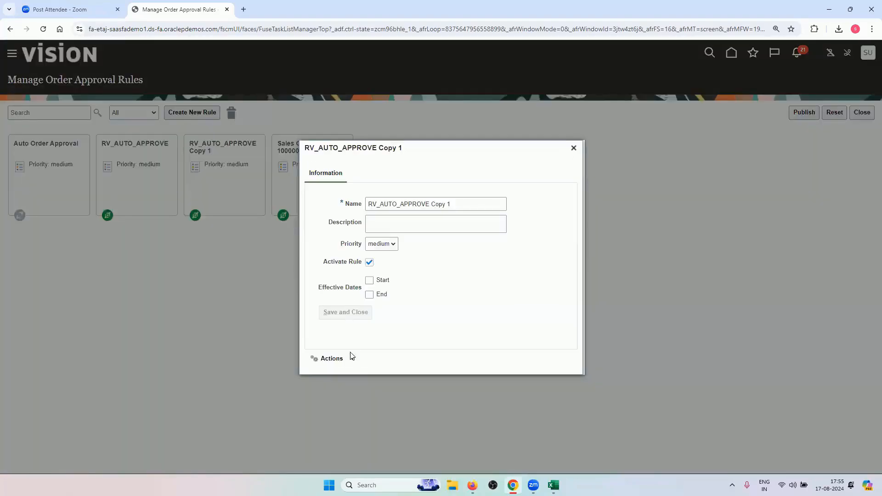
Reopen RV_AUTO_APPROVE Copy 1 for editing and rename it RV_More_Than_100
{"action": "left_click", "coordinate": [352, 356]}
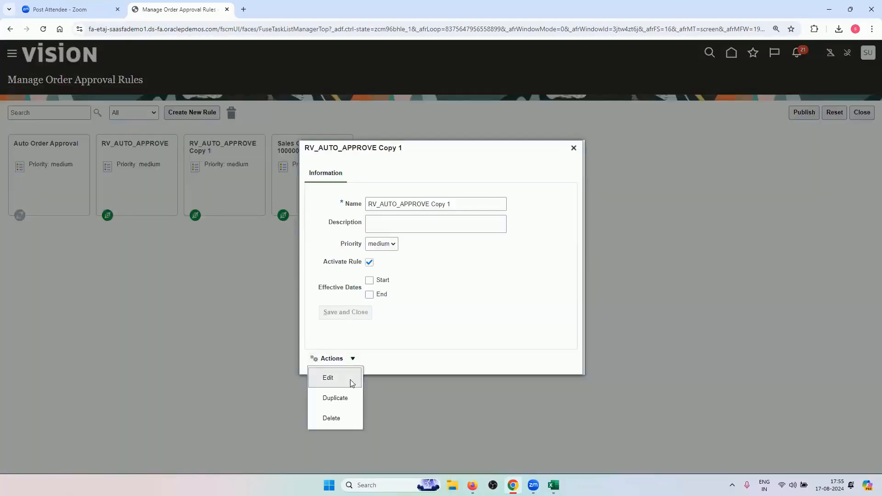
{"action": "left_click", "coordinate": [350, 378]}
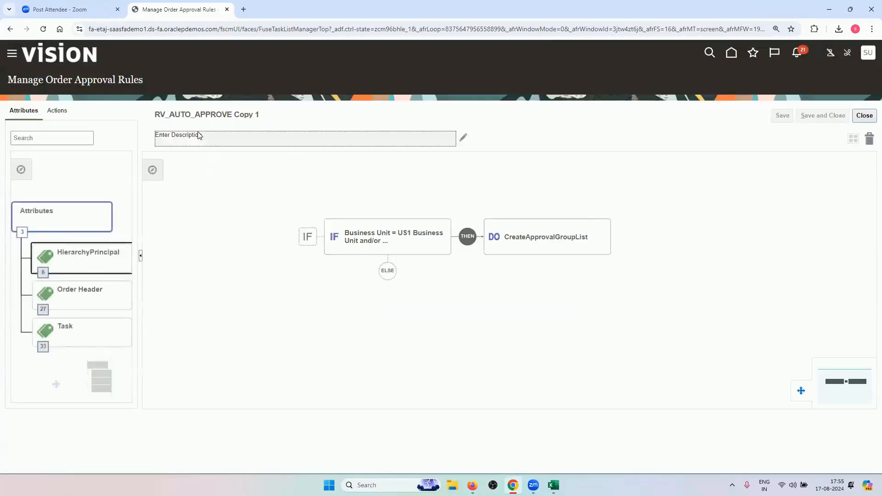
{"action": "left_click", "coordinate": [261, 118]}
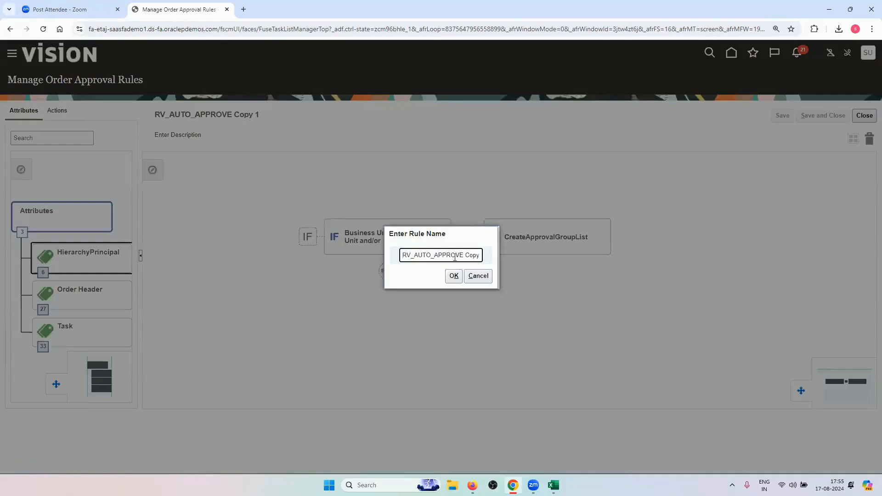
{"action": "left_click", "coordinate": [479, 255]}
{"action": "key", "text": "BackSpace"}
{"action": "left_click", "coordinate": [453, 275]}
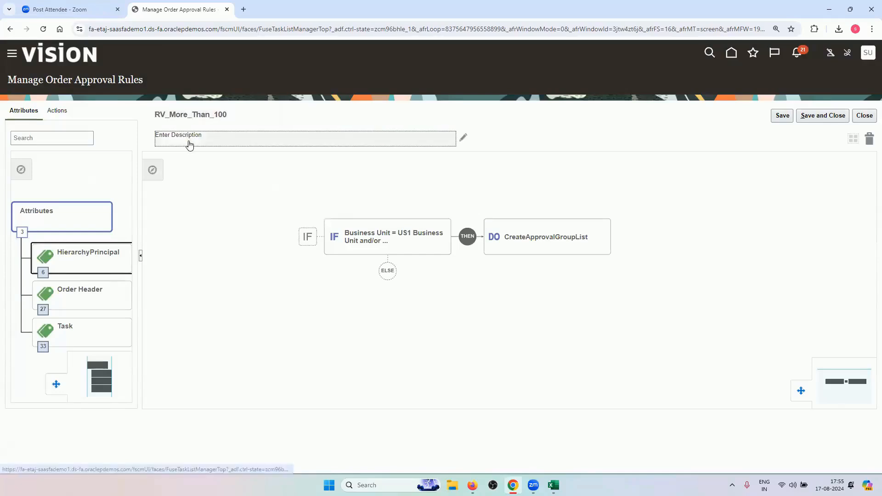
Save RV_More_Than_100 and publish the rule changes
{"action": "left_click", "coordinate": [833, 116]}
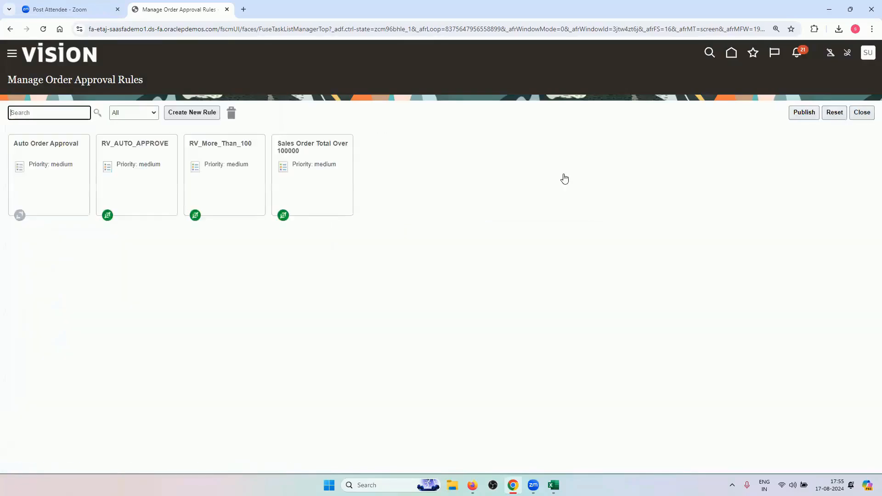
{"action": "left_click", "coordinate": [804, 113]}
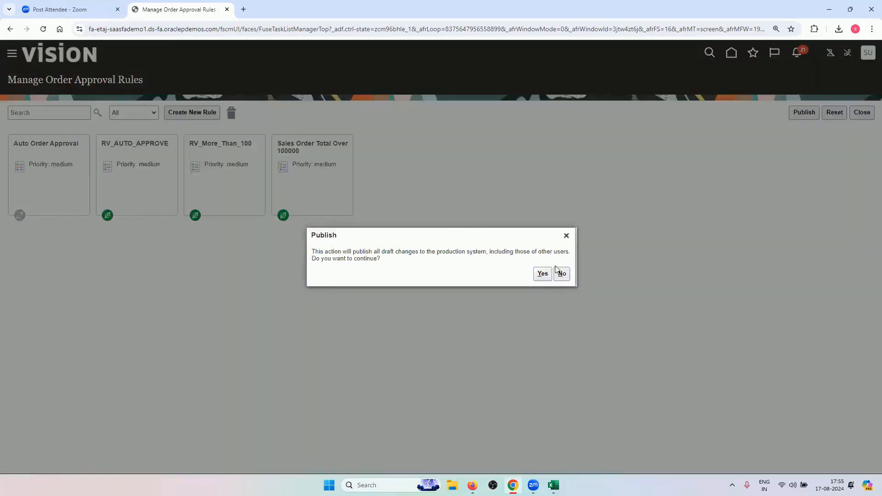
{"action": "left_click", "coordinate": [546, 275]}
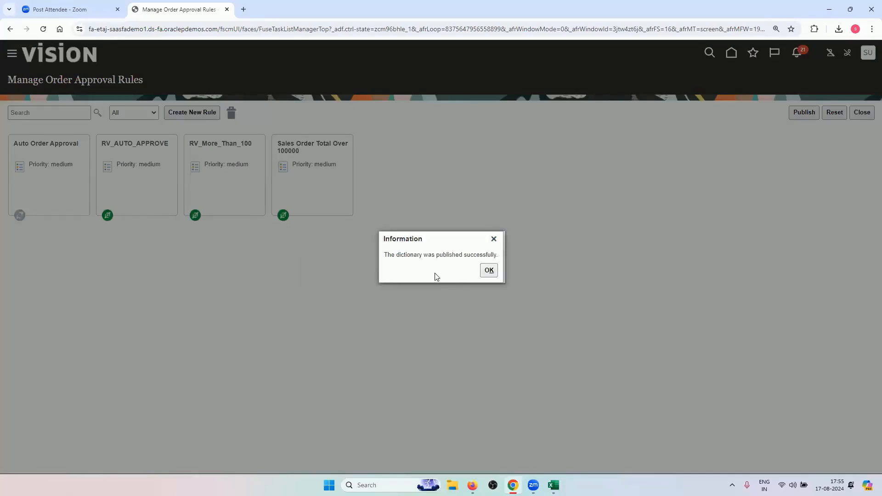
{"action": "left_click", "coordinate": [489, 270]}
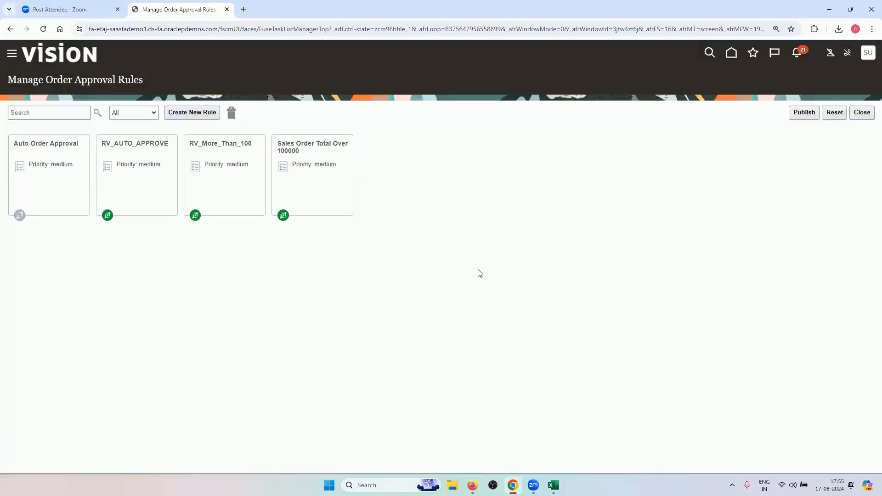
Deactivate the Sales Order Total Over 100000 rule and publish again
{"action": "left_click", "coordinate": [309, 173]}
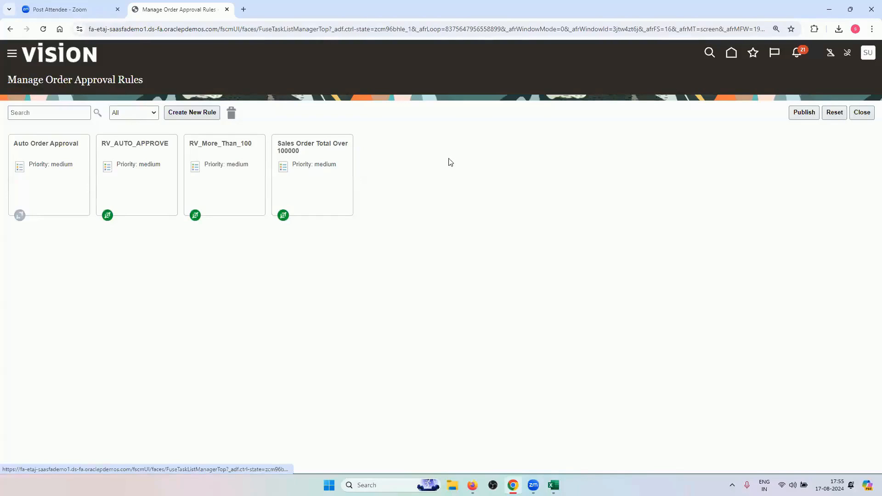
{"action": "left_click", "coordinate": [369, 261]}
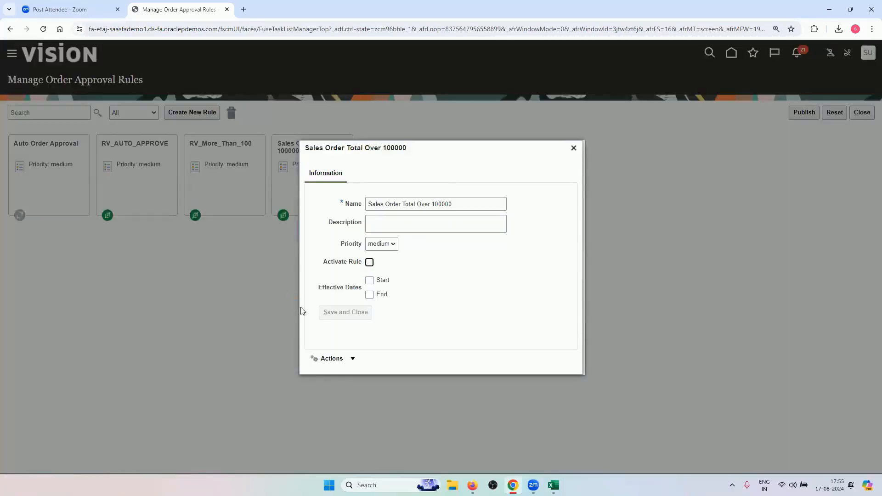
{"action": "left_click", "coordinate": [355, 315]}
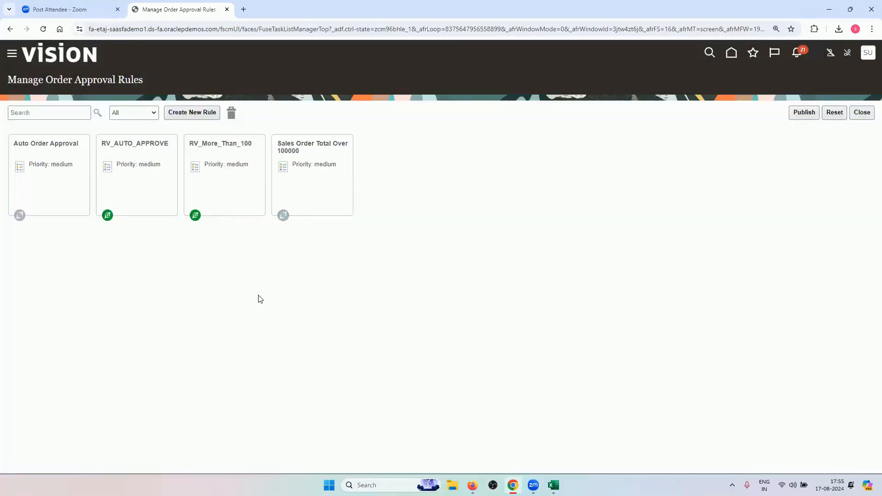
{"action": "left_click", "coordinate": [802, 113]}
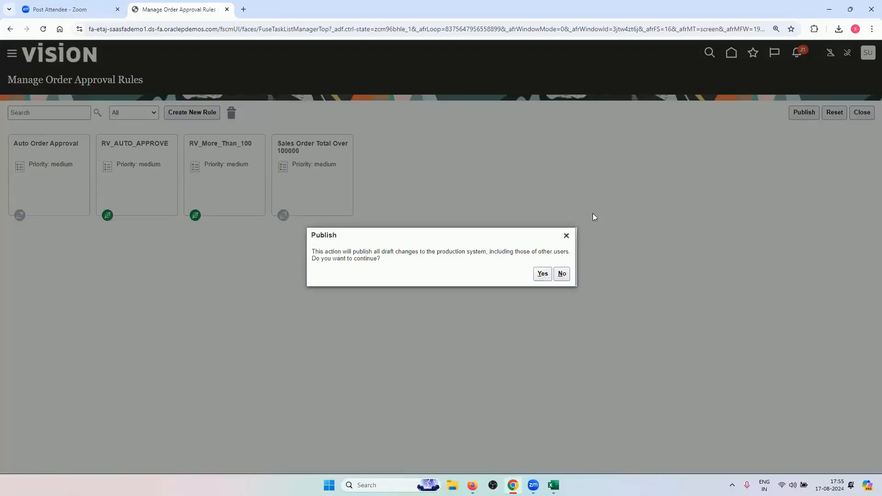
{"action": "key", "text": "Return"}
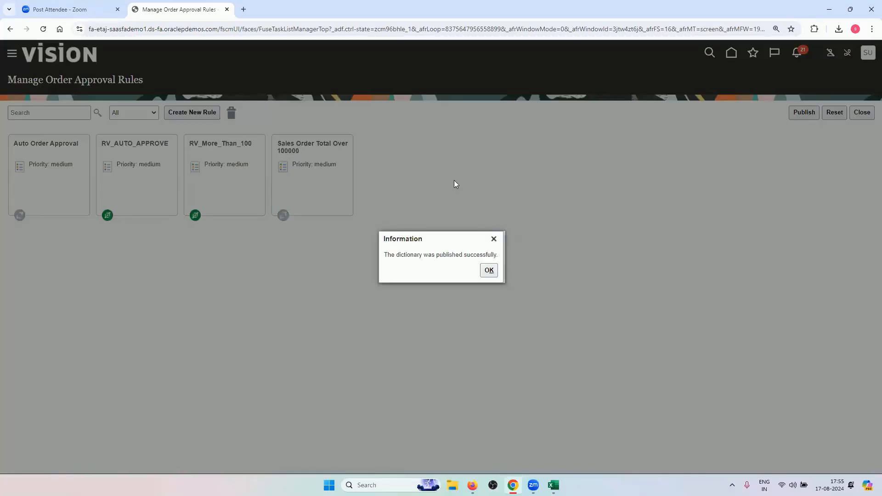
{"action": "left_click", "coordinate": [488, 270]}
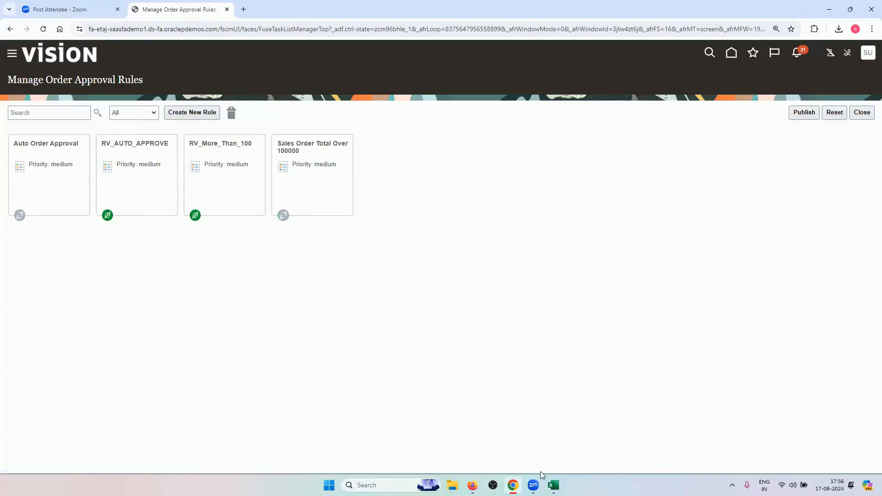
Bring the Order Management Training Sheet_OG workbook in Excel to the front
{"action": "left_click", "coordinate": [554, 485]}
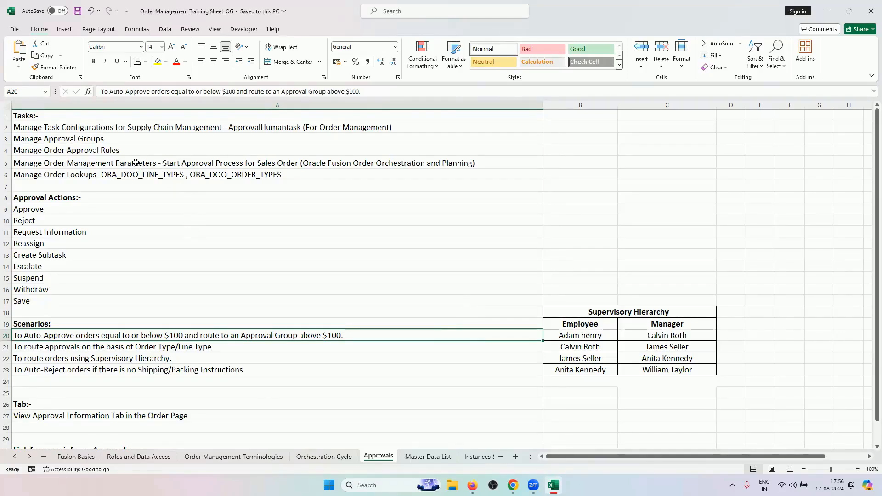
{"action": "left_click", "coordinate": [196, 163]}
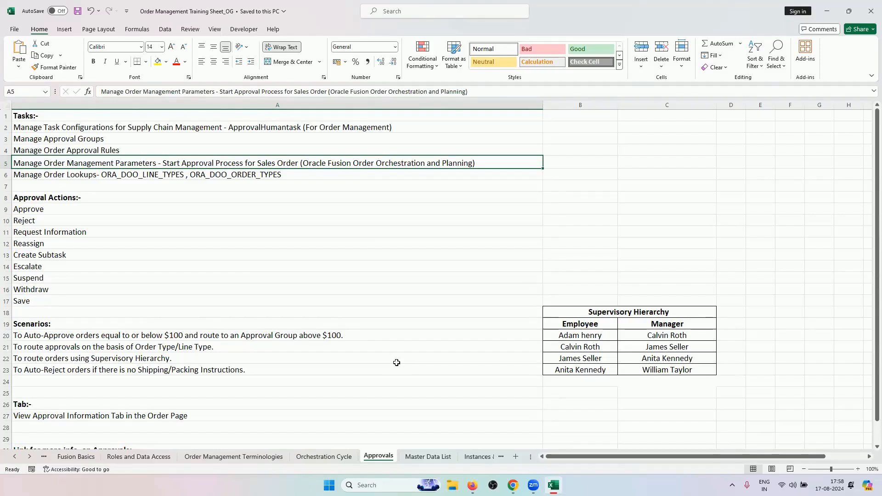
Point out the task configuration entry in cell A2, then return to Manage Order Approval Rules
{"action": "left_click", "coordinate": [164, 128]}
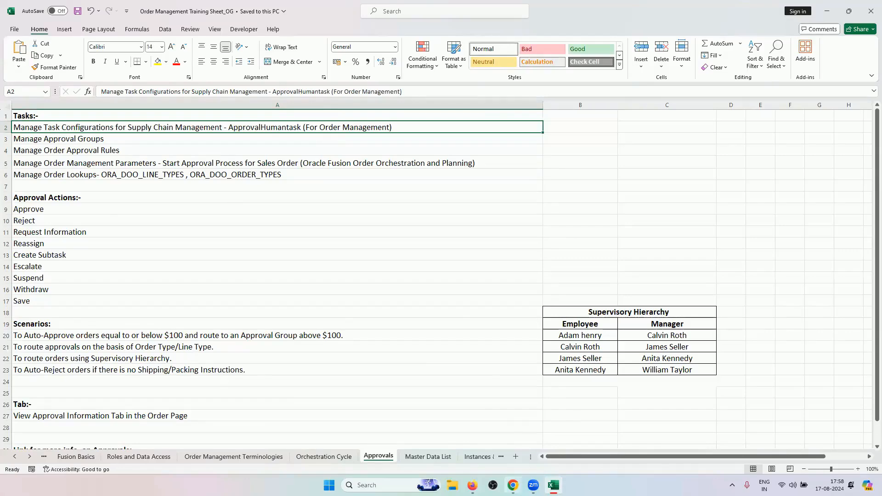
{"action": "left_click", "coordinate": [512, 485]}
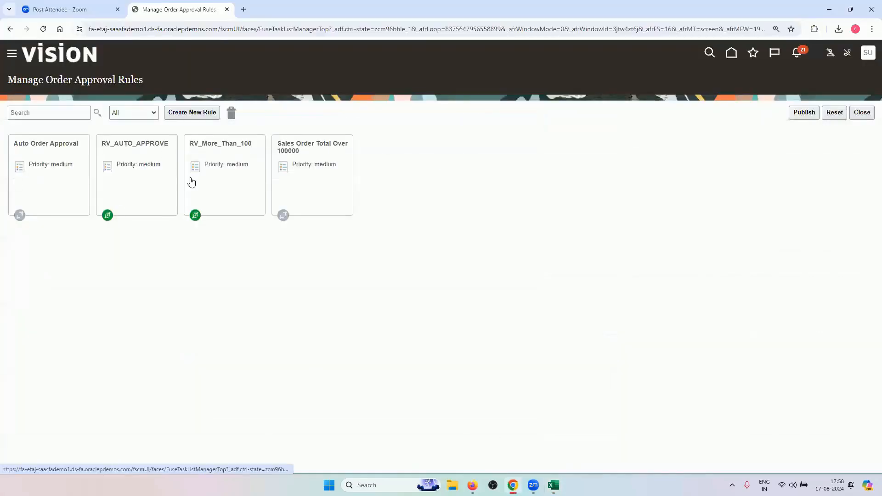
Review the Order Type/Line Type and auto-approve up to $100 scenarios on the Approvals sheet
{"action": "left_click", "coordinate": [513, 485]}
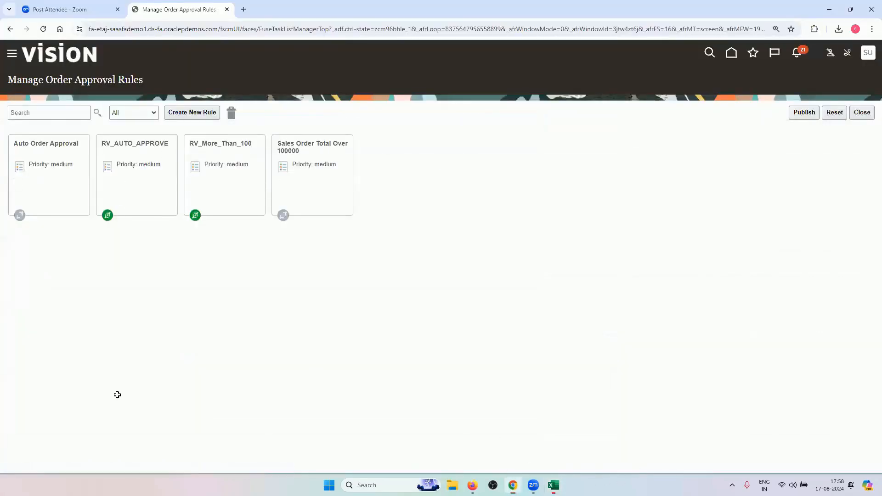
{"action": "left_click", "coordinate": [133, 349]}
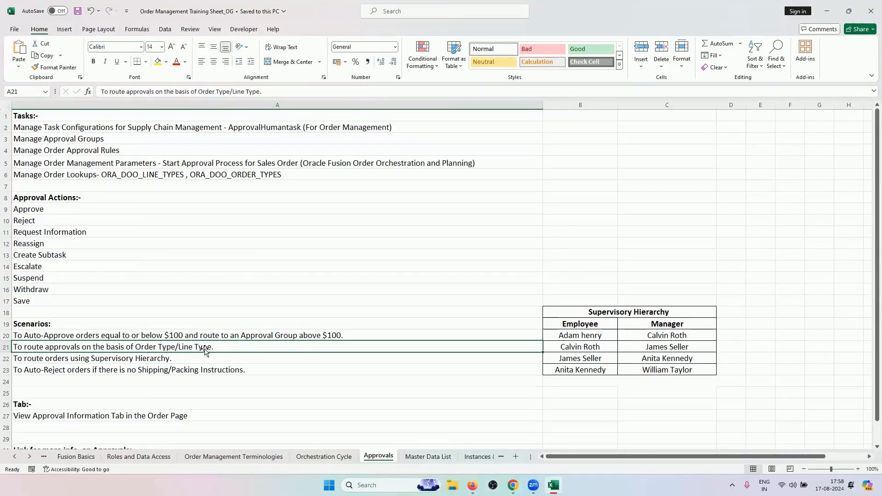
{"action": "left_click", "coordinate": [235, 335]}
Abandon renaming the new rule to 'RV' and close the editor, keeping the incomplete draft
{"action": "mouse_move", "coordinate": [513, 485]}
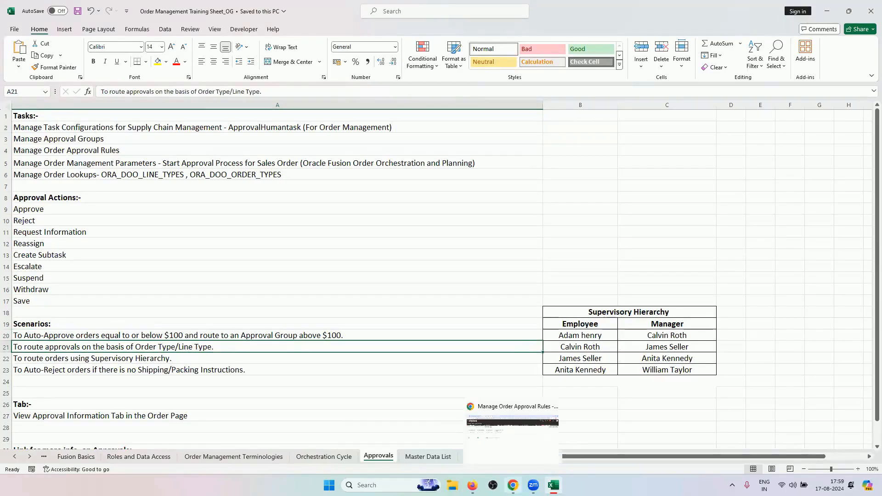
{"action": "left_click", "coordinate": [512, 425]}
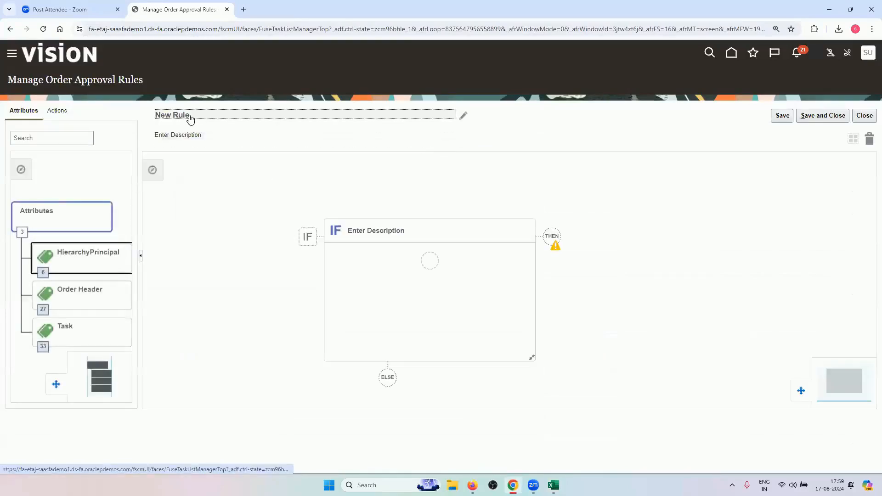
{"action": "left_click", "coordinate": [420, 119]}
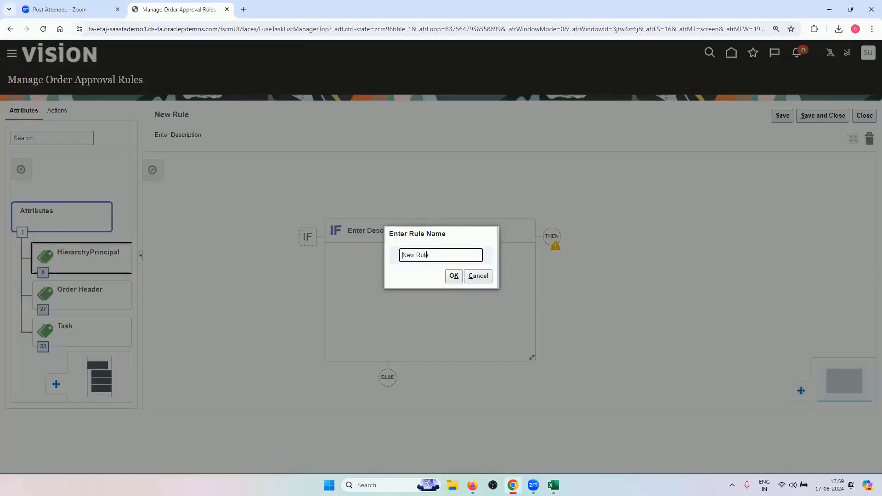
{"action": "type", "text": "RV"}
{"action": "left_click", "coordinate": [478, 276]}
{"action": "left_click", "coordinate": [863, 115]}
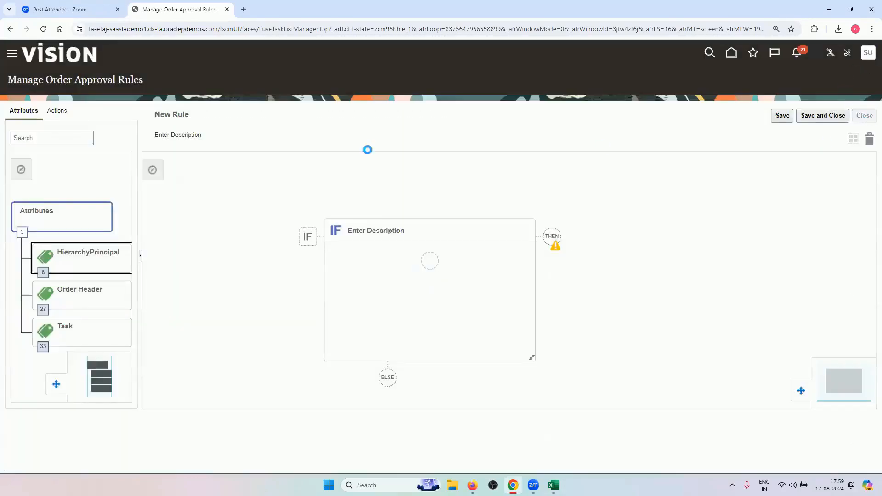
{"action": "left_click", "coordinate": [463, 272]}
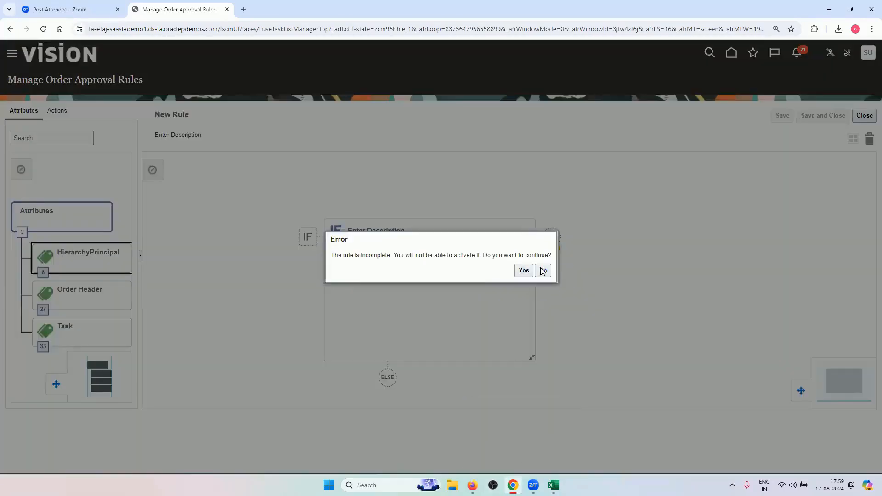
{"action": "left_click", "coordinate": [528, 273]}
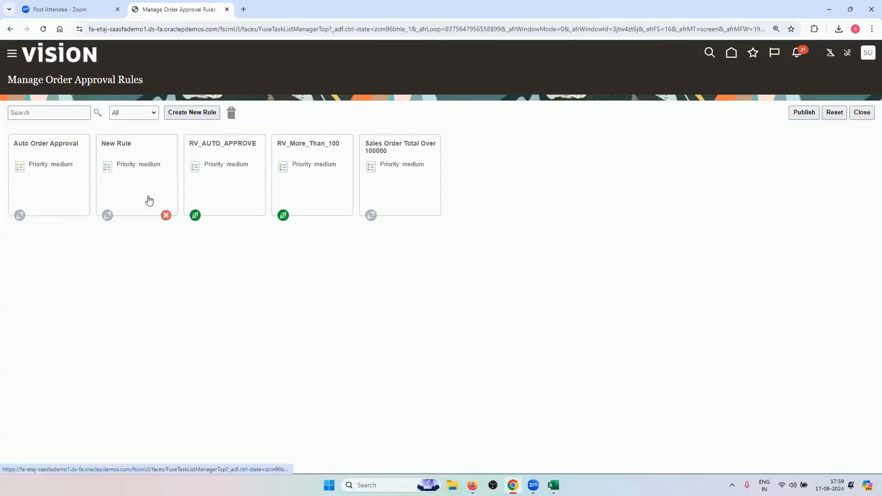
Delete the New Rule draft and bring the Excel workbook back in front
{"action": "left_click", "coordinate": [150, 187]}
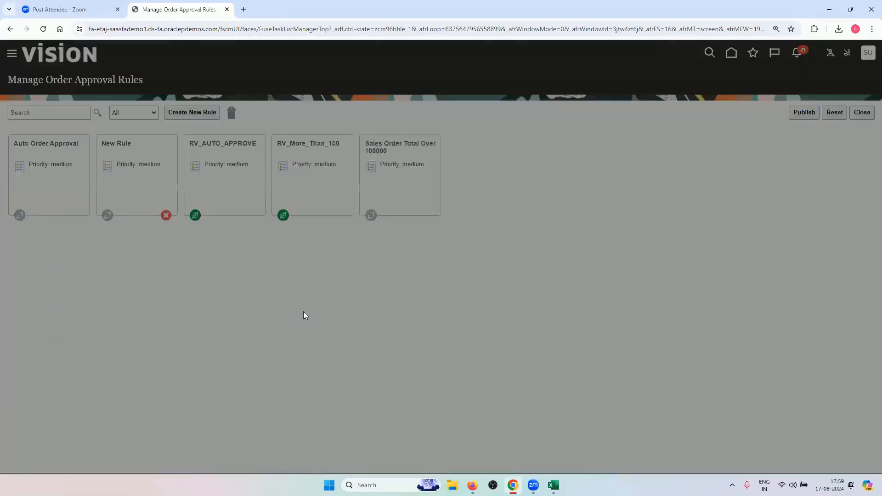
{"action": "left_click", "coordinate": [353, 360]}
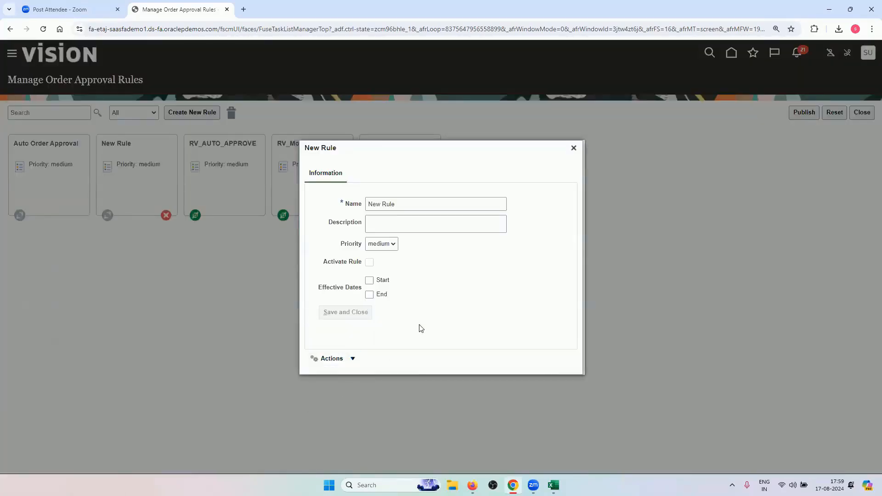
{"action": "left_click", "coordinate": [511, 274]}
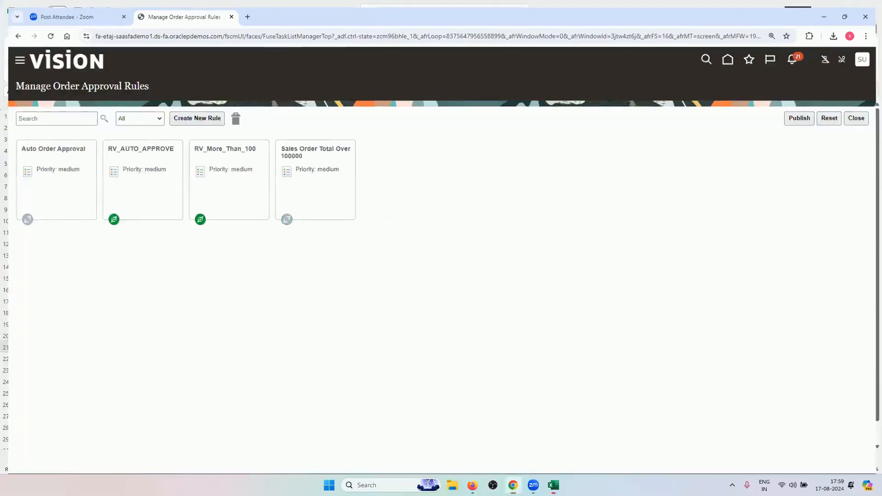
{"action": "left_click", "coordinate": [513, 485]}
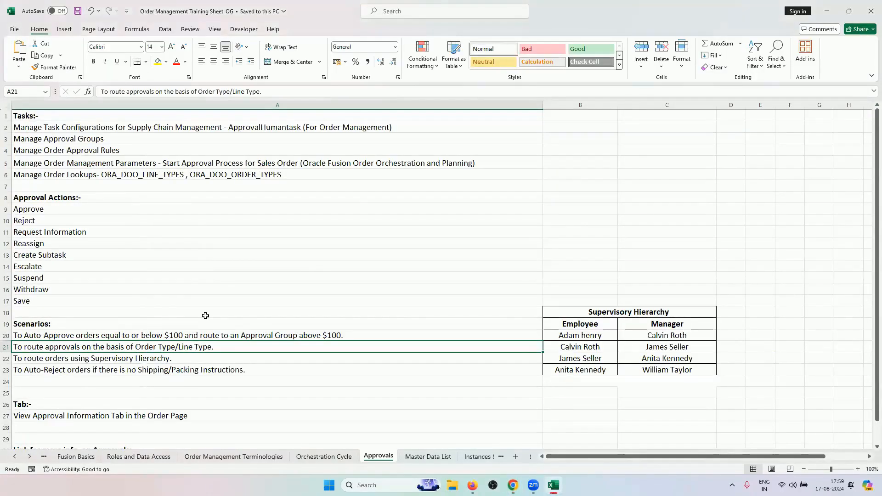
Highlight the auto-approve scenario and rows 21–23, then return to the approval rules page
{"action": "left_click", "coordinate": [284, 335]}
{"action": "mouse_move", "coordinate": [513, 485]}
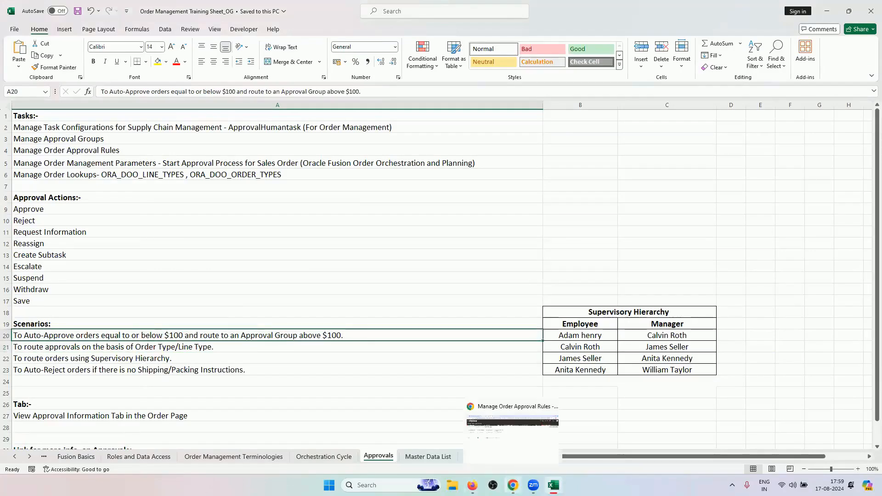
{"action": "left_click_drag", "start_coordinate": [222, 348], "coordinate": [227, 371]}
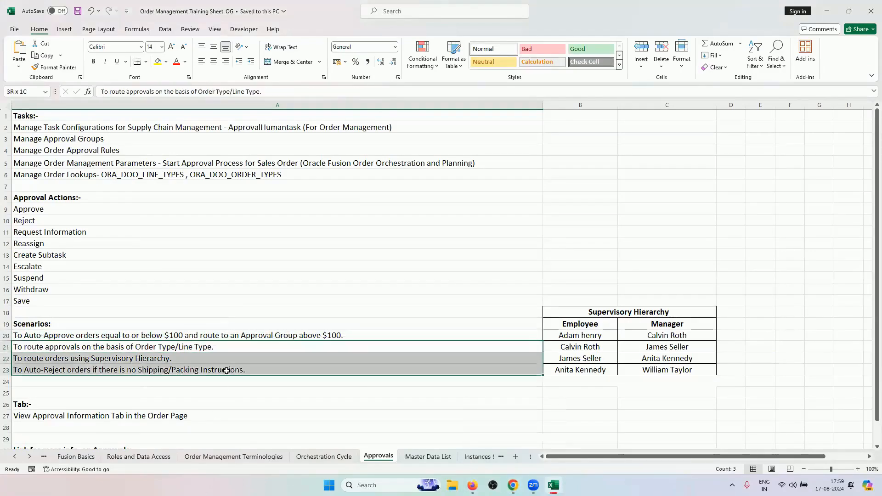
{"action": "left_click", "coordinate": [513, 485]}
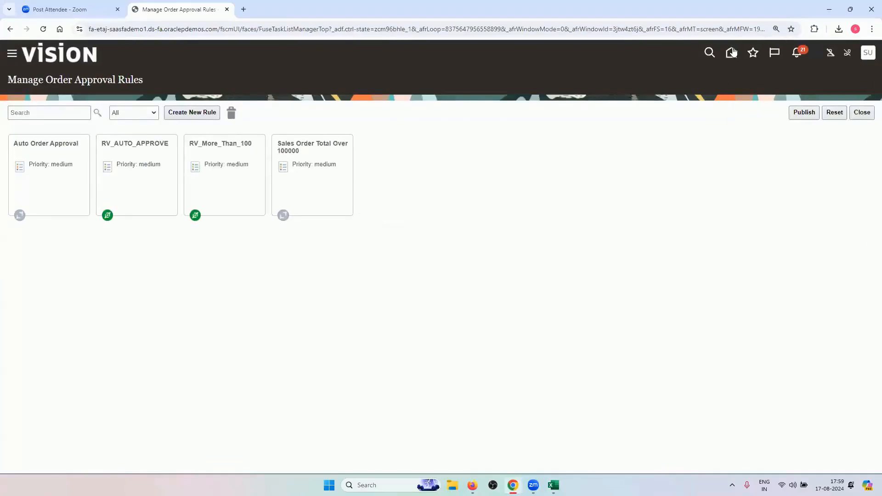
Publish all draft approval rule changes, acknowledge the success message, and choose Sign Out
{"action": "left_click", "coordinate": [811, 112]}
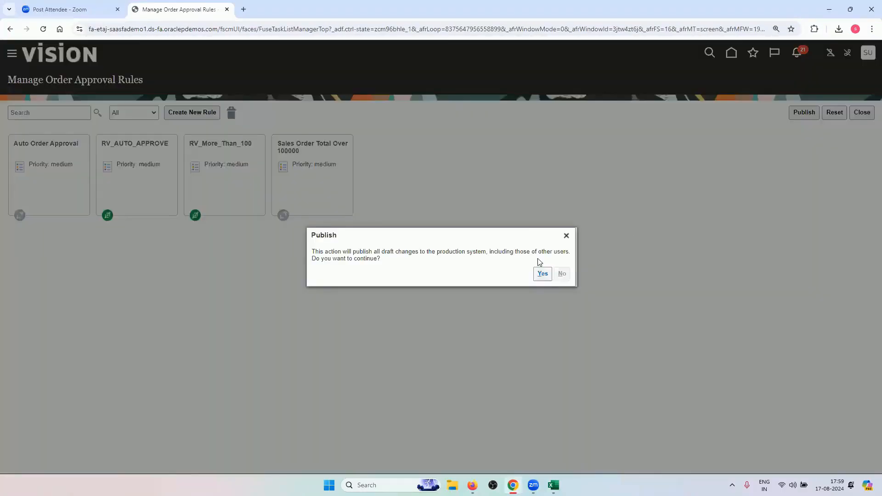
{"action": "left_click", "coordinate": [542, 274]}
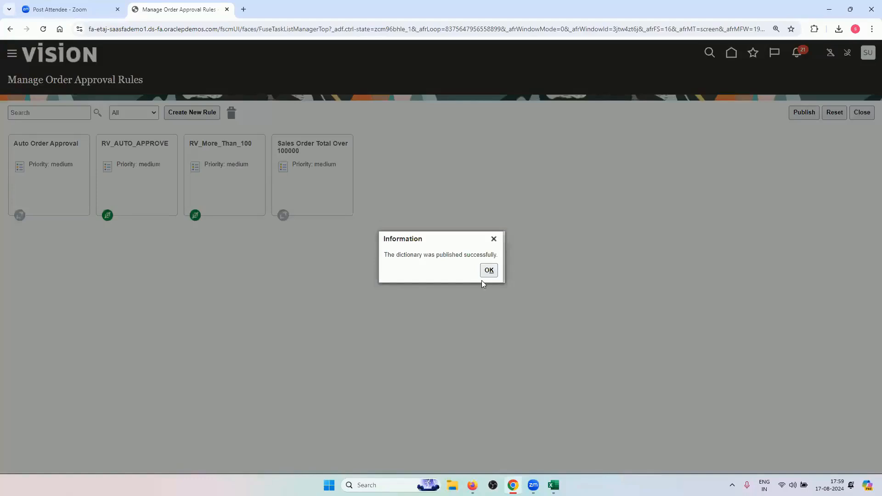
{"action": "left_click", "coordinate": [489, 270]}
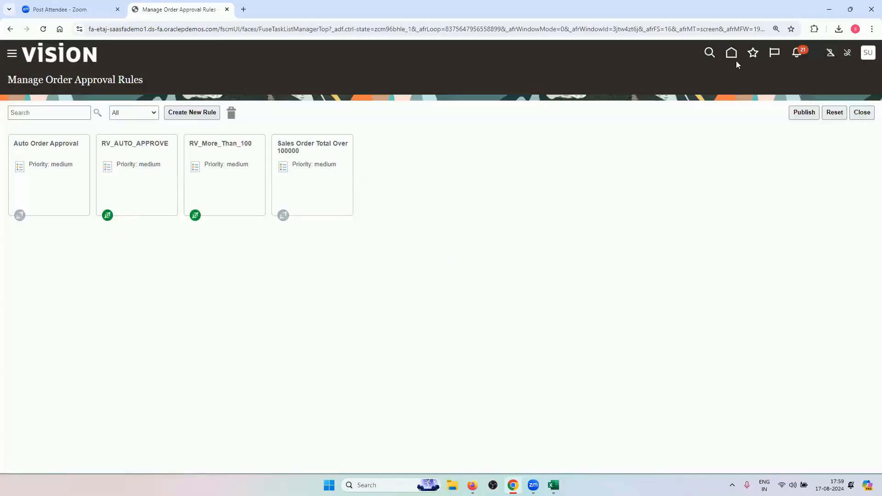
{"action": "left_click", "coordinate": [864, 61]}
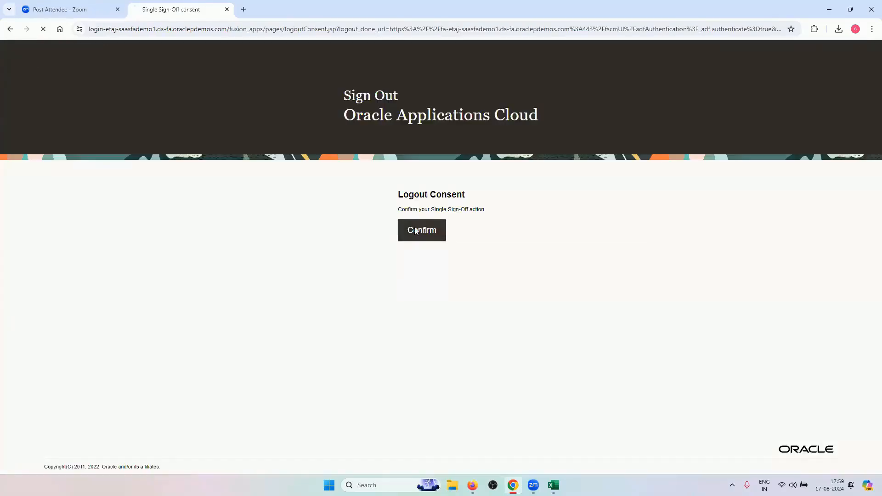
Confirm the logout and sign in with the other user's ID and password
{"action": "left_click", "coordinate": [413, 231]}
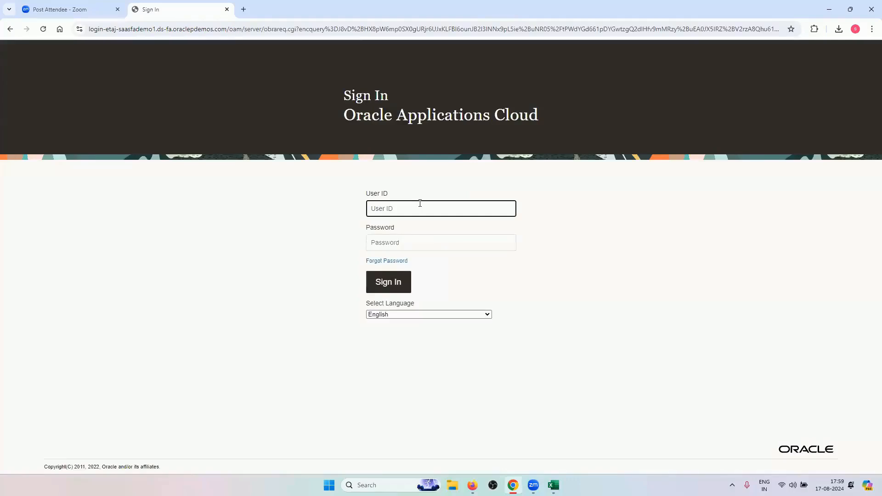
{"action": "left_click", "coordinate": [418, 241]}
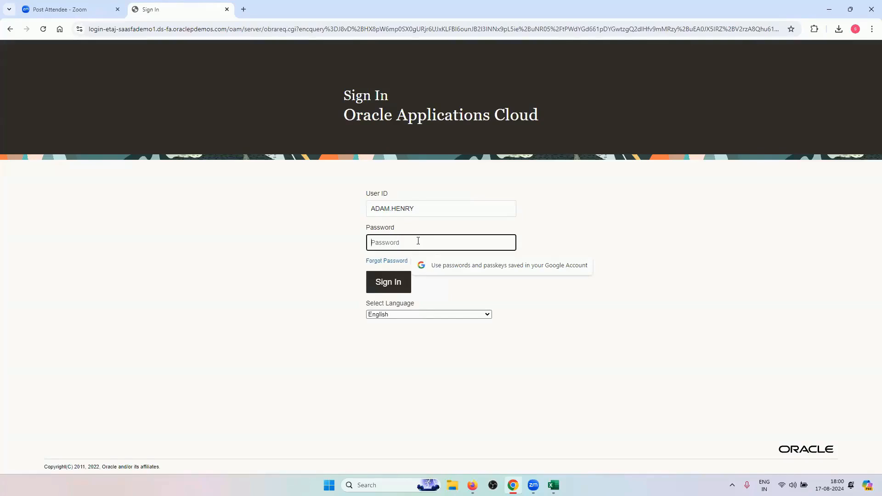
{"action": "type", "text": "••"}
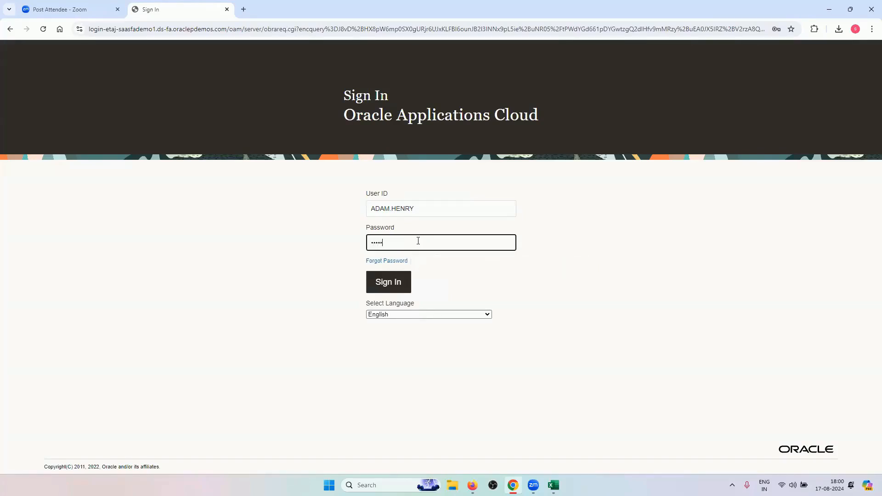
{"action": "type", "text": "•••••••"}
{"action": "key", "text": "Return"}
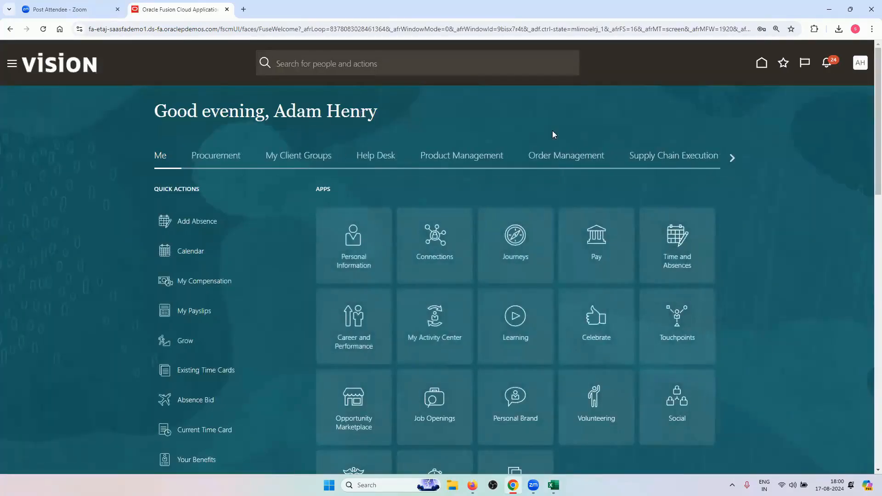
Open the Order Management work area from the home page and start a new order
{"action": "left_click", "coordinate": [547, 156]}
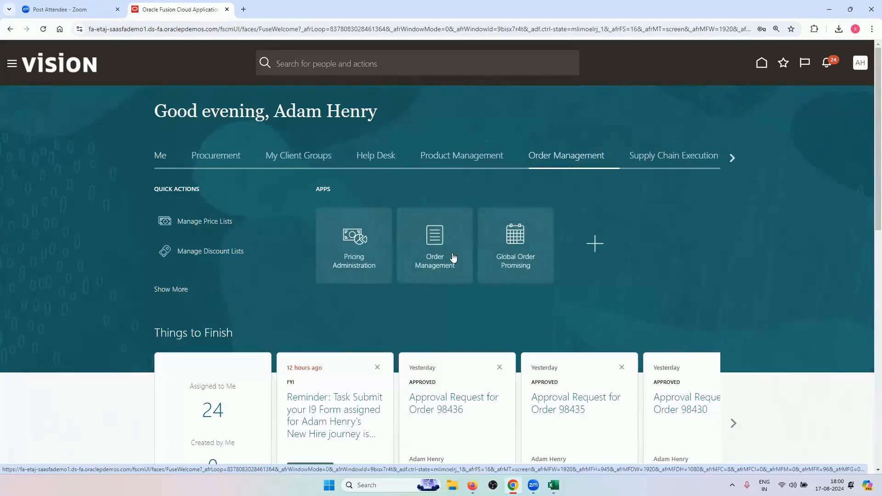
{"action": "left_click", "coordinate": [422, 251]}
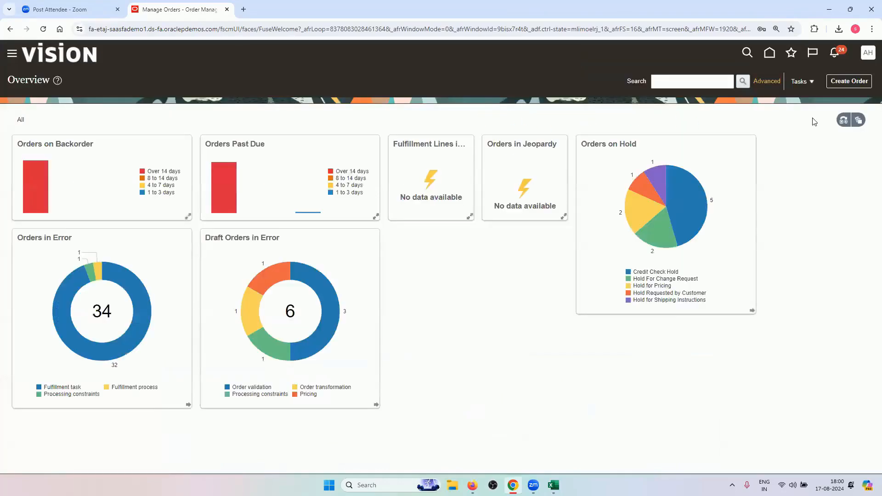
{"action": "left_click", "coordinate": [858, 82]}
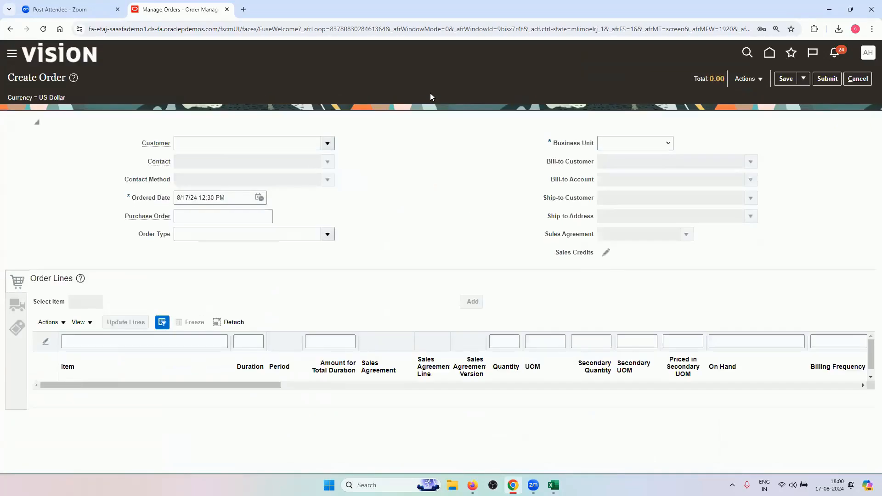
Set the customer to Computer Service and Rentals with the contact's e-mail as contact method
{"action": "left_click", "coordinate": [265, 143]}
{"action": "left_click", "coordinate": [554, 485]}
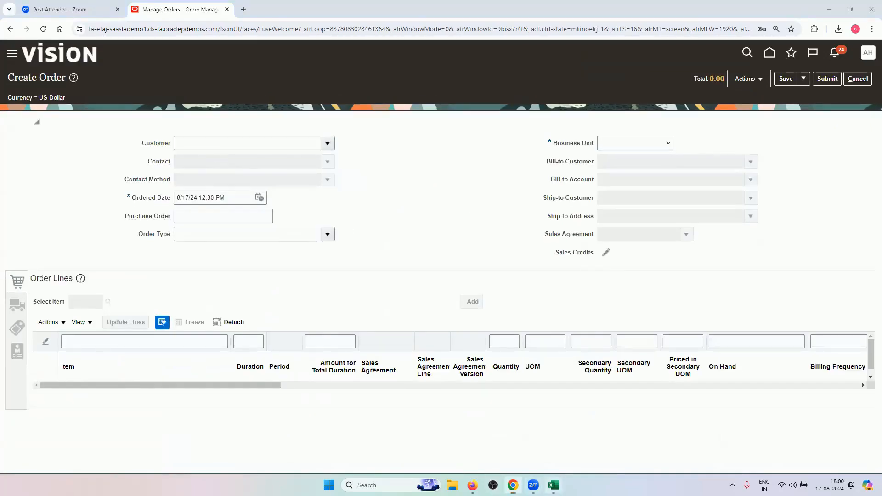
{"action": "left_click", "coordinate": [438, 458]}
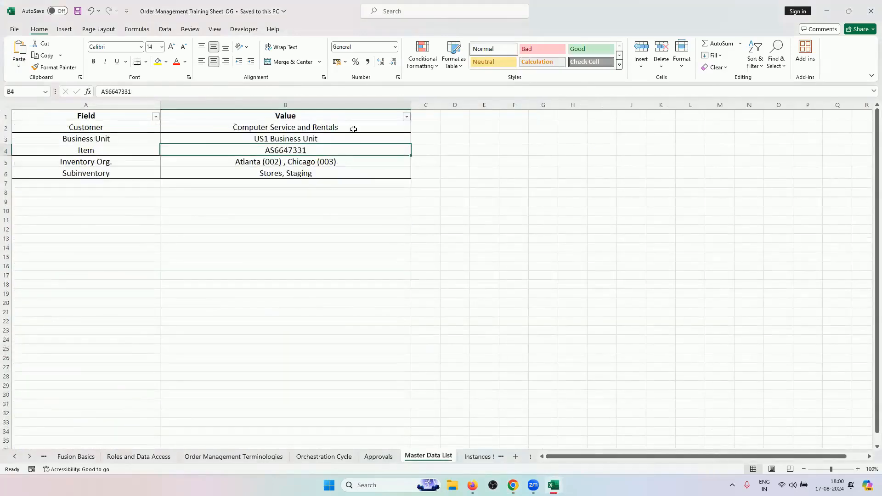
{"action": "left_click", "coordinate": [513, 485]}
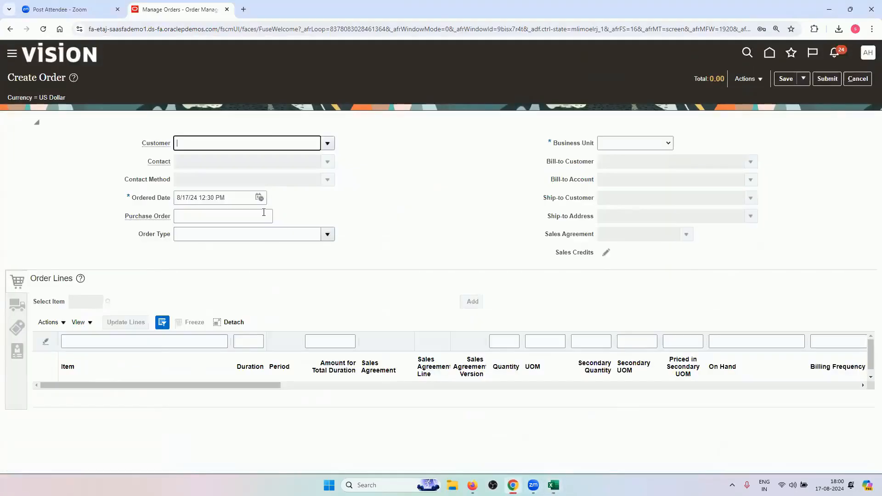
{"action": "type", "text": "computer"}
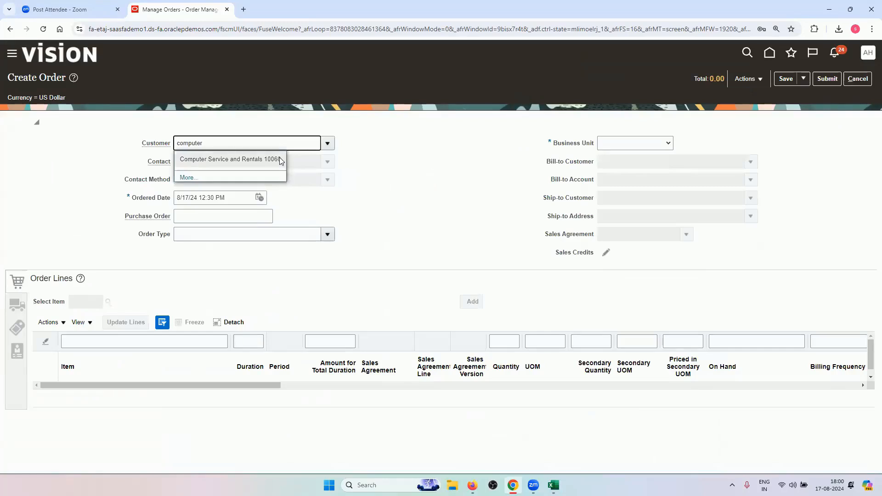
{"action": "left_click", "coordinate": [278, 157]}
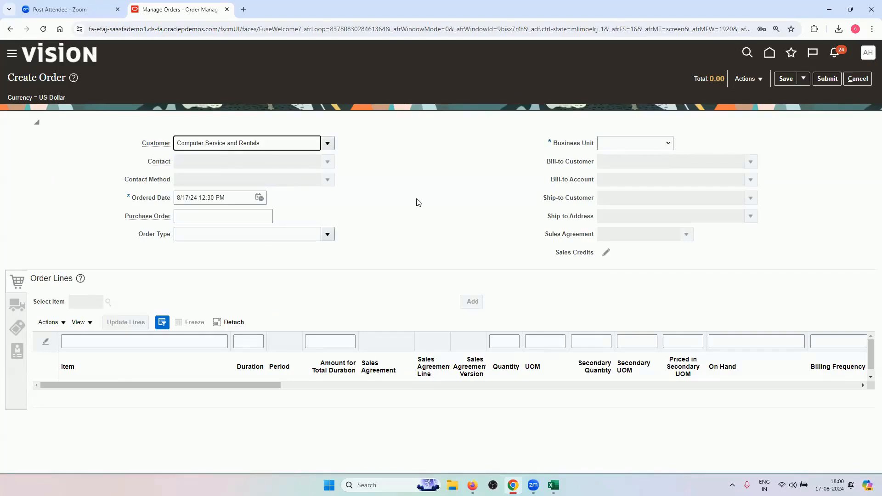
{"action": "left_click", "coordinate": [677, 165]}
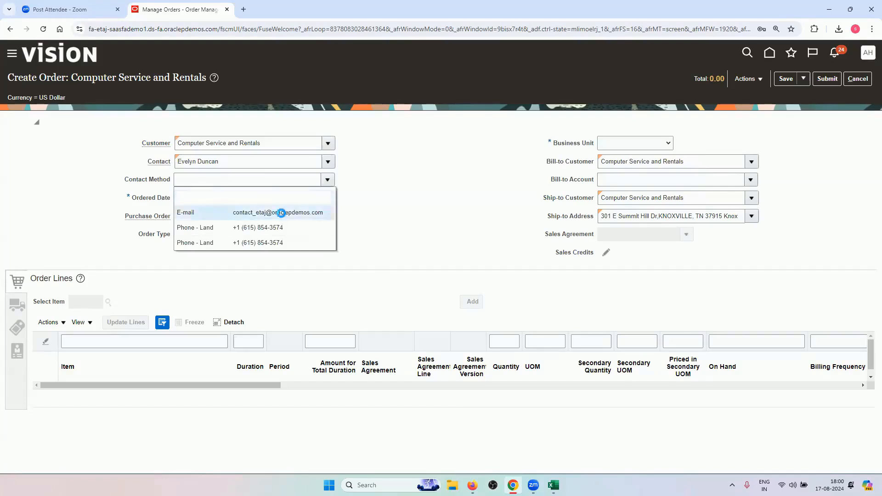
{"action": "left_click", "coordinate": [282, 213]}
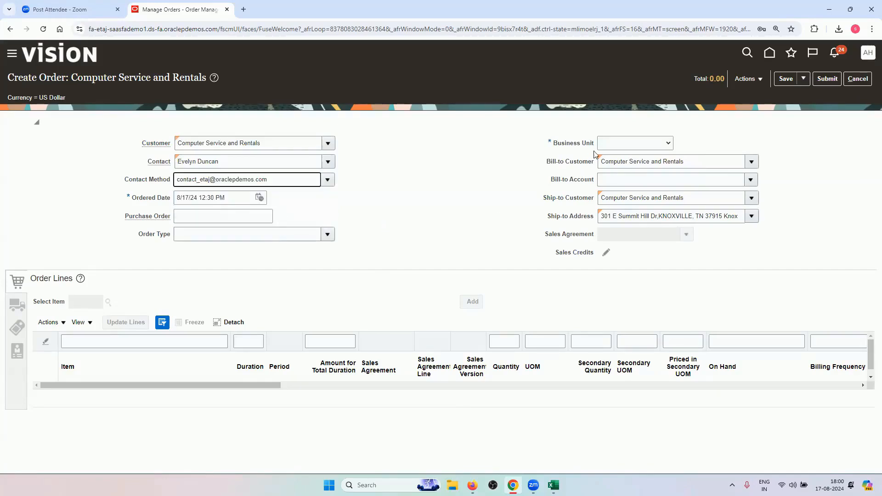
Set Business Unit to US1 and pick the customer's bill-to account
{"action": "left_click", "coordinate": [607, 145]}
{"action": "left_click", "coordinate": [623, 177]}
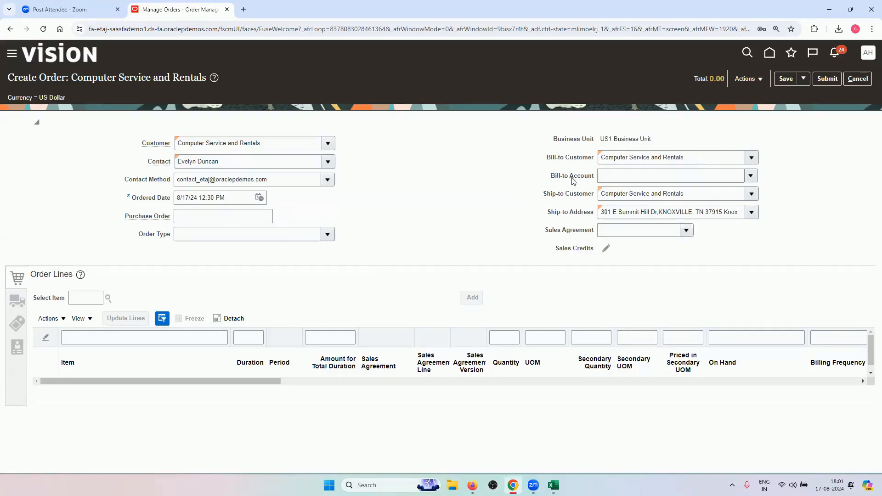
{"action": "left_click", "coordinate": [751, 176]}
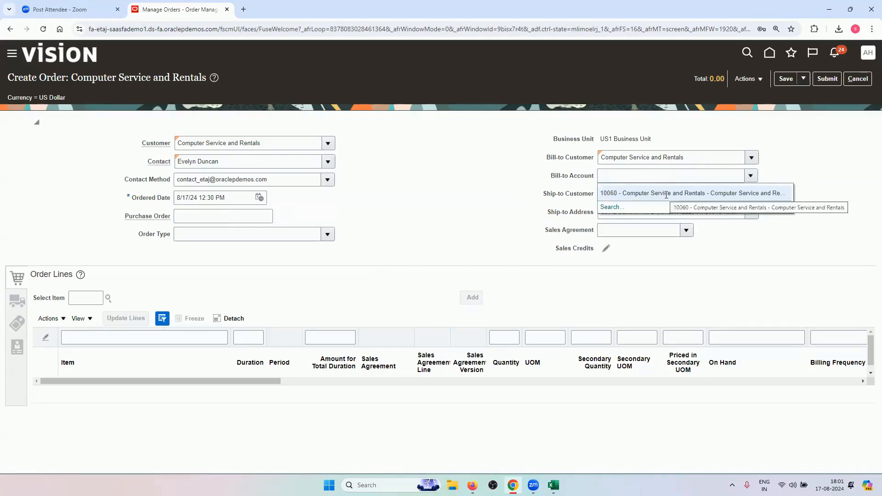
{"action": "left_click", "coordinate": [667, 193]}
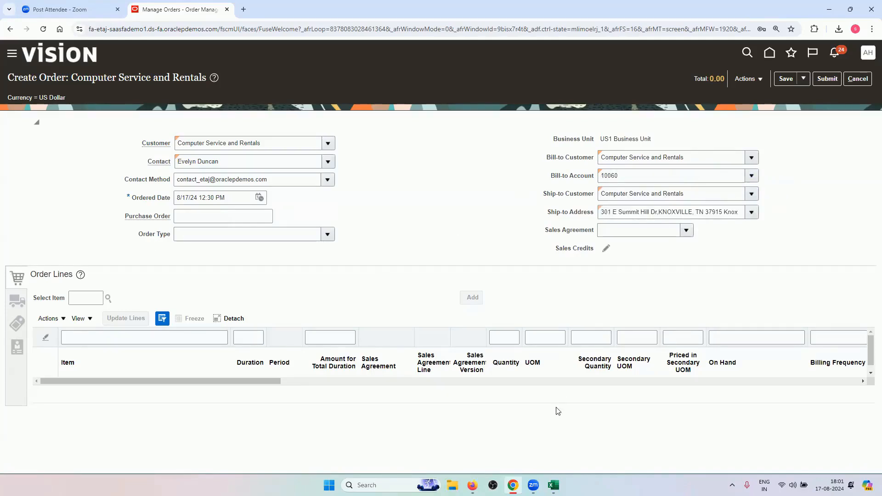
Copy item AS6647331 from the workbook into Select Item and look it up
{"action": "left_click", "coordinate": [553, 485]}
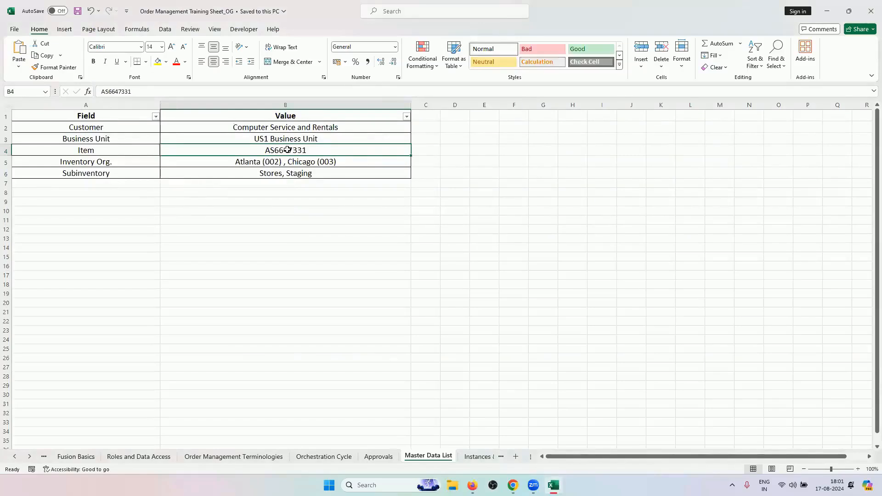
{"action": "key", "text": "ctrl+c"}
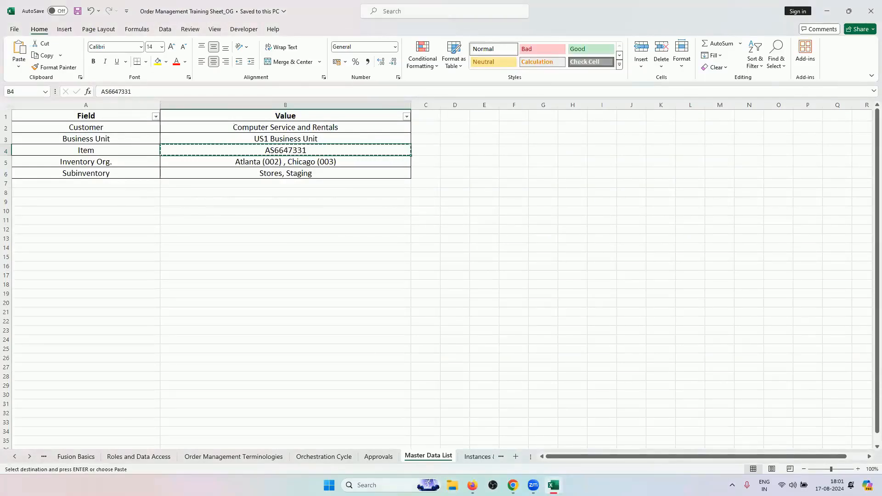
{"action": "left_click", "coordinate": [513, 485]}
{"action": "left_click", "coordinate": [94, 294]}
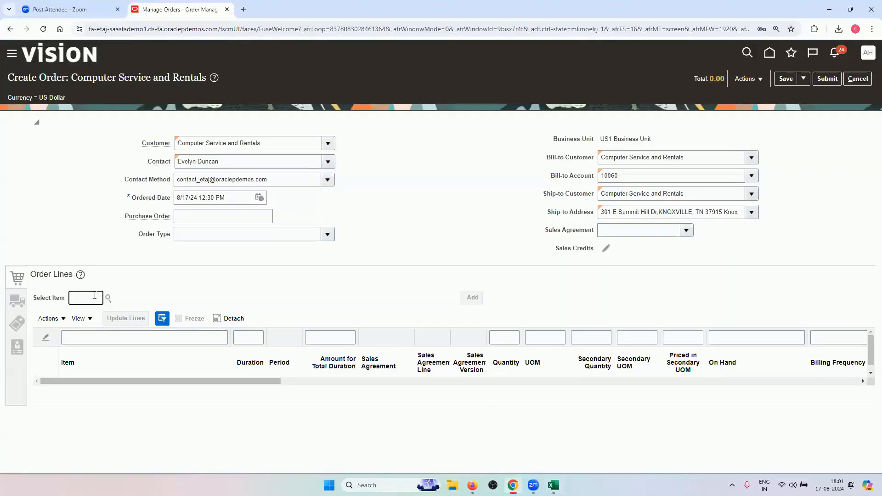
{"action": "key", "text": "ctrl+v"}
{"action": "key", "text": "Tab"}
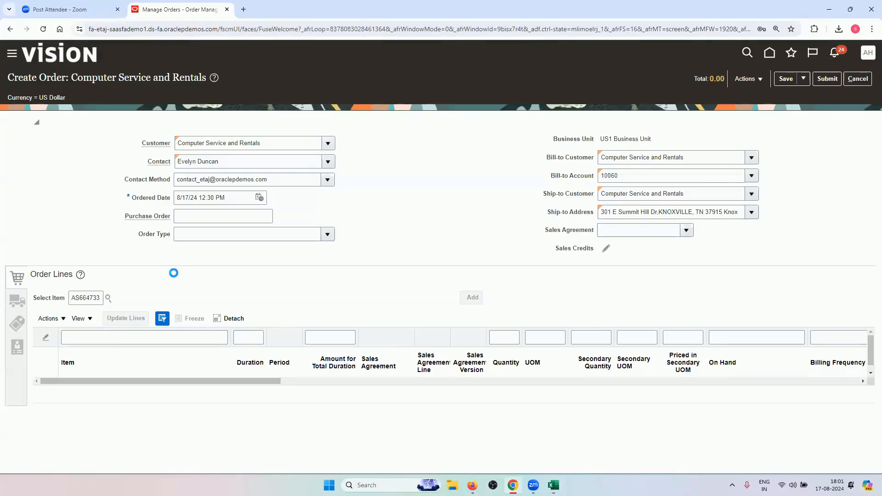
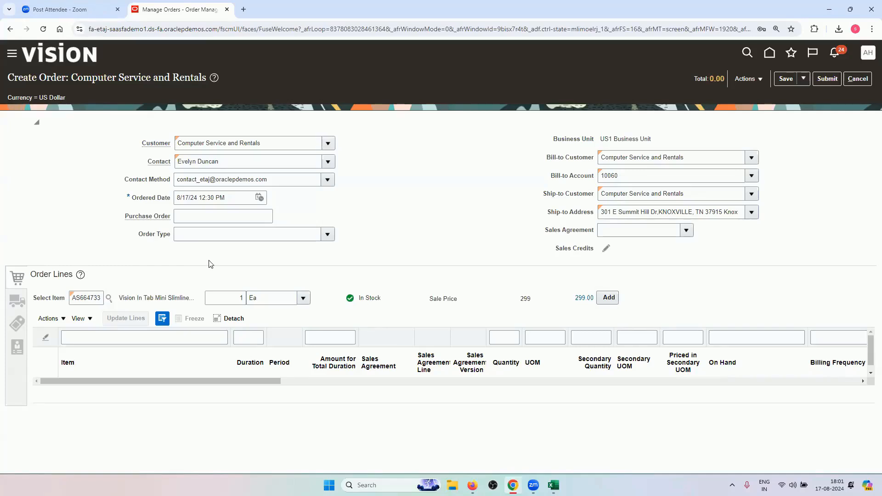
Add item AS6647331, the Vision tablet, as a 299.00 order line and show its shipment details
{"action": "left_click", "coordinate": [609, 297]}
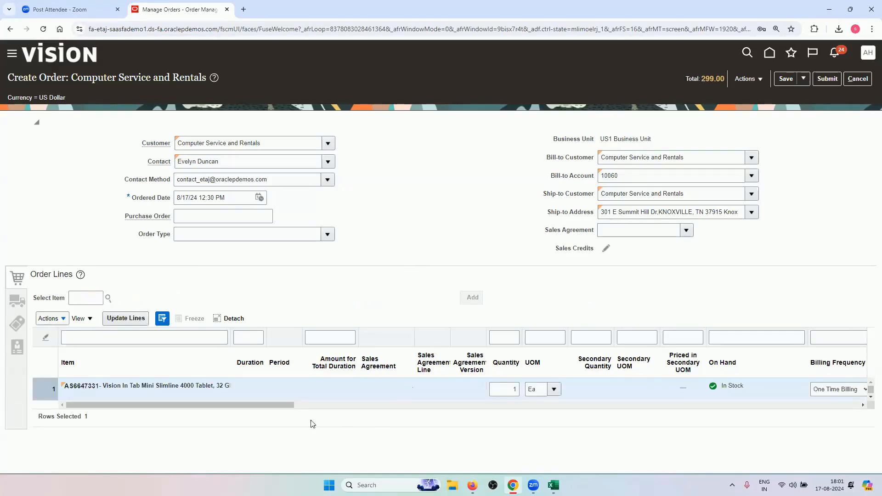
{"action": "left_click_drag", "start_coordinate": [306, 406], "coordinate": [230, 413]}
{"action": "left_click", "coordinate": [14, 305]}
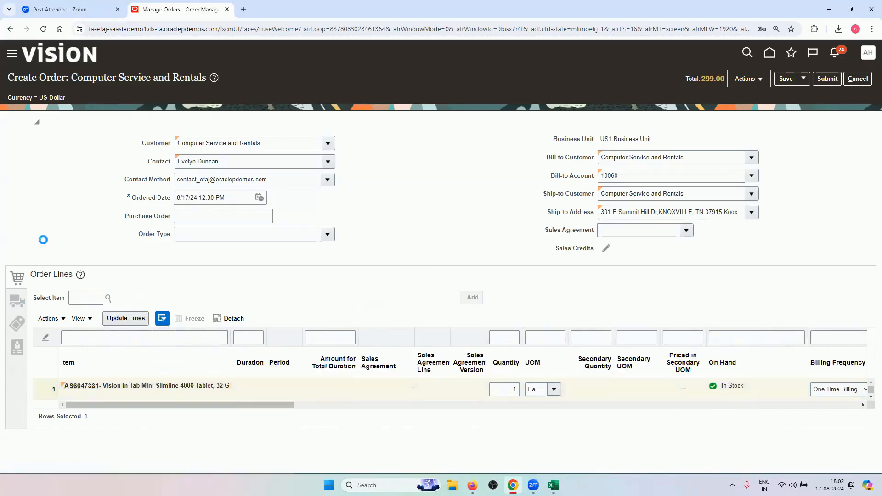
Set the ship-to contact method to the contact's e-mail and the requested date to 8/18/24
{"action": "scroll", "coordinate": [330, 368], "scroll_direction": "down", "scroll_amount": 1}
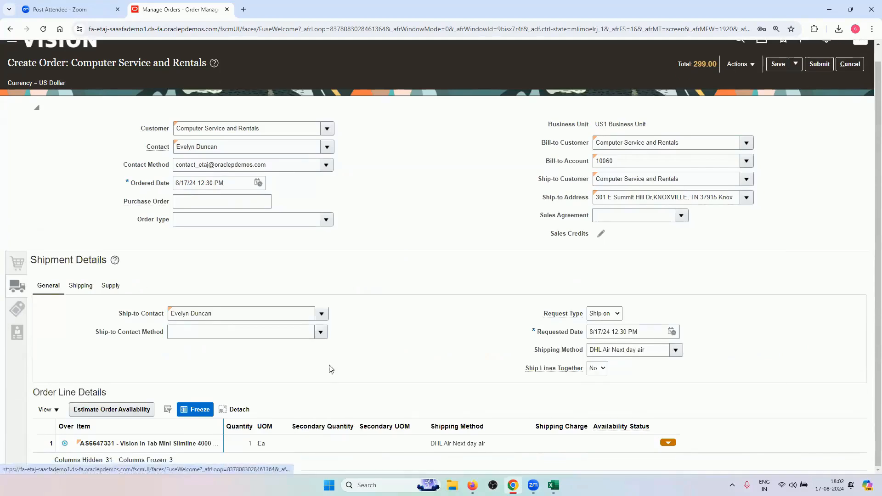
{"action": "left_click", "coordinate": [321, 331]}
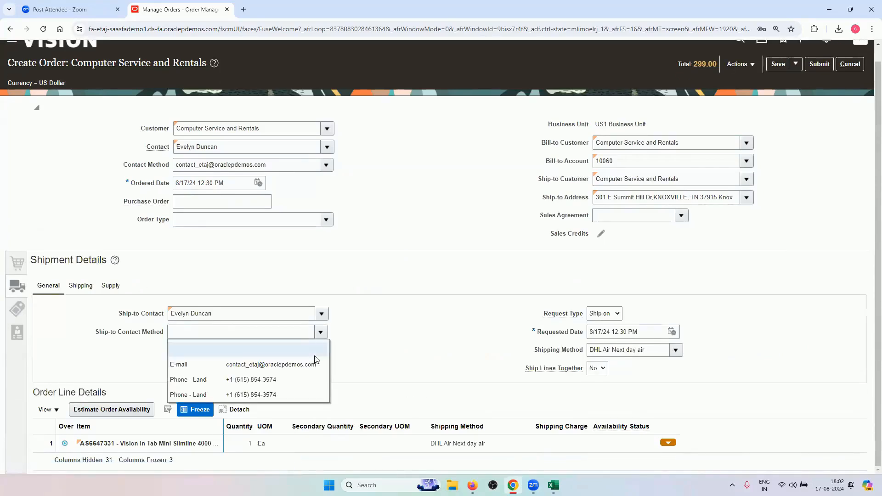
{"action": "left_click", "coordinate": [295, 365]}
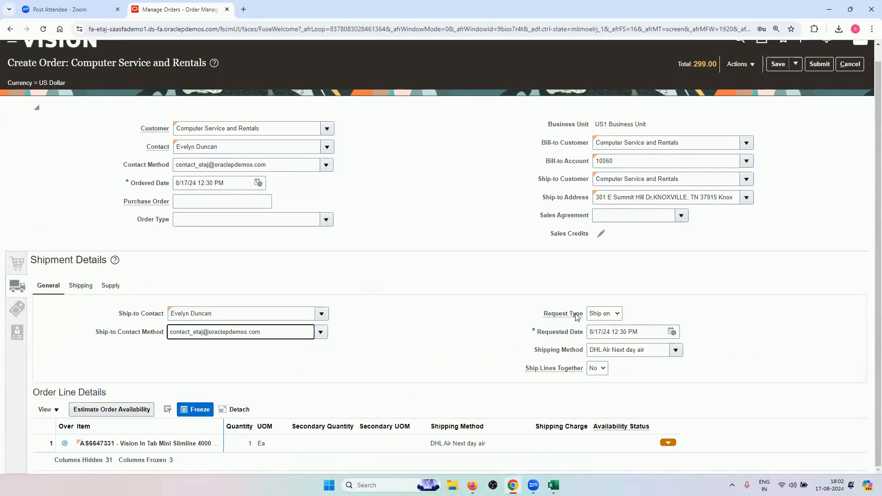
{"action": "left_click", "coordinate": [672, 332]}
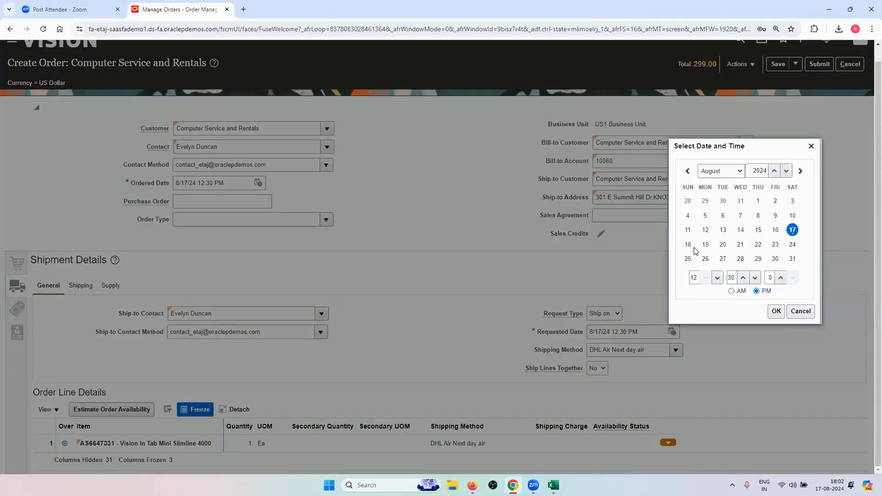
{"action": "left_click", "coordinate": [687, 244]}
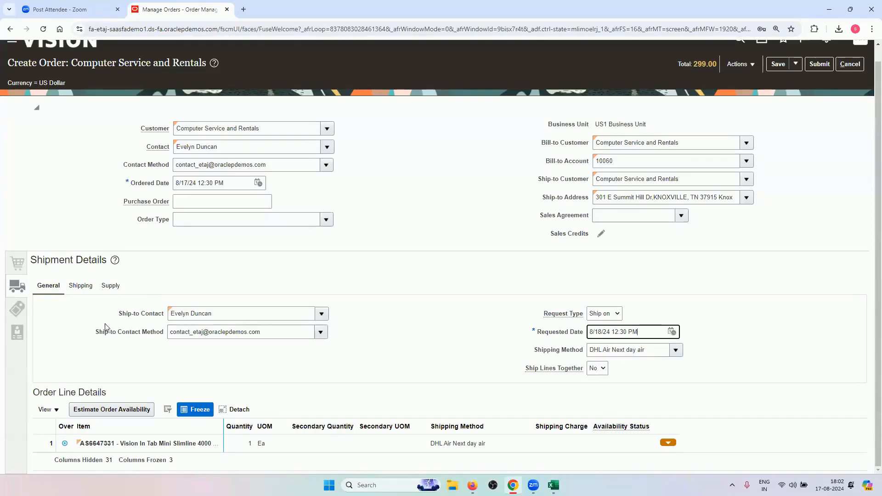
Set the acceptable shipping dates from 8/17/24 to 8/24/24
{"action": "left_click", "coordinate": [86, 286]}
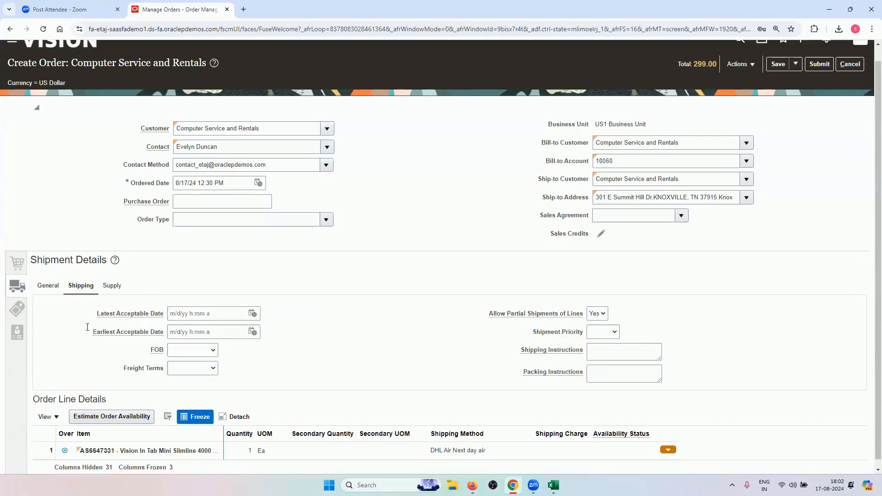
{"action": "left_click", "coordinate": [252, 313]}
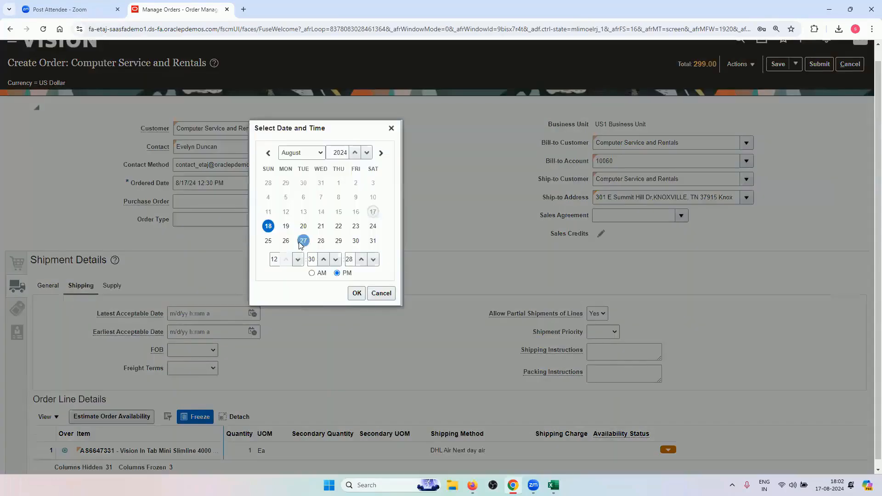
{"action": "left_click", "coordinate": [373, 226]}
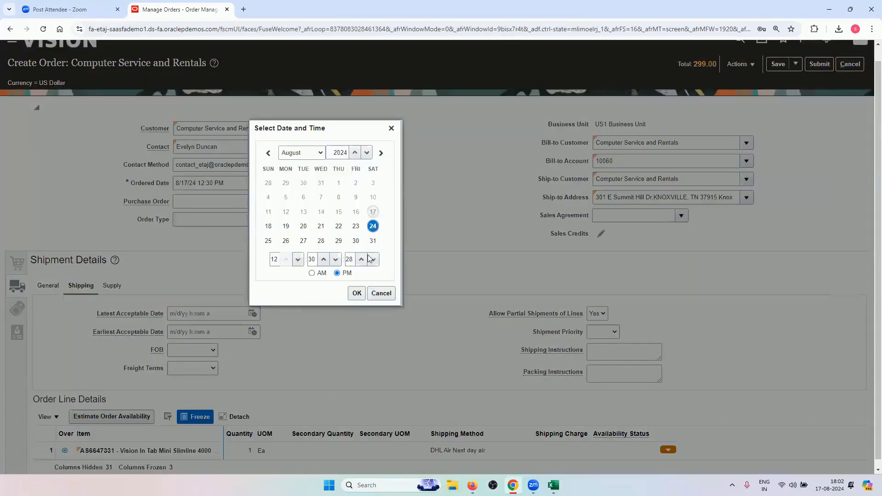
{"action": "left_click", "coordinate": [357, 293]}
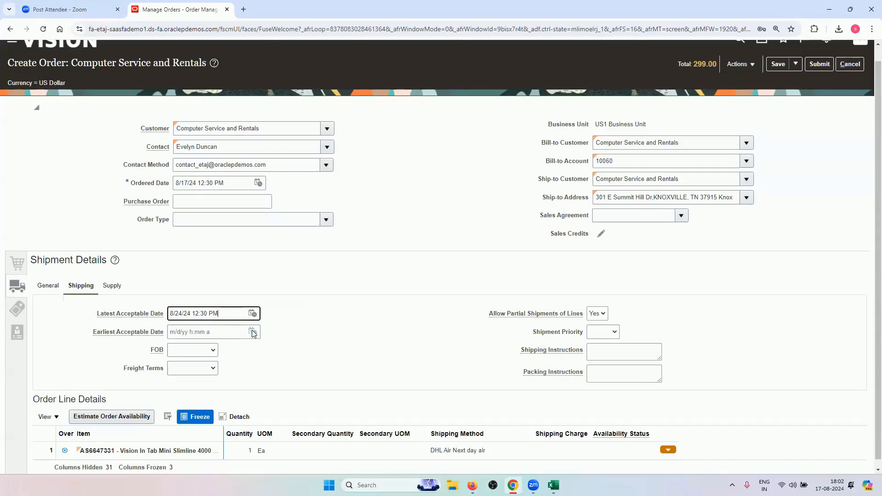
{"action": "left_click", "coordinate": [253, 332]}
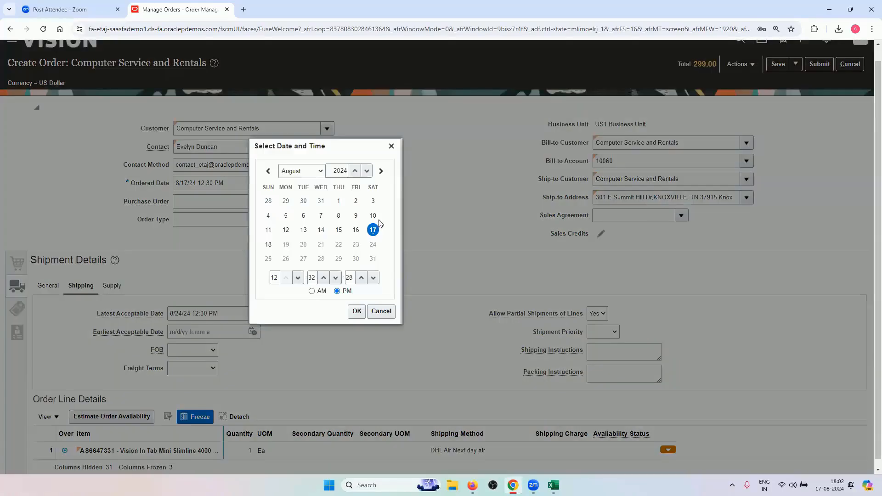
{"action": "left_click", "coordinate": [269, 244]}
{"action": "left_click", "coordinate": [357, 311]}
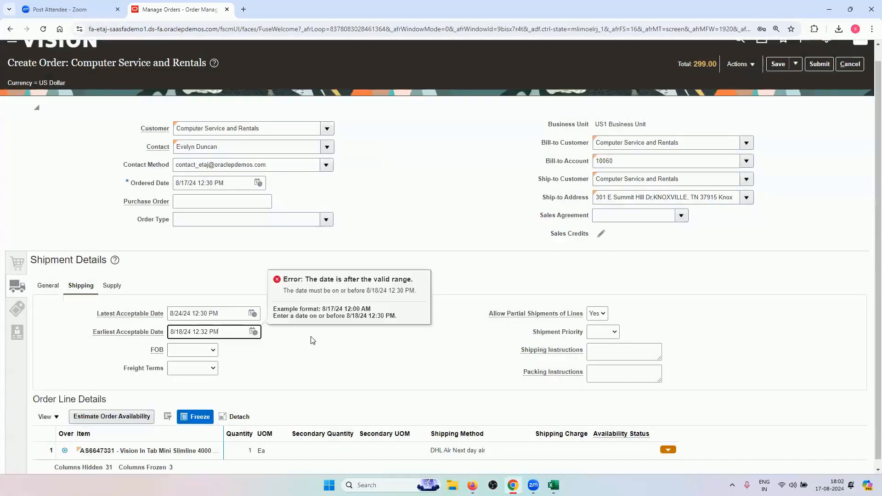
{"action": "left_click", "coordinate": [254, 332]}
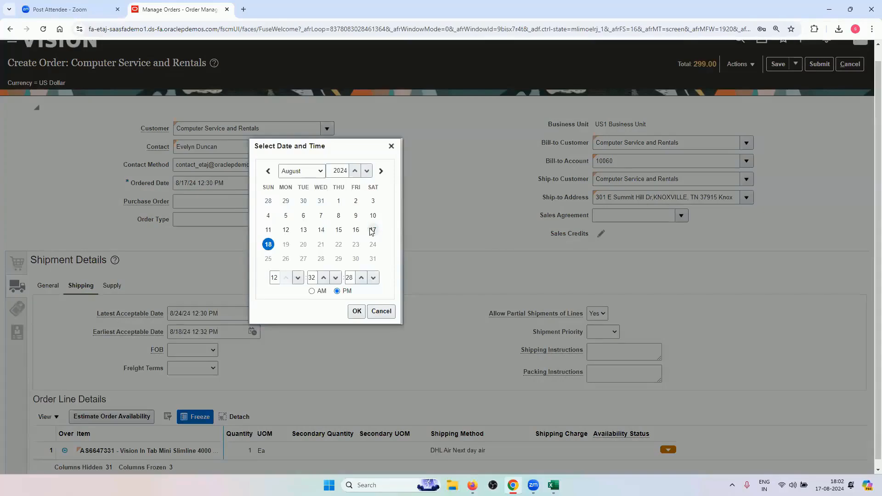
{"action": "left_click", "coordinate": [372, 230]}
{"action": "left_click", "coordinate": [357, 311]}
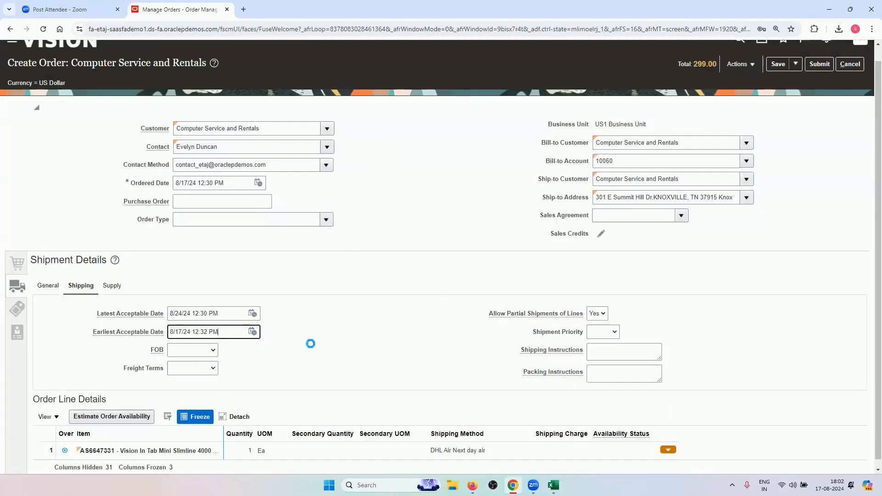
Set FOB to Destination and leave shipment priority blank
{"action": "left_click", "coordinate": [183, 352]}
{"action": "left_click", "coordinate": [184, 223]}
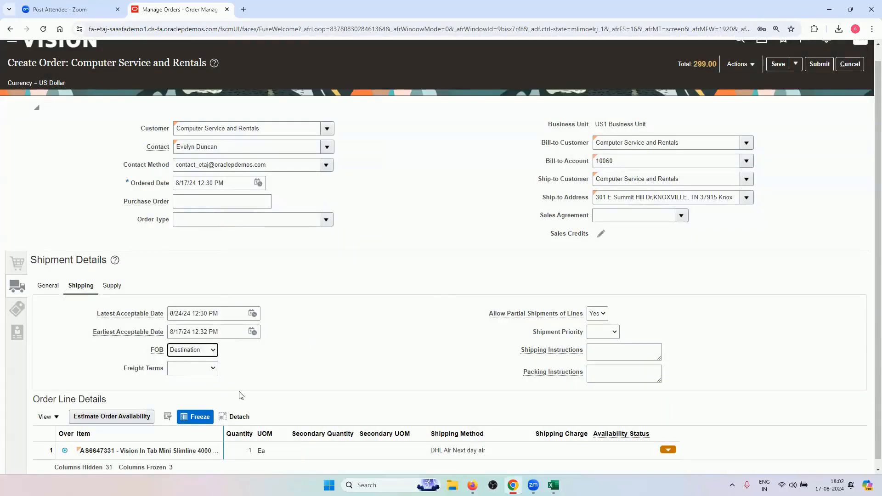
{"action": "left_click", "coordinate": [598, 335]}
{"action": "left_click", "coordinate": [598, 340]}
{"action": "scroll", "coordinate": [403, 356], "scroll_direction": "down", "scroll_amount": 1}
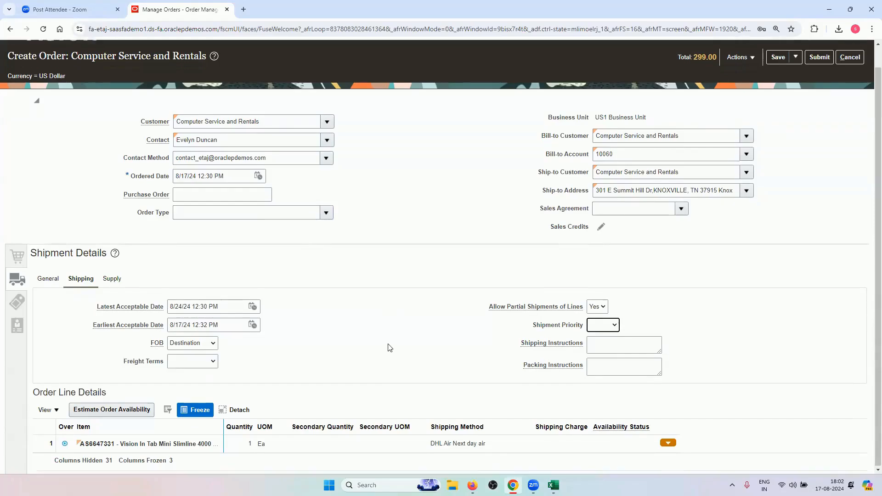
{"action": "left_click", "coordinate": [110, 284]}
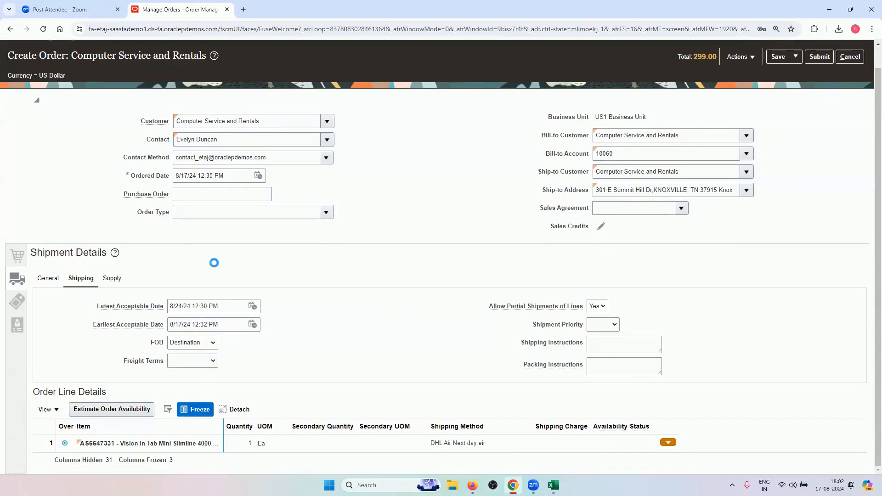
Supply the order from warehouse 002 - Atlanta, subinventory Stores, and review the Billing and Payment Details
{"action": "left_click", "coordinate": [201, 327]}
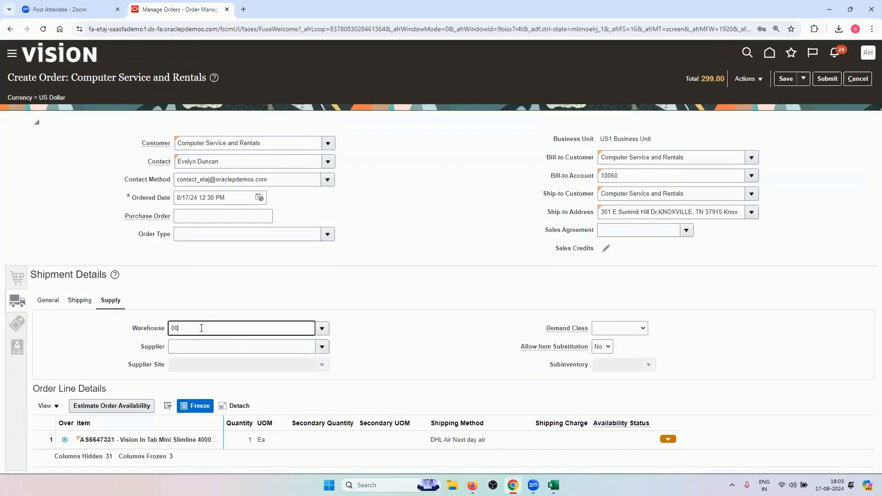
{"action": "key", "text": "Tab"}
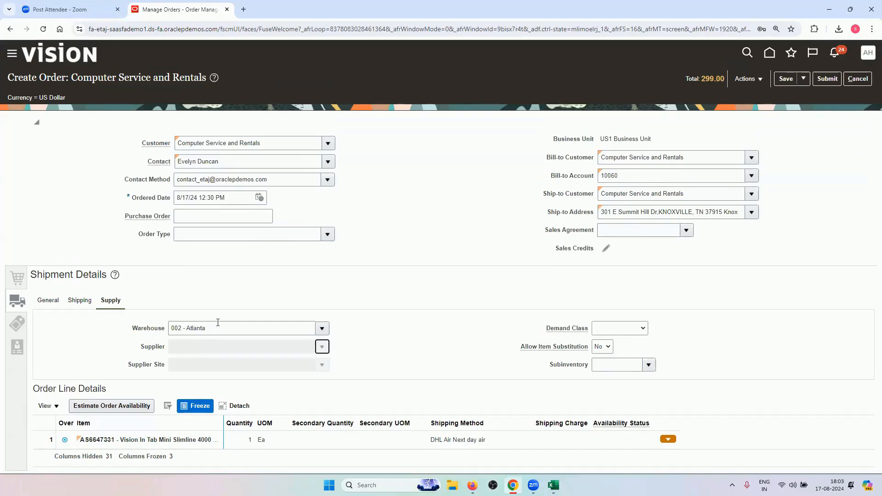
{"action": "left_click", "coordinate": [649, 365]}
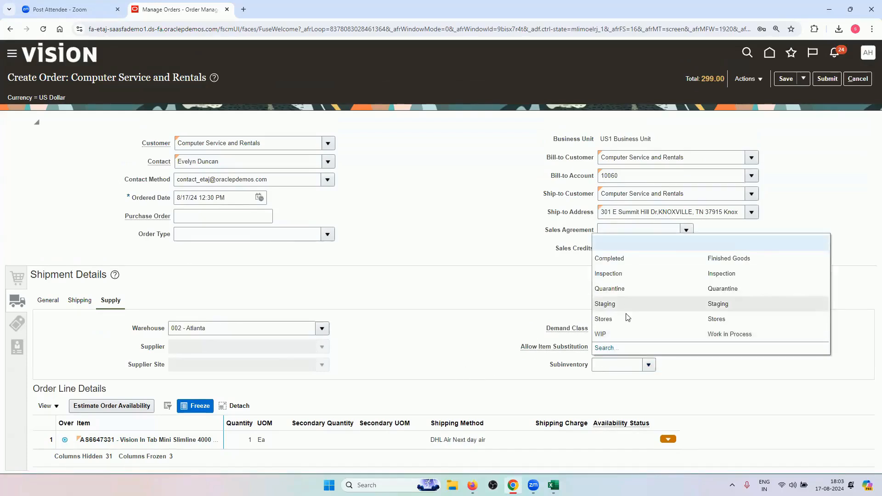
{"action": "left_click", "coordinate": [627, 319]}
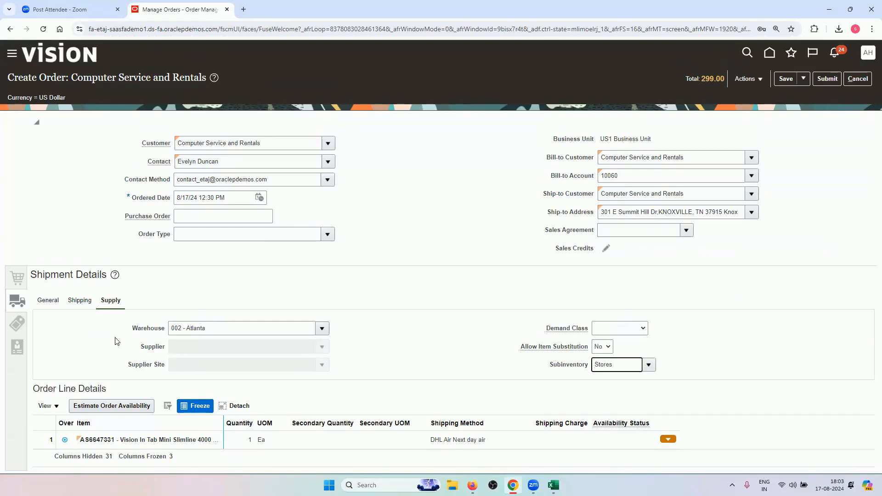
{"action": "left_click", "coordinate": [23, 324]}
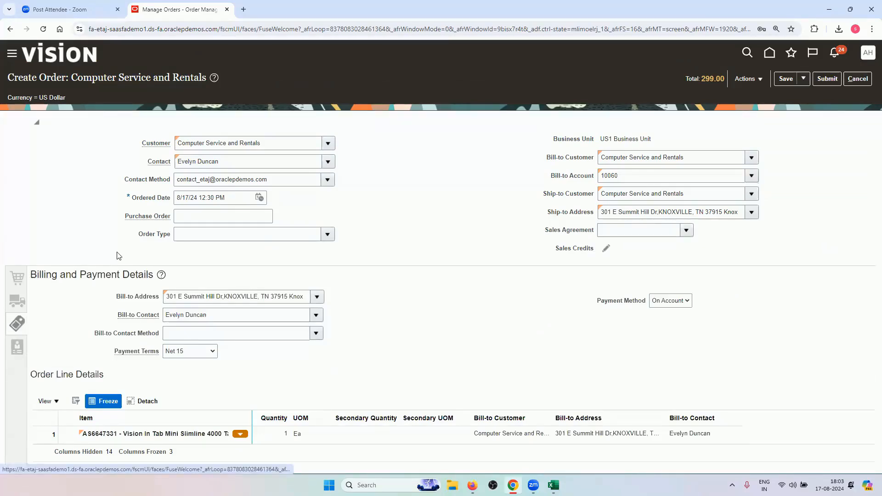
Validate order 98442 and acknowledge the confirmation, leaving a 326.66 draft
{"action": "left_click", "coordinate": [748, 79]}
{"action": "left_click", "coordinate": [759, 95]}
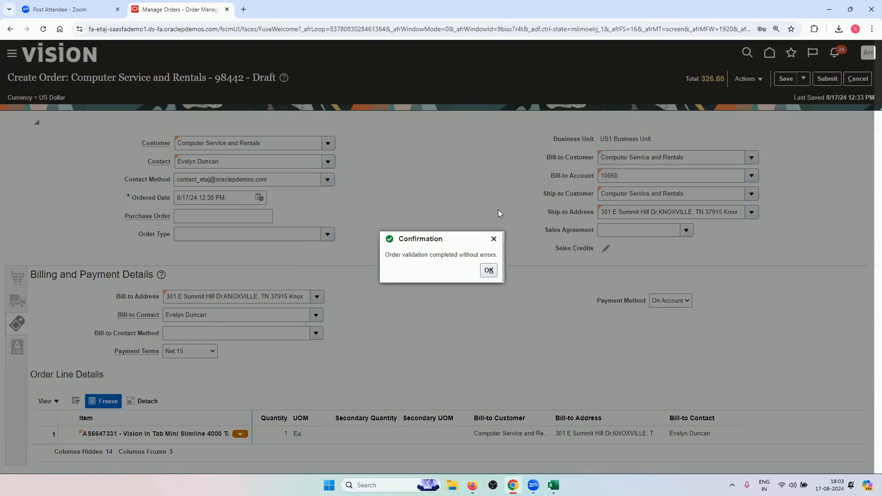
{"action": "left_click", "coordinate": [489, 270]}
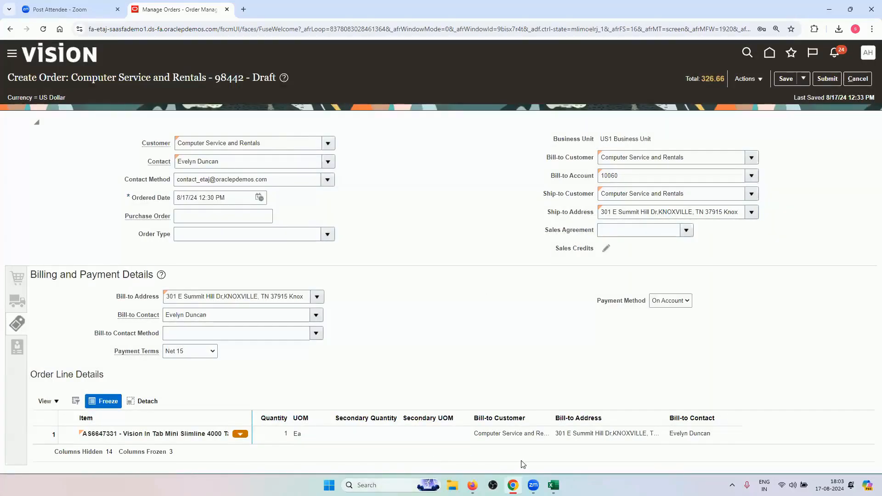
Add a new worksheet named Transactions to the Excel training workbook
{"action": "left_click", "coordinate": [554, 485]}
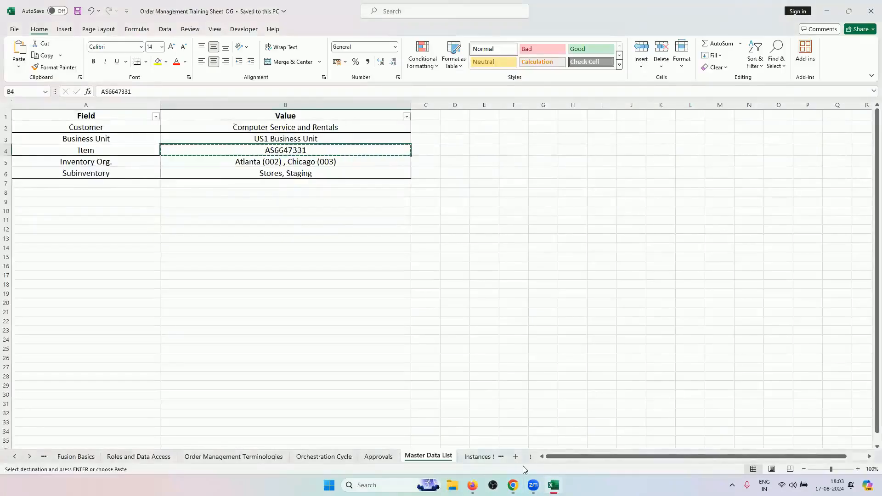
{"action": "left_click", "coordinate": [516, 457]}
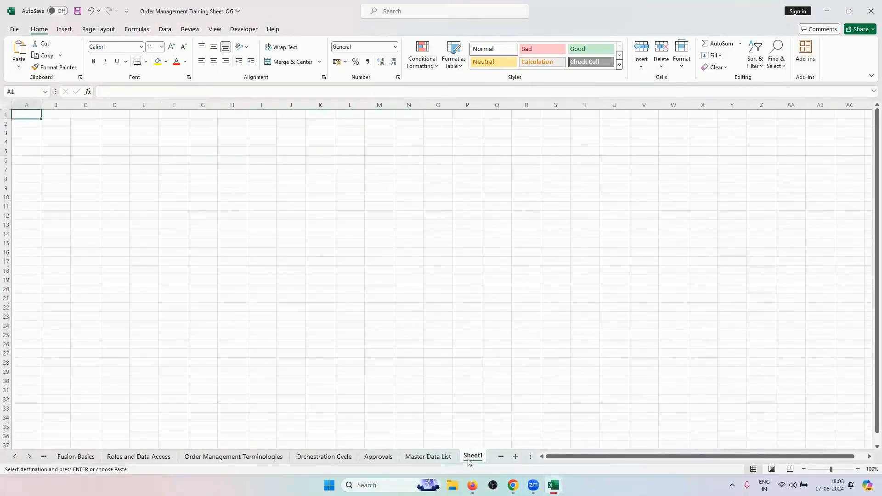
{"action": "double_click", "coordinate": [472, 456]}
{"action": "type", "text": "T"}
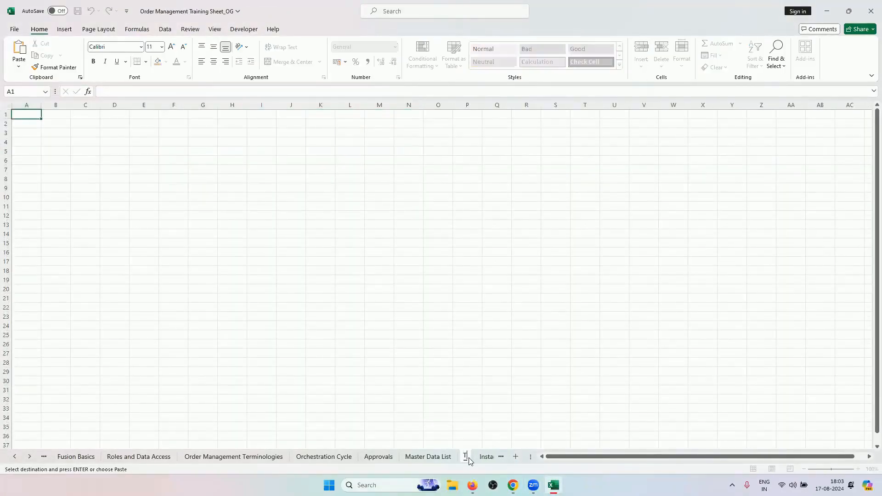
{"action": "type", "text": "ransaction"}
{"action": "key", "text": "Return"}
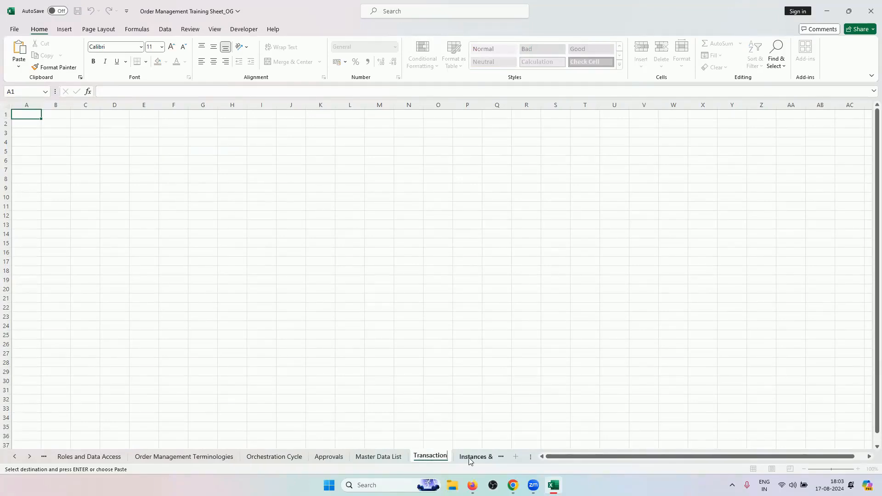
{"action": "type", "text": "s"}
Copy order number 98442 from the Oracle order page title
{"action": "left_click", "coordinate": [512, 485]}
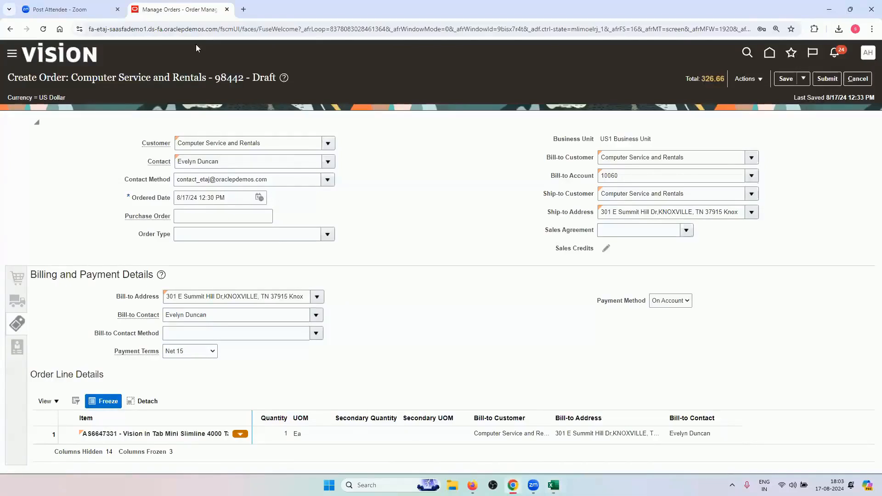
{"action": "double_click", "coordinate": [219, 81]}
{"action": "right_click", "coordinate": [218, 81]}
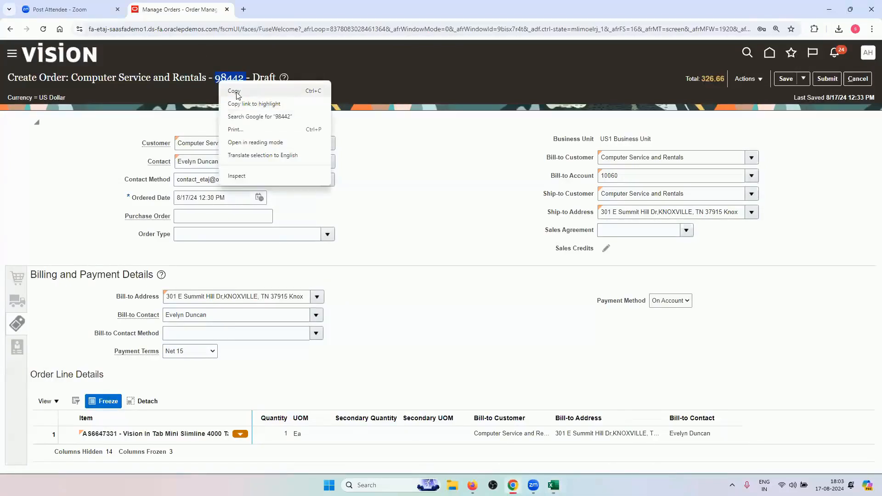
{"action": "left_click", "coordinate": [234, 90]}
{"action": "left_click", "coordinate": [553, 483]}
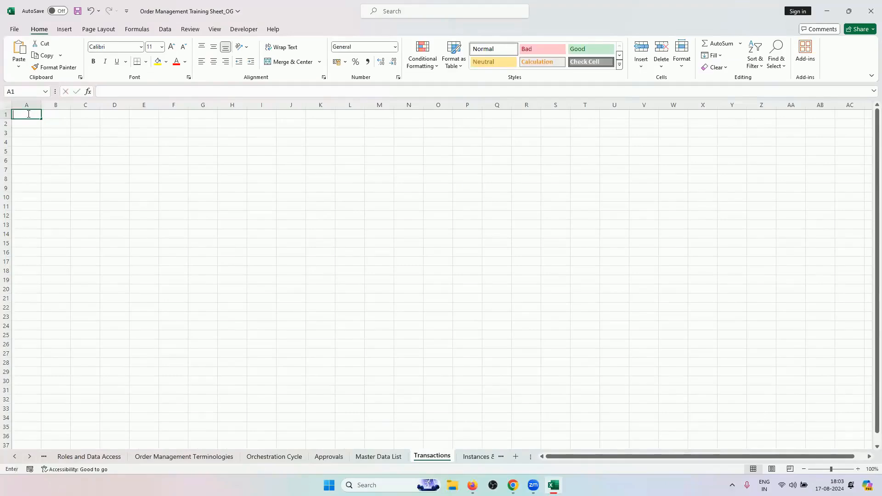
Enter 98442 in cell A1 of the Transactions sheet and widen column A
{"action": "type", "text": "98442"}
{"action": "left_click", "coordinate": [53, 147]}
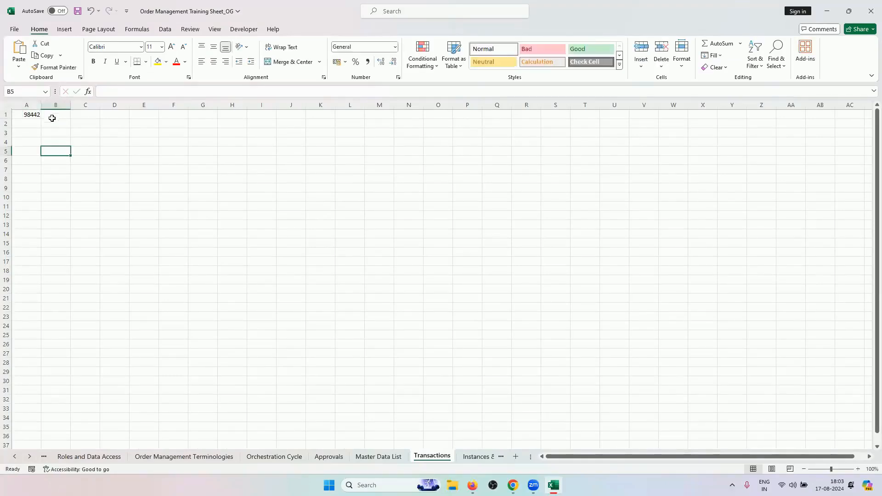
{"action": "left_click_drag", "start_coordinate": [41, 104], "coordinate": [60, 105]}
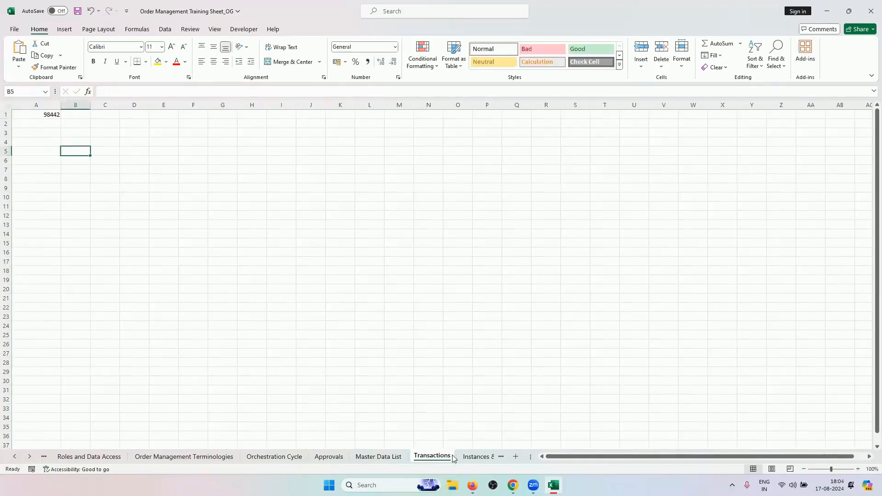
{"action": "left_click", "coordinate": [512, 485]}
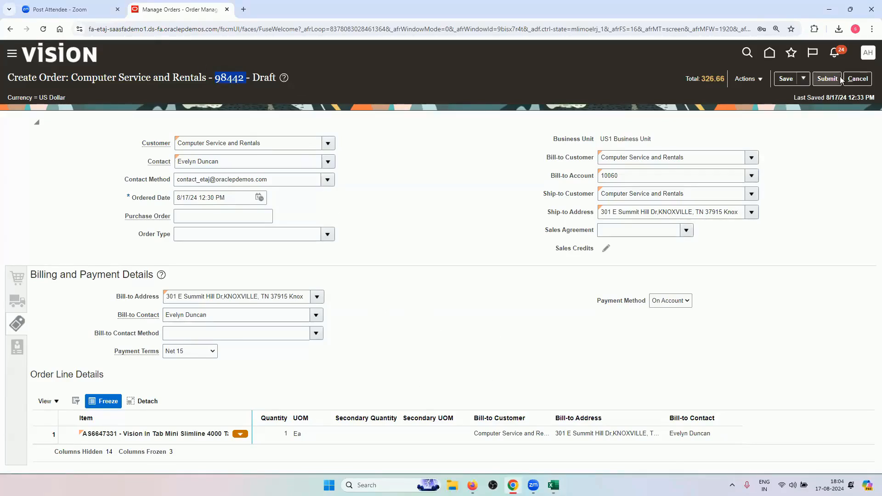
Submit order 98442 and refresh until its status reads Approval Pending
{"action": "left_click", "coordinate": [827, 78]}
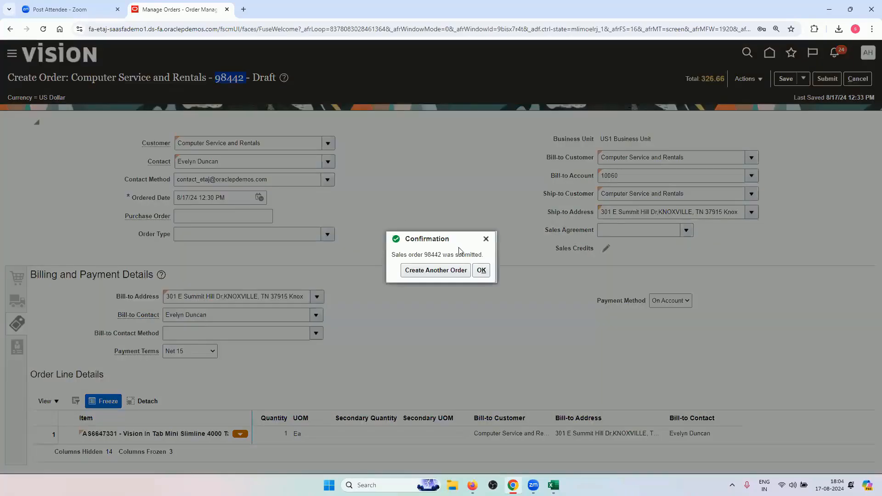
{"action": "left_click", "coordinate": [482, 271]}
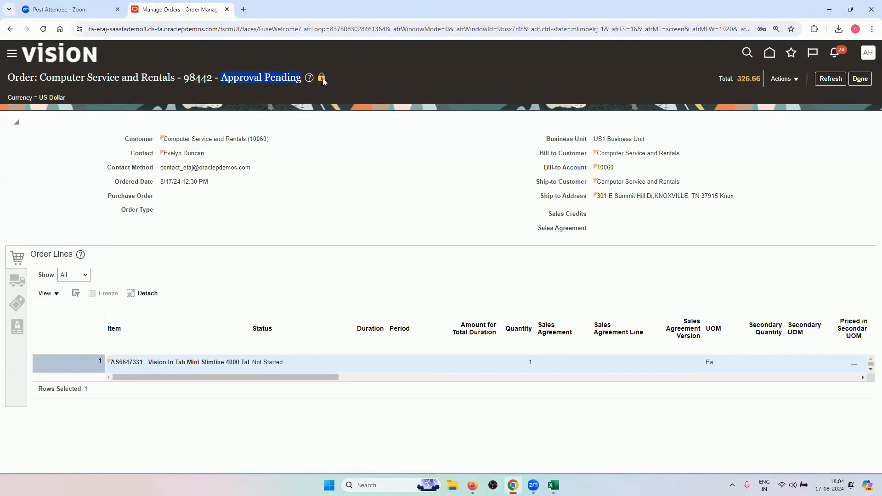
{"action": "mouse_move", "coordinate": [323, 78]}
{"action": "left_click", "coordinate": [831, 78]}
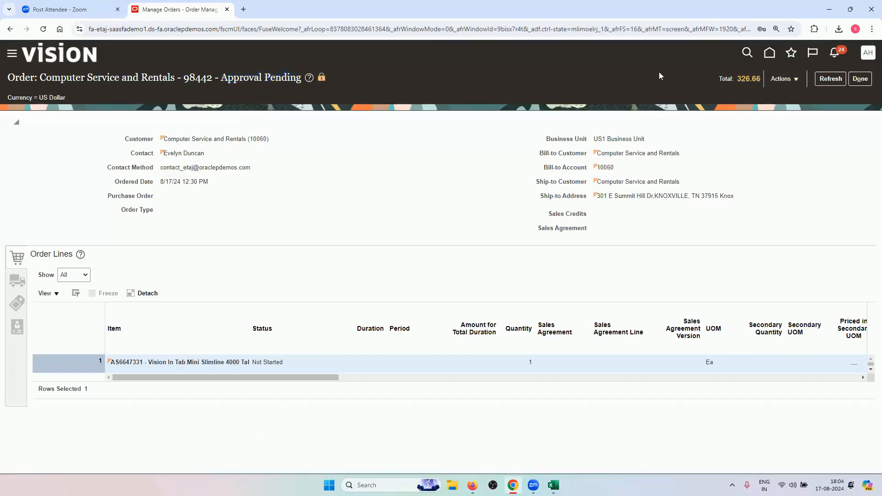
{"action": "left_click", "coordinate": [827, 82]}
Review the Approvals sheet in Excel, then refresh order 98442, still Approval Pending
{"action": "left_click", "coordinate": [553, 485]}
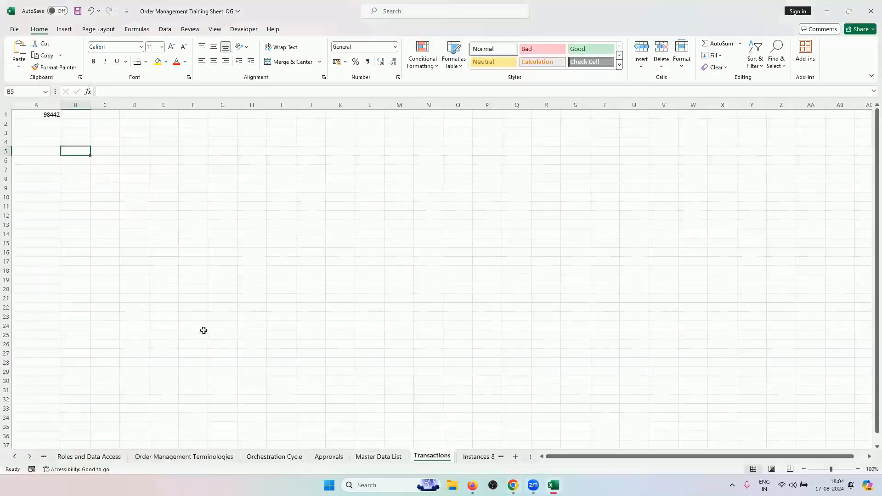
{"action": "left_click", "coordinate": [324, 456]}
{"action": "scroll", "coordinate": [55, 331], "scroll_direction": "down", "scroll_amount": 3}
{"action": "scroll", "coordinate": [62, 380], "scroll_direction": "up", "scroll_amount": 2}
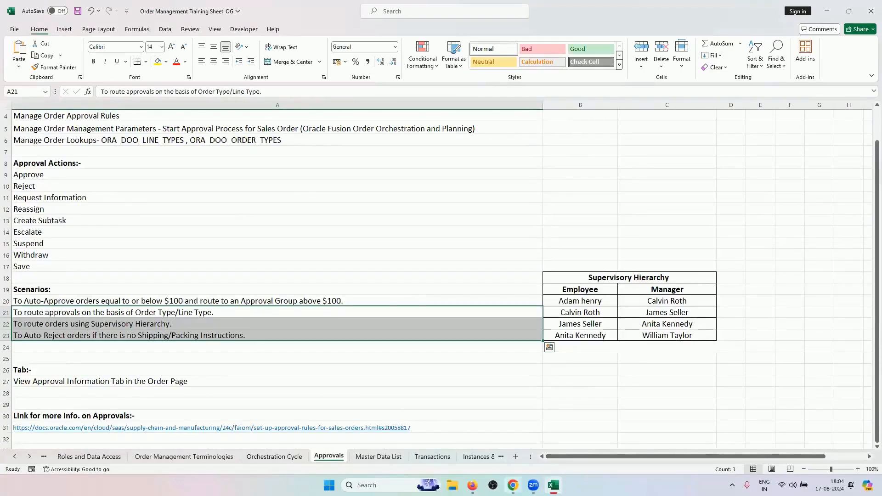
{"action": "left_click", "coordinate": [513, 485]}
{"action": "left_click", "coordinate": [822, 81]}
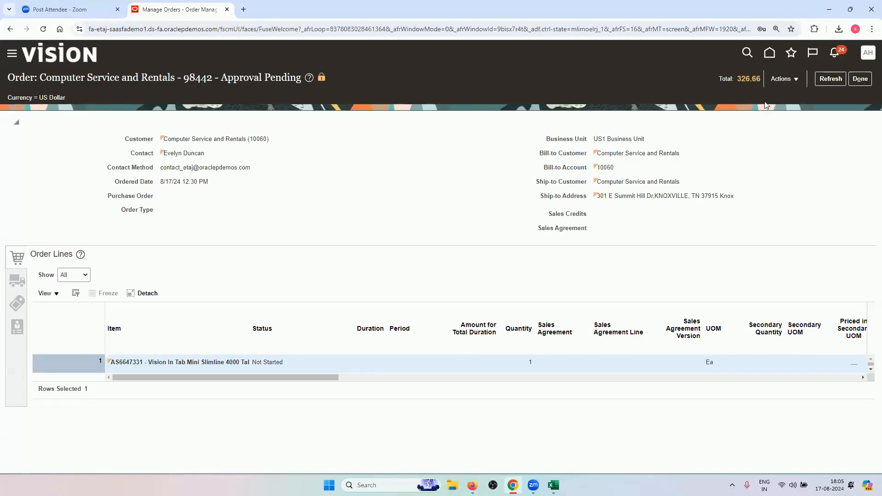
{"action": "left_click", "coordinate": [831, 79]}
{"action": "left_click", "coordinate": [831, 79]}
{"action": "left_click", "coordinate": [829, 81]}
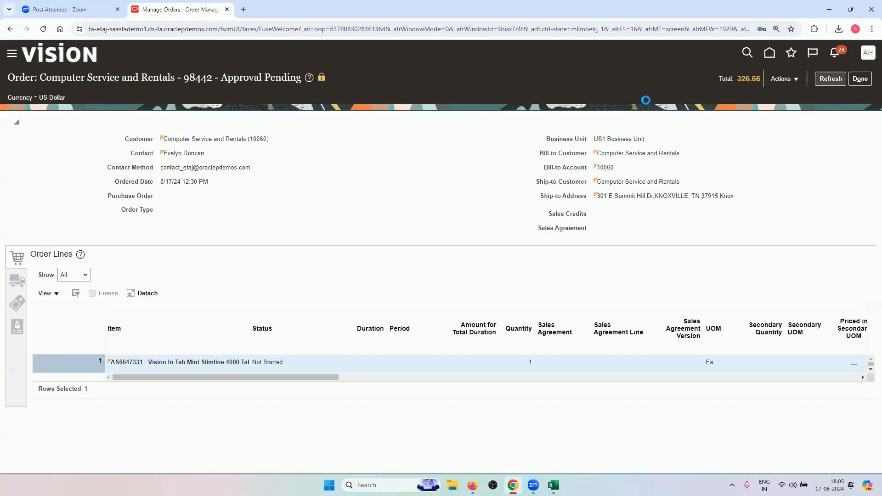
{"action": "left_click", "coordinate": [831, 79]}
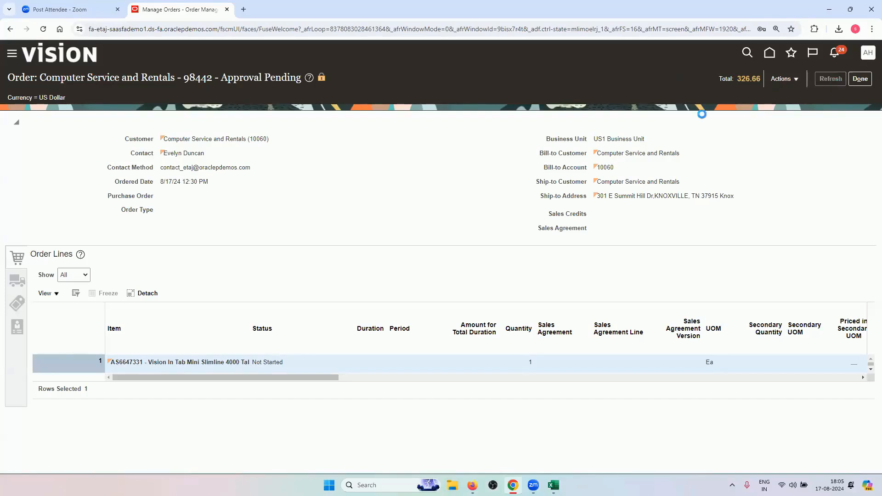
{"action": "left_click", "coordinate": [821, 82]}
{"action": "left_click", "coordinate": [823, 80]}
{"action": "left_click", "coordinate": [817, 84]}
{"action": "left_click", "coordinate": [554, 486]}
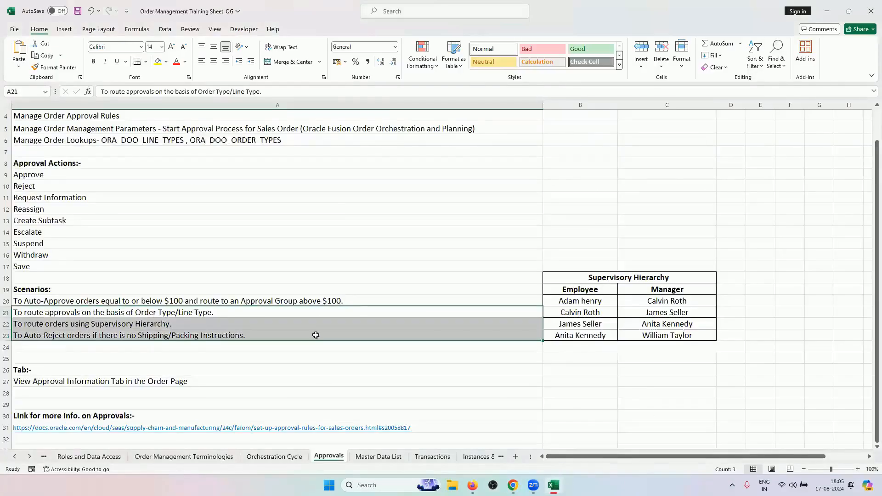
{"action": "left_click", "coordinate": [331, 300]}
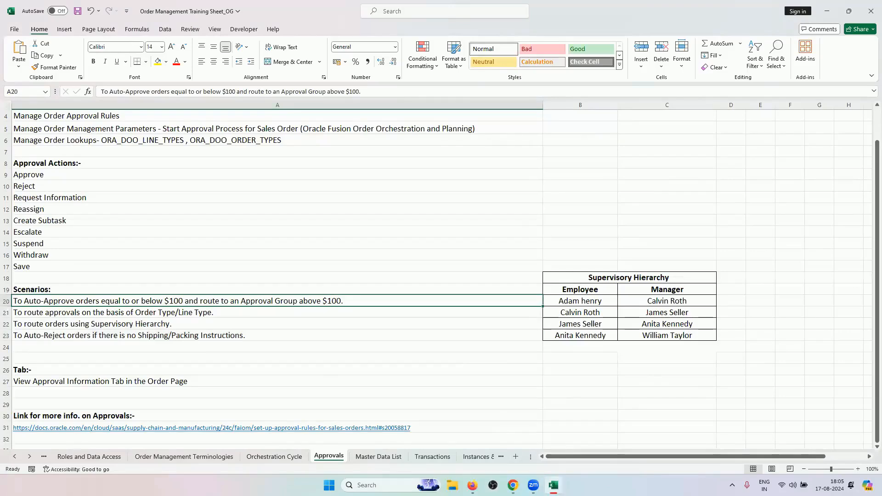
{"action": "left_click", "coordinate": [513, 485]}
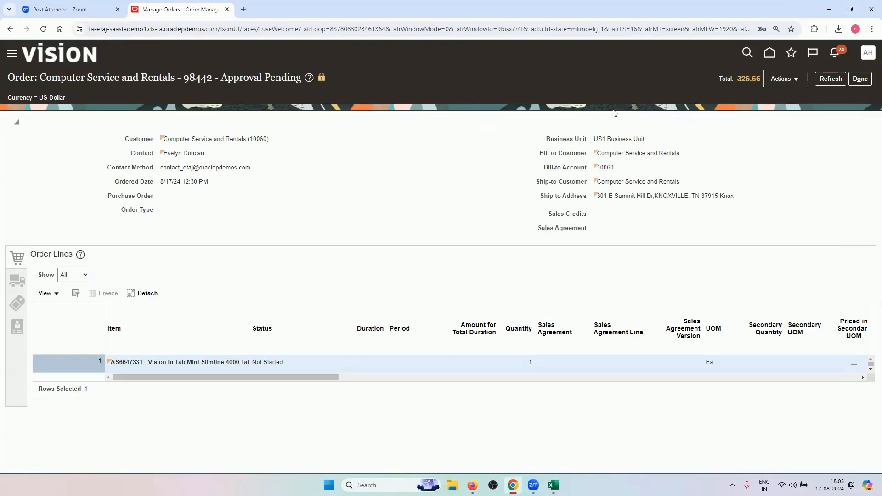
Refresh order 98442 and display its approval information with the Order Approval Stage
{"action": "left_click", "coordinate": [830, 79]}
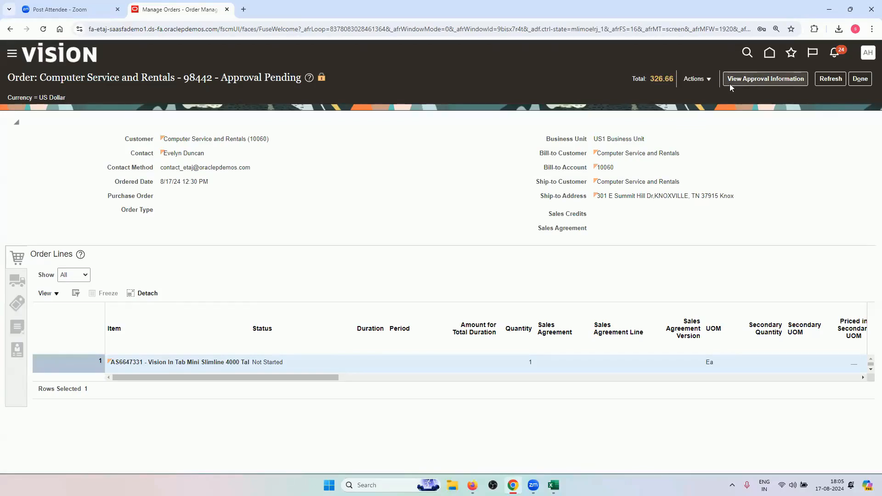
{"action": "left_click", "coordinate": [753, 80]}
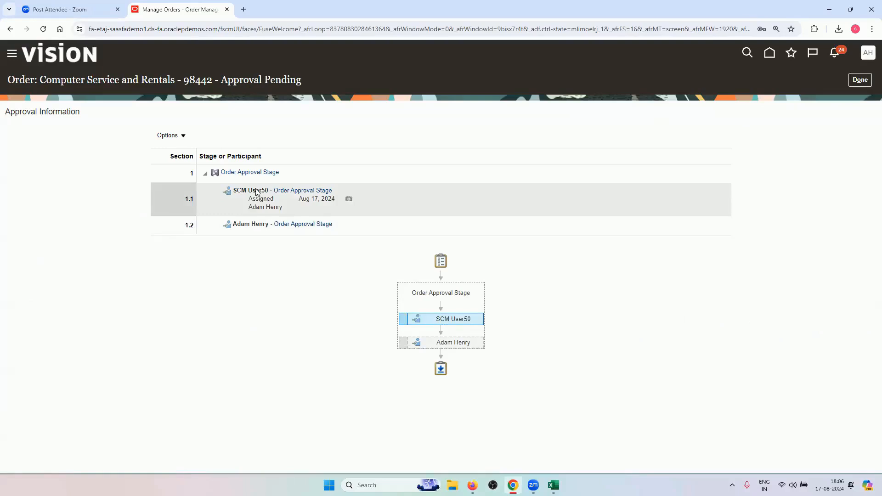
Inspect the two sequential approvers, then select the Oracle site's base URL in the address bar
{"action": "mouse_move", "coordinate": [437, 317]}
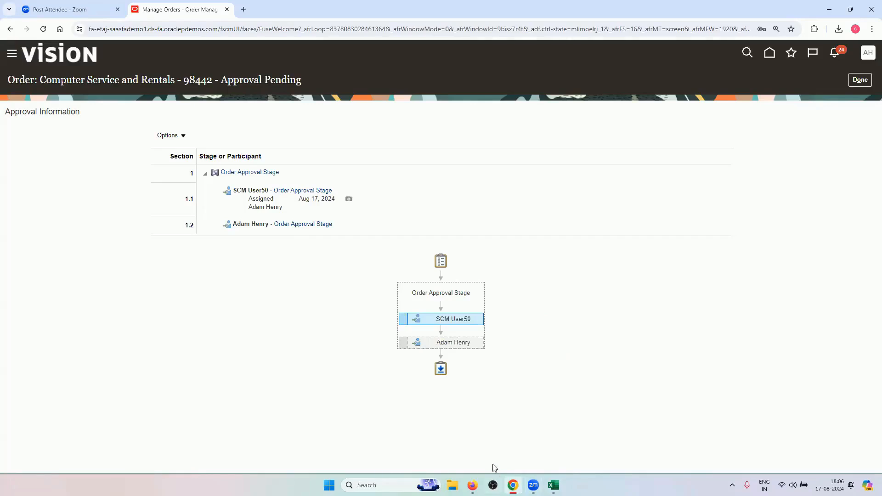
{"action": "mouse_move", "coordinate": [465, 317]}
{"action": "left_click_drag", "start_coordinate": [219, 29], "coordinate": [65, 55]}
{"action": "key", "text": "ctrl+c"}
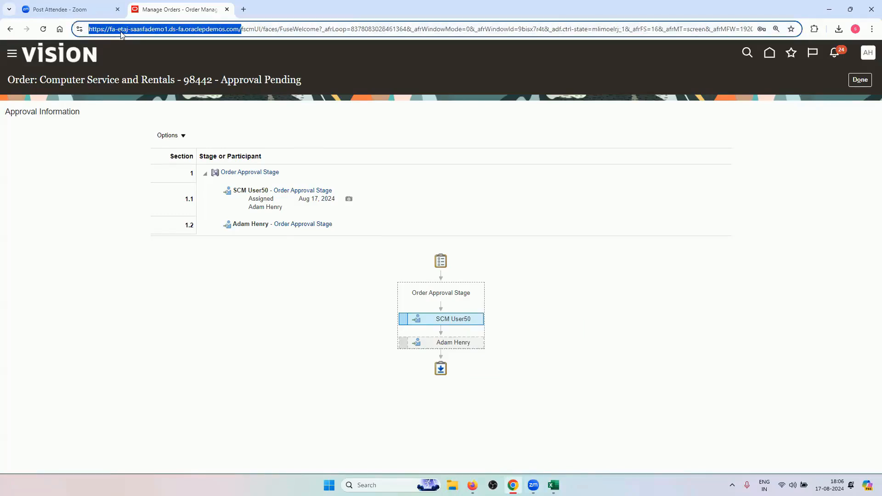
In the other browser window, replace the expired page's address with the site's base address
{"action": "left_click", "coordinate": [472, 485]}
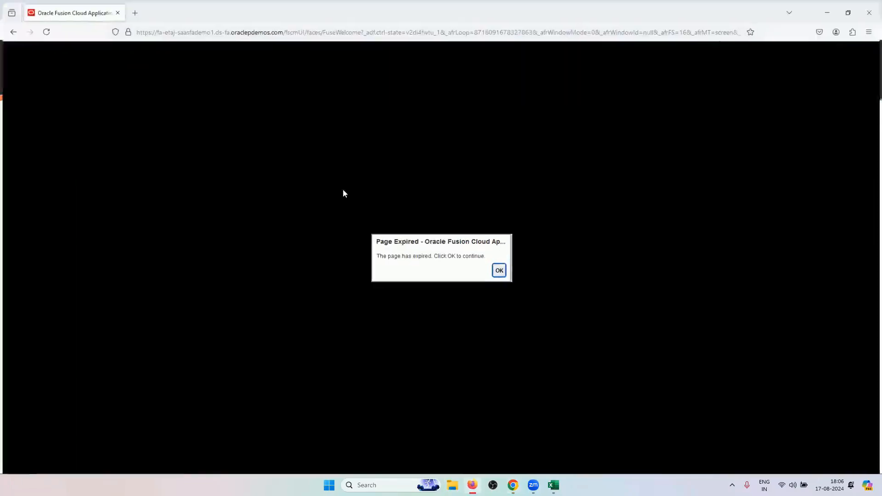
{"action": "left_click", "coordinate": [267, 28]}
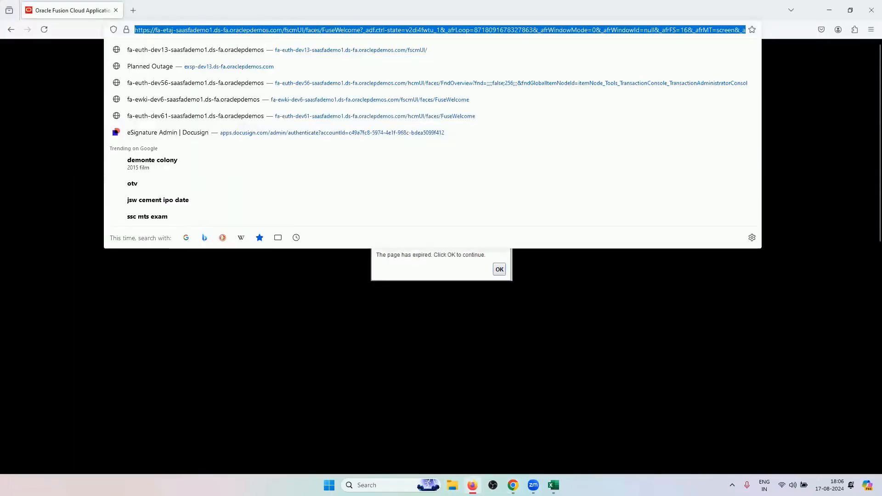
{"action": "key", "text": "BackSpace"}
{"action": "key", "text": "ctrl+v"}
{"action": "key", "text": "Return"}
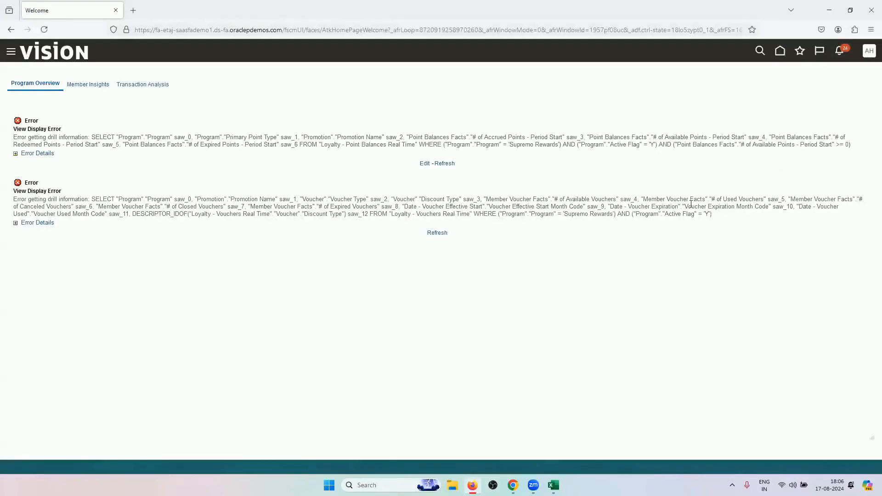
Sign out and sign back in as the other user without saving the password
{"action": "left_click", "coordinate": [869, 50]}
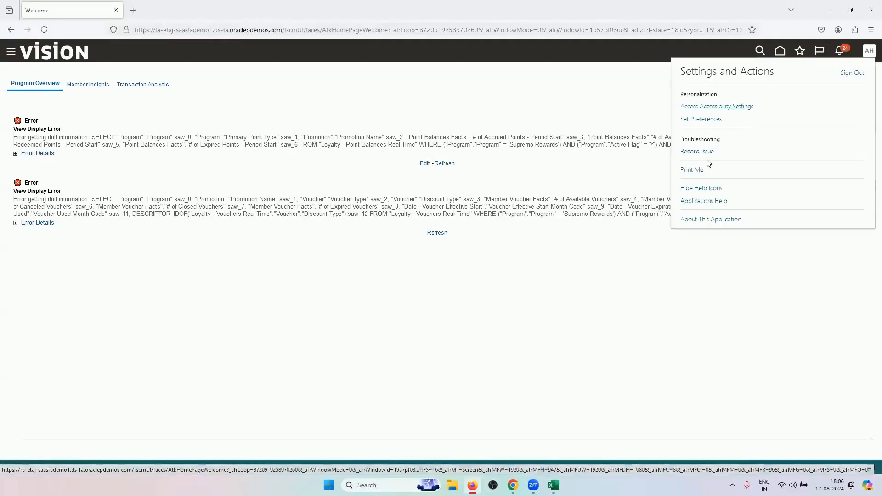
{"action": "left_click", "coordinate": [851, 73]}
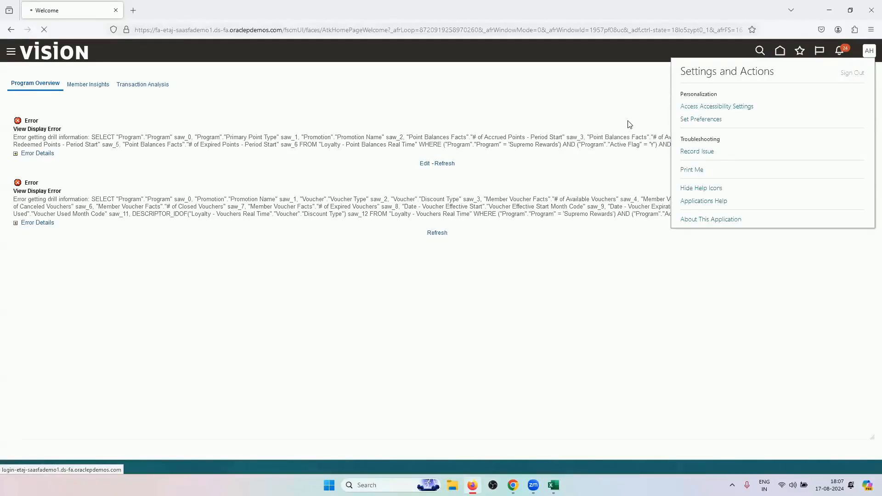
{"action": "left_click", "coordinate": [429, 231]}
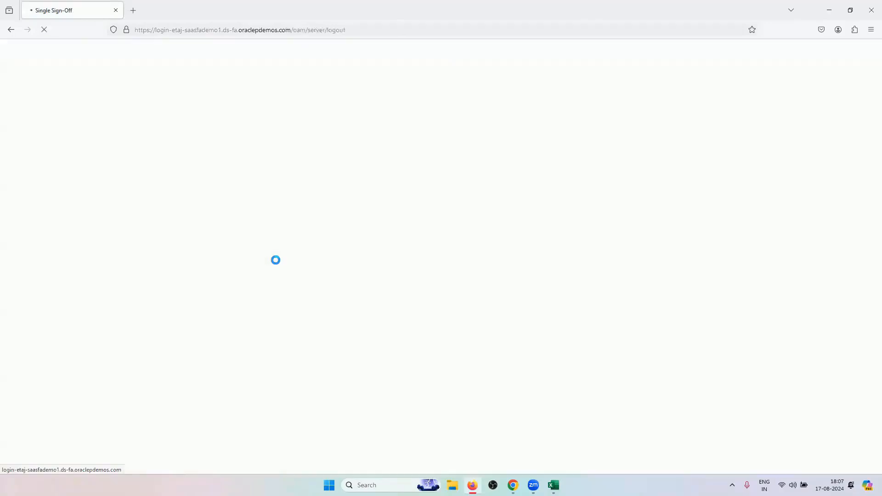
{"action": "type", "text": "scm.user50"}
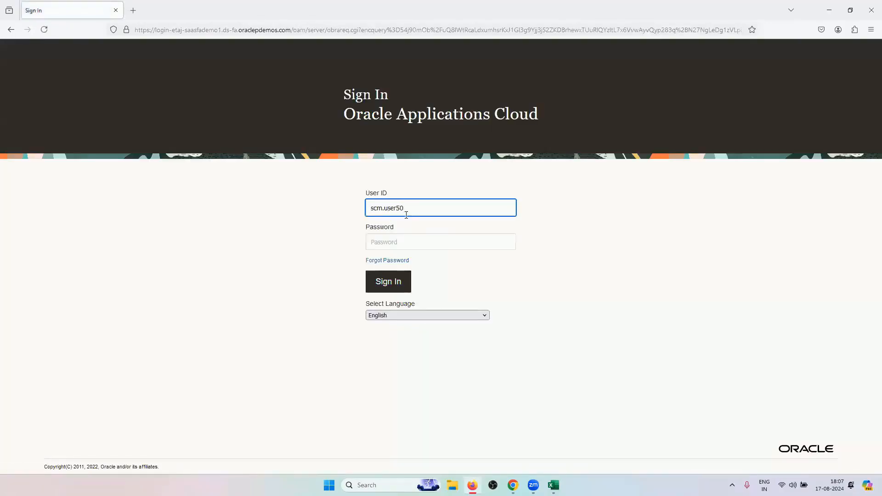
{"action": "left_click", "coordinate": [408, 241]}
{"action": "type", "text": "W"}
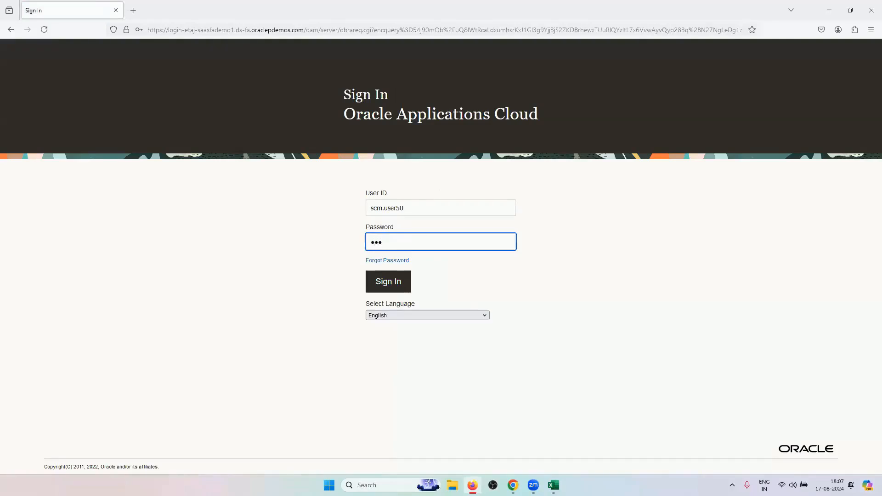
{"action": "type", "text": "***"}
{"action": "key", "text": "Return"}
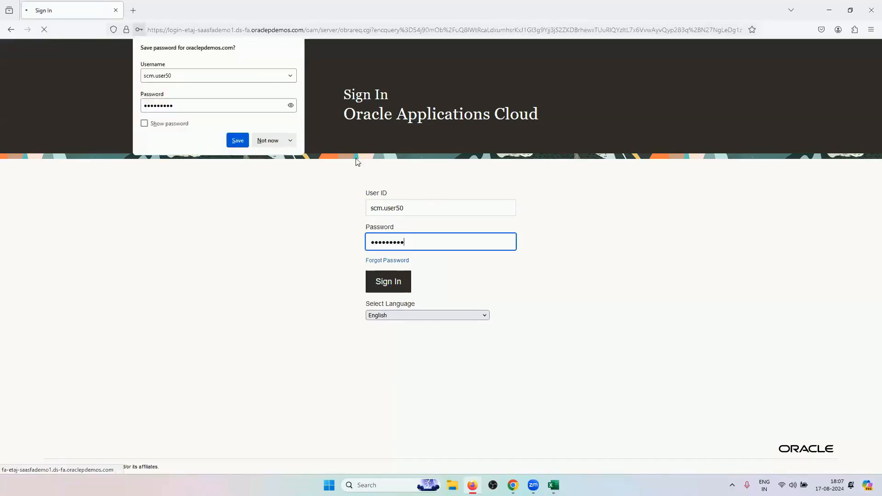
{"action": "left_click", "coordinate": [270, 141]}
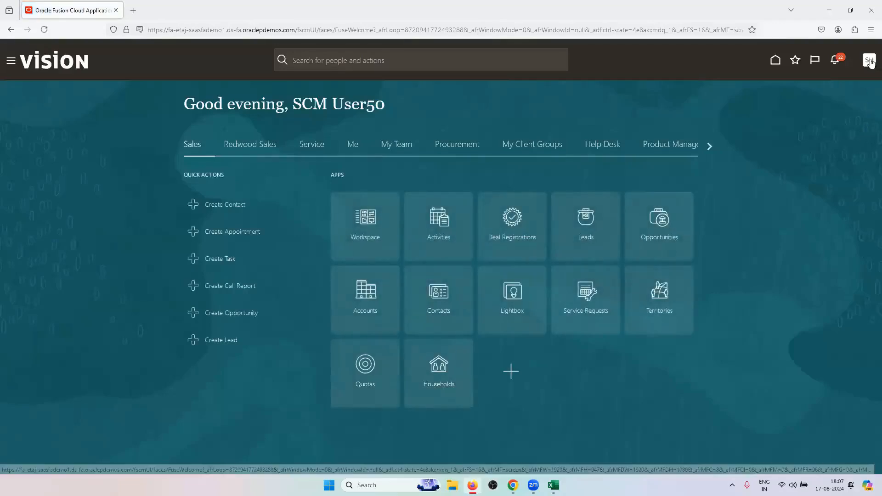
In Setup and Maintenance, show all Orders setup tasks, not only required ones
{"action": "left_click", "coordinate": [869, 61]}
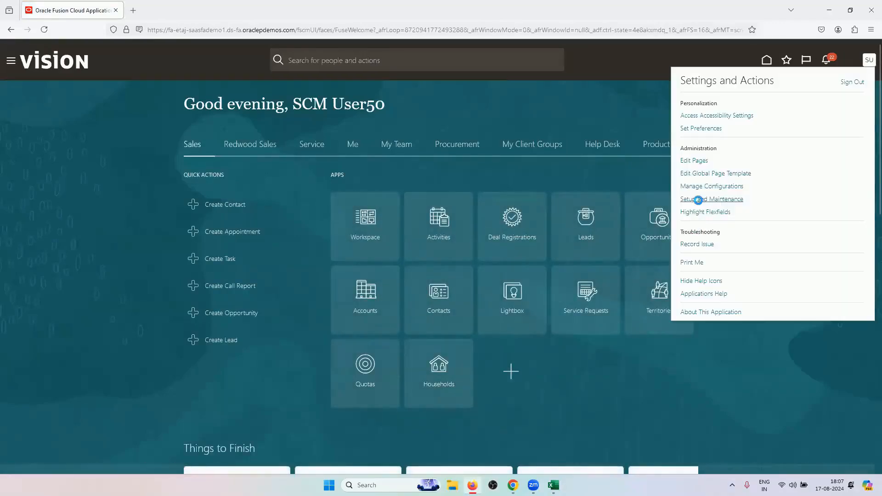
{"action": "left_click", "coordinate": [698, 199]}
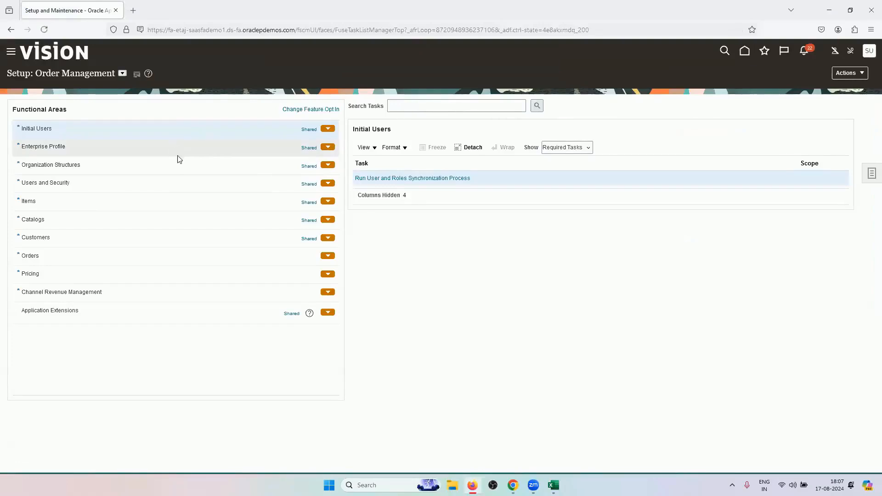
{"action": "left_click", "coordinate": [123, 256]}
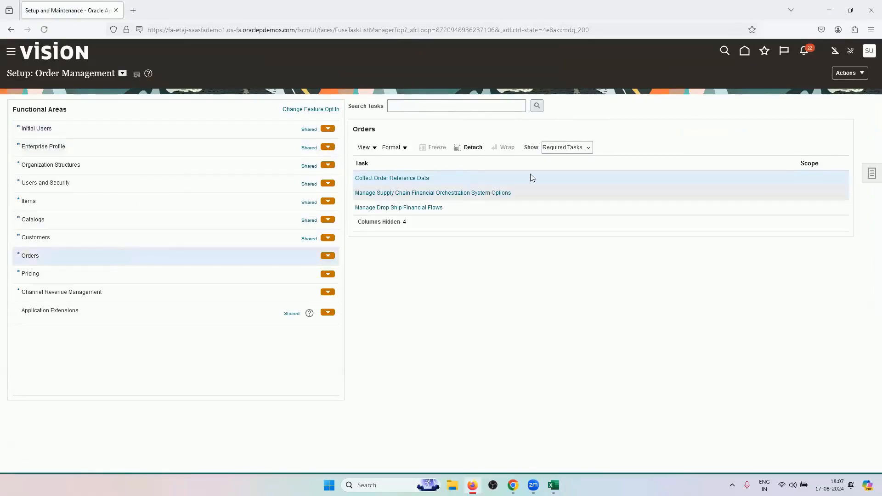
{"action": "left_click", "coordinate": [564, 148]}
{"action": "left_click", "coordinate": [566, 158]}
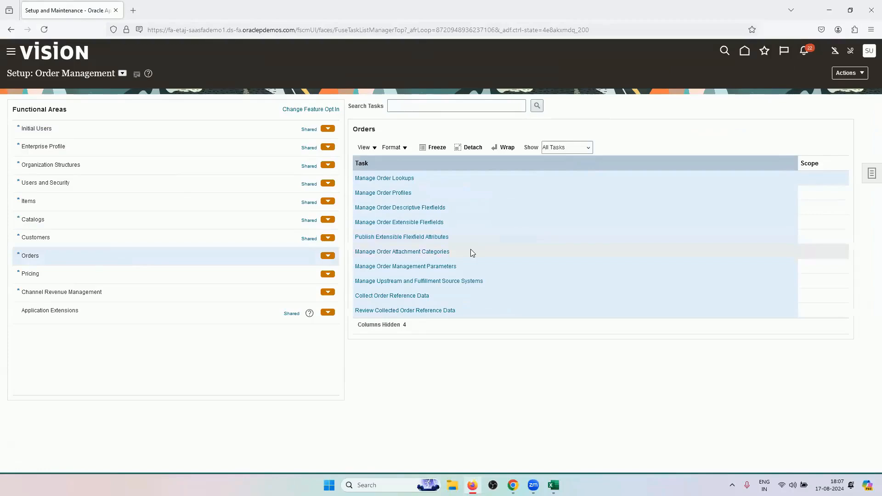
Review the Orders task list, then search the setup tasks for 'app' to find approval tasks
{"action": "scroll", "coordinate": [471, 249], "scroll_direction": "down", "scroll_amount": 2}
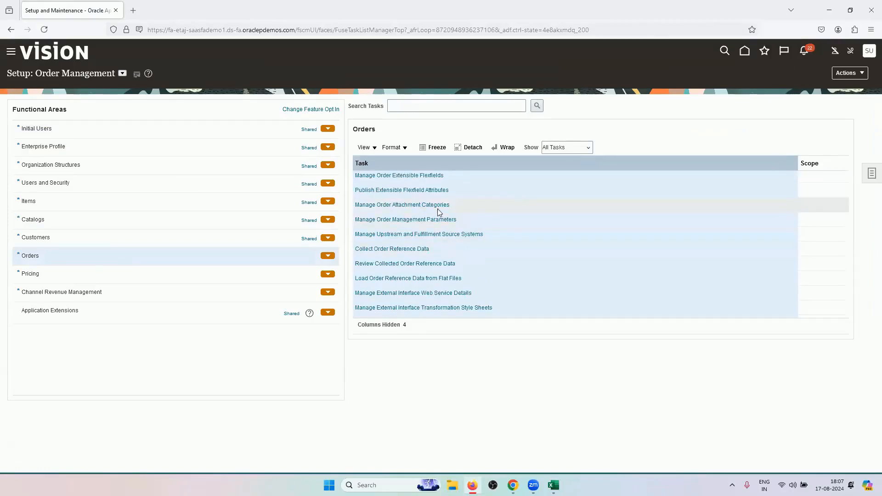
{"action": "scroll", "coordinate": [441, 282], "scroll_direction": "down", "scroll_amount": 6}
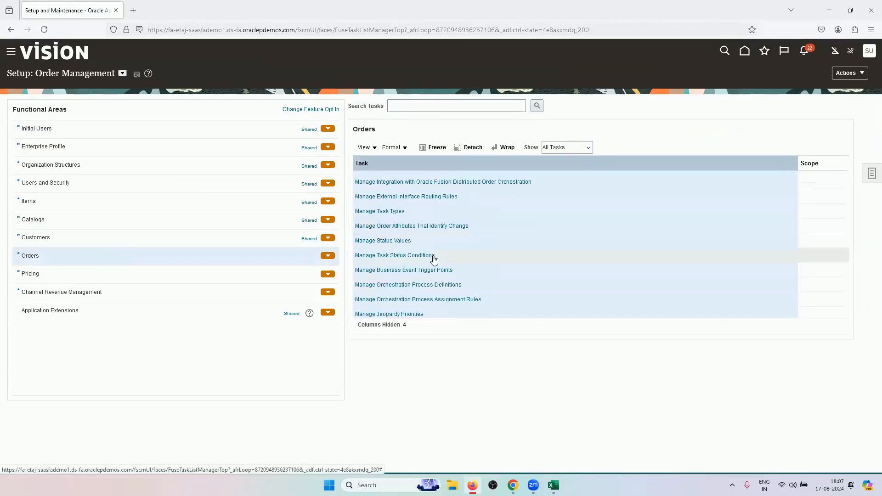
{"action": "scroll", "coordinate": [466, 258], "scroll_direction": "down", "scroll_amount": 2}
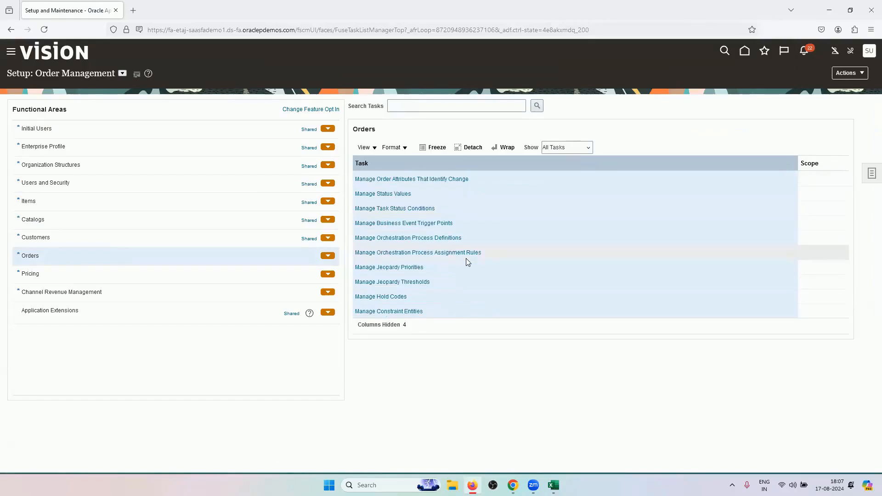
{"action": "scroll", "coordinate": [474, 276], "scroll_direction": "up", "scroll_amount": 4}
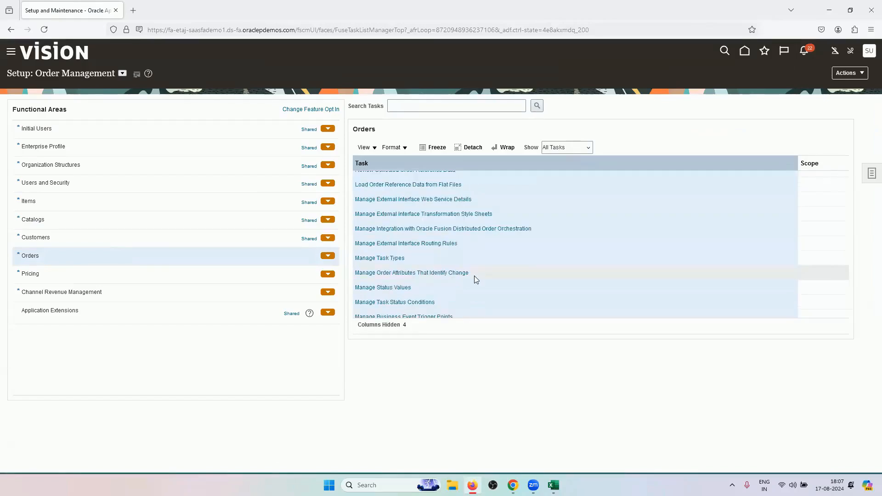
{"action": "scroll", "coordinate": [475, 277], "scroll_direction": "up", "scroll_amount": 6}
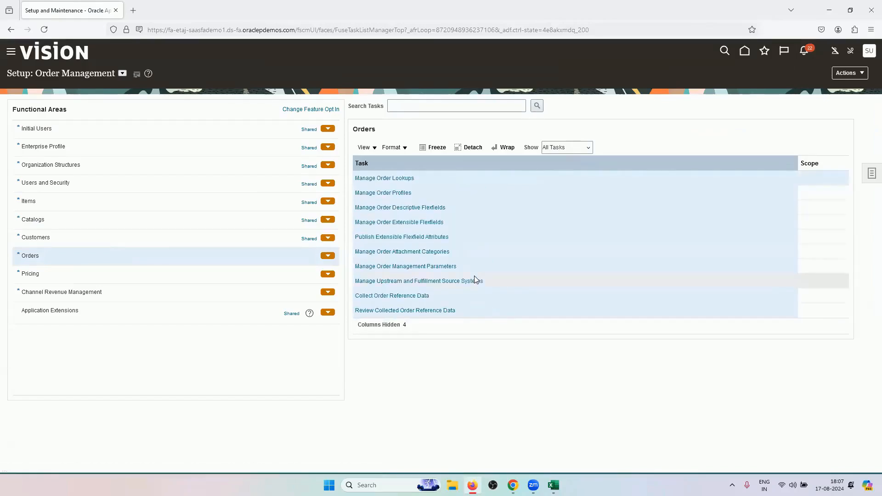
{"action": "left_click", "coordinate": [518, 205]}
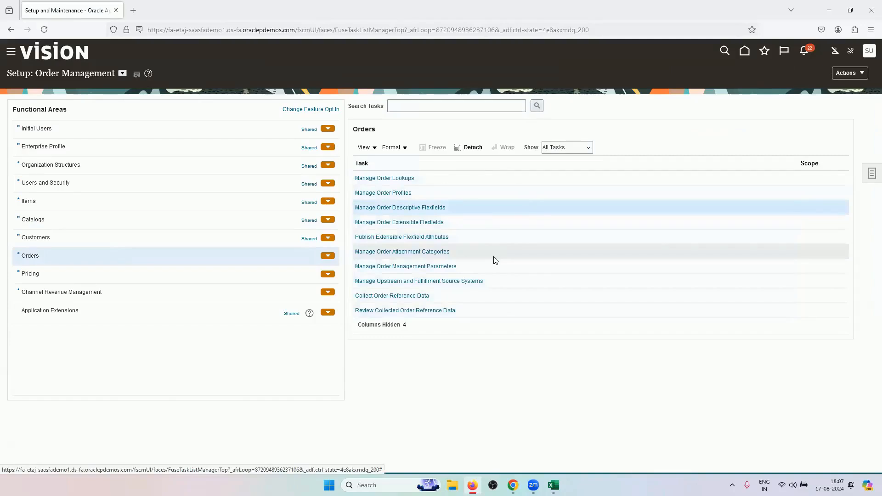
{"action": "scroll", "coordinate": [495, 261], "scroll_direction": "down", "scroll_amount": 4}
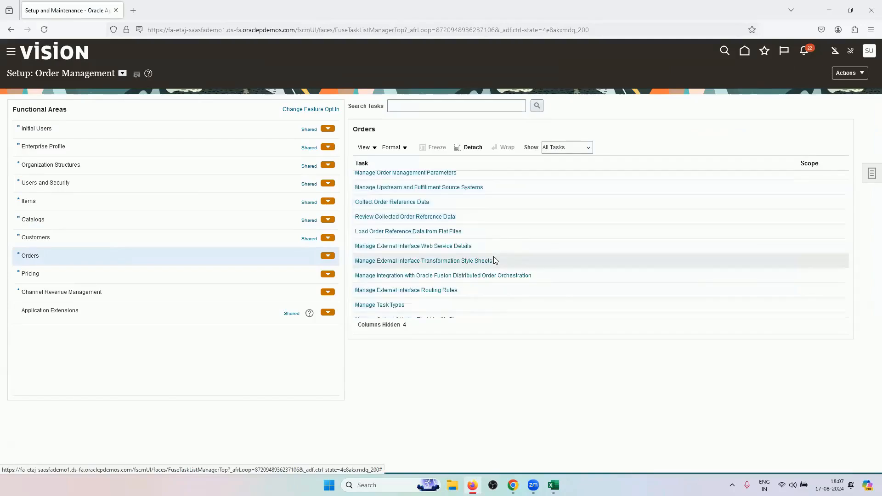
{"action": "scroll", "coordinate": [495, 260], "scroll_direction": "down", "scroll_amount": 4}
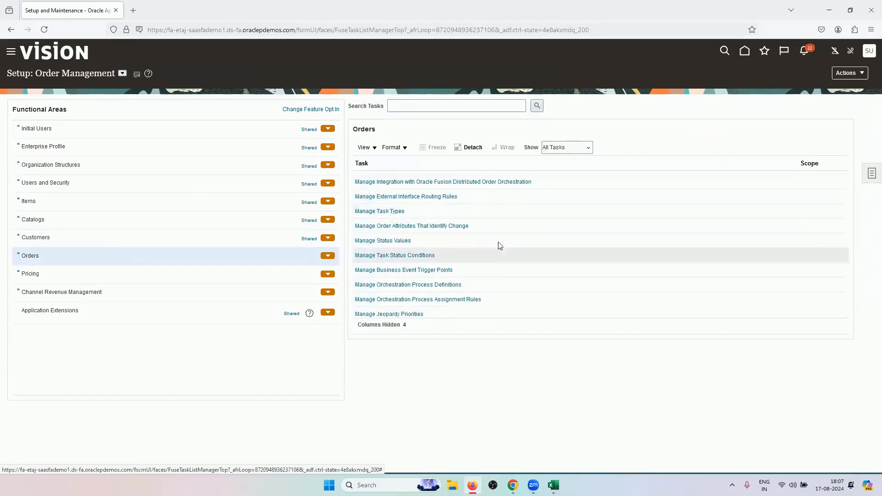
{"action": "left_click", "coordinate": [480, 108]}
{"action": "type", "text": "approval"}
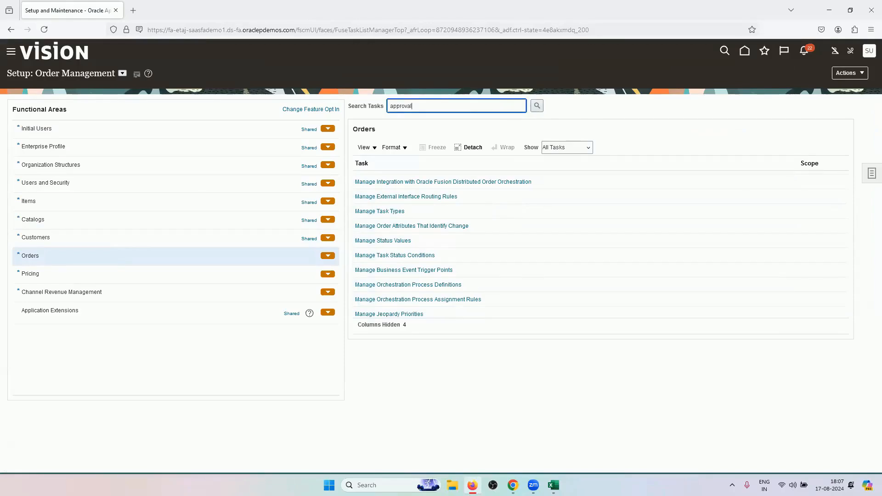
{"action": "left_click", "coordinate": [537, 106]}
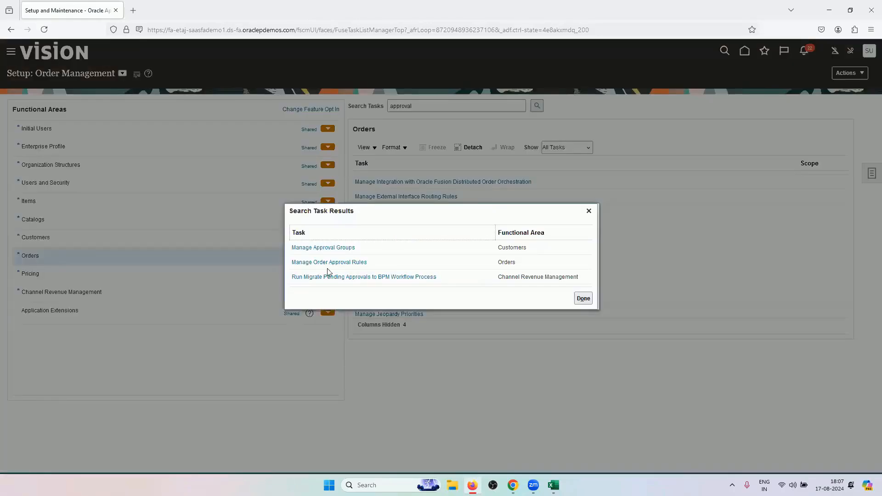
Open Manage Order Approval Rules, compare with order 98442's approval diagram, and open RV_More_Than_100
{"action": "left_click", "coordinate": [340, 265]}
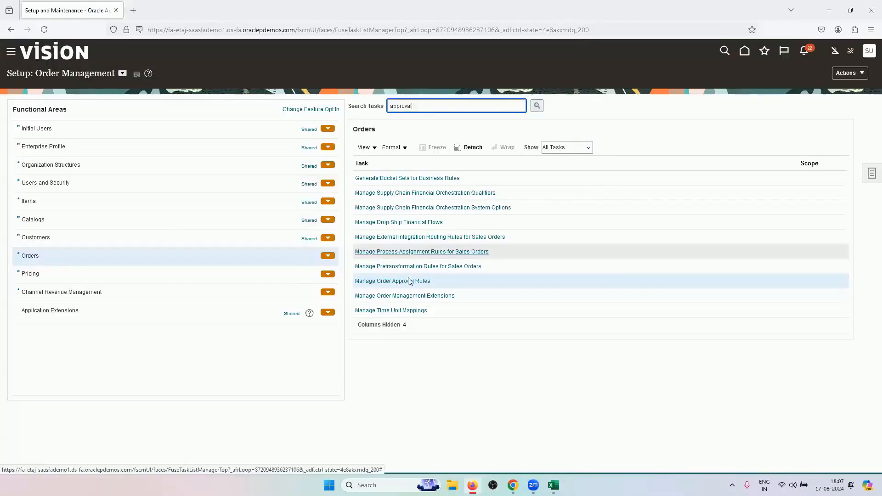
{"action": "left_click", "coordinate": [410, 282]}
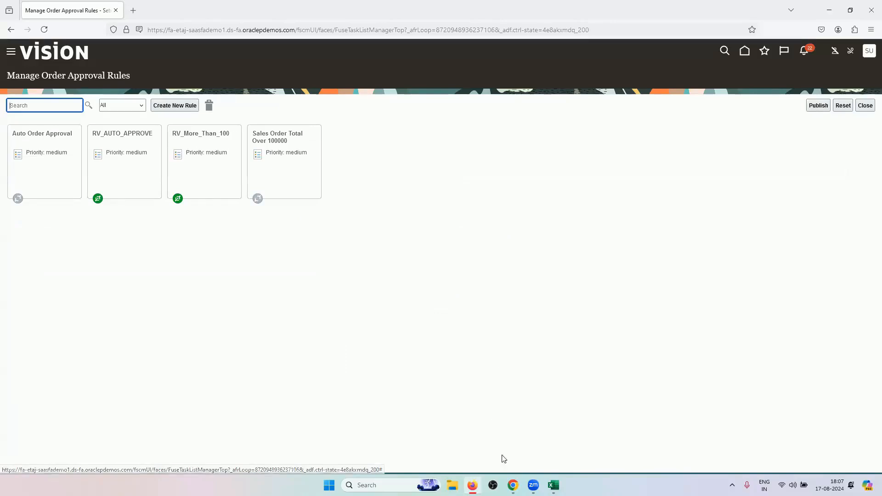
{"action": "left_click", "coordinate": [513, 485]}
{"action": "mouse_move", "coordinate": [457, 321]}
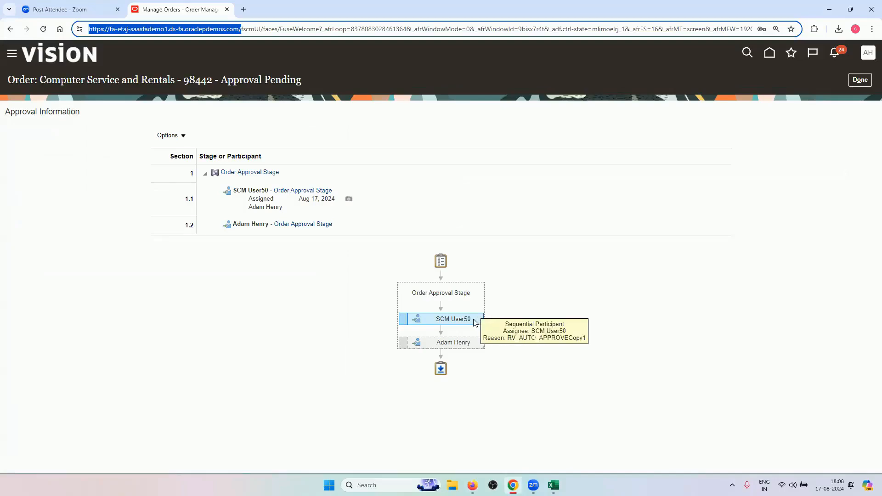
{"action": "left_click", "coordinate": [512, 486]}
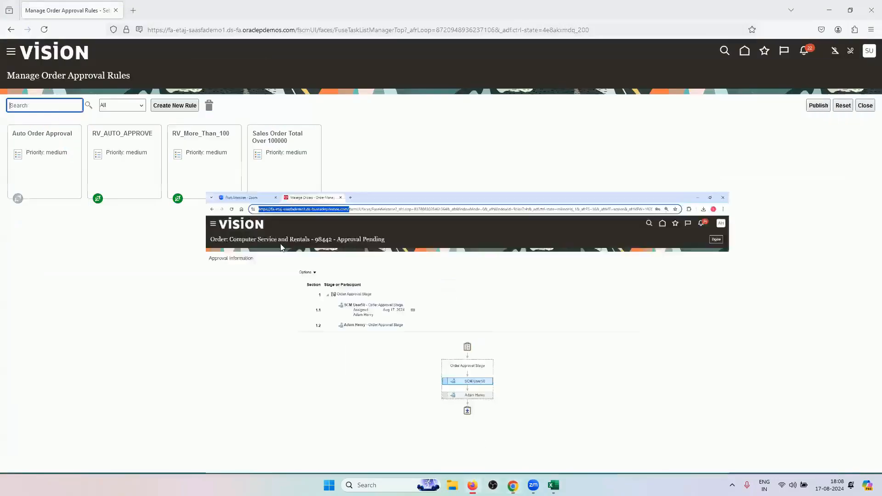
{"action": "left_click", "coordinate": [221, 166]}
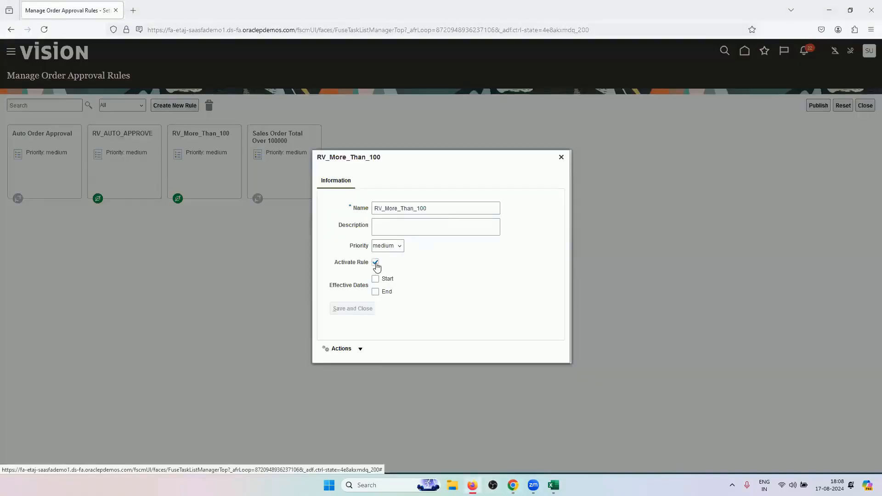
Activate the RV_More_Than_100 rule and save it
{"action": "left_click", "coordinate": [376, 263]}
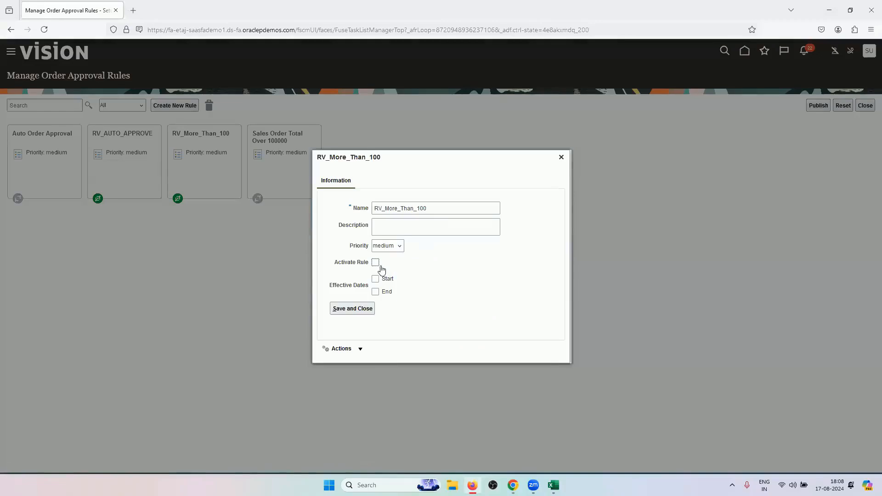
{"action": "left_click", "coordinate": [376, 262]}
{"action": "left_click", "coordinate": [368, 309]}
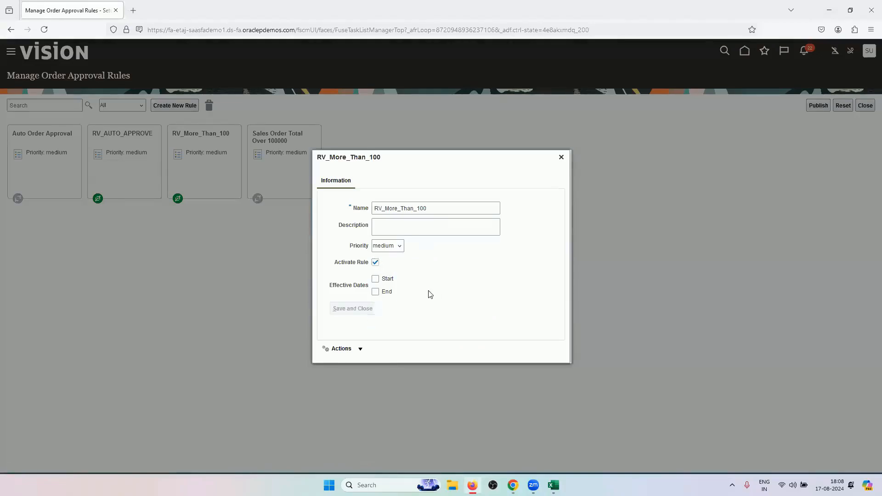
{"action": "left_click", "coordinate": [561, 157]}
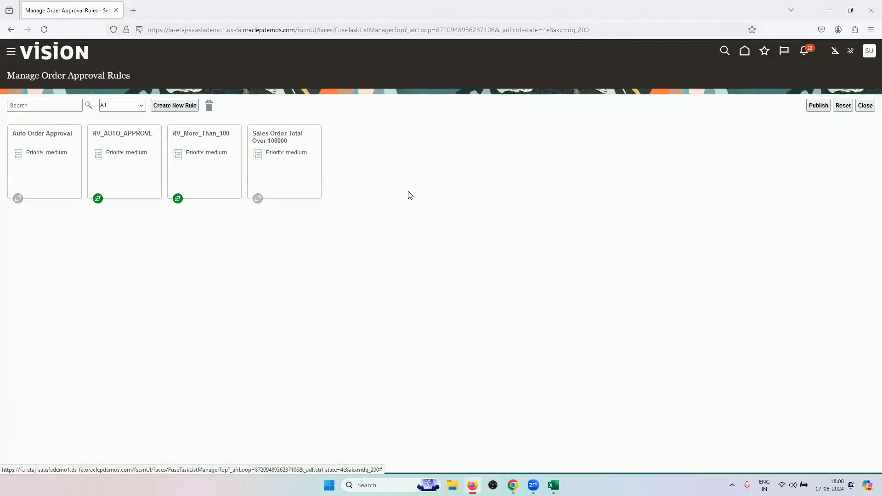
Re-save RV_More_Than_100 as active and publish the approval rules
{"action": "left_click", "coordinate": [206, 152]}
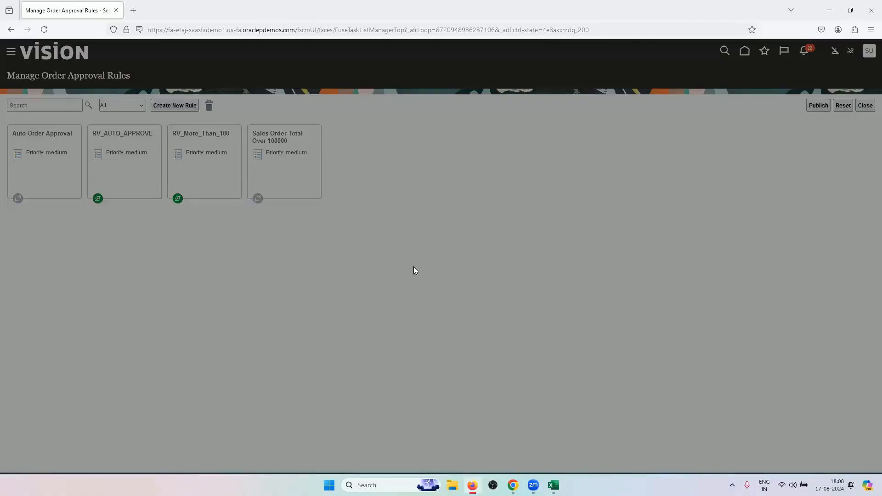
{"action": "left_click", "coordinate": [376, 262]}
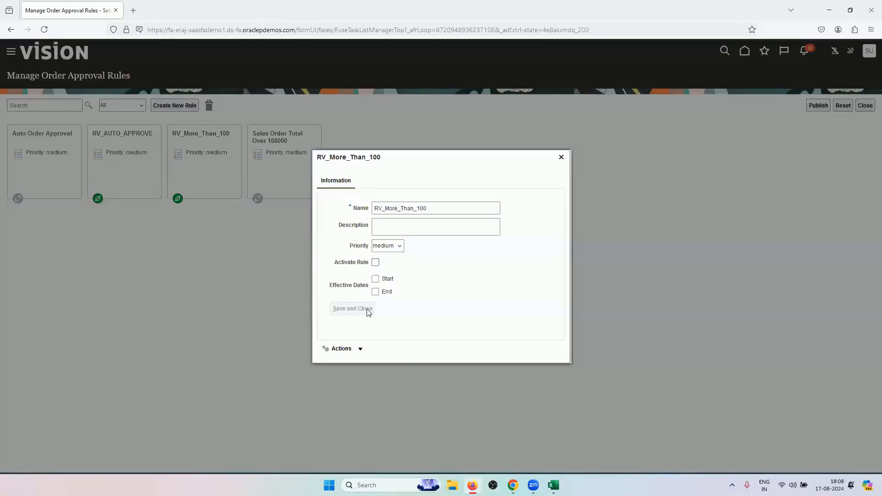
{"action": "left_click", "coordinate": [368, 309]}
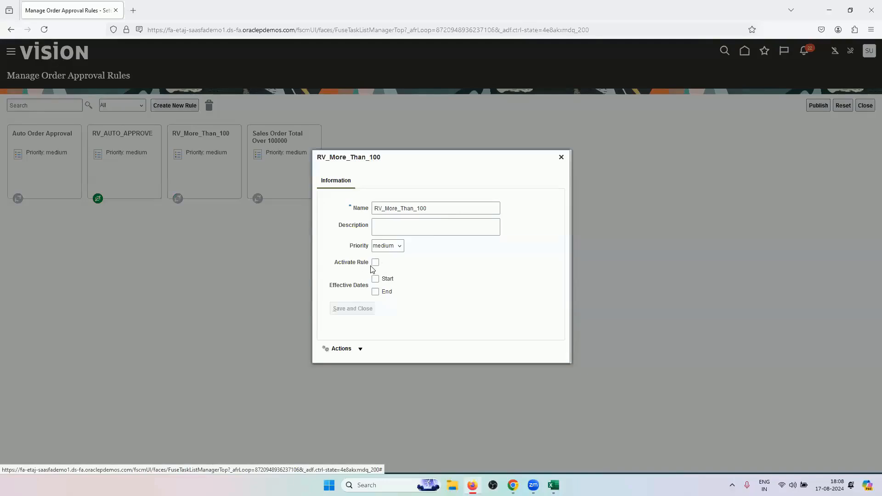
{"action": "left_click", "coordinate": [375, 262]}
{"action": "left_click", "coordinate": [353, 309]}
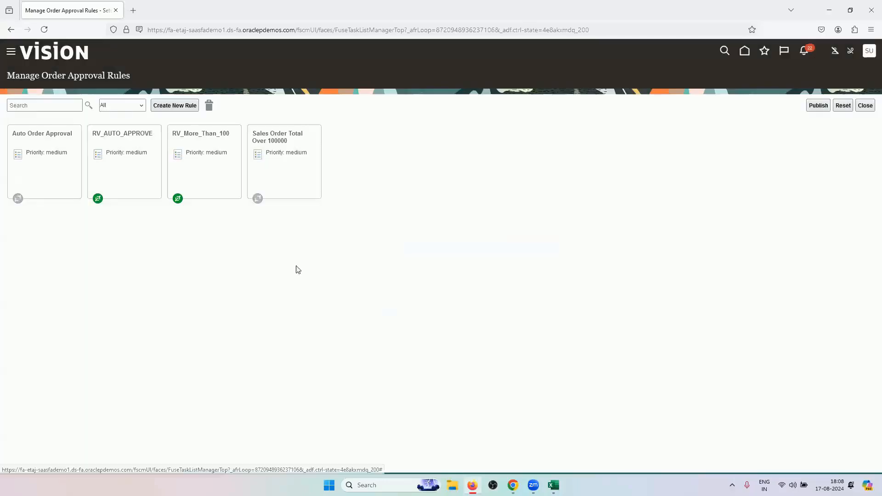
{"action": "left_click", "coordinate": [818, 105]}
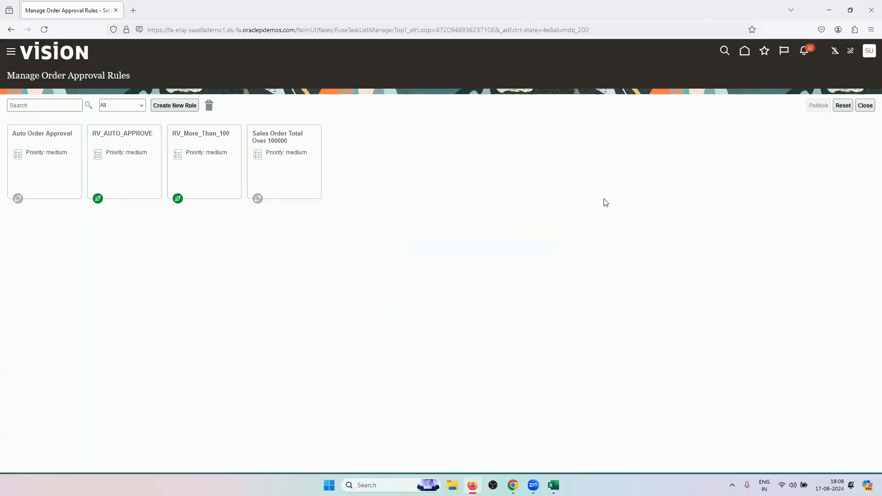
{"action": "left_click", "coordinate": [541, 275]}
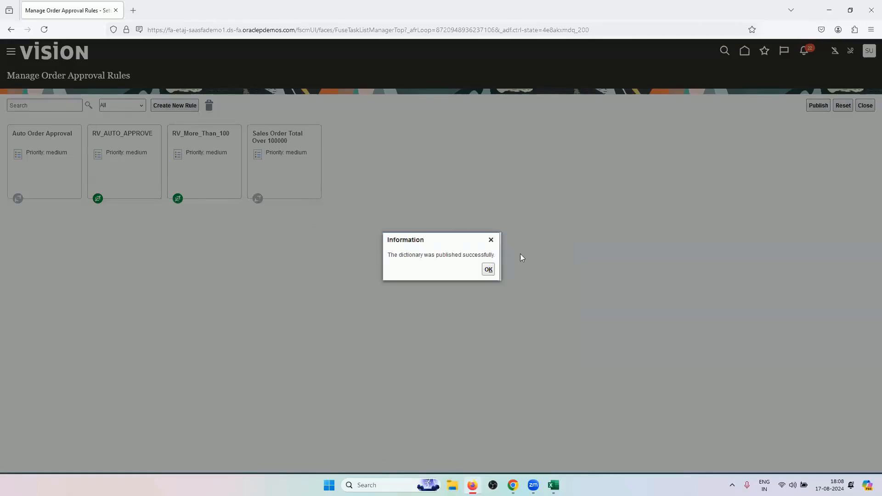
Dismiss the publish confirmation, go Home, and bring up the approver's Firefox session
{"action": "left_click", "coordinate": [489, 272]}
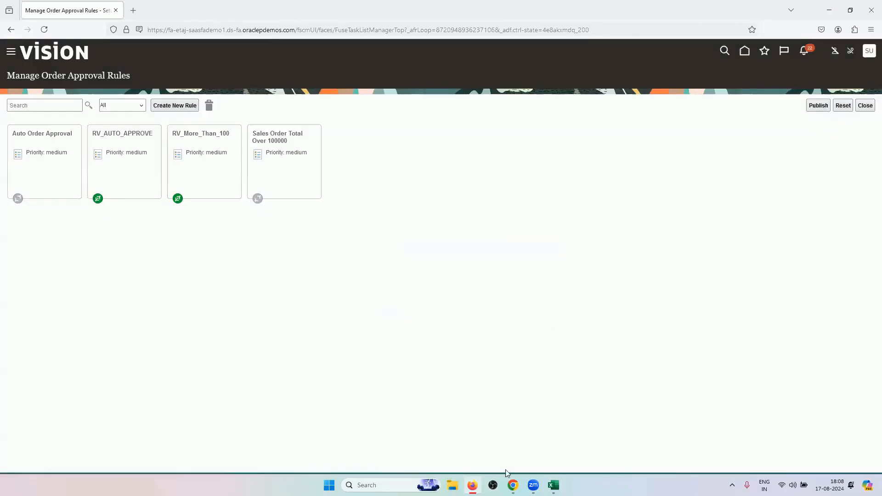
{"action": "left_click", "coordinate": [746, 53]}
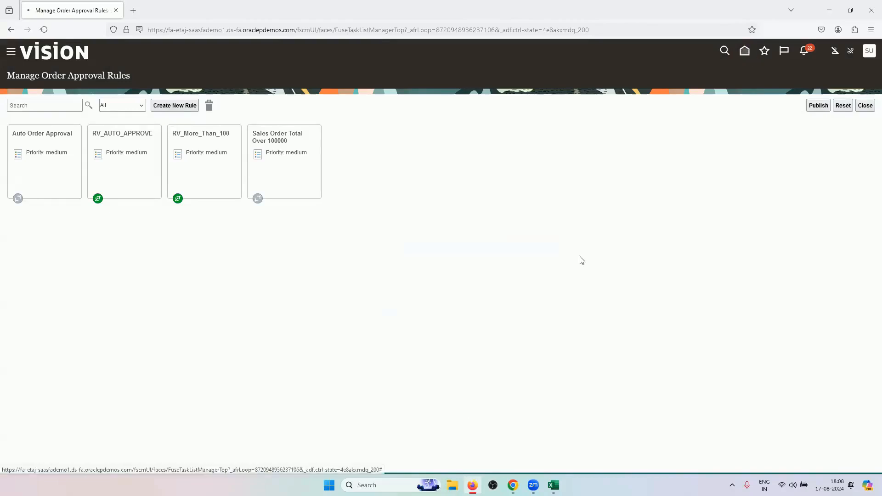
{"action": "left_click", "coordinate": [513, 485]}
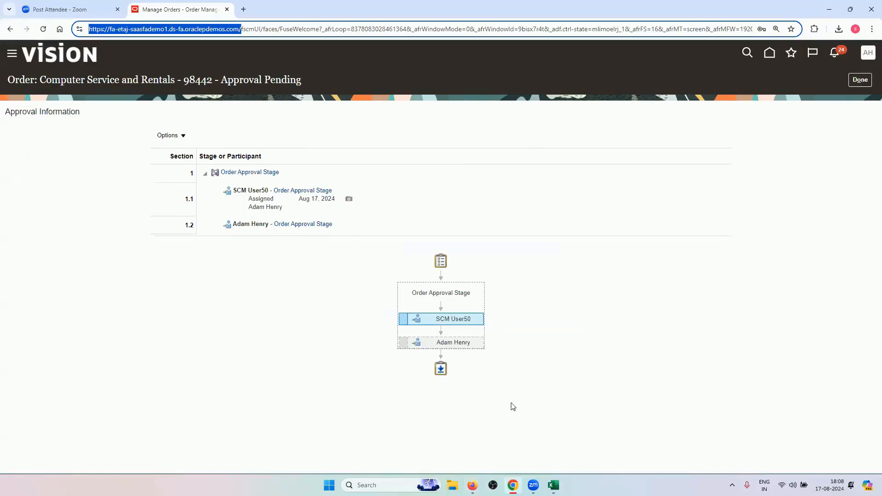
{"action": "mouse_move", "coordinate": [473, 485]}
{"action": "left_click", "coordinate": [472, 441]}
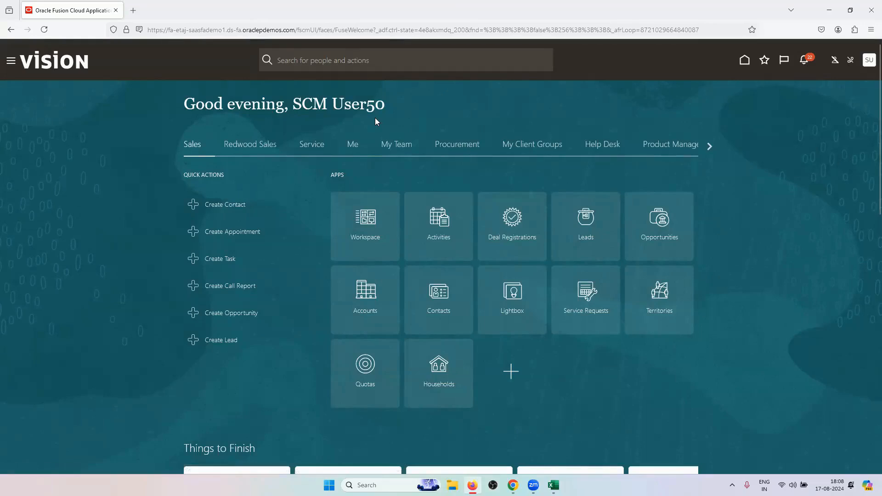
Open the Approval Request for Order 98442 from notifications and review its 326.66 total and approval history
{"action": "left_click", "coordinate": [806, 65]}
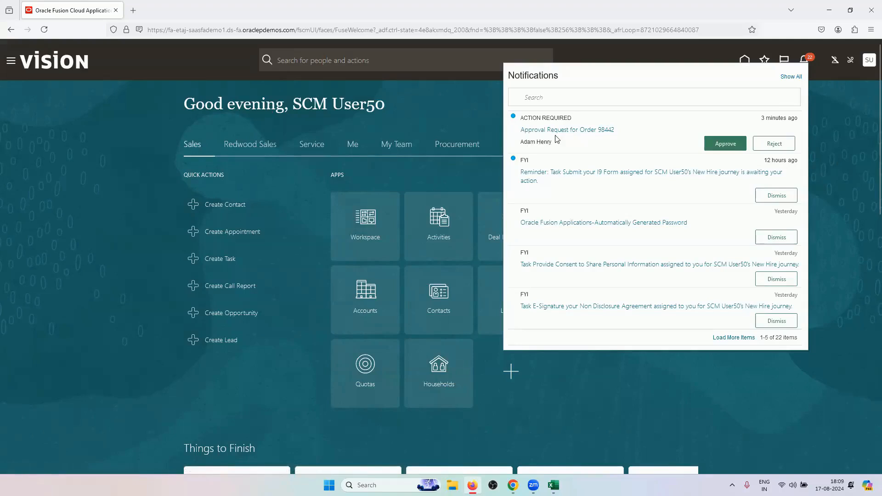
{"action": "left_click", "coordinate": [606, 130]}
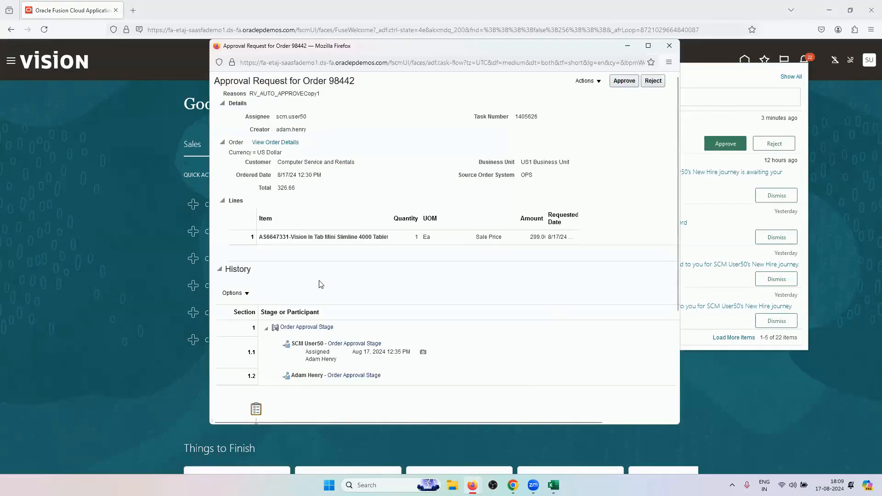
{"action": "scroll", "coordinate": [322, 275], "scroll_direction": "down", "scroll_amount": 3}
{"action": "scroll", "coordinate": [319, 281], "scroll_direction": "down", "scroll_amount": 1}
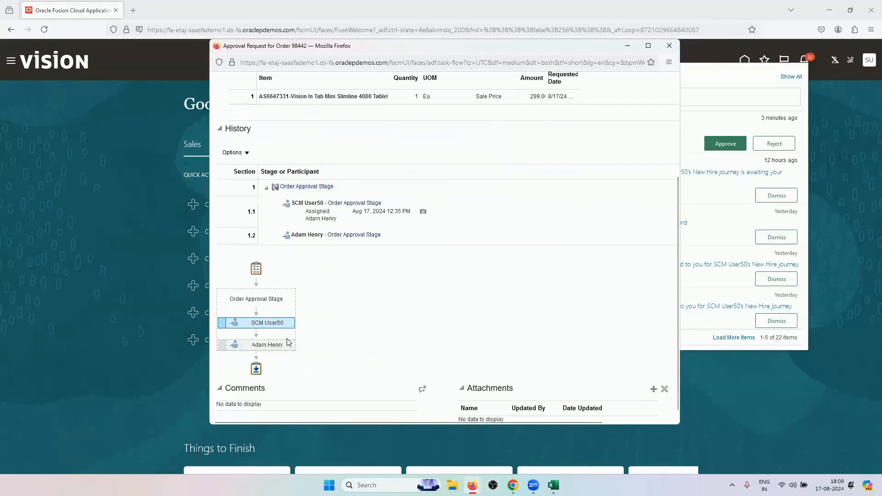
{"action": "scroll", "coordinate": [318, 326], "scroll_direction": "up", "scroll_amount": 1}
{"action": "scroll", "coordinate": [318, 327], "scroll_direction": "up", "scroll_amount": 2}
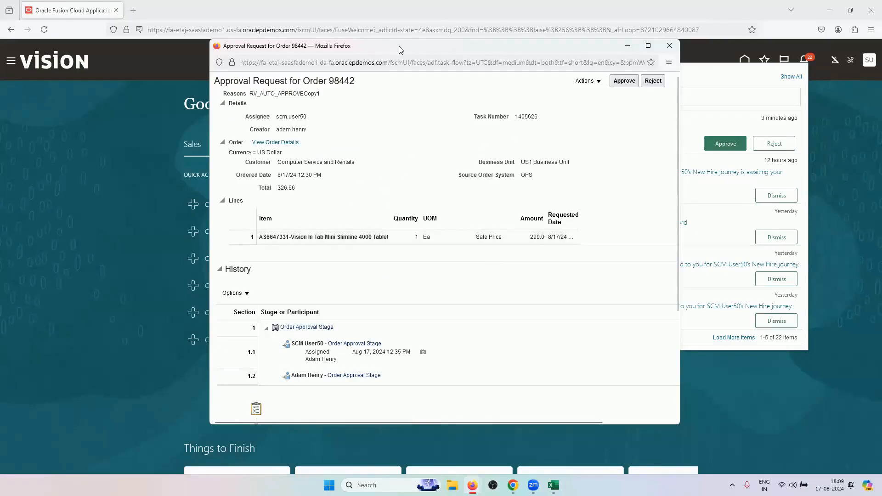
{"action": "left_click_drag", "start_coordinate": [399, 49], "coordinate": [319, 113]}
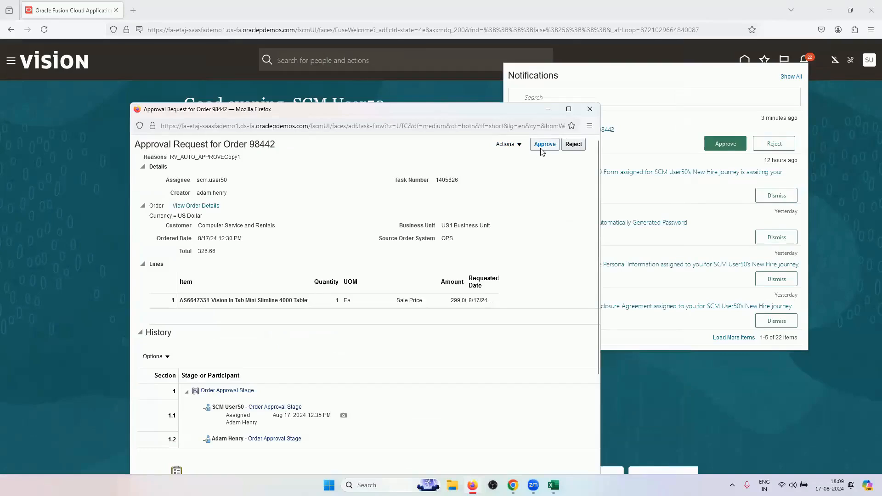
Approve order 98442's approval request and reload the approver's home page
{"action": "left_click", "coordinate": [512, 145]}
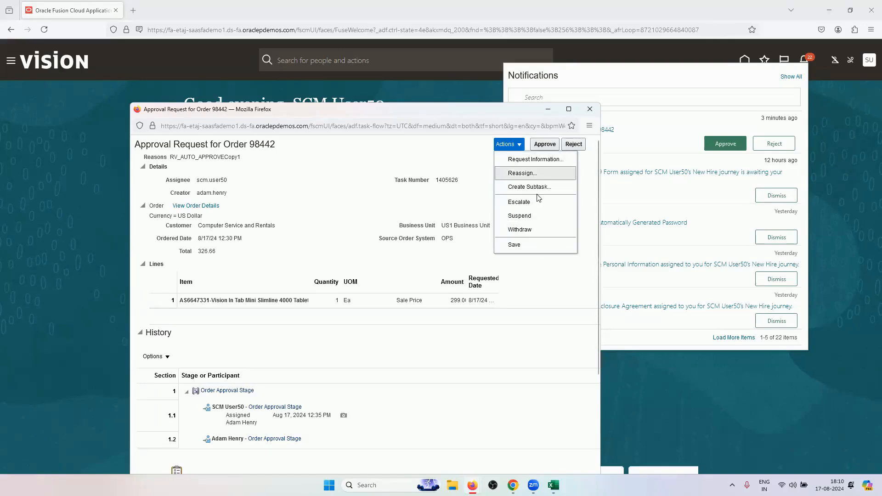
{"action": "left_click", "coordinate": [442, 158]}
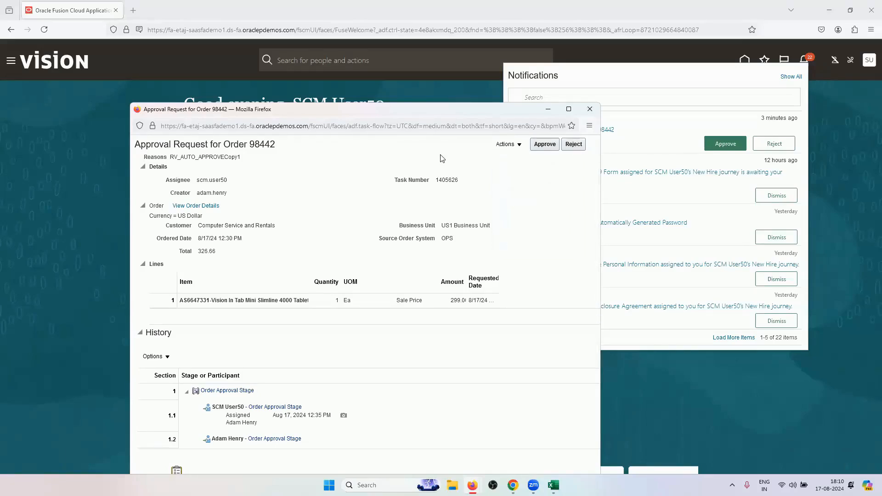
{"action": "left_click", "coordinate": [544, 144]}
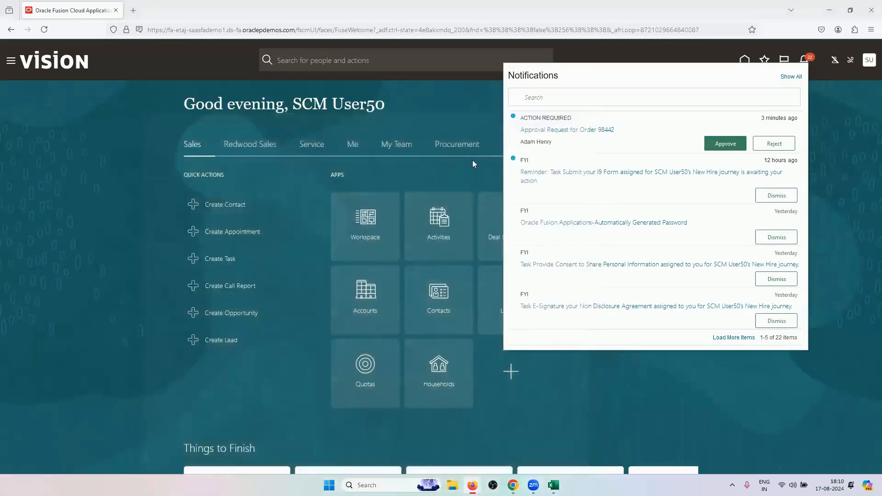
{"action": "left_click", "coordinate": [44, 29]}
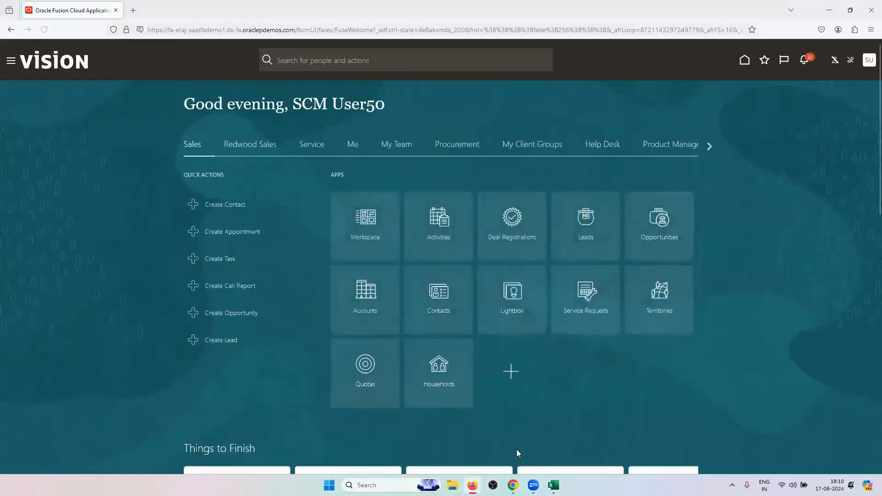
Switch order 98442, now Processing, to the fulfillment view and scroll fulfillment line 1-1 right
{"action": "left_click", "coordinate": [513, 485]}
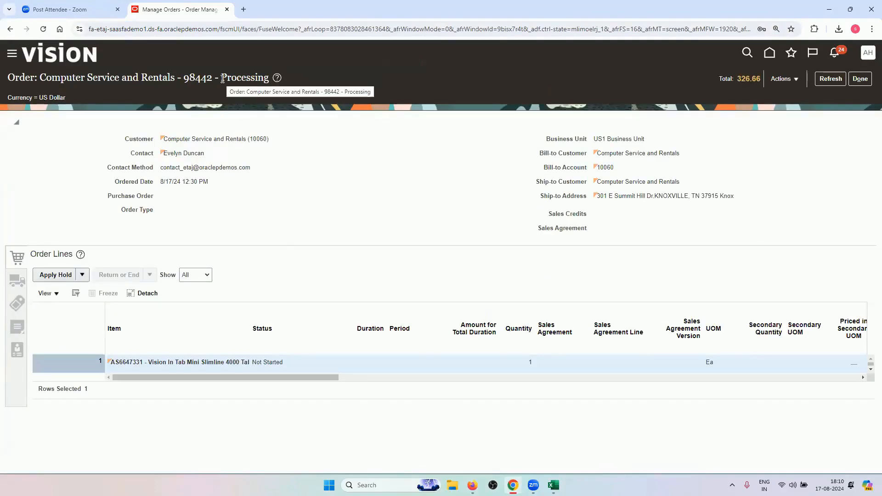
{"action": "left_click_drag", "start_coordinate": [222, 79], "coordinate": [269, 81]}
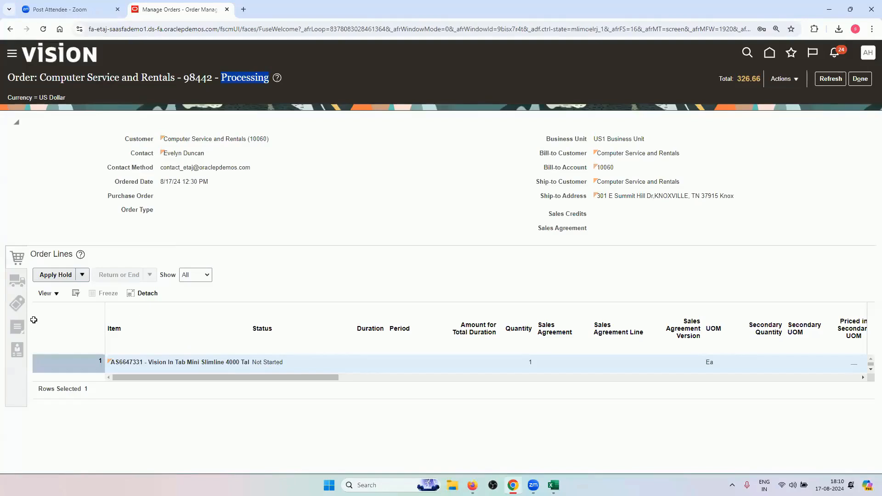
{"action": "left_click", "coordinate": [788, 83]}
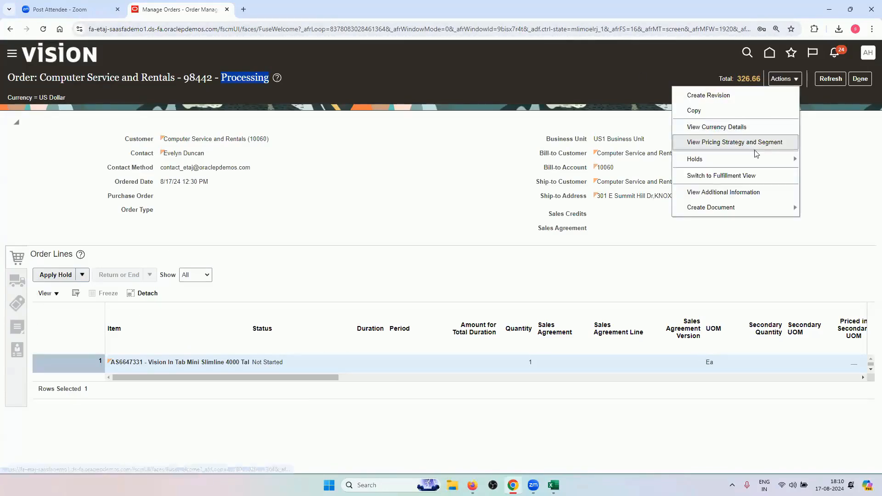
{"action": "left_click", "coordinate": [732, 175]}
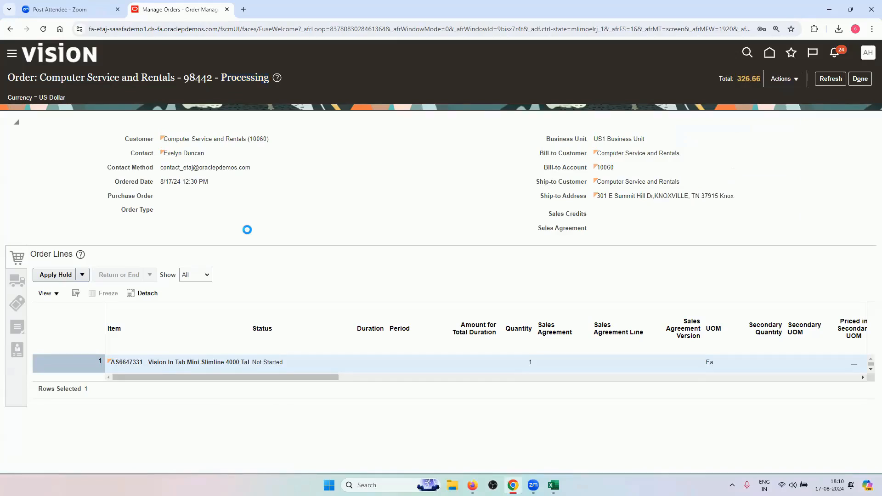
{"action": "left_click_drag", "start_coordinate": [311, 376], "coordinate": [469, 372]}
{"action": "left_click_drag", "start_coordinate": [385, 342], "coordinate": [498, 339]}
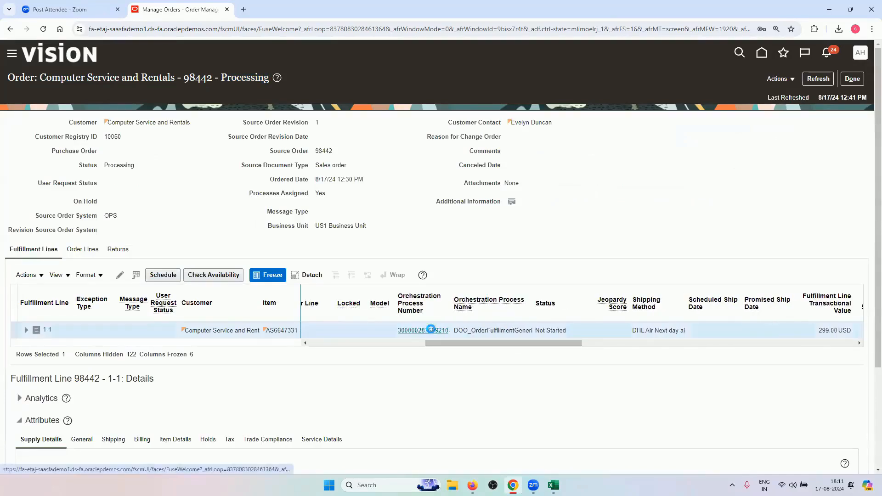
Open line 1-1's orchestration process and refresh until Schedule and Reserve show completed
{"action": "left_click", "coordinate": [431, 331]}
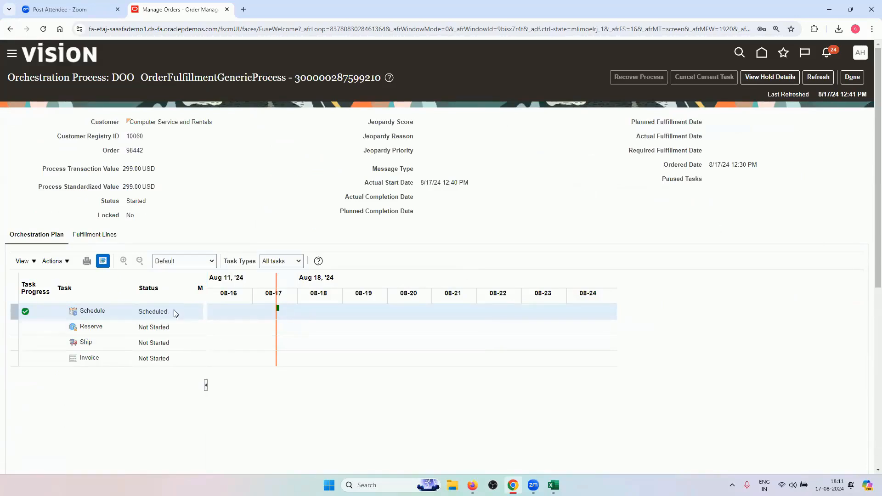
{"action": "left_click", "coordinate": [825, 76]}
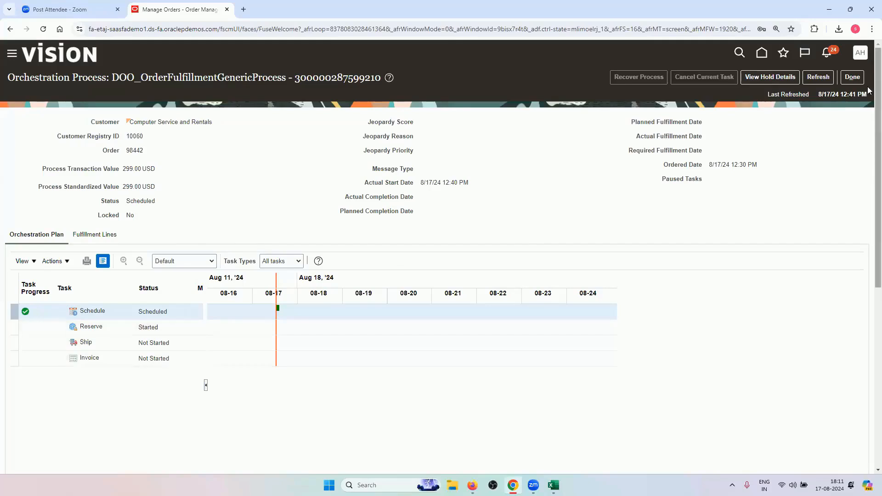
{"action": "left_click", "coordinate": [817, 82]}
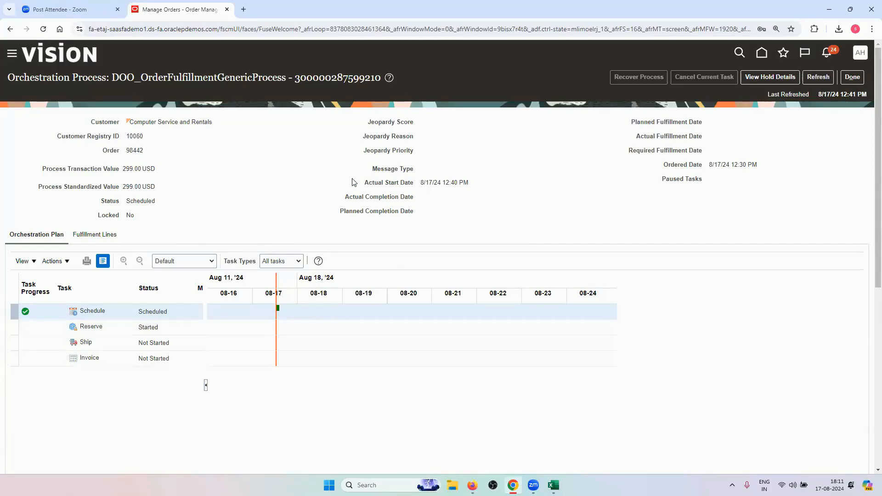
{"action": "left_click", "coordinate": [814, 75]}
On the Orchestration Cycle sheet, review the B24 pick-and-ship note and 3.Awaiting Shipping in B4
{"action": "left_click", "coordinate": [553, 485]}
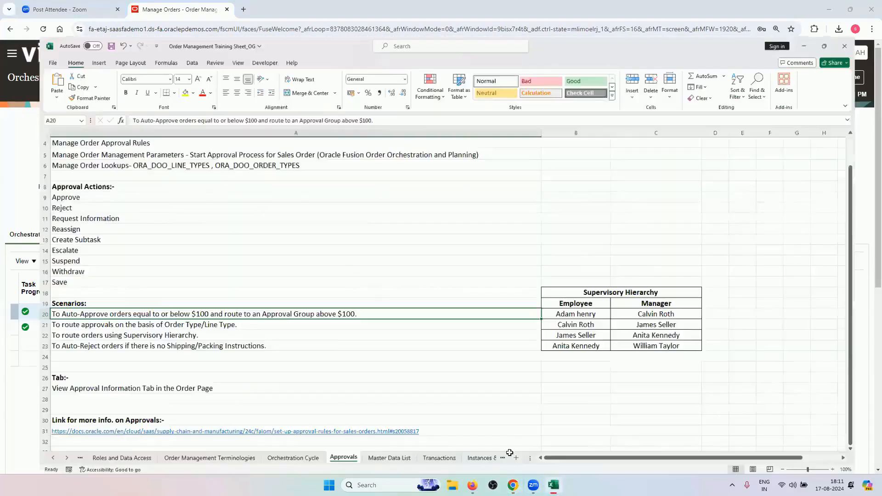
{"action": "left_click", "coordinate": [284, 457]}
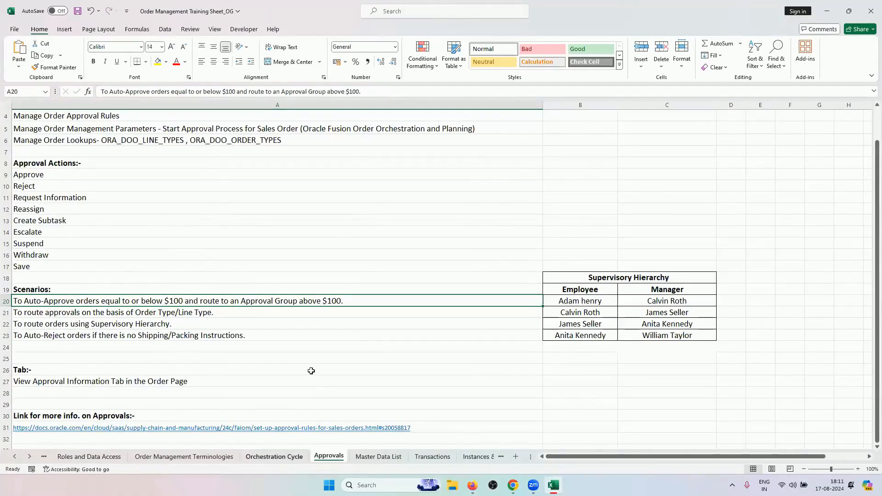
{"action": "left_click", "coordinate": [254, 312]}
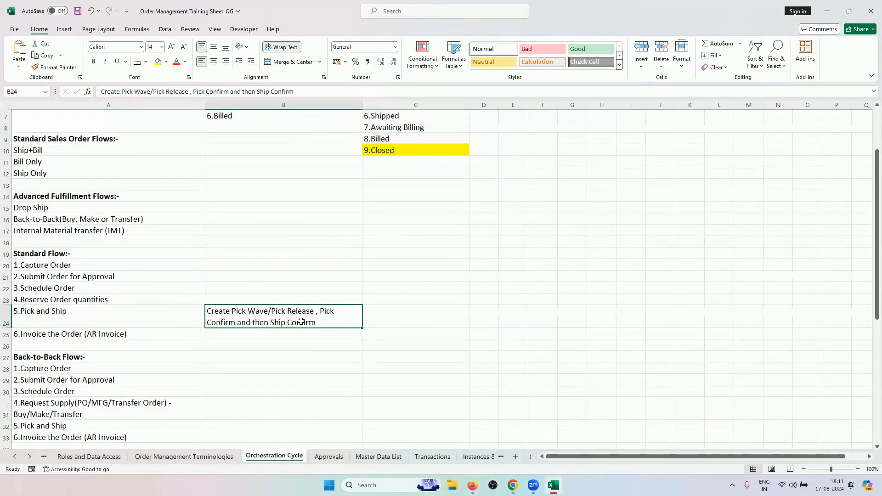
{"action": "double_click", "coordinate": [306, 322]}
{"action": "left_click_drag", "start_coordinate": [324, 325], "coordinate": [193, 309]}
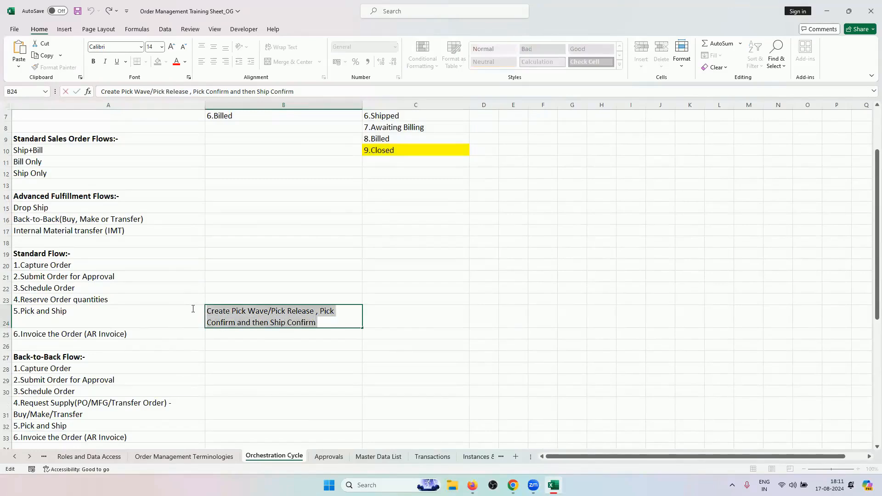
{"action": "scroll", "coordinate": [251, 206], "scroll_direction": "up", "scroll_amount": 2}
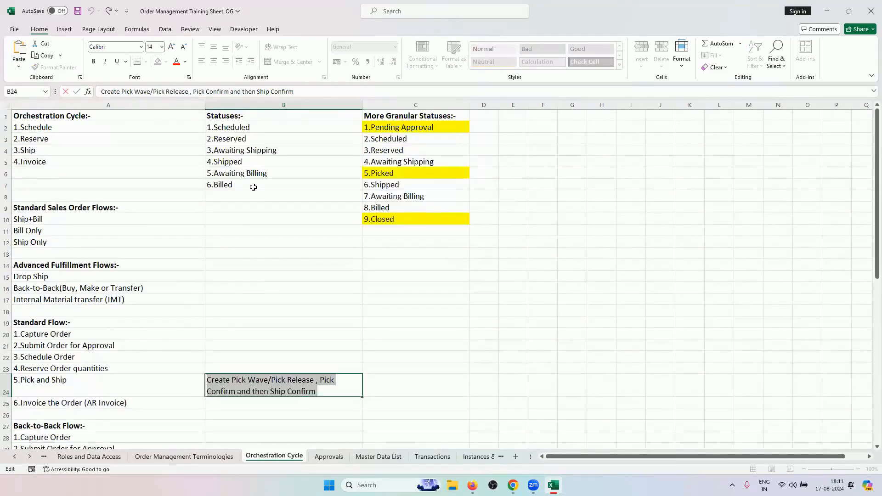
{"action": "left_click", "coordinate": [257, 155]}
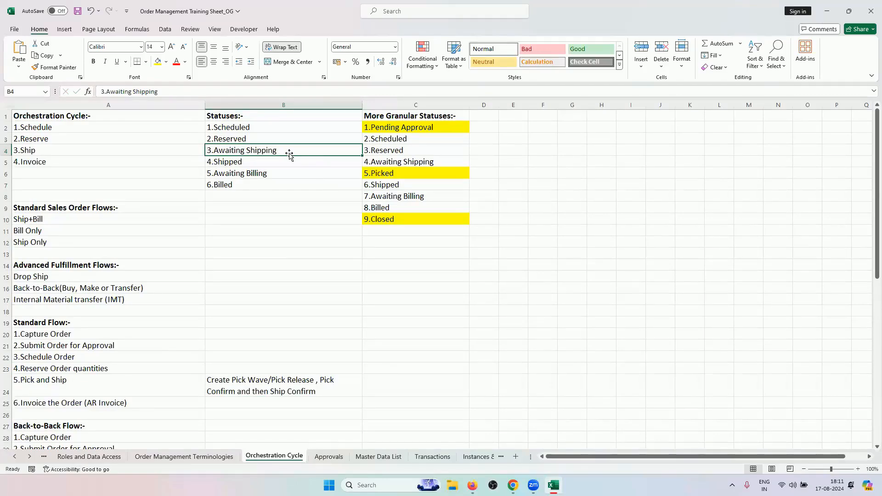
Select the shipment status update entries and 5.Picked, then return to the orchestration process
{"action": "scroll", "coordinate": [162, 316], "scroll_direction": "down", "scroll_amount": 5}
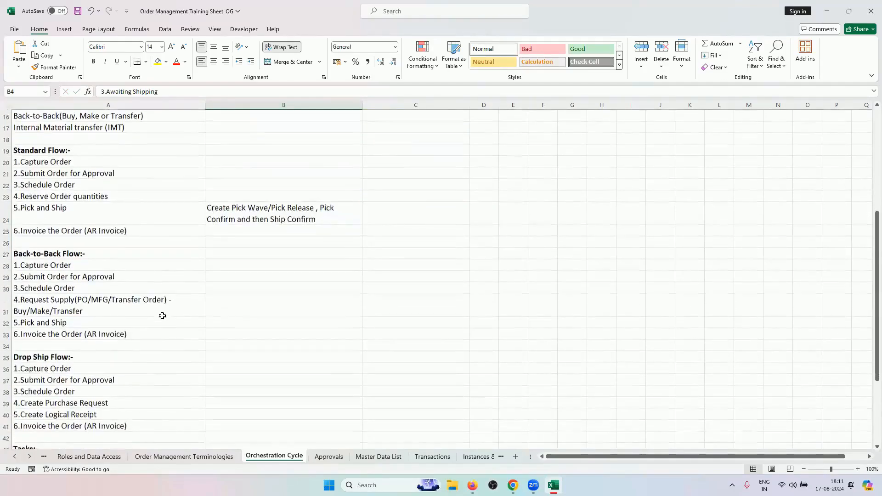
{"action": "scroll", "coordinate": [162, 315], "scroll_direction": "down", "scroll_amount": 3}
{"action": "left_click", "coordinate": [118, 410]}
{"action": "left_click", "coordinate": [116, 404]}
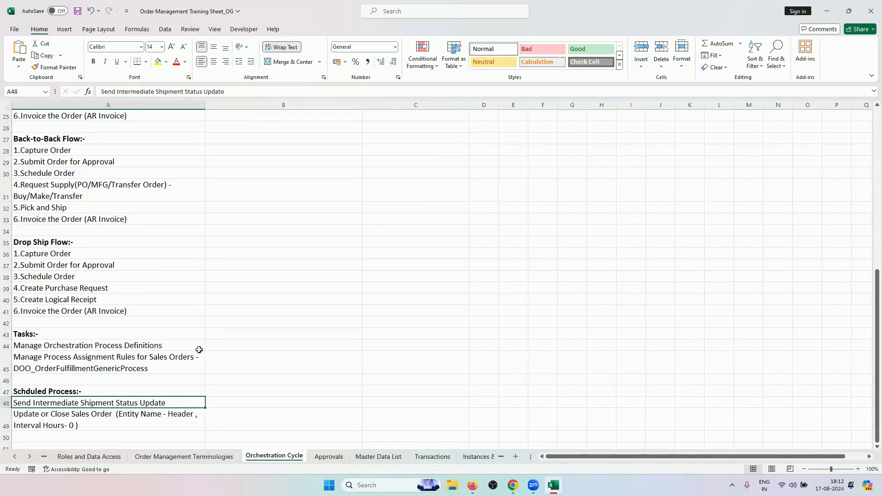
{"action": "scroll", "coordinate": [319, 309], "scroll_direction": "up", "scroll_amount": 8}
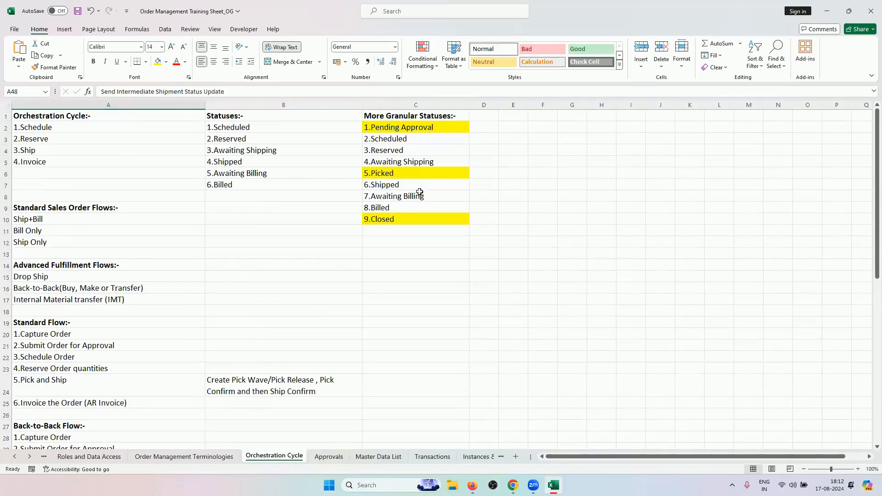
{"action": "left_click", "coordinate": [408, 173]}
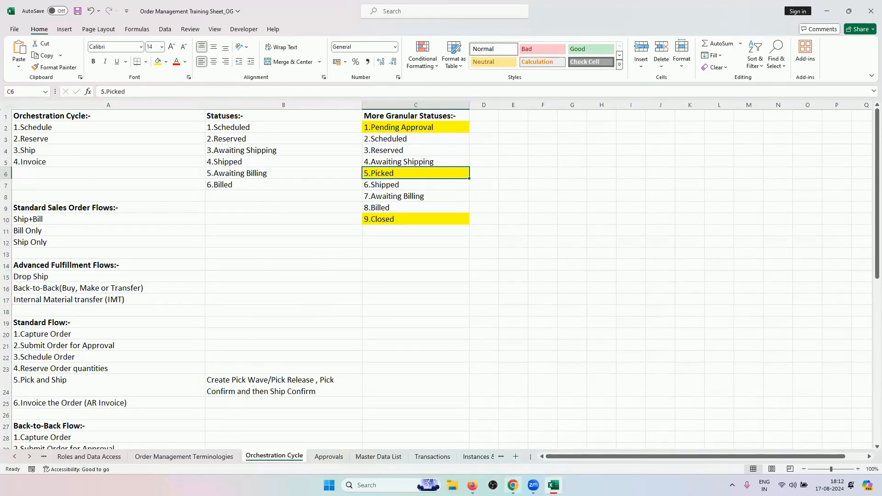
{"action": "left_click", "coordinate": [512, 485]}
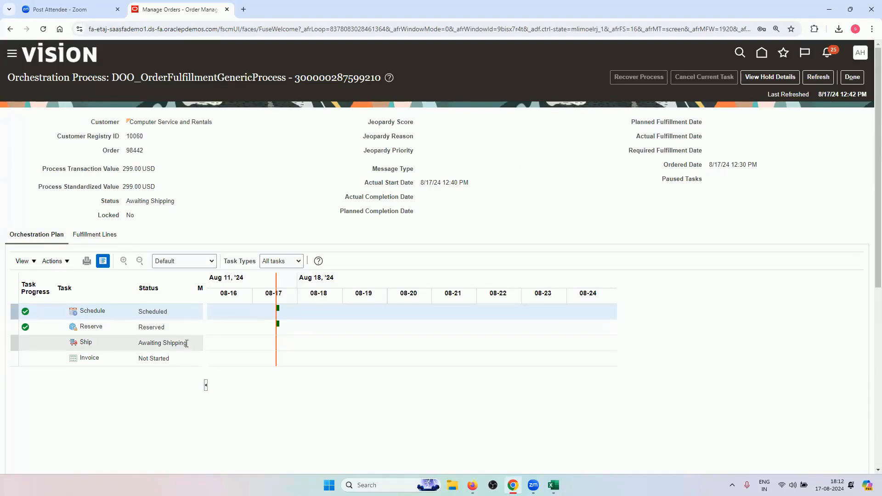
Duplicate the Manage Orders tab and open Supply Chain Execution > Inventory Management there
{"action": "right_click", "coordinate": [193, 8]}
{"action": "left_click", "coordinate": [238, 86]}
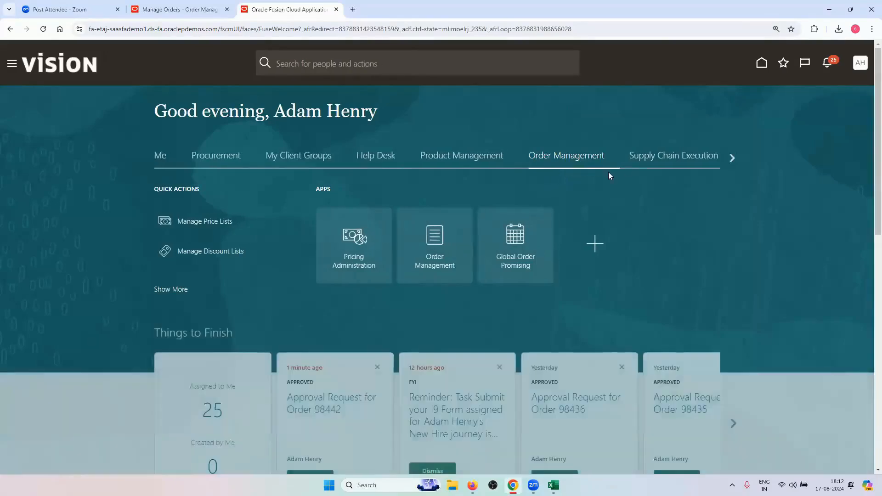
{"action": "left_click", "coordinate": [660, 158]}
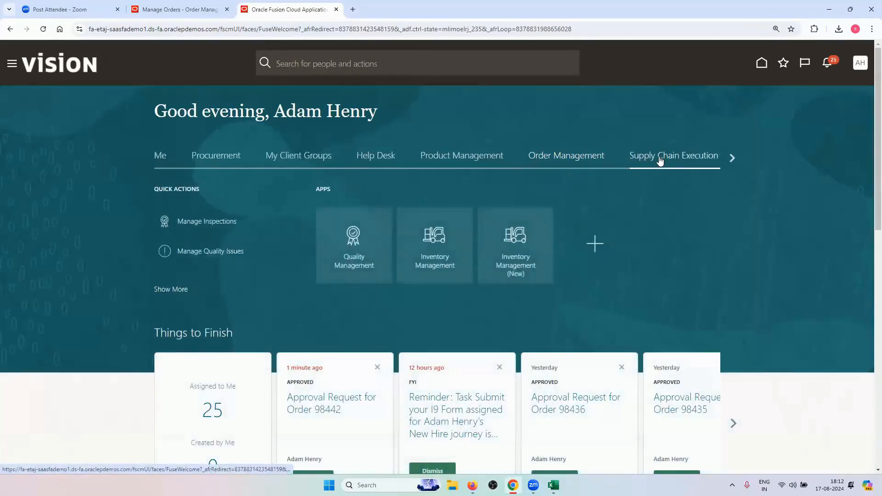
{"action": "left_click", "coordinate": [459, 248]}
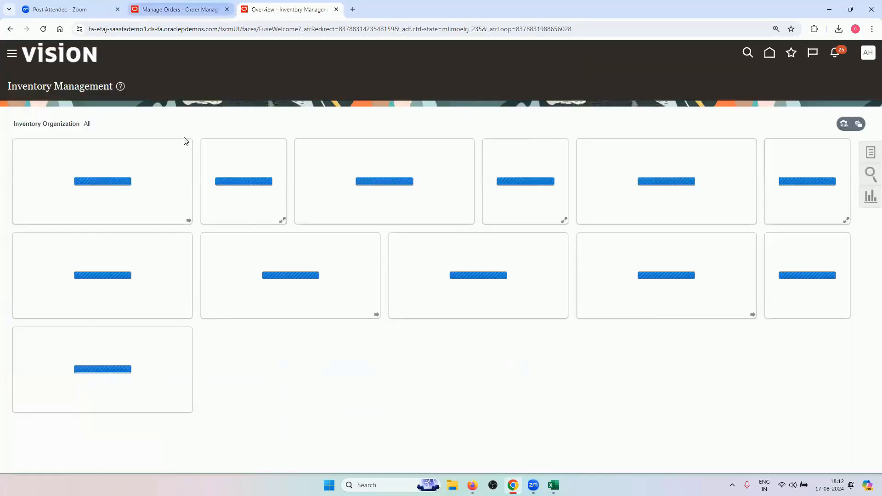
Move between the order tab and the new tab until the Inventory Management overview loads
{"action": "left_click", "coordinate": [183, 9]}
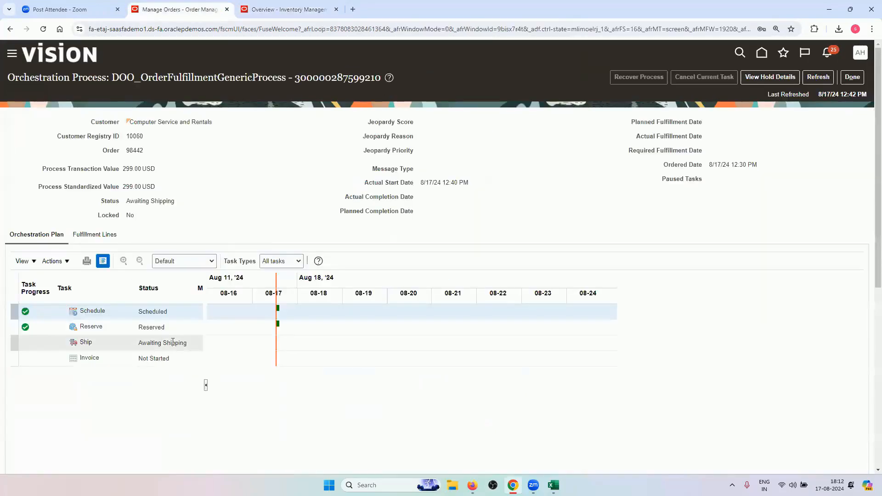
{"action": "left_click", "coordinate": [285, 6]}
{"action": "left_click", "coordinate": [145, 9]}
{"action": "left_click", "coordinate": [285, 10]}
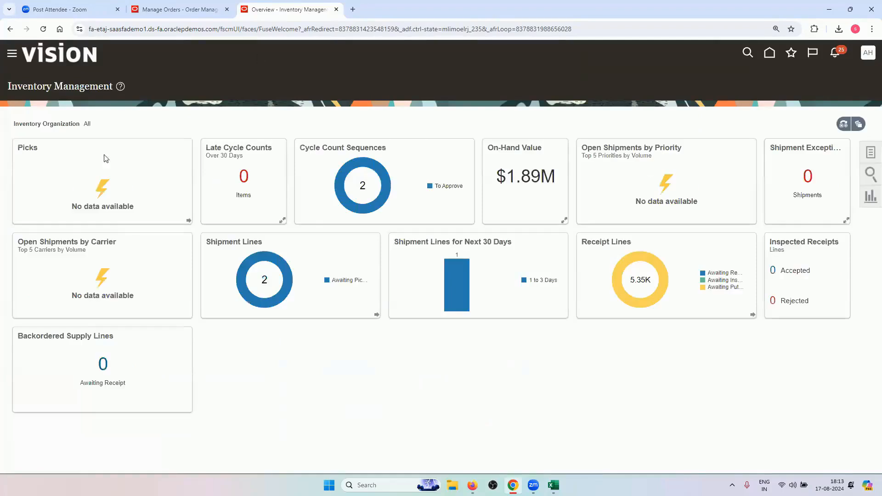
Start a new pick wave with release rule 002-Man. Pick Conf and Order Type Sales order
{"action": "left_click", "coordinate": [871, 154]}
{"action": "left_click", "coordinate": [791, 77]}
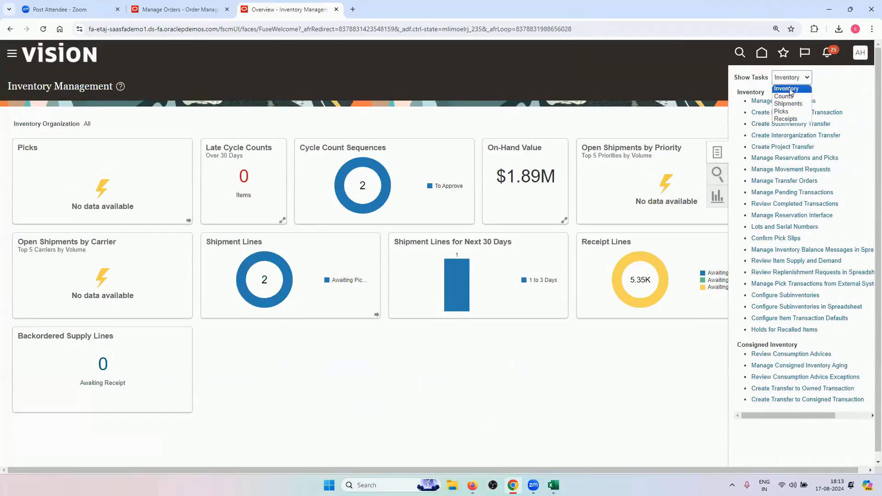
{"action": "left_click", "coordinate": [790, 114]}
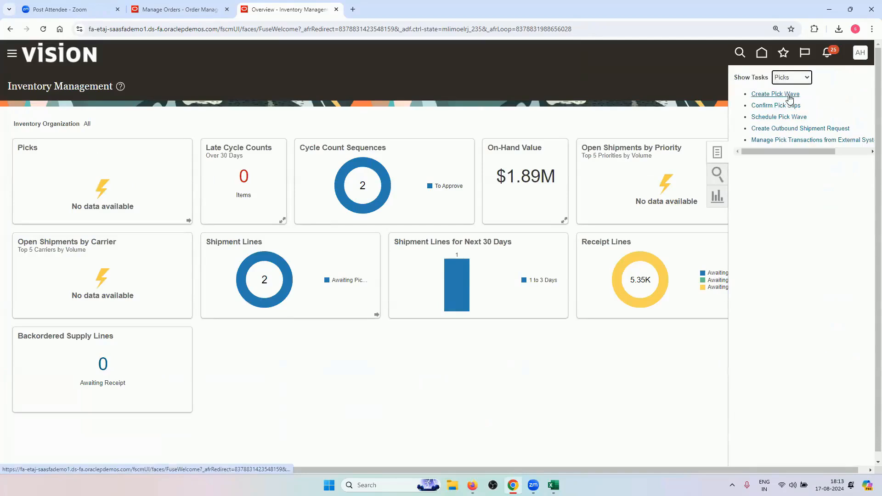
{"action": "left_click", "coordinate": [789, 95]}
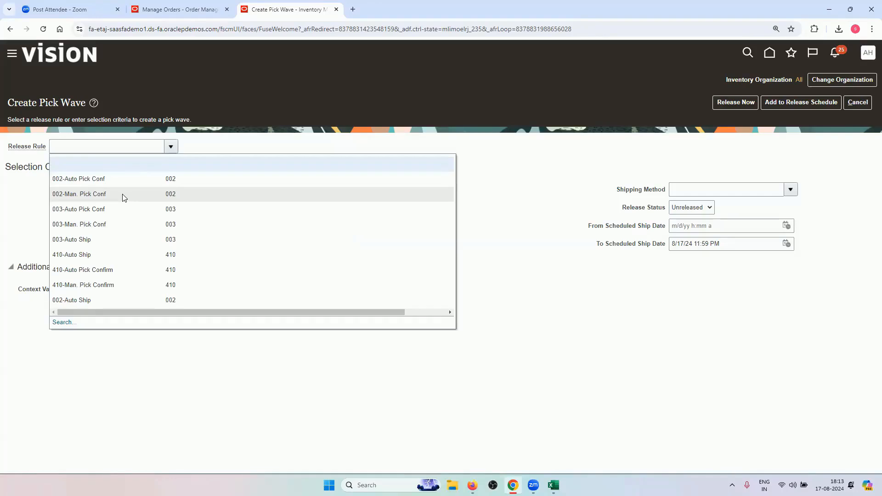
{"action": "left_click", "coordinate": [124, 197]}
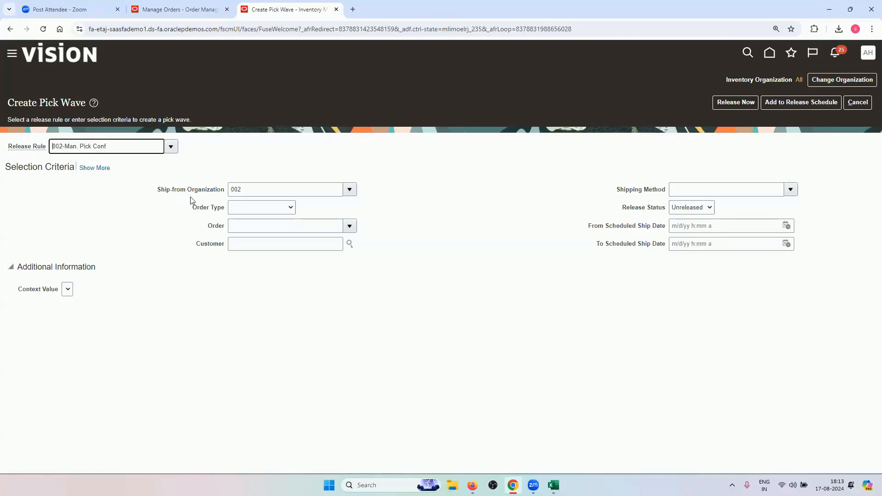
{"action": "left_click", "coordinate": [256, 208]}
{"action": "left_click", "coordinate": [260, 233]}
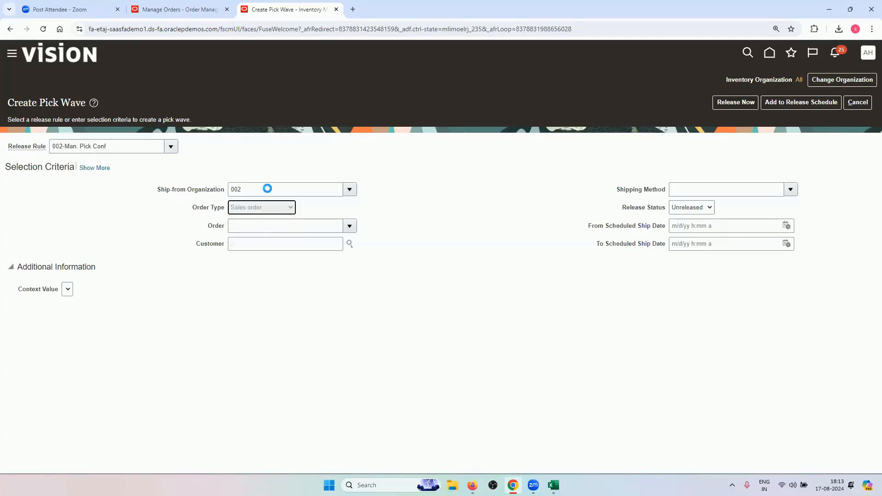
Copy order number 98442 into the Order field and release the pick wave now
{"action": "left_click", "coordinate": [202, 8]}
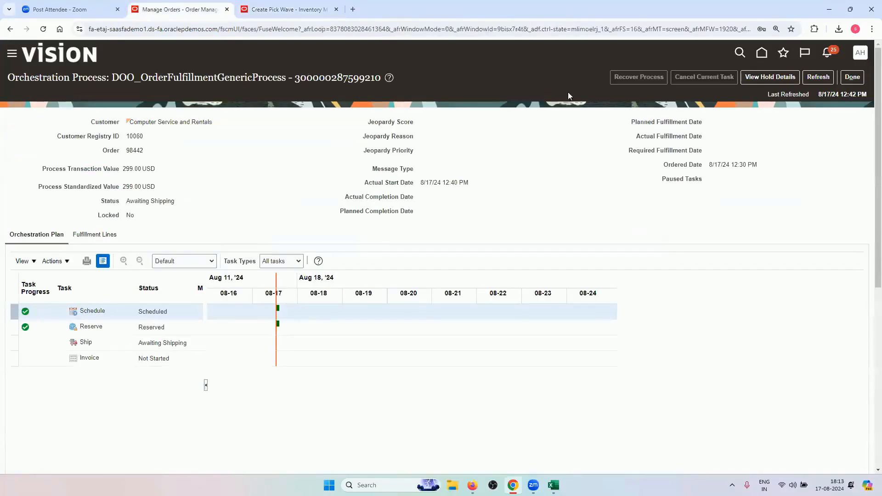
{"action": "double_click", "coordinate": [134, 150]}
{"action": "right_click", "coordinate": [137, 150]}
{"action": "left_click", "coordinate": [147, 159]}
{"action": "left_click", "coordinate": [262, 5]}
{"action": "left_click", "coordinate": [245, 225]}
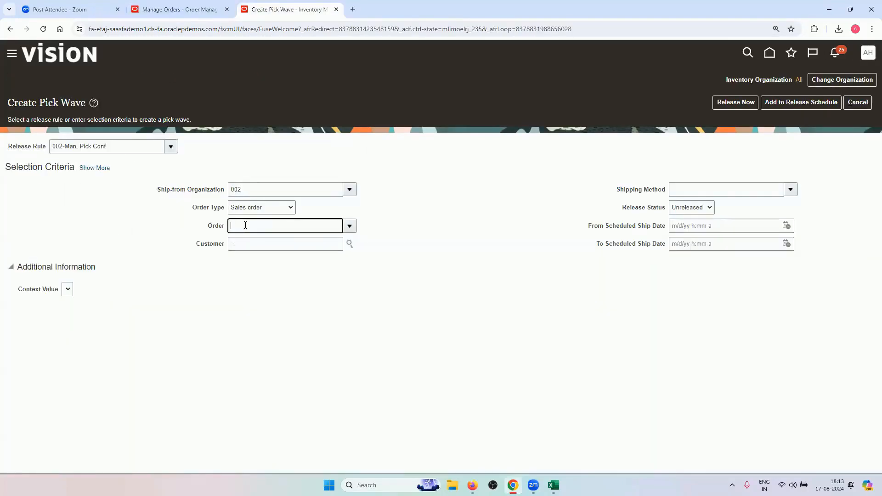
{"action": "key", "text": "Tab"}
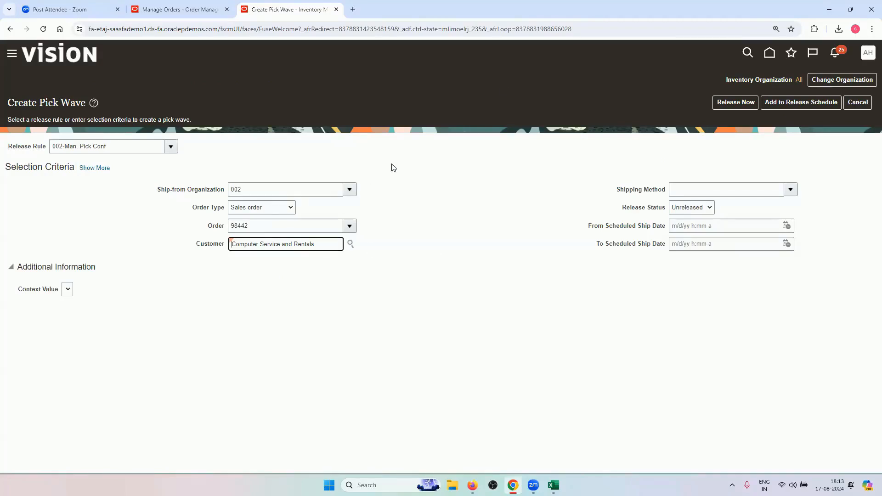
{"action": "left_click", "coordinate": [735, 102]}
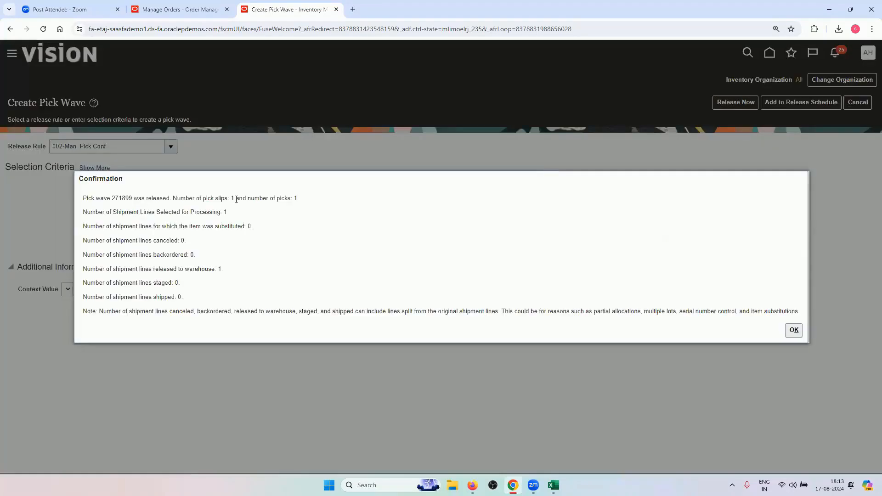
{"action": "left_click", "coordinate": [794, 330]}
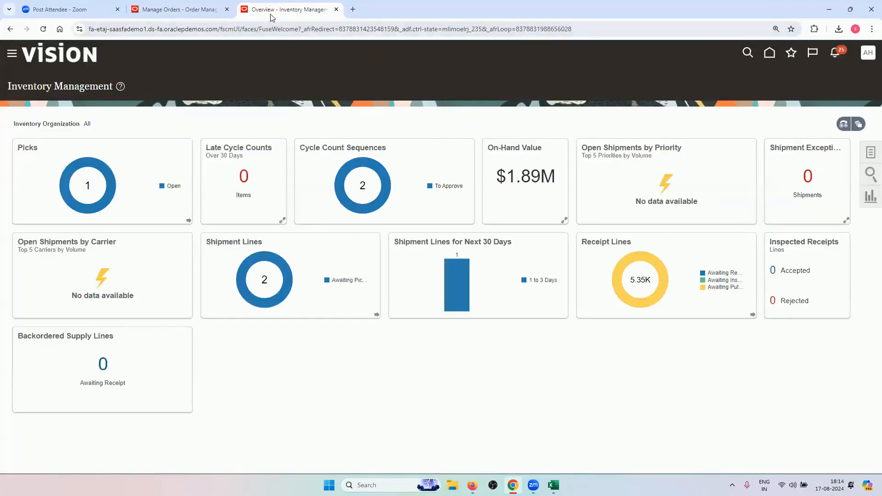
Duplicate the Inventory Management tab and open Tools > Scheduled Processes in it
{"action": "right_click", "coordinate": [278, 7]}
{"action": "left_click", "coordinate": [308, 83]}
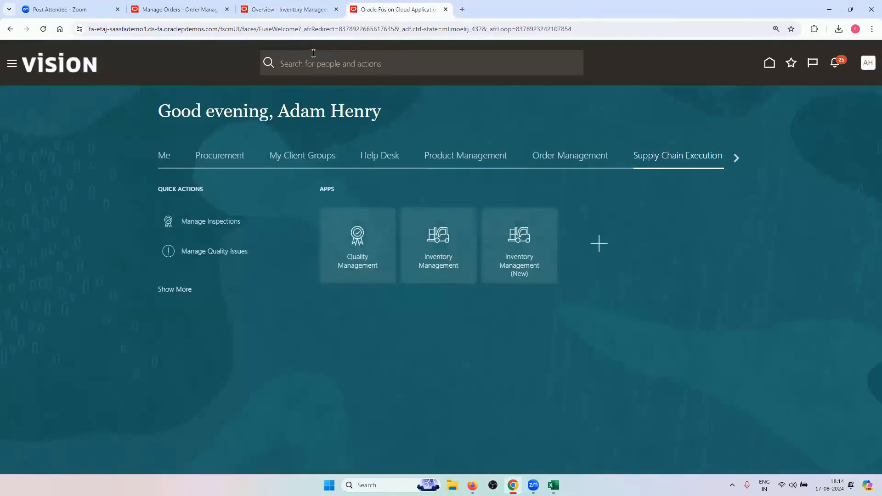
{"action": "left_click", "coordinate": [12, 64]}
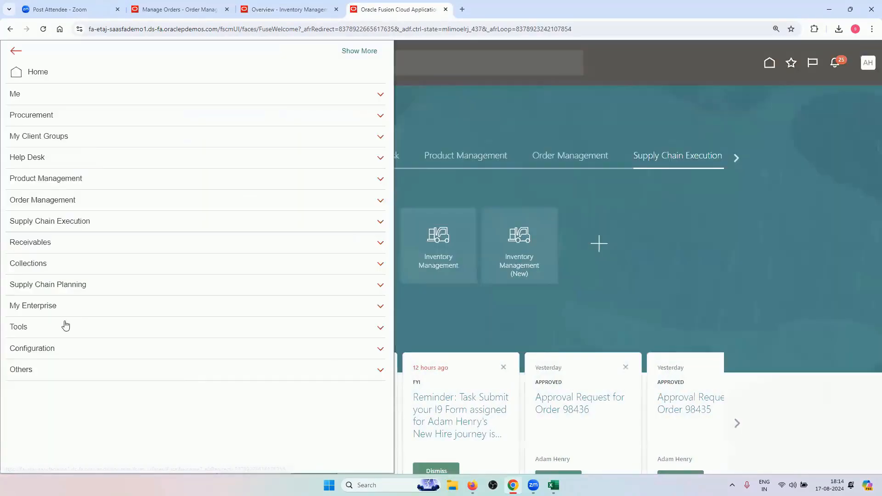
{"action": "left_click", "coordinate": [66, 325]}
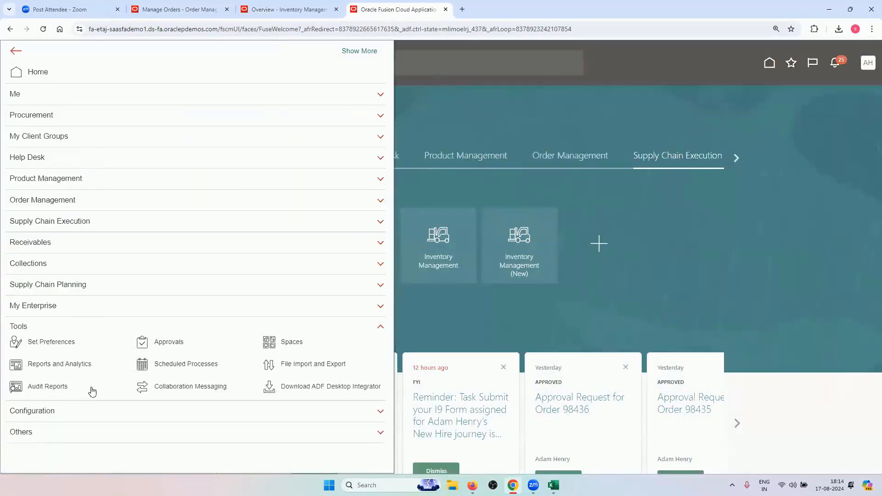
{"action": "left_click", "coordinate": [188, 366]}
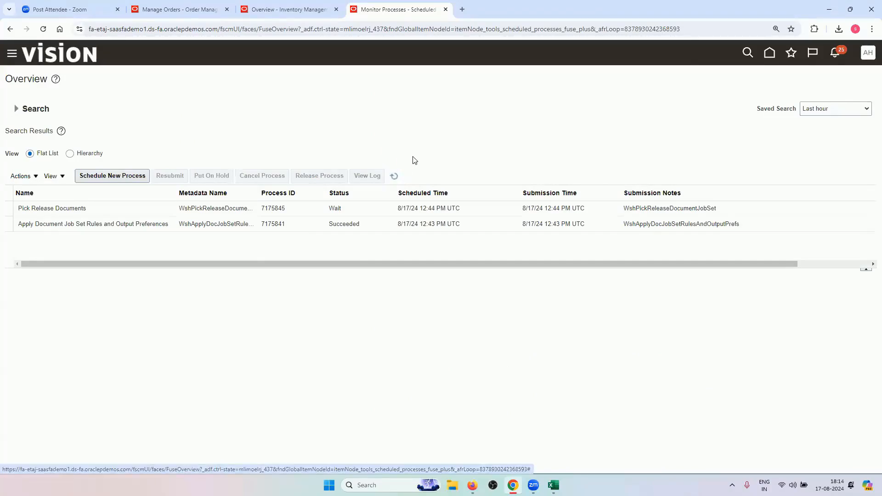
Refresh until the pick release jobs succeed, then open the Print Pick Slip Report details
{"action": "left_click", "coordinate": [394, 176]}
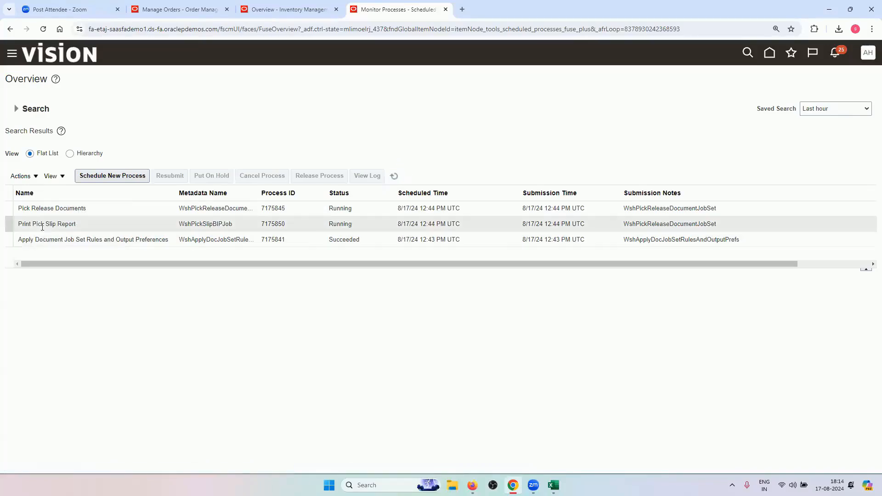
{"action": "left_click", "coordinate": [395, 176]}
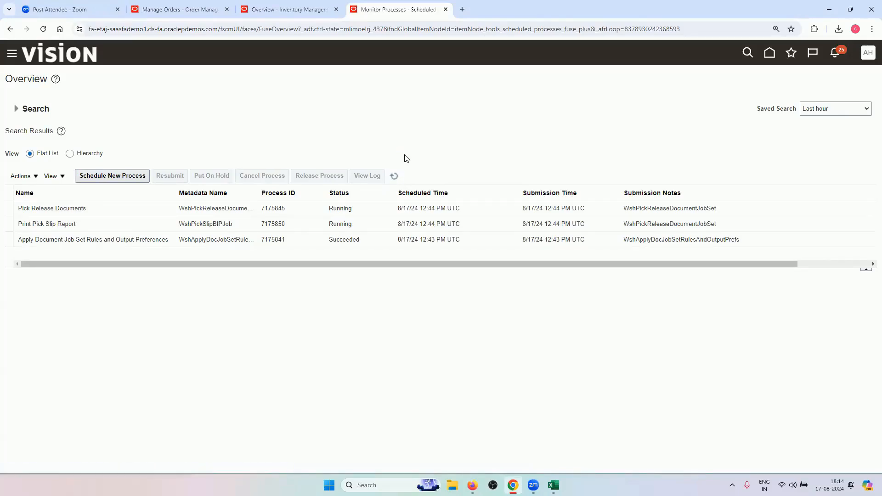
{"action": "left_click", "coordinate": [395, 176]}
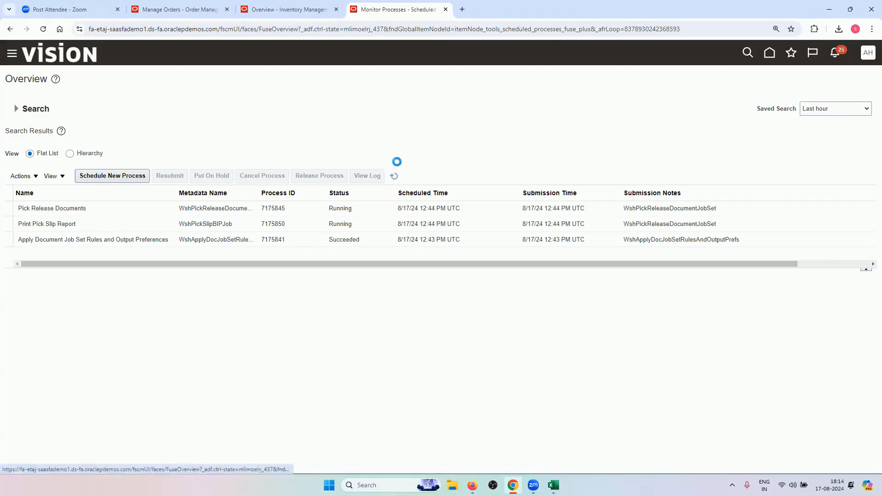
{"action": "left_click", "coordinate": [152, 229]}
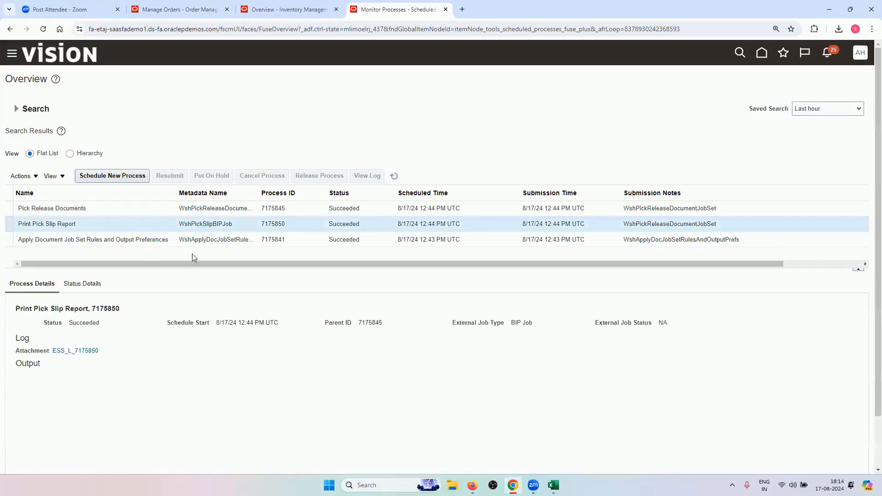
Export the pick slip report as a PDF and open the downloaded file
{"action": "scroll", "coordinate": [189, 354], "scroll_direction": "down", "scroll_amount": 1}
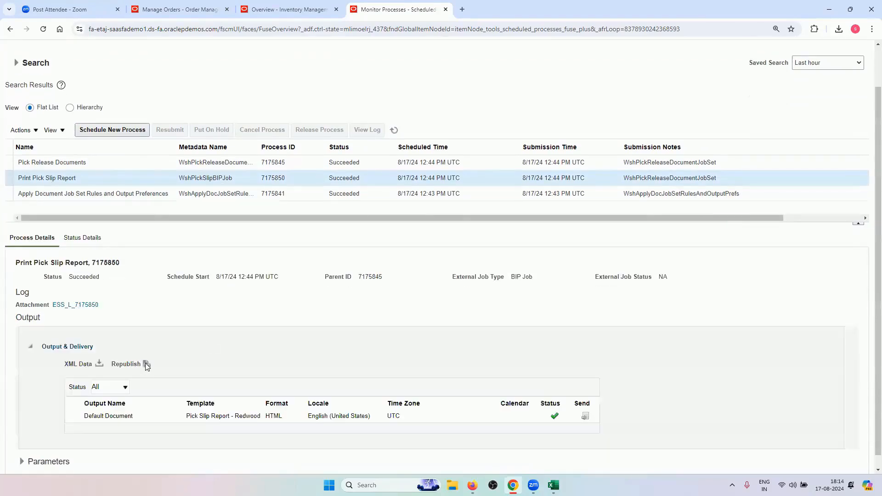
{"action": "left_click", "coordinate": [146, 364]}
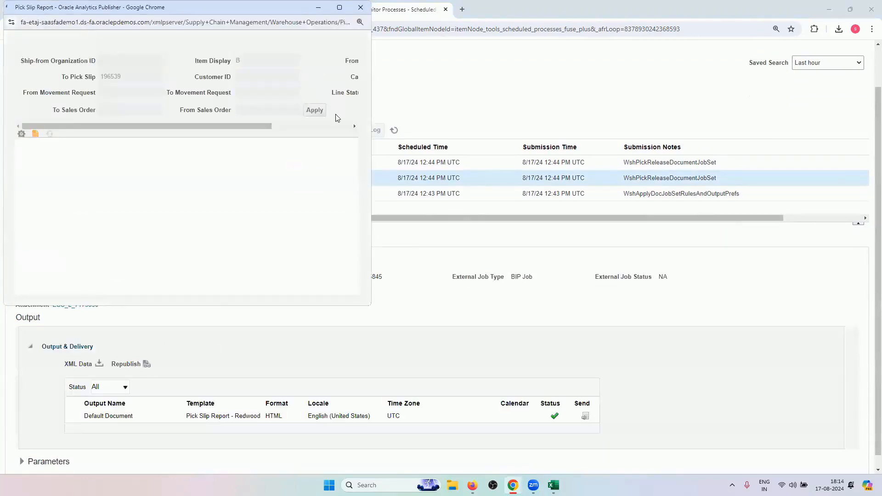
{"action": "left_click", "coordinate": [334, 141]}
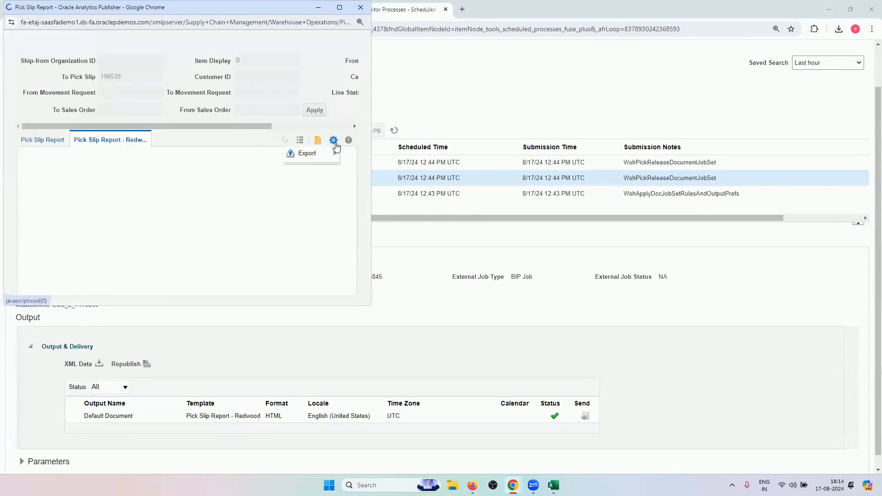
{"action": "mouse_move", "coordinate": [316, 160]}
{"action": "left_click", "coordinate": [260, 173]}
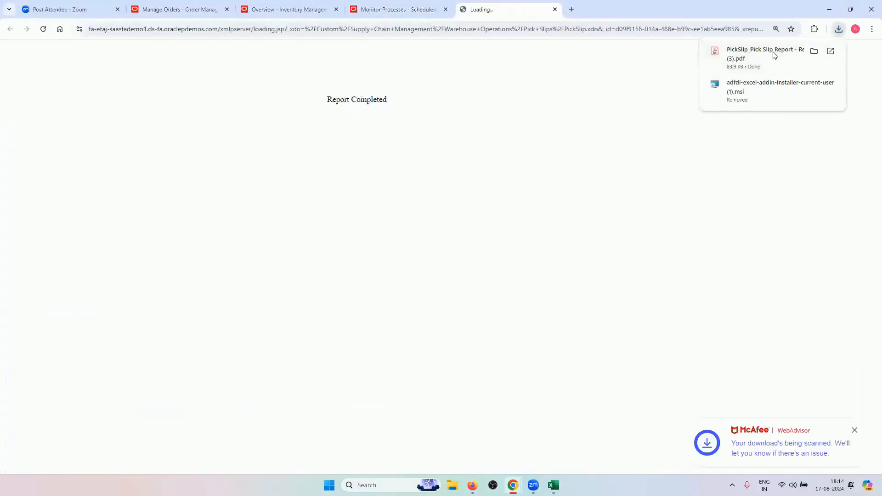
{"action": "left_click", "coordinate": [770, 55]}
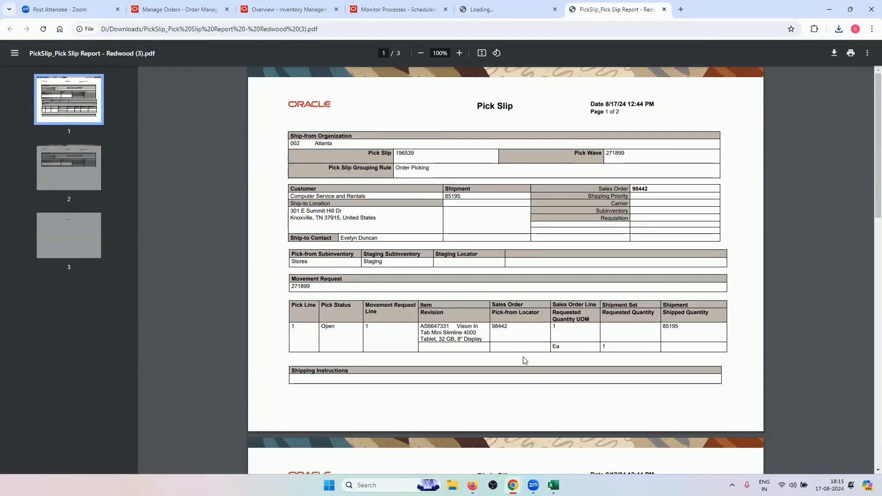
Scroll through the pick slip PDF, then return to the Inventory Management overview
{"action": "scroll", "coordinate": [525, 361], "scroll_direction": "down", "scroll_amount": 4}
{"action": "scroll", "coordinate": [522, 360], "scroll_direction": "down", "scroll_amount": 1}
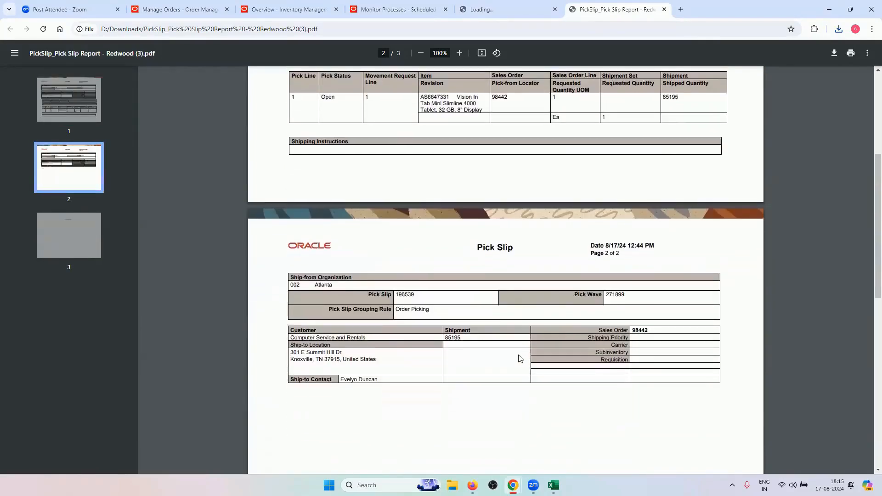
{"action": "scroll", "coordinate": [519, 359], "scroll_direction": "down", "scroll_amount": 5}
{"action": "left_click", "coordinate": [309, 7]}
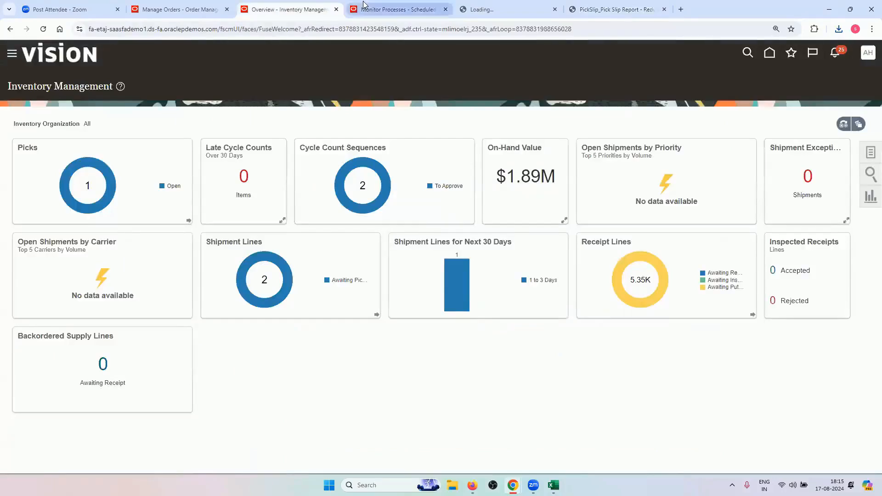
{"action": "left_click", "coordinate": [363, 6]}
{"action": "left_click", "coordinate": [294, 8]}
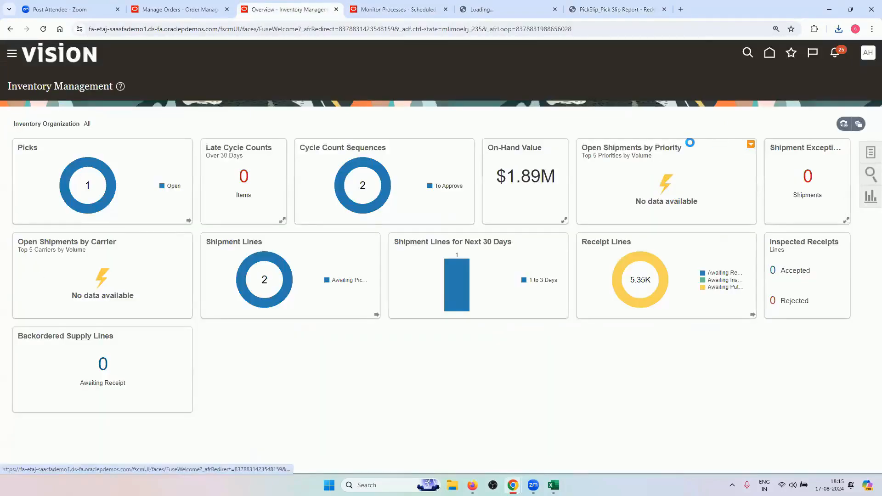
Check the workbook's Pick and Ship note, close the pick slip window, and bring Inventory Management forward
{"action": "left_click", "coordinate": [553, 485]}
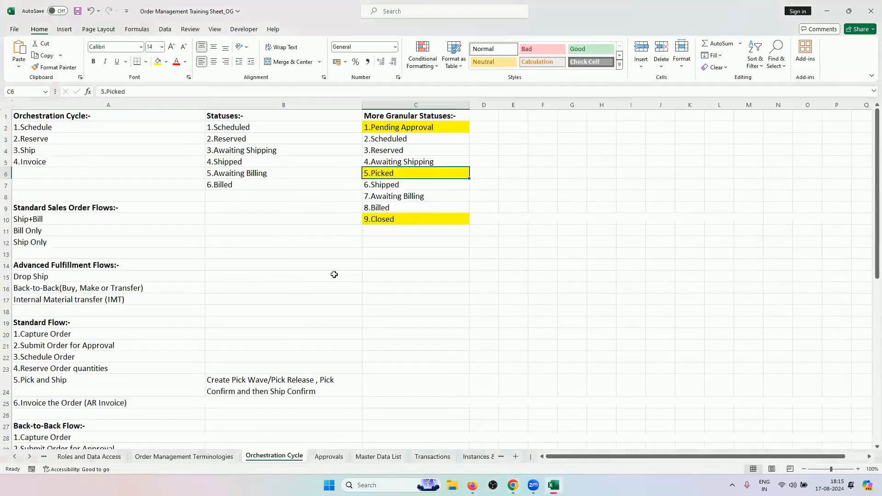
{"action": "left_click", "coordinate": [332, 380]}
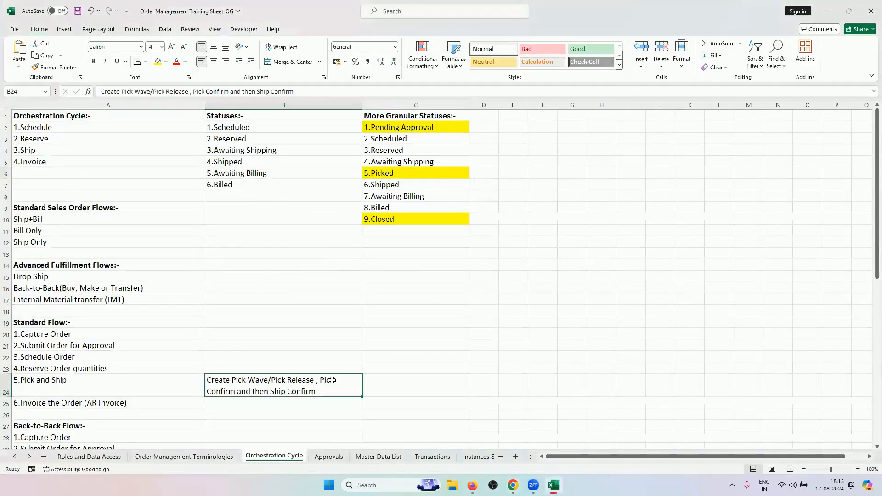
{"action": "left_click", "coordinate": [513, 483]}
{"action": "left_click", "coordinate": [587, 407]}
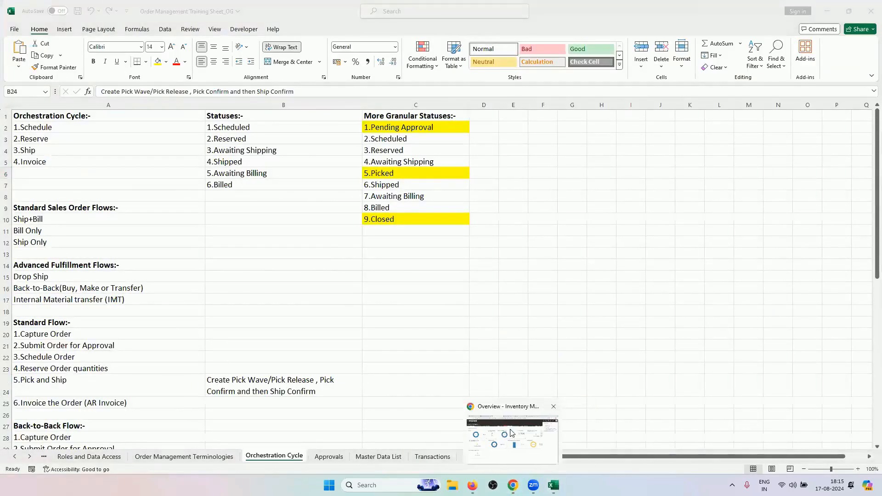
{"action": "left_click", "coordinate": [510, 435]}
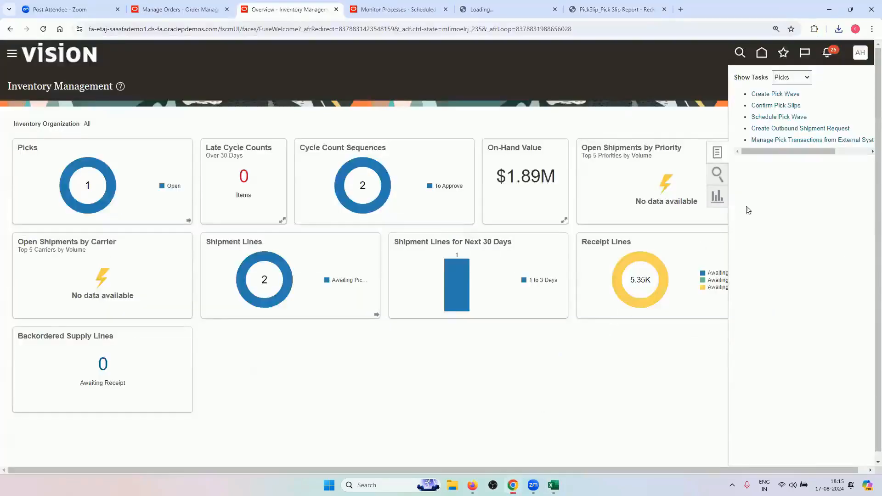
Open Confirm Pick Slips and clear the Due Date filter
{"action": "left_click", "coordinate": [777, 106]}
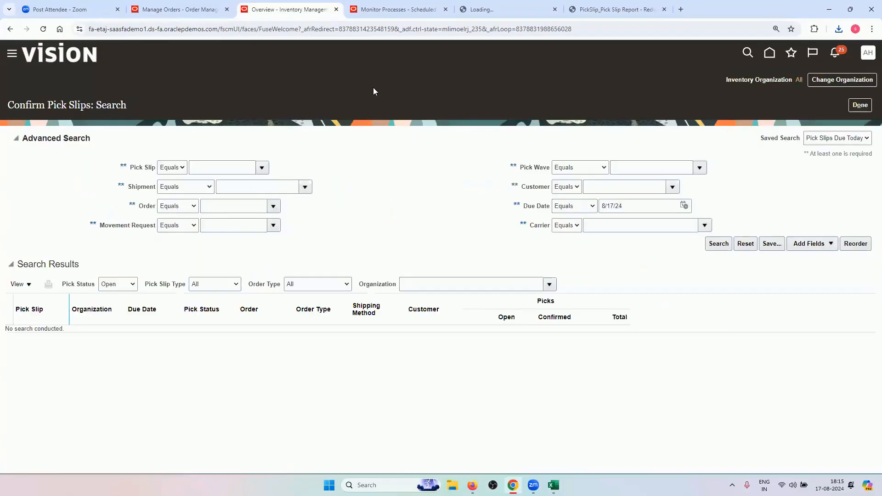
{"action": "triple_click", "coordinate": [618, 206]}
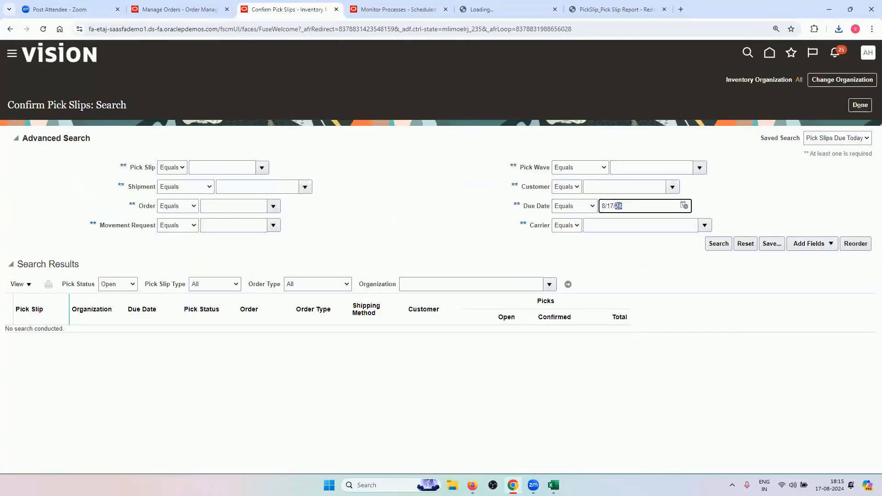
{"action": "key", "text": "BackSpace"}
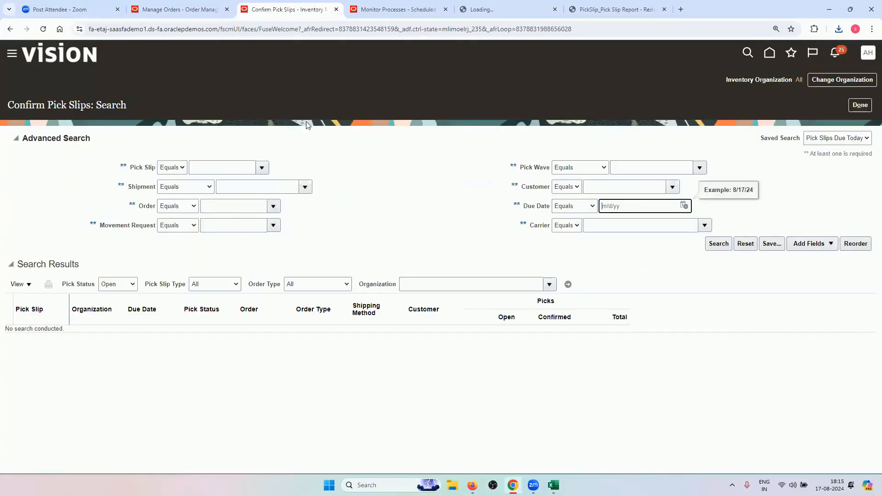
Search pick slips by order 98442 and open the resulting pick slip 196539
{"action": "left_click", "coordinate": [182, 8]}
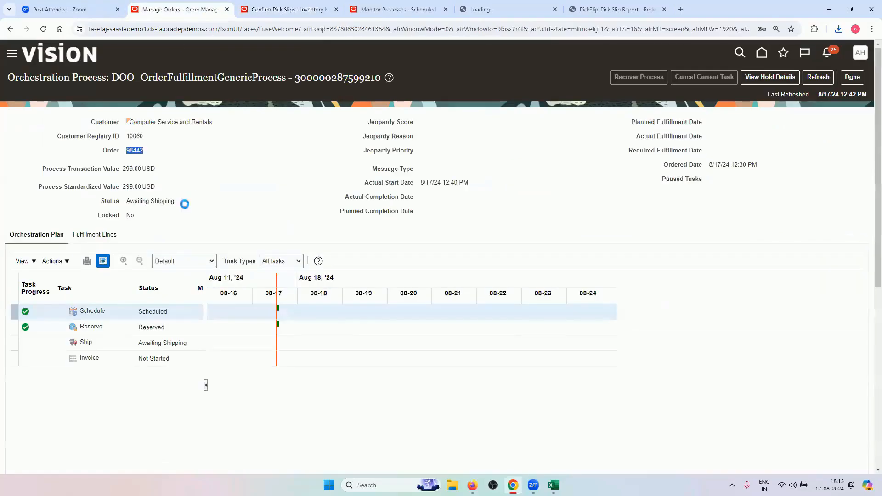
{"action": "right_click", "coordinate": [136, 158]}
{"action": "left_click", "coordinate": [139, 163]}
{"action": "left_click", "coordinate": [288, 9]}
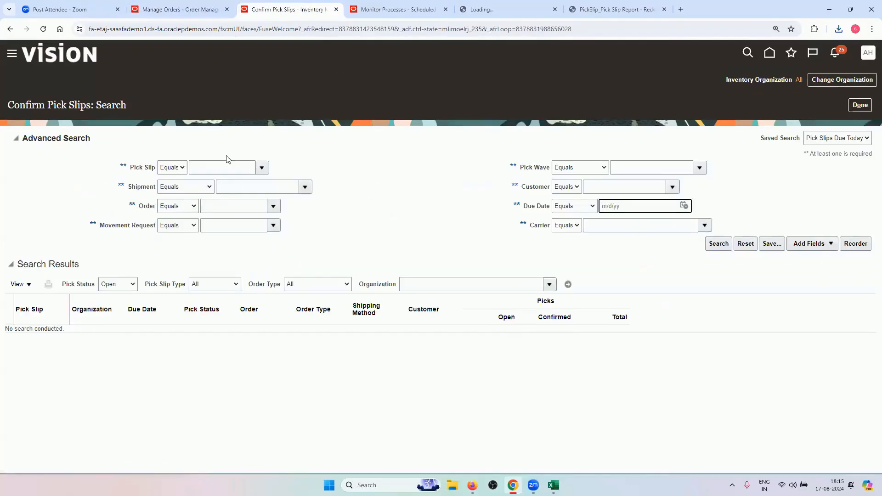
{"action": "left_click", "coordinate": [226, 207]}
{"action": "key", "text": "ctrl+v"}
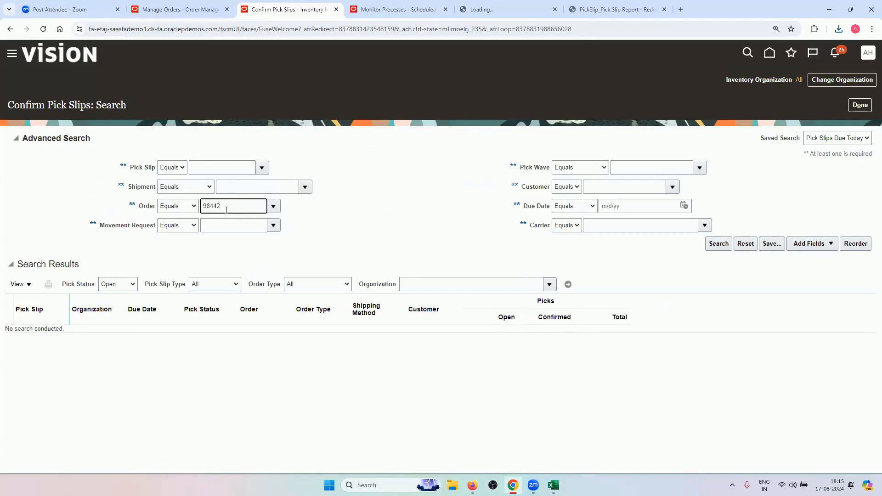
{"action": "key", "text": "Tab"}
{"action": "left_click", "coordinate": [707, 247]}
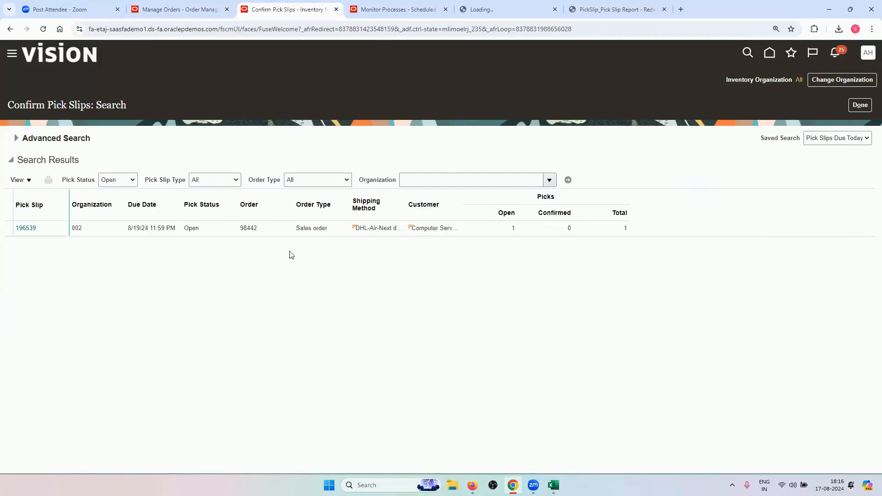
{"action": "left_click", "coordinate": [285, 229]}
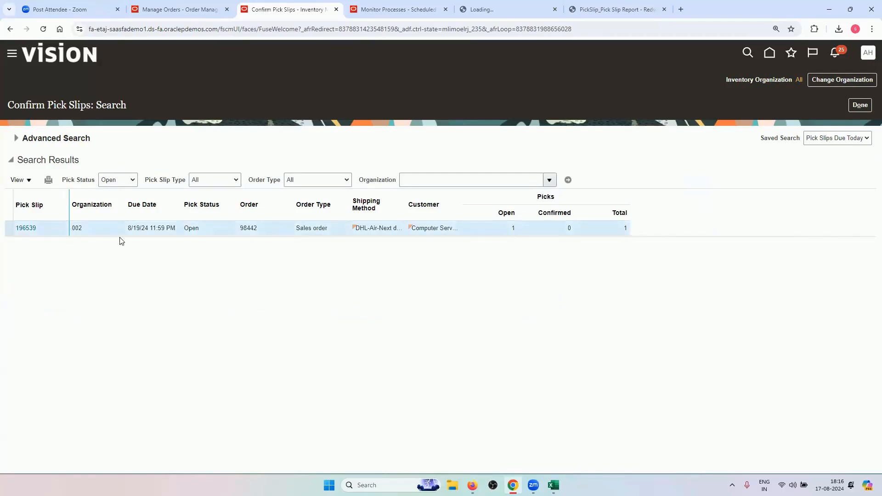
{"action": "left_click", "coordinate": [27, 228]}
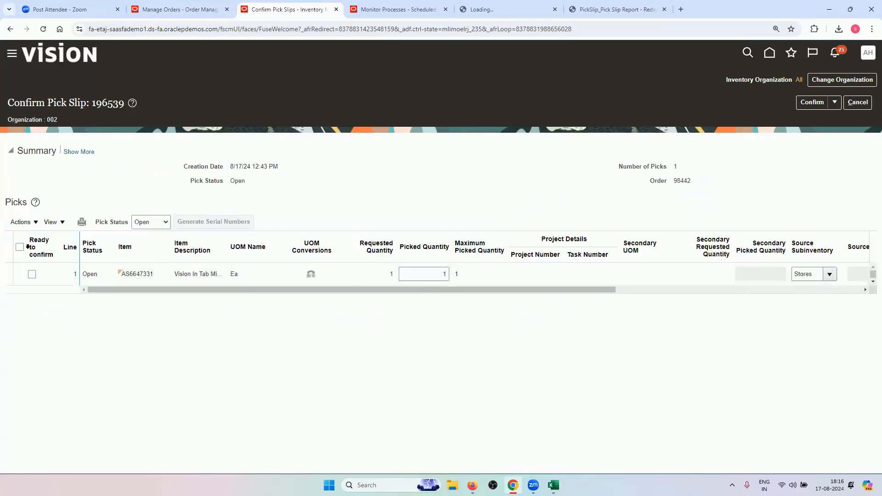
Mark the pick on slip 196539 ready to confirm, then choose Confirm and Go to Ship Confirm
{"action": "left_click", "coordinate": [20, 246]}
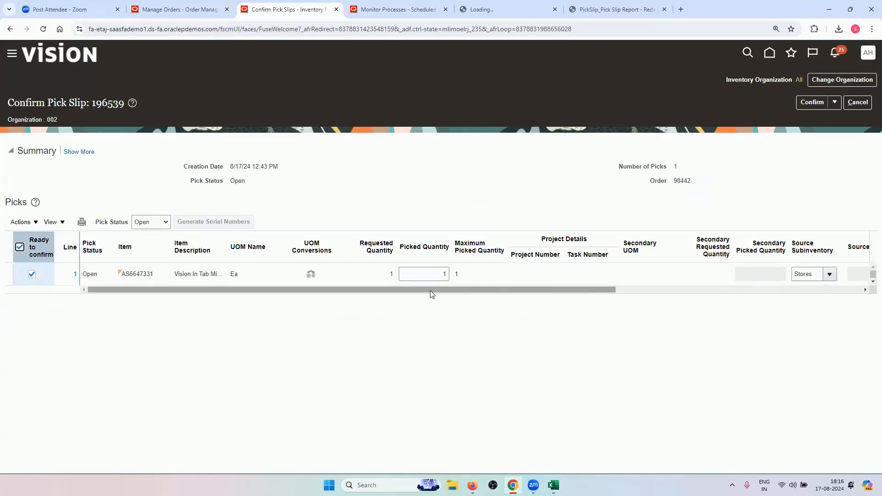
{"action": "left_click_drag", "start_coordinate": [433, 287], "coordinate": [728, 296]}
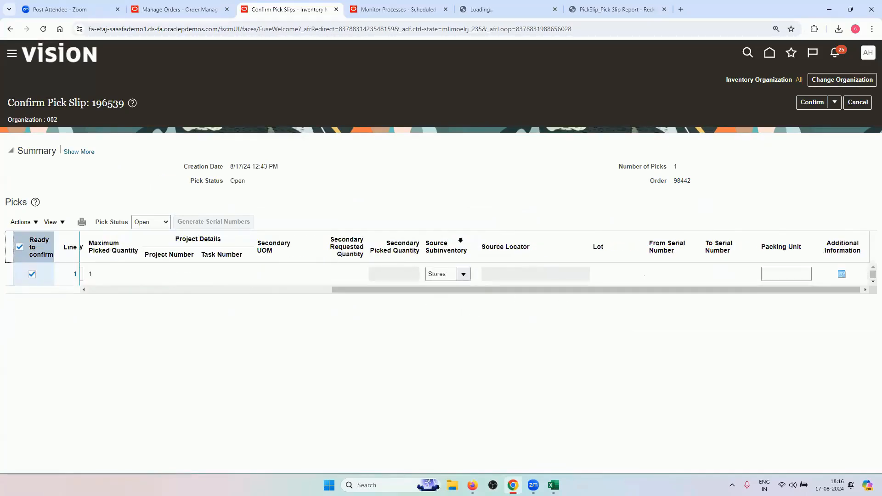
{"action": "left_click_drag", "start_coordinate": [515, 292], "coordinate": [239, 337]}
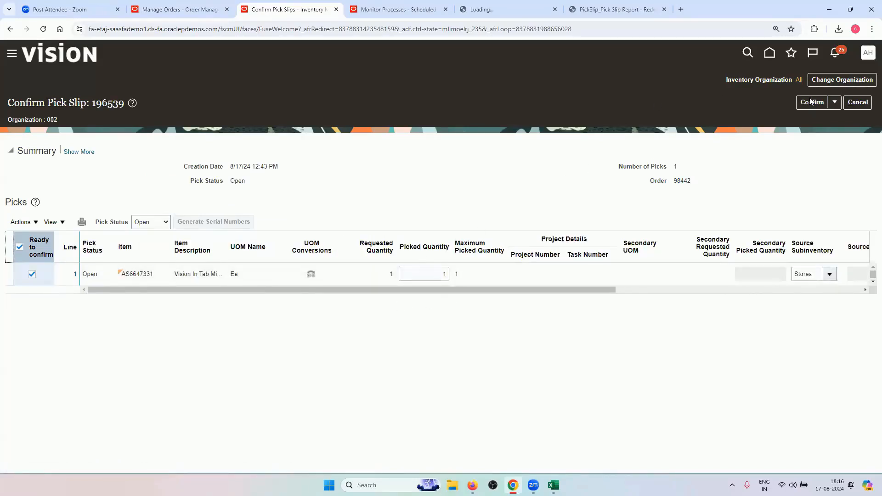
{"action": "left_click", "coordinate": [834, 102]}
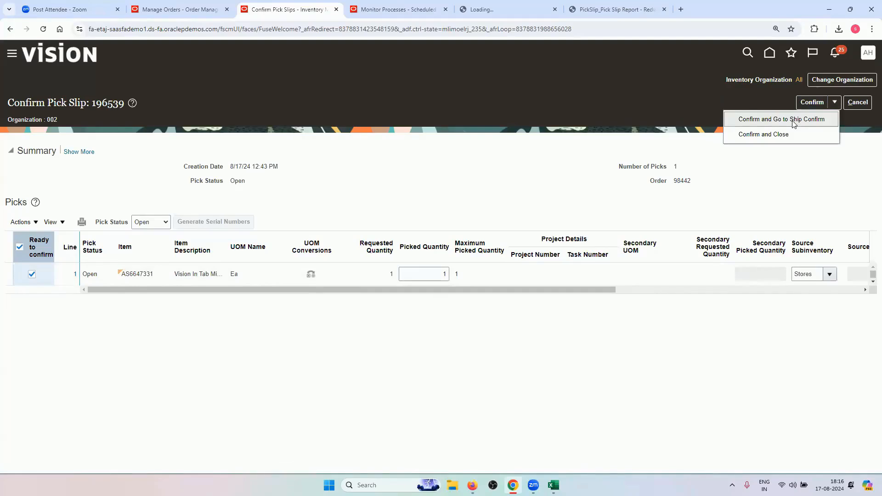
{"action": "left_click", "coordinate": [793, 123]}
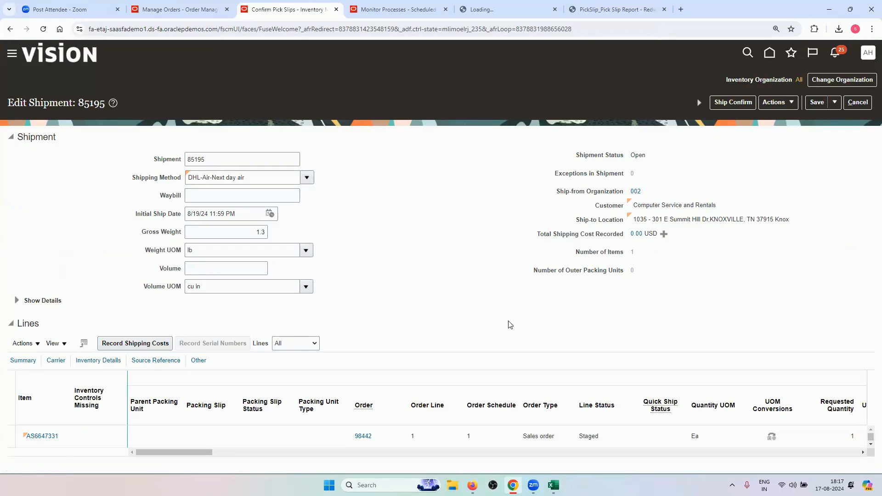
Compare shipment 85195 with order 98442's orchestration, still Awaiting Shipping, then minimize the browser
{"action": "left_click", "coordinate": [195, 10]}
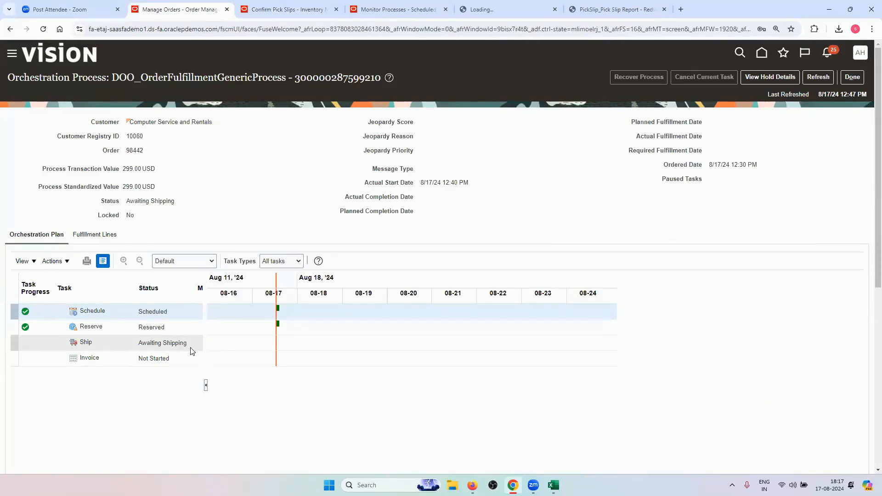
{"action": "left_click", "coordinate": [307, 9]}
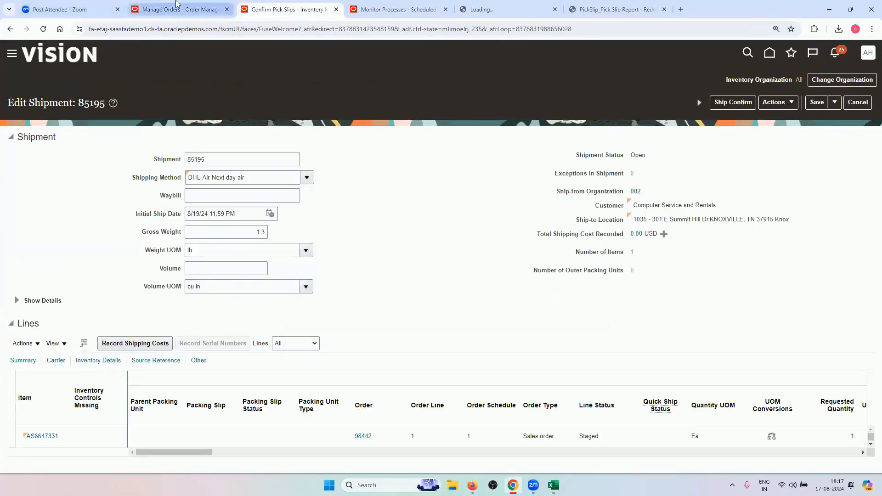
{"action": "left_click", "coordinate": [179, 9]}
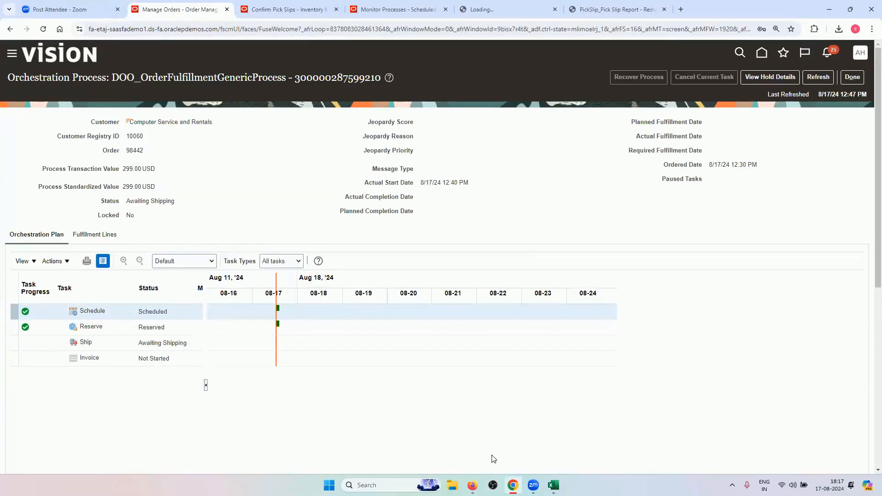
{"action": "left_click", "coordinate": [513, 486]}
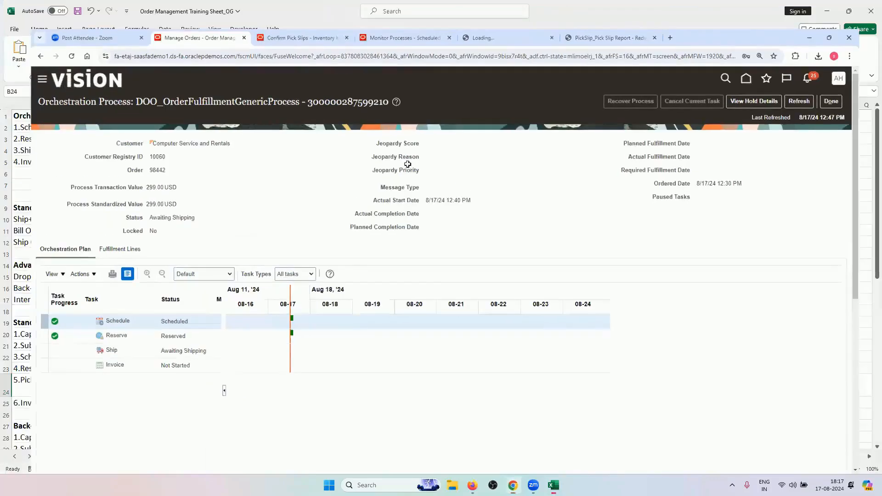
Review the 4.Awaiting Shipping, 5.Picked and 6.Shipped statuses in the workbook
{"action": "left_click", "coordinate": [395, 174]}
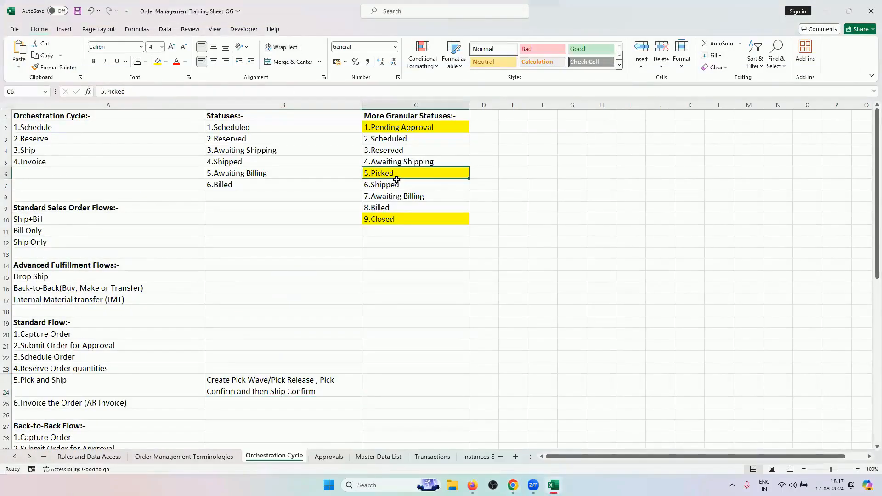
{"action": "left_click", "coordinate": [396, 184]}
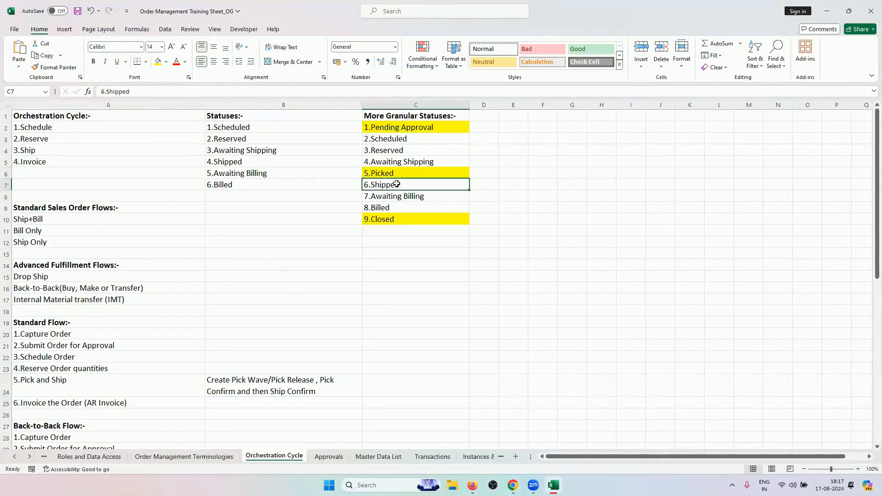
{"action": "left_click", "coordinate": [405, 159]}
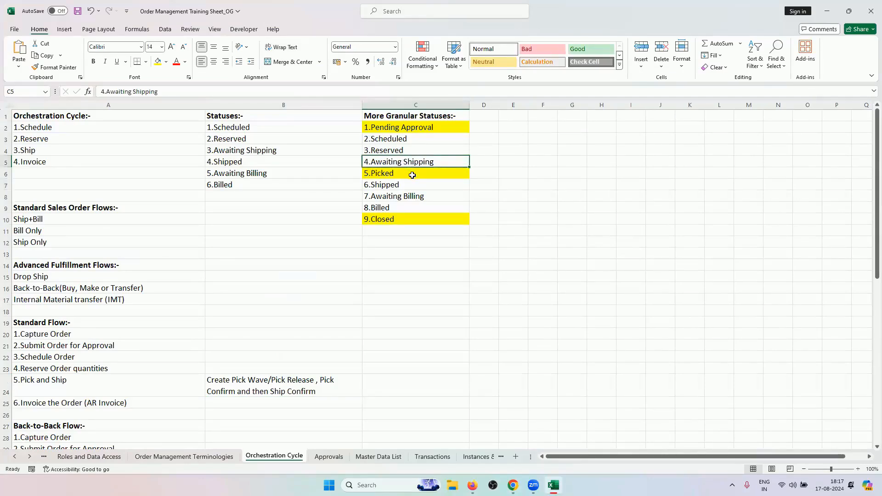
{"action": "left_click", "coordinate": [412, 175]}
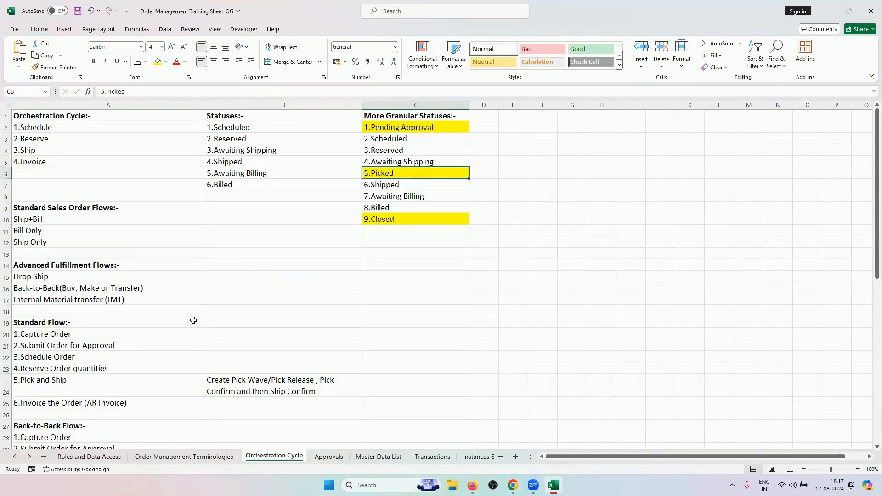
Copy 'Send Intermediate Shipment Status Update' from cell A48 and return to the browser
{"action": "scroll", "coordinate": [193, 321], "scroll_direction": "down", "scroll_amount": 6}
{"action": "scroll", "coordinate": [193, 321], "scroll_direction": "down", "scroll_amount": 2}
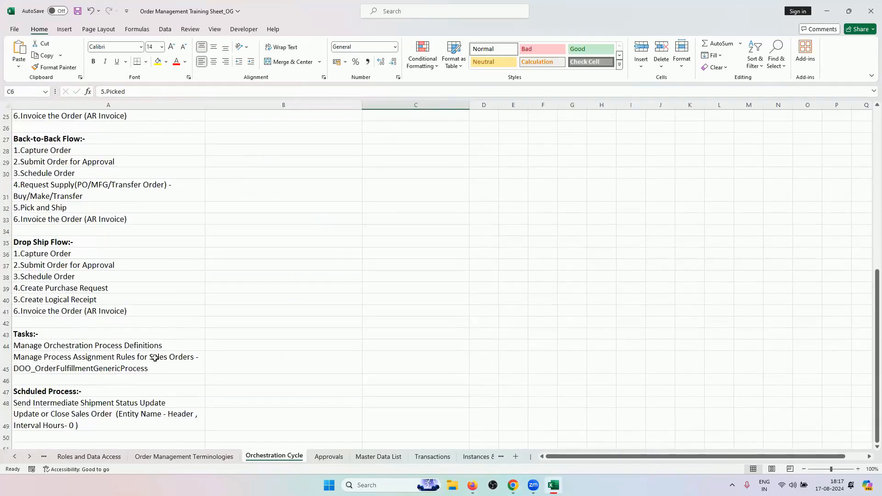
{"action": "left_click", "coordinate": [122, 403]}
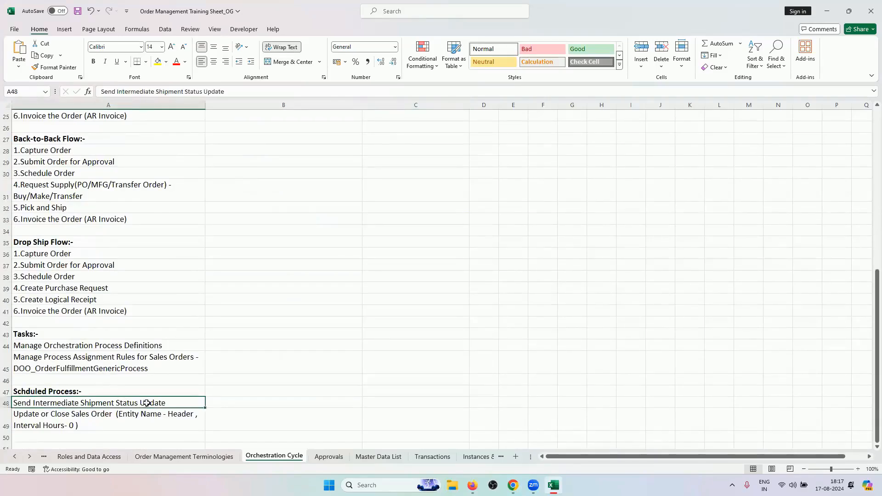
{"action": "key", "text": "ctrl+c"}
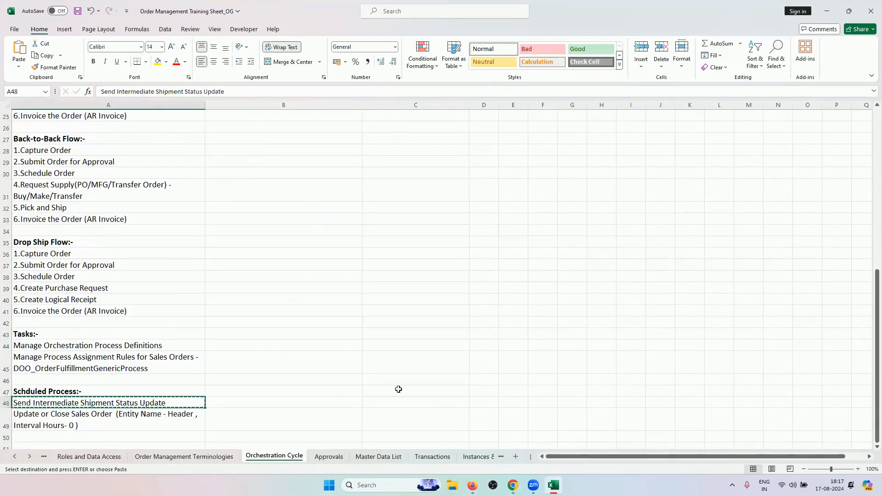
{"action": "key", "text": "alt+Tab"}
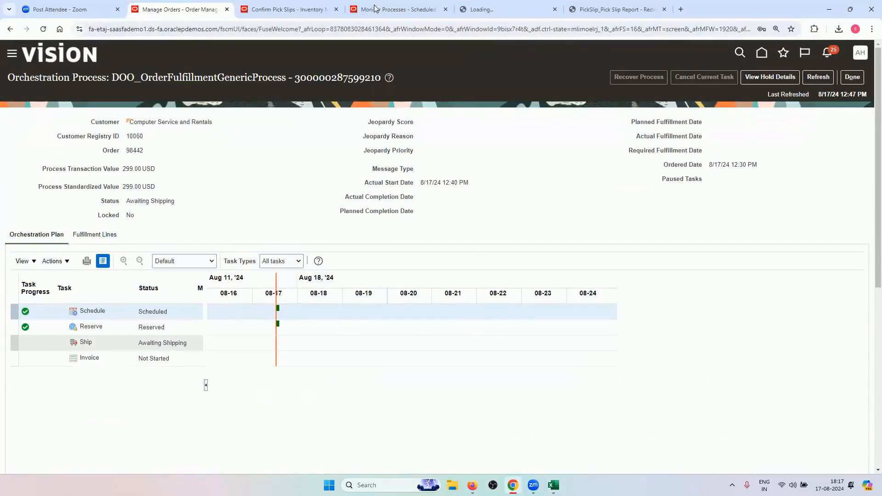
Schedule a new process, choosing Send Intermediate Shipment Status Update by its pasted name
{"action": "key", "text": "ctrl+Tab"}
{"action": "key", "text": "ctrl+Tab"}
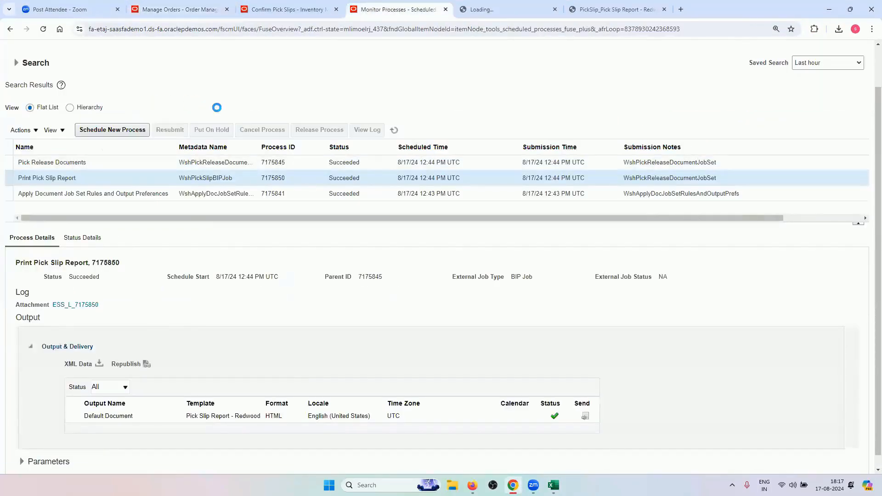
{"action": "left_click", "coordinate": [112, 129]}
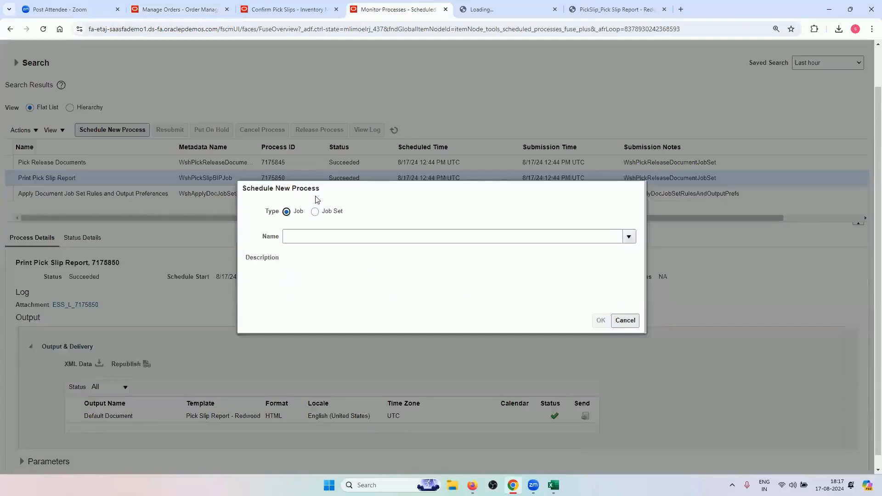
{"action": "left_click", "coordinate": [310, 238]}
{"action": "key", "text": "ctrl+v"}
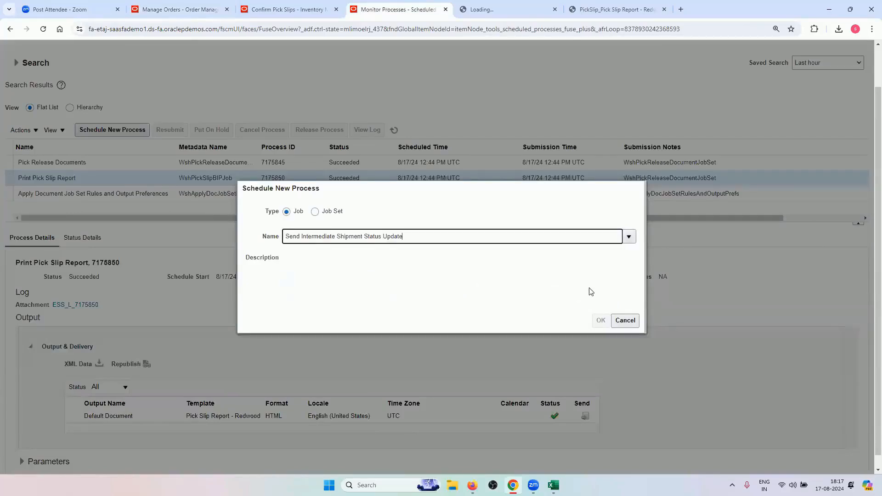
{"action": "key", "text": "Tab"}
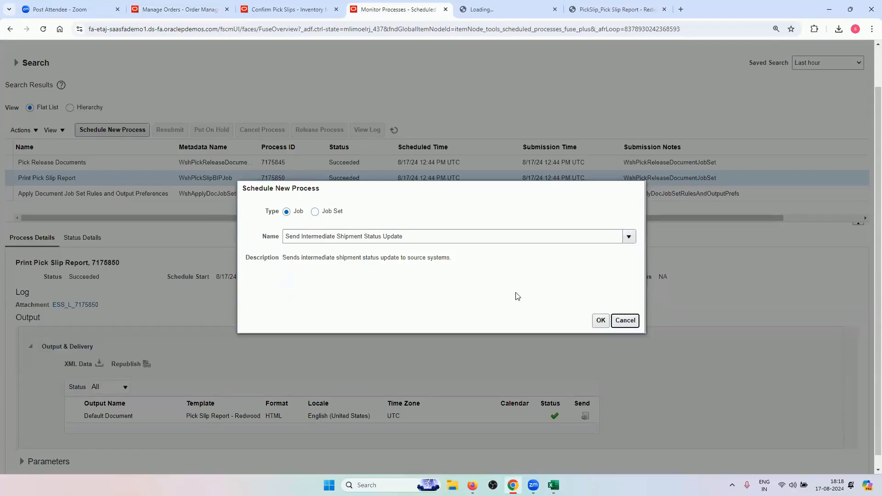
{"action": "left_click", "coordinate": [599, 320]}
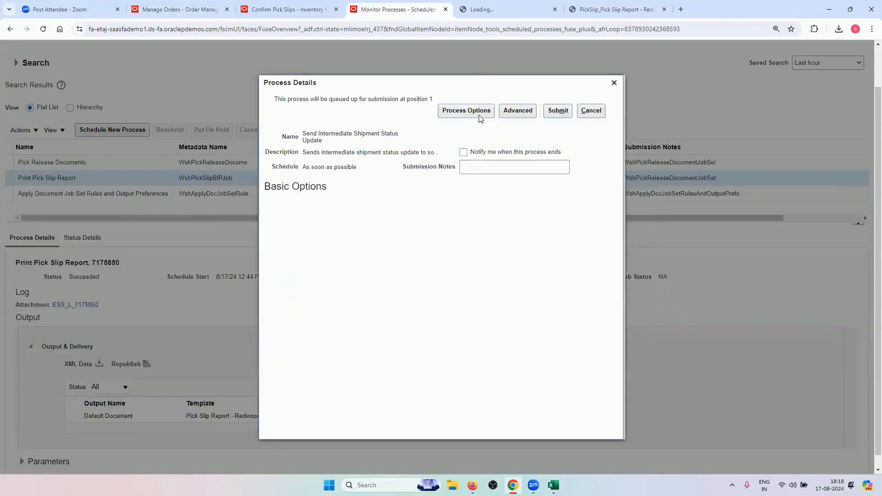
Submit it as process 7175854 and refresh the list to see it Running
{"action": "left_click", "coordinate": [566, 115]}
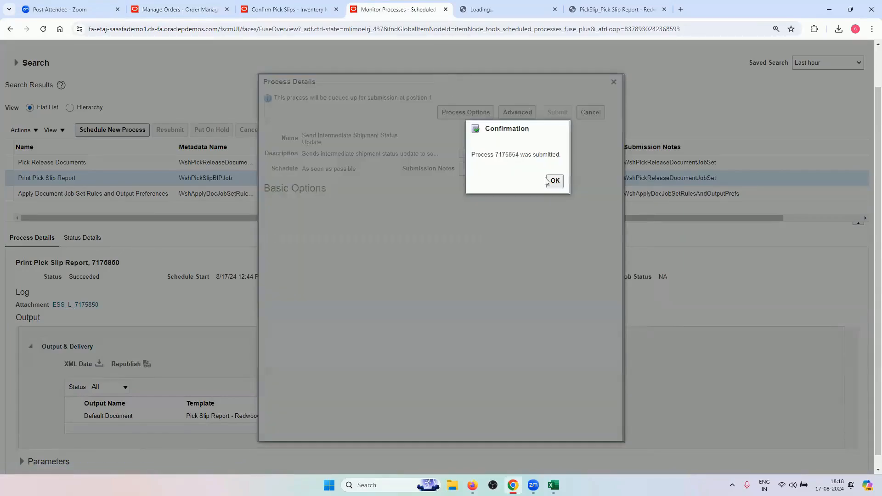
{"action": "left_click", "coordinate": [547, 180]}
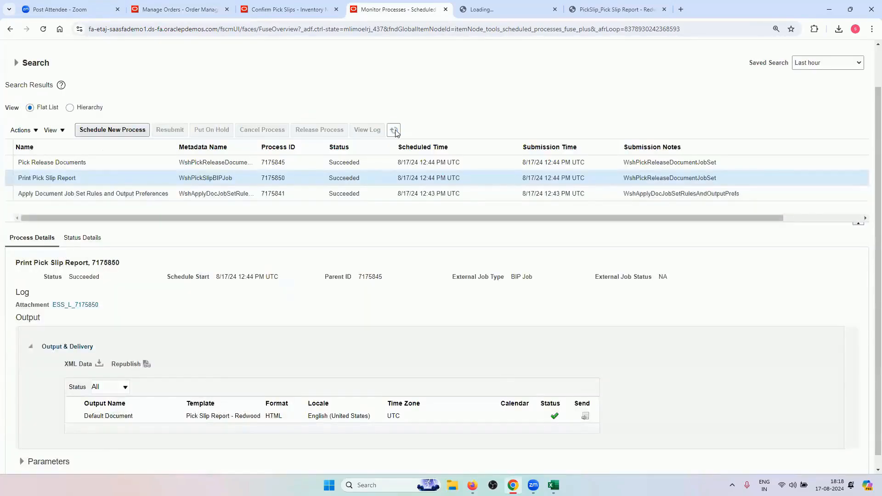
{"action": "left_click", "coordinate": [394, 131]}
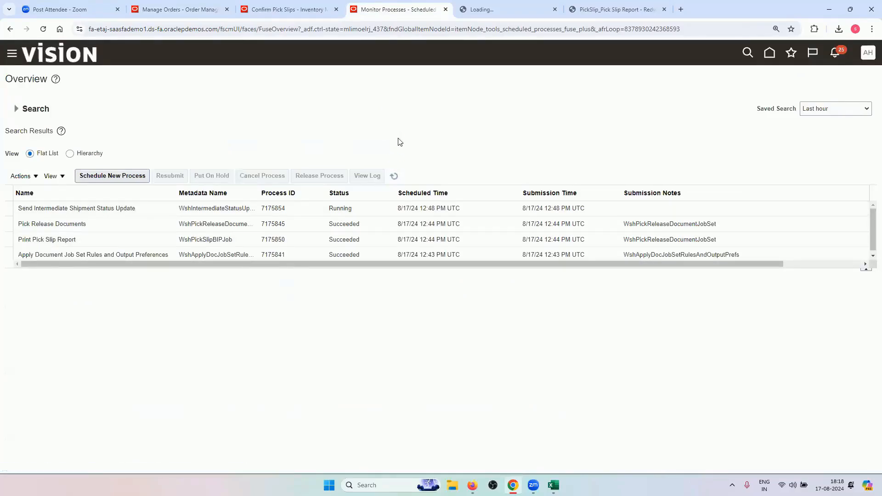
Refresh the scheduled processes until process 7175854 shows Succeeded
{"action": "left_click", "coordinate": [396, 179]}
{"action": "left_click", "coordinate": [174, 4]}
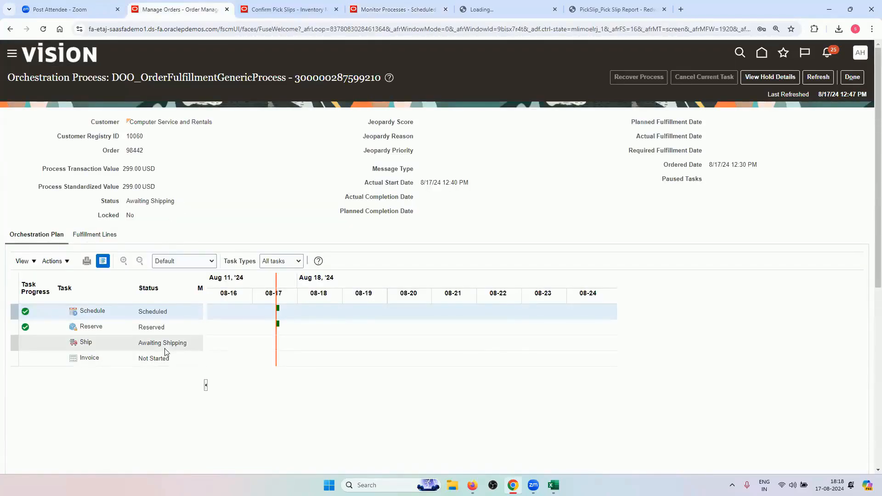
{"action": "left_click", "coordinate": [368, 5]}
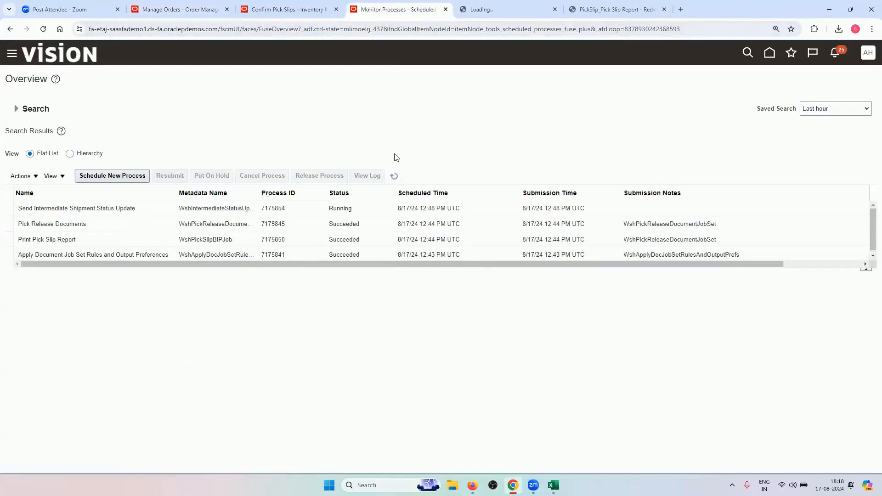
{"action": "left_click", "coordinate": [394, 176]}
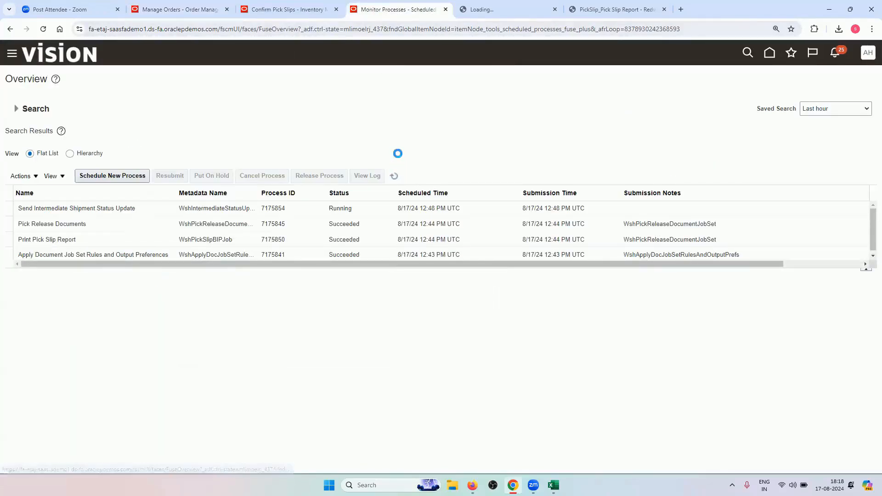
{"action": "left_click", "coordinate": [394, 176]}
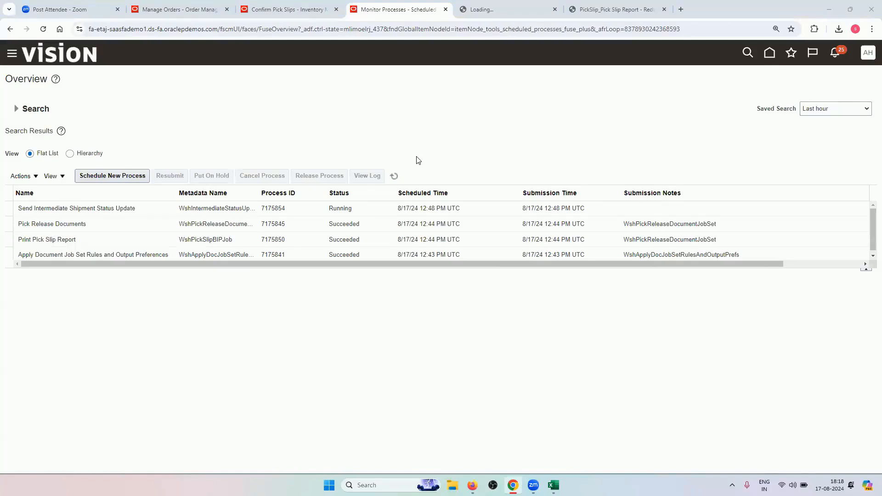
{"action": "left_click", "coordinate": [393, 177]}
{"action": "left_click", "coordinate": [394, 176]}
{"action": "left_click", "coordinate": [394, 177]}
Close the PickSlip report and report loading browser tabs
{"action": "left_click", "coordinate": [597, 9]}
{"action": "left_click", "coordinate": [663, 10]}
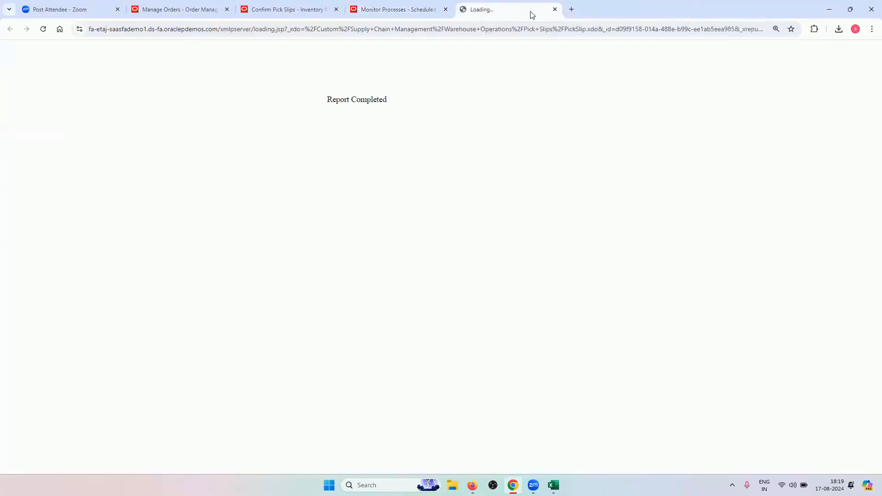
{"action": "left_click", "coordinate": [555, 9]}
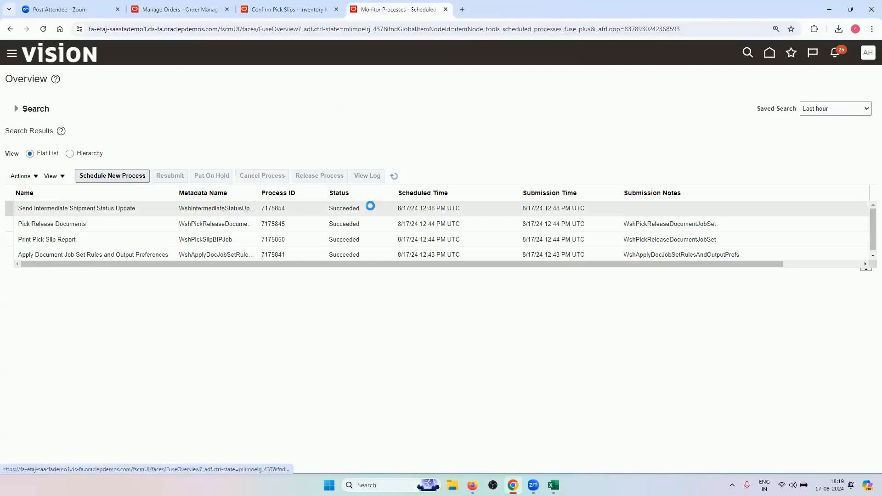
Check order 98442's orchestration, where the Ship task now reads Picked
{"action": "left_click", "coordinate": [257, 8]}
{"action": "left_click", "coordinate": [180, 9]}
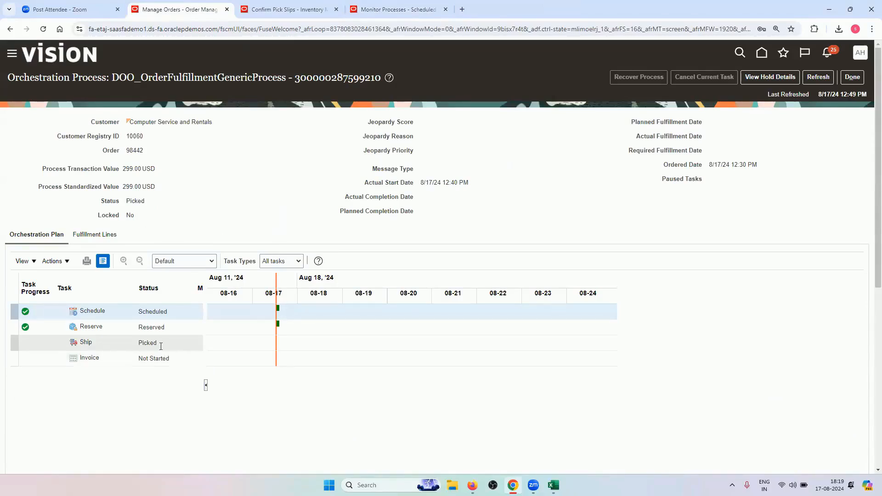
{"action": "left_click", "coordinate": [398, 4]}
{"action": "left_click", "coordinate": [225, 12]}
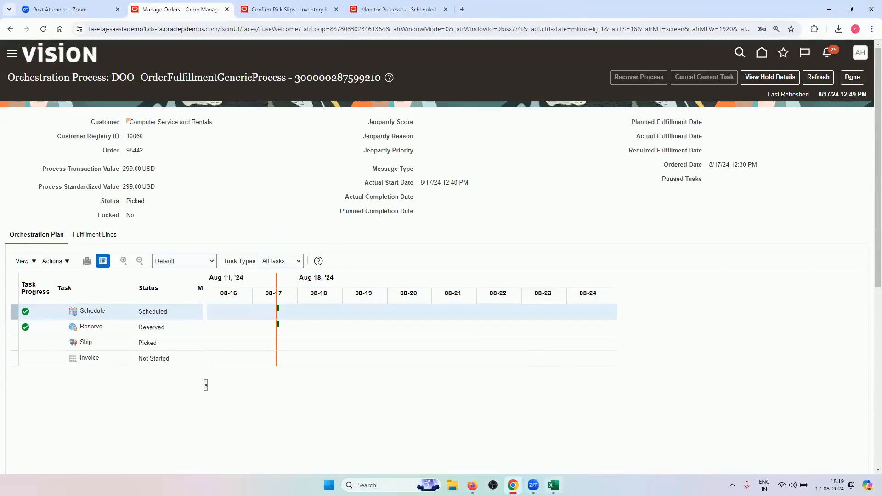
Compare against the 5.Picked status in the notes workbook, then return to Edit Shipment 85195
{"action": "mouse_move", "coordinate": [553, 485]}
{"action": "left_click", "coordinate": [527, 452]}
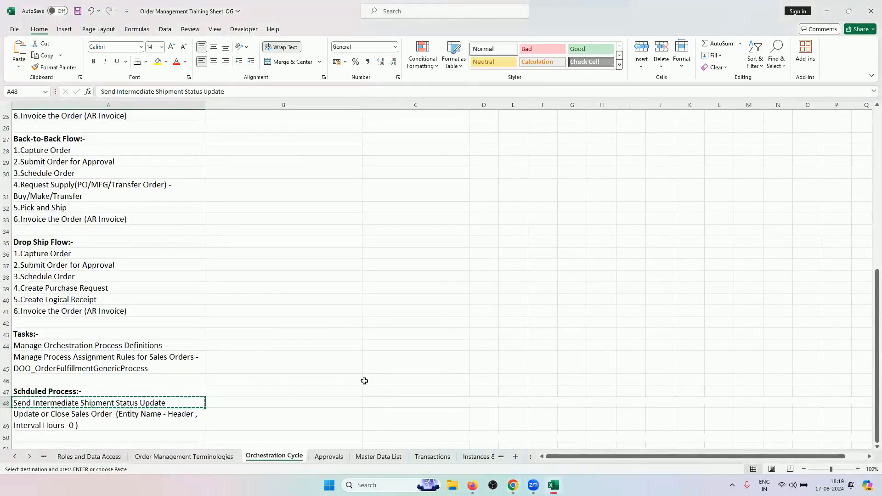
{"action": "scroll", "coordinate": [365, 381], "scroll_direction": "up", "scroll_amount": 8}
{"action": "left_click", "coordinate": [404, 173]}
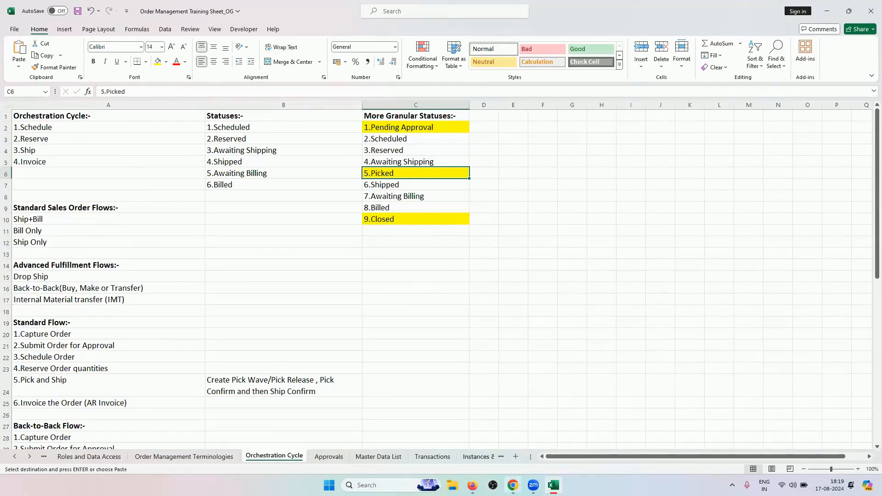
{"action": "left_click", "coordinate": [513, 485]}
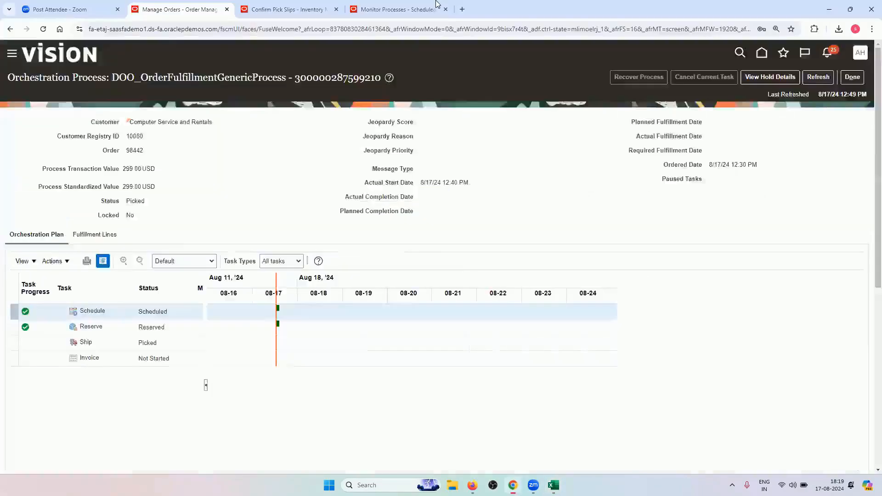
{"action": "left_click", "coordinate": [388, 8]}
{"action": "left_click", "coordinate": [282, 8]}
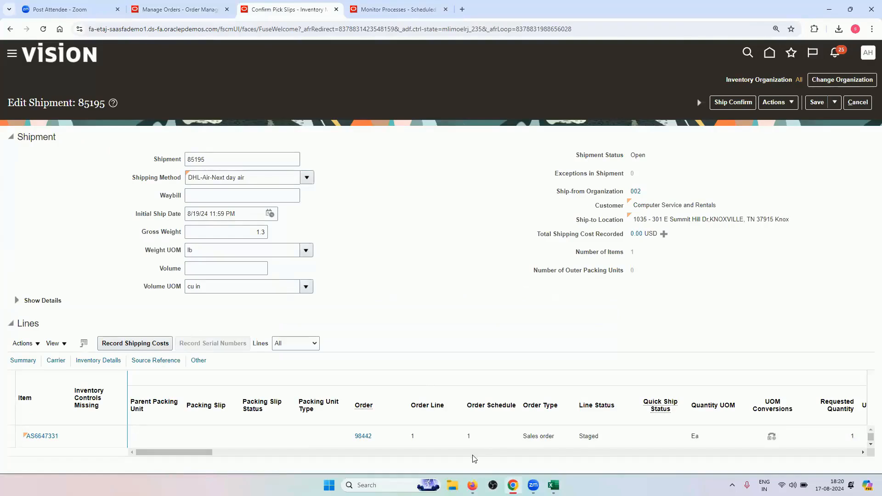
Enter a shipped quantity of 1 on shipment line AS6647331
{"action": "left_click", "coordinate": [475, 441]}
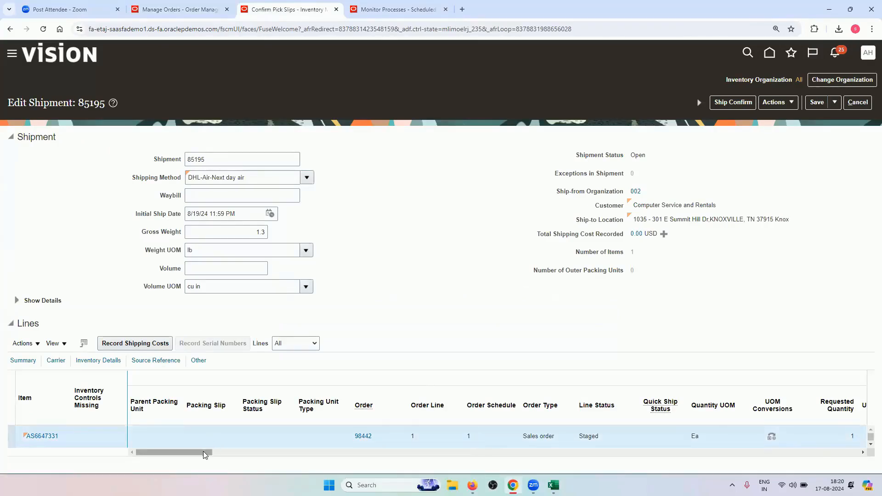
{"action": "left_click_drag", "start_coordinate": [206, 455], "coordinate": [244, 455]}
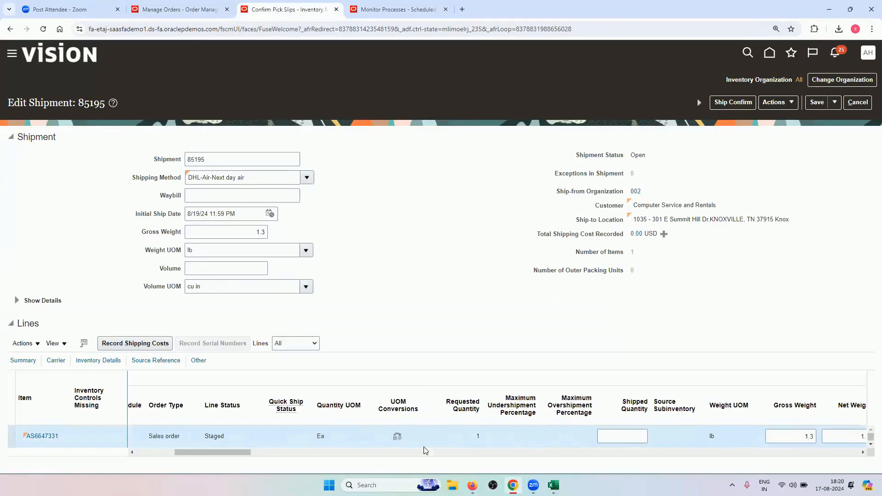
{"action": "left_click", "coordinate": [621, 442]}
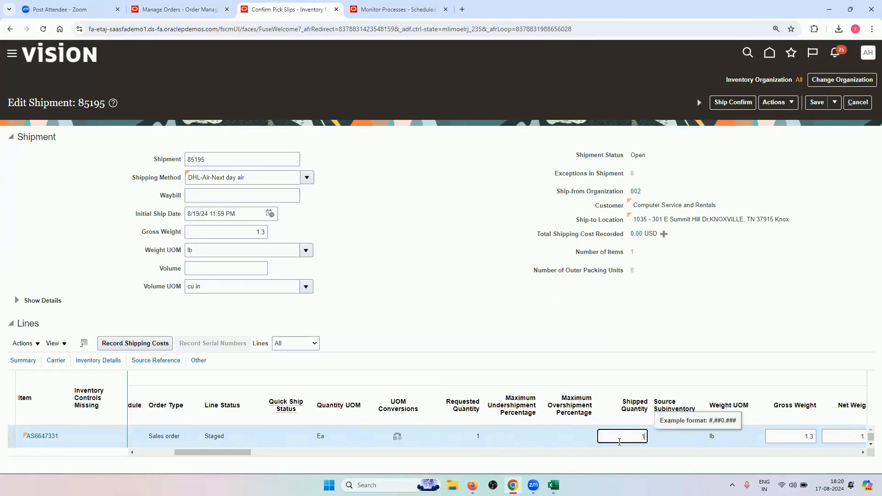
{"action": "left_click", "coordinate": [585, 334]}
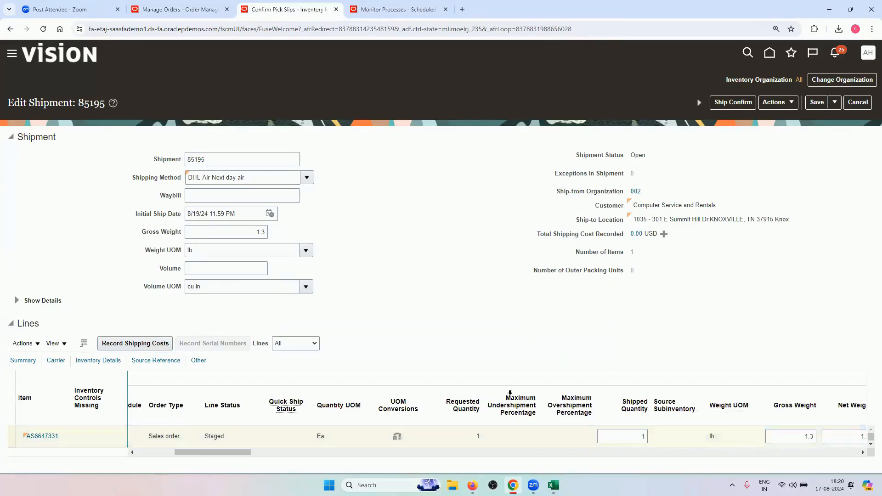
Ship-confirm shipment 85195, acknowledge the confirmation, and save and close
{"action": "left_click", "coordinate": [728, 105]}
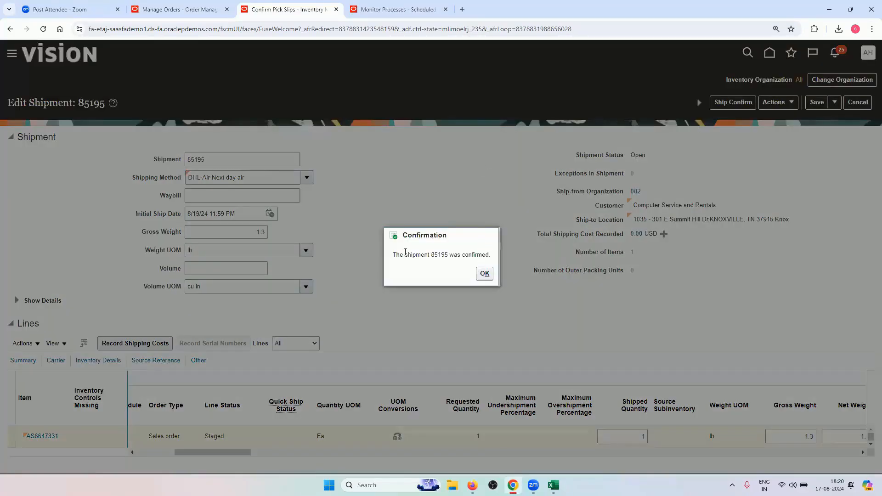
{"action": "left_click", "coordinate": [484, 274]}
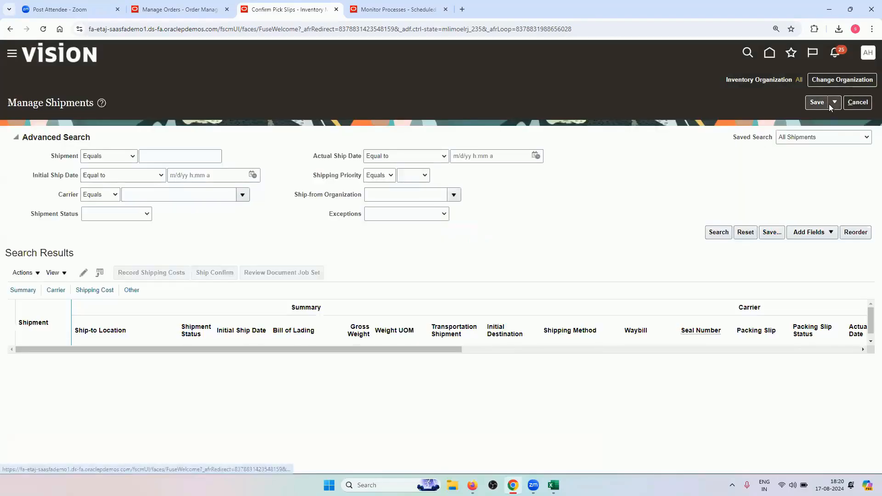
{"action": "left_click", "coordinate": [833, 103]}
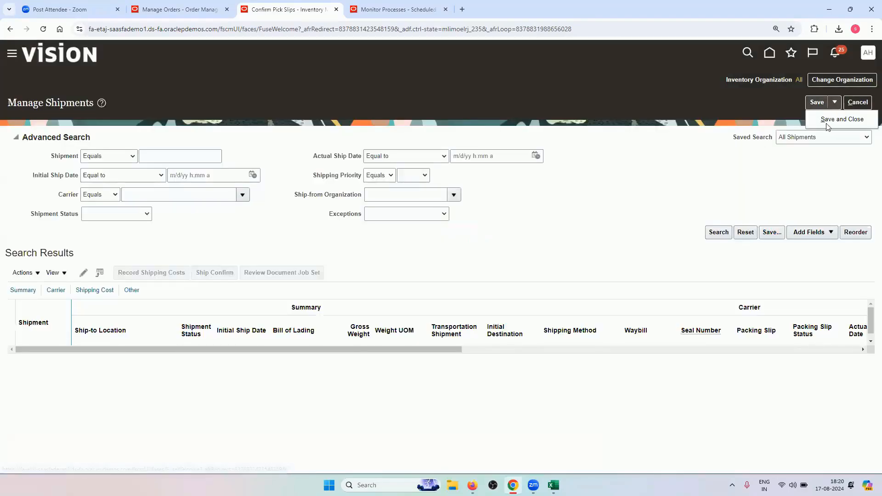
{"action": "left_click", "coordinate": [827, 120]}
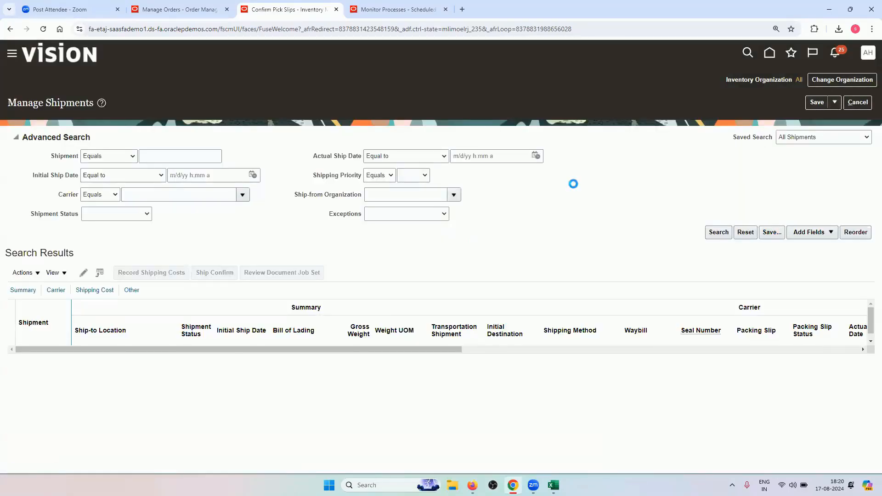
Refresh order 98442's orchestration process repeatedly while shipping completes
{"action": "left_click", "coordinate": [173, 9]}
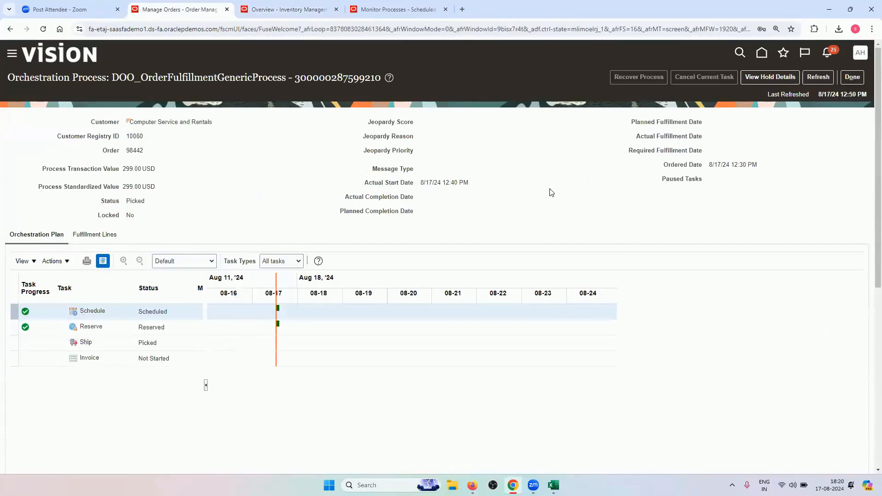
{"action": "left_click", "coordinate": [815, 77]}
{"action": "left_click", "coordinate": [818, 77]}
{"action": "left_click", "coordinate": [818, 77]}
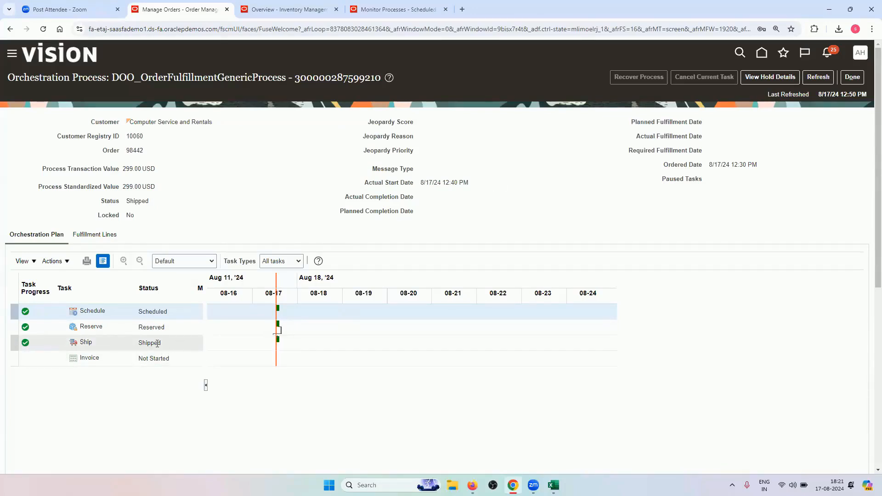
{"action": "left_click", "coordinate": [815, 82]}
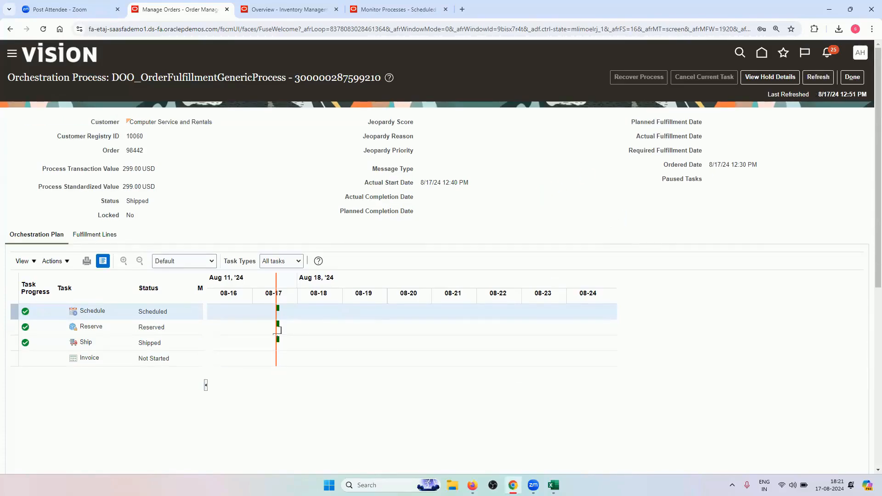
Check the 7.Awaiting Billing status in the workbook, then refresh until the Ship task reads Shipped
{"action": "key", "text": "alt+Tab"}
{"action": "left_click", "coordinate": [380, 199]}
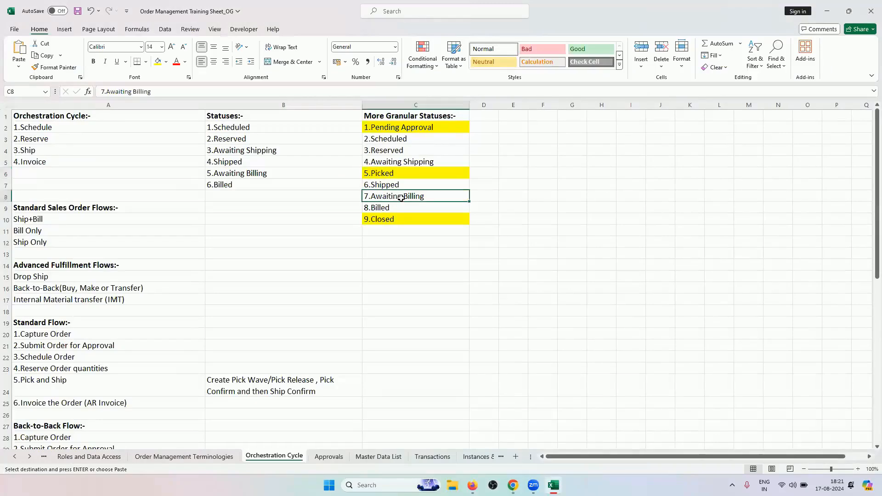
{"action": "left_click", "coordinate": [513, 485]}
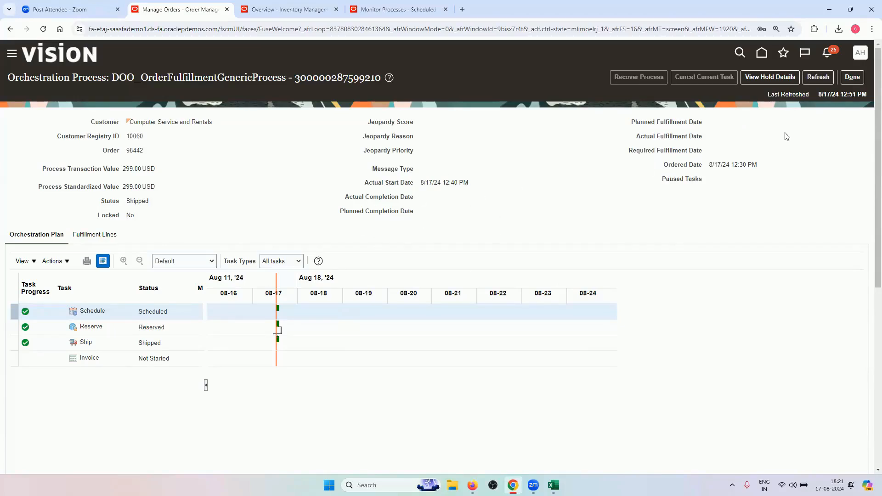
{"action": "left_click", "coordinate": [808, 81]}
{"action": "left_click", "coordinate": [821, 79]}
{"action": "mouse_move", "coordinate": [553, 486]}
{"action": "left_click", "coordinate": [561, 438]}
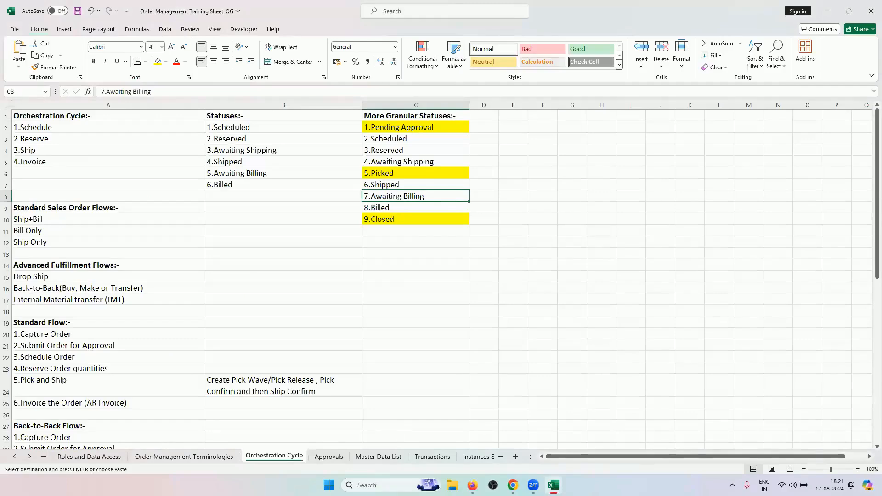
{"action": "key", "text": "alt+Tab"}
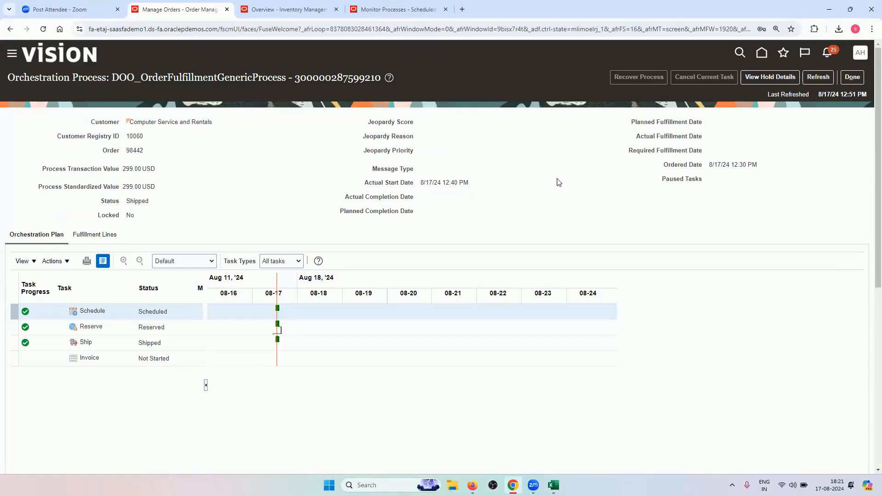
Refresh order 98442's orchestration until the Invoice task reads Awaiting Billing
{"action": "left_click", "coordinate": [818, 77]}
{"action": "left_click", "coordinate": [818, 77]}
{"action": "left_click", "coordinate": [767, 82]}
{"action": "left_click", "coordinate": [818, 77]}
Schedule a new Import AutoInvoice process
{"action": "left_click", "coordinate": [401, 4]}
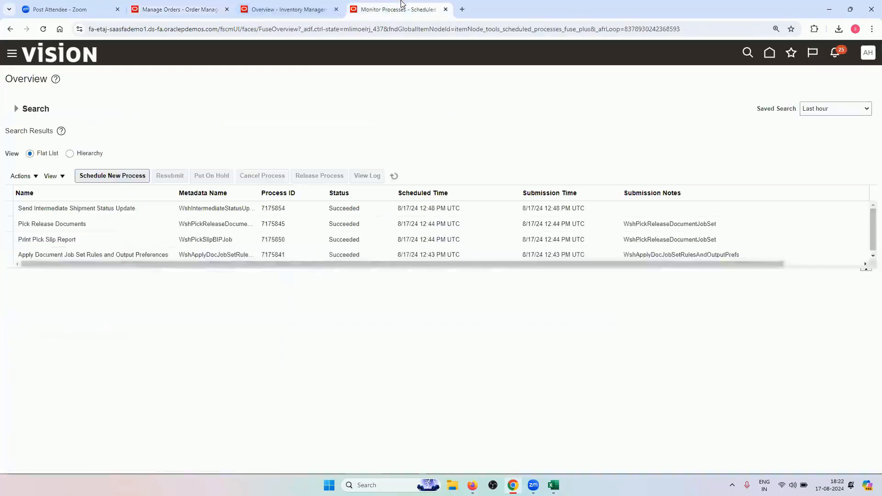
{"action": "left_click", "coordinate": [133, 177]}
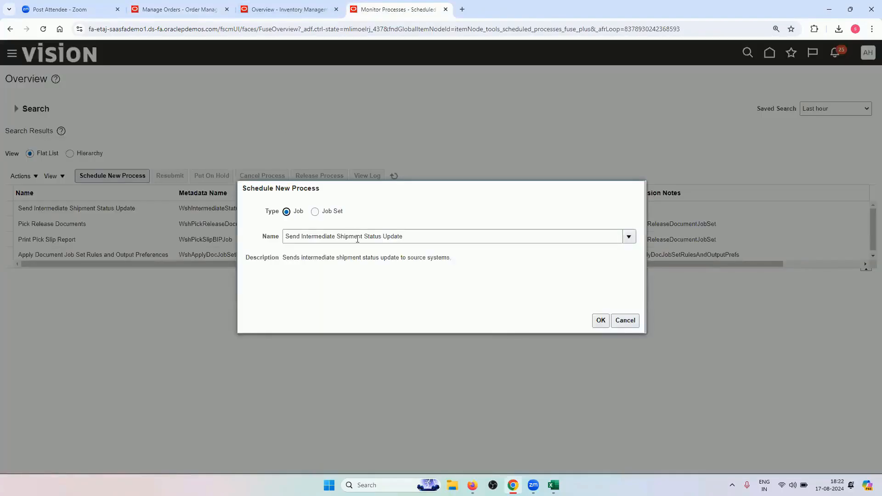
{"action": "triple_click", "coordinate": [357, 239]}
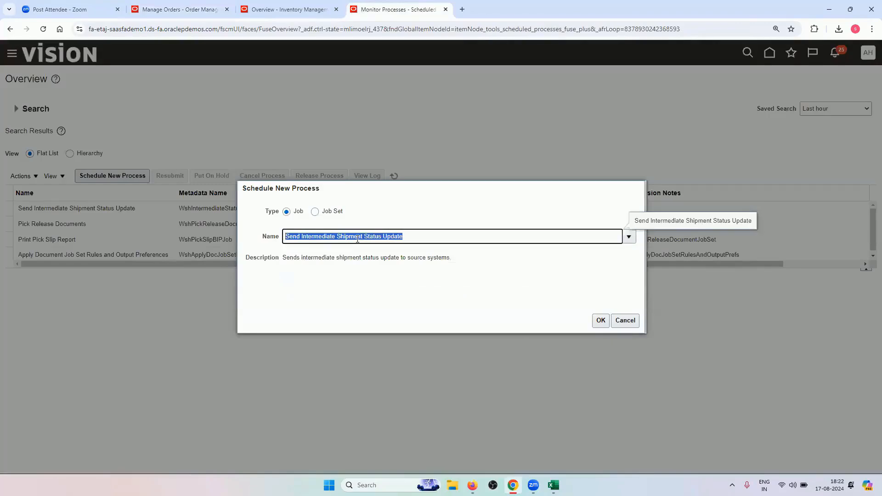
{"action": "key", "text": "BackSpace"}
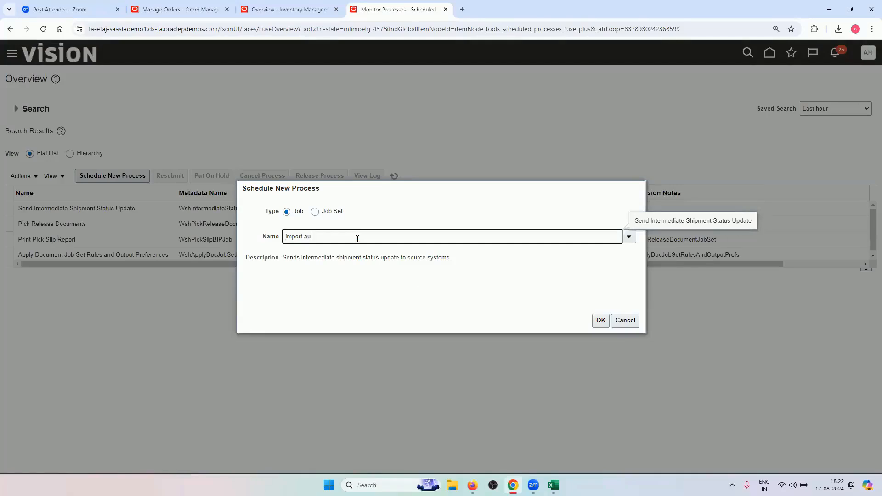
{"action": "key", "text": "Tab"}
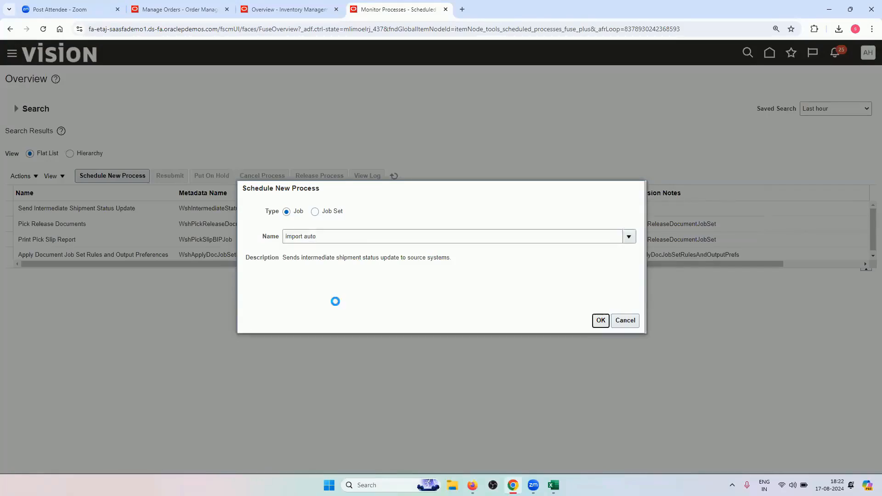
{"action": "left_click", "coordinate": [600, 321]}
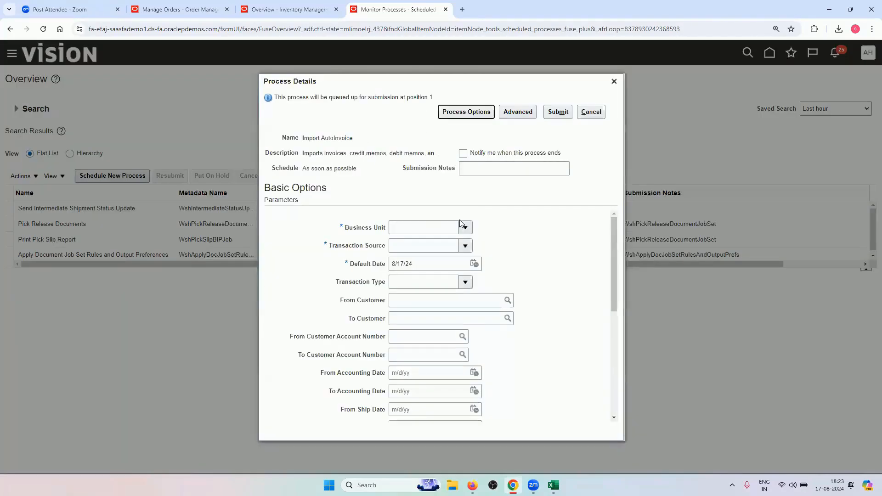
Set Business Unit to US1 Business Unit and the distributed order orchestration transaction source
{"action": "left_click", "coordinate": [463, 226]}
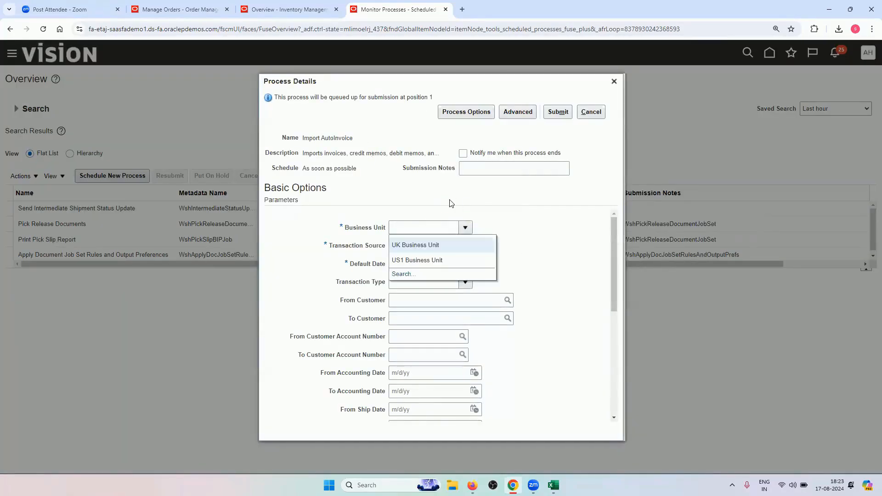
{"action": "left_click", "coordinate": [433, 260]}
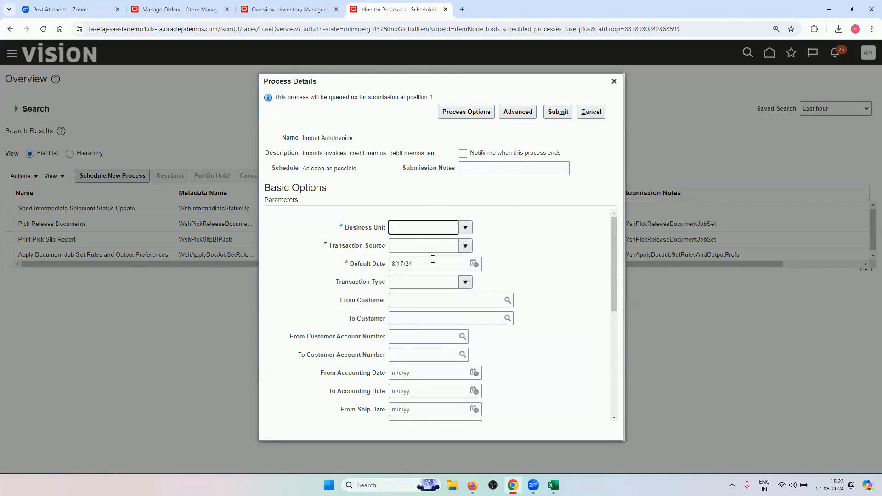
{"action": "left_click", "coordinate": [466, 247]}
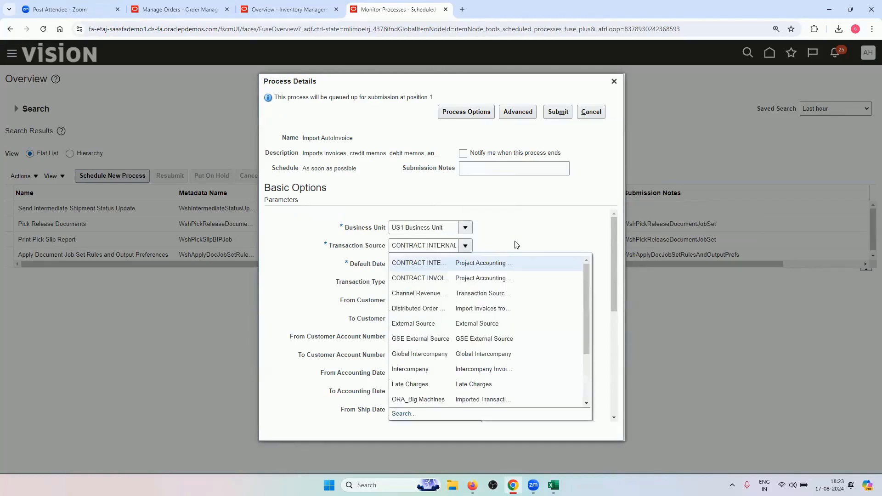
{"action": "left_click", "coordinate": [484, 308]}
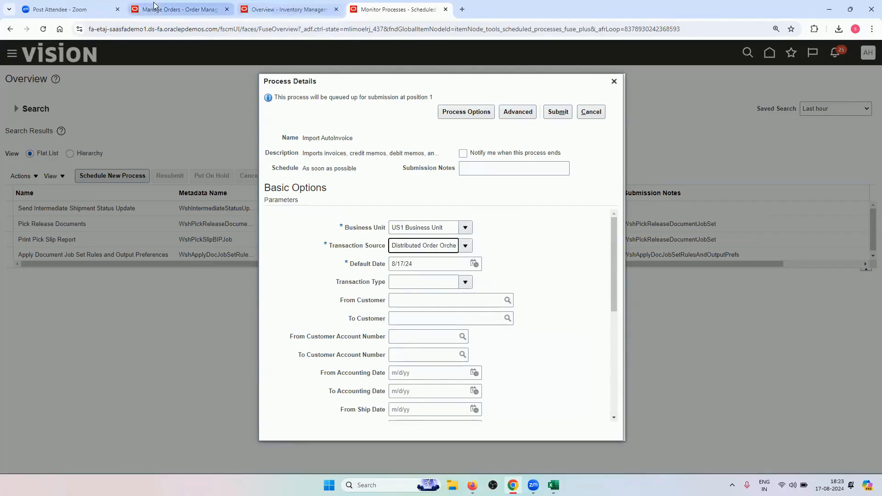
Copy order number 98442 from the order page
{"action": "key", "text": "ctrl+2"}
{"action": "double_click", "coordinate": [136, 150]}
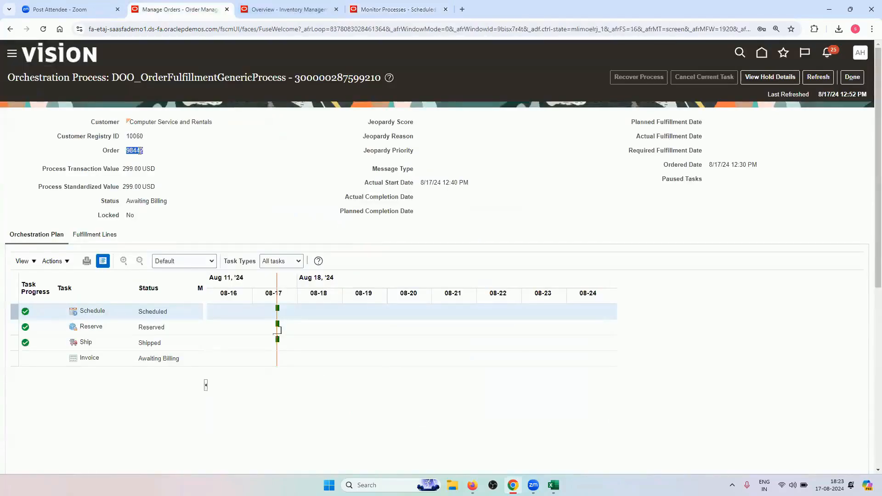
{"action": "right_click", "coordinate": [140, 153]}
{"action": "left_click", "coordinate": [148, 164]}
{"action": "left_click", "coordinate": [398, 9]}
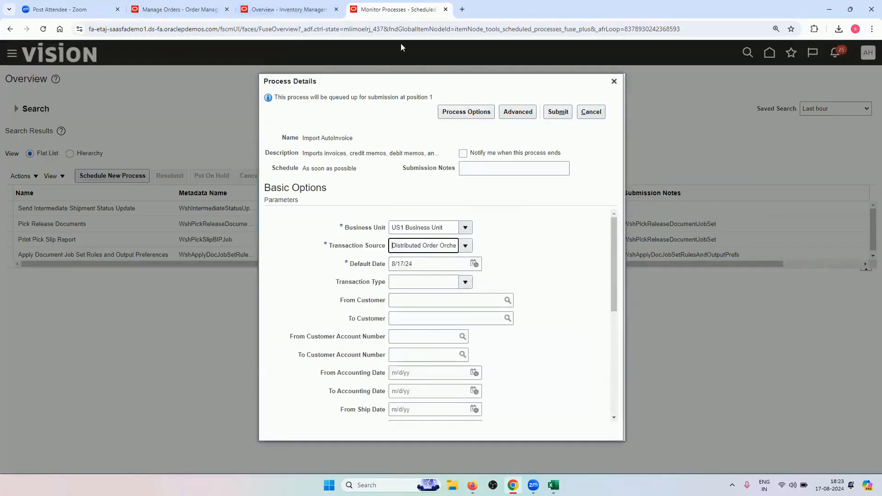
Paste 98442 as both the starting and ending sales order number
{"action": "scroll", "coordinate": [400, 341], "scroll_direction": "down", "scroll_amount": 1}
{"action": "scroll", "coordinate": [400, 341], "scroll_direction": "down", "scroll_amount": 4}
{"action": "left_click", "coordinate": [409, 344]}
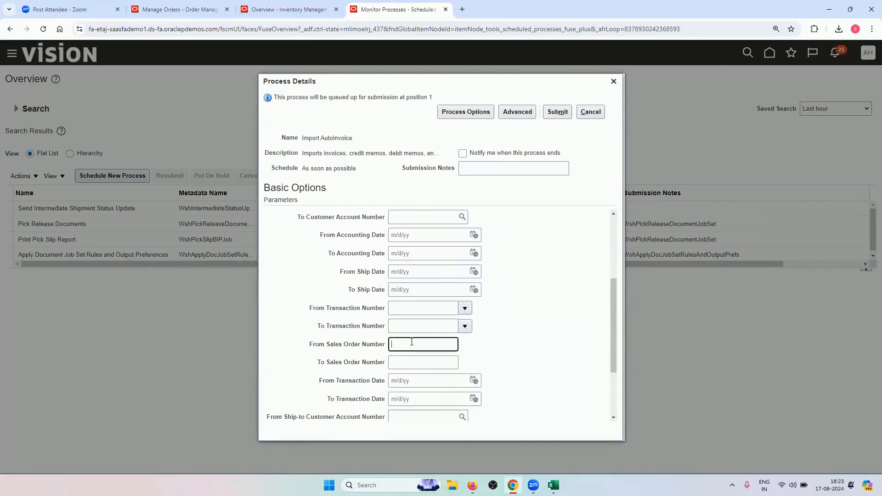
{"action": "right_click", "coordinate": [413, 344]}
{"action": "left_click", "coordinate": [427, 239]}
{"action": "left_click", "coordinate": [427, 364]}
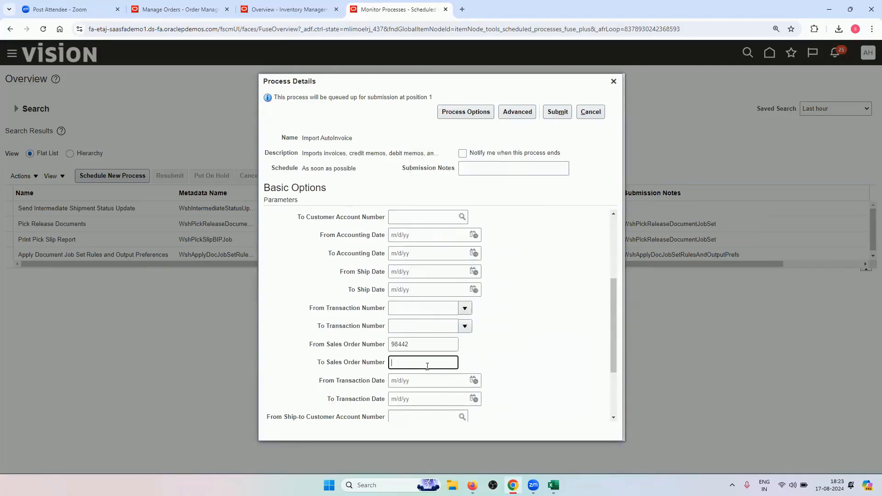
{"action": "right_click", "coordinate": [427, 365]}
{"action": "left_click", "coordinate": [563, 330]}
Submit Import AutoInvoice and acknowledge process 7175882
{"action": "scroll", "coordinate": [416, 349], "scroll_direction": "up", "scroll_amount": 5}
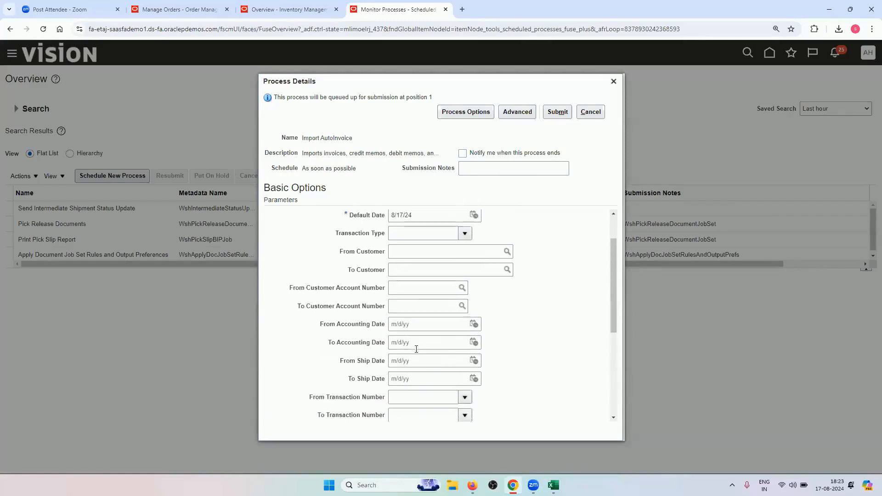
{"action": "left_click", "coordinate": [557, 111]}
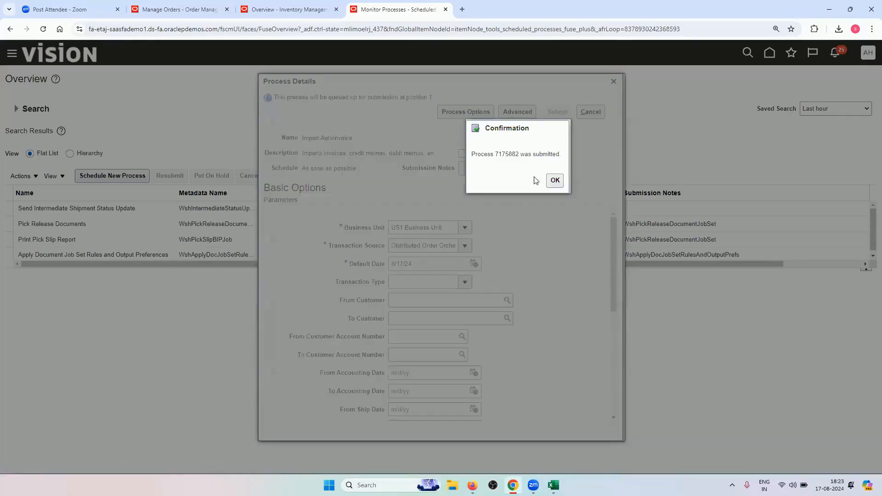
{"action": "left_click", "coordinate": [554, 180]}
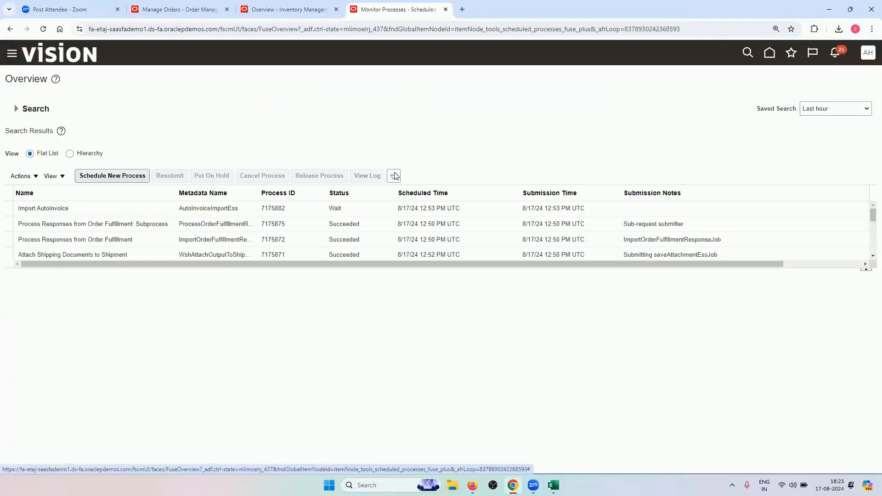
Reload the process list while reviewing Pending Approval, Picked and Closed statuses in the workbook
{"action": "left_click", "coordinate": [395, 176]}
{"action": "left_click", "coordinate": [513, 485]}
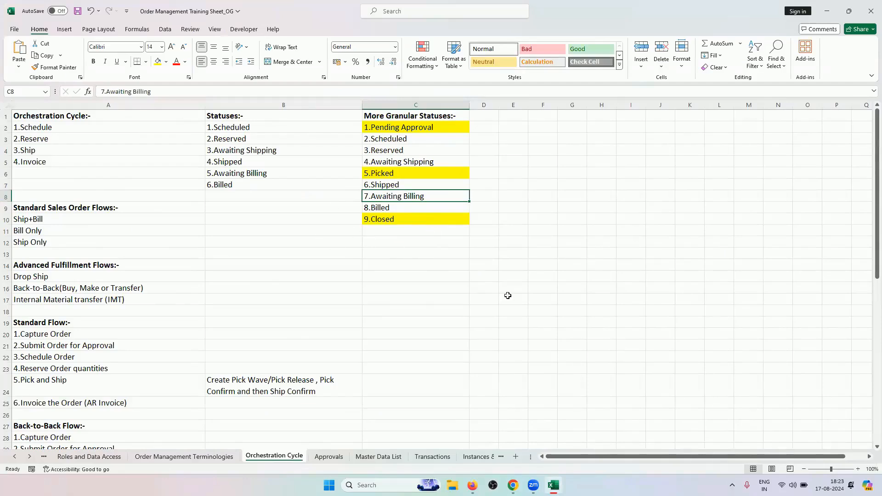
{"action": "left_click", "coordinate": [513, 486]}
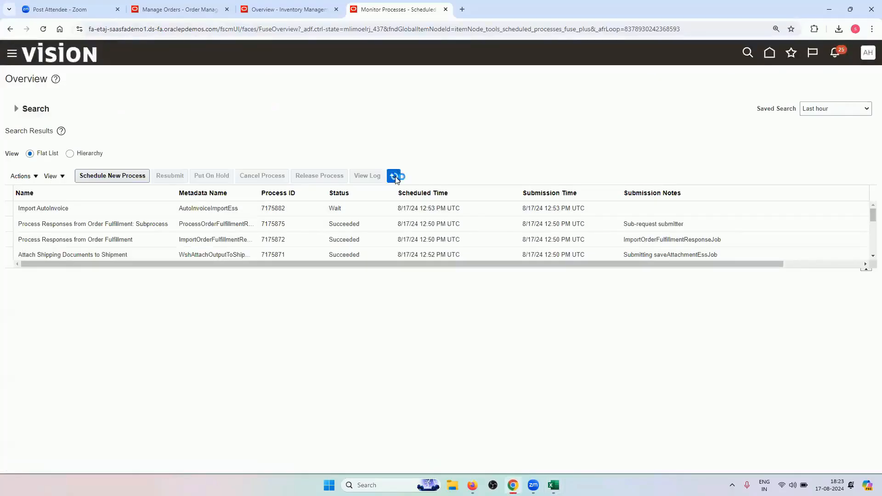
{"action": "left_click", "coordinate": [394, 175]}
{"action": "left_click", "coordinate": [513, 485]}
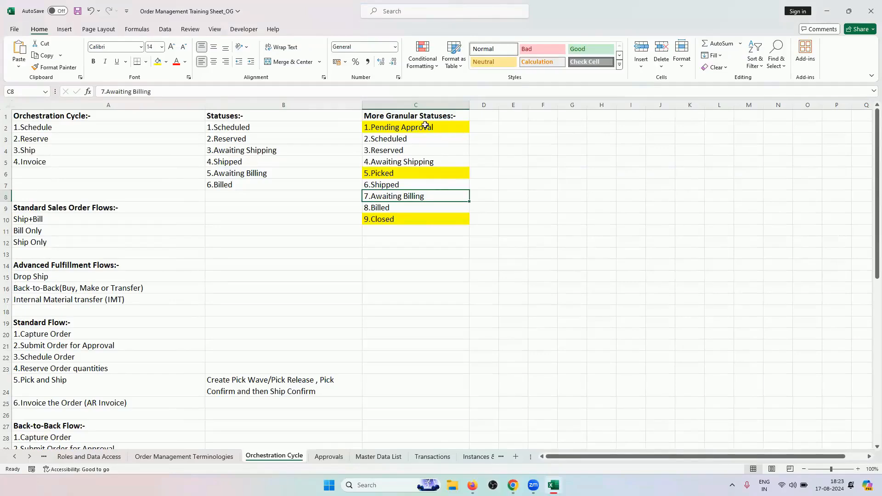
{"action": "left_click", "coordinate": [428, 126]}
{"action": "left_click", "coordinate": [421, 171]}
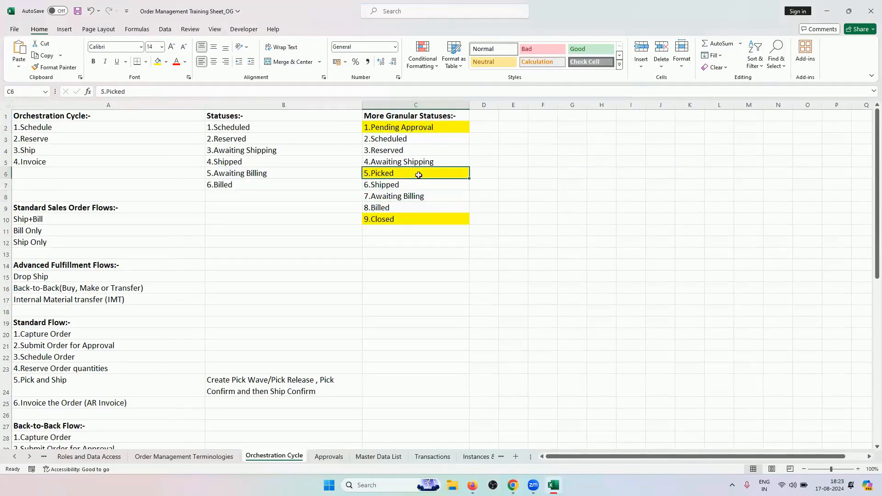
{"action": "left_click", "coordinate": [405, 220]}
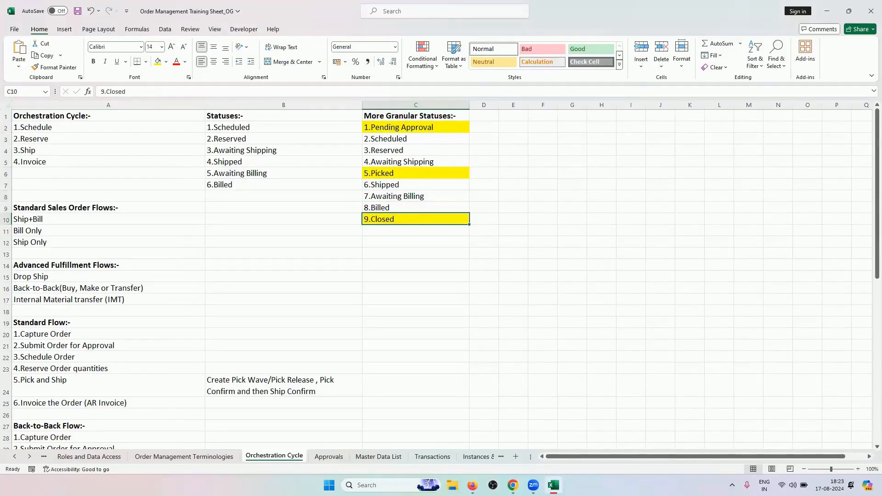
{"action": "left_click", "coordinate": [513, 485]}
{"action": "left_click", "coordinate": [394, 176]}
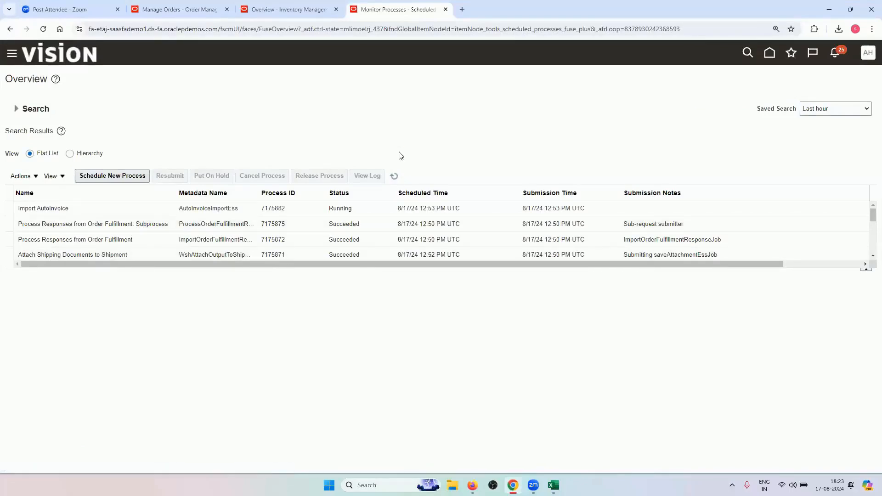
{"action": "left_click", "coordinate": [395, 175]}
Move the Manage Orders tab after the Inventory Management overview tab
{"action": "left_click", "coordinate": [269, 6]}
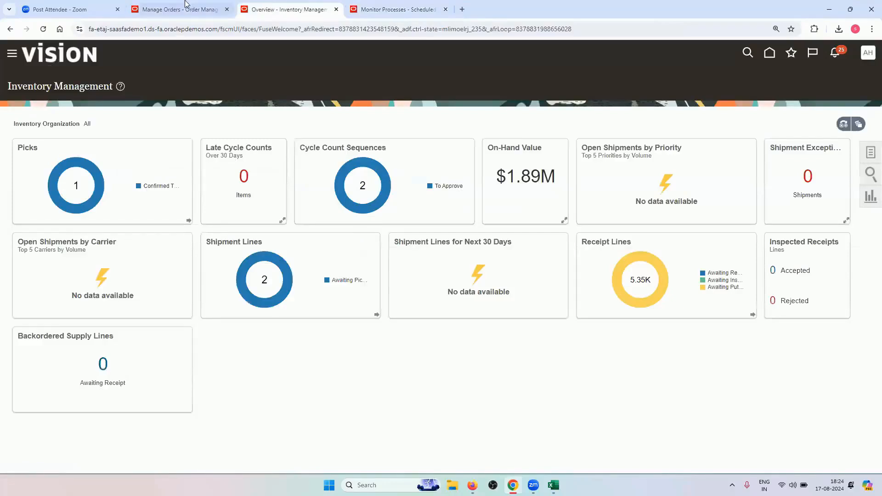
{"action": "left_click_drag", "start_coordinate": [179, 9], "coordinate": [289, 9]}
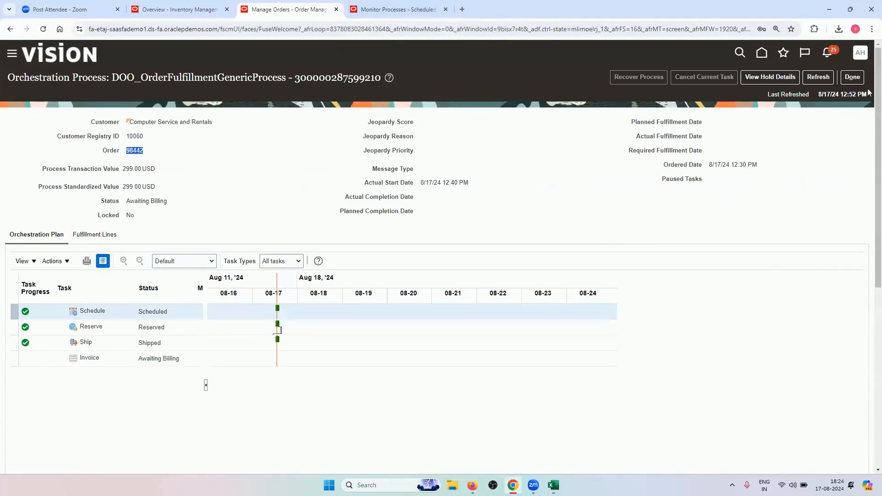
{"action": "left_click", "coordinate": [395, 10]}
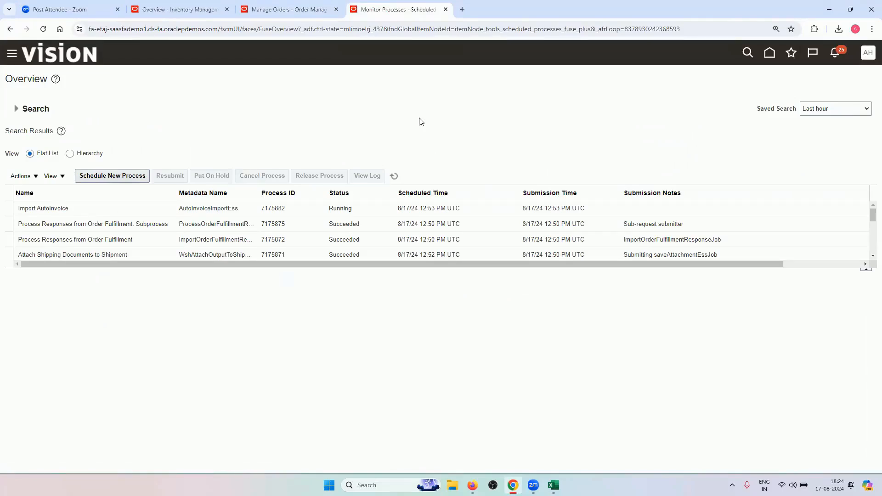
Reload until Import AutoInvoice and its Execution Report succeed, then return to order 98442's orchestration
{"action": "left_click", "coordinate": [393, 176]}
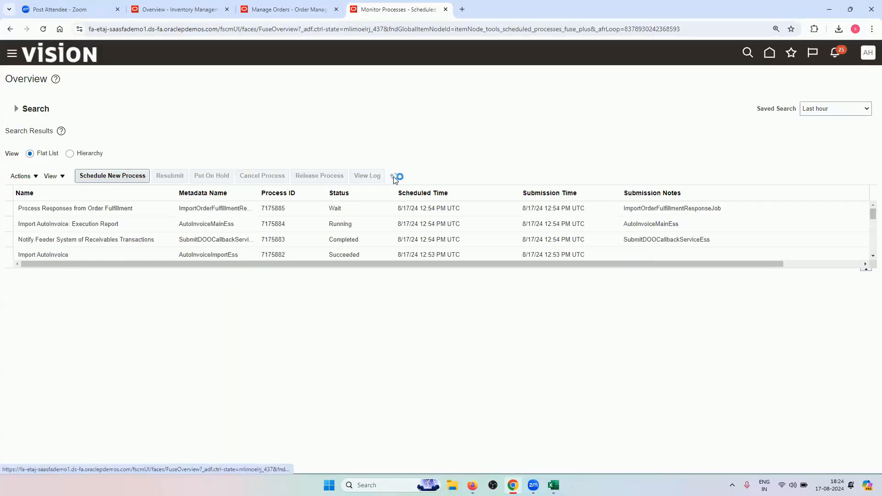
{"action": "left_click", "coordinate": [352, 224]}
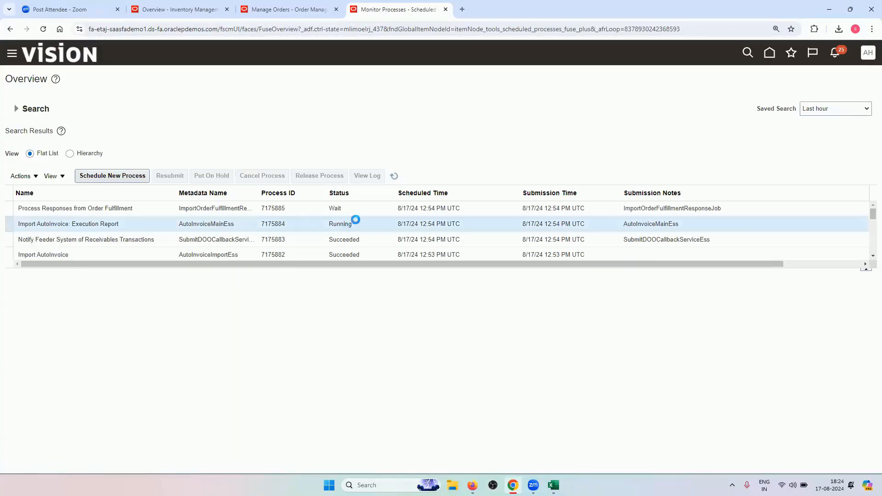
{"action": "left_click", "coordinate": [393, 176]}
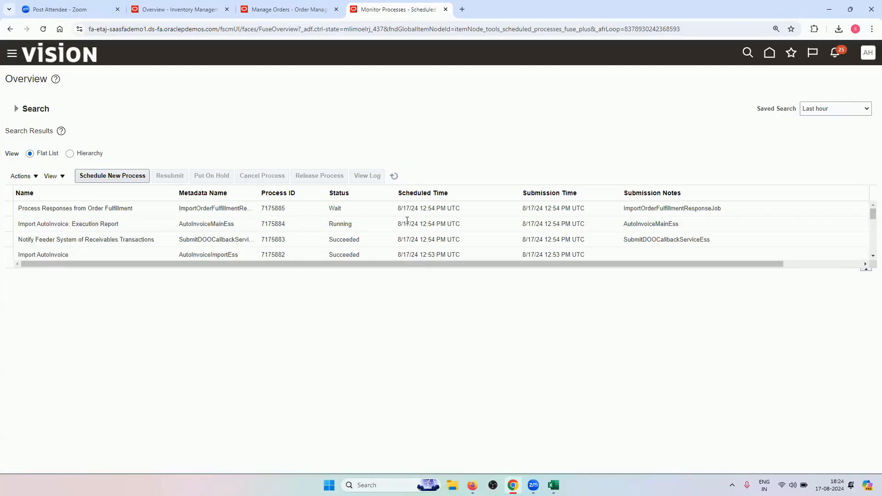
{"action": "left_click", "coordinate": [512, 486]}
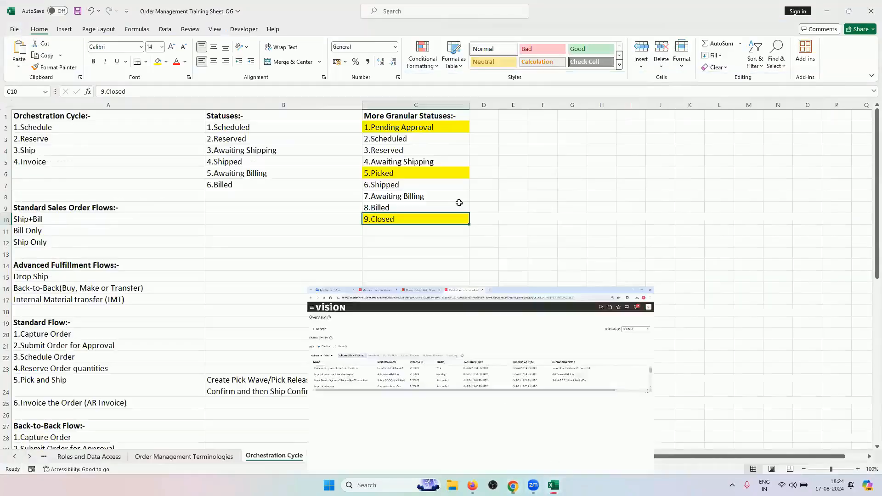
{"action": "left_click", "coordinate": [444, 126]}
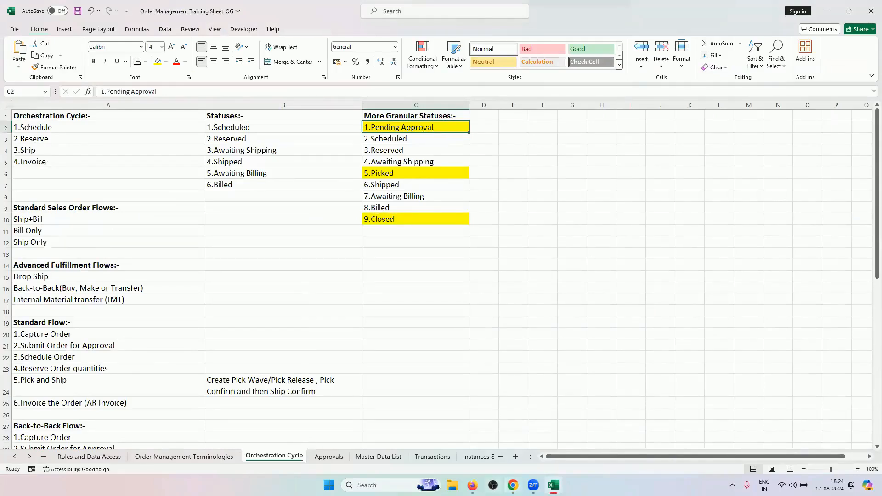
{"action": "left_click", "coordinate": [513, 485]}
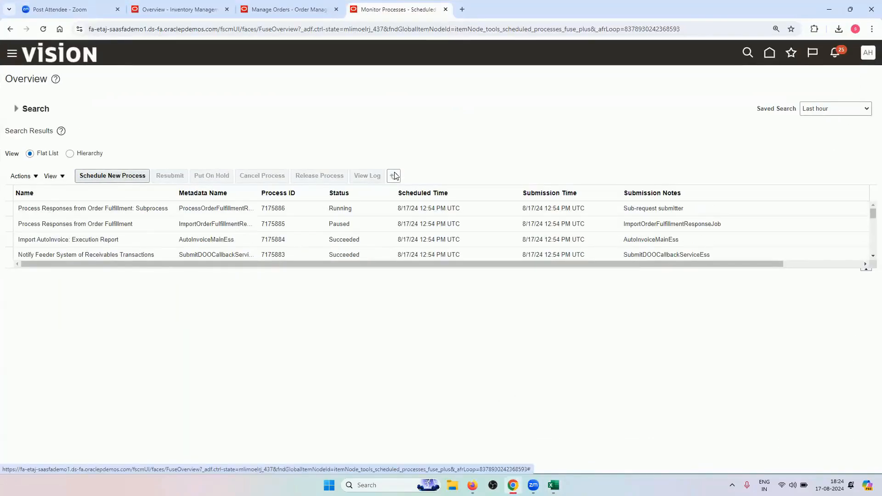
{"action": "left_click", "coordinate": [396, 176]}
{"action": "left_click", "coordinate": [395, 176]}
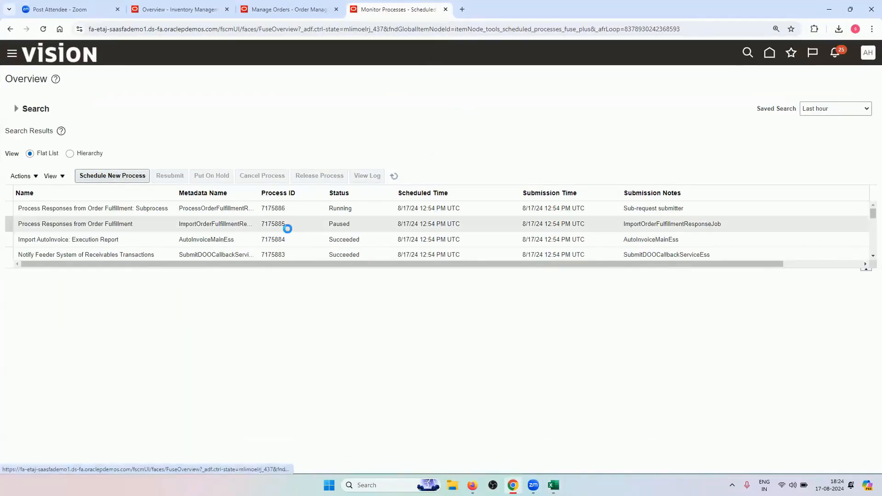
{"action": "left_click", "coordinate": [870, 256]}
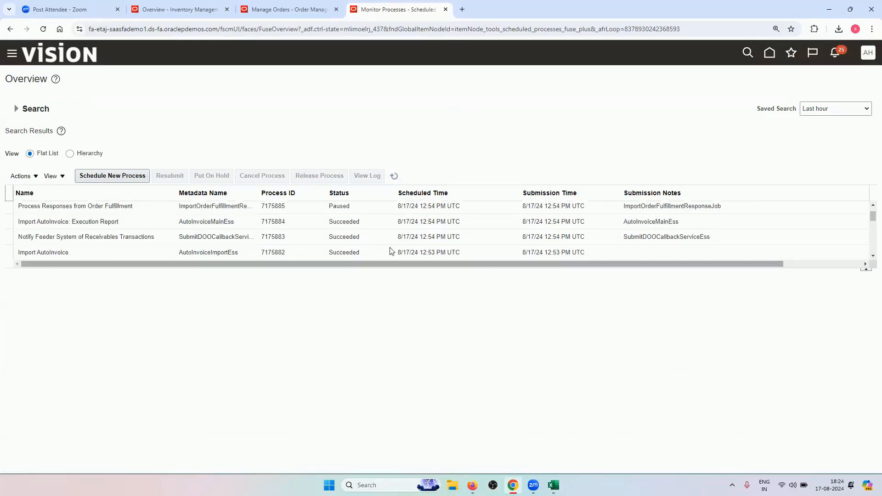
{"action": "left_click", "coordinate": [394, 176]}
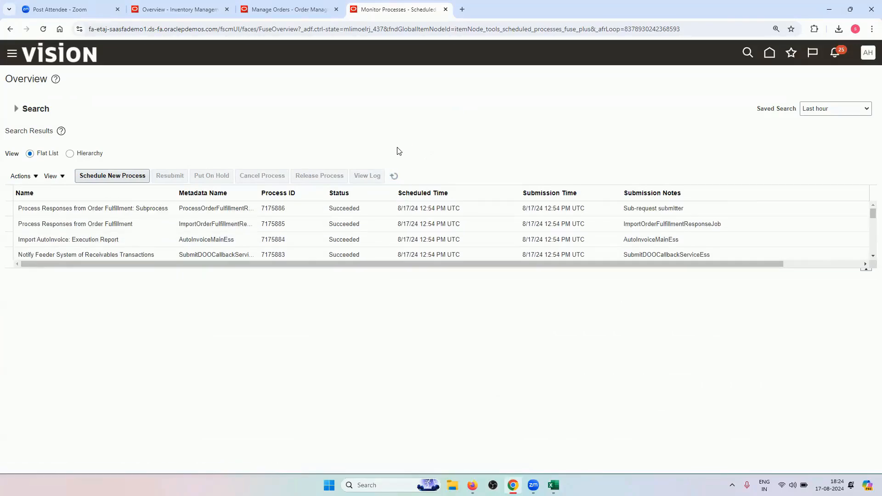
{"action": "left_click", "coordinate": [272, 6]}
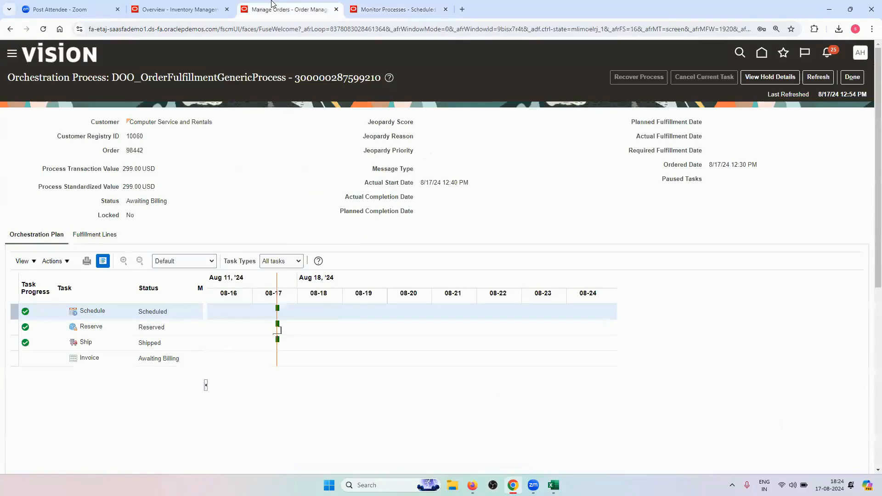
Confirm the Invoice task reads Billed and order 98442's Vision tablet line is Closed
{"action": "left_click", "coordinate": [818, 78]}
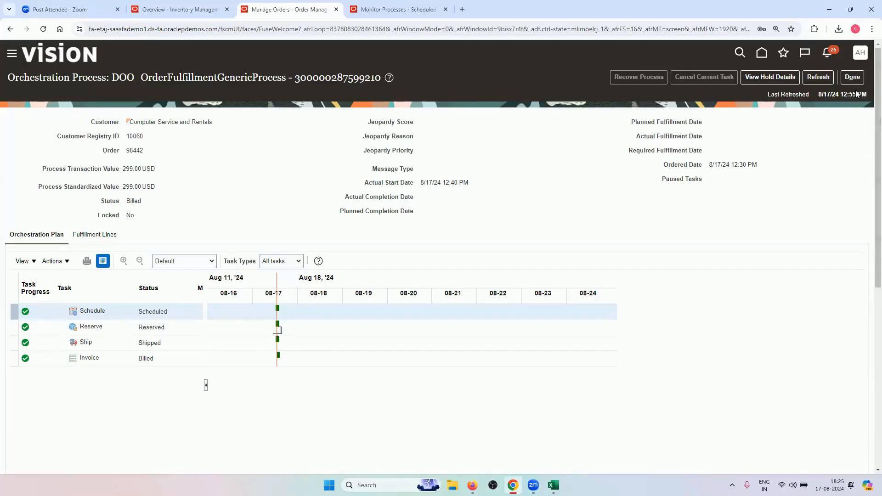
{"action": "left_click", "coordinate": [819, 77]}
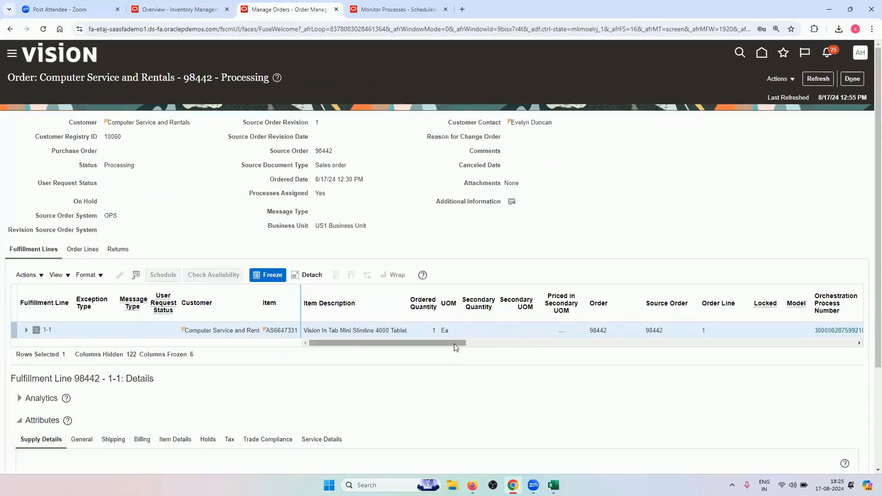
{"action": "left_click_drag", "start_coordinate": [464, 343], "coordinate": [391, 347]}
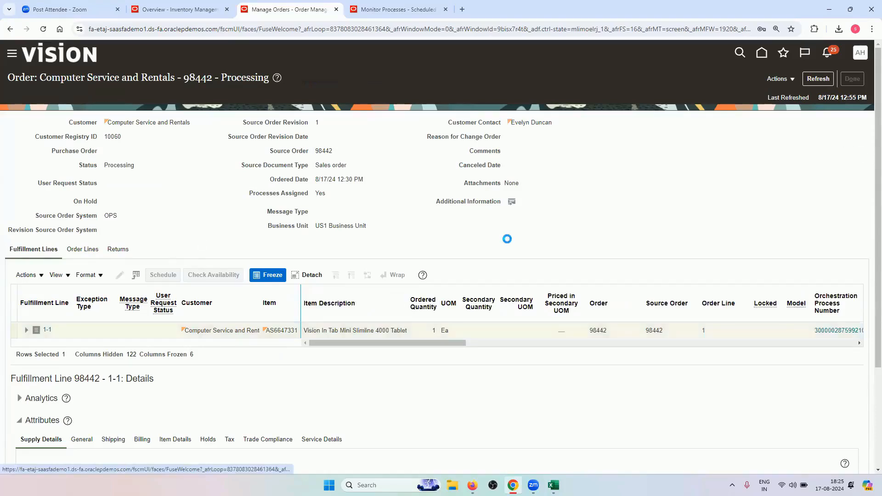
{"action": "left_click_drag", "start_coordinate": [289, 377], "coordinate": [44, 388]}
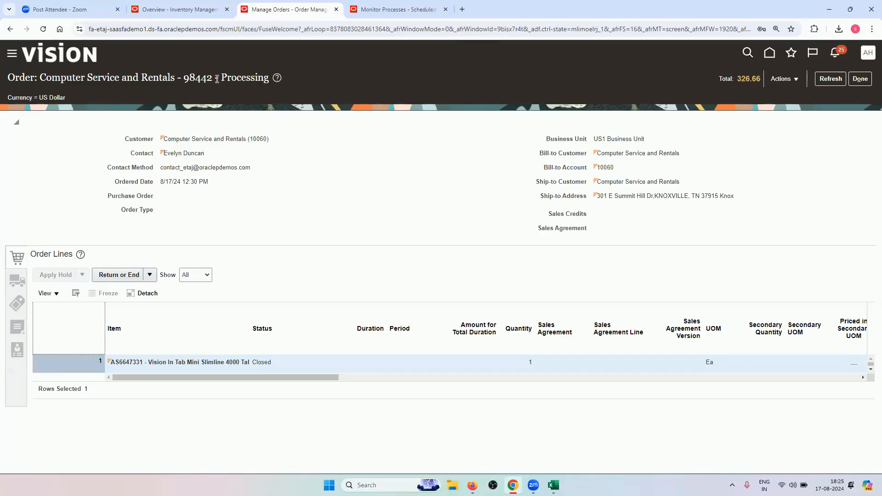
{"action": "left_click_drag", "start_coordinate": [223, 79], "coordinate": [258, 87]}
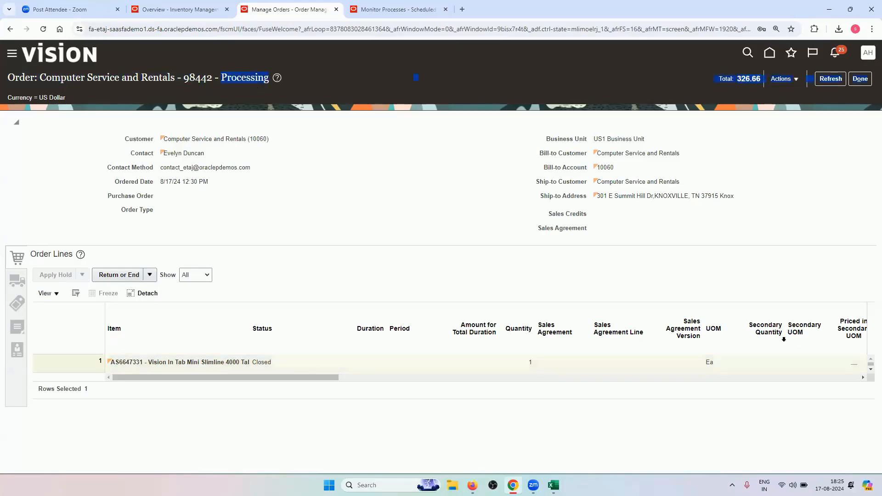
{"action": "left_click", "coordinate": [820, 180]}
{"action": "left_click", "coordinate": [833, 83]}
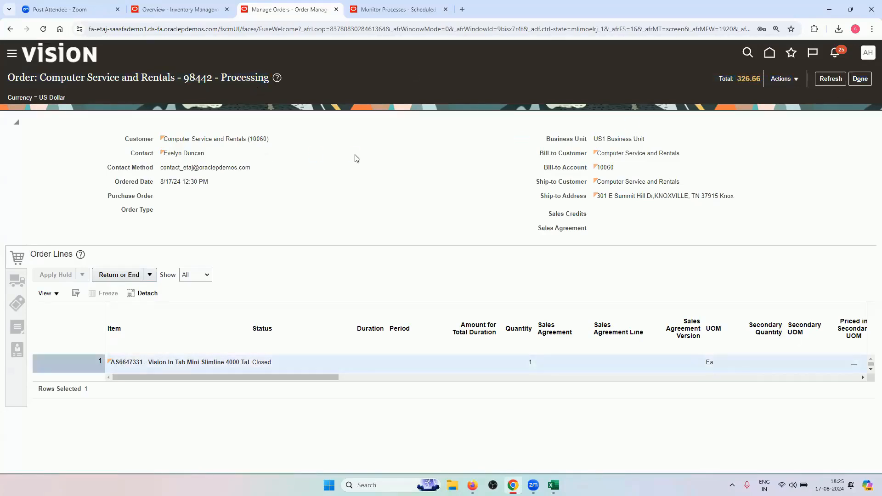
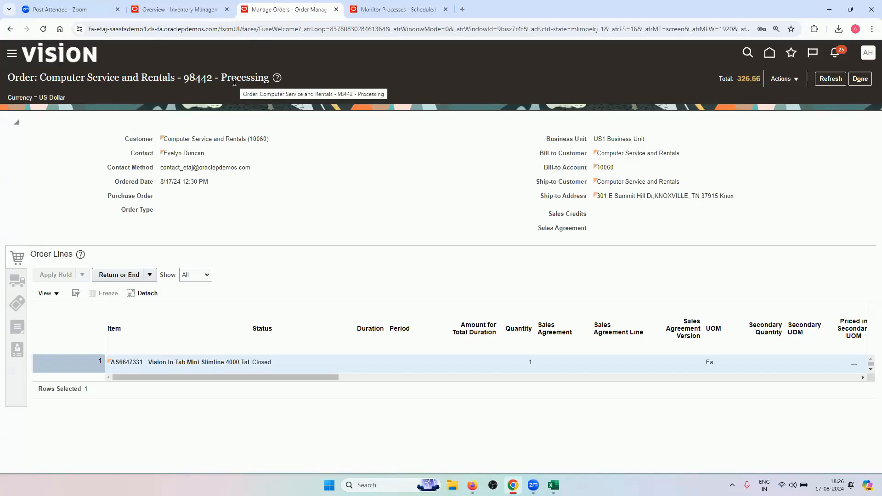
Refresh order 98442 and recheck its header status, which still reads Processing
{"action": "left_click_drag", "start_coordinate": [221, 77], "coordinate": [270, 81]}
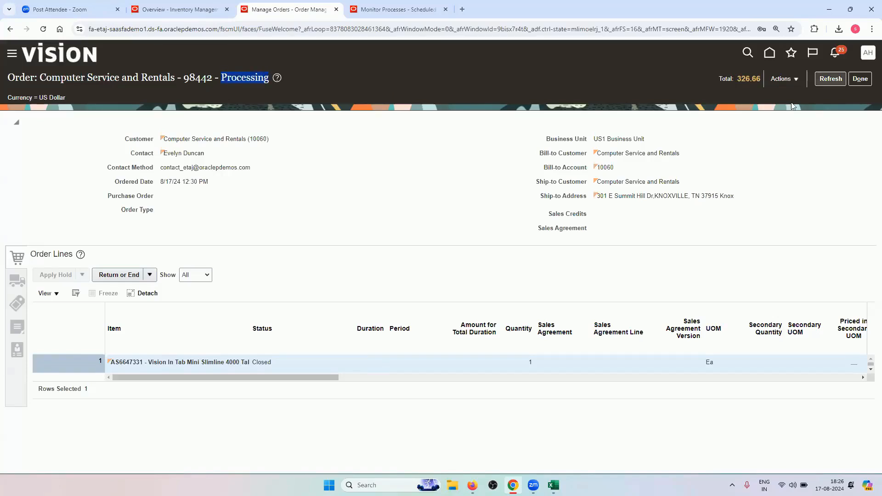
{"action": "left_click", "coordinate": [831, 79]}
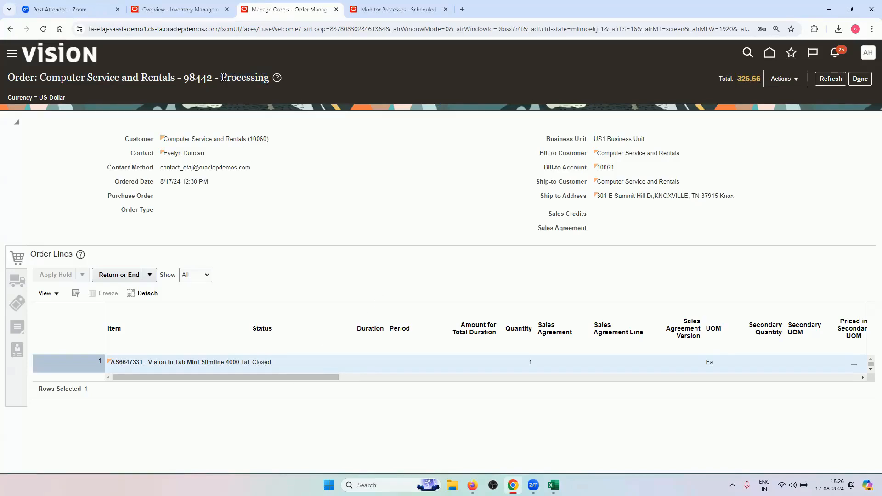
{"action": "left_click_drag", "start_coordinate": [221, 78], "coordinate": [265, 78]}
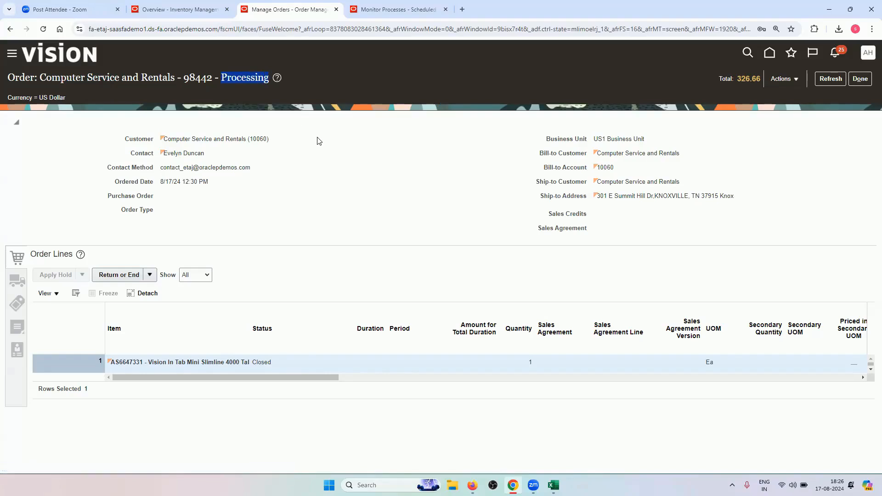
{"action": "left_click", "coordinate": [285, 97]}
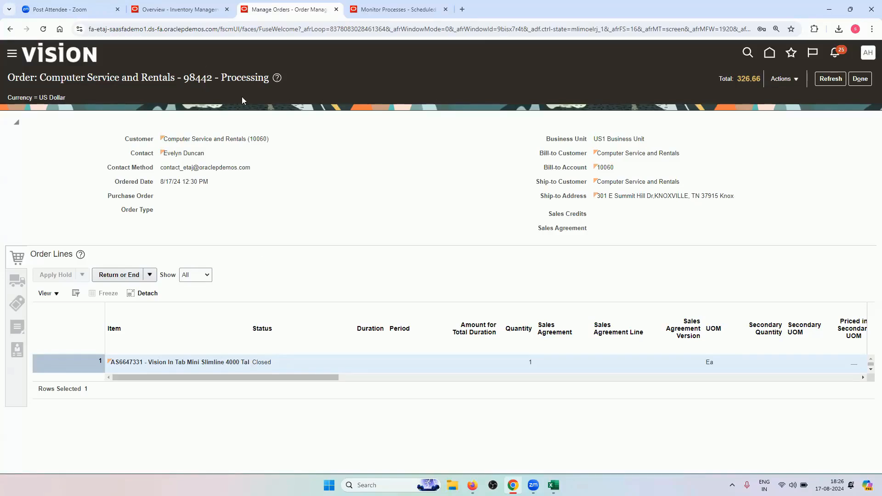
Copy 'Update or Close Sales Order' from cell A49 of the Excel training sheet
{"action": "left_click", "coordinate": [554, 485]}
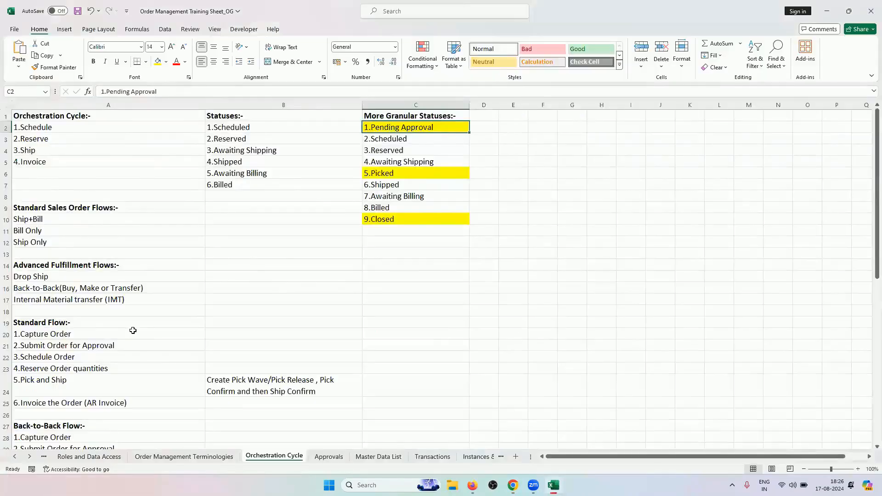
{"action": "scroll", "coordinate": [133, 329], "scroll_direction": "down", "scroll_amount": 4}
{"action": "scroll", "coordinate": [132, 329], "scroll_direction": "down", "scroll_amount": 6}
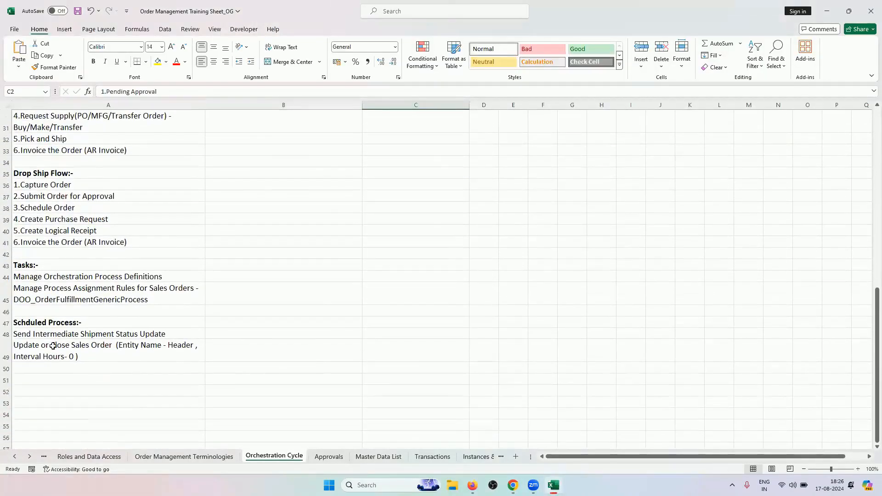
{"action": "left_click", "coordinate": [52, 347]}
{"action": "double_click", "coordinate": [105, 348]}
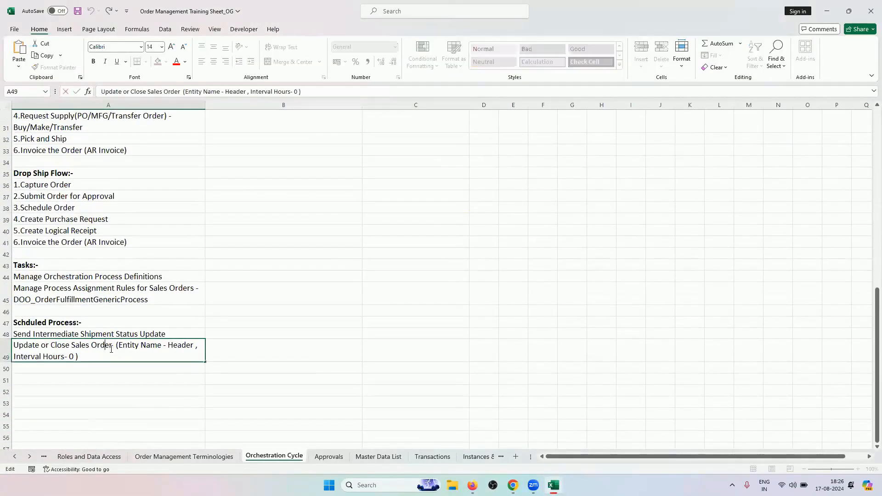
{"action": "left_click_drag", "start_coordinate": [112, 344], "coordinate": [10, 347]}
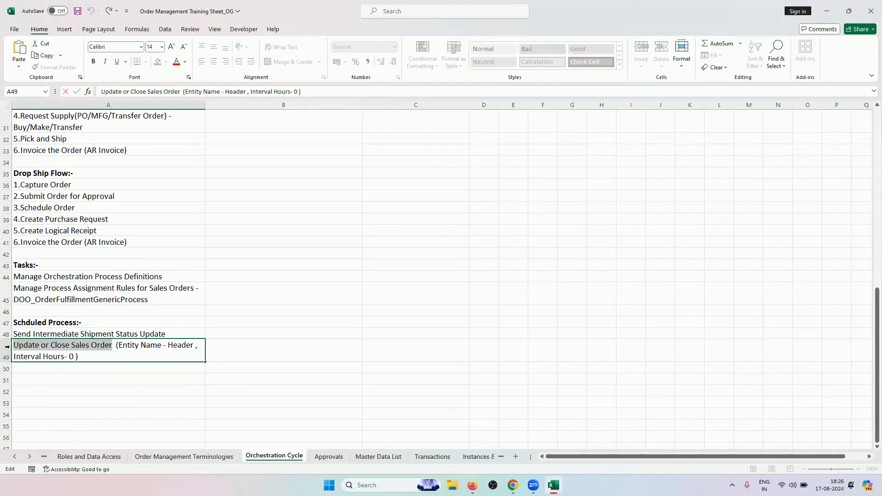
{"action": "right_click", "coordinate": [26, 347]}
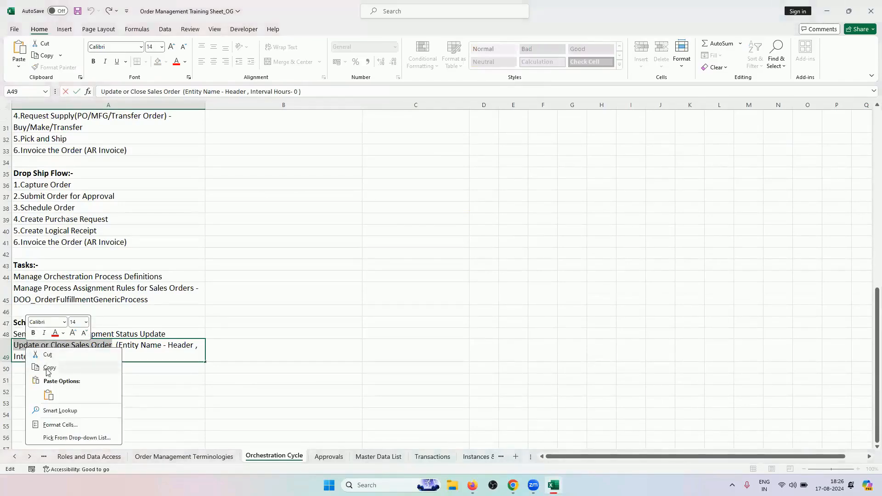
{"action": "left_click", "coordinate": [49, 368]}
{"action": "left_click", "coordinate": [513, 485]}
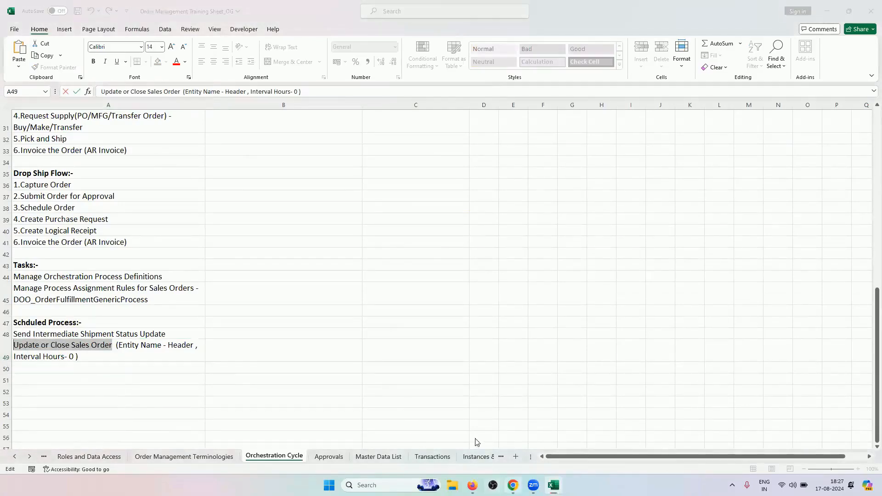
{"action": "left_click", "coordinate": [408, 5]}
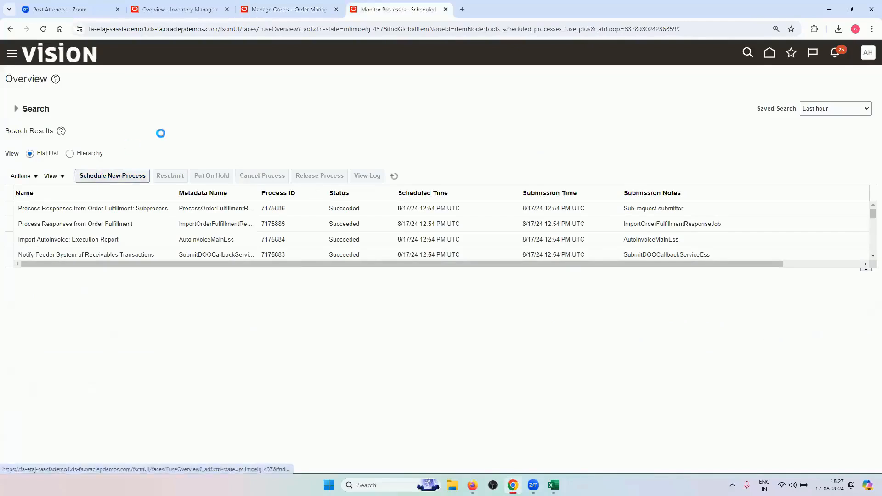
Paste the copied name into the process name field, then dismiss the Import AutoInvoice form
{"action": "key", "text": "Tab"}
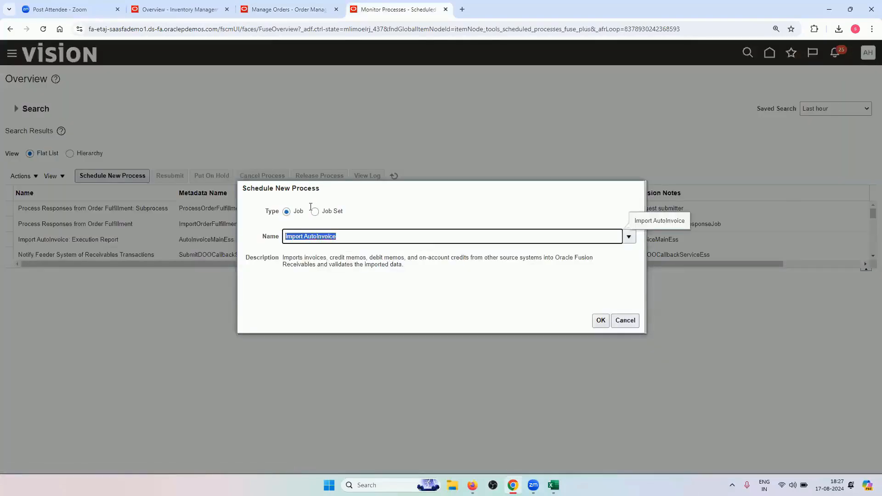
{"action": "key", "text": "BackSpace"}
{"action": "key", "text": "ctrl+v"}
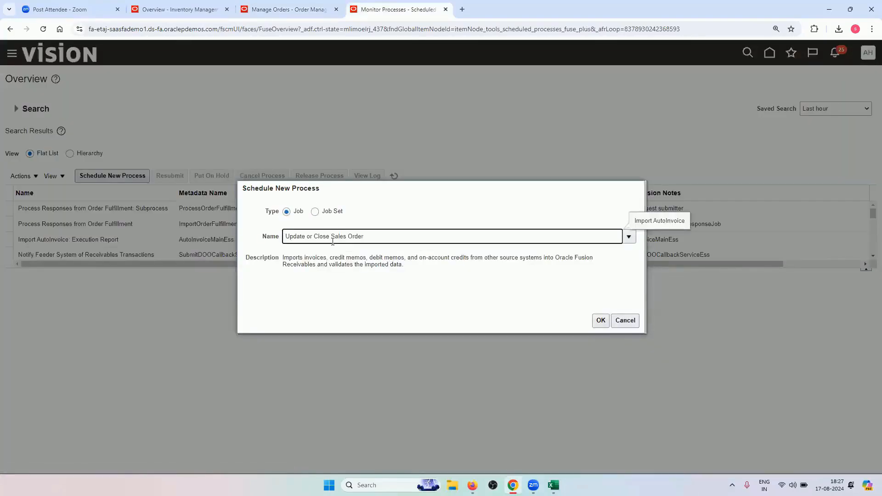
{"action": "left_click", "coordinate": [600, 320]}
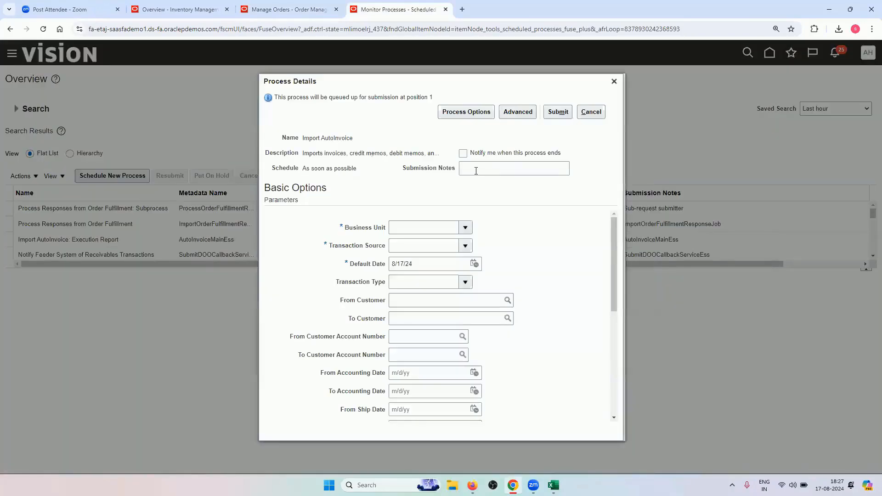
{"action": "key", "text": "Escape"}
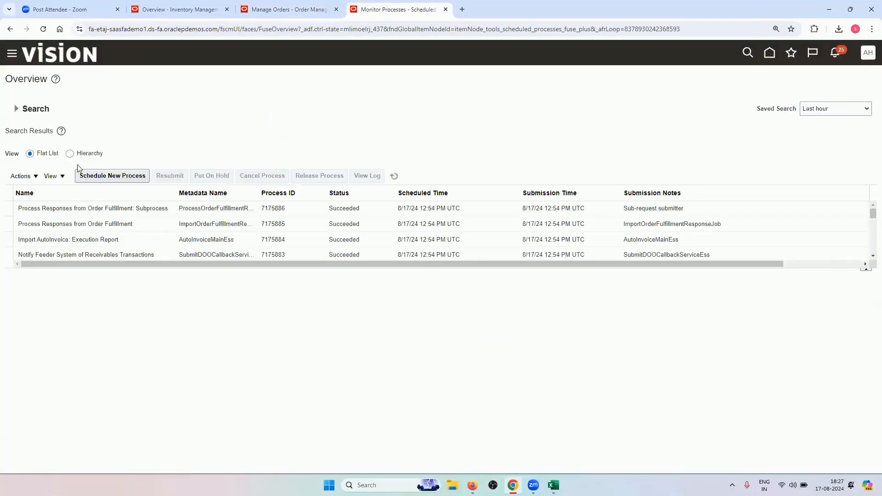
Retry a new process with a corrected name ending, then cancel and reload the page
{"action": "left_click", "coordinate": [92, 175]}
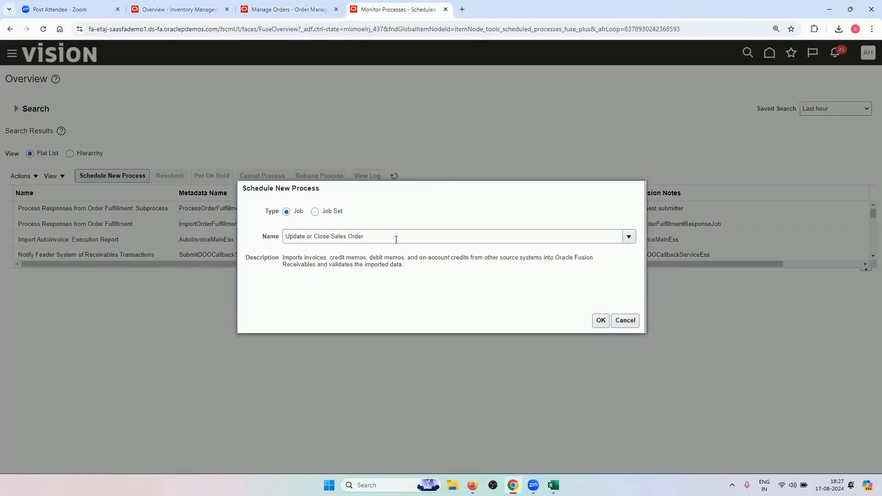
{"action": "left_click", "coordinate": [396, 240]}
{"action": "key", "text": "Tab"}
{"action": "left_click", "coordinate": [419, 238]}
{"action": "key", "text": "Tab"}
{"action": "left_click", "coordinate": [417, 236]}
{"action": "key", "text": "BackSpace"}
{"action": "key", "text": "BackSpace"}
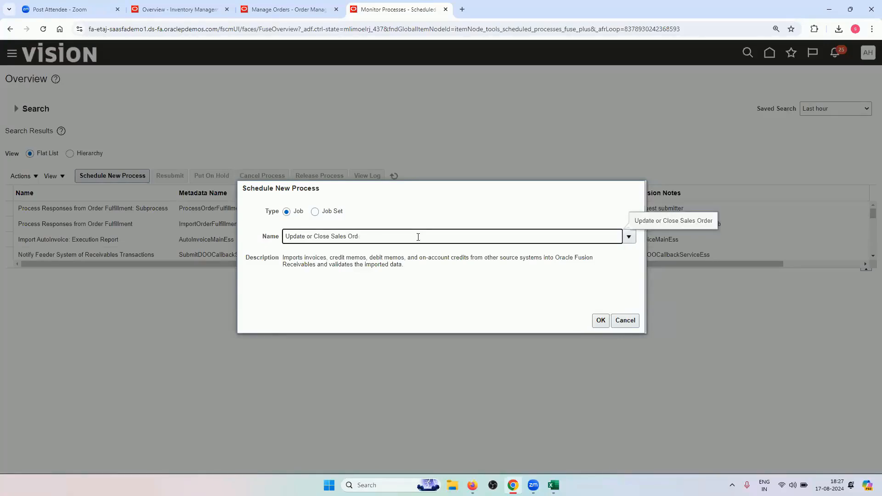
{"action": "type", "text": "er"}
{"action": "key", "text": "Tab"}
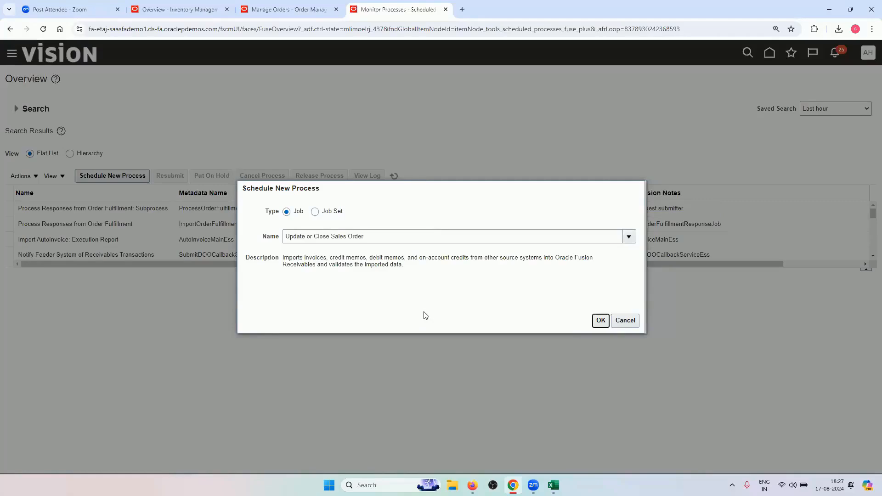
{"action": "left_click", "coordinate": [625, 320]}
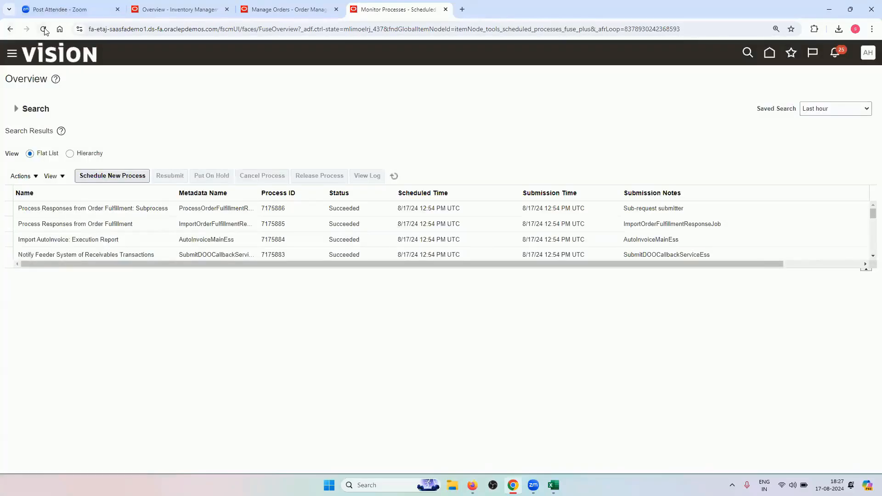
{"action": "left_click", "coordinate": [44, 30]}
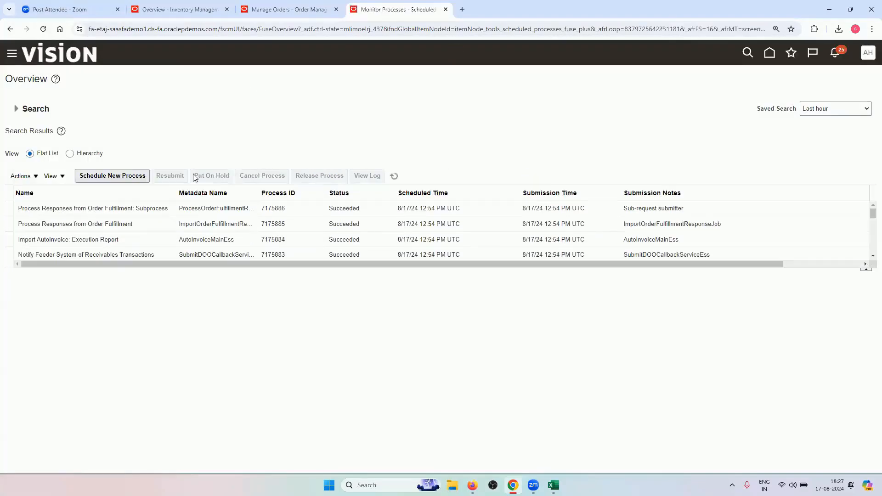
Start another new process and complete its name, opening google.com in a new tab
{"action": "left_click", "coordinate": [144, 177]}
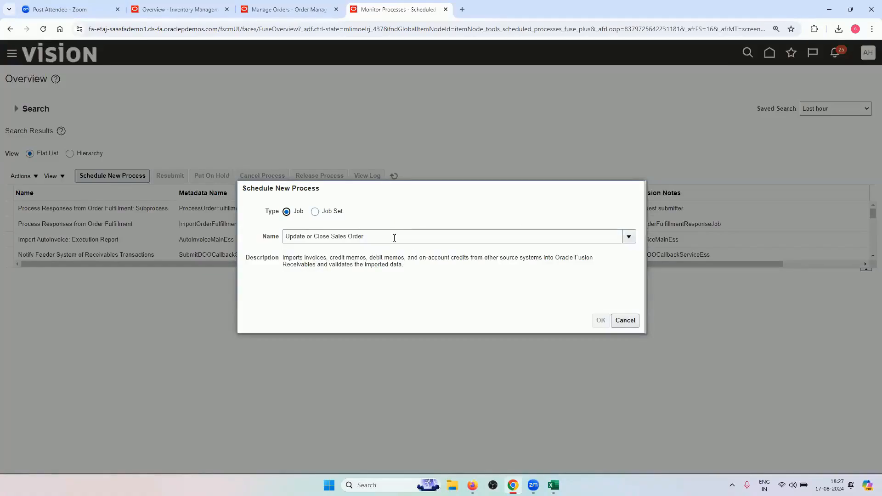
{"action": "left_click", "coordinate": [394, 240]}
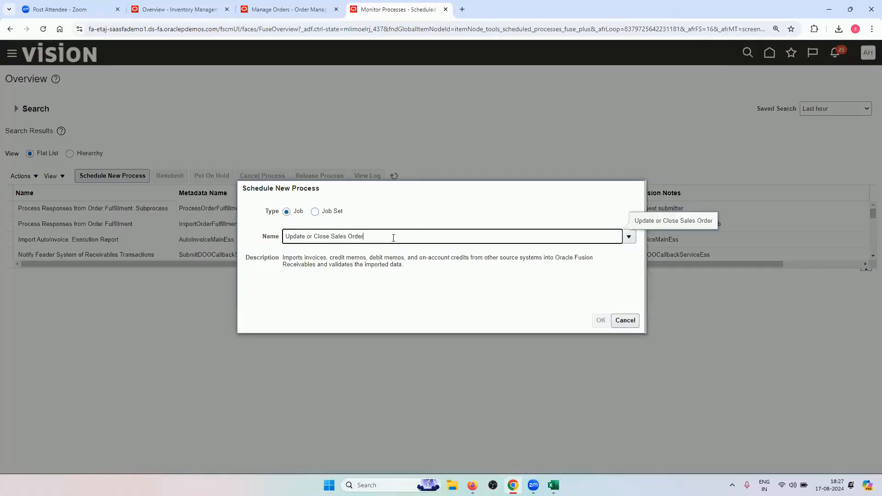
{"action": "type", "text": "r"}
{"action": "key", "text": "Tab"}
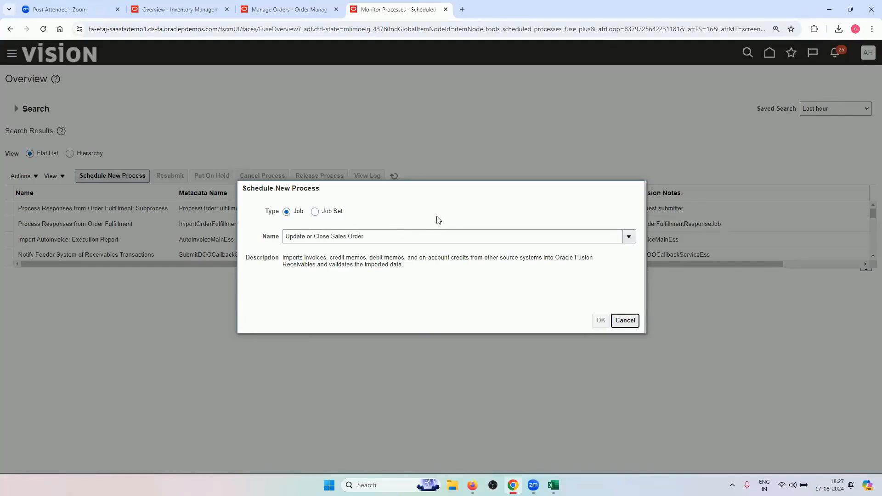
{"action": "left_click", "coordinate": [462, 10]}
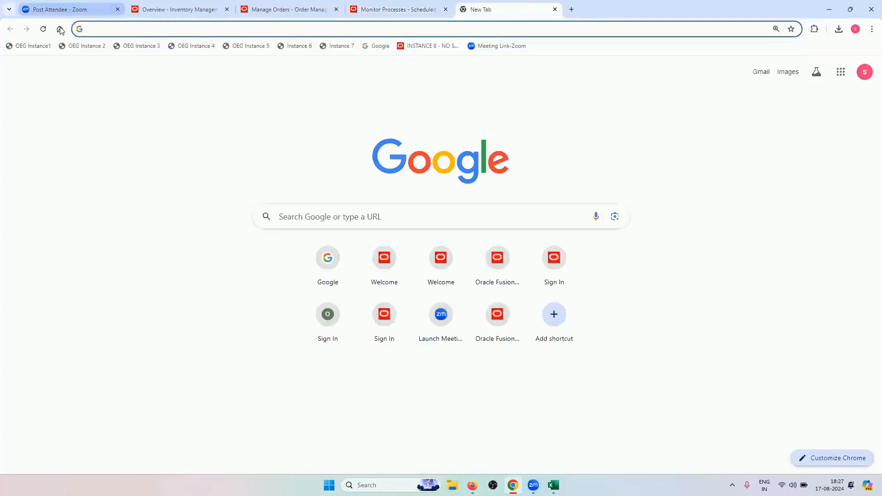
{"action": "type", "text": "google.com"}
{"action": "key", "text": "Return"}
{"action": "left_click", "coordinate": [364, 9]}
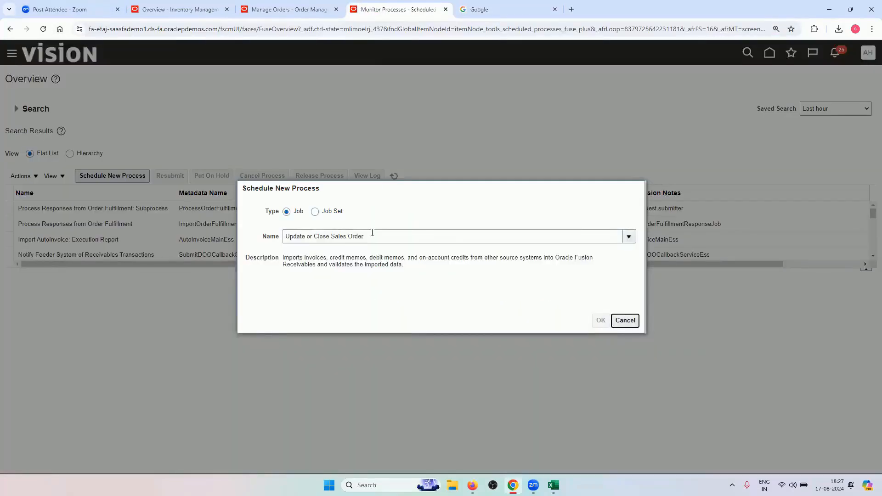
Search the name list for 'UPDATE OR CLOSE SALES' and choose Update or Close Sales Orders
{"action": "left_click", "coordinate": [386, 241]}
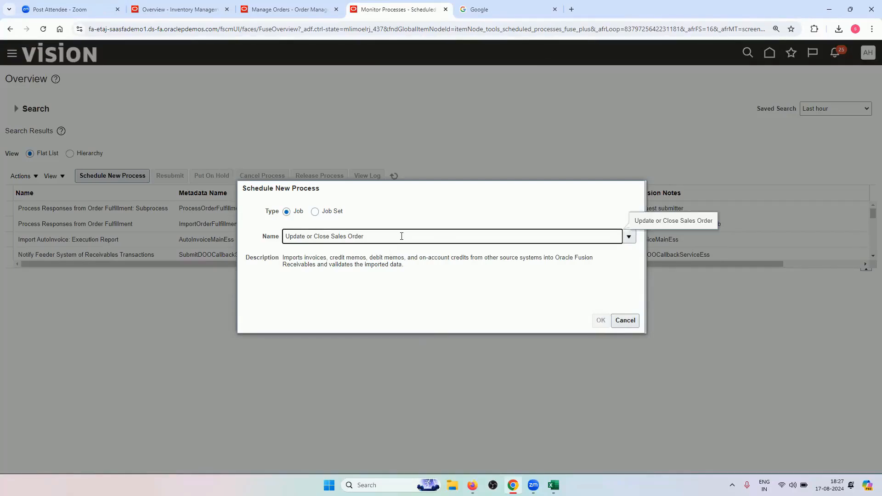
{"action": "key", "text": "BackSpace"}
{"action": "key", "text": "BackSpace"}
{"action": "key", "text": "BackSpace"}
{"action": "key", "text": "BackSpace"}
{"action": "key", "text": "BackSpace"}
{"action": "key", "text": "BackSpace"}
{"action": "key", "text": "BackSpace"}
{"action": "key", "text": "BackSpace"}
{"action": "key", "text": "BackSpace"}
{"action": "key", "text": "BackSpace"}
{"action": "key", "text": "BackSpace"}
{"action": "key", "text": "BackSpace"}
{"action": "key", "text": "BackSpace"}
{"action": "key", "text": "BackSpace"}
{"action": "key", "text": "BackSpace"}
{"action": "key", "text": "BackSpace"}
{"action": "key", "text": "BackSpace"}
{"action": "key", "text": "BackSpace"}
{"action": "key", "text": "BackSpace"}
{"action": "key", "text": "BackSpace"}
{"action": "type", "text": "UPDATE"}
{"action": "key", "text": "Tab"}
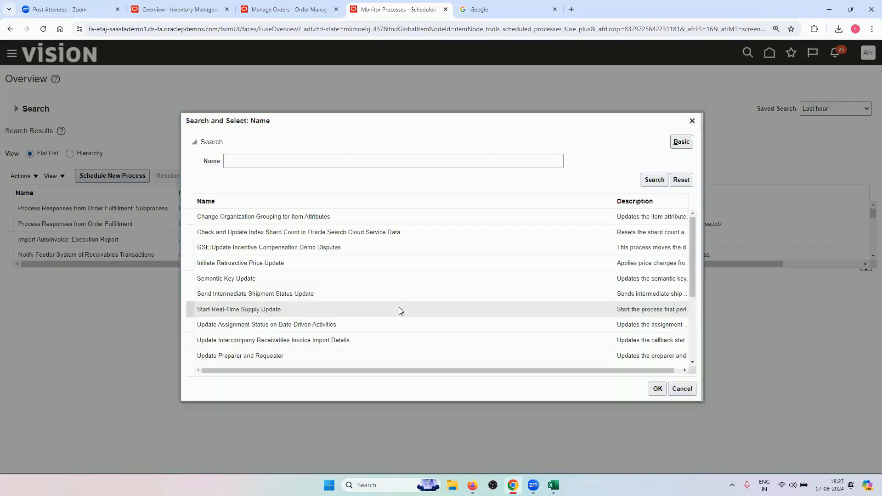
{"action": "left_click", "coordinate": [307, 166]}
{"action": "type", "text": "U"}
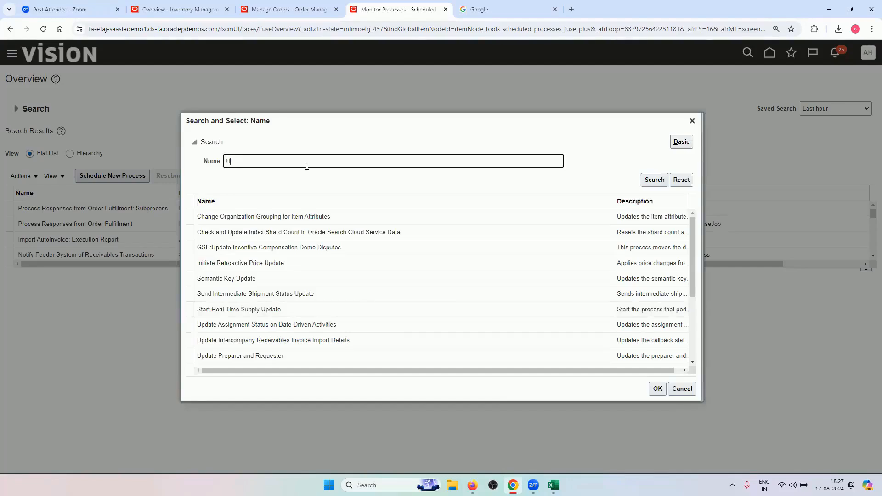
{"action": "type", "text": "PDATE OR CLOSE SALES"}
{"action": "left_click", "coordinate": [651, 180]}
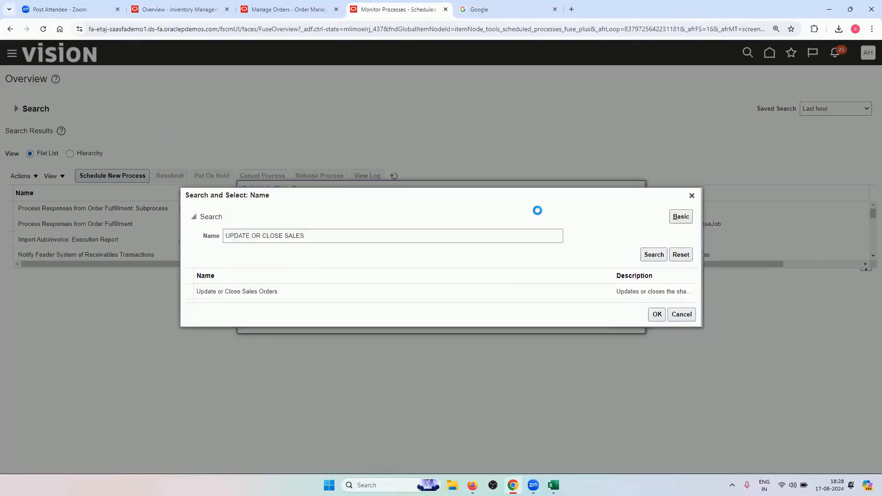
{"action": "left_click", "coordinate": [321, 292]}
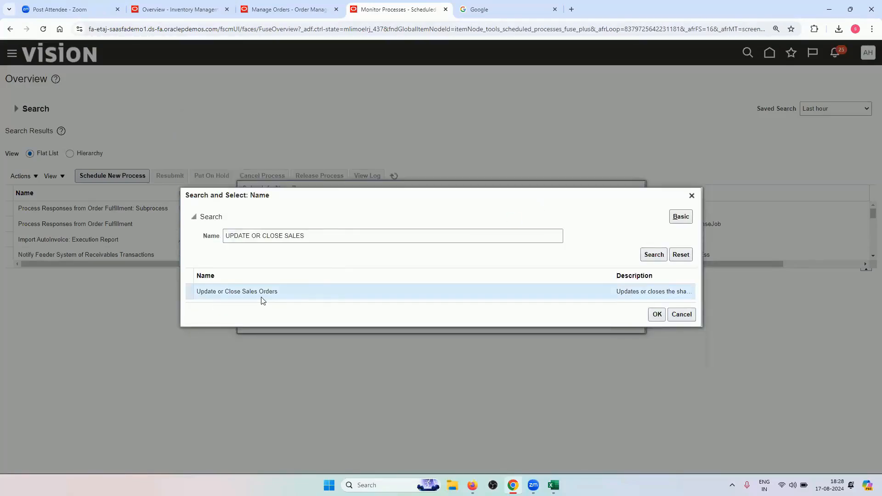
{"action": "left_click", "coordinate": [656, 315]}
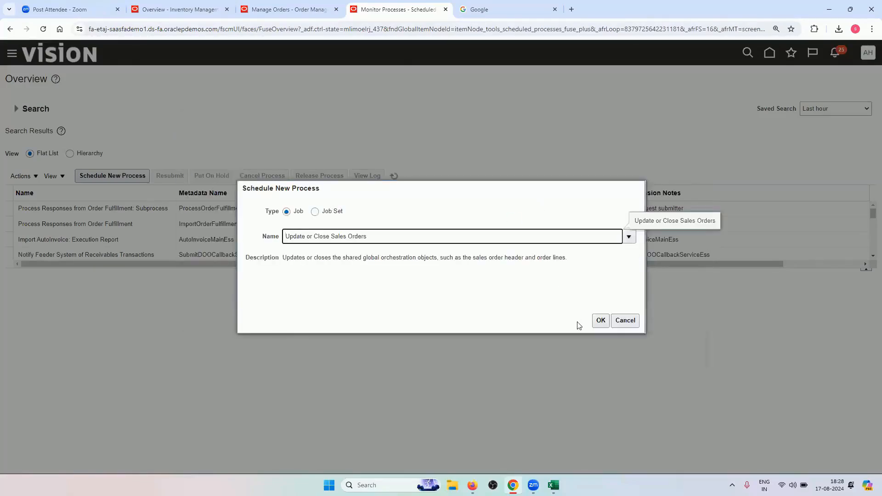
{"action": "left_click", "coordinate": [601, 320]}
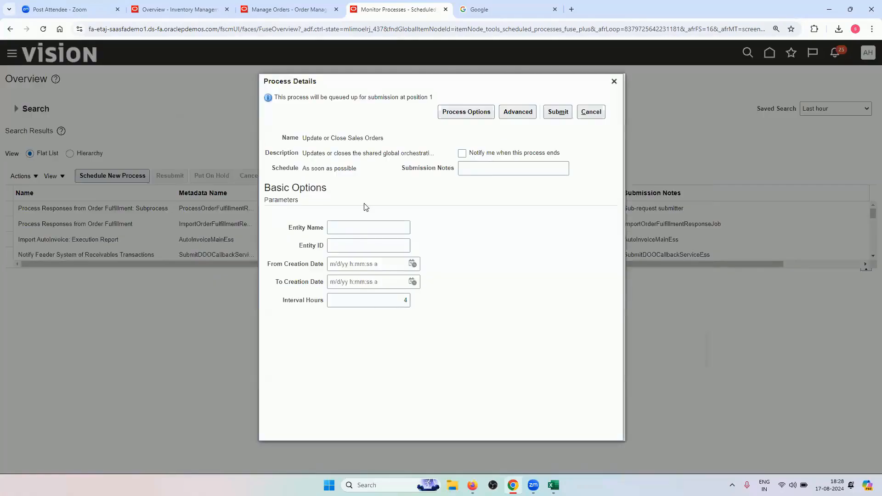
Submit Update or Close Sales Orders with Entity Name Header and Interval Hours 0
{"action": "left_click", "coordinate": [356, 225]}
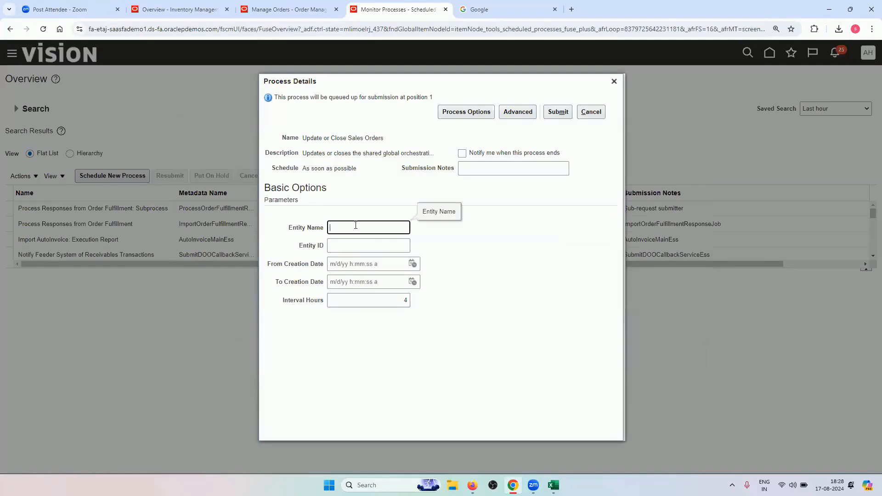
{"action": "type", "text": "Header"}
{"action": "left_click", "coordinate": [408, 301]}
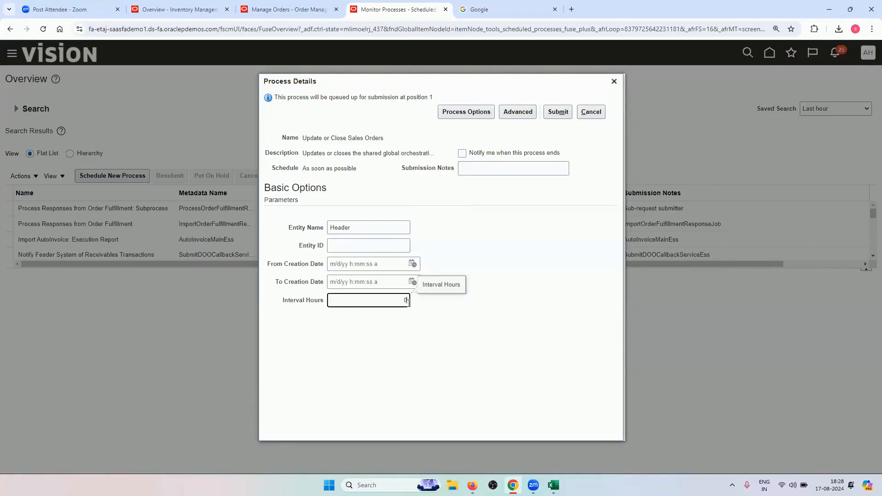
{"action": "left_click", "coordinate": [408, 358]}
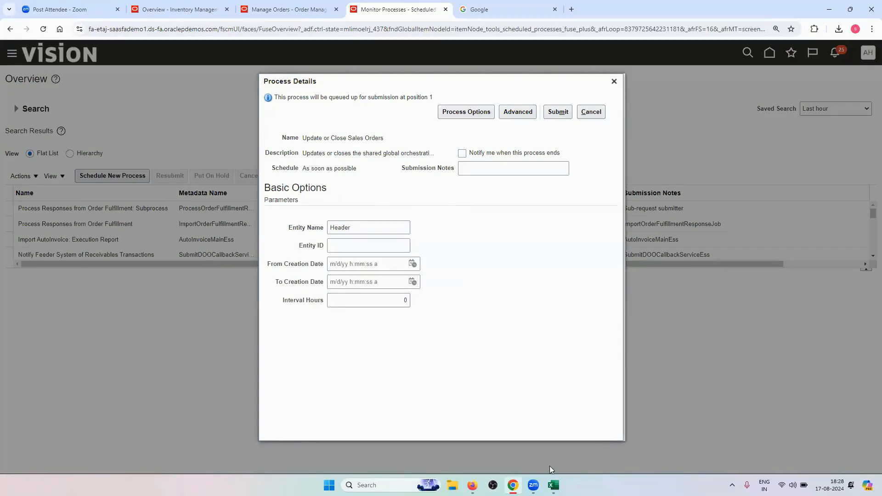
{"action": "left_click", "coordinate": [553, 485]}
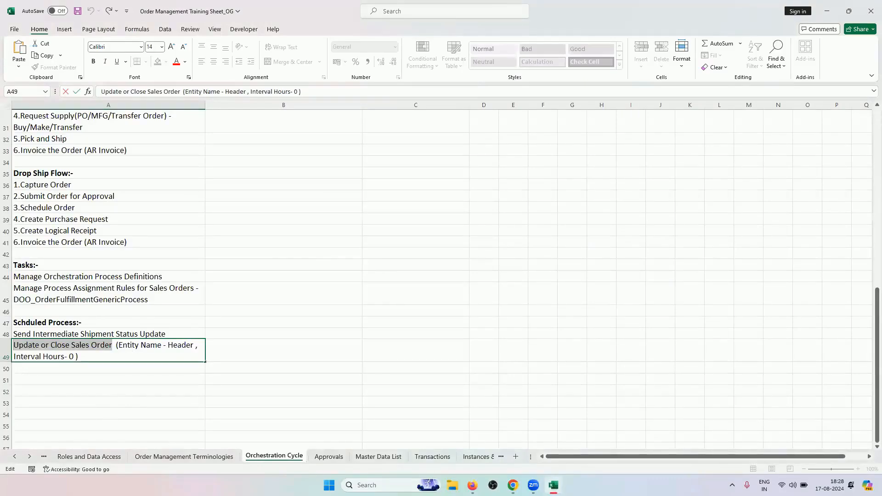
{"action": "key", "text": "alt+Tab"}
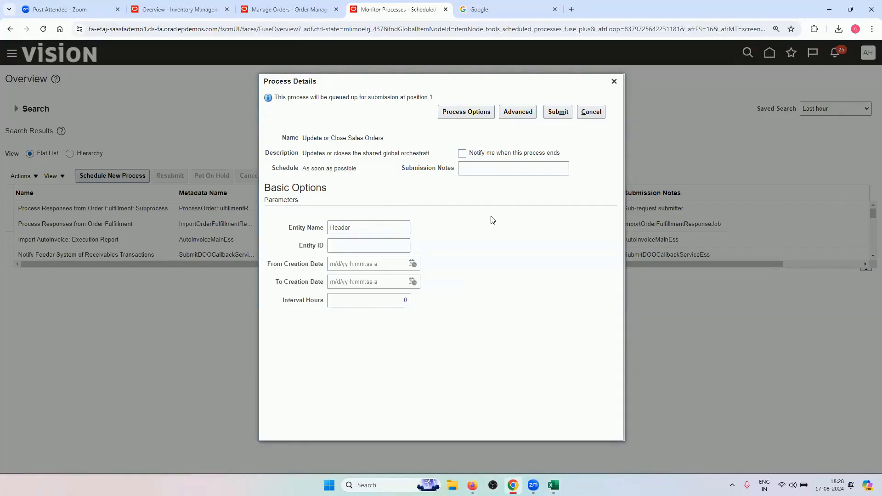
{"action": "left_click", "coordinate": [560, 113]}
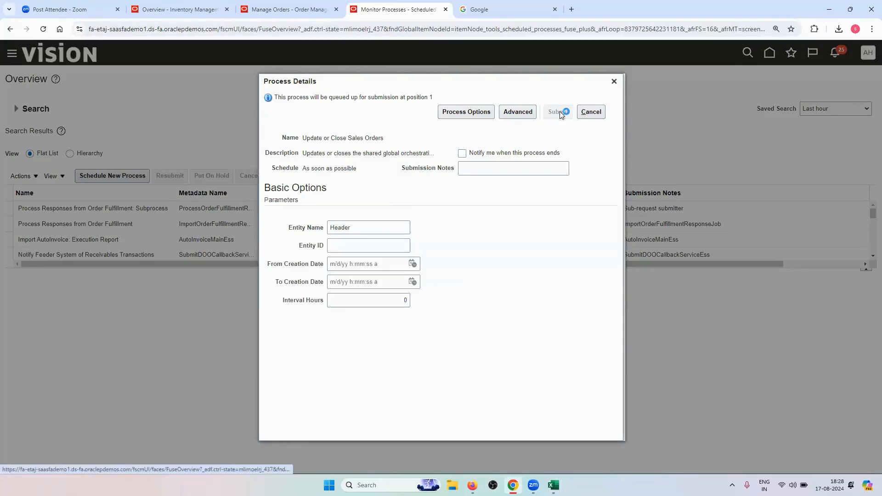
{"action": "left_click", "coordinate": [555, 180]}
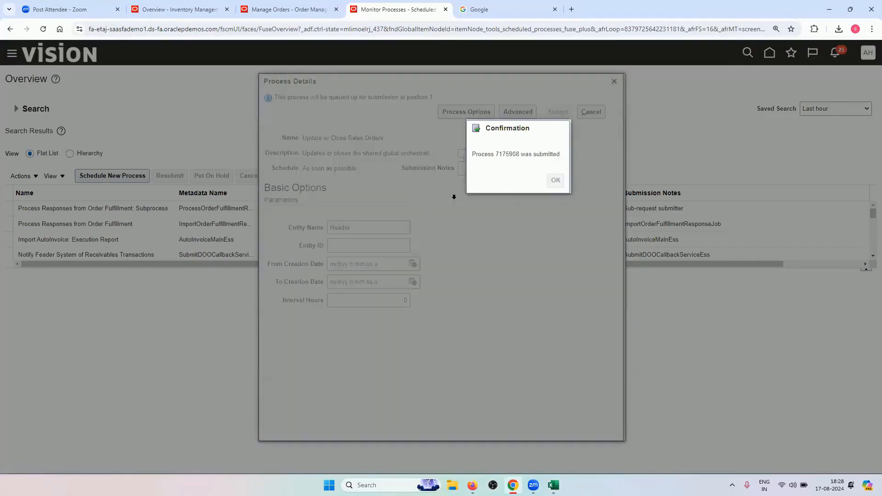
{"action": "left_click", "coordinate": [401, 177]}
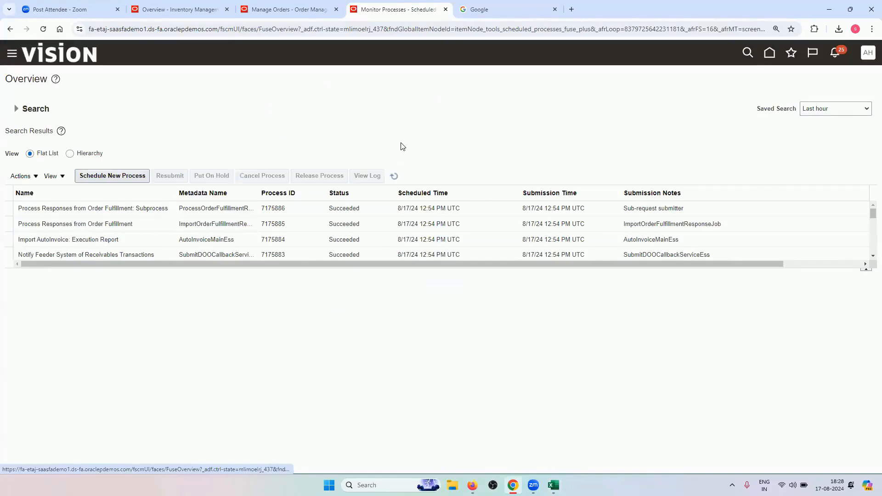
Refresh the process list until 7175908 shows Succeeded, checking order 98442 in between
{"action": "left_click", "coordinate": [288, 9]}
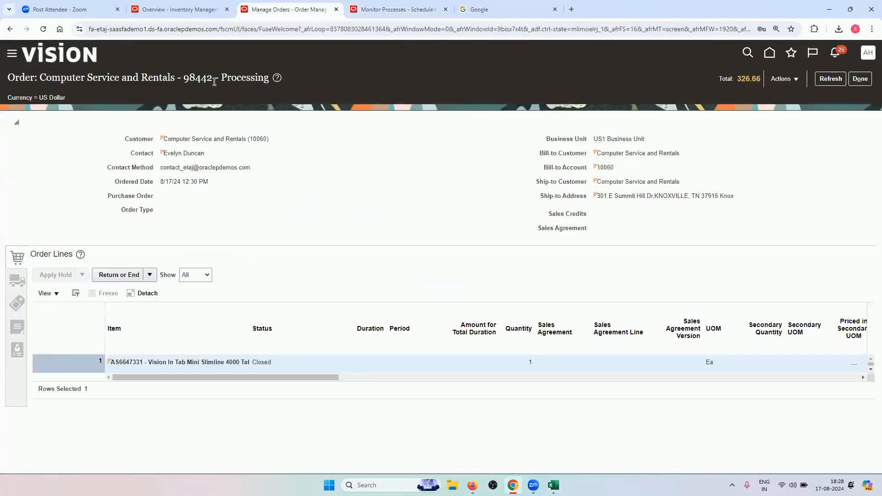
{"action": "left_click_drag", "start_coordinate": [221, 78], "coordinate": [270, 77]}
{"action": "left_click", "coordinate": [385, 6]}
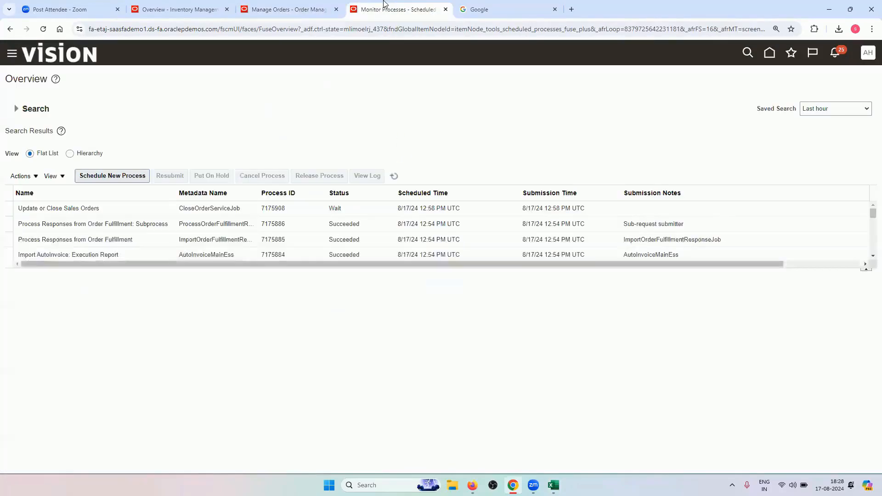
{"action": "left_click", "coordinate": [394, 176]}
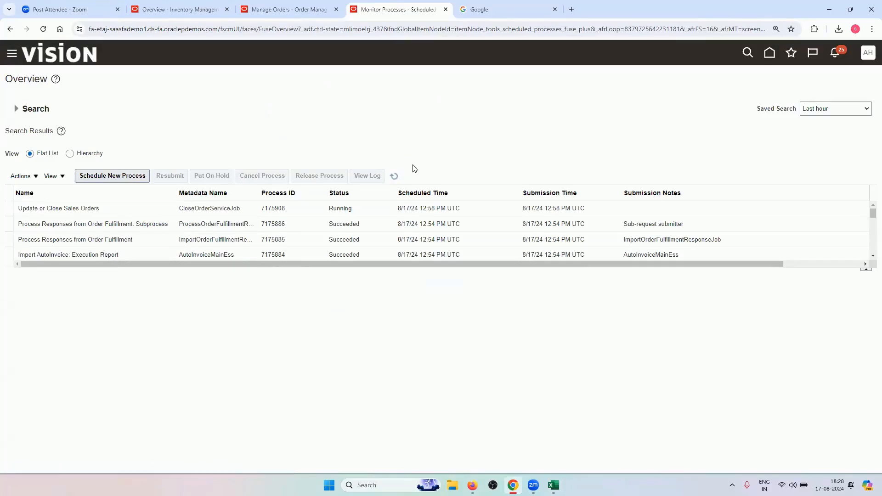
{"action": "left_click", "coordinate": [335, 6]}
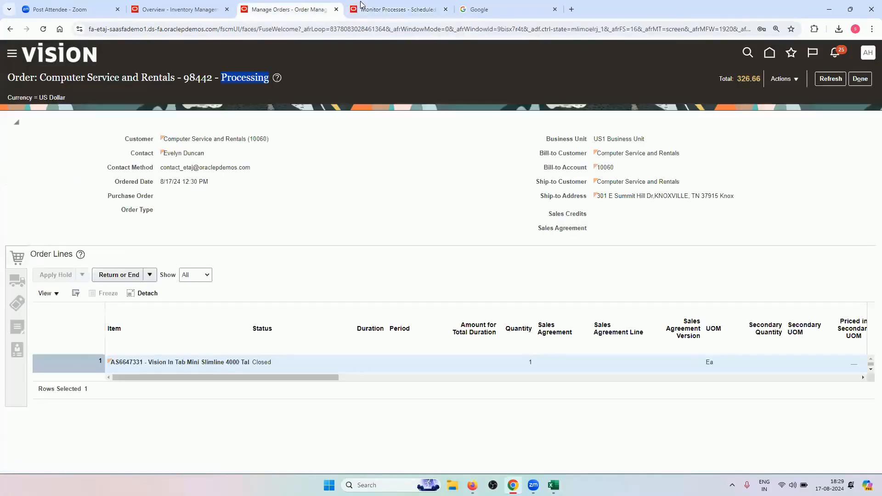
{"action": "left_click", "coordinate": [395, 10]}
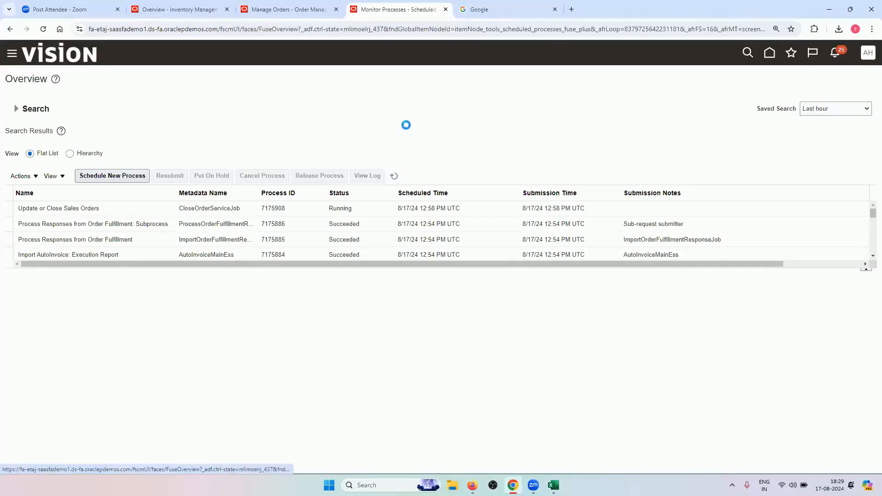
{"action": "left_click", "coordinate": [395, 178]}
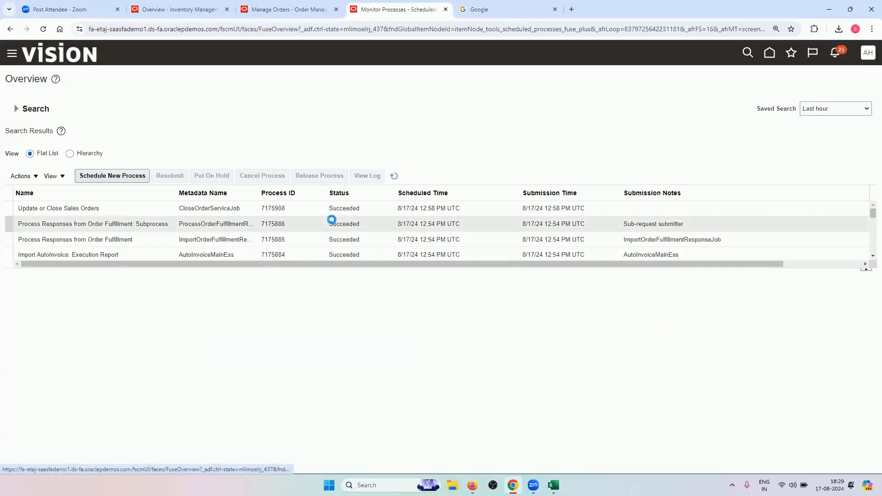
{"action": "left_click", "coordinate": [291, 7]}
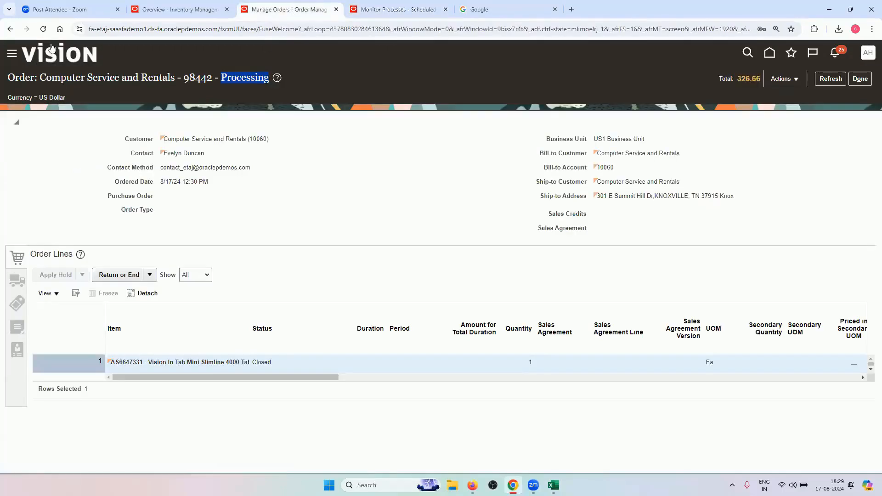
Reload order 98442 and highlight its header status, now Closed
{"action": "left_click", "coordinate": [43, 29]}
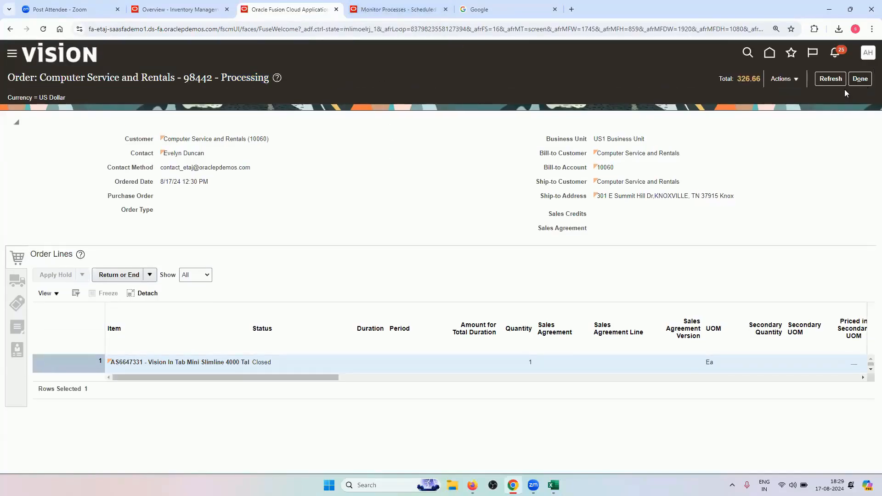
{"action": "left_click", "coordinate": [831, 79]}
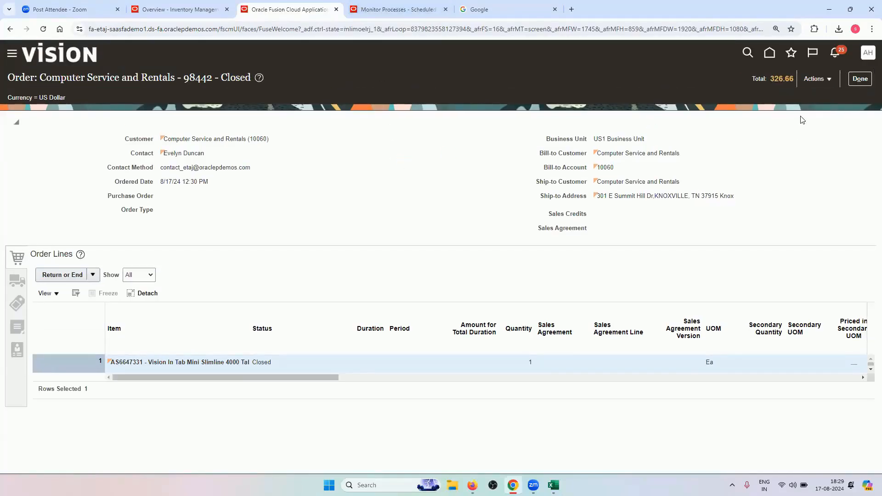
{"action": "left_click_drag", "start_coordinate": [223, 79], "coordinate": [253, 80]}
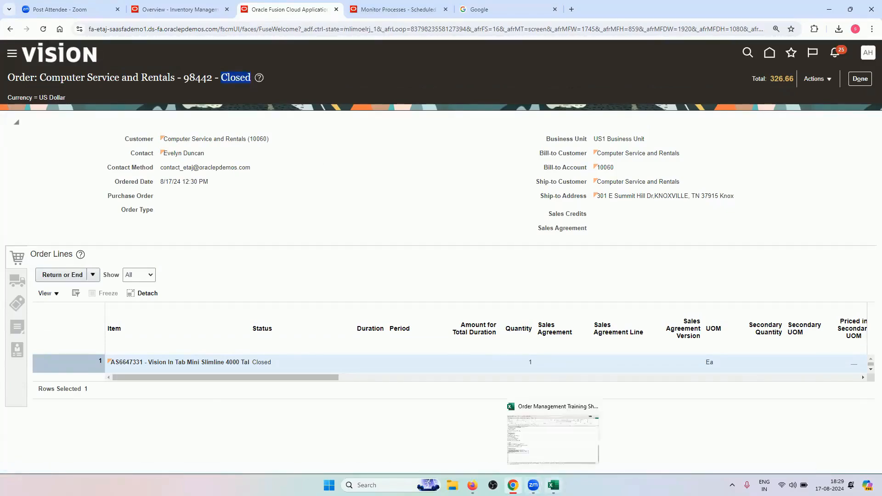
{"action": "left_click", "coordinate": [553, 485]}
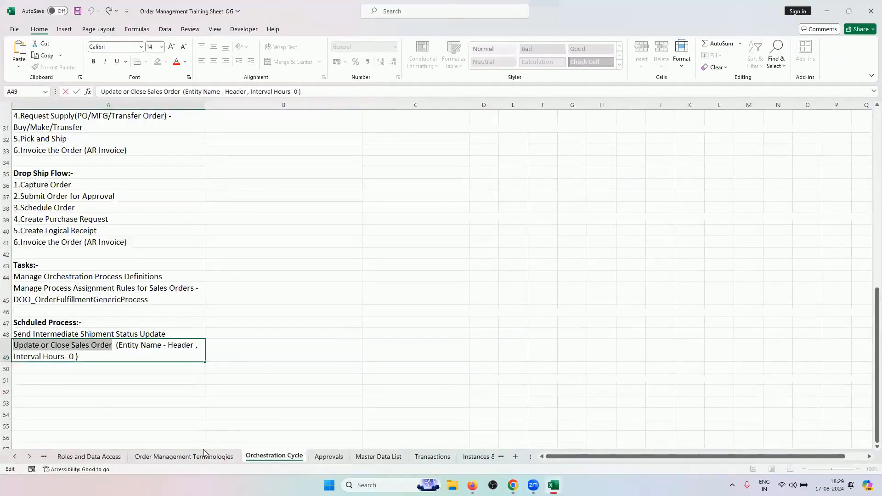
Highlight the six basic order statuses, noting 1.Pending Approval, 5.Picked and 9.Closed
{"action": "scroll", "coordinate": [274, 314], "scroll_direction": "up", "scroll_amount": 9}
{"action": "scroll", "coordinate": [274, 315], "scroll_direction": "up", "scroll_amount": 1}
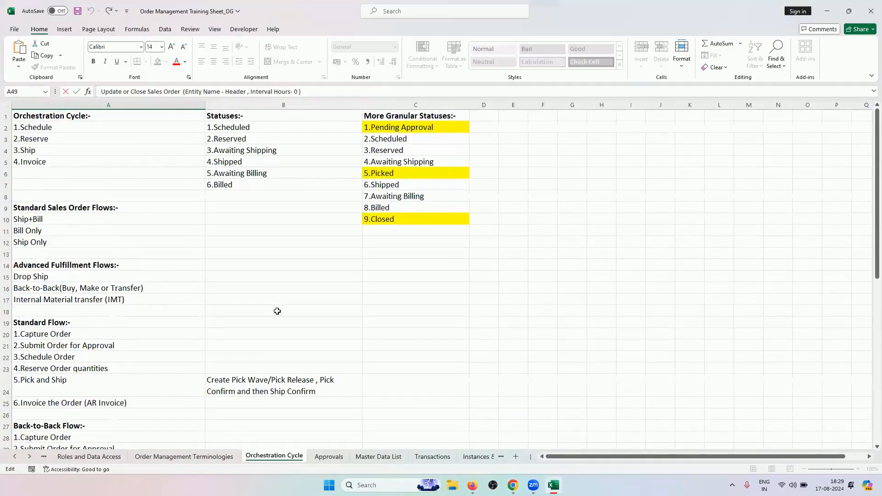
{"action": "left_click_drag", "start_coordinate": [237, 124], "coordinate": [234, 185]}
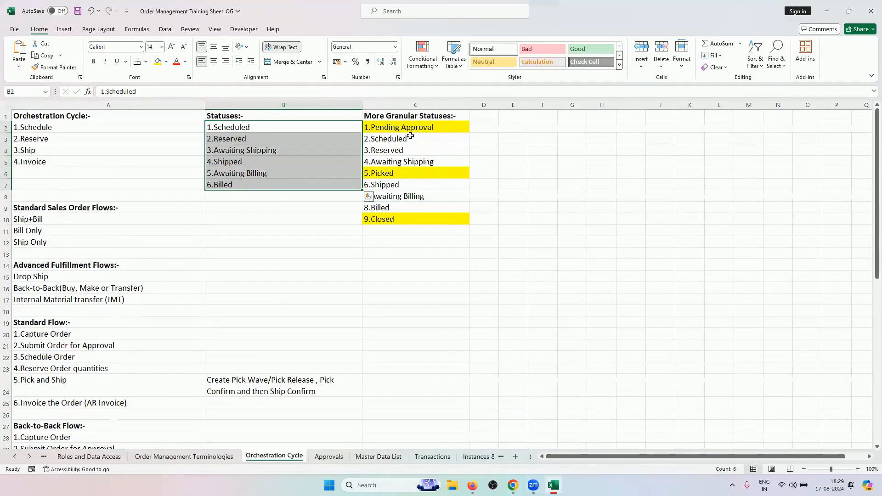
{"action": "left_click", "coordinate": [443, 127]}
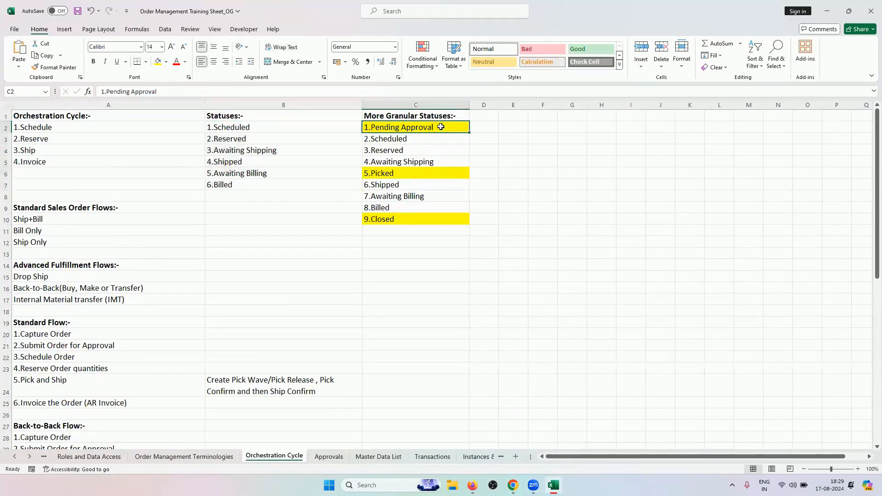
{"action": "left_click", "coordinate": [422, 177]}
{"action": "left_click", "coordinate": [412, 219]}
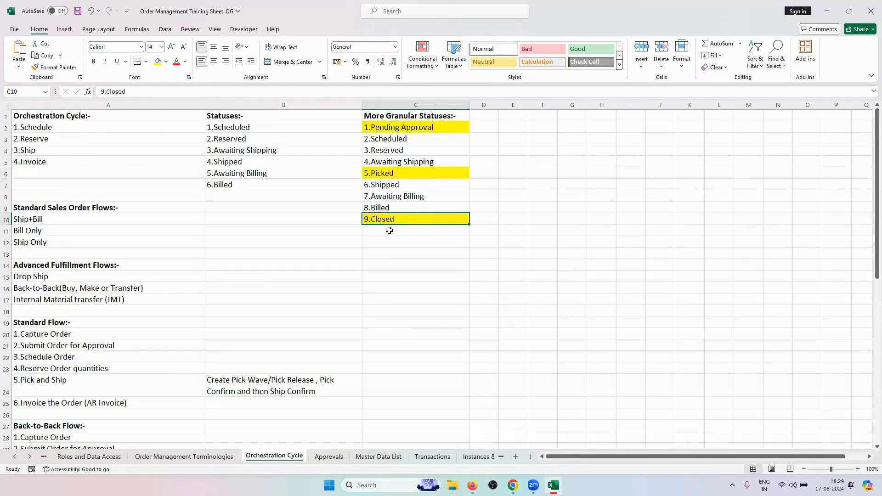
{"action": "left_click", "coordinate": [417, 127]}
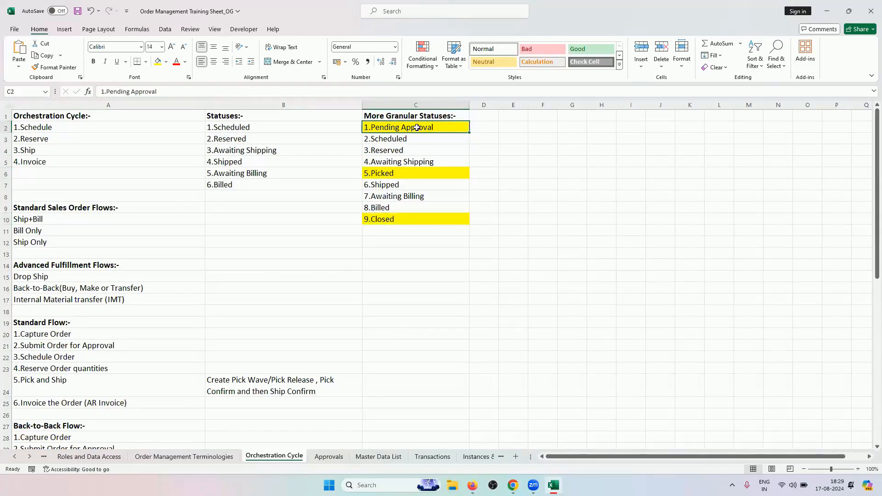
Review the Send Intermediate Shipment Status Update entry and 9.Closed status before reaching Approvals
{"action": "left_click", "coordinate": [329, 457]}
{"action": "scroll", "coordinate": [97, 246], "scroll_direction": "up", "scroll_amount": 1}
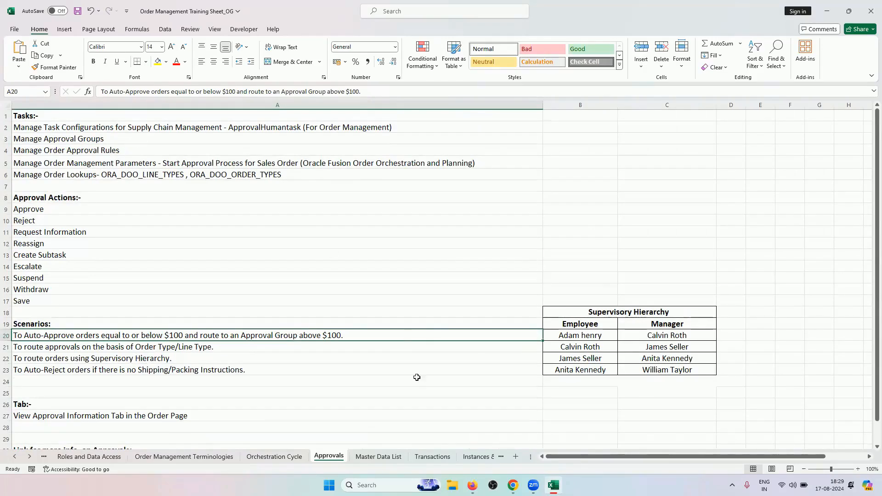
{"action": "left_click", "coordinate": [274, 456]}
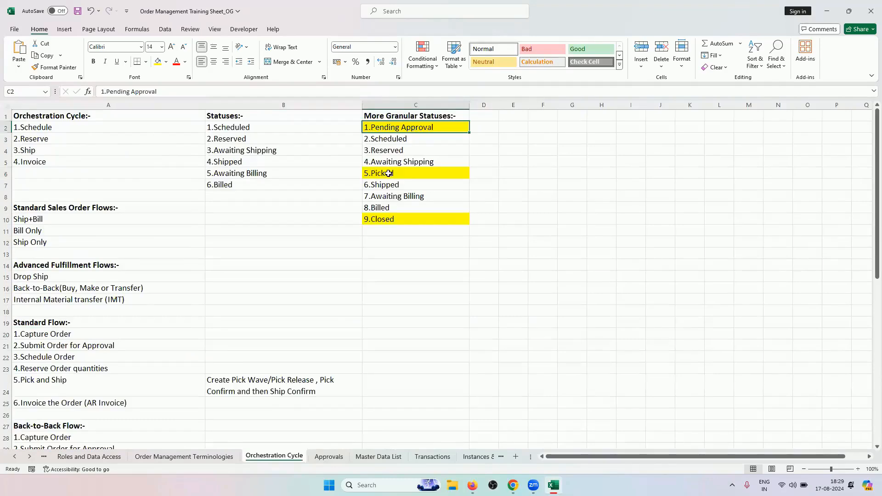
{"action": "scroll", "coordinate": [208, 347], "scroll_direction": "down", "scroll_amount": 12}
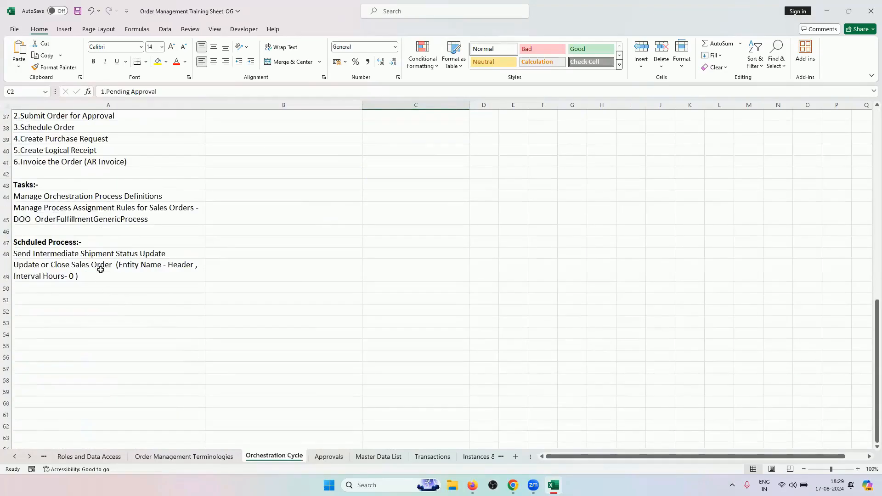
{"action": "left_click", "coordinate": [95, 253]}
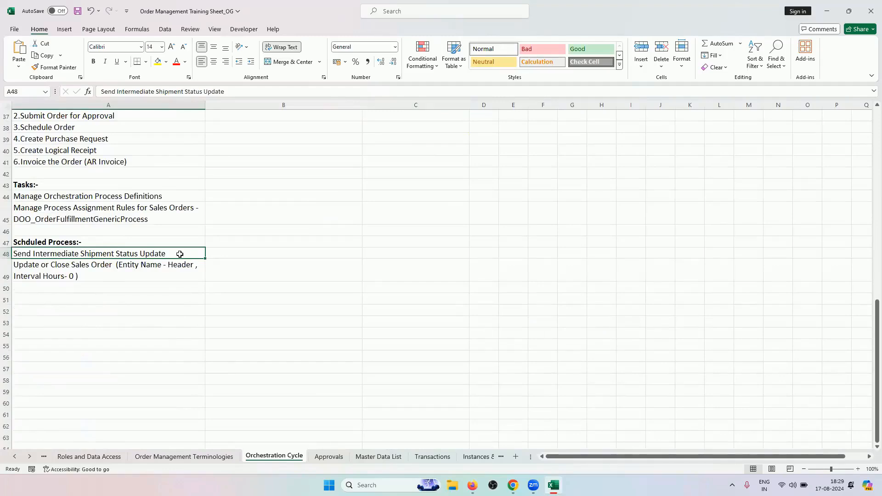
{"action": "scroll", "coordinate": [276, 257], "scroll_direction": "up", "scroll_amount": 4}
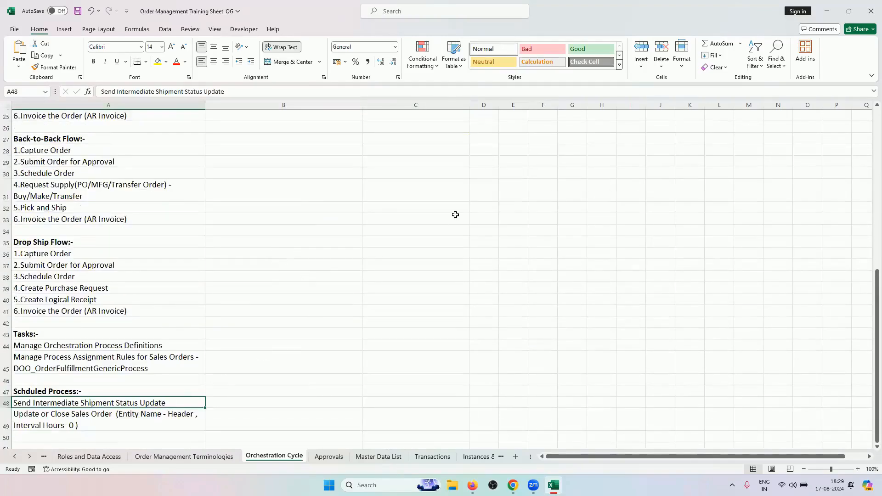
{"action": "scroll", "coordinate": [455, 213], "scroll_direction": "up", "scroll_amount": 8}
{"action": "left_click", "coordinate": [393, 219]}
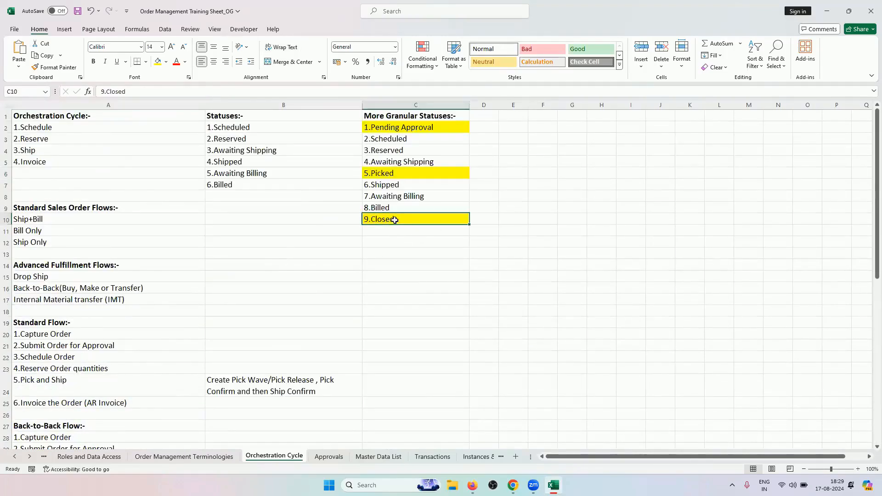
{"action": "scroll", "coordinate": [205, 307], "scroll_direction": "down", "scroll_amount": 5}
{"action": "scroll", "coordinate": [205, 306], "scroll_direction": "down", "scroll_amount": 6}
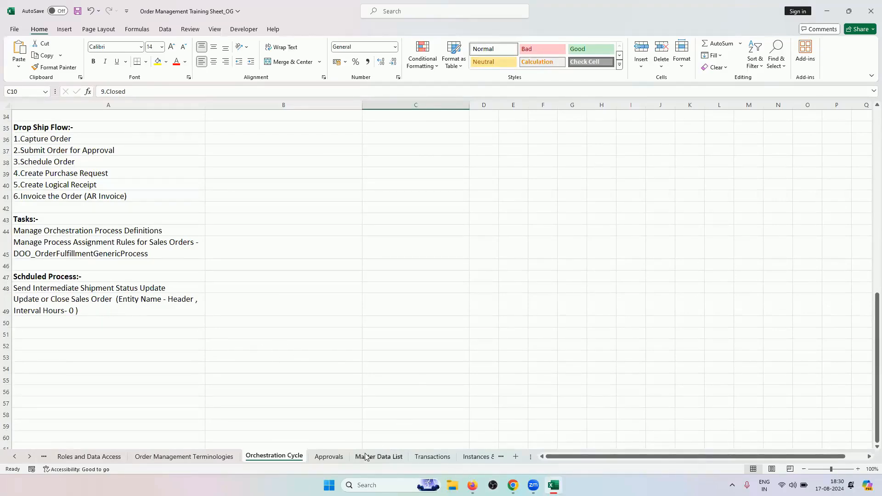
{"action": "left_click", "coordinate": [329, 457]}
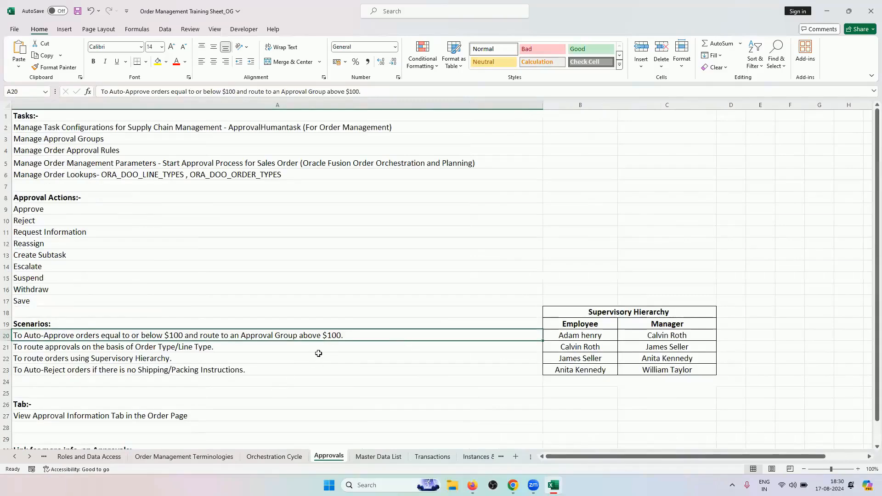
{"action": "left_click", "coordinate": [513, 485]}
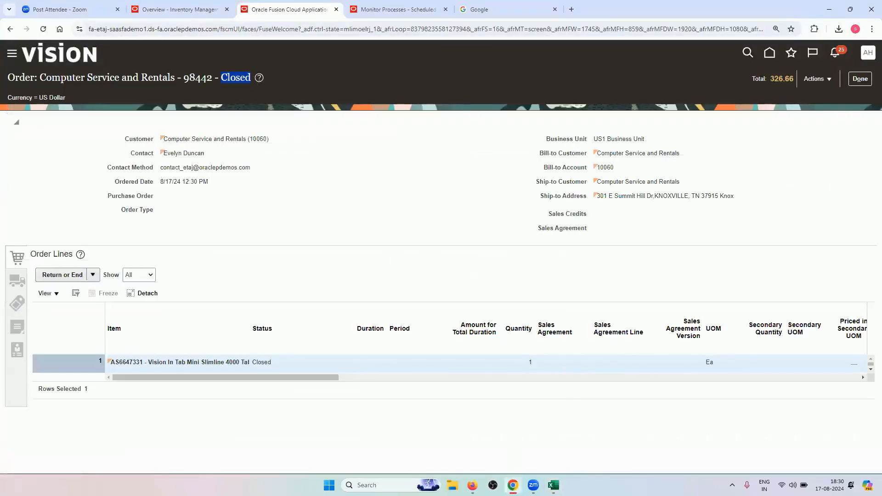
{"action": "key", "text": "alt+Tab"}
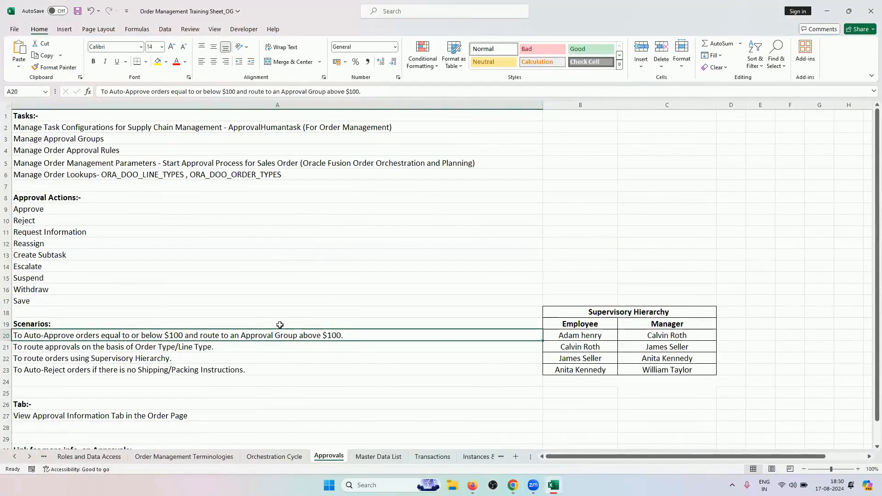
Select the two scheduled process entries in A48:A49, then return to the order page
{"action": "left_click", "coordinate": [276, 457]}
{"action": "scroll", "coordinate": [225, 367], "scroll_direction": "up", "scroll_amount": 15}
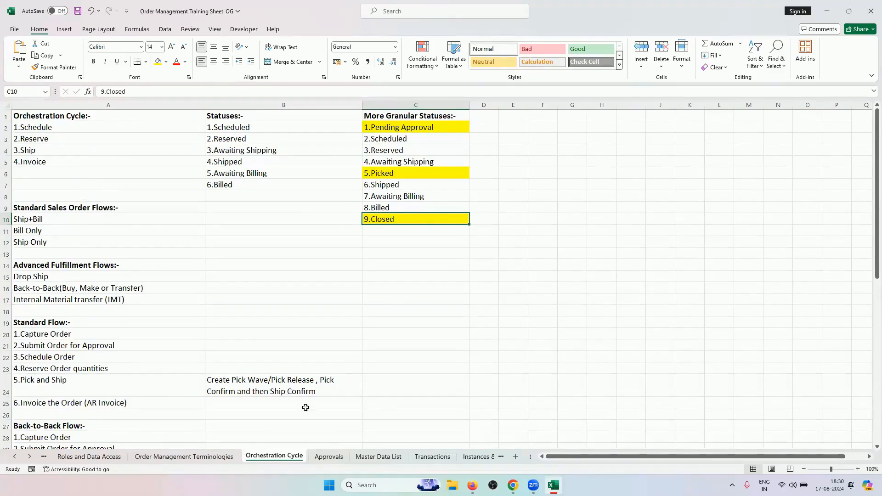
{"action": "scroll", "coordinate": [229, 342], "scroll_direction": "down", "scroll_amount": 10}
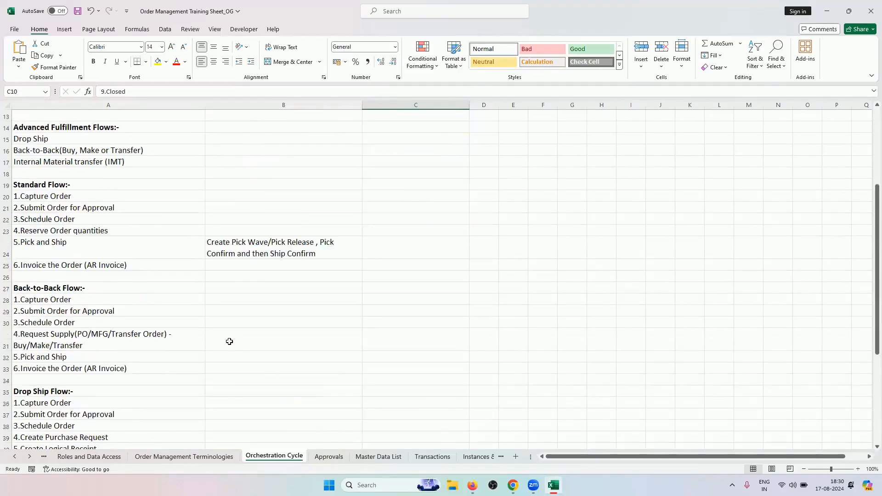
{"action": "left_click_drag", "start_coordinate": [115, 335], "coordinate": [118, 351]}
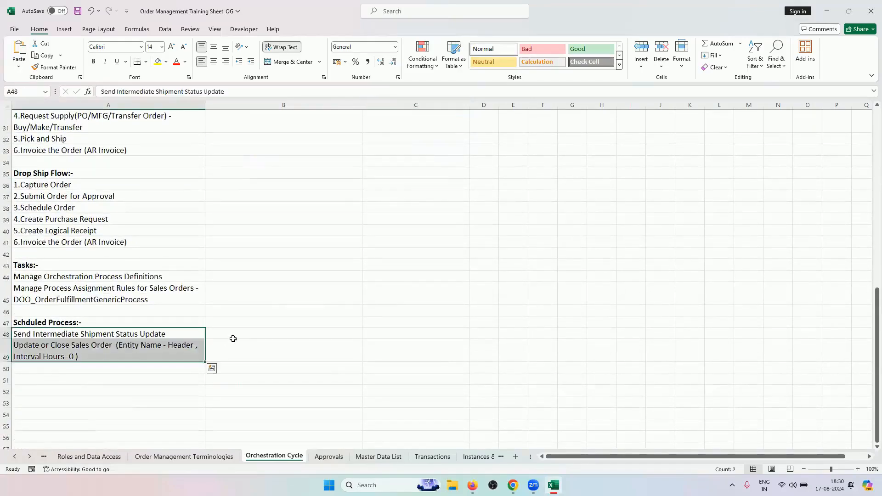
{"action": "left_click", "coordinate": [230, 342]}
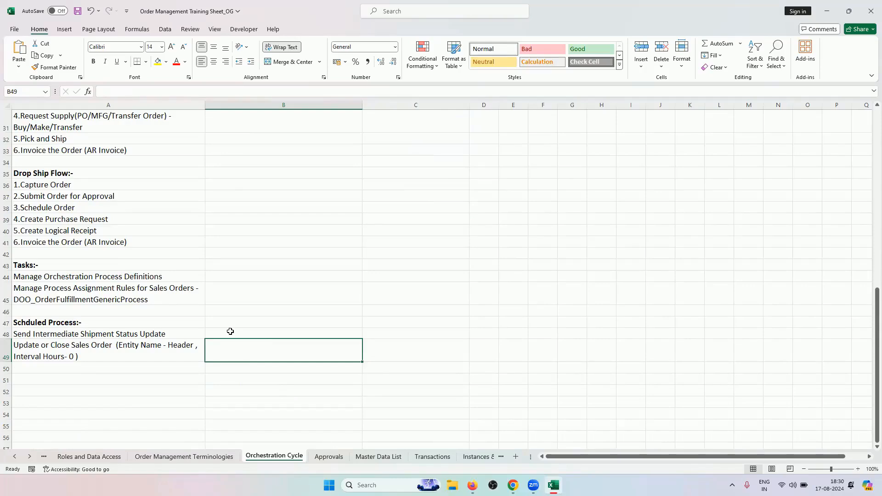
{"action": "scroll", "coordinate": [405, 288], "scroll_direction": "up", "scroll_amount": 10}
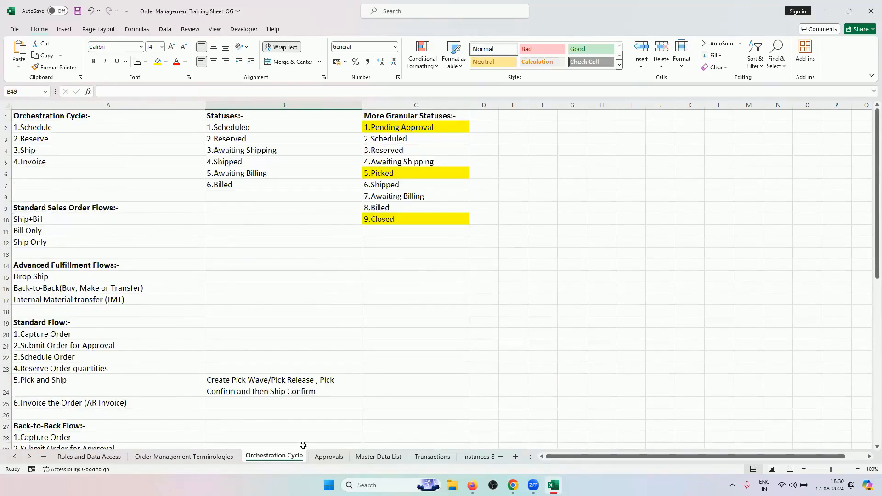
{"action": "left_click", "coordinate": [329, 456]}
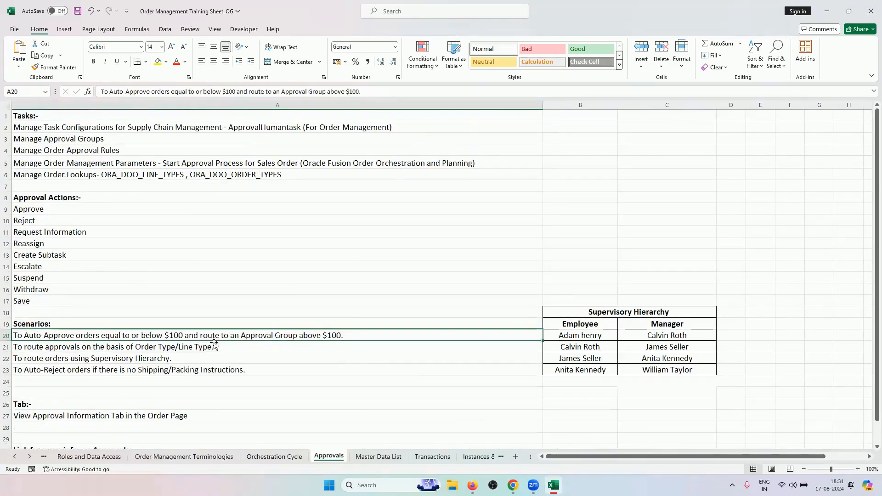
{"action": "left_click", "coordinate": [510, 485]}
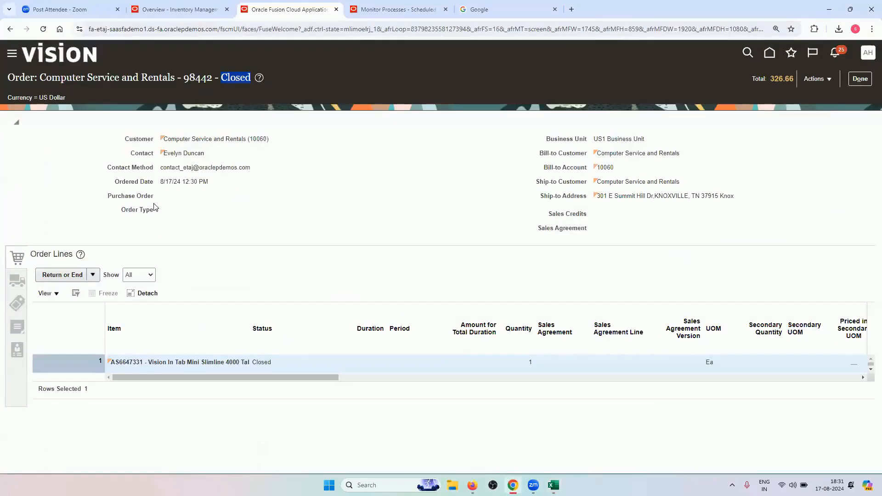
Inspect order 98442's blank Order Type and scroll the order lines to Line Type Buy
{"action": "left_click_drag", "start_coordinate": [122, 210], "coordinate": [155, 212]}
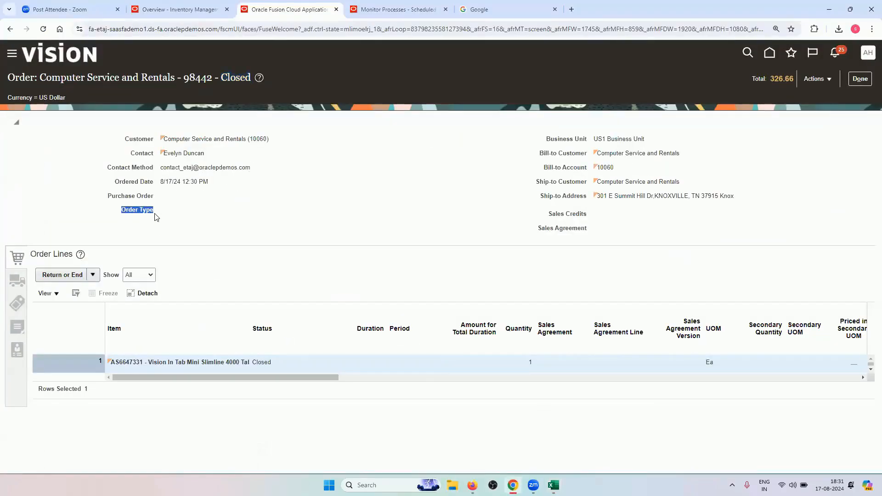
{"action": "left_click", "coordinate": [58, 296]}
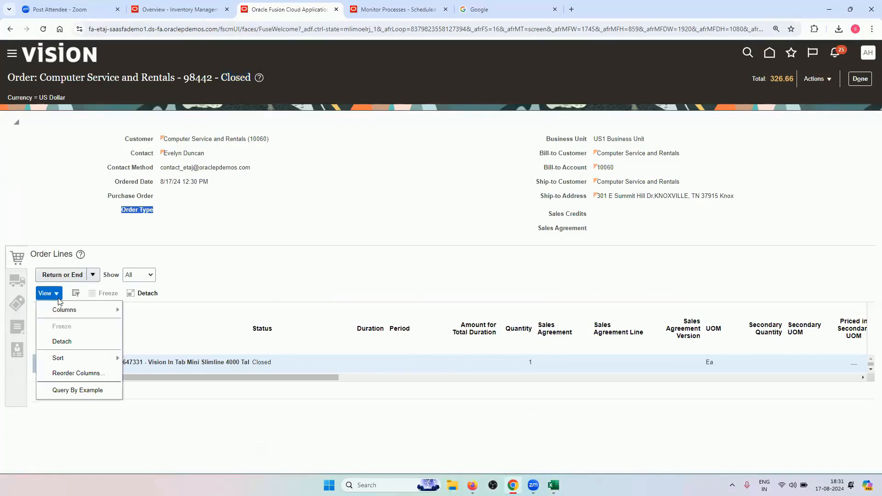
{"action": "left_click_drag", "start_coordinate": [299, 378], "coordinate": [546, 354]}
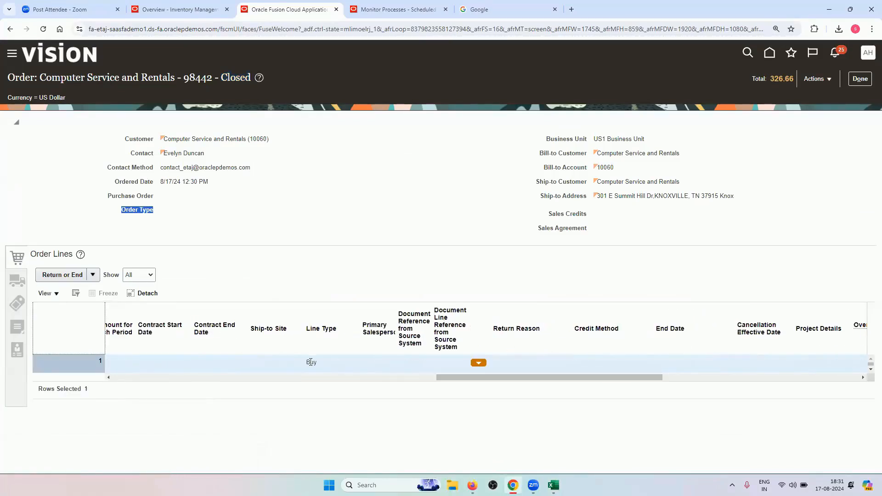
{"action": "left_click_drag", "start_coordinate": [441, 376], "coordinate": [120, 375]}
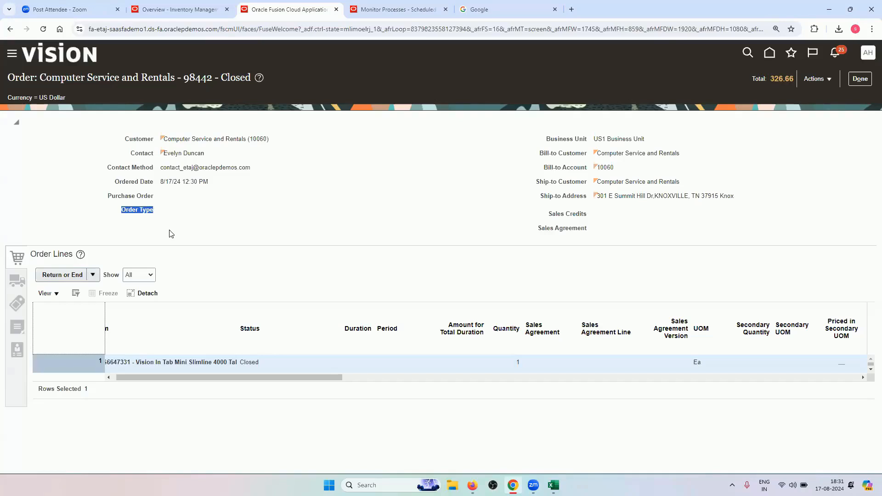
{"action": "left_click", "coordinate": [192, 198]}
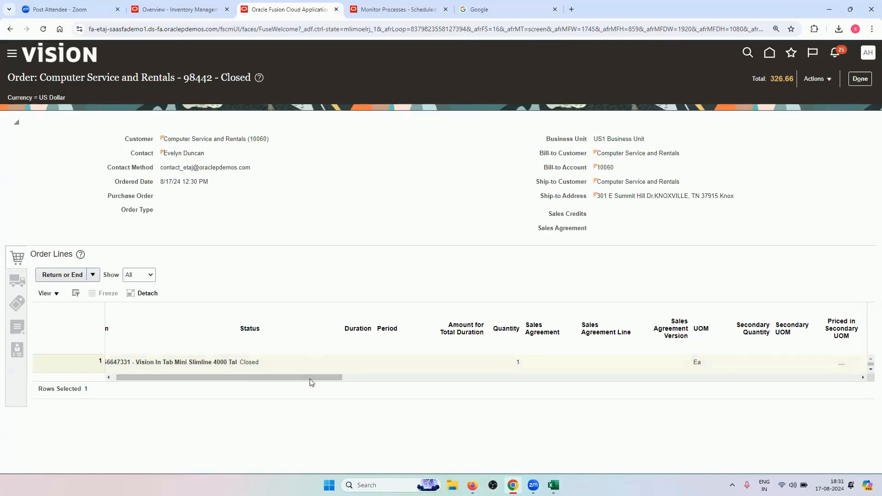
{"action": "left_click_drag", "start_coordinate": [309, 379], "coordinate": [505, 379]}
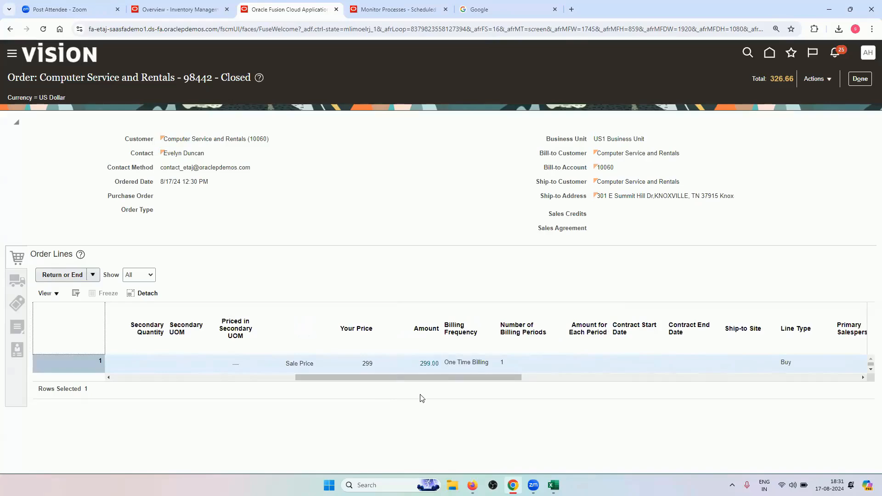
{"action": "left_click_drag", "start_coordinate": [429, 386], "coordinate": [486, 386]}
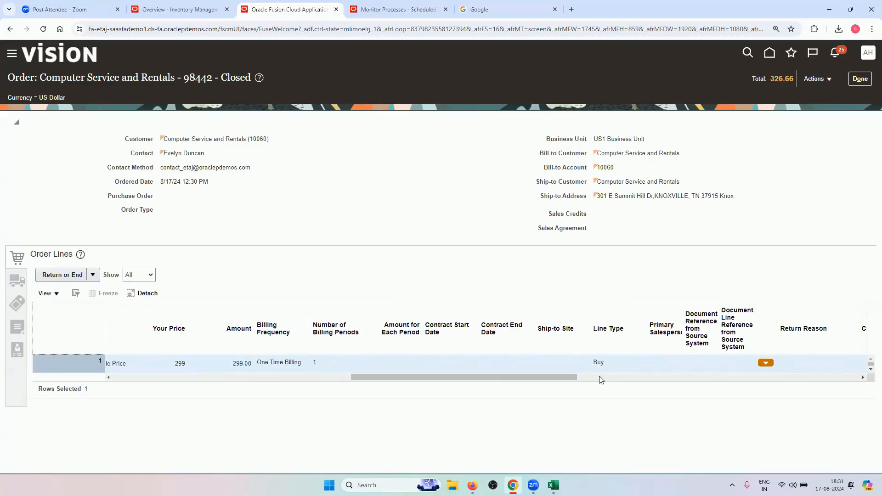
{"action": "left_click", "coordinate": [553, 485]}
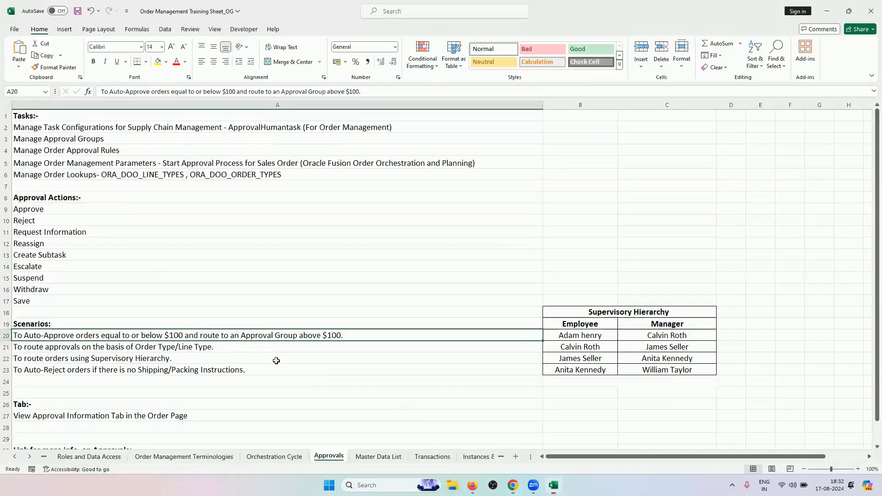
Point out the Order Type/Line Type routing scenario in cell A21, then return to order 98442
{"action": "left_click", "coordinate": [266, 347]}
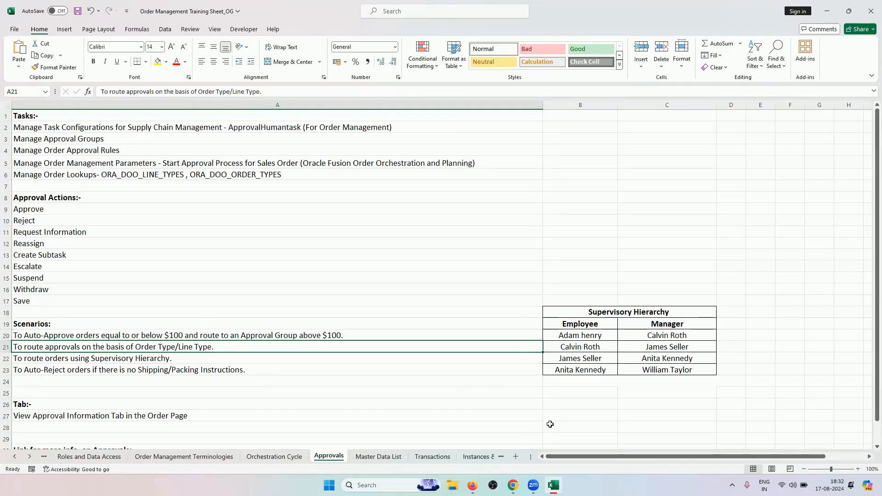
{"action": "left_click", "coordinate": [513, 485]}
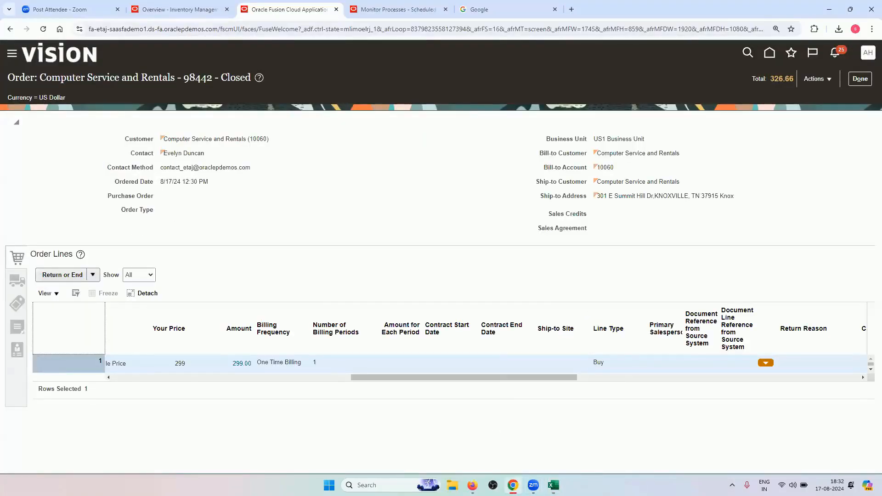
{"action": "key", "text": "alt+Tab"}
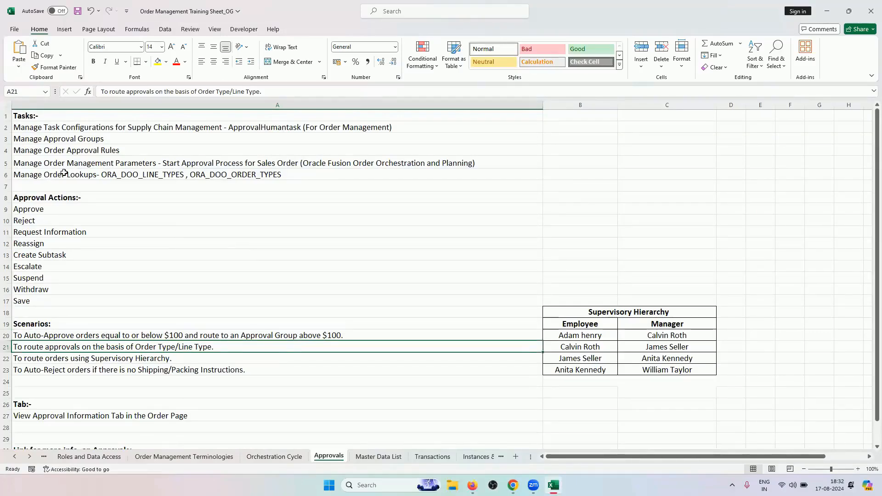
{"action": "key", "text": "alt+Tab"}
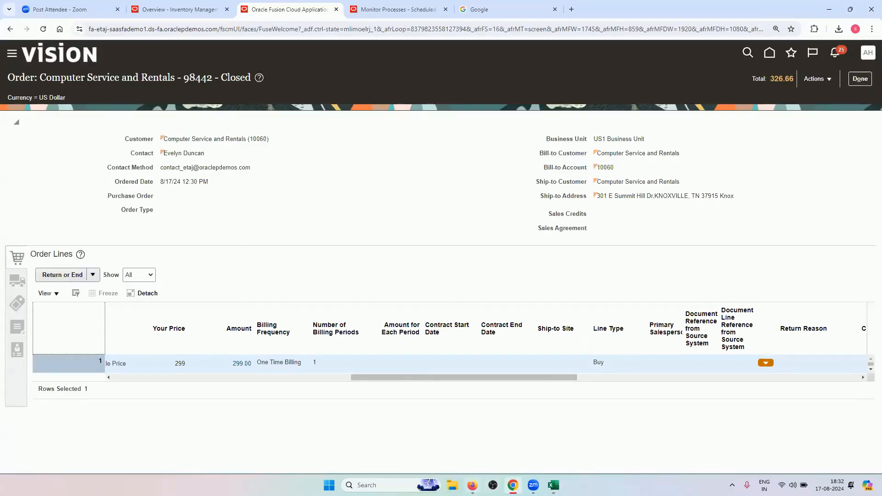
In Setup and Maintenance, show all Orders tasks and open Manage Order Lookups
{"action": "left_click", "coordinate": [473, 485]}
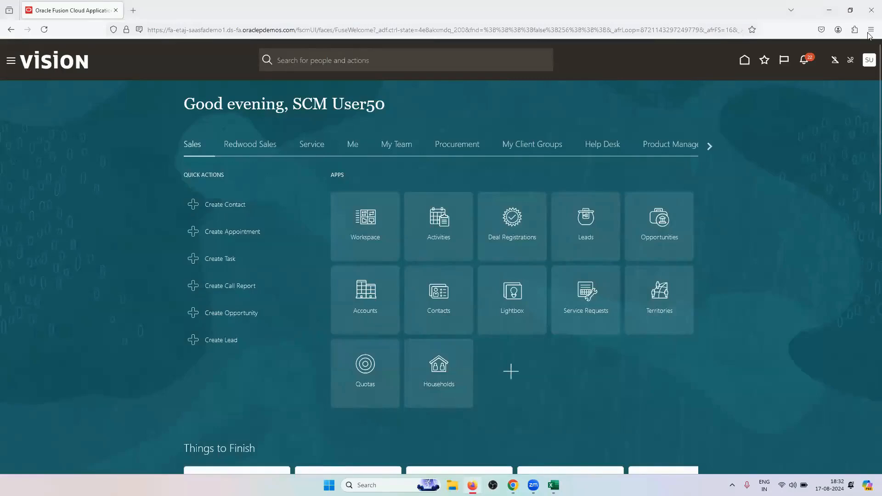
{"action": "left_click", "coordinate": [868, 60]}
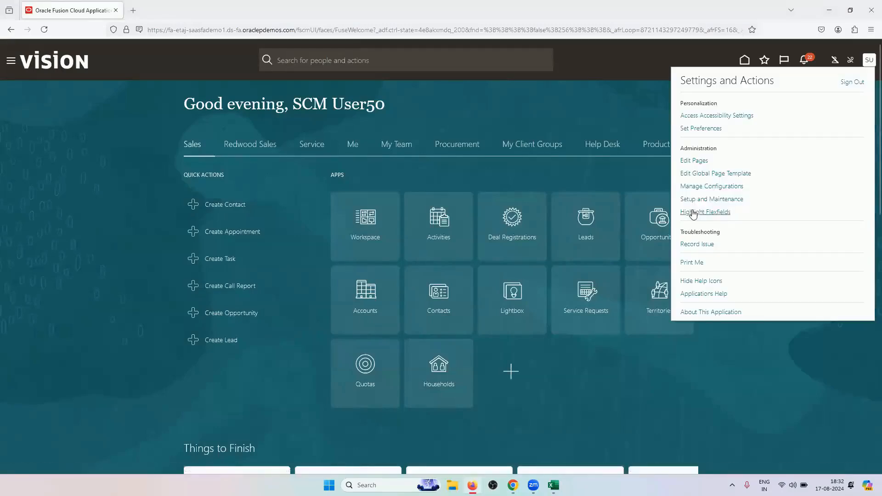
{"action": "left_click", "coordinate": [708, 199]}
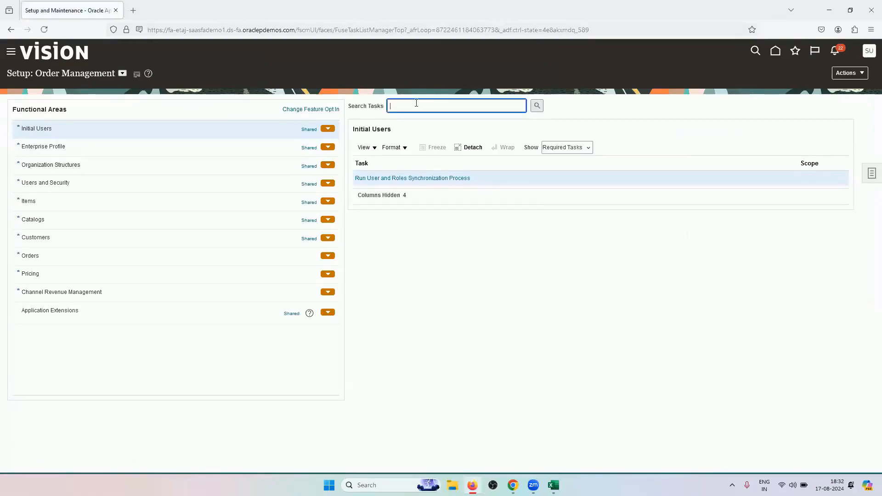
{"action": "left_click", "coordinate": [74, 258]}
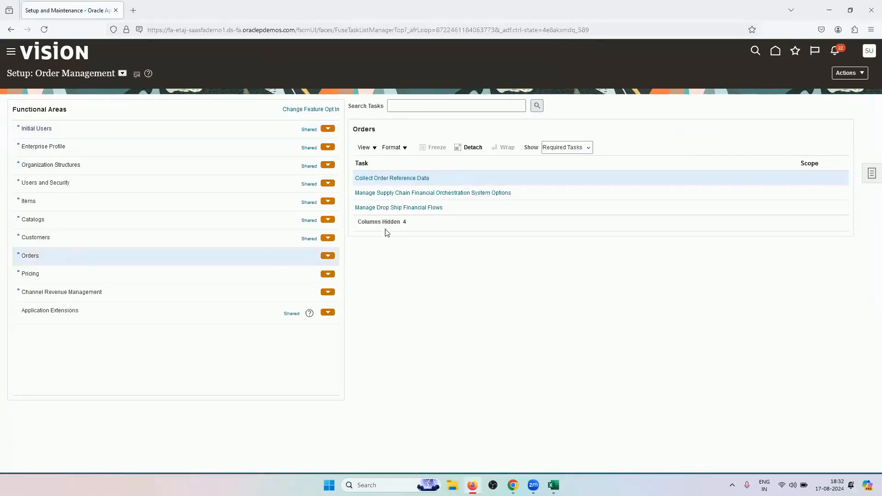
{"action": "left_click", "coordinate": [566, 147]}
{"action": "left_click", "coordinate": [567, 159]}
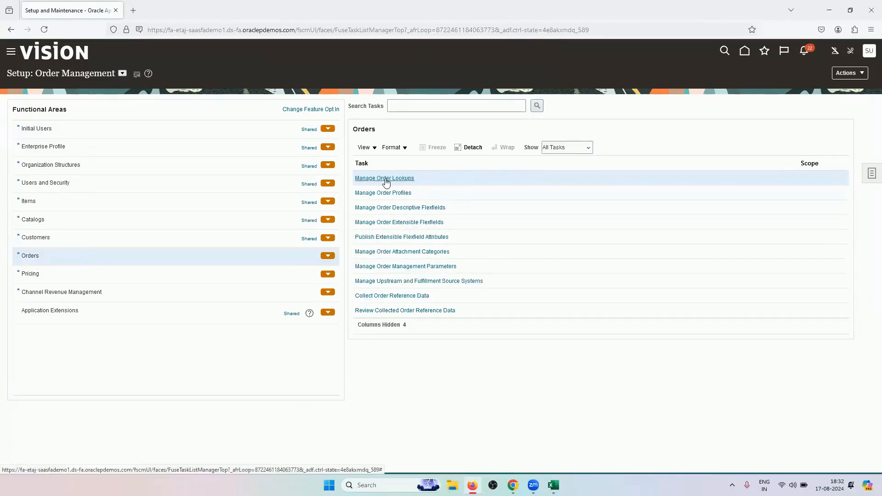
{"action": "left_click", "coordinate": [396, 179]}
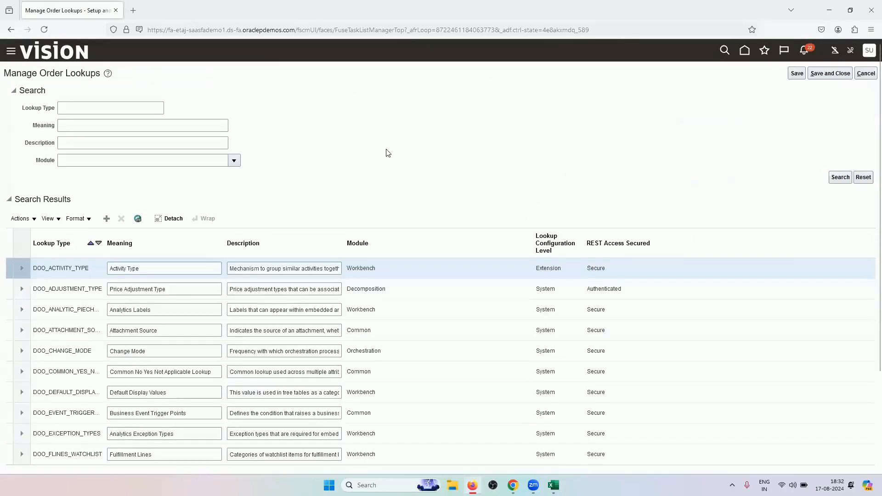
Select DOO_LINE_CATEGORY in the search results to show its ORDER and RETURN lookup codes
{"action": "scroll", "coordinate": [388, 151], "scroll_direction": "down", "scroll_amount": 3}
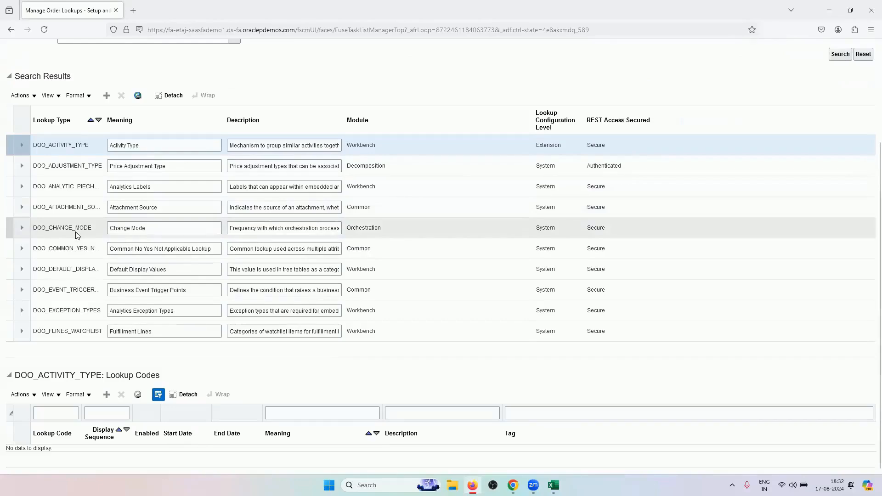
{"action": "scroll", "coordinate": [73, 257], "scroll_direction": "down", "scroll_amount": 3}
{"action": "scroll", "coordinate": [71, 257], "scroll_direction": "down", "scroll_amount": 2}
{"action": "left_click", "coordinate": [63, 274]}
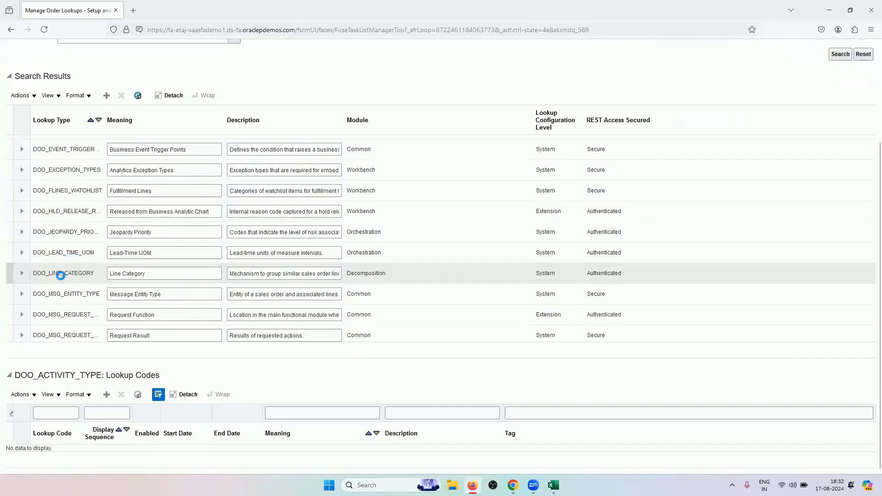
{"action": "scroll", "coordinate": [204, 73], "scroll_direction": "down", "scroll_amount": 1}
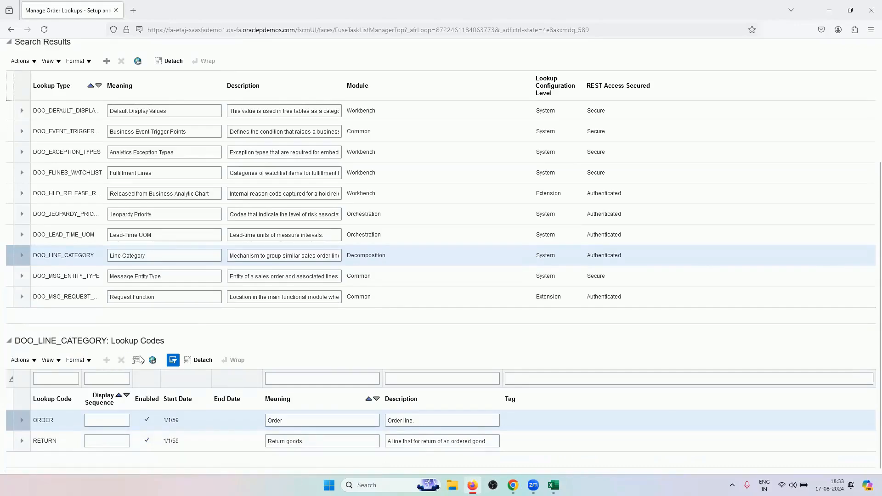
{"action": "scroll", "coordinate": [199, 230], "scroll_direction": "down", "scroll_amount": 10}
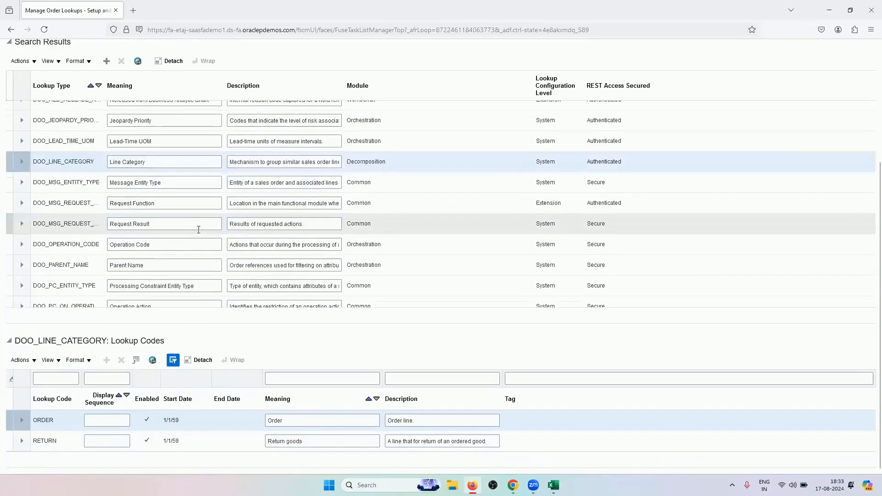
{"action": "scroll", "coordinate": [198, 230], "scroll_direction": "down", "scroll_amount": 9}
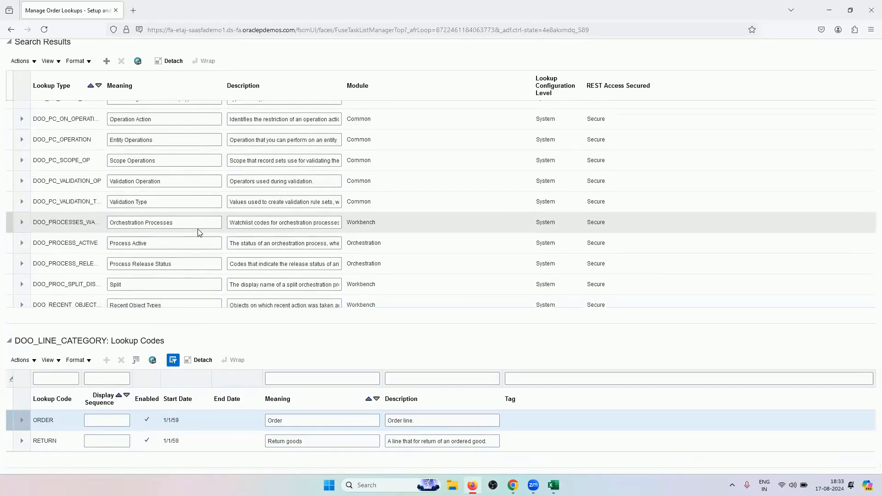
{"action": "scroll", "coordinate": [198, 230], "scroll_direction": "down", "scroll_amount": 10}
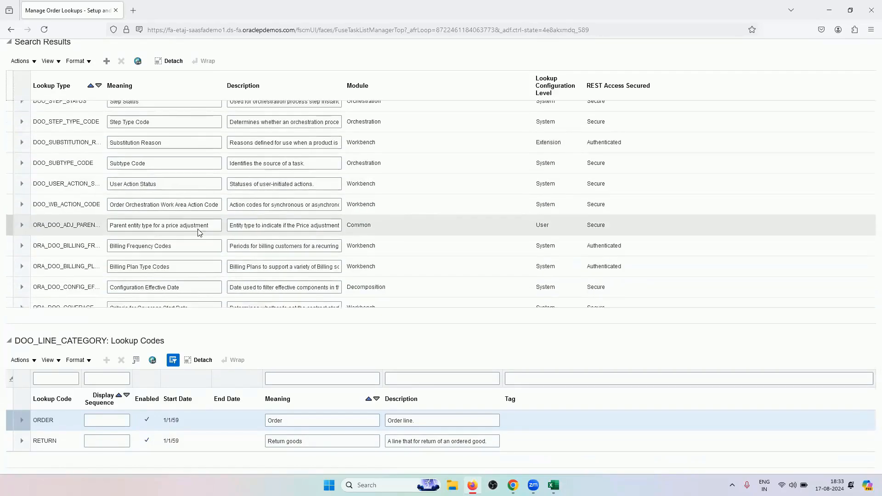
{"action": "scroll", "coordinate": [199, 231], "scroll_direction": "down", "scroll_amount": 7}
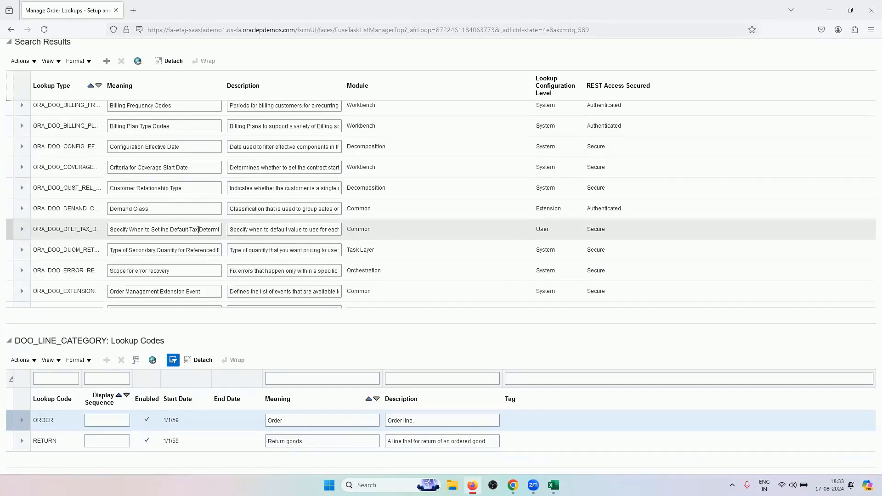
{"action": "scroll", "coordinate": [198, 229], "scroll_direction": "down", "scroll_amount": 9}
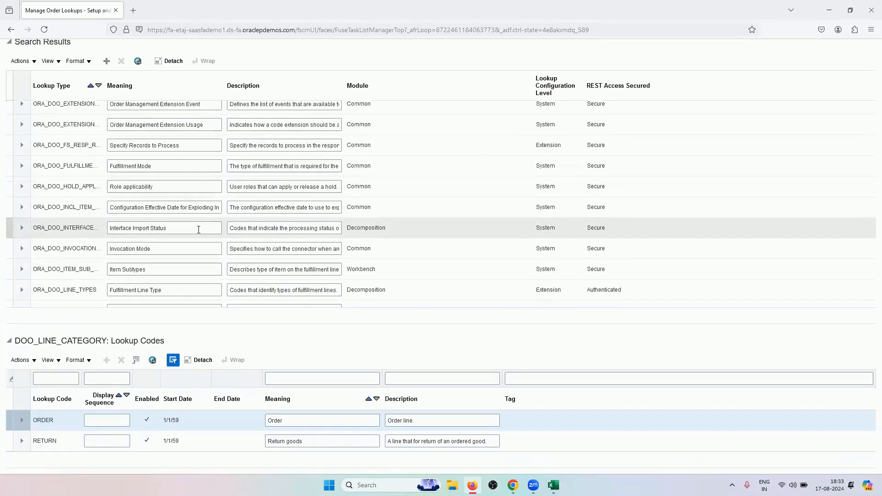
Show the ORA_DOO_LINE_TYPES lookup codes and review ORA_BUY, SL_BILL_ONLY and Ship Repaired Product
{"action": "left_click", "coordinate": [63, 291]}
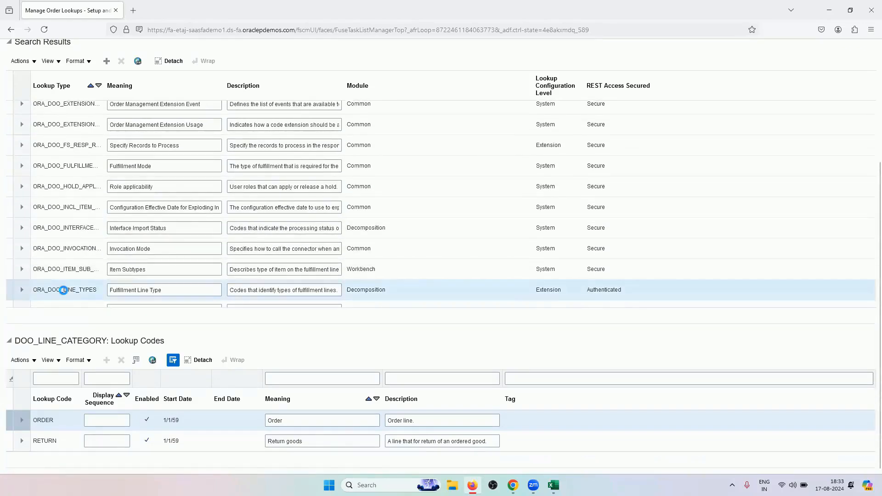
{"action": "scroll", "coordinate": [45, 250], "scroll_direction": "down", "scroll_amount": 2}
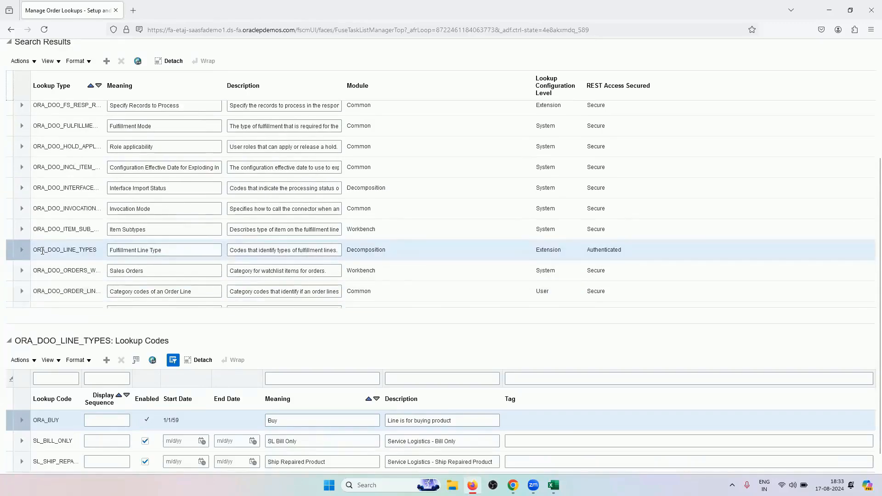
{"action": "scroll", "coordinate": [275, 294], "scroll_direction": "down", "scroll_amount": 4}
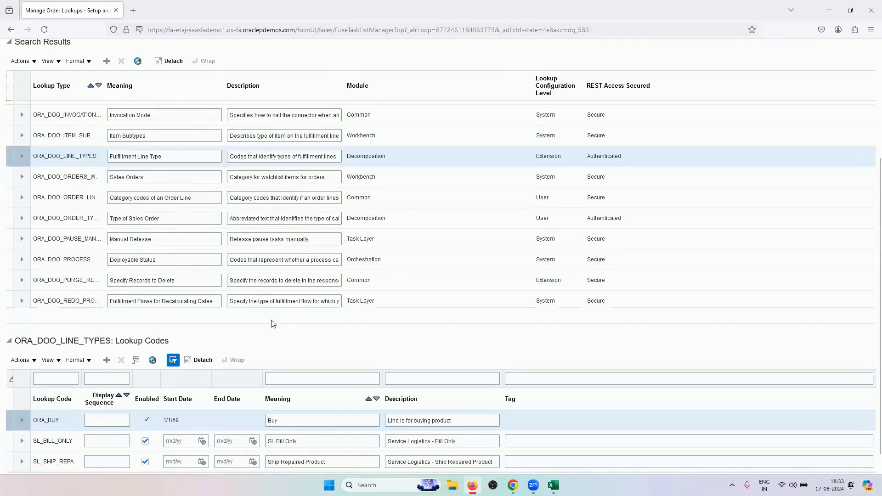
{"action": "scroll", "coordinate": [271, 322], "scroll_direction": "down", "scroll_amount": 1}
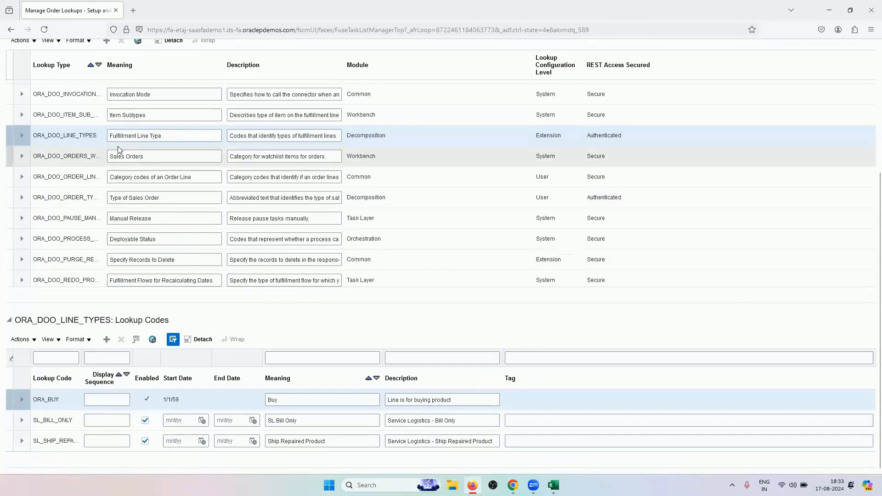
{"action": "scroll", "coordinate": [89, 204], "scroll_direction": "up", "scroll_amount": 2}
{"action": "scroll", "coordinate": [89, 204], "scroll_direction": "up", "scroll_amount": 2}
{"action": "scroll", "coordinate": [89, 204], "scroll_direction": "down", "scroll_amount": 2}
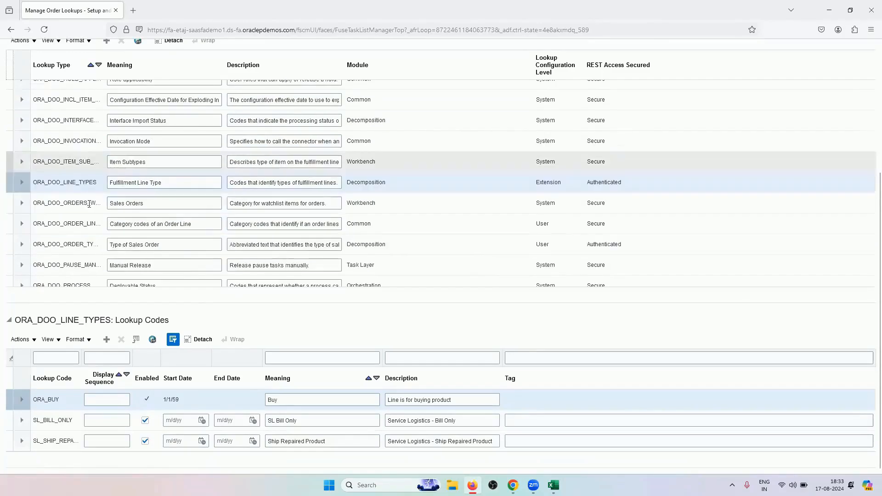
Review the ORA_DOO_ORDER_TYPES codes DROPSHIP through SHIP ONLY, then bring back the order 98442 page
{"action": "left_click", "coordinate": [76, 244]}
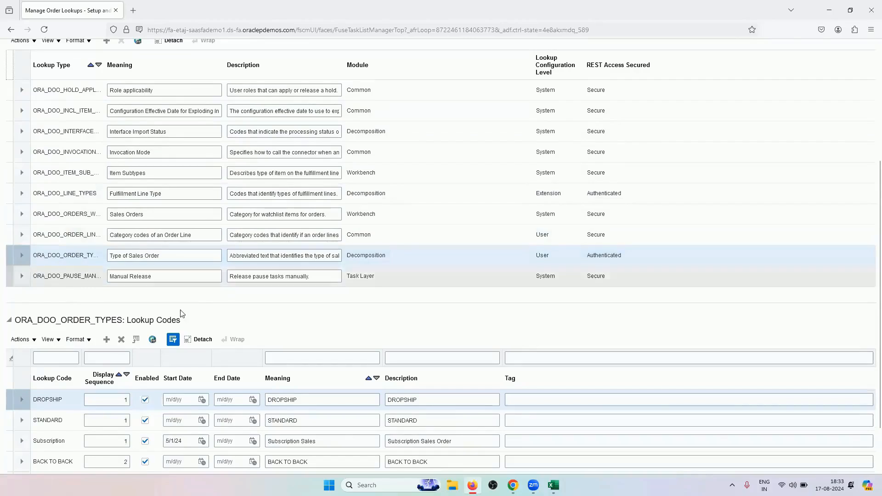
{"action": "scroll", "coordinate": [129, 349], "scroll_direction": "down", "scroll_amount": 2}
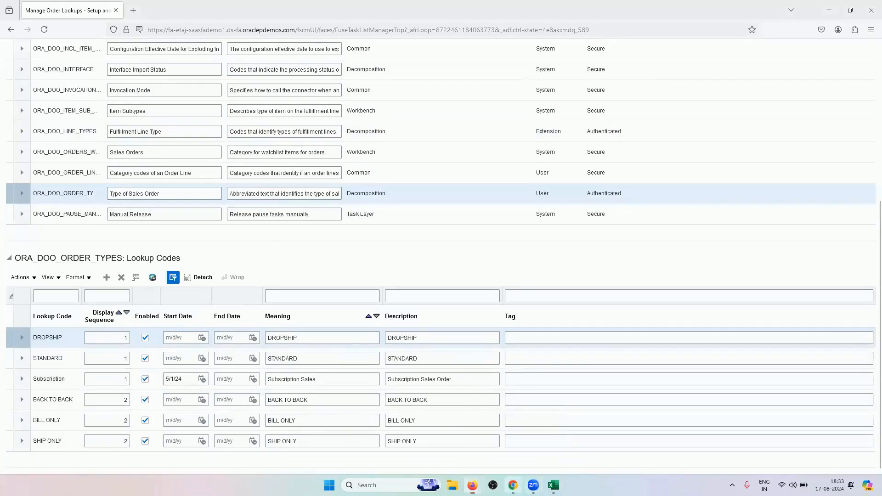
{"action": "left_click", "coordinate": [513, 485]}
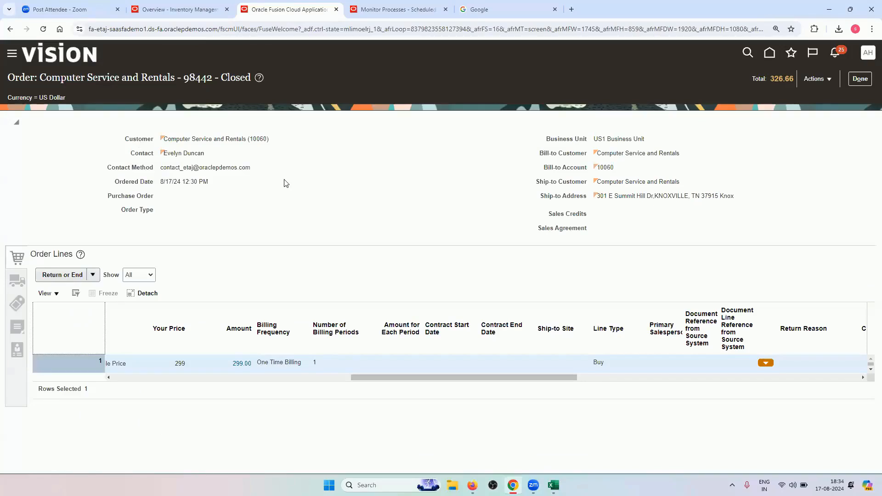
Scroll the order 98442 lines and highlight the blank Order Type field
{"action": "left_click_drag", "start_coordinate": [369, 374], "coordinate": [65, 329]}
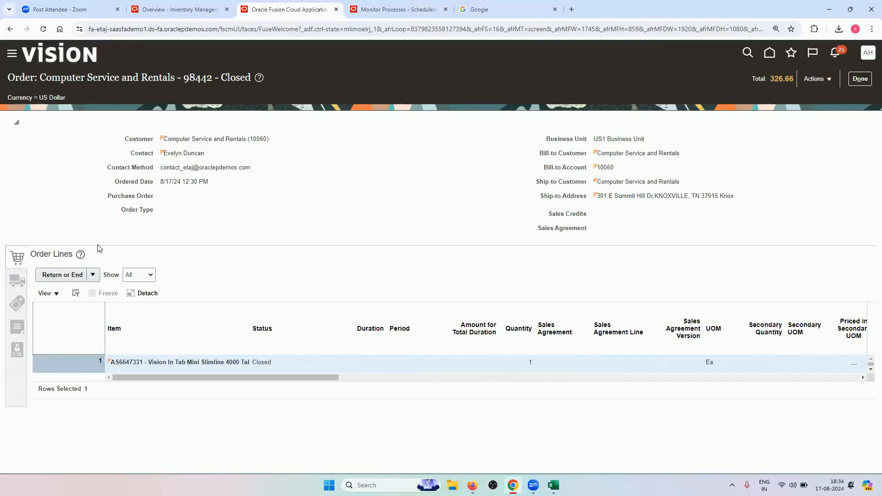
{"action": "left_click_drag", "start_coordinate": [123, 211], "coordinate": [151, 213]}
{"action": "left_click", "coordinate": [151, 210]}
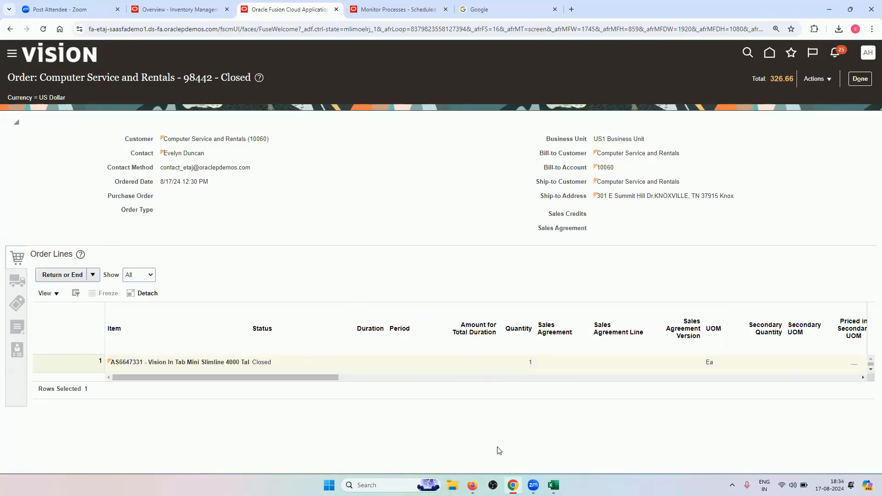
Check the approval scenarios in the Excel workbook, then return to the ORA_DOO_ORDER_TYPES lookup codes
{"action": "left_click", "coordinate": [473, 485]}
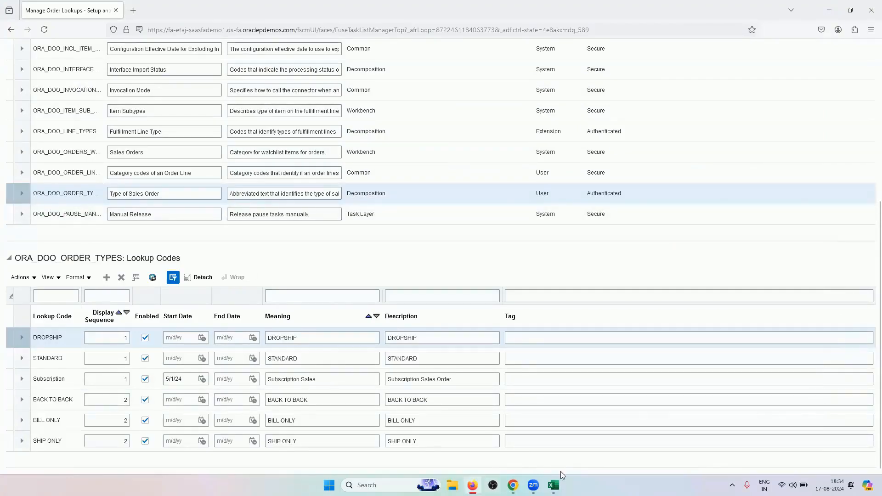
{"action": "left_click", "coordinate": [553, 486]}
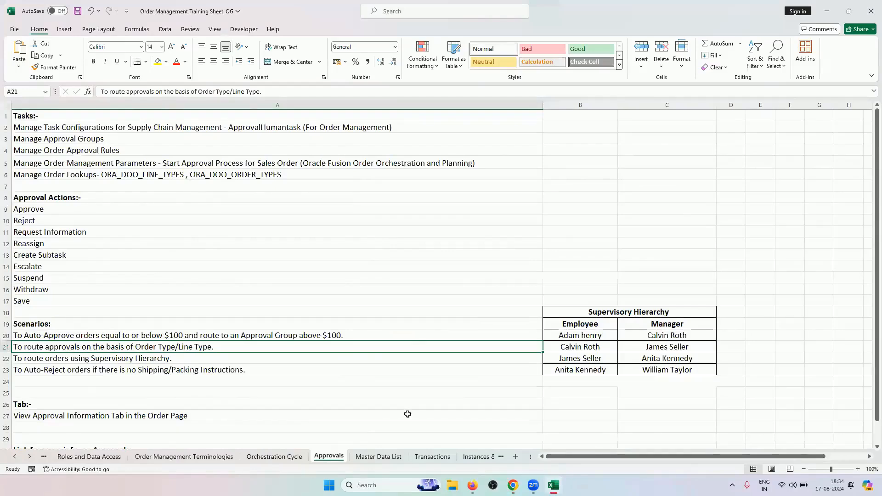
{"action": "mouse_move", "coordinate": [513, 485]}
{"action": "left_click", "coordinate": [512, 434]}
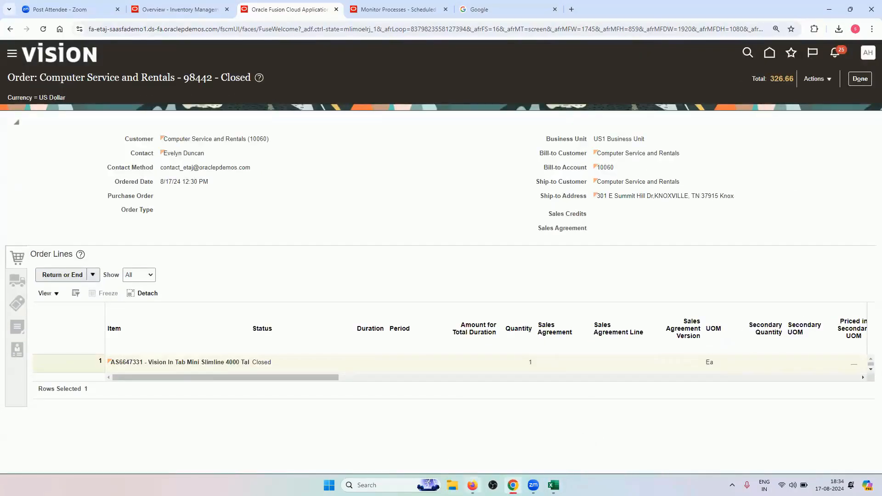
{"action": "left_click", "coordinate": [473, 485]}
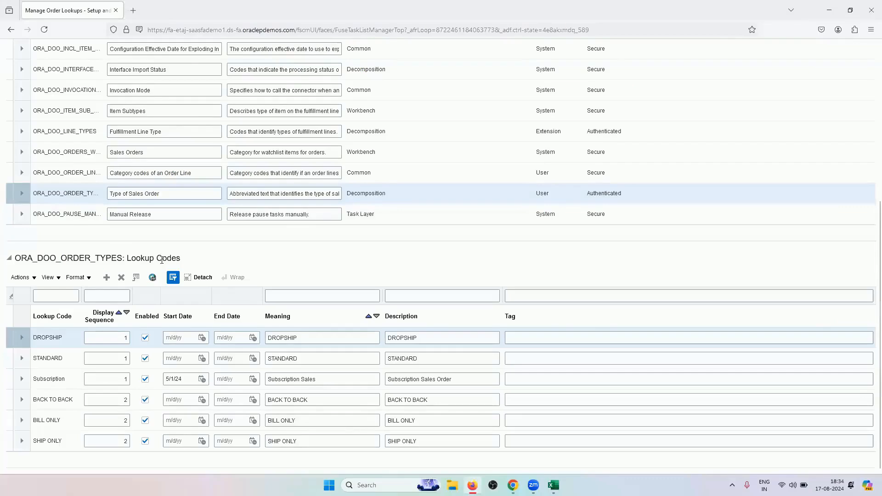
Add a new ORA_DOO_ORDER_TYPES lookup code RV_IT_EQUIPMENTS with display sequence 2
{"action": "left_click", "coordinate": [108, 279]}
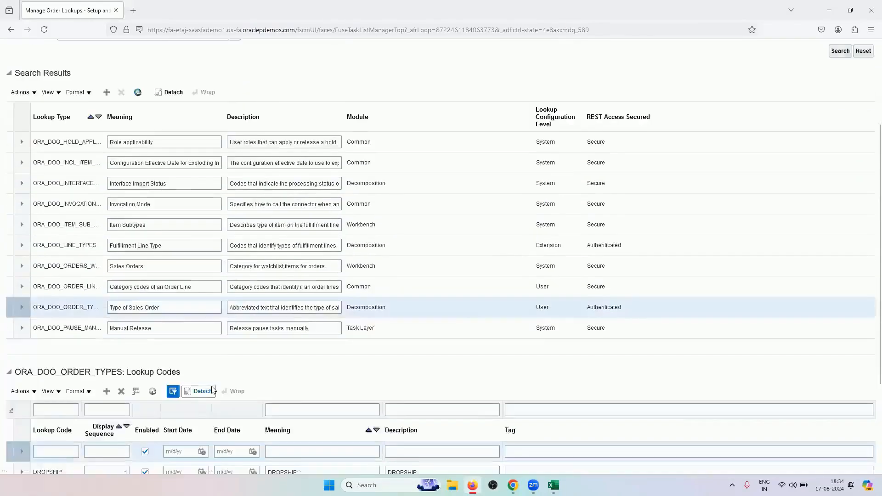
{"action": "scroll", "coordinate": [212, 390], "scroll_direction": "down", "scroll_amount": 2}
{"action": "left_click", "coordinate": [62, 367]}
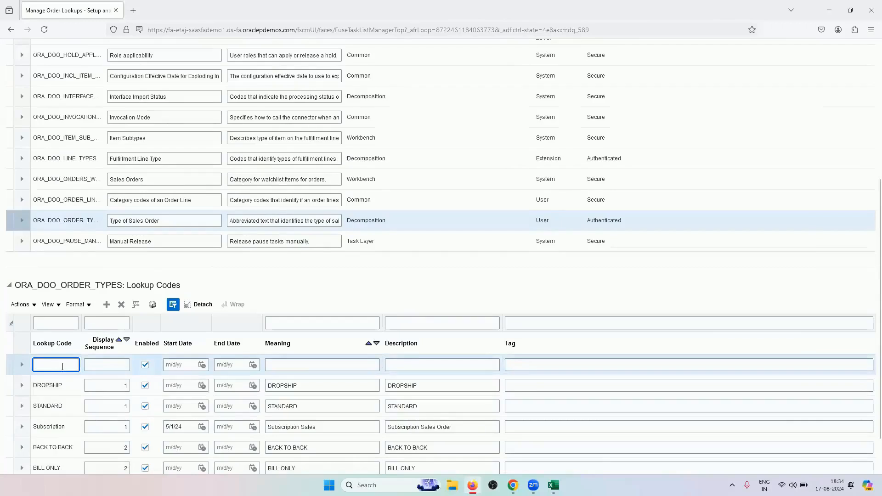
{"action": "type", "text": "RV_IT"}
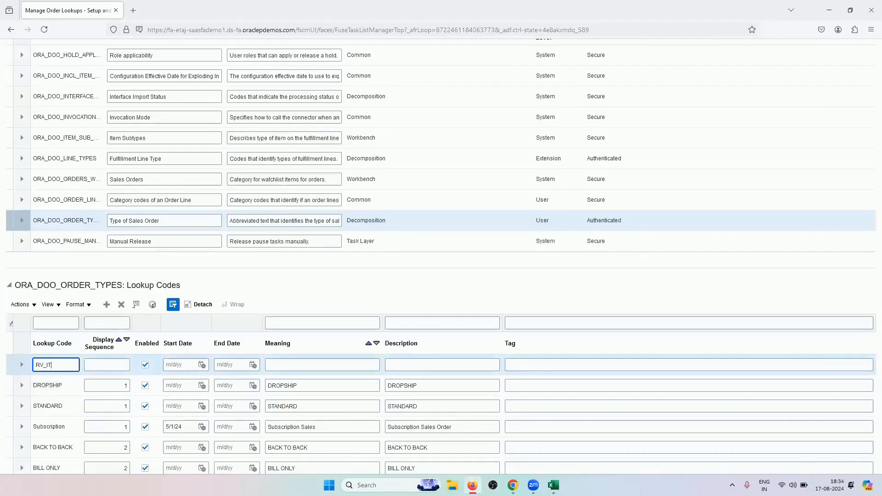
{"action": "type", "text": "_EQUIPMENTS"}
{"action": "left_click", "coordinate": [116, 368]}
{"action": "type", "text": "2"}
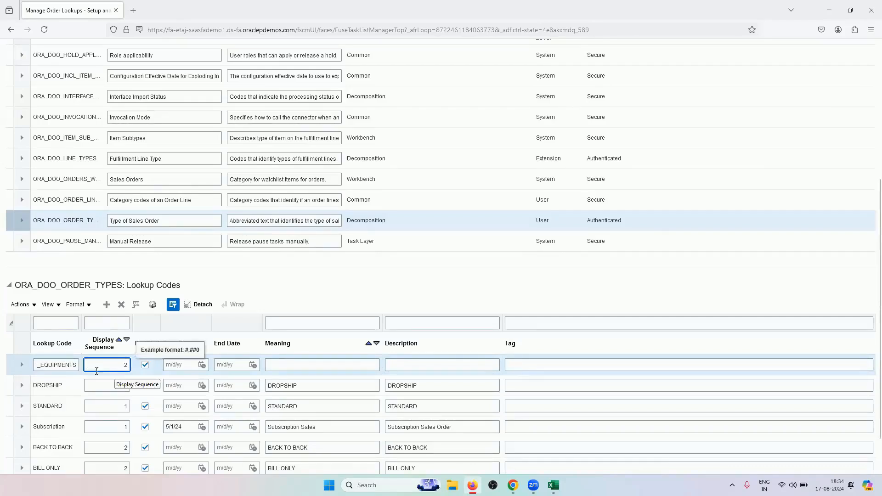
Copy RV_IT_EQUIPMENTS into the new code's Meaning and Description fields
{"action": "double_click", "coordinate": [49, 368]}
{"action": "key", "text": "ctrl+c"}
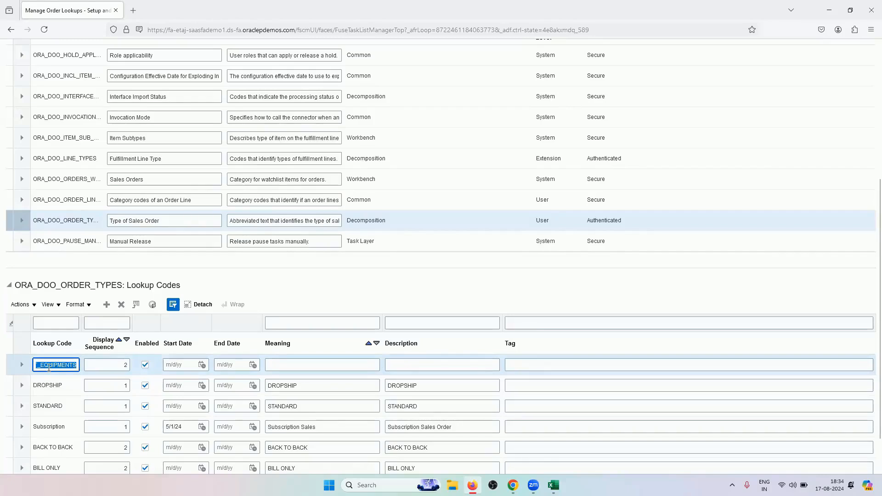
{"action": "left_click", "coordinate": [313, 363]}
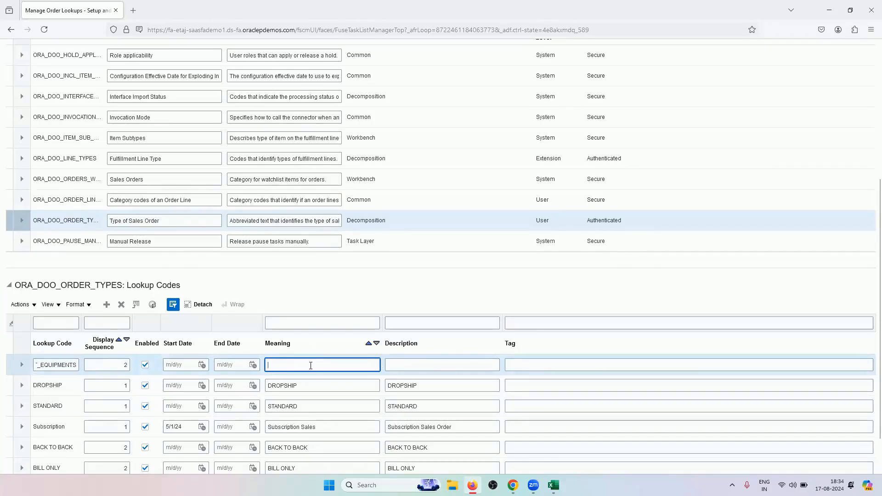
{"action": "key", "text": "ctrl+v"}
{"action": "left_click", "coordinate": [434, 366]}
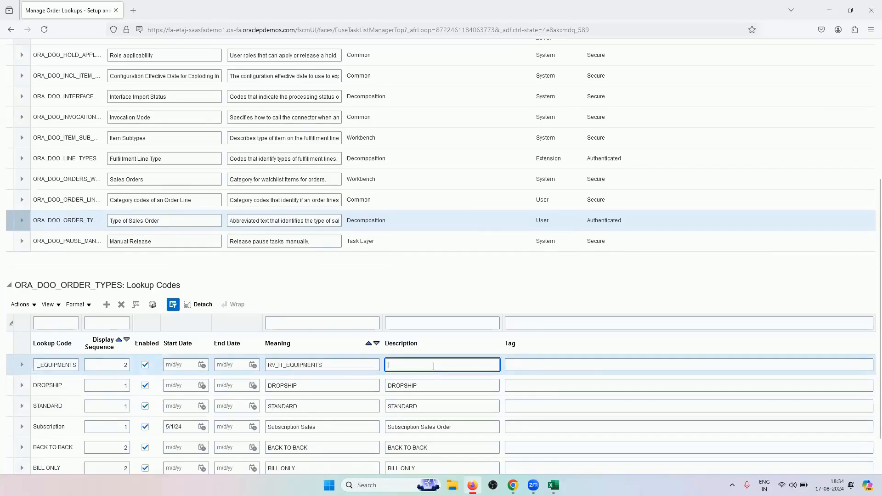
{"action": "key", "text": "ctrl+v"}
{"action": "left_click", "coordinate": [469, 297]}
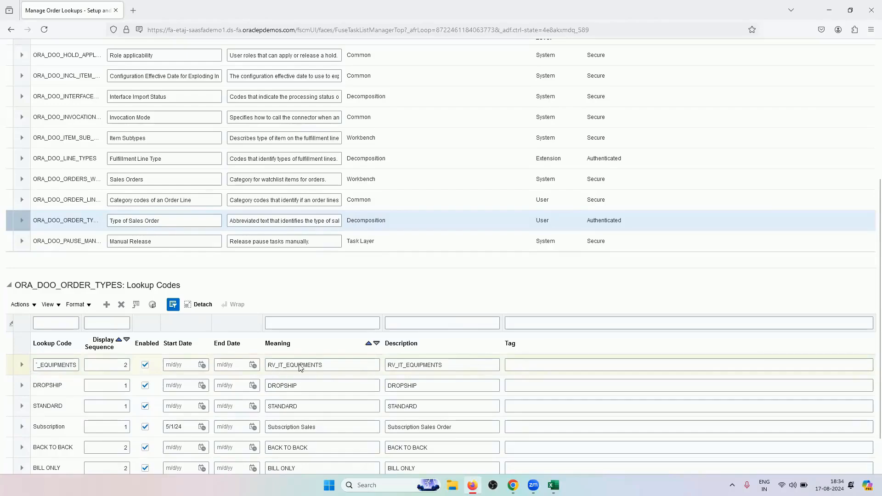
{"action": "scroll", "coordinate": [586, 159], "scroll_direction": "up", "scroll_amount": 3}
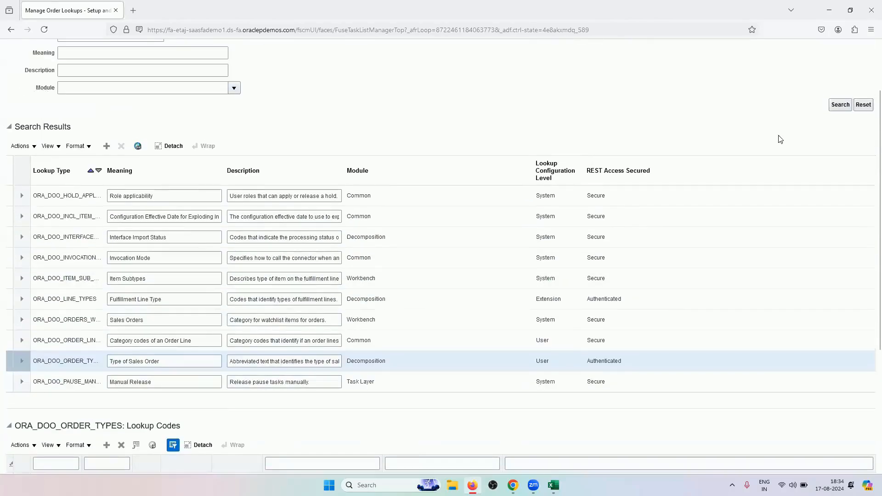
Save the new lookup code, then reopen Manage Order Lookups listing all lookup types
{"action": "scroll", "coordinate": [779, 139], "scroll_direction": "up", "scroll_amount": 3}
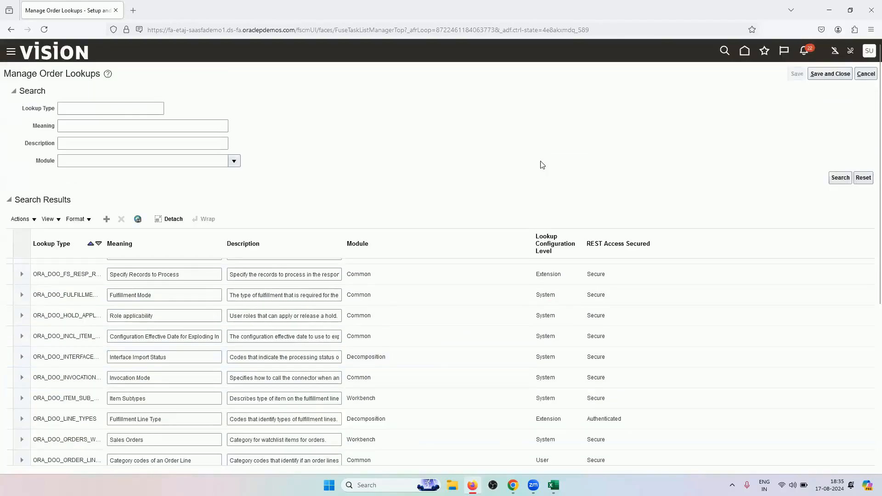
{"action": "left_click", "coordinate": [819, 76]}
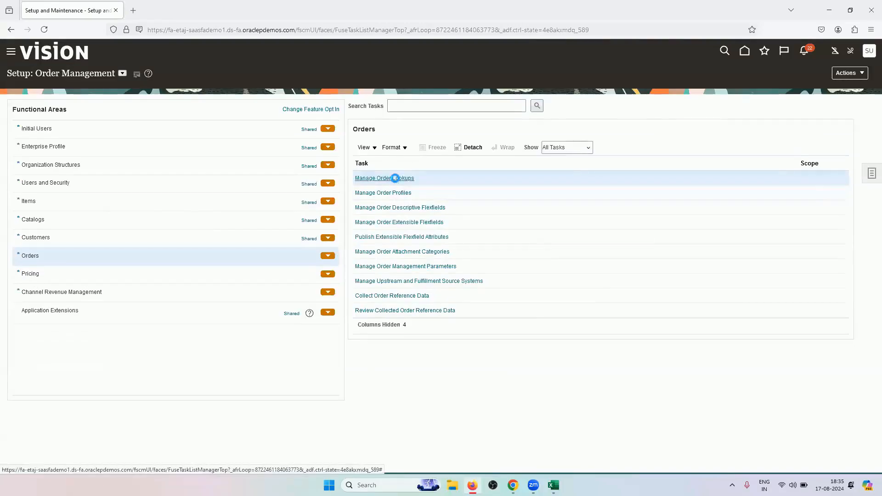
{"action": "left_click", "coordinate": [394, 178]}
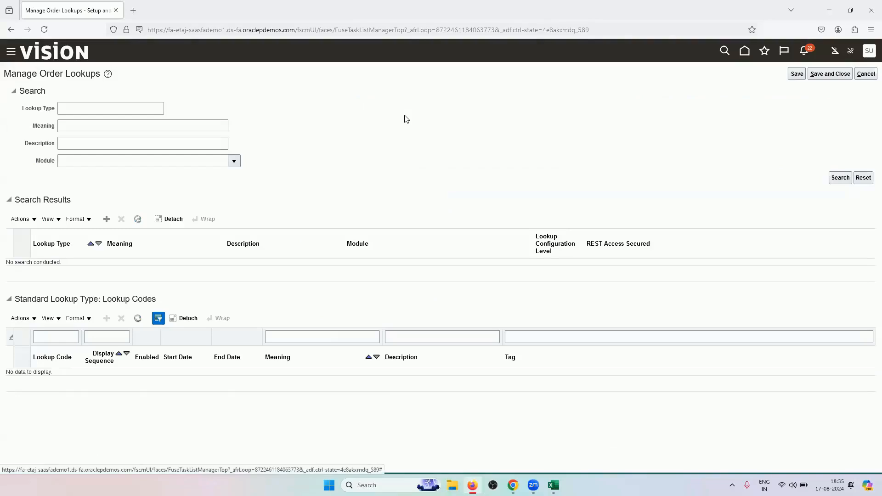
{"action": "left_click", "coordinate": [840, 179]}
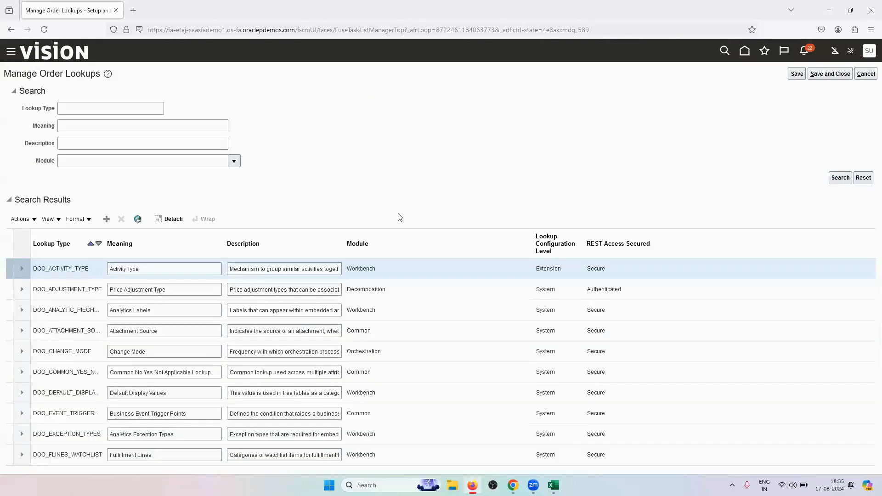
Select ORA_DOO_ORDER_LINE_CATEGORY to display its lookup codes
{"action": "scroll", "coordinate": [326, 207], "scroll_direction": "down", "scroll_amount": 1}
{"action": "scroll", "coordinate": [326, 206], "scroll_direction": "down", "scroll_amount": 2}
{"action": "scroll", "coordinate": [266, 281], "scroll_direction": "down", "scroll_amount": 5}
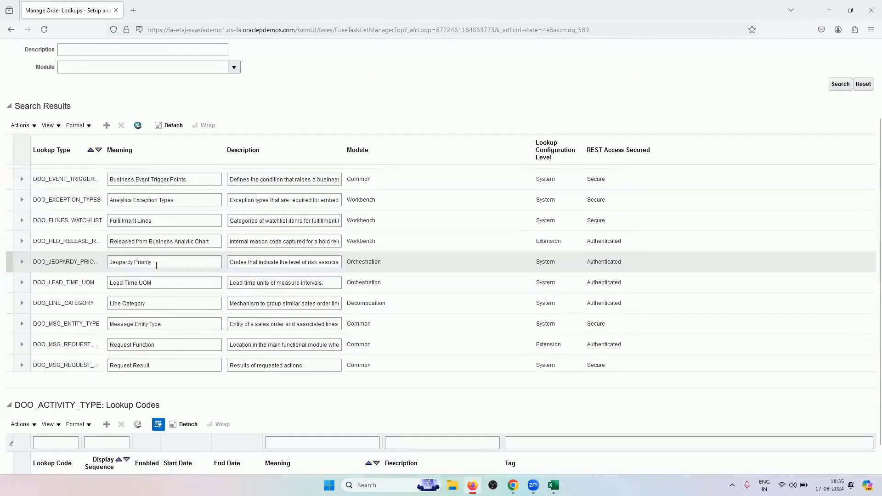
{"action": "scroll", "coordinate": [156, 266], "scroll_direction": "down", "scroll_amount": 10}
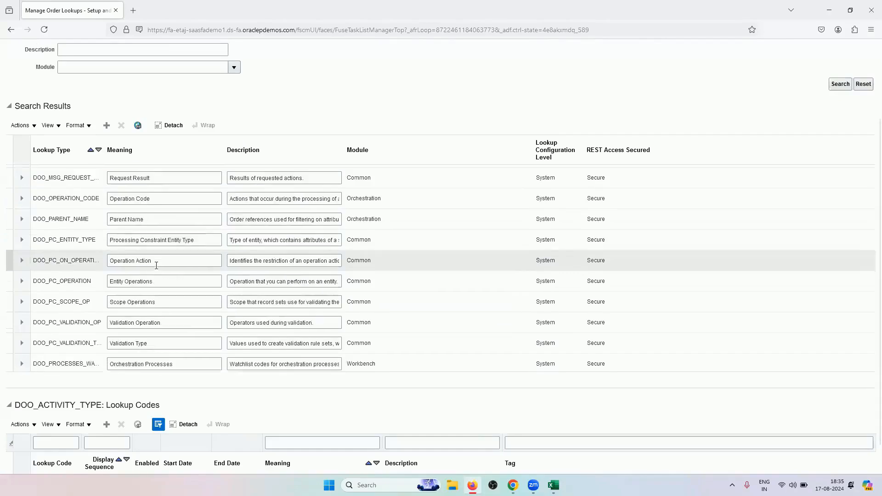
{"action": "scroll", "coordinate": [156, 268], "scroll_direction": "down", "scroll_amount": 4}
{"action": "scroll", "coordinate": [156, 269], "scroll_direction": "down", "scroll_amount": 10}
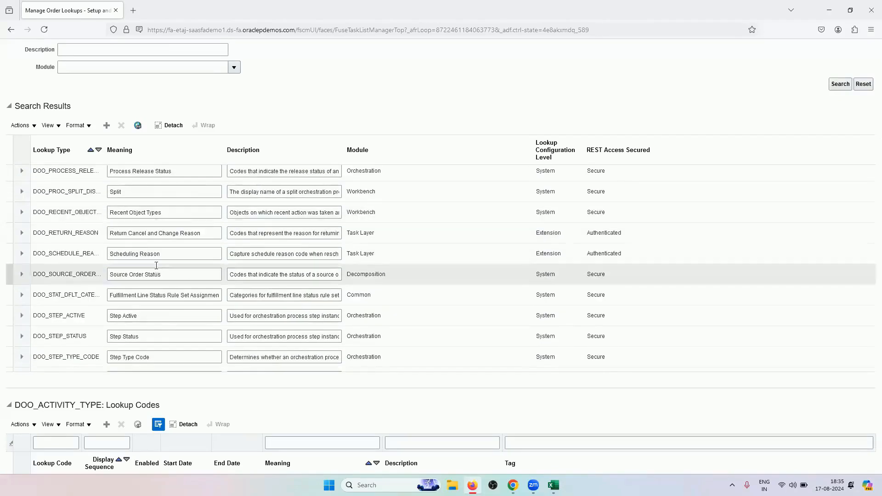
{"action": "scroll", "coordinate": [156, 269], "scroll_direction": "down", "scroll_amount": 10}
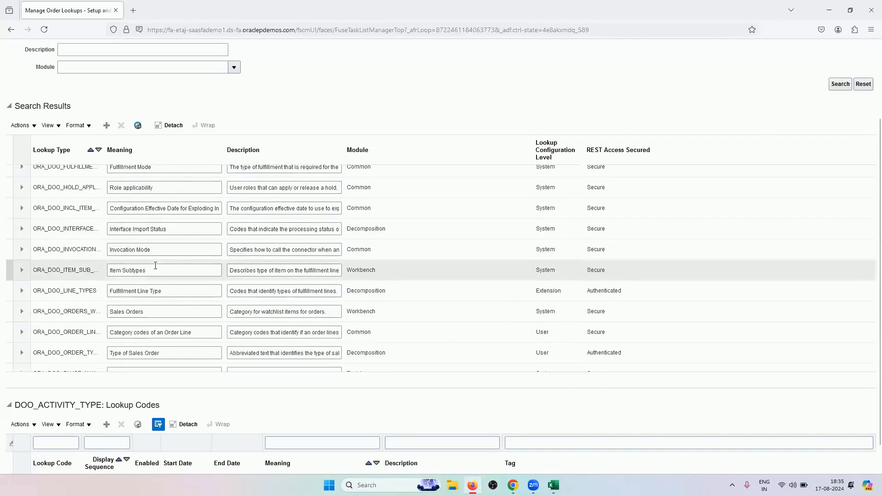
{"action": "left_click", "coordinate": [86, 332]}
{"action": "scroll", "coordinate": [85, 332], "scroll_direction": "down", "scroll_amount": 2}
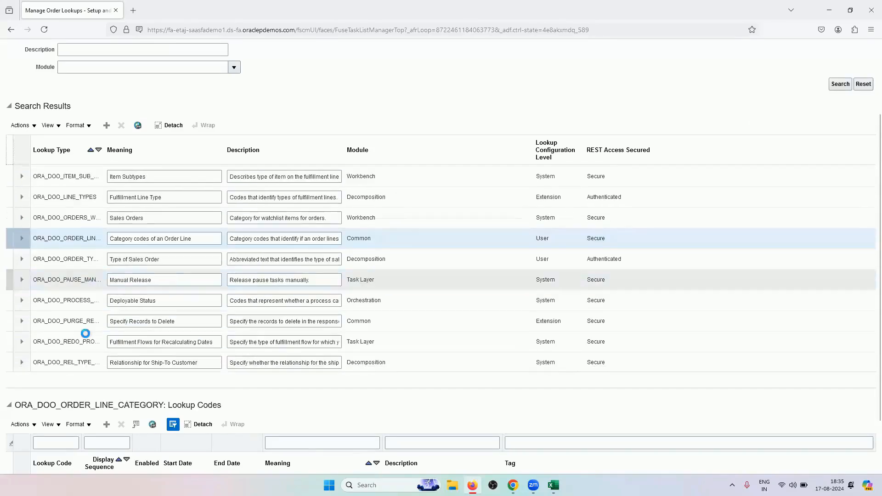
Copy ORA_DOO_LINE_TYPES from the cell A6 task note in Excel and return to Manage Order Lookups
{"action": "key", "text": "alt+Tab"}
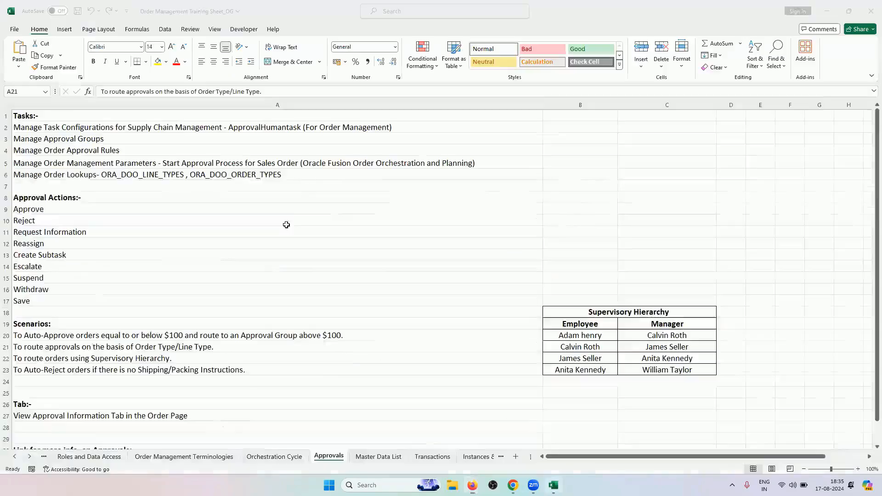
{"action": "double_click", "coordinate": [285, 175]}
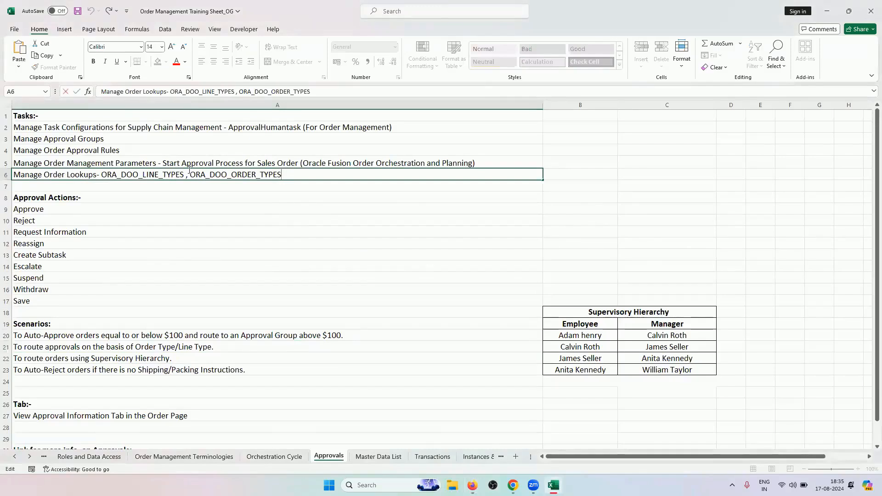
{"action": "left_click_drag", "start_coordinate": [183, 174], "coordinate": [102, 175]}
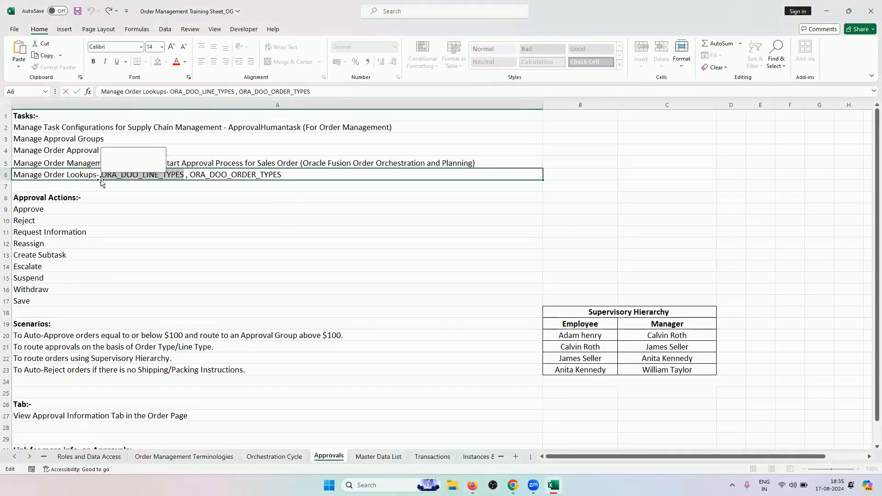
{"action": "key", "text": "ctrl+c"}
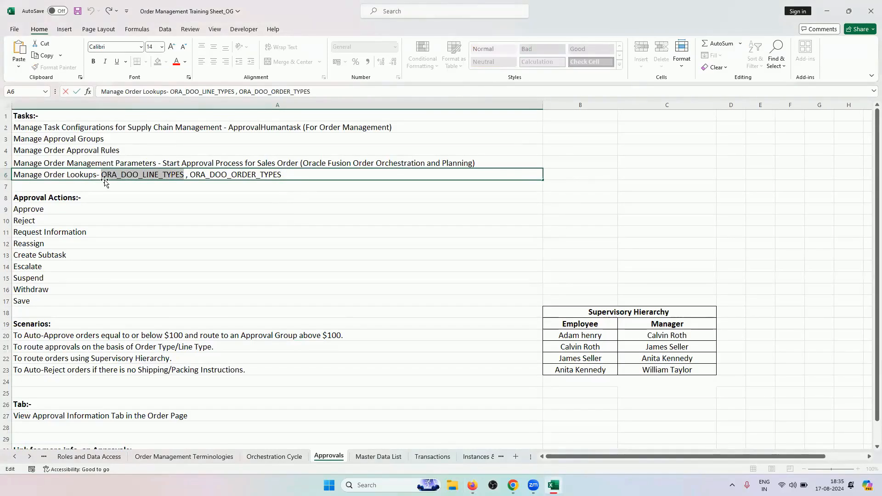
{"action": "mouse_move", "coordinate": [513, 485]}
{"action": "left_click", "coordinate": [480, 469]}
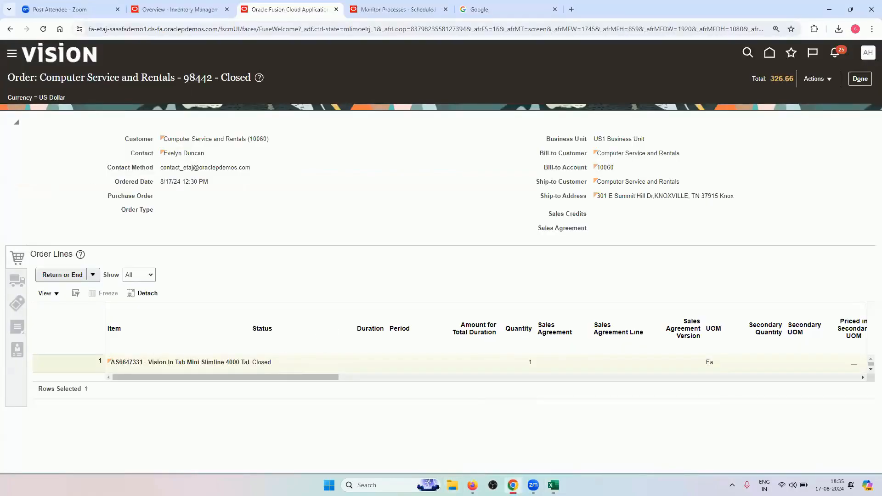
{"action": "key", "text": "alt+Tab"}
{"action": "key", "text": "alt+Tab"}
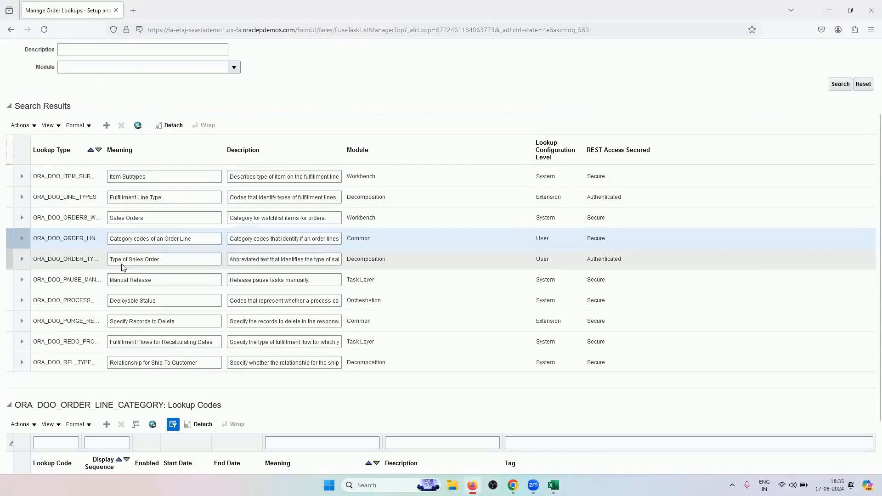
{"action": "scroll", "coordinate": [128, 105], "scroll_direction": "up", "scroll_amount": 2}
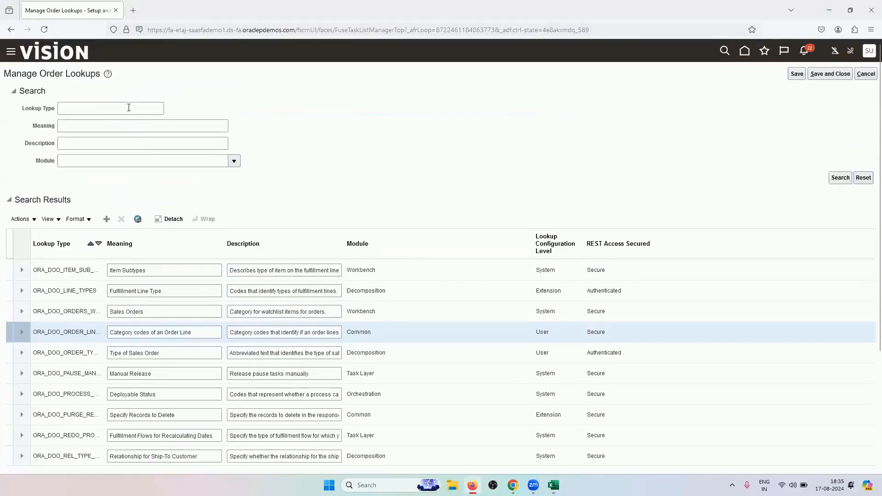
Search the order lookups for the ORA_DOO_LINE_TYPES lookup type
{"action": "left_click", "coordinate": [128, 108]}
{"action": "key", "text": "ctrl+v"}
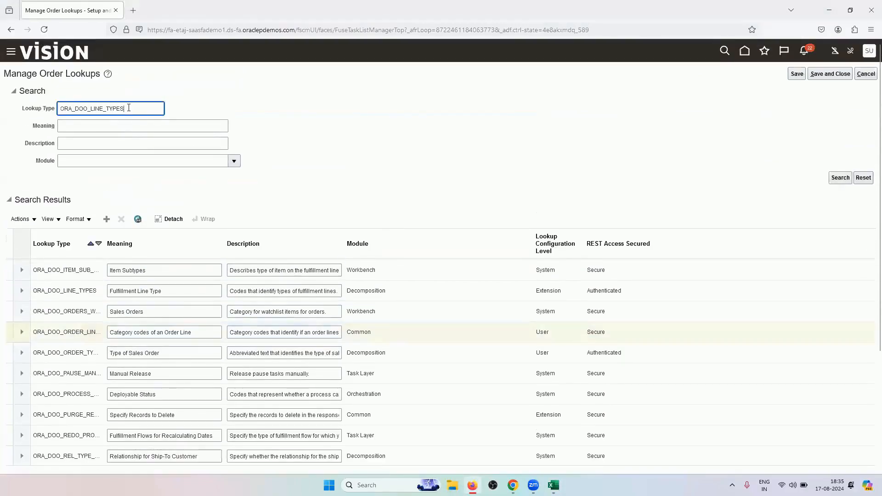
{"action": "key", "text": "Return"}
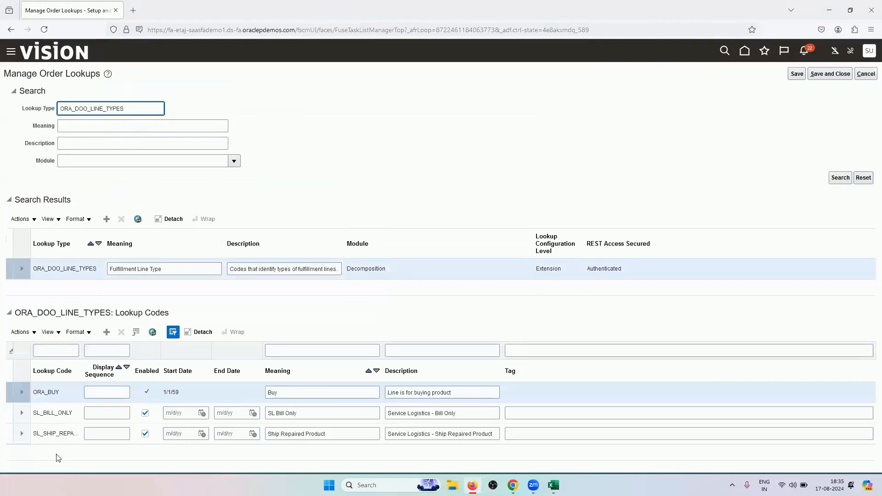
Add lookup code RV_BUY with meaning and description RV_BUY, then save and close
{"action": "left_click", "coordinate": [102, 338]}
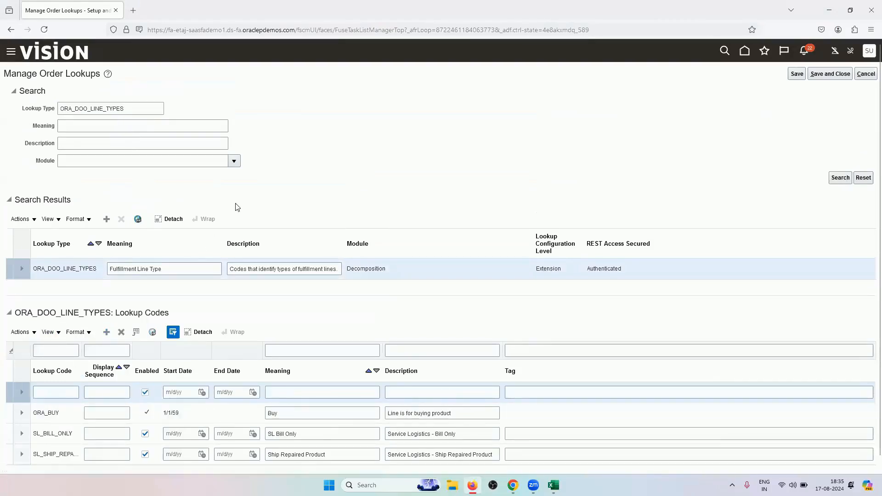
{"action": "left_click", "coordinate": [74, 377]}
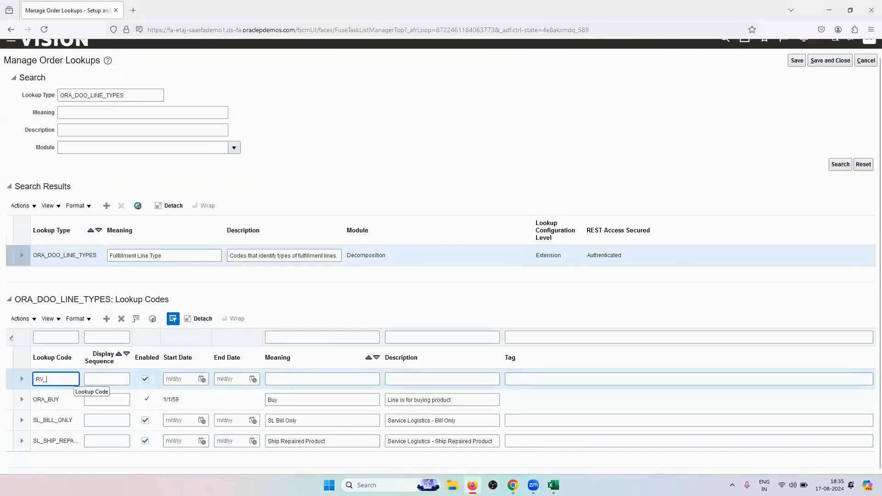
{"action": "left_click", "coordinate": [95, 378]}
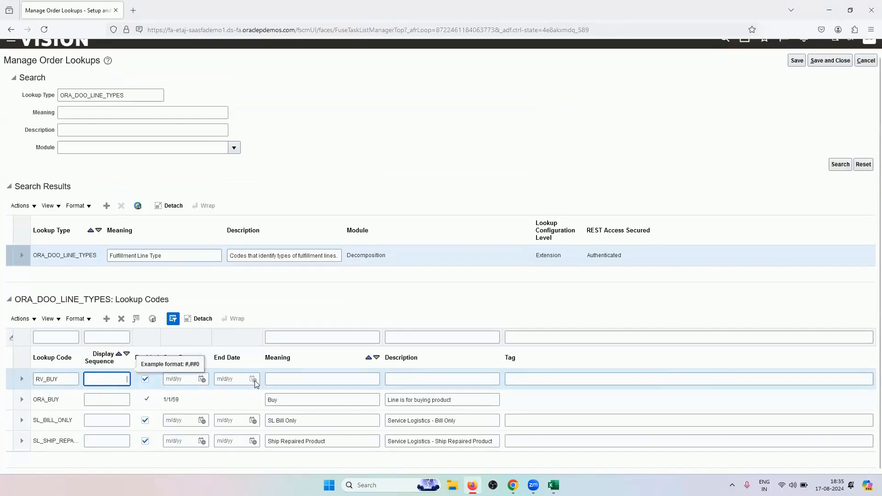
{"action": "double_click", "coordinate": [67, 382]}
{"action": "key", "text": "ctrl+c"}
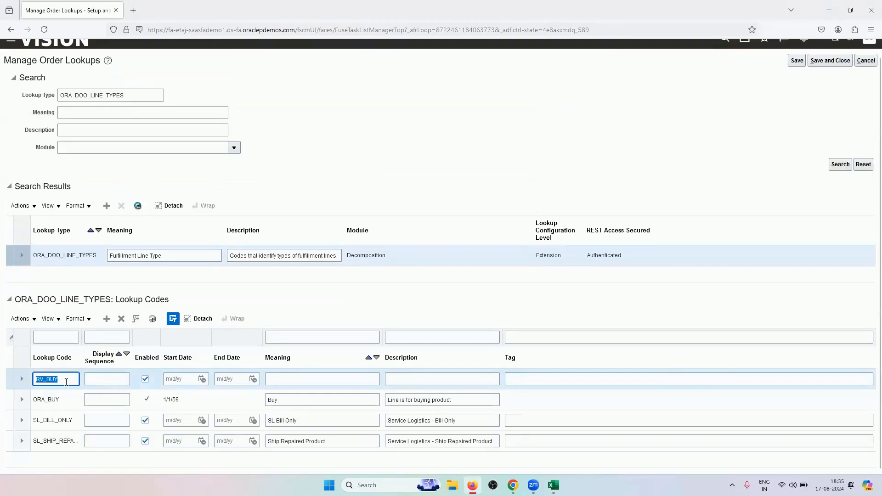
{"action": "left_click", "coordinate": [366, 383]}
{"action": "key", "text": "ctrl+v"}
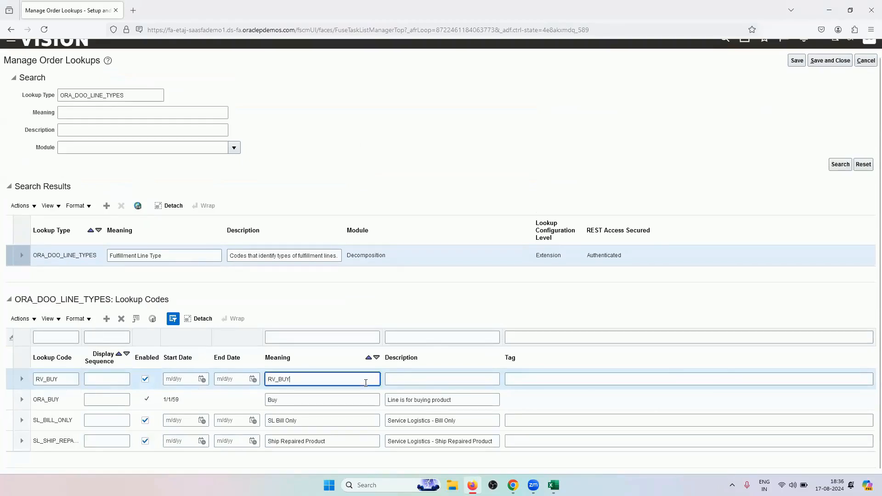
{"action": "left_click", "coordinate": [434, 384]}
{"action": "key", "text": "ctrl+v"}
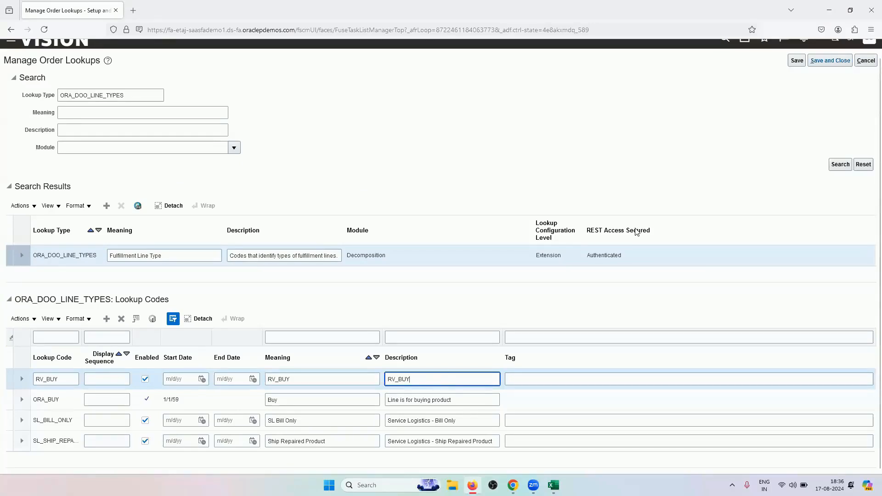
{"action": "left_click", "coordinate": [830, 60]}
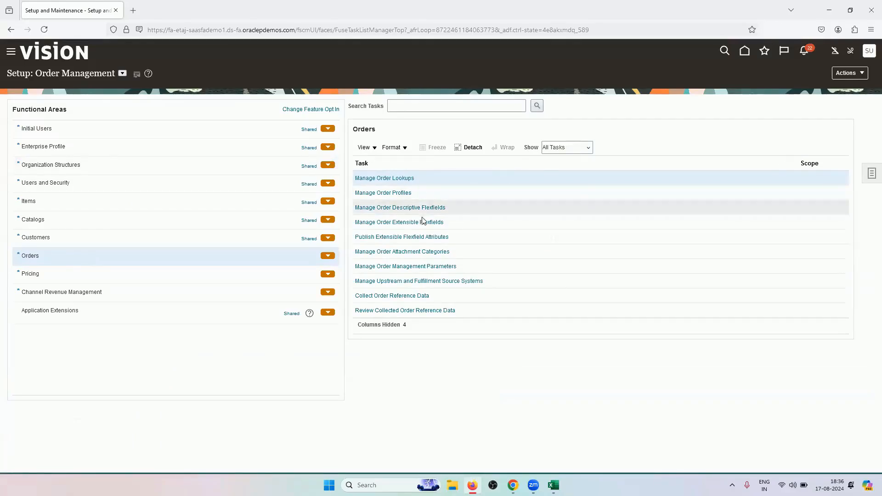
Confirm order 98442's line shows Line Type Buy, then bring the Excel workbook forward
{"action": "left_click", "coordinate": [513, 485]}
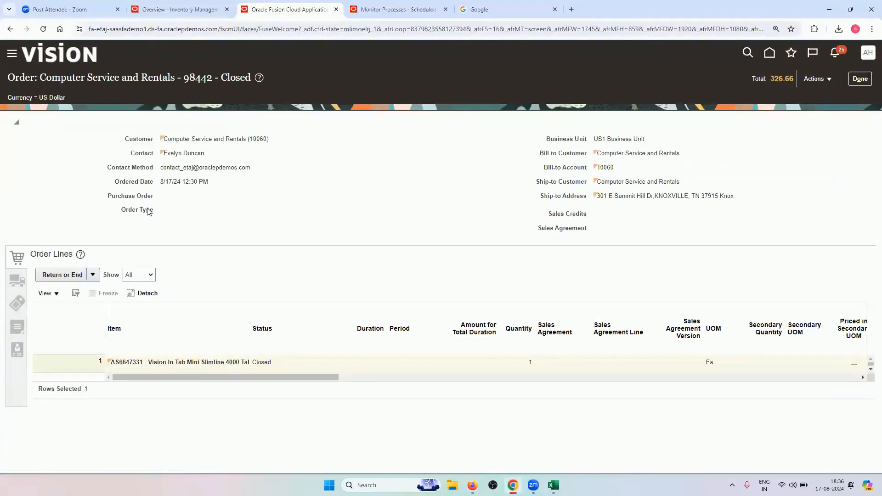
{"action": "left_click_drag", "start_coordinate": [227, 375], "coordinate": [478, 370]}
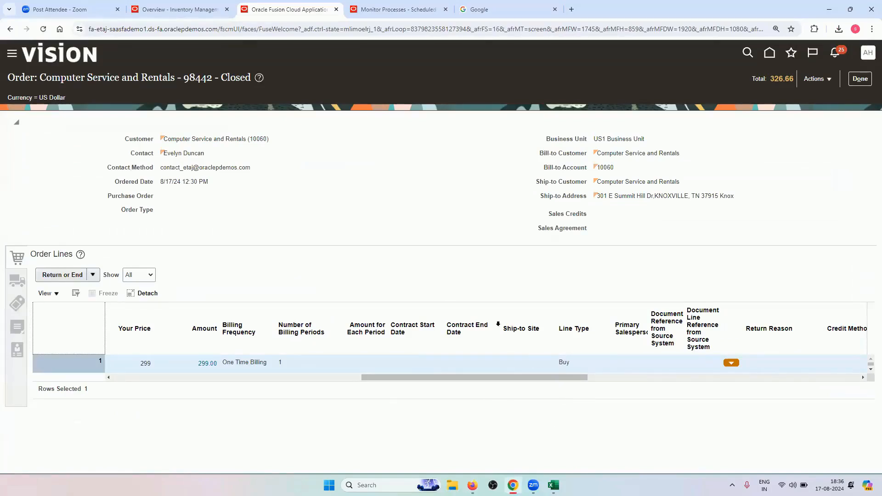
{"action": "left_click", "coordinate": [554, 485]}
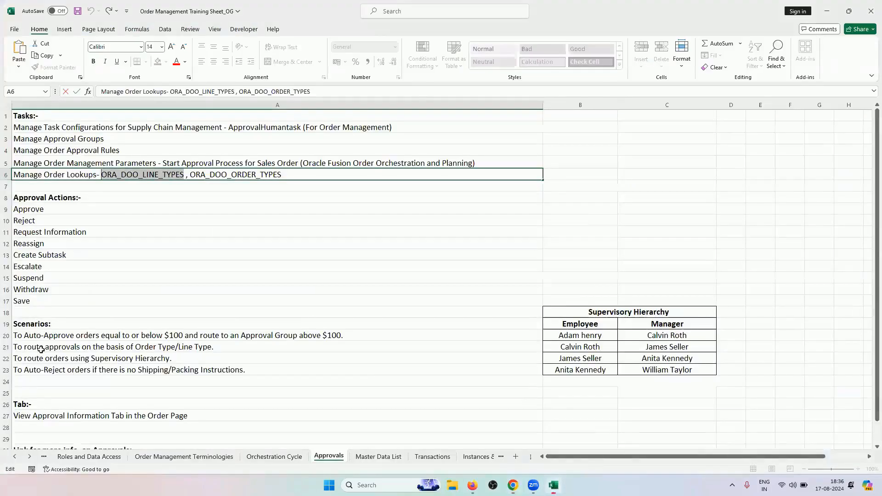
Exit the cell A6 edit in Excel and return to Setup: Order Management
{"action": "left_click", "coordinate": [53, 346]}
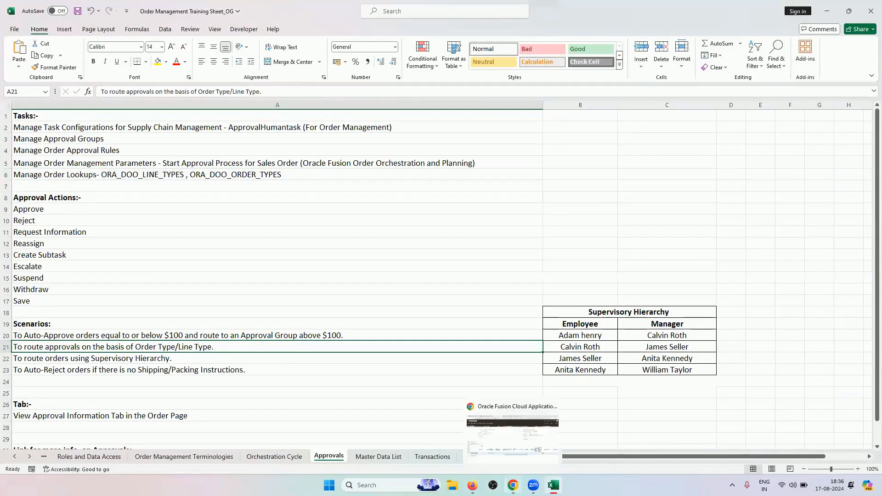
{"action": "left_click", "coordinate": [472, 486]}
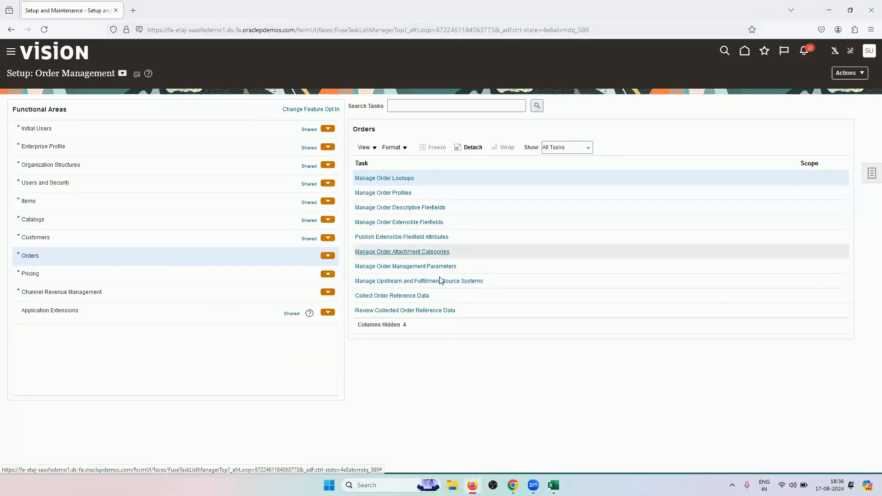
Search the setup tasks for APPROVAL and open Manage Order Approval Rules
{"action": "scroll", "coordinate": [439, 279], "scroll_direction": "down", "scroll_amount": 2}
{"action": "scroll", "coordinate": [439, 280], "scroll_direction": "down", "scroll_amount": 2}
{"action": "scroll", "coordinate": [440, 278], "scroll_direction": "down", "scroll_amount": 3}
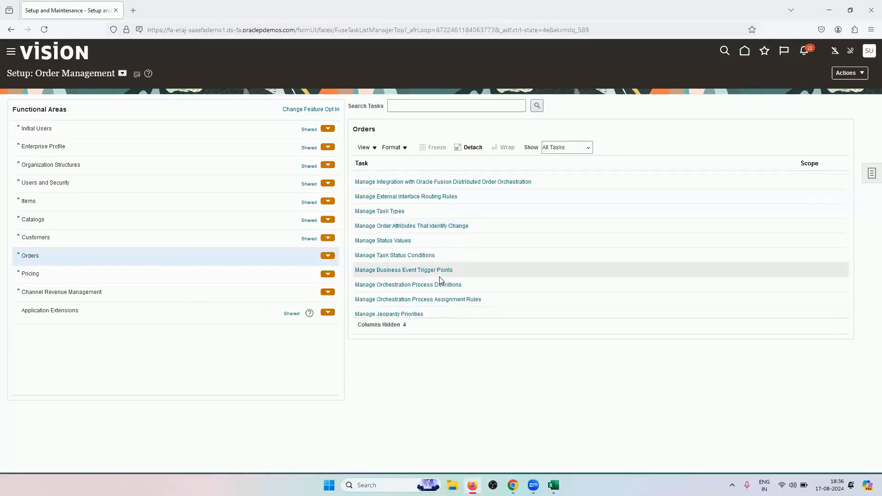
{"action": "scroll", "coordinate": [439, 277], "scroll_direction": "down", "scroll_amount": 1}
{"action": "left_click", "coordinate": [448, 109]}
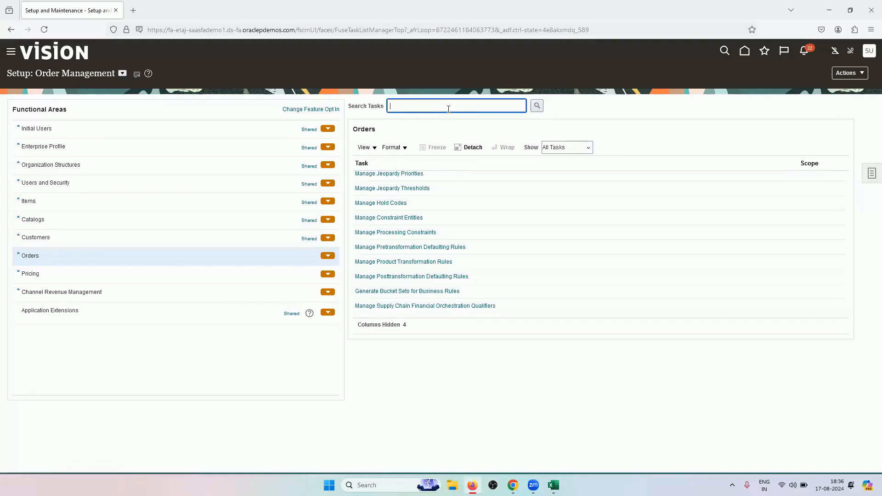
{"action": "type", "text": "APPROVAL"}
{"action": "left_click", "coordinate": [537, 106]}
{"action": "left_click", "coordinate": [345, 264]}
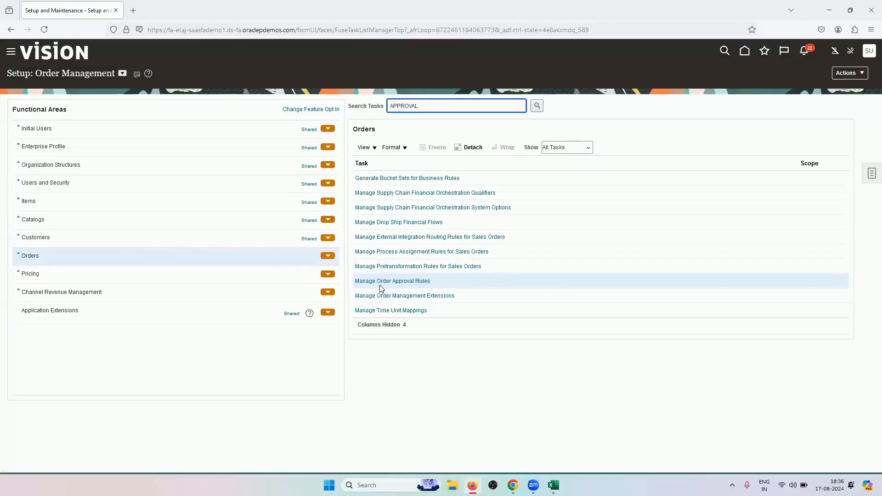
{"action": "left_click", "coordinate": [380, 282]}
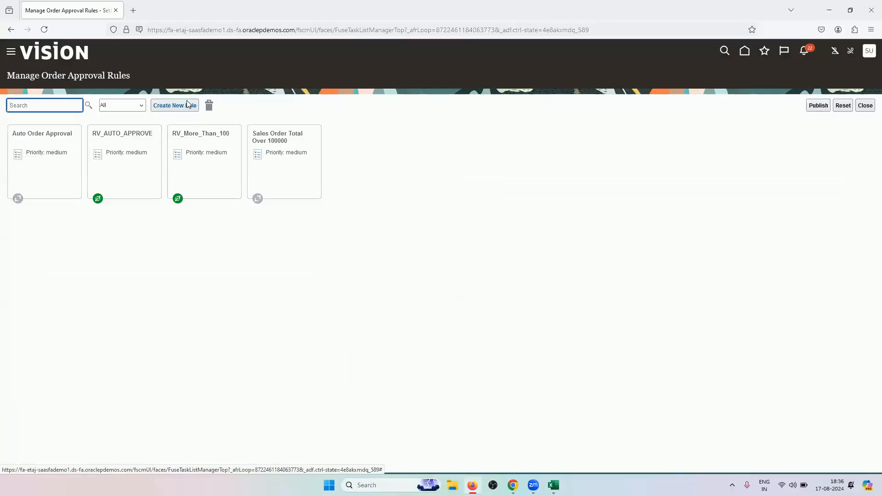
Create a new approval rule named RV_ORDER_LINE_TYPE and start its first IF condition
{"action": "left_click", "coordinate": [187, 106]}
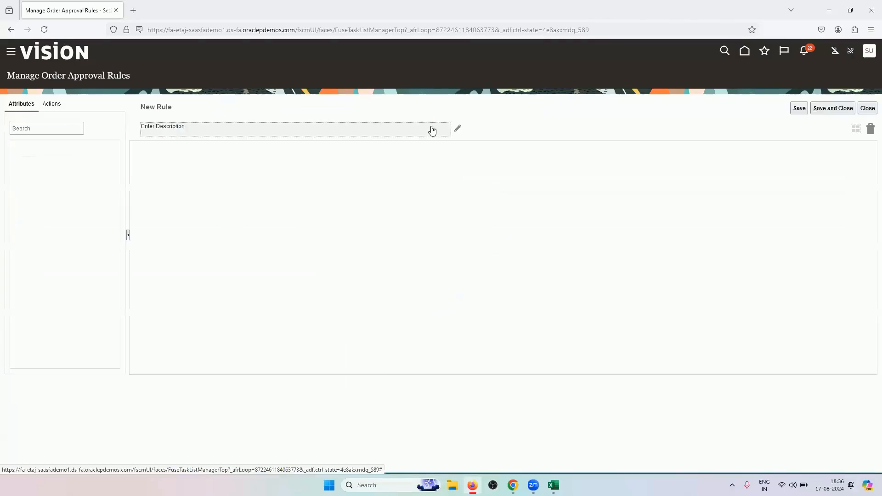
{"action": "left_click", "coordinate": [204, 108]}
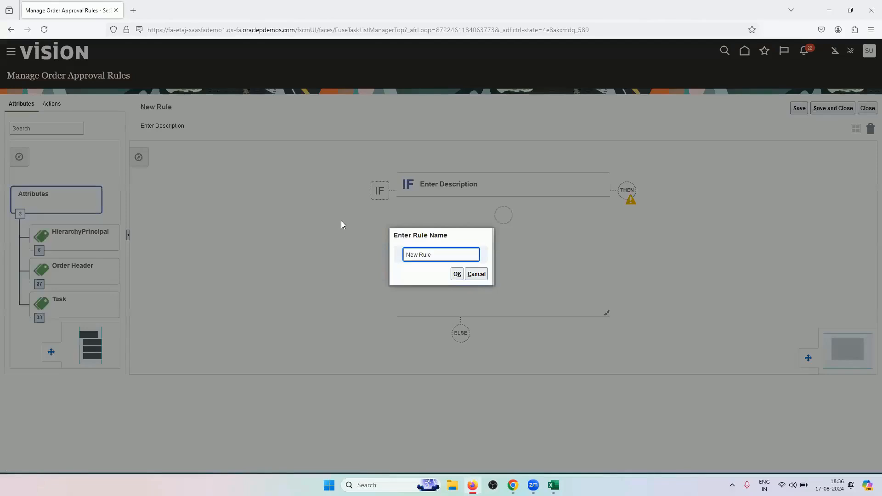
{"action": "type", "text": "RV_ORDER_LINE_TYPENe"}
{"action": "left_click_drag", "start_coordinate": [469, 255], "coordinate": [497, 253]}
{"action": "key", "text": "Delete"}
{"action": "left_click", "coordinate": [458, 275]}
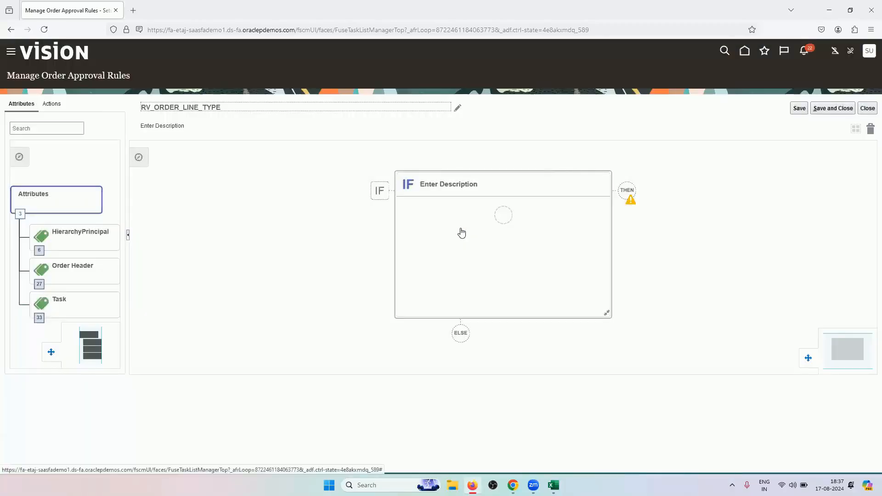
{"action": "left_click", "coordinate": [502, 216]}
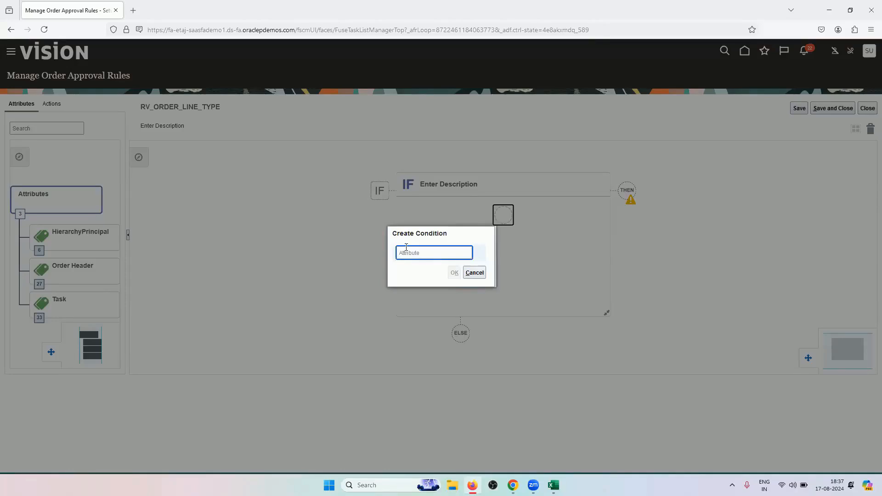
Set the IF condition to Business Unit = US1 Business Unit, then select the AND connector
{"action": "type", "text": "BUSIN"}
{"action": "left_click", "coordinate": [439, 269]}
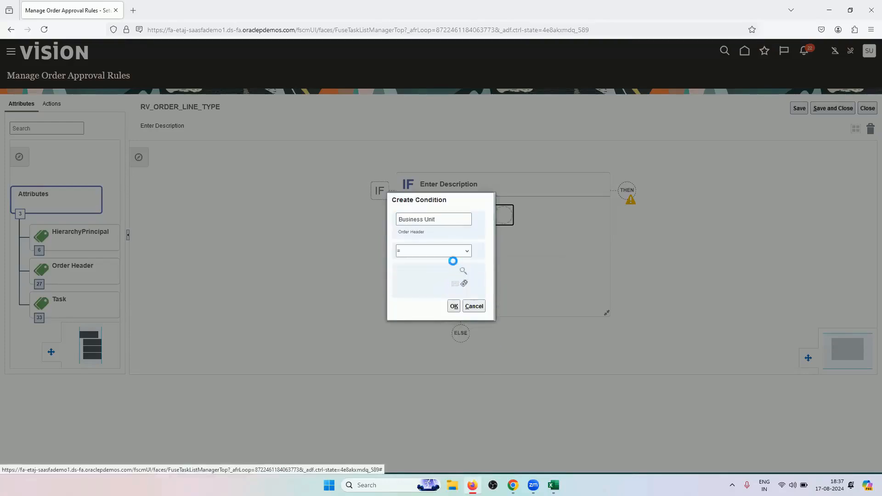
{"action": "left_click", "coordinate": [463, 271]}
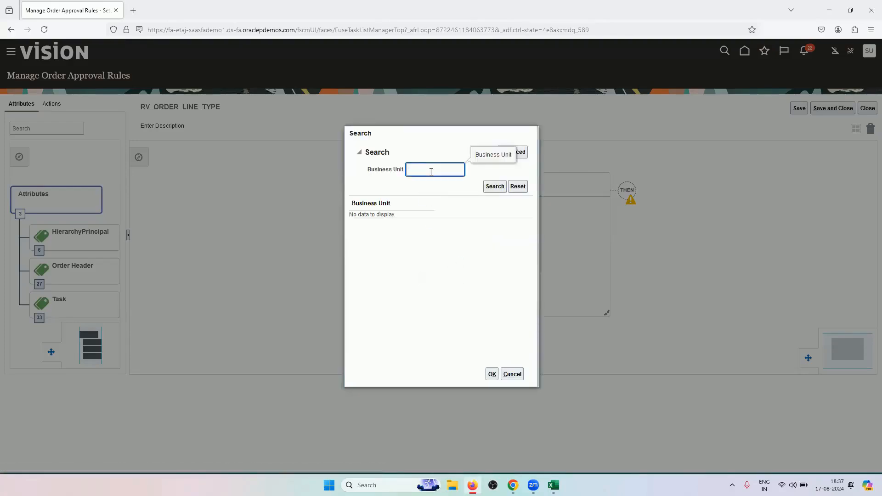
{"action": "left_click", "coordinate": [495, 187]}
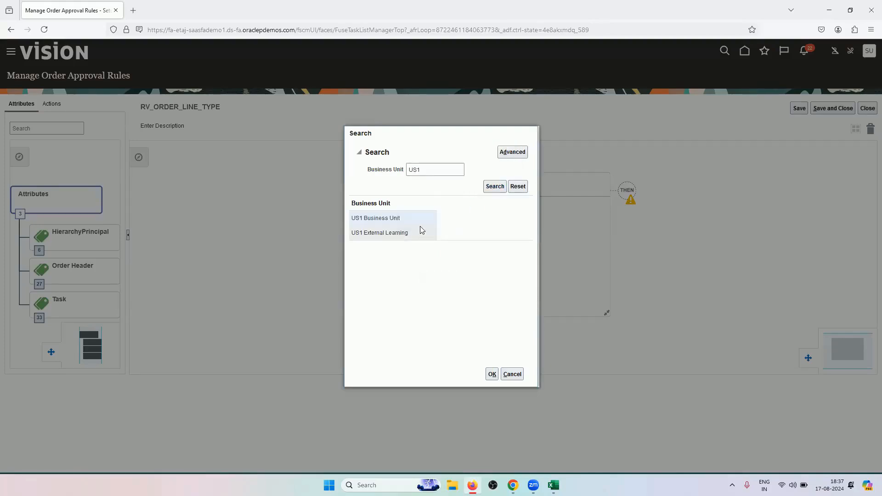
{"action": "left_click", "coordinate": [492, 373]}
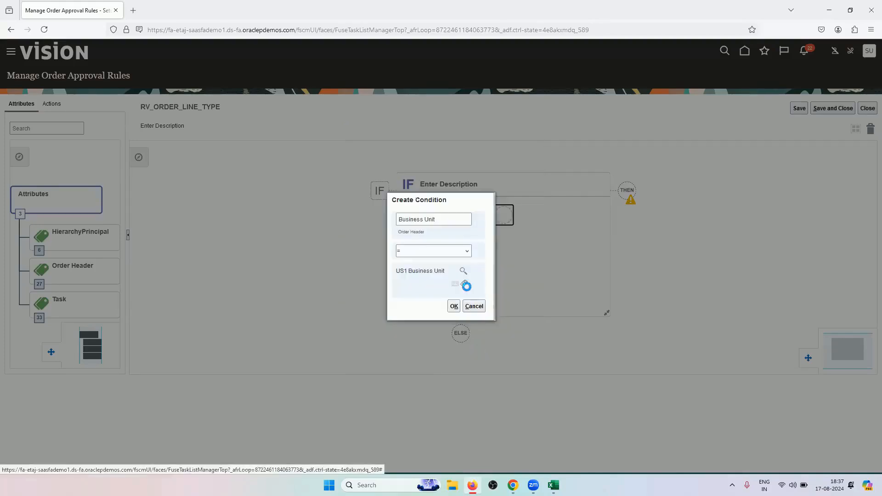
{"action": "left_click", "coordinate": [454, 306]}
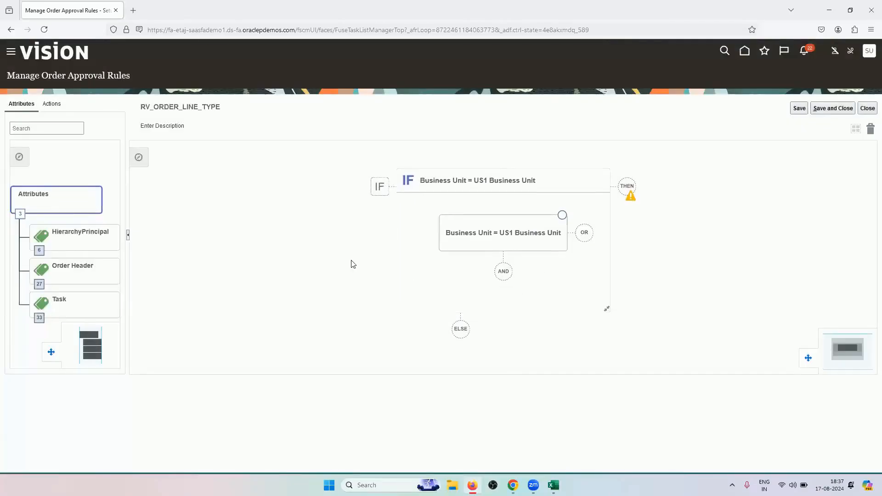
{"action": "left_click", "coordinate": [502, 271]}
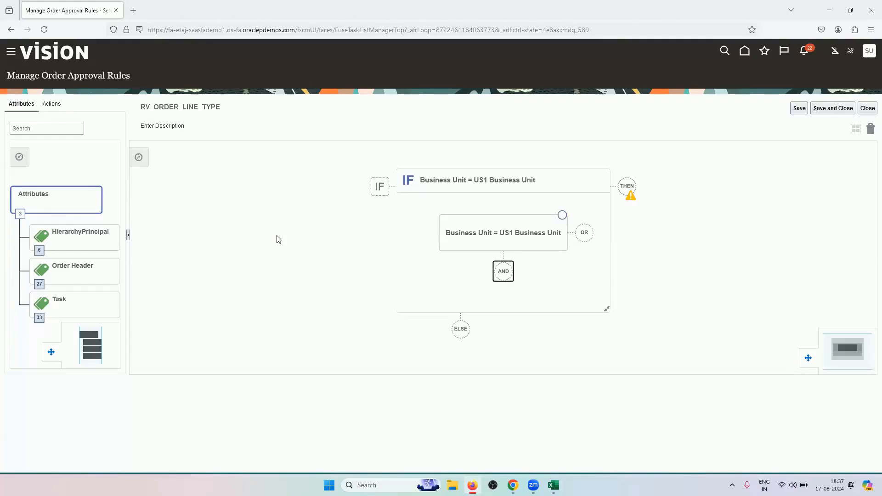
Start an AND condition on the Order Type attribute and browse its available values
{"action": "double_click", "coordinate": [503, 269]}
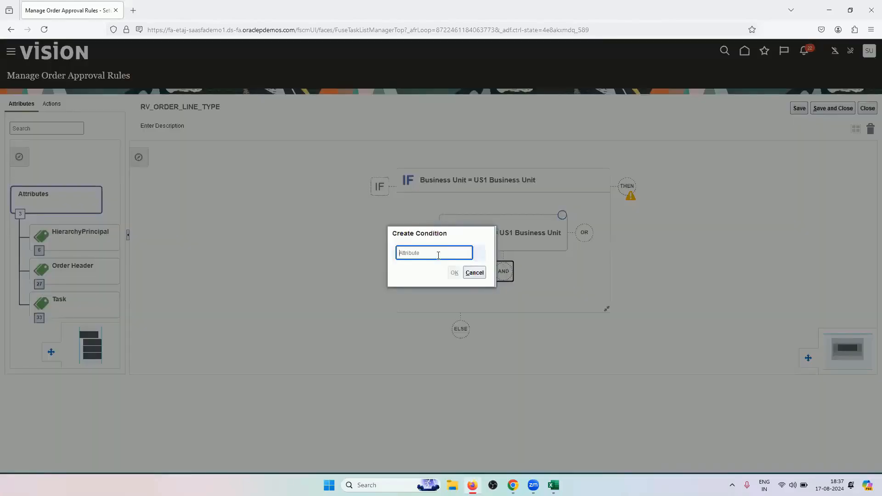
{"action": "type", "text": "ORDER"}
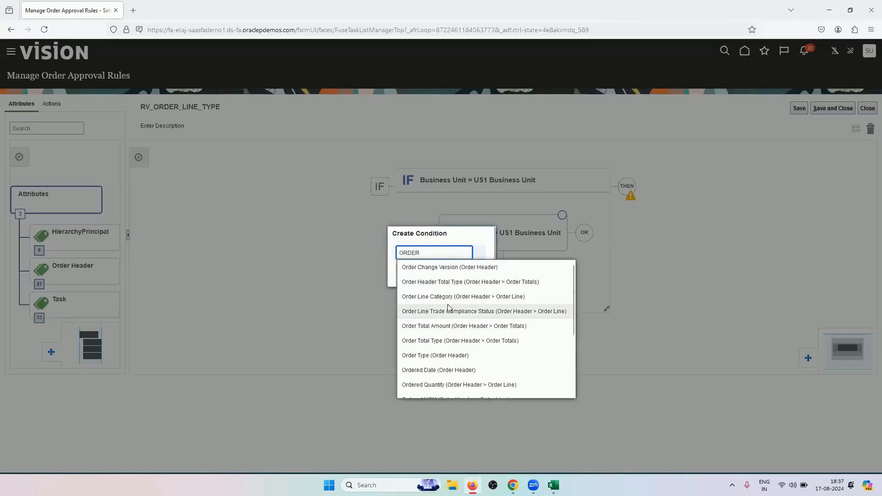
{"action": "left_click", "coordinate": [456, 360]}
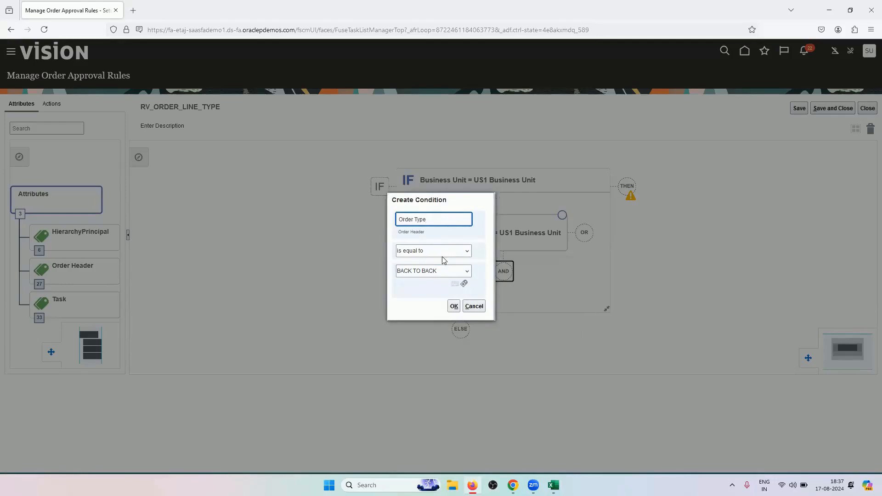
{"action": "left_click", "coordinate": [443, 252]}
{"action": "left_click", "coordinate": [442, 260]}
{"action": "left_click", "coordinate": [440, 275]}
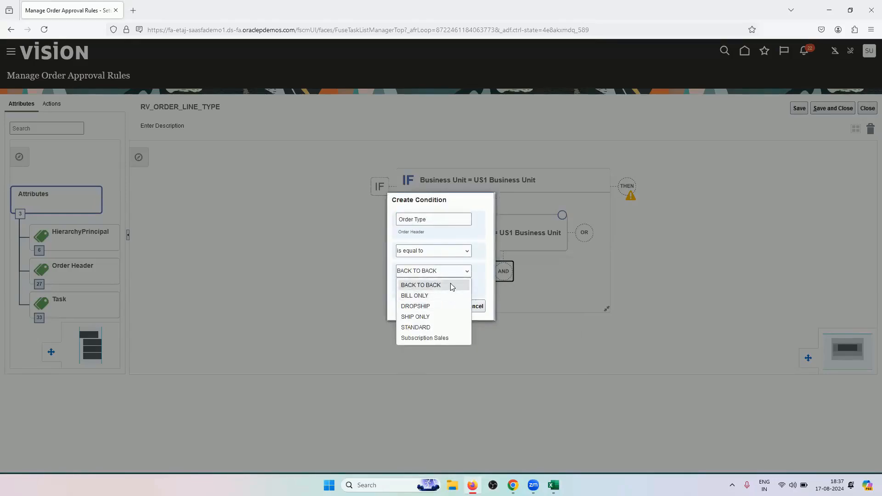
{"action": "left_click", "coordinate": [446, 219]}
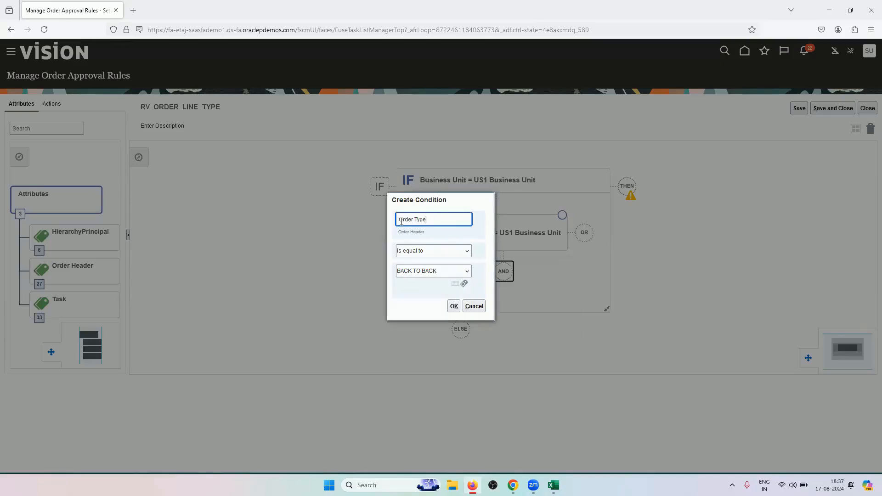
Try the is not equal to comparison, then revert to is equal to with value BACK TO BACK
{"action": "left_click", "coordinate": [415, 252]}
{"action": "left_click", "coordinate": [418, 276]}
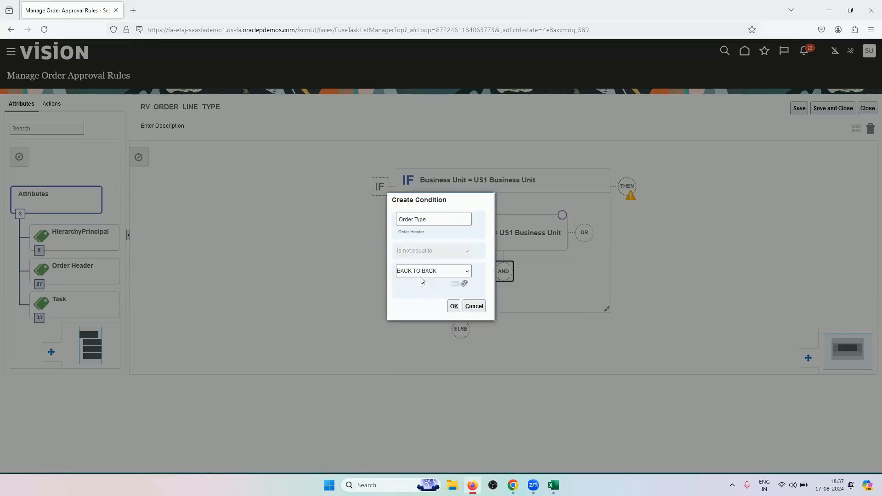
{"action": "left_click", "coordinate": [434, 273]}
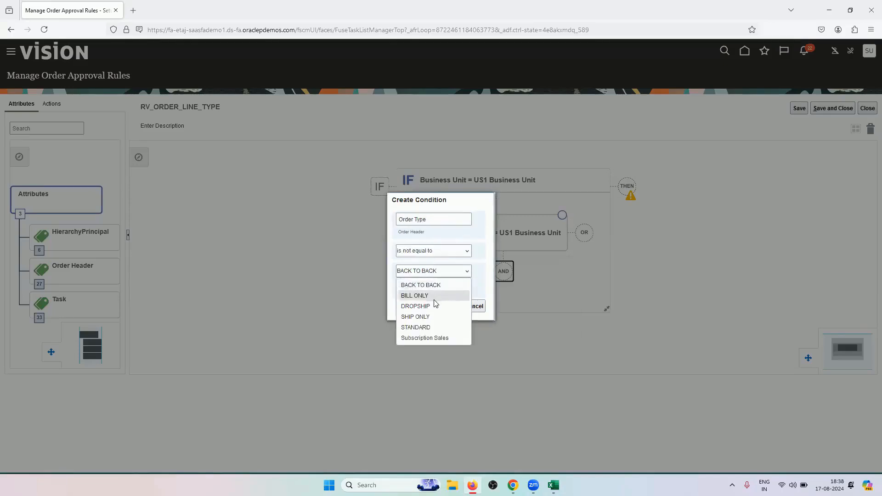
{"action": "left_click", "coordinate": [437, 252]}
{"action": "left_click", "coordinate": [435, 265]}
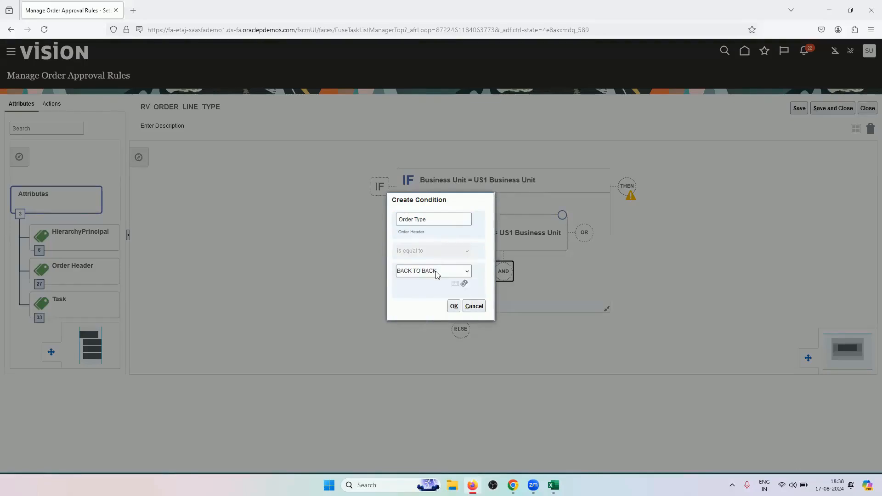
{"action": "left_click", "coordinate": [434, 272]}
{"action": "left_click", "coordinate": [433, 273]}
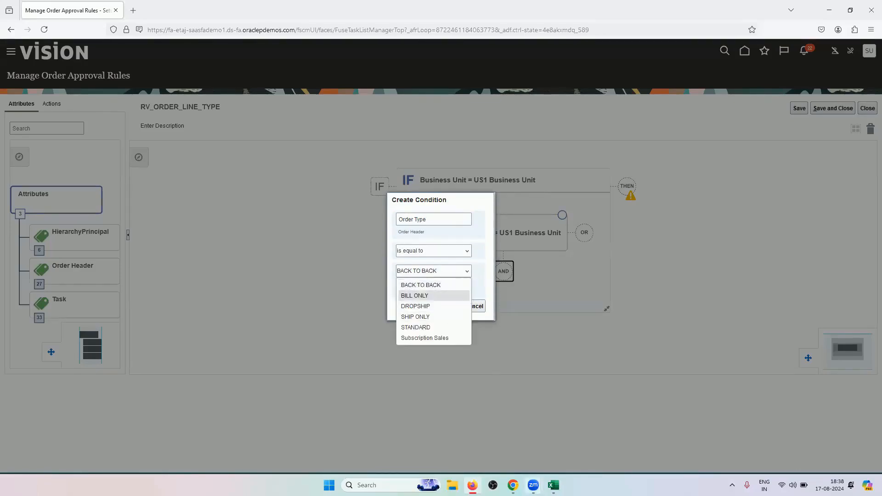
{"action": "mouse_move", "coordinate": [513, 485]}
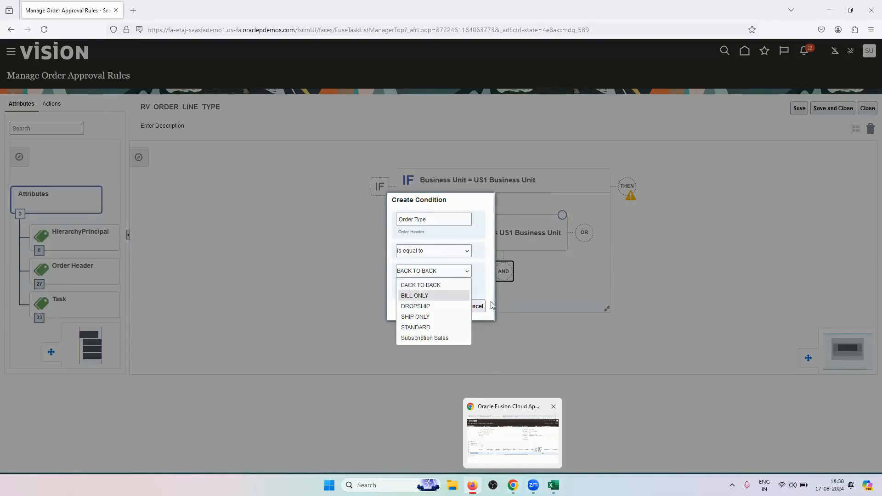
{"action": "left_click", "coordinate": [443, 234]}
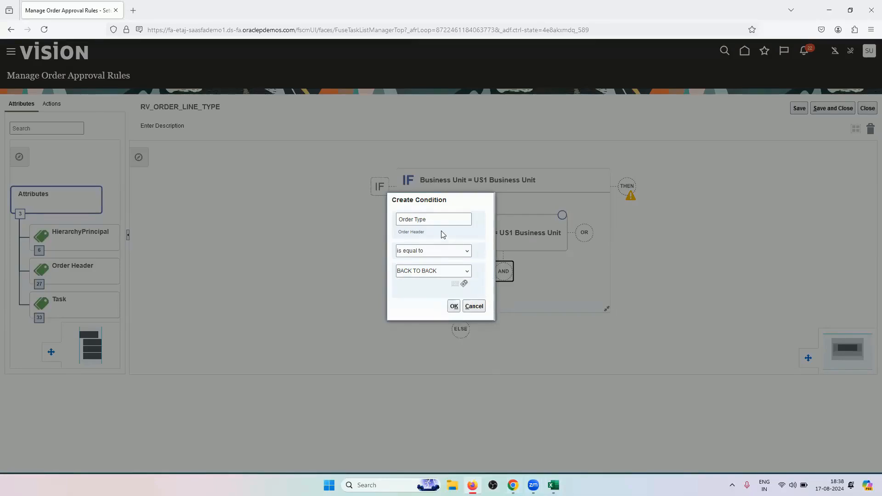
Change the condition to Line Type is equal to RV_BUY and duplicate the browser tab
{"action": "double_click", "coordinate": [451, 222]}
{"action": "key", "text": "BackSpace"}
{"action": "scroll", "coordinate": [467, 301], "scroll_direction": "down", "scroll_amount": 2}
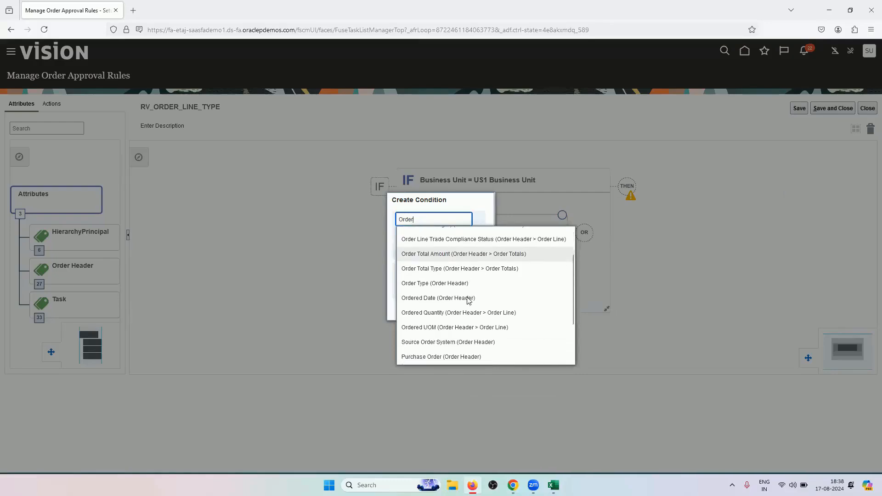
{"action": "scroll", "coordinate": [466, 347], "scroll_direction": "down", "scroll_amount": 2}
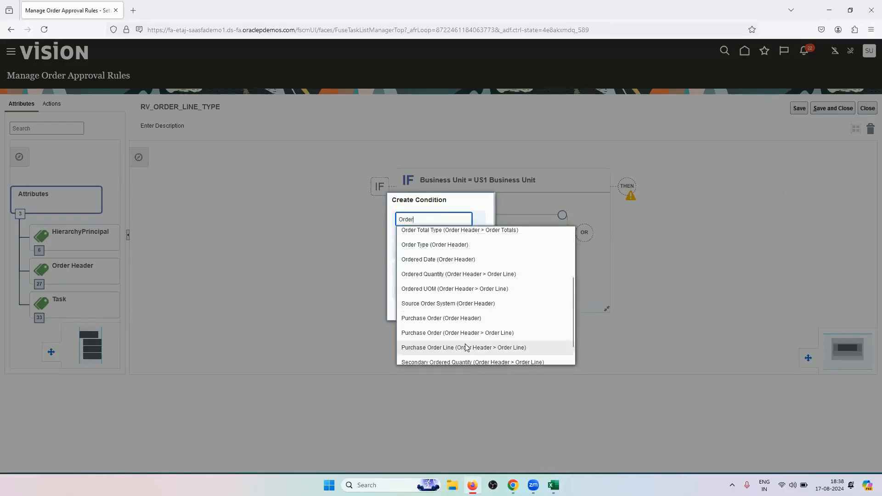
{"action": "scroll", "coordinate": [466, 347], "scroll_direction": "down", "scroll_amount": 1}
{"action": "double_click", "coordinate": [437, 219]}
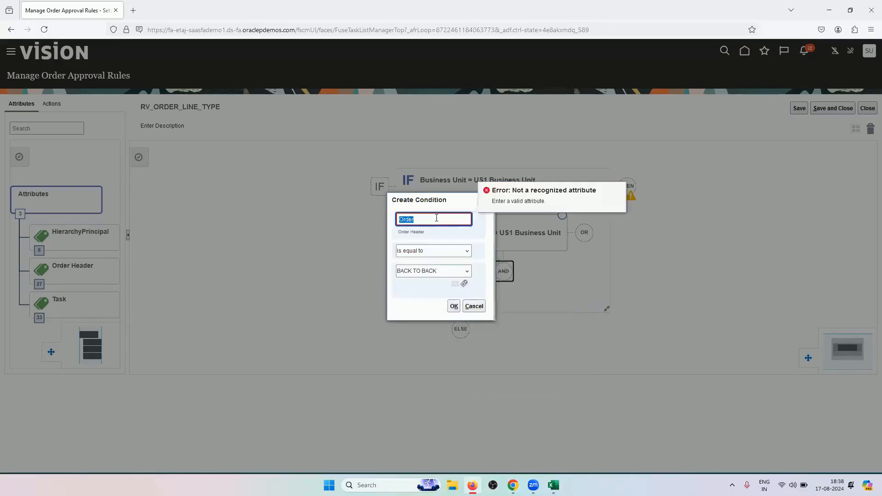
{"action": "type", "text": "LINE"}
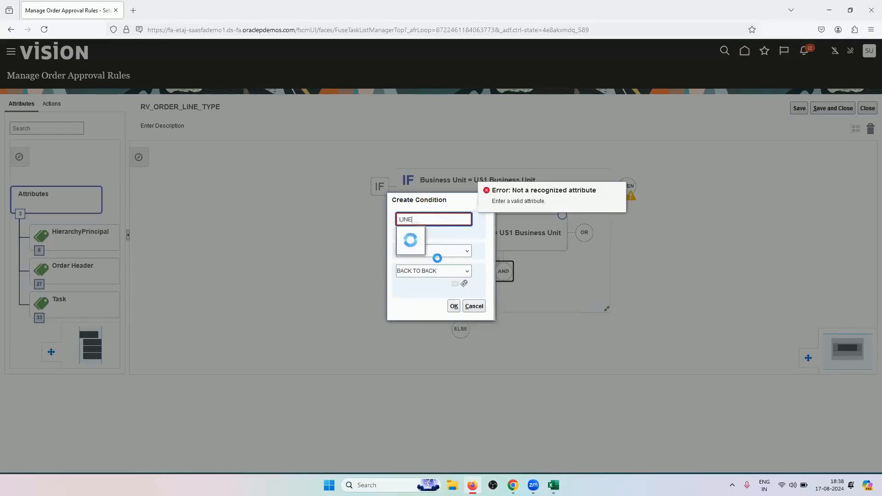
{"action": "left_click", "coordinate": [463, 293]}
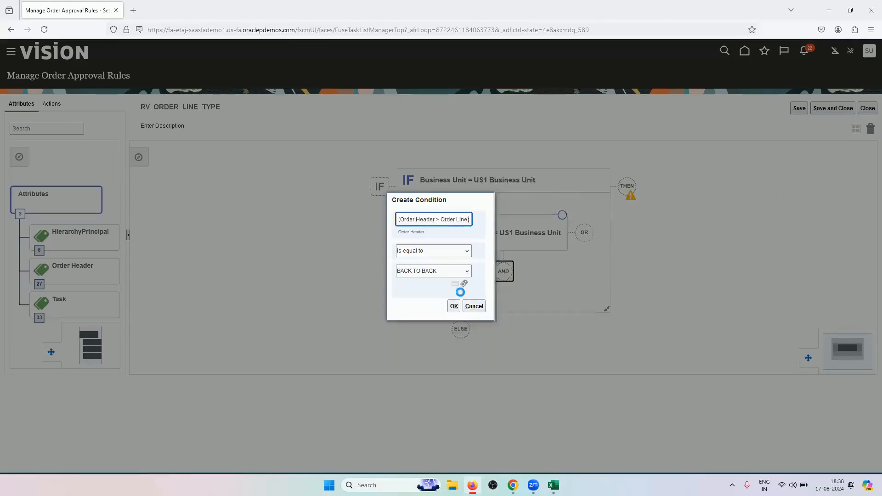
{"action": "left_click", "coordinate": [442, 275]}
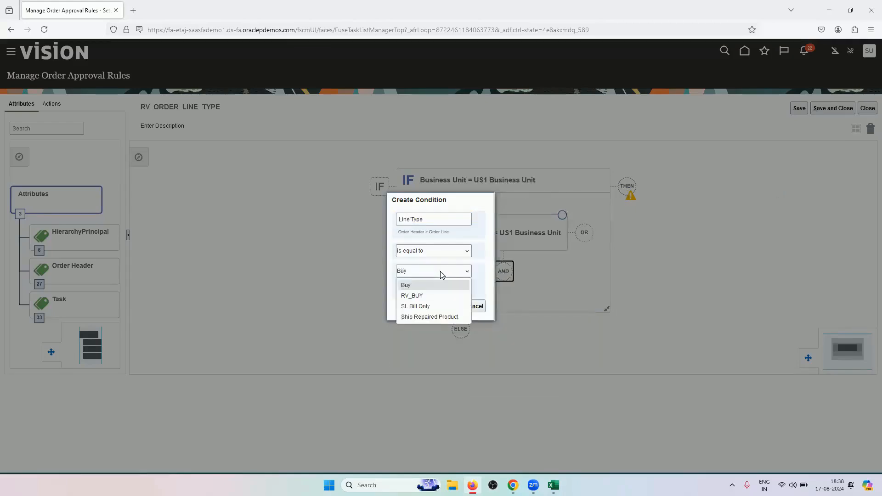
{"action": "left_click", "coordinate": [434, 295]}
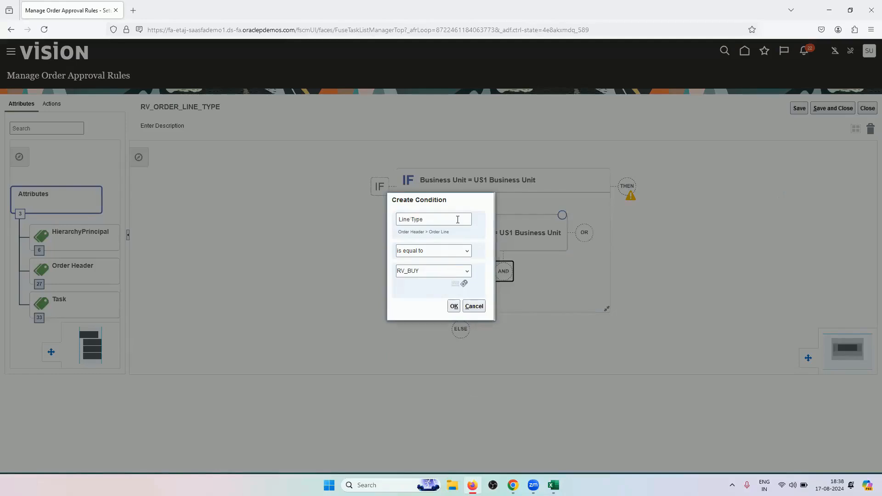
{"action": "right_click", "coordinate": [54, 5]}
{"action": "left_click", "coordinate": [110, 79]}
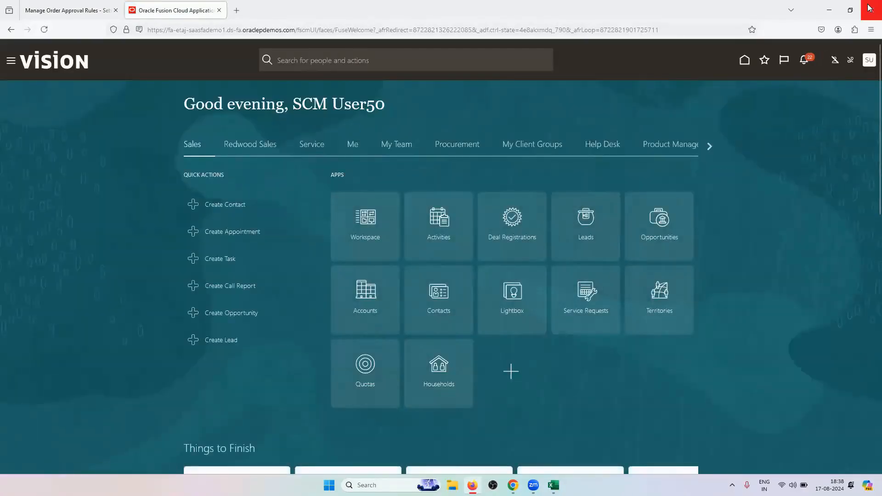
In the new tab, open Manage Order Lookups from Setup and Maintenance's Orders tasks
{"action": "left_click", "coordinate": [869, 59]}
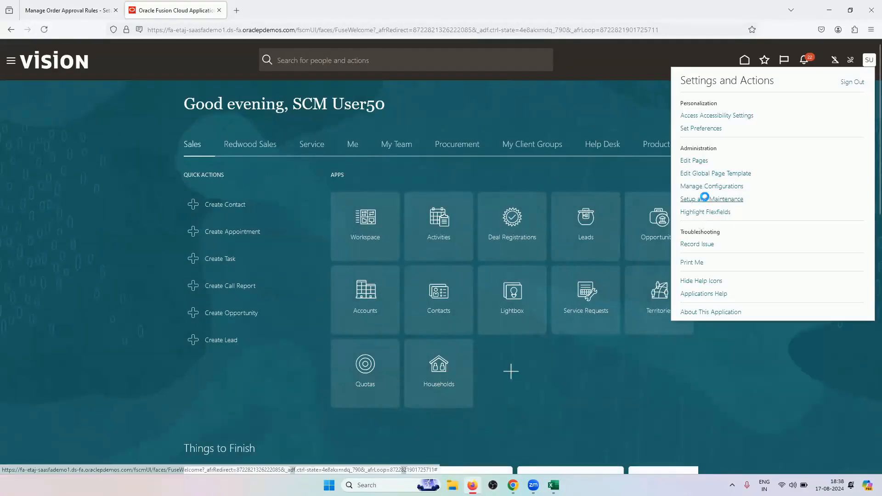
{"action": "left_click", "coordinate": [711, 198]}
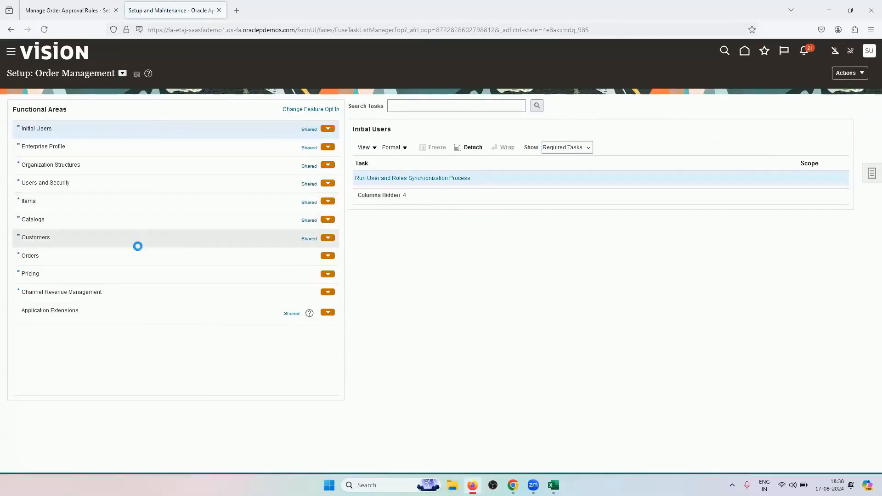
{"action": "left_click", "coordinate": [280, 256]}
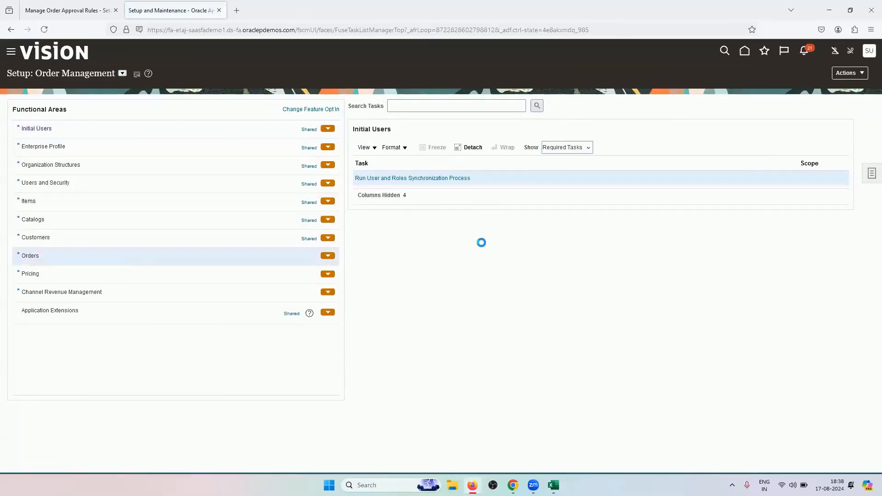
{"action": "left_click", "coordinate": [426, 105]}
{"action": "type", "text": "LOOKUP"}
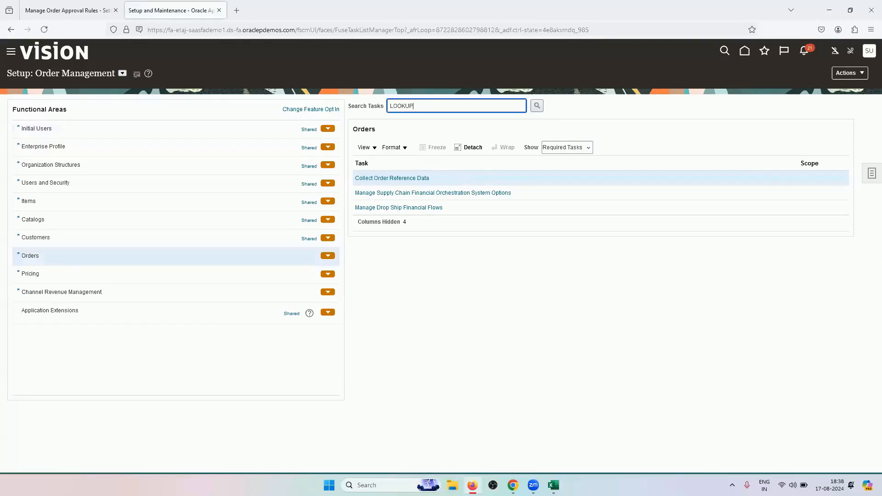
{"action": "left_click", "coordinate": [537, 105]}
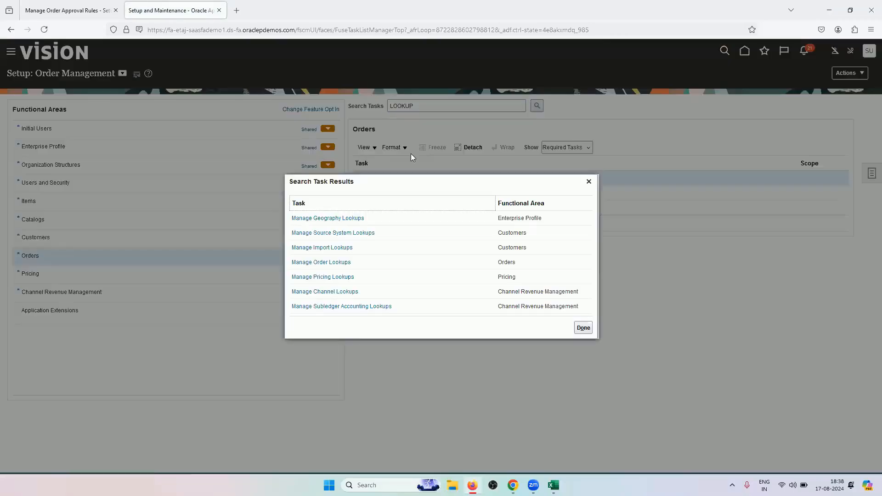
{"action": "left_click", "coordinate": [339, 262]}
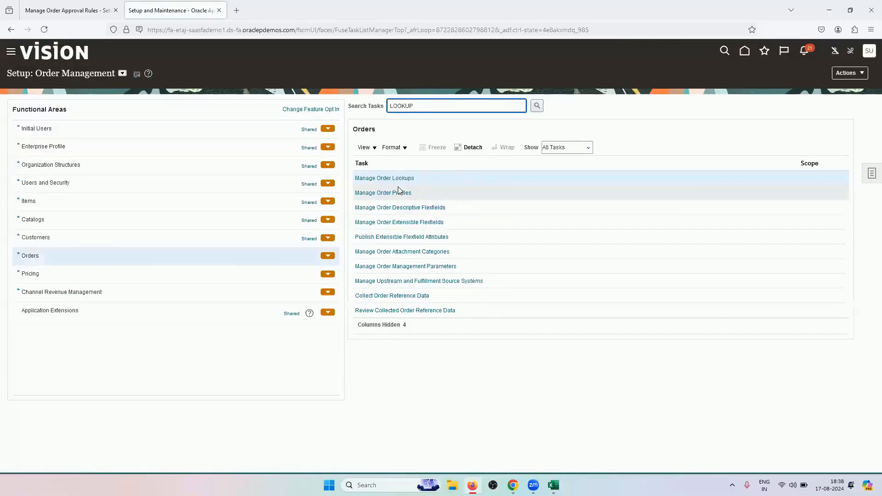
{"action": "left_click", "coordinate": [399, 178]}
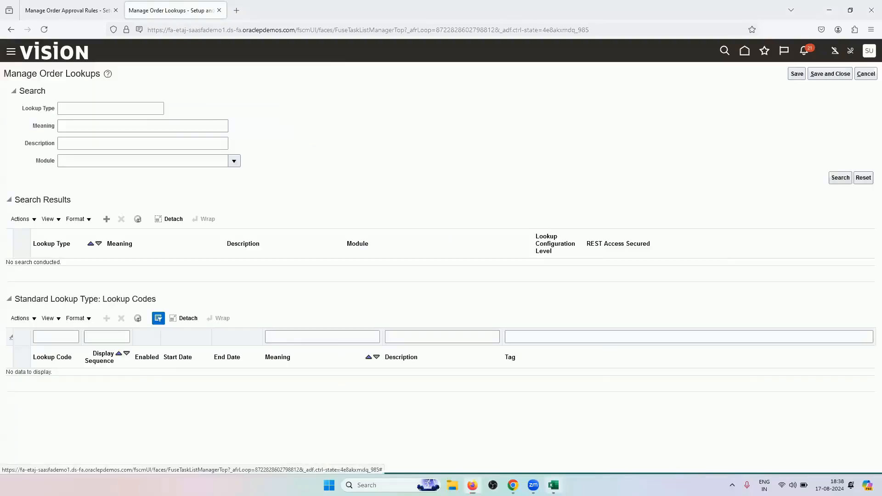
Copy ORA_DOO_ORDER_TYPES from cell A6 of the Excel sheet and return to the browser
{"action": "key", "text": "alt+Tab"}
{"action": "double_click", "coordinate": [241, 175]}
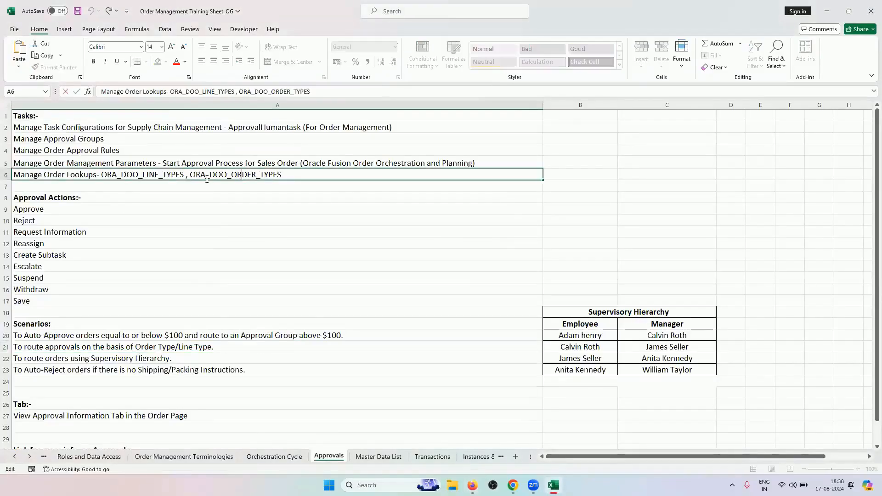
{"action": "left_click_drag", "start_coordinate": [283, 174], "coordinate": [201, 173]}
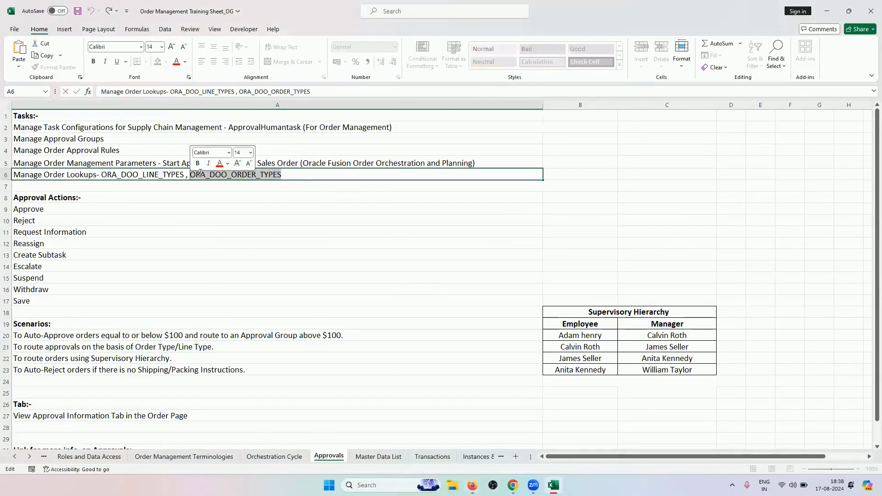
{"action": "key", "text": "ctrl+c"}
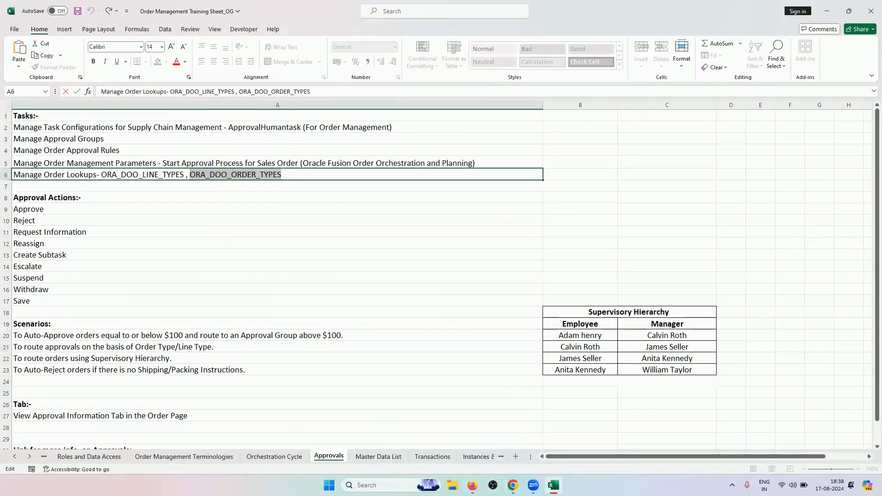
{"action": "left_click", "coordinate": [512, 485]}
Search lookup type ORA_DOO_ORDER_TYPES and enable the RV_IT_EQUIPMENTS code
{"action": "key", "text": "alt+Tab"}
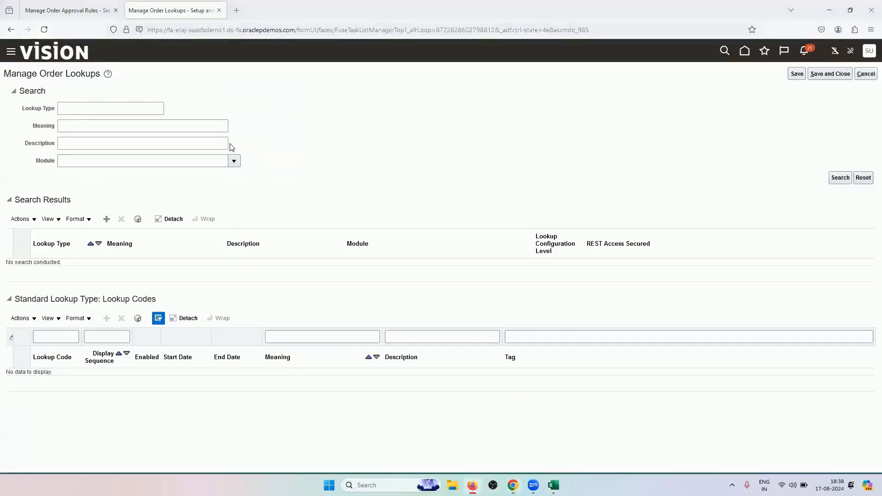
{"action": "left_click", "coordinate": [90, 109]}
{"action": "key", "text": "ctrl+v"}
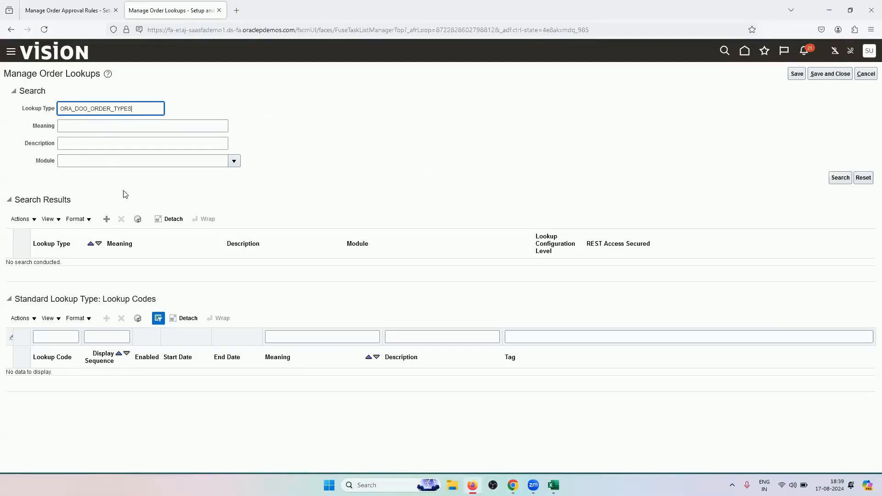
{"action": "key", "text": "Return"}
{"action": "scroll", "coordinate": [170, 376], "scroll_direction": "down", "scroll_amount": 3}
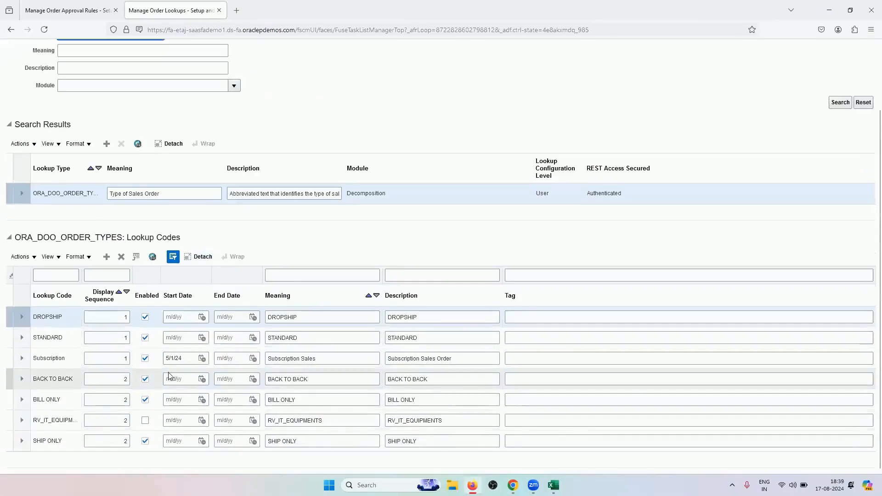
{"action": "left_click", "coordinate": [146, 422]}
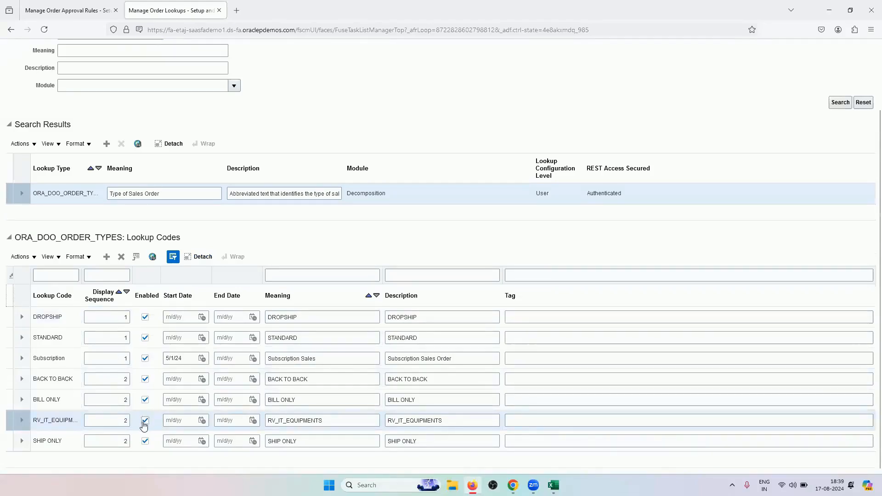
{"action": "scroll", "coordinate": [560, 211], "scroll_direction": "up", "scroll_amount": 2}
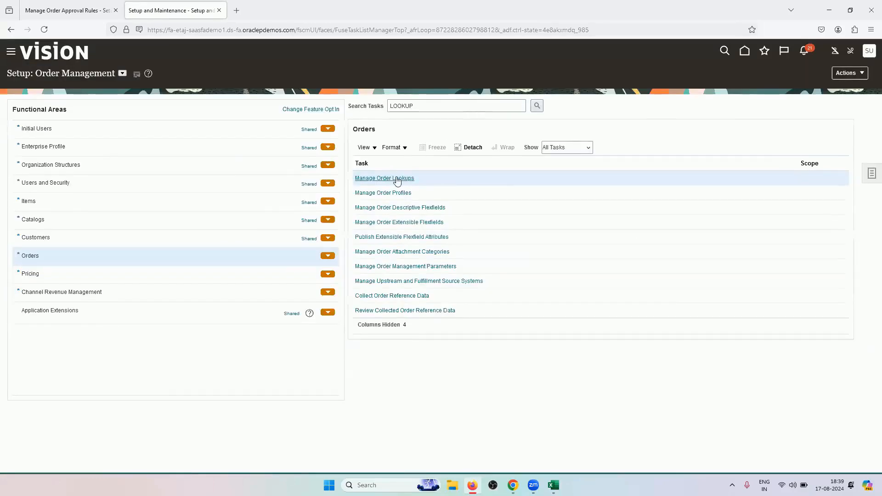
Reopen Manage Order Lookups and select ORA_DOO_LINE_TYPES in the spreadsheet notes
{"action": "left_click", "coordinate": [394, 179]}
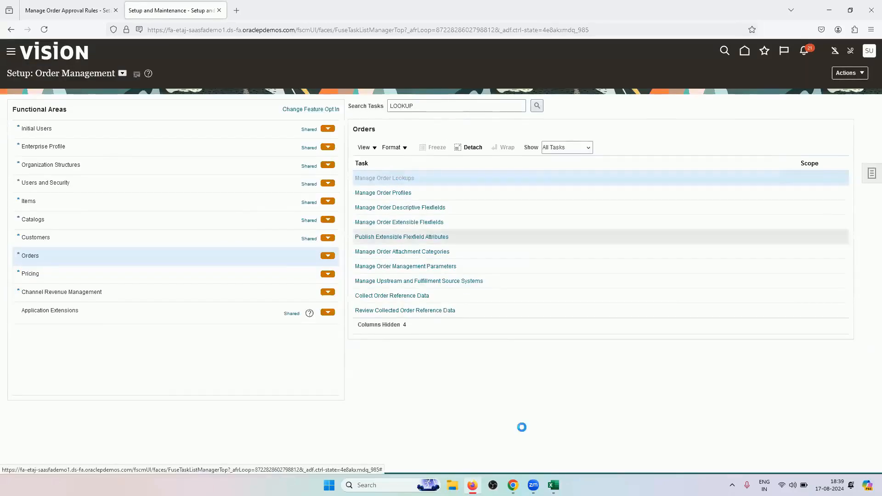
{"action": "left_click", "coordinate": [553, 485]}
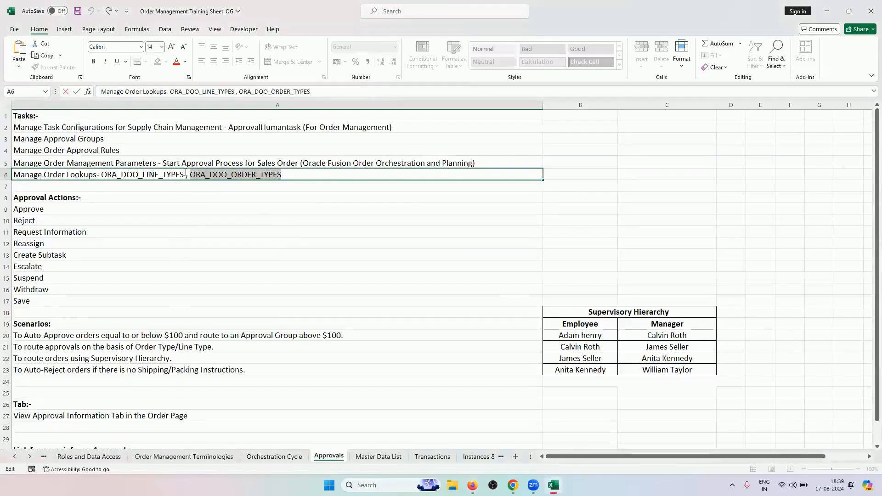
{"action": "left_click_drag", "start_coordinate": [181, 175], "coordinate": [102, 174]}
{"action": "key", "text": "ctrl+c"}
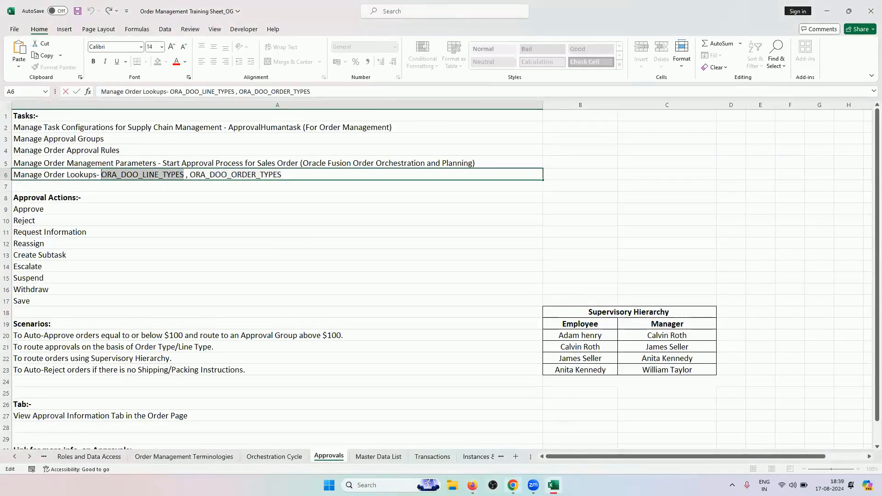
{"action": "left_click", "coordinate": [472, 486]}
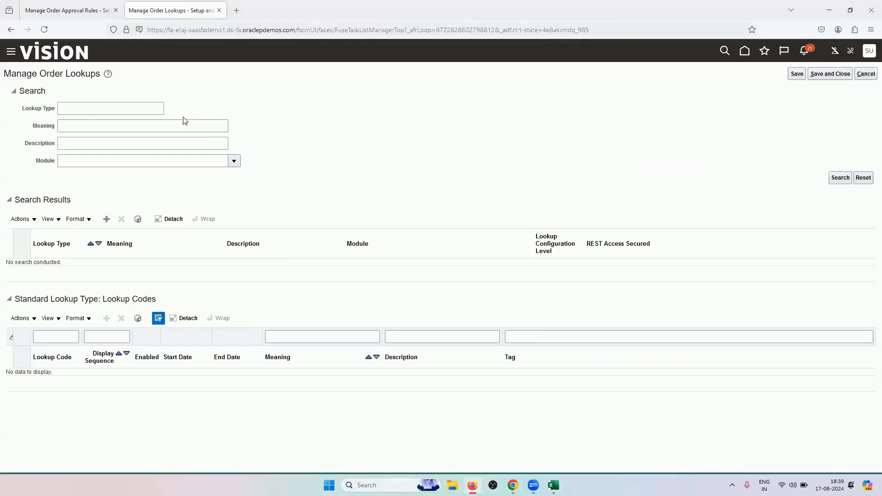
Look up the ORA_DOO_LINE_TYPES codes, save and close, and return to the approval rules tab
{"action": "left_click", "coordinate": [150, 108]}
{"action": "key", "text": "ctrl+v"}
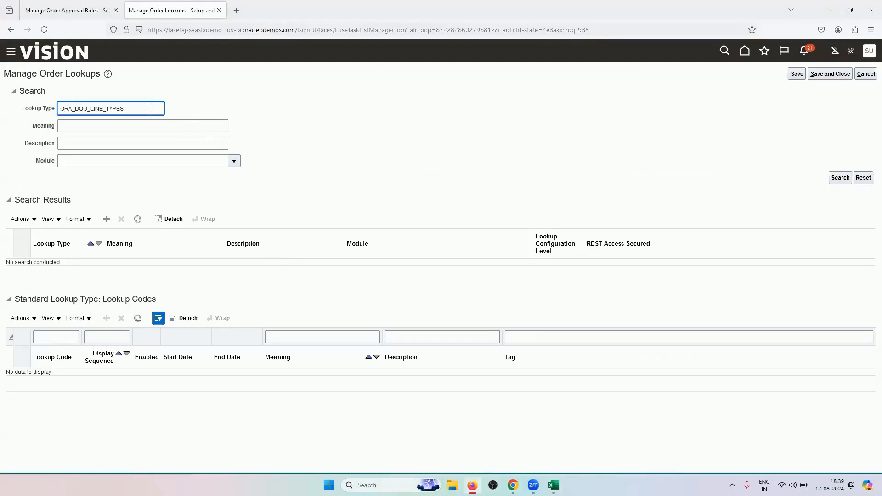
{"action": "key", "text": "Return"}
{"action": "scroll", "coordinate": [138, 340], "scroll_direction": "down", "scroll_amount": 1}
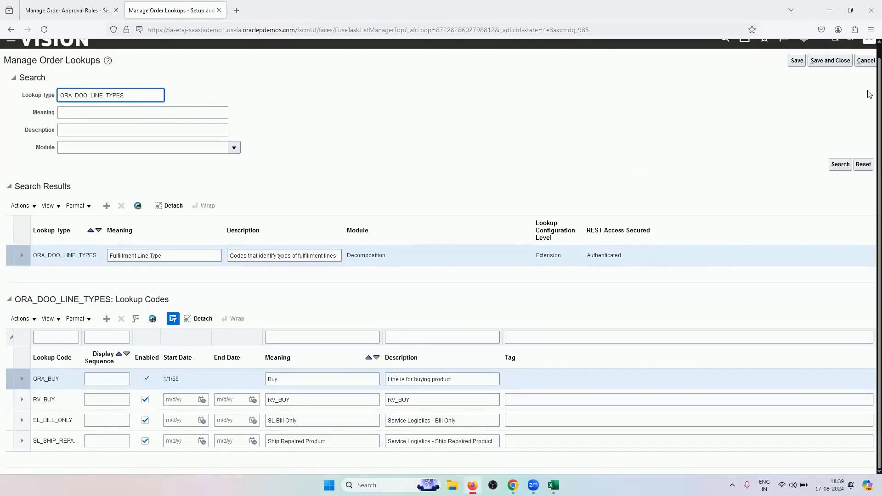
{"action": "left_click", "coordinate": [830, 60]}
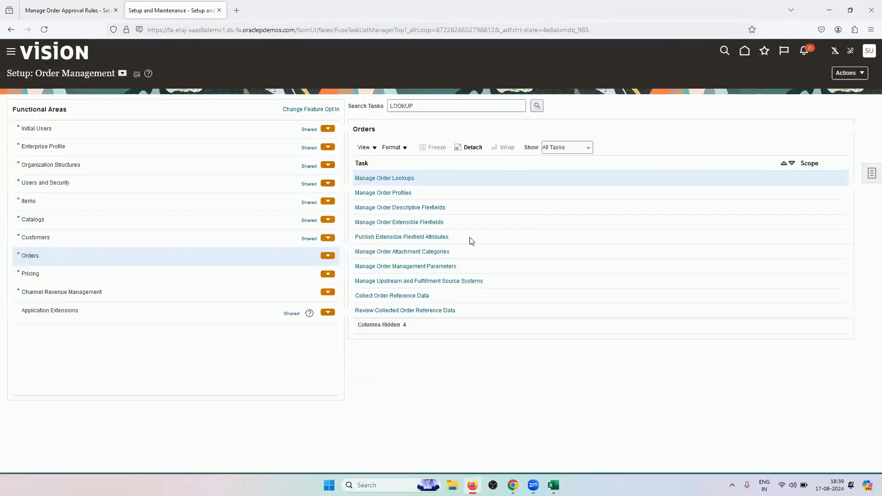
{"action": "left_click", "coordinate": [69, 10]}
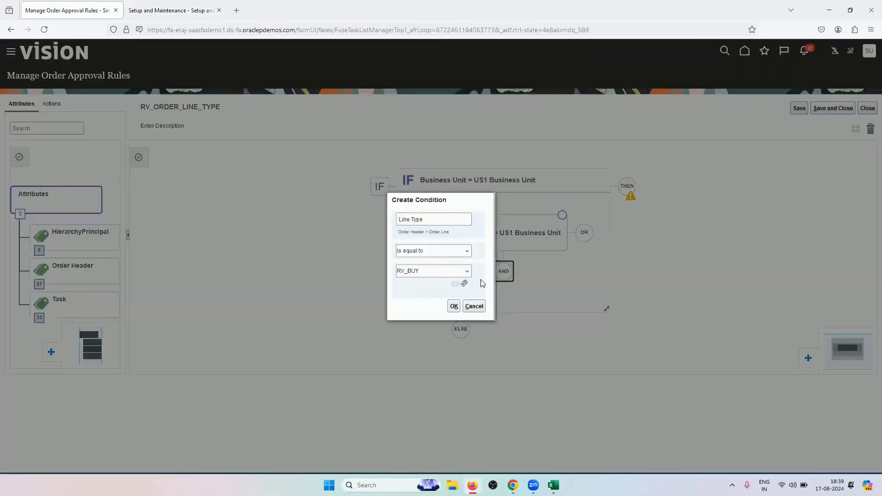
Cancel the Line Type condition and close the rule without saving
{"action": "left_click", "coordinate": [474, 306]}
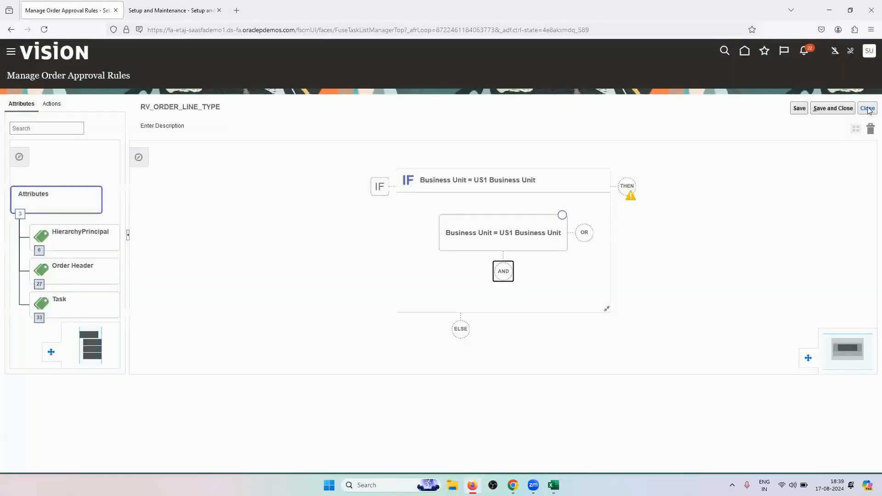
{"action": "left_click", "coordinate": [868, 109]}
{"action": "left_click", "coordinate": [488, 270]}
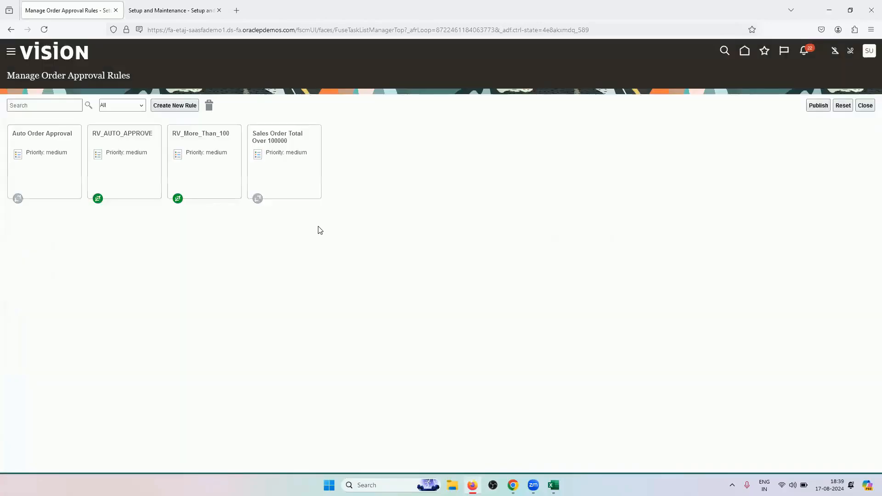
Create a fresh approval rule named RV_ORDER_LINE_TYPE
{"action": "left_click", "coordinate": [184, 106]}
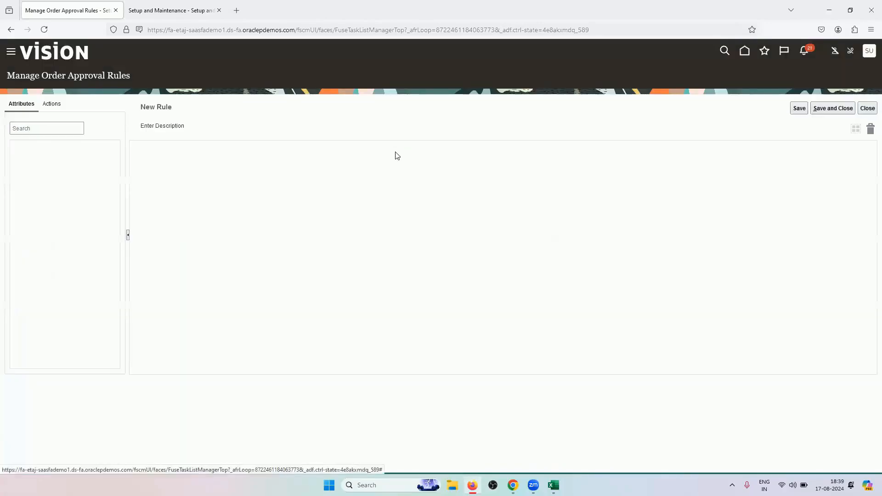
{"action": "left_click", "coordinate": [179, 110]}
{"action": "type", "text": "RV_ORD"}
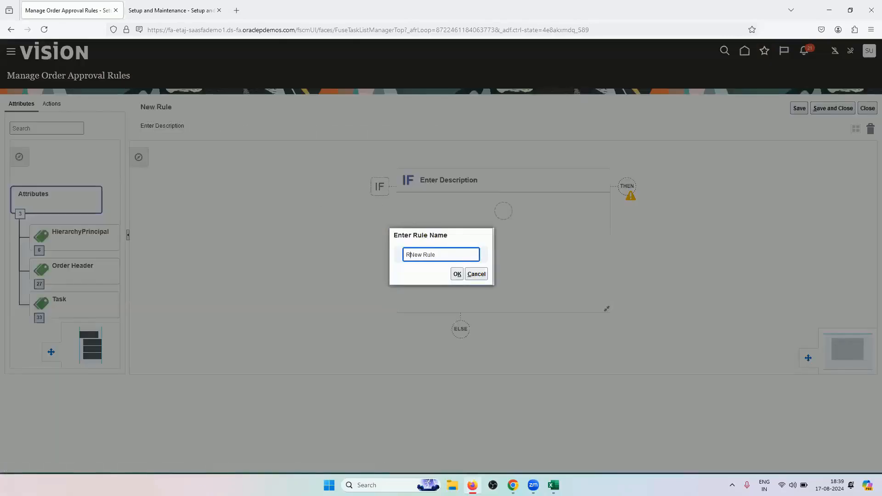
{"action": "type", "text": "ER_LINE_TYPENe"}
{"action": "left_click_drag", "start_coordinate": [469, 255], "coordinate": [496, 257]}
{"action": "key", "text": "Delete"}
{"action": "left_click", "coordinate": [457, 274]}
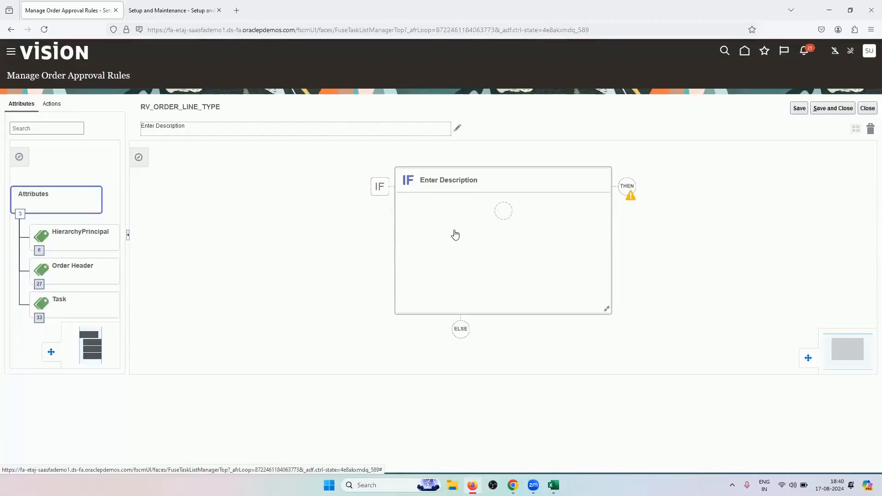
Add the condition Business Unit = US1 Business Unit, found by searching US1, then add an AND
{"action": "left_click", "coordinate": [503, 211]}
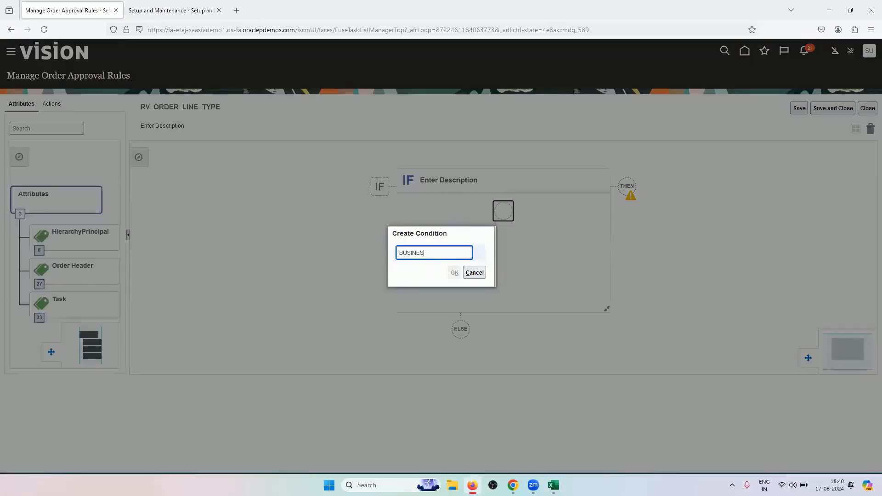
{"action": "left_click", "coordinate": [450, 269]}
{"action": "left_click", "coordinate": [461, 271]}
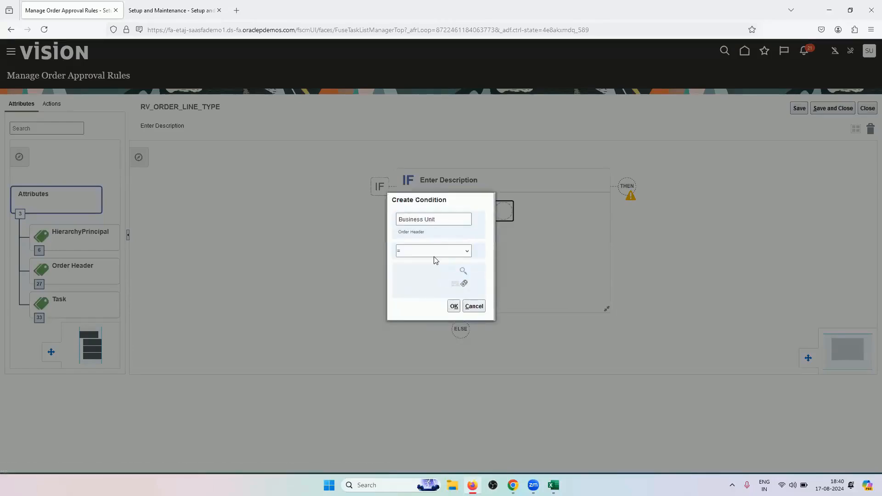
{"action": "left_click", "coordinate": [439, 173]}
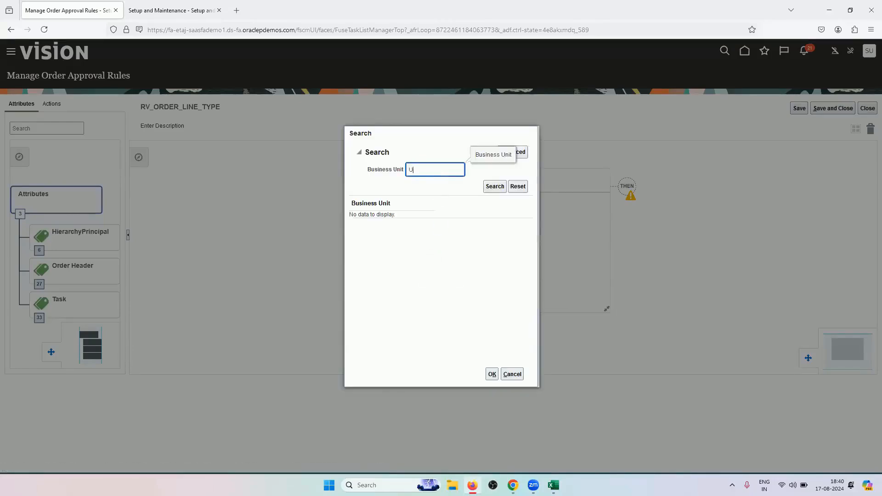
{"action": "left_click", "coordinate": [495, 186]}
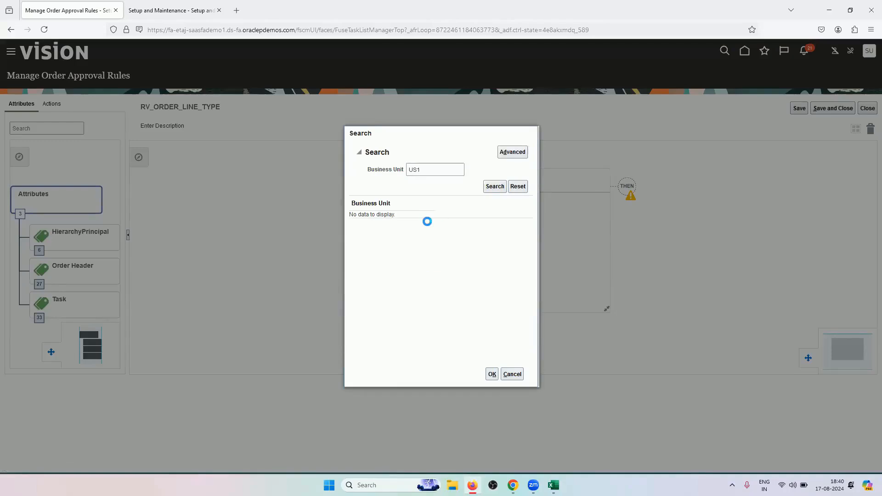
{"action": "left_click", "coordinate": [492, 374]}
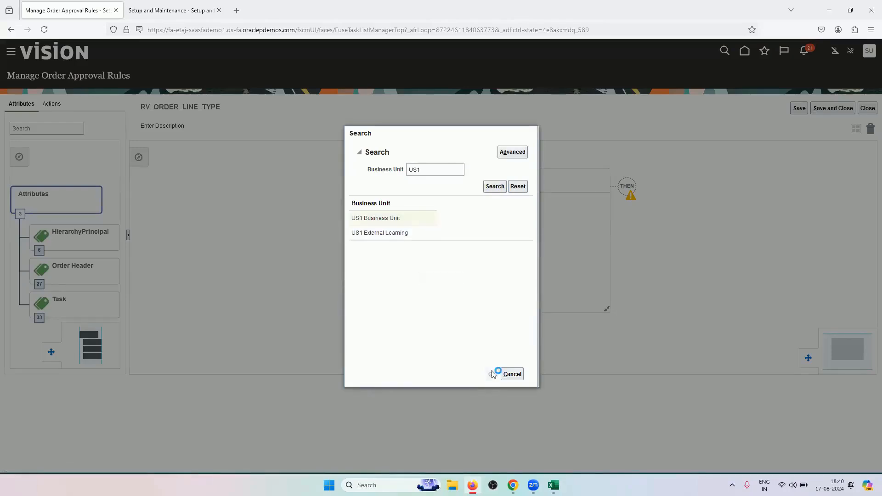
{"action": "left_click", "coordinate": [454, 306]}
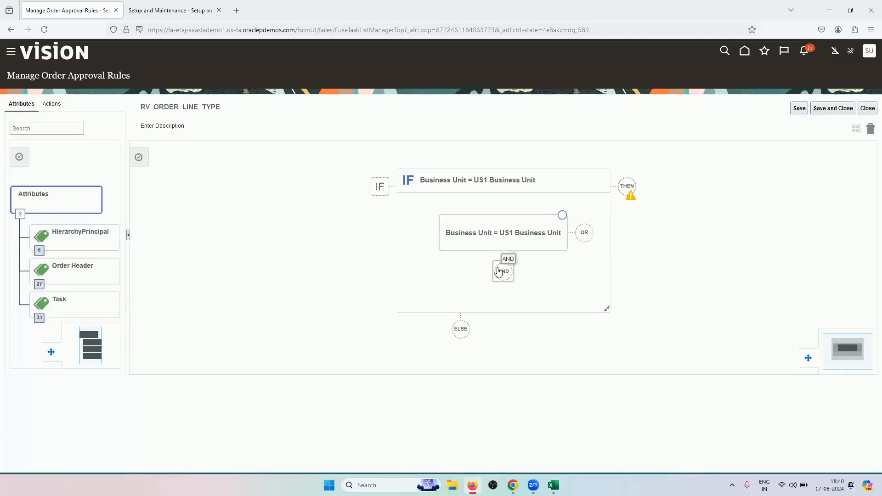
{"action": "left_click", "coordinate": [419, 265]}
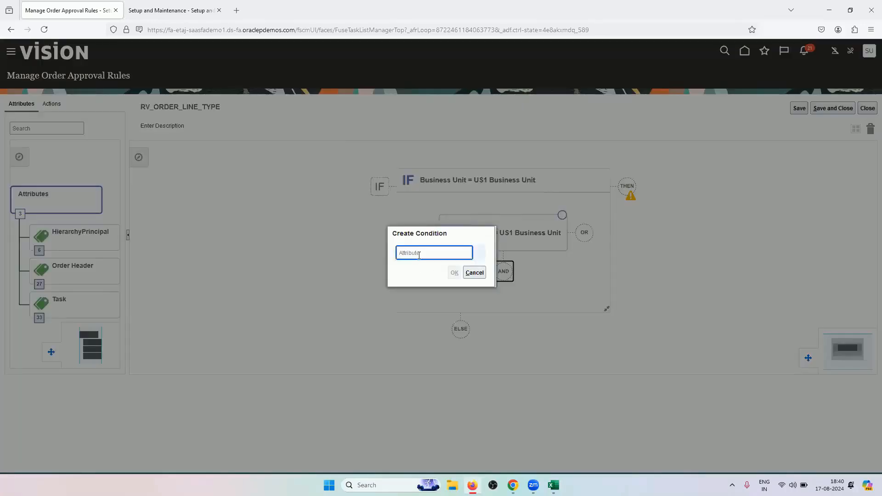
Add the AND condition Order Type is equal to RV_IT_EQUIPMENTS
{"action": "type", "text": "ORDER TY"}
{"action": "left_click", "coordinate": [417, 270]}
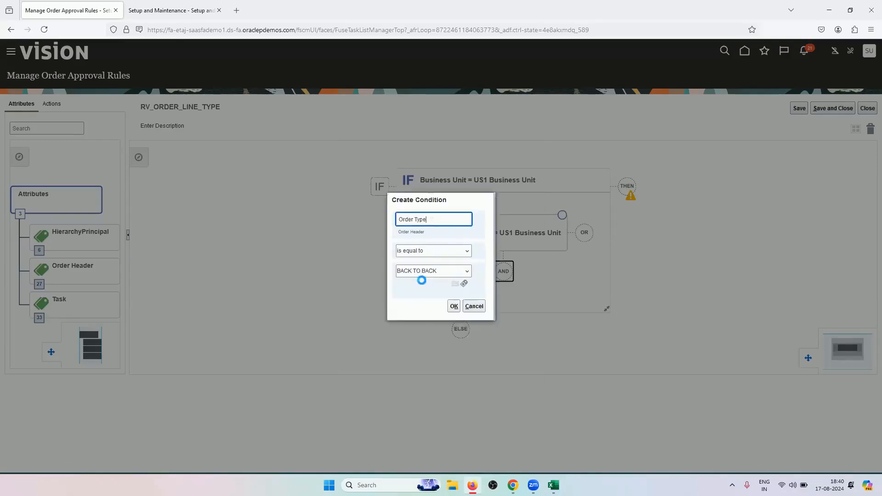
{"action": "left_click", "coordinate": [426, 272]}
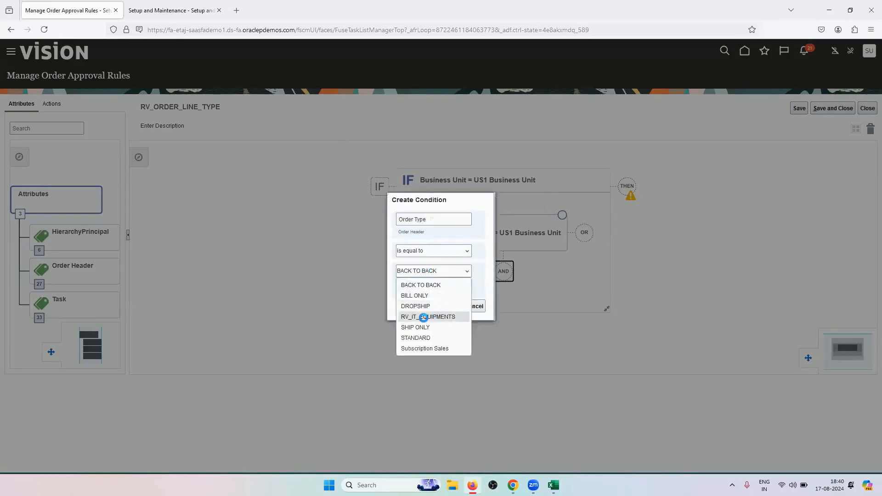
{"action": "left_click", "coordinate": [427, 317]}
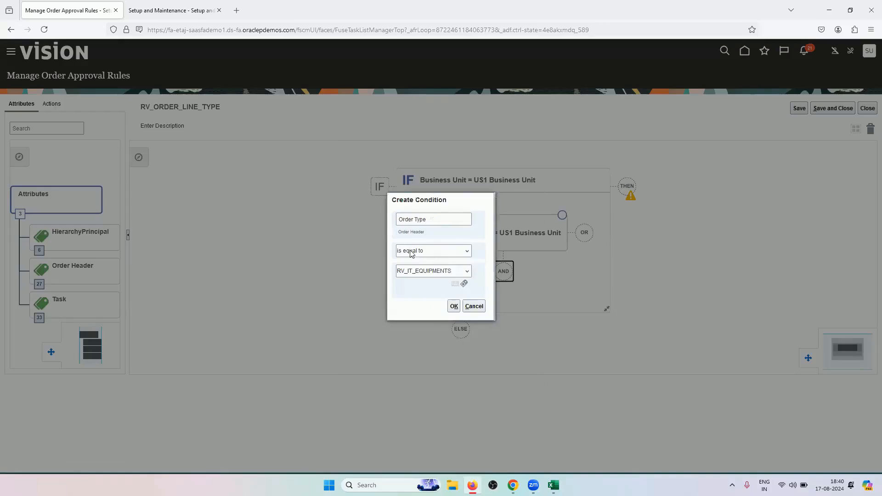
{"action": "left_click", "coordinate": [453, 306]}
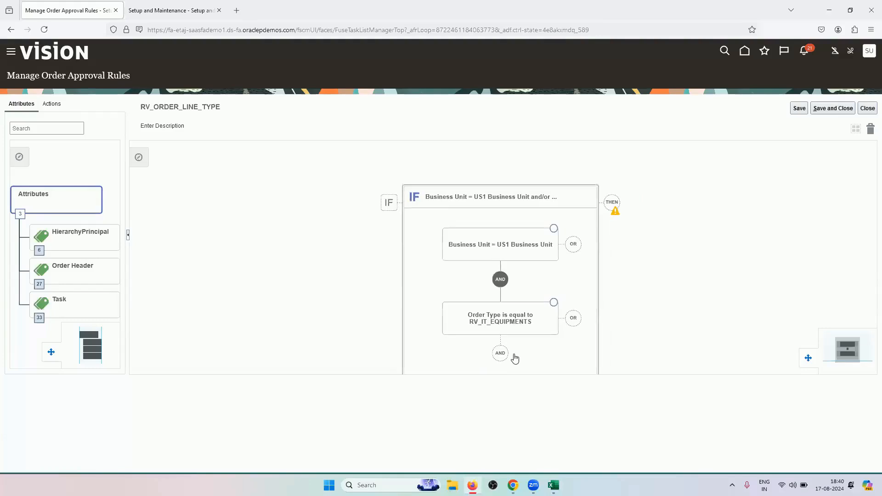
{"action": "left_click", "coordinate": [499, 353]}
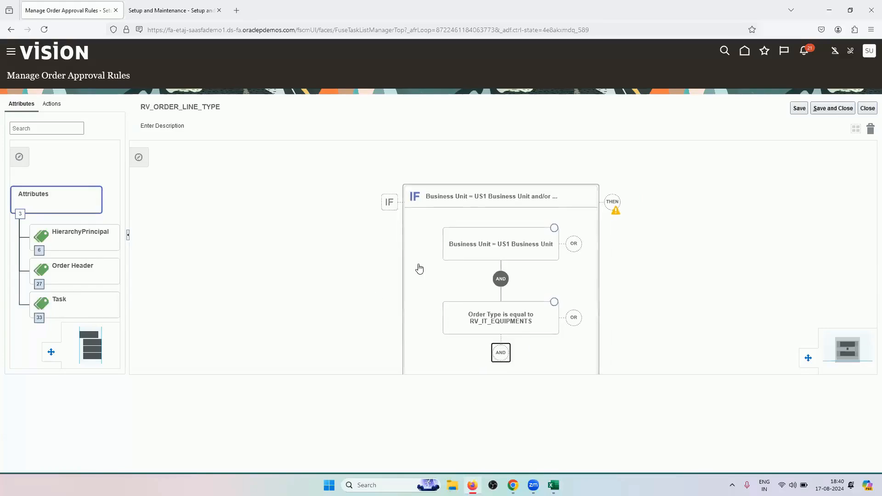
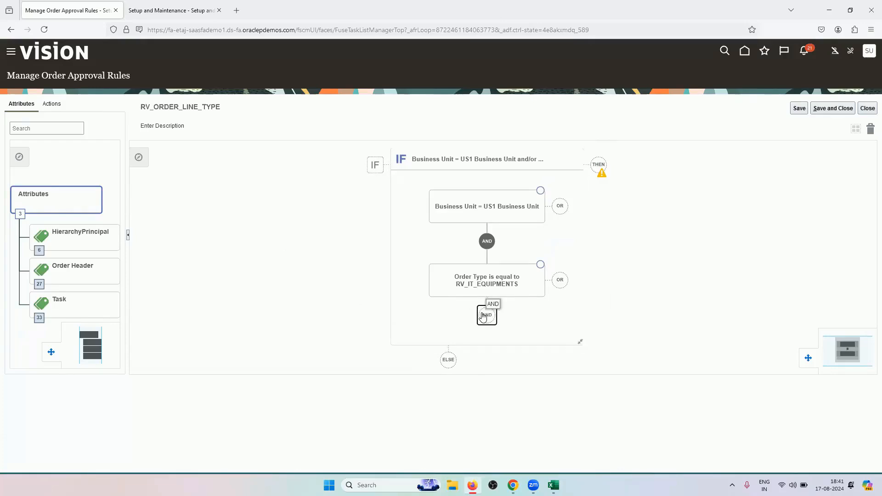
Add a third AND condition: Line Type, found by searching 'LINE TY', is equal to RV_BUY
{"action": "left_click", "coordinate": [483, 316]}
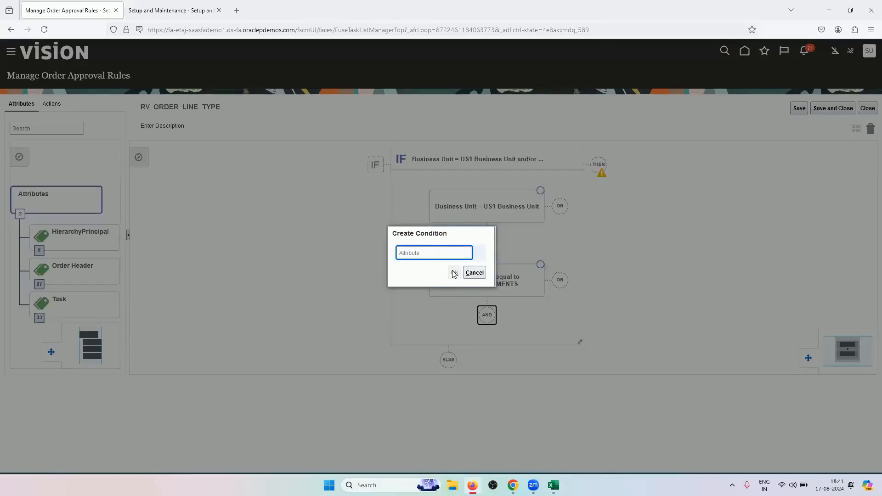
{"action": "type", "text": "LINE"}
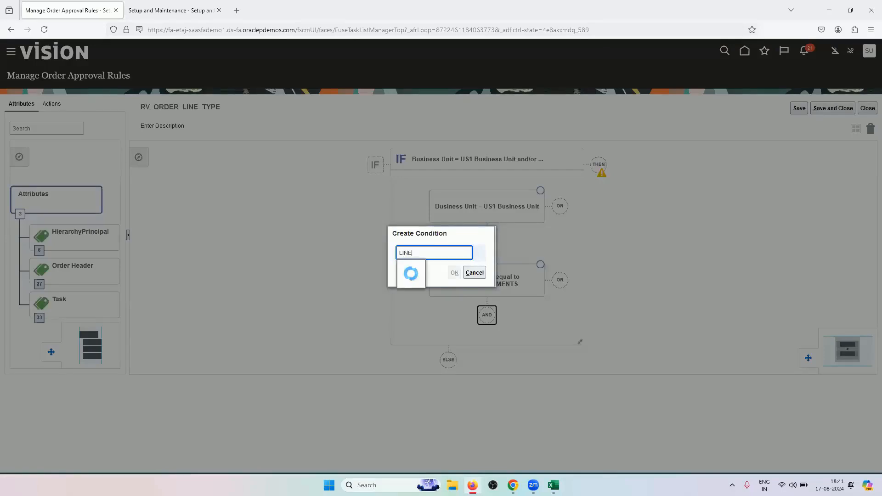
{"action": "type", "text": " TY"}
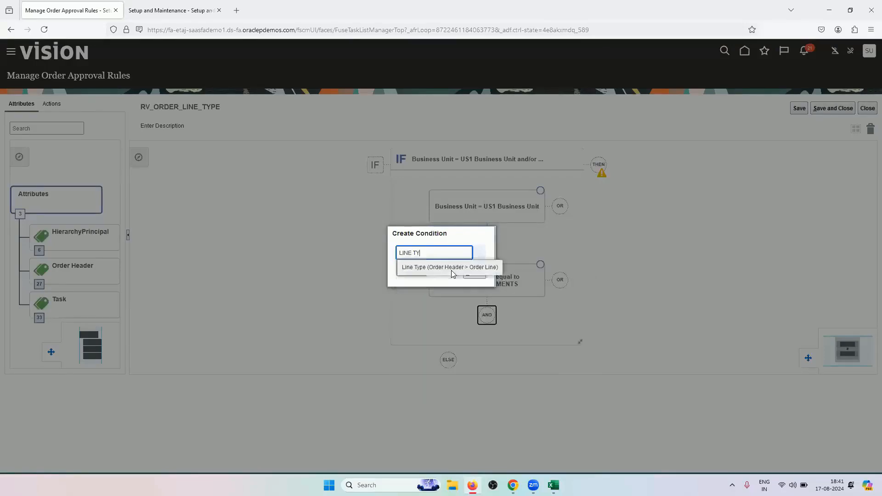
{"action": "left_click", "coordinate": [448, 265]}
{"action": "left_click", "coordinate": [432, 276]}
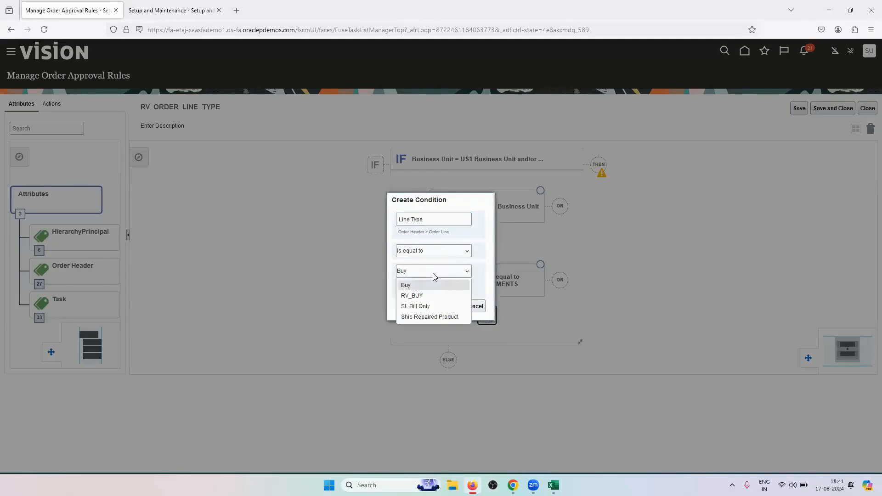
{"action": "left_click", "coordinate": [430, 299]}
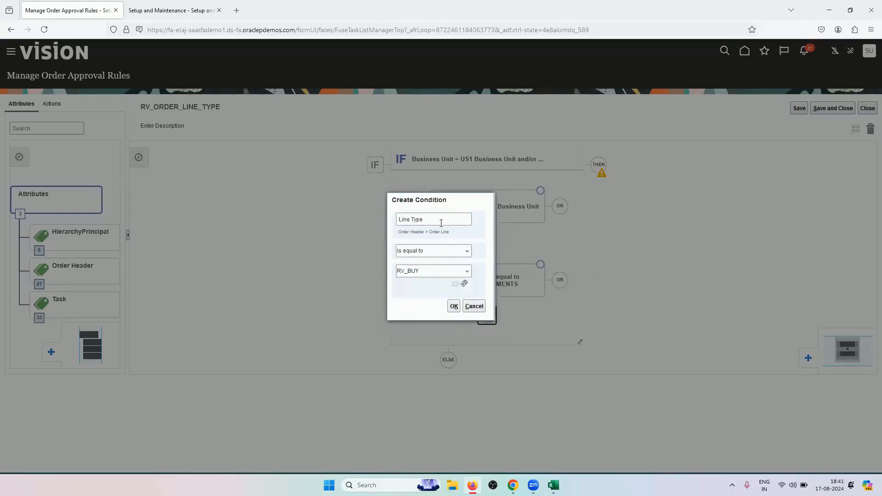
{"action": "left_click", "coordinate": [454, 306]}
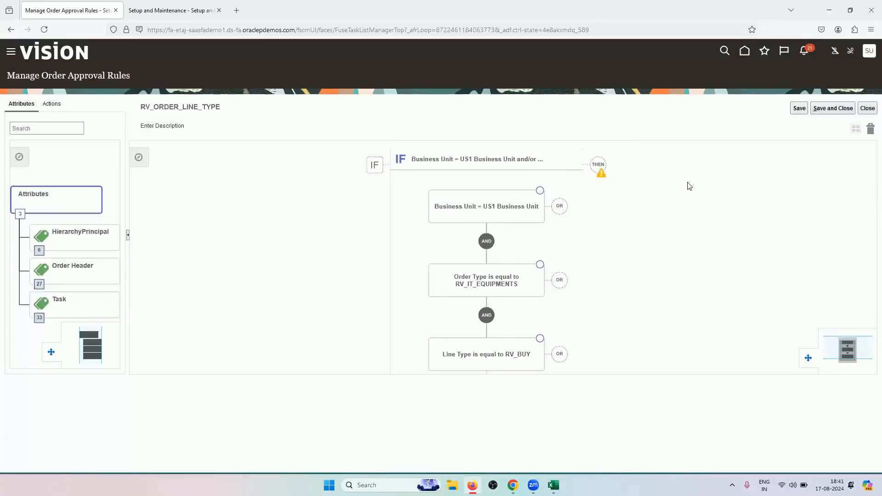
Add a THEN action that assigns approval to an individual, a specific worker
{"action": "left_click", "coordinate": [599, 166]}
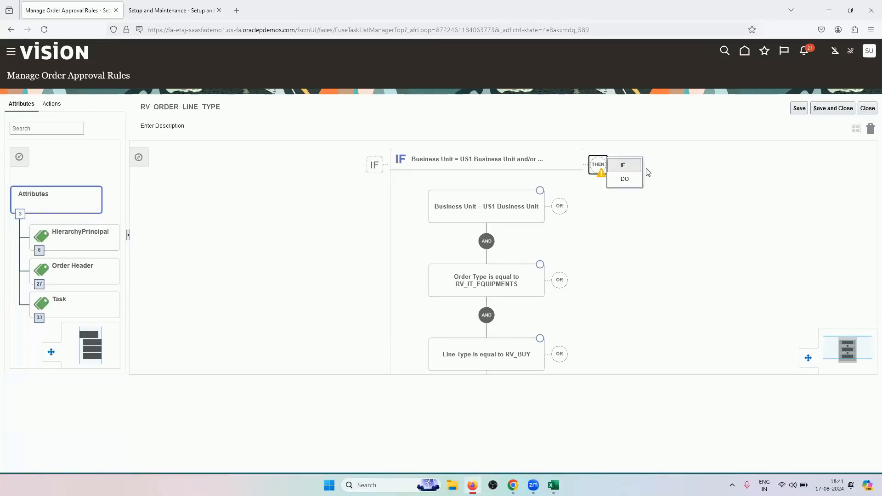
{"action": "left_click", "coordinate": [632, 183]}
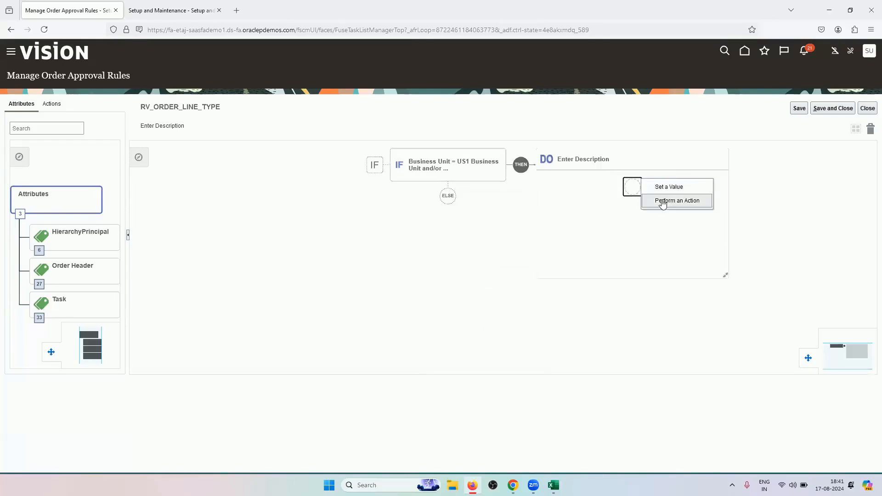
{"action": "left_click", "coordinate": [662, 201]}
{"action": "left_click", "coordinate": [407, 262]}
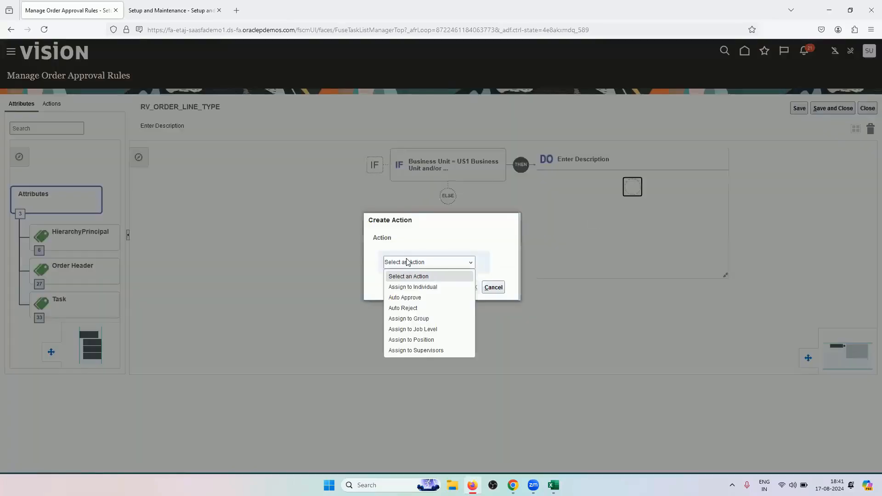
{"action": "left_click", "coordinate": [421, 288]}
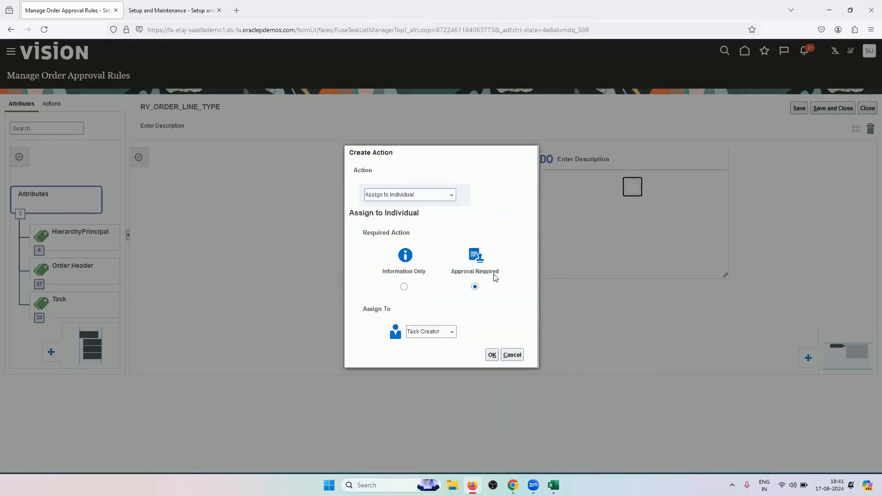
{"action": "left_click", "coordinate": [433, 332]}
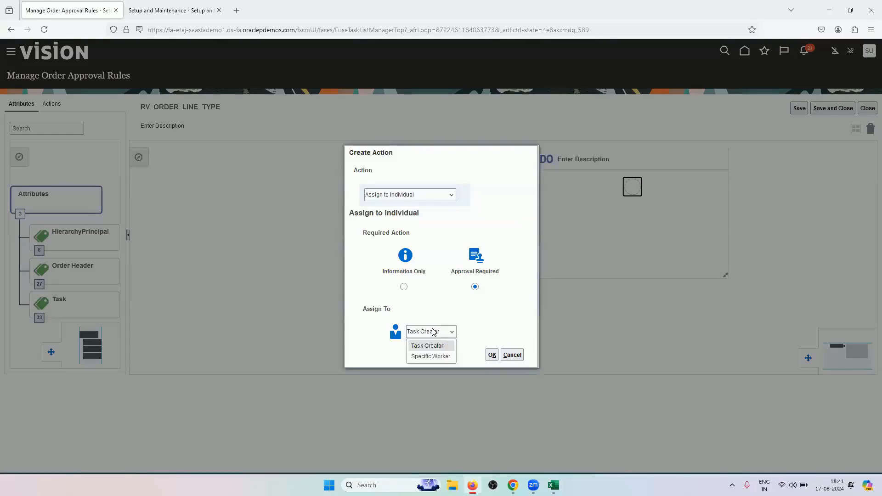
{"action": "left_click", "coordinate": [447, 357]}
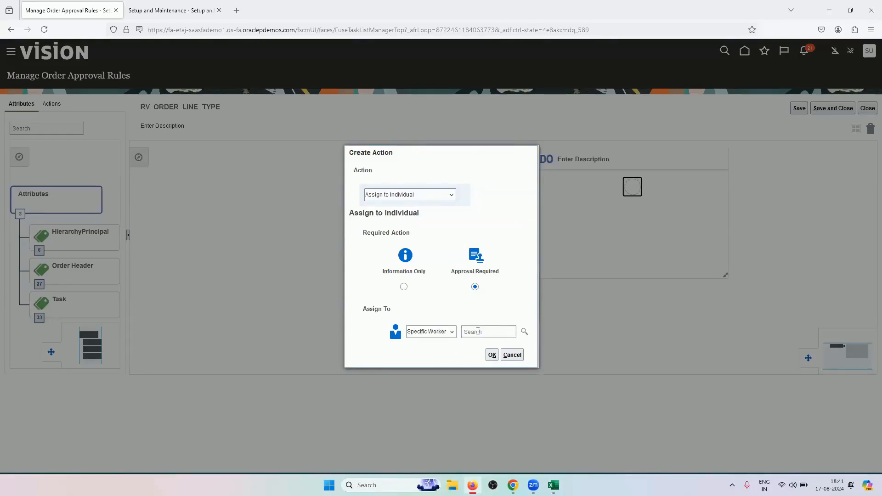
Search for and select the approving worker, confirm the action, then save and close the rule
{"action": "left_click", "coordinate": [524, 332]}
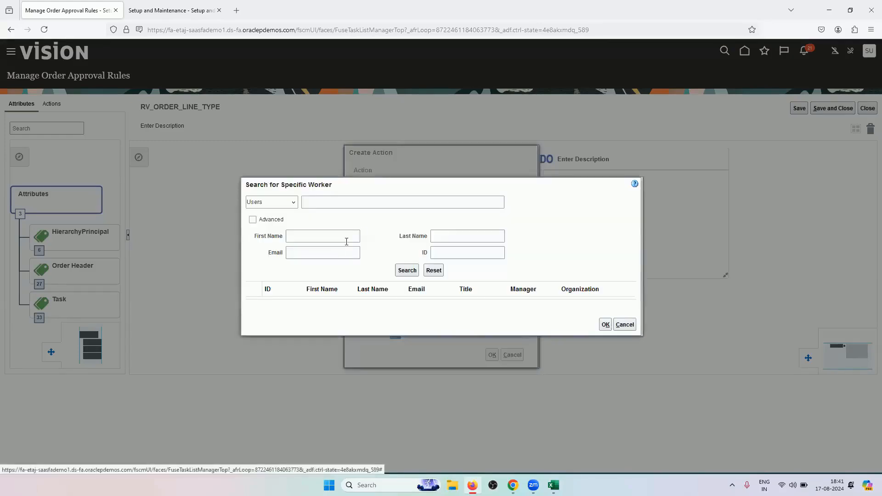
{"action": "left_click", "coordinate": [346, 242]}
{"action": "type", "text": "RAJ"}
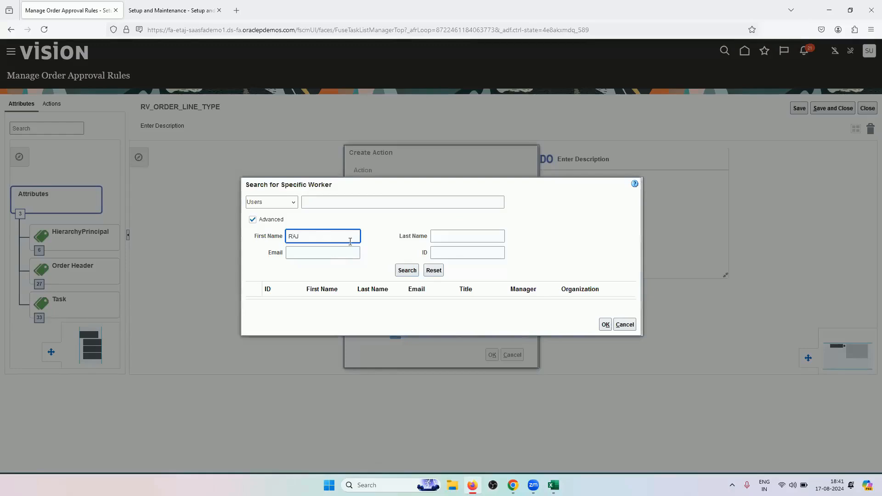
{"action": "left_click", "coordinate": [435, 240]}
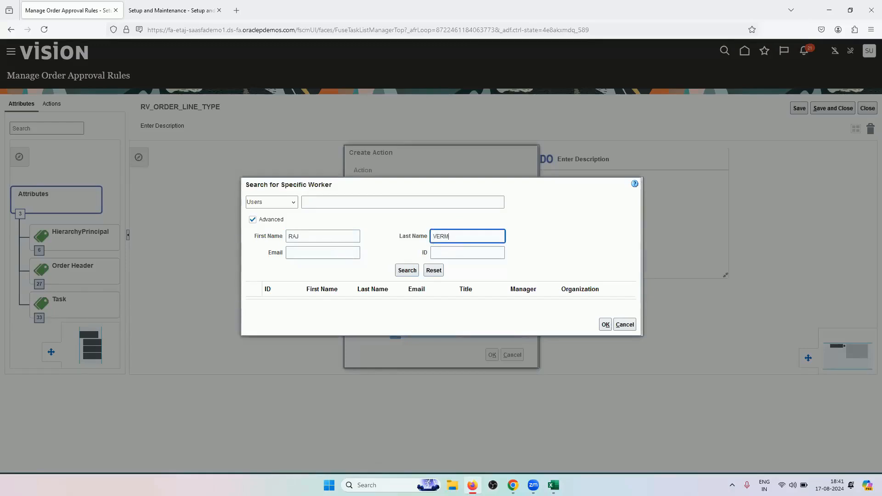
{"action": "left_click", "coordinate": [407, 270]}
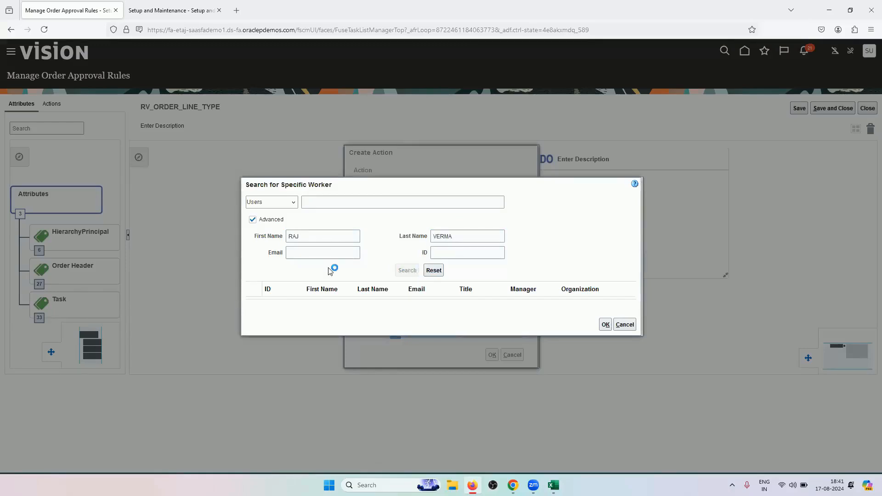
{"action": "left_click", "coordinate": [252, 298]}
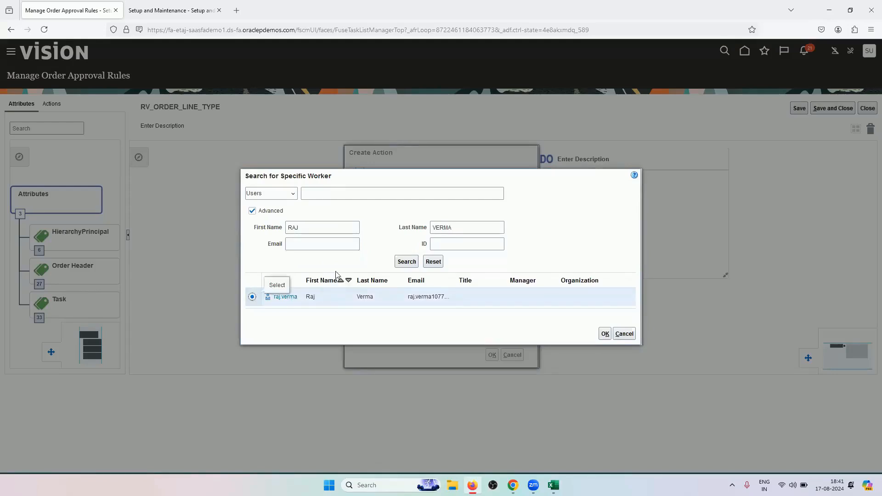
{"action": "left_click", "coordinate": [605, 334]}
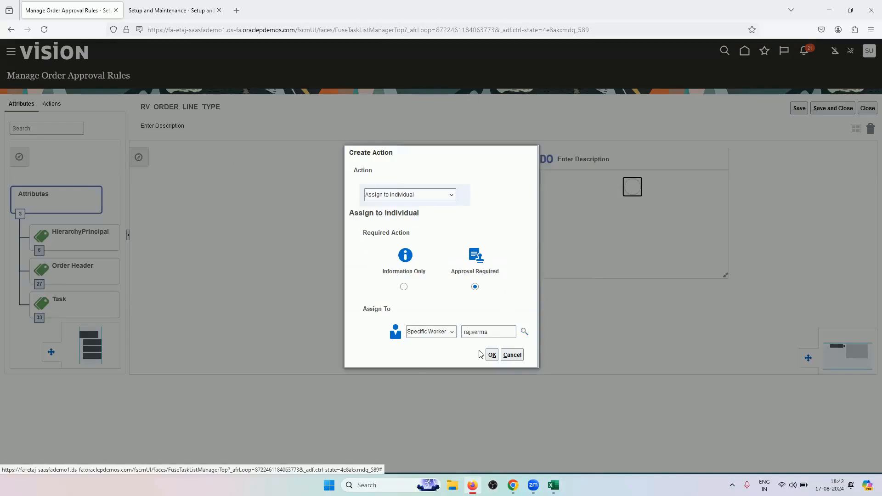
{"action": "left_click", "coordinate": [492, 354]}
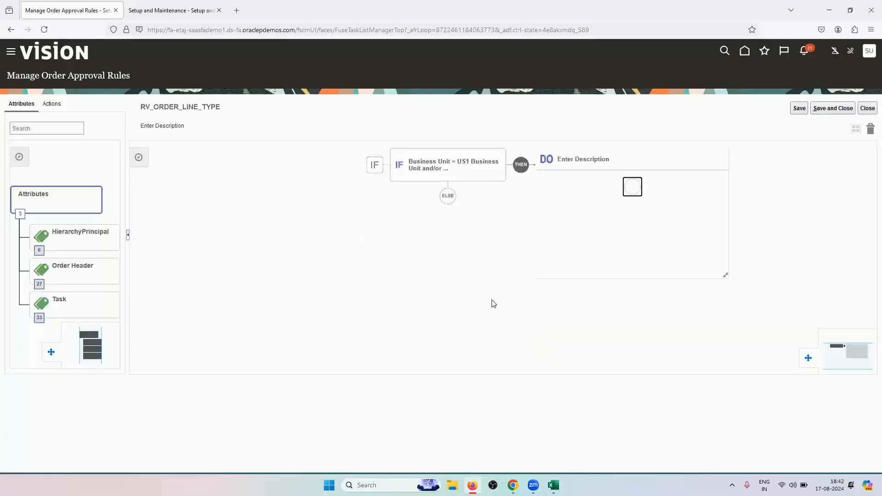
{"action": "left_click", "coordinate": [455, 171]}
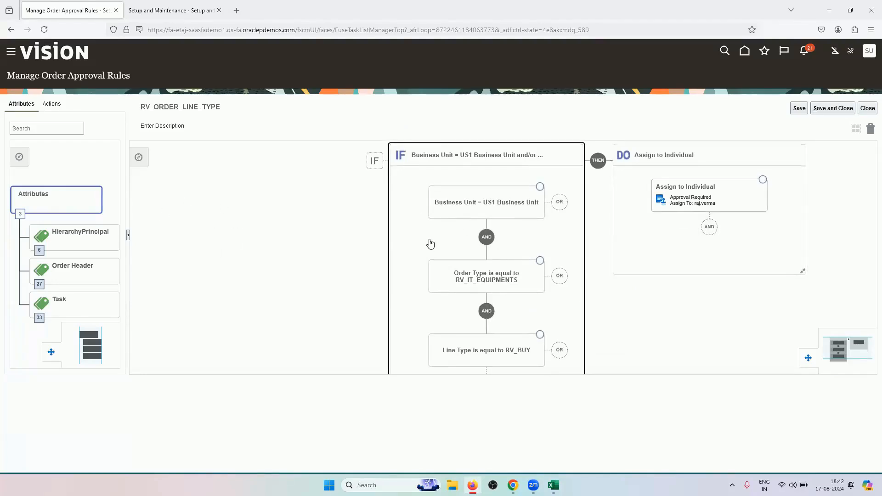
{"action": "left_click", "coordinate": [824, 110]}
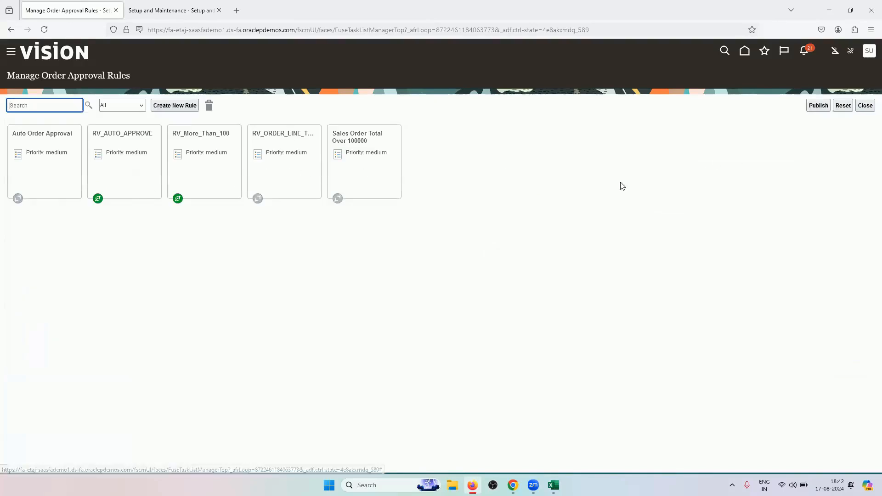
Activate the RV_ORDER_LINE_TYPE rule and save it
{"action": "left_click", "coordinate": [297, 180]}
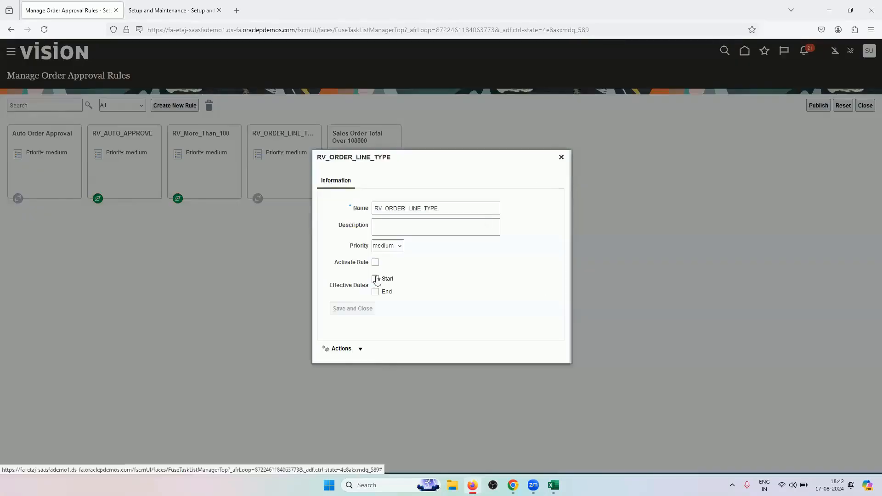
{"action": "left_click", "coordinate": [375, 263]}
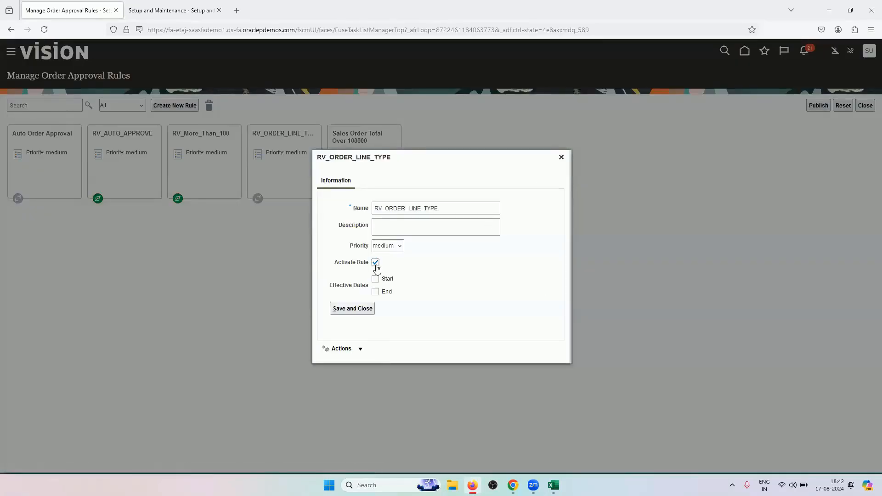
{"action": "left_click", "coordinate": [354, 309]}
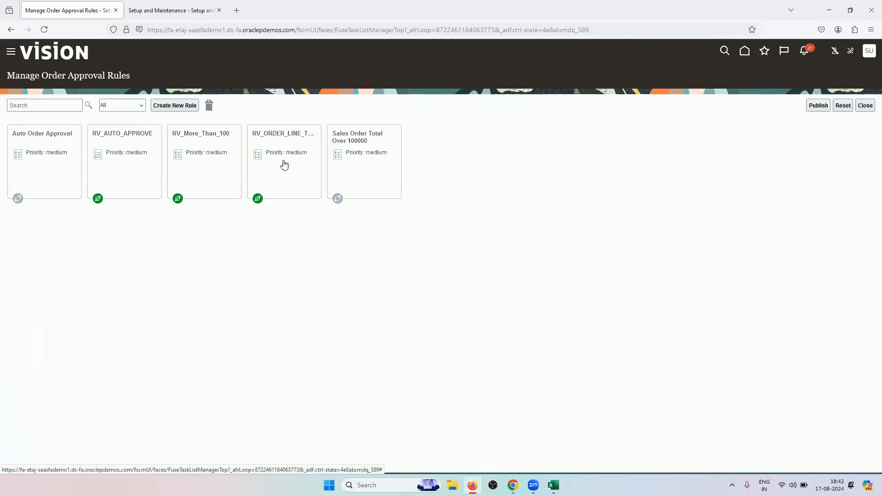
Open the RV_More_Than_100 rule in the editor and close it without changes
{"action": "left_click", "coordinate": [219, 170]}
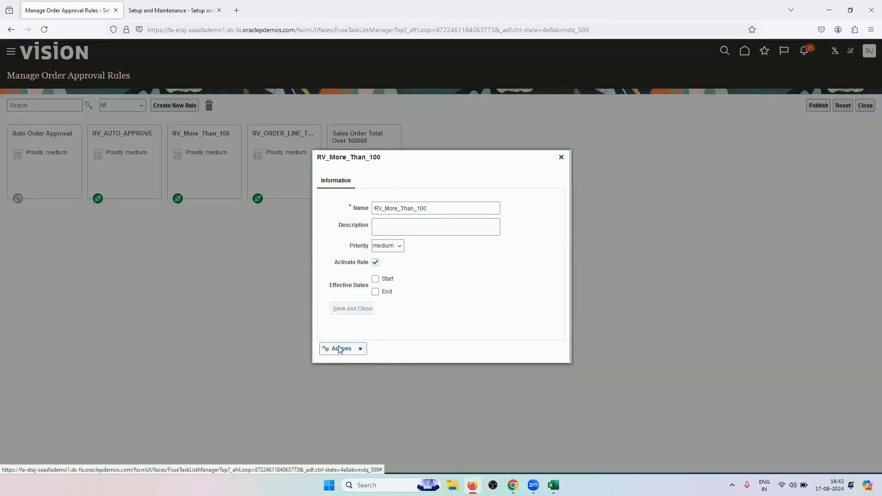
{"action": "left_click", "coordinate": [340, 350]}
{"action": "left_click", "coordinate": [340, 364]}
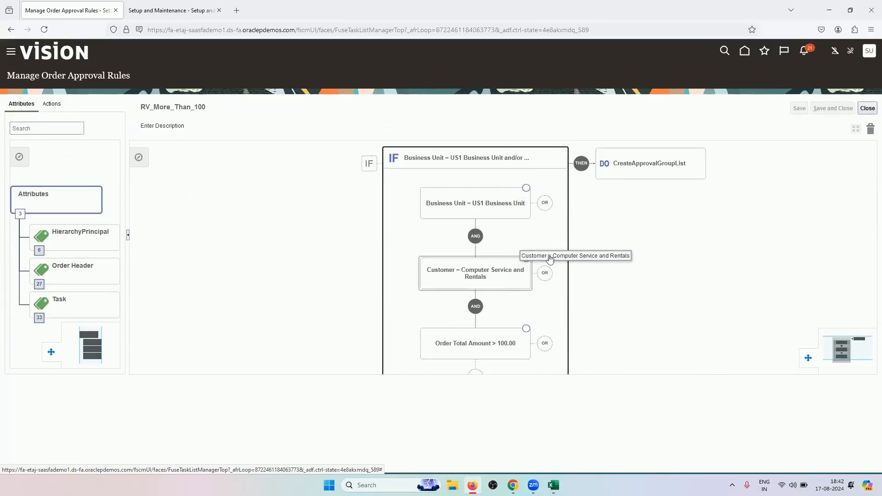
{"action": "left_click", "coordinate": [867, 109]}
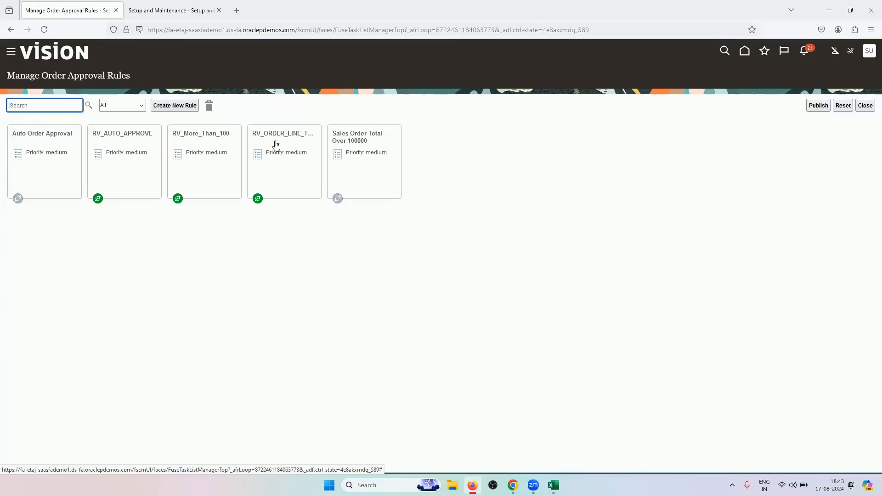
Publish the approval rules, confirm, and return to the closed order's browser window
{"action": "left_click", "coordinate": [817, 106]}
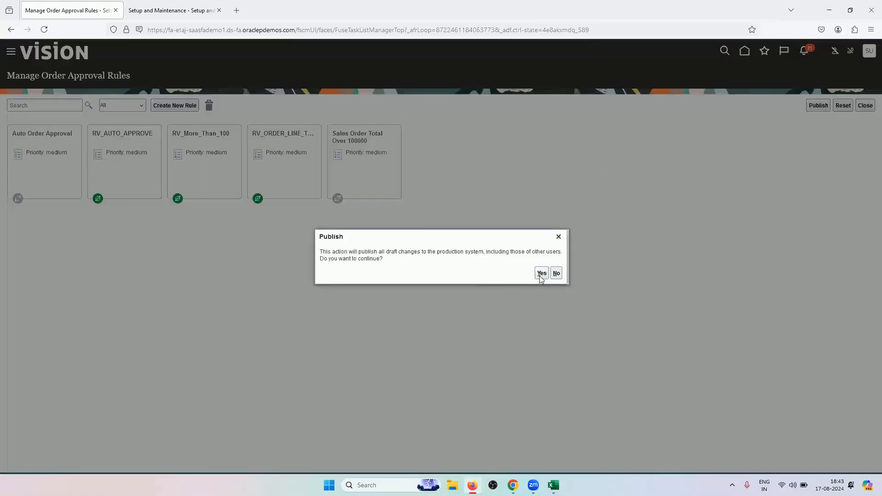
{"action": "left_click", "coordinate": [541, 273]}
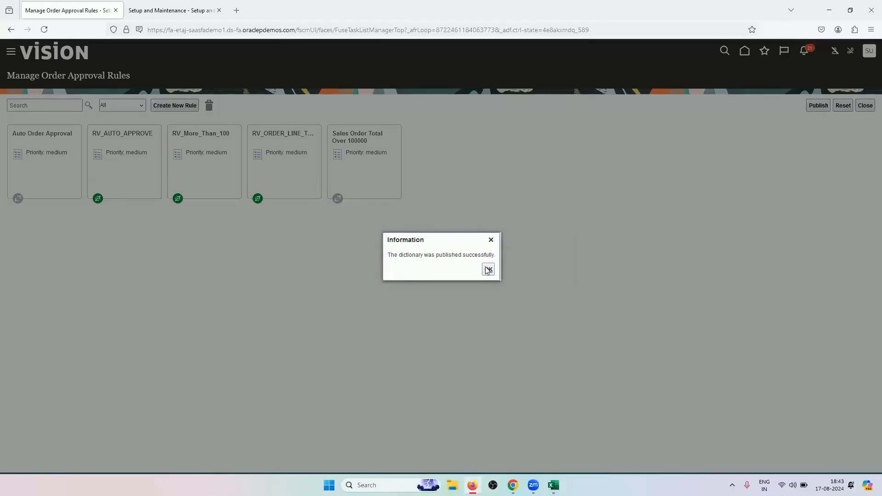
{"action": "left_click", "coordinate": [487, 268]}
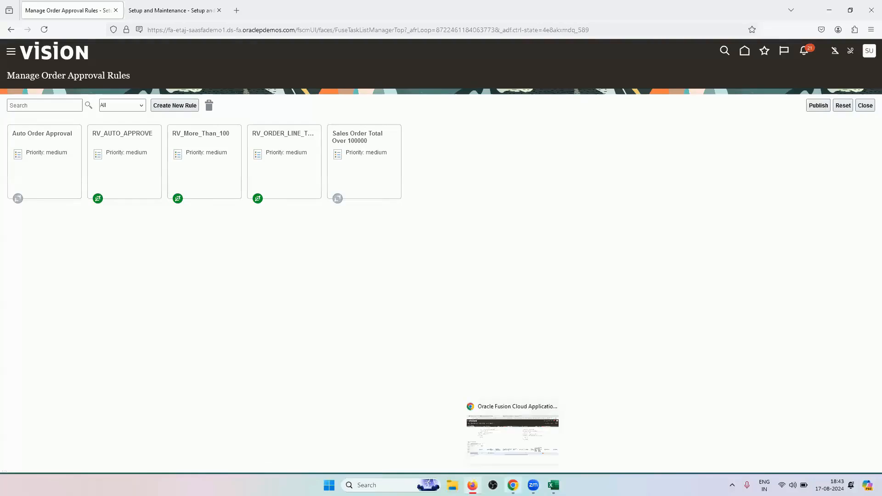
{"action": "left_click", "coordinate": [512, 485]}
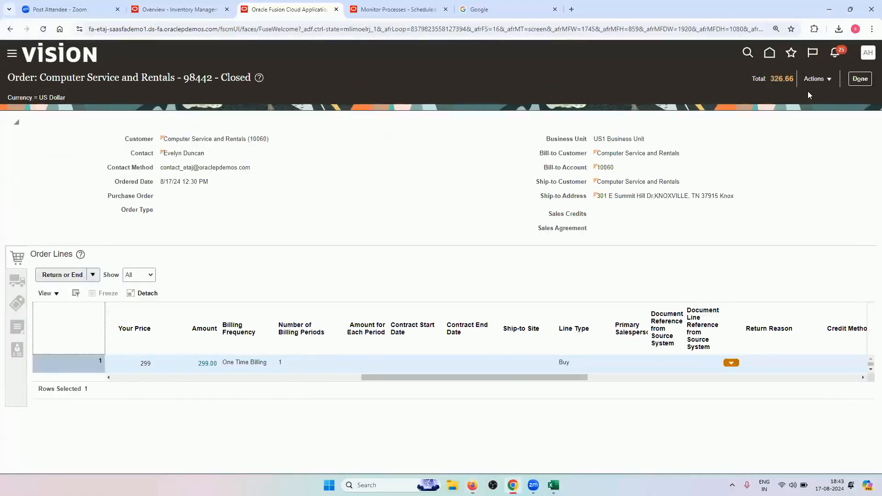
Start a new sales order for customer ABC Application Software, found by searching 'AB'
{"action": "left_click", "coordinate": [860, 78]}
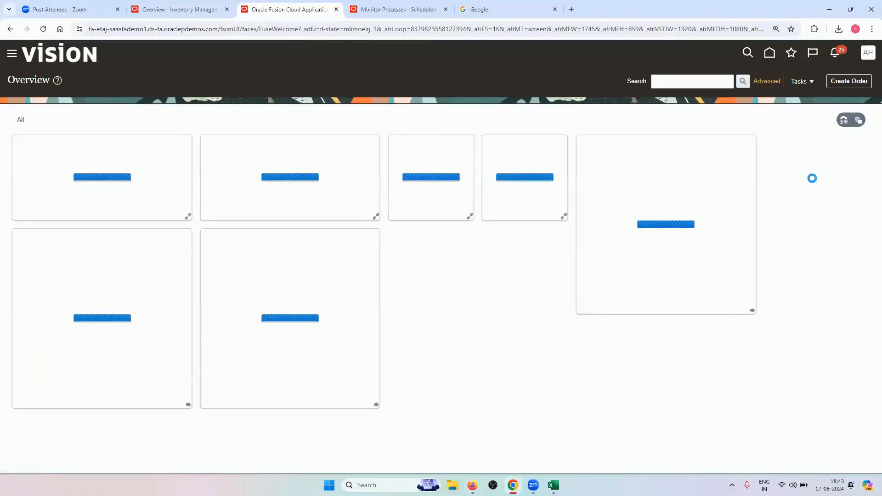
{"action": "left_click", "coordinate": [843, 87]}
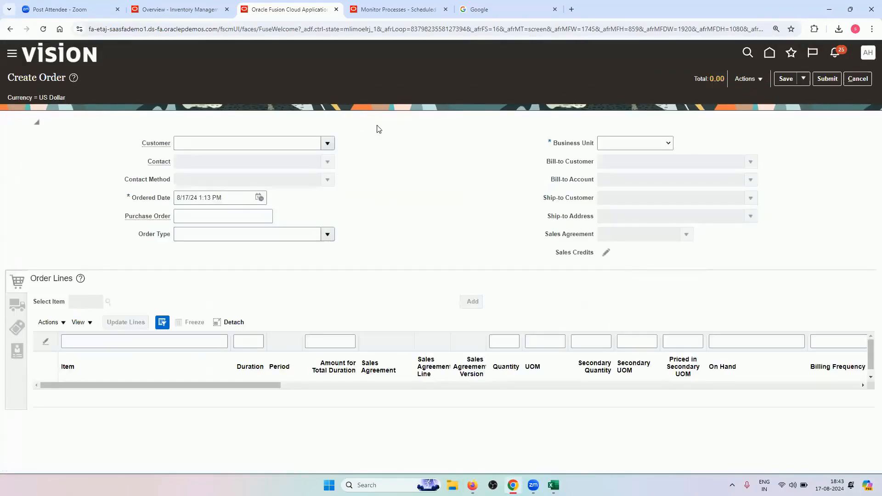
{"action": "left_click", "coordinate": [327, 143]}
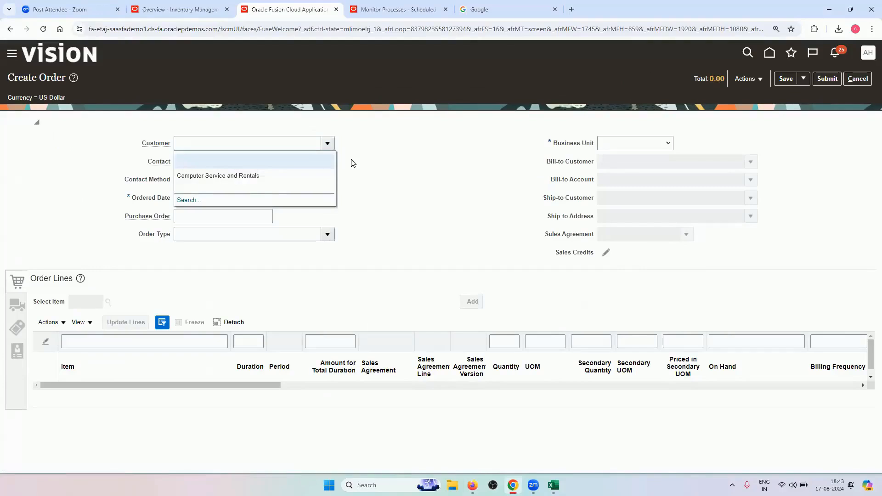
{"action": "left_click", "coordinate": [189, 200]}
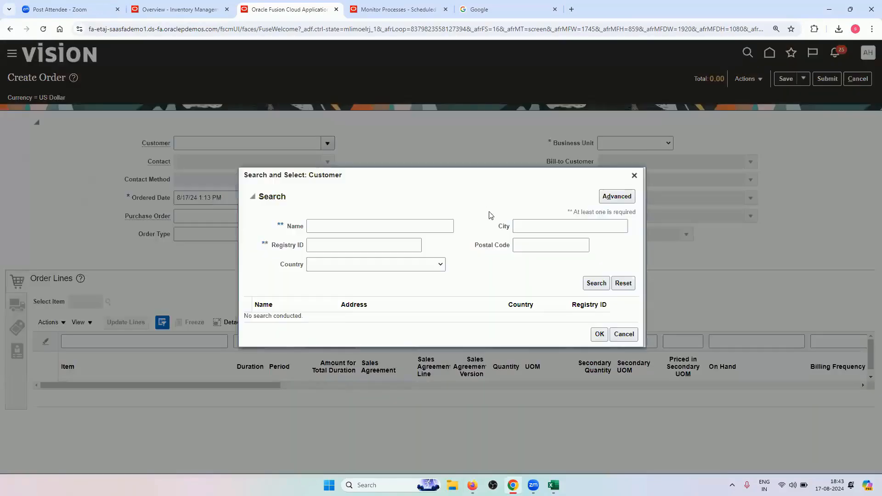
{"action": "left_click", "coordinate": [593, 282]}
{"action": "left_click", "coordinate": [383, 244]}
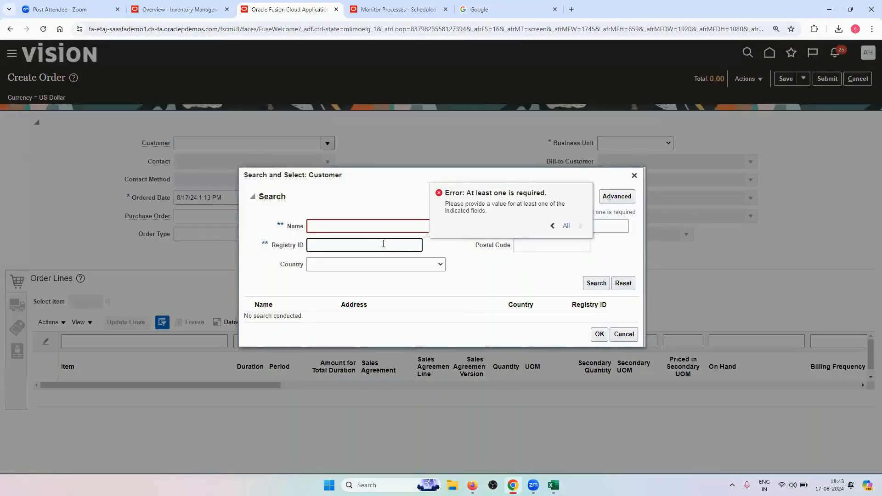
{"action": "left_click", "coordinate": [383, 227]}
{"action": "type", "text": "ABC"}
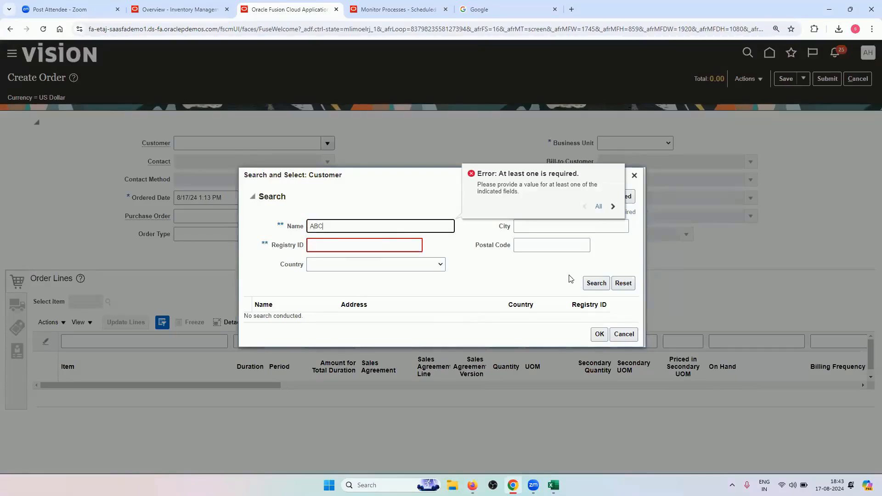
{"action": "left_click", "coordinate": [596, 283]}
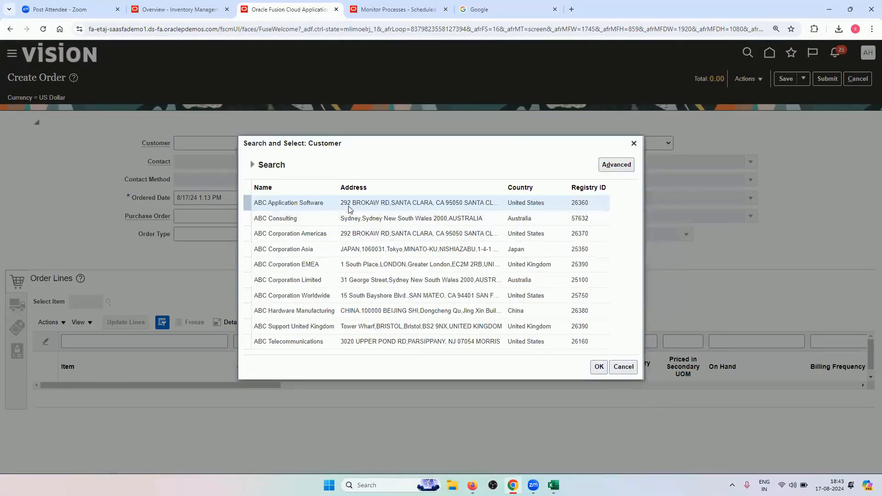
{"action": "left_click", "coordinate": [599, 366]}
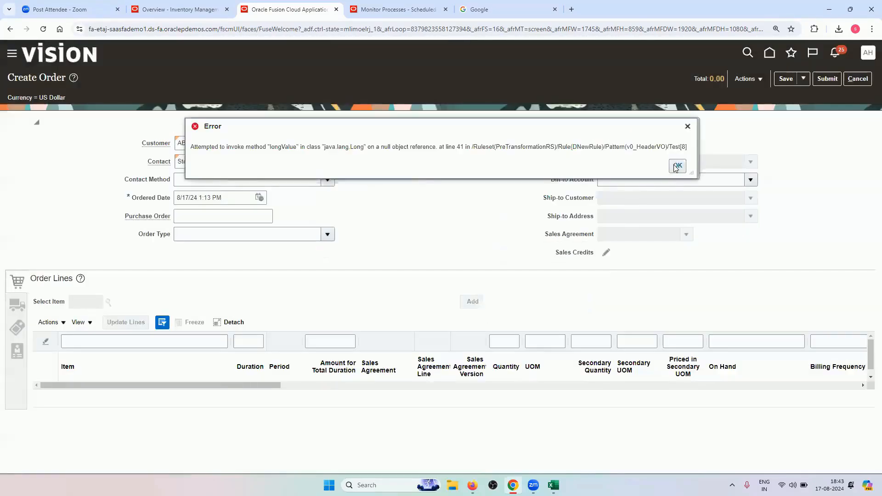
{"action": "left_click", "coordinate": [678, 168]}
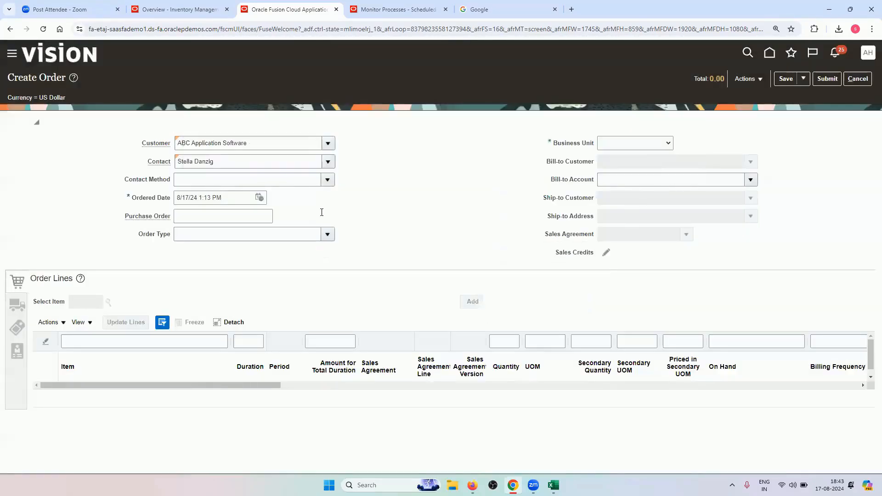
Set contact method E-mail, order type RV_IT_EQUIPMENTS, business unit US1, and the bill-to account
{"action": "left_click", "coordinate": [327, 179]}
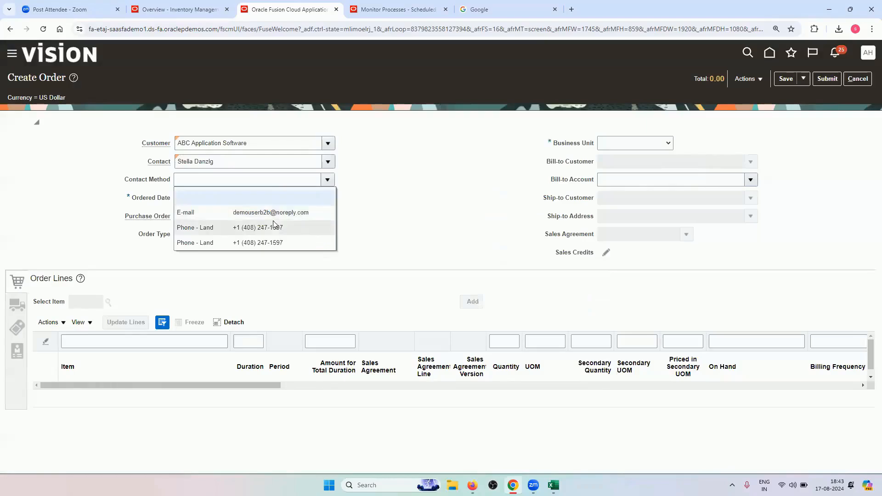
{"action": "left_click", "coordinate": [273, 214]}
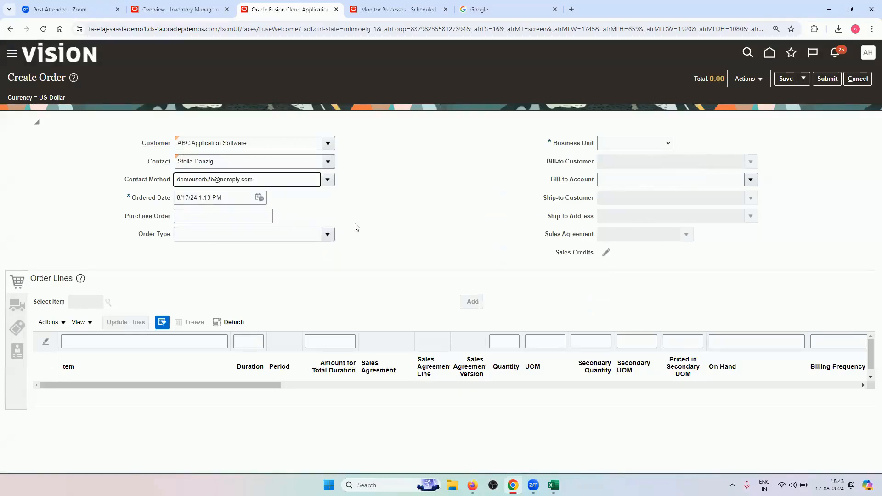
{"action": "left_click", "coordinate": [327, 235]}
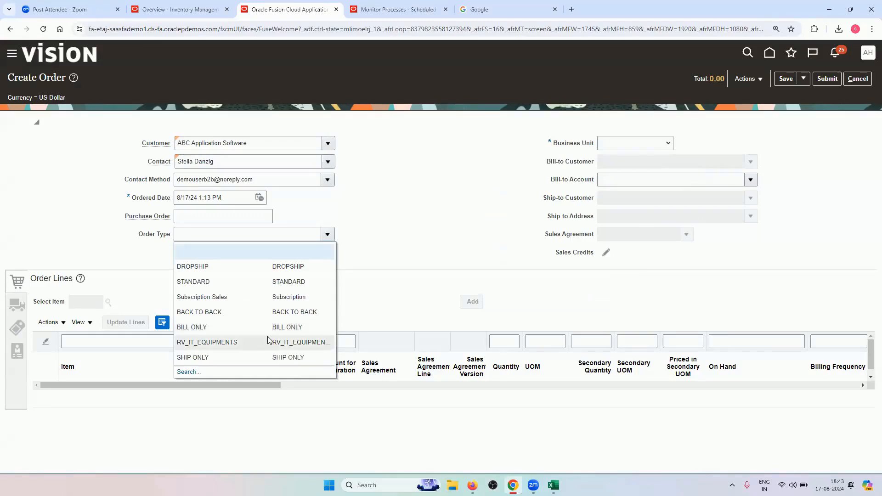
{"action": "left_click", "coordinate": [268, 342]}
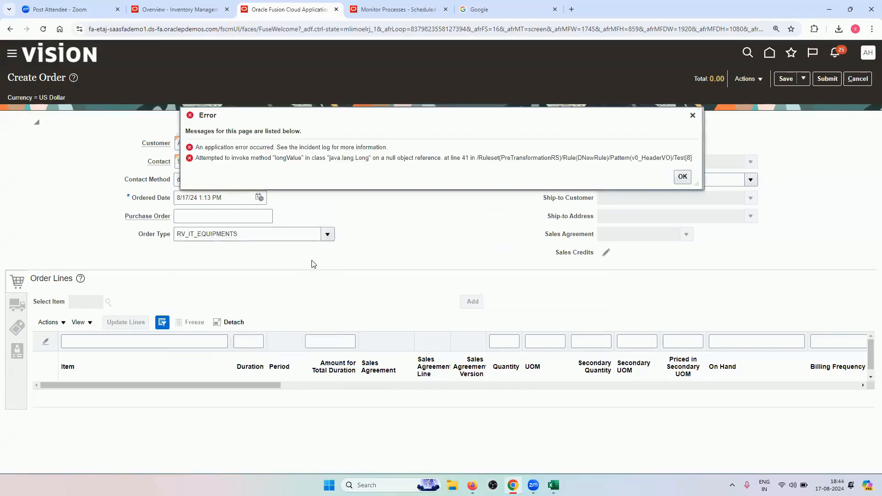
{"action": "left_click", "coordinate": [683, 178]}
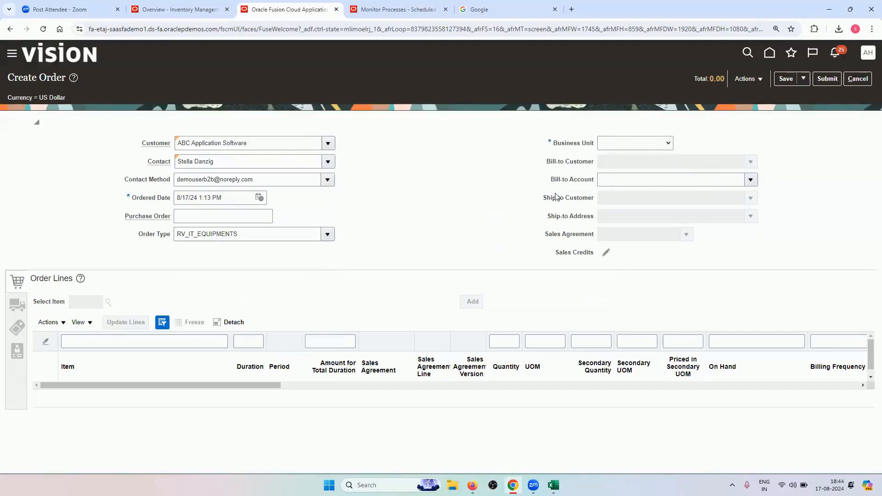
{"action": "left_click", "coordinate": [646, 146]}
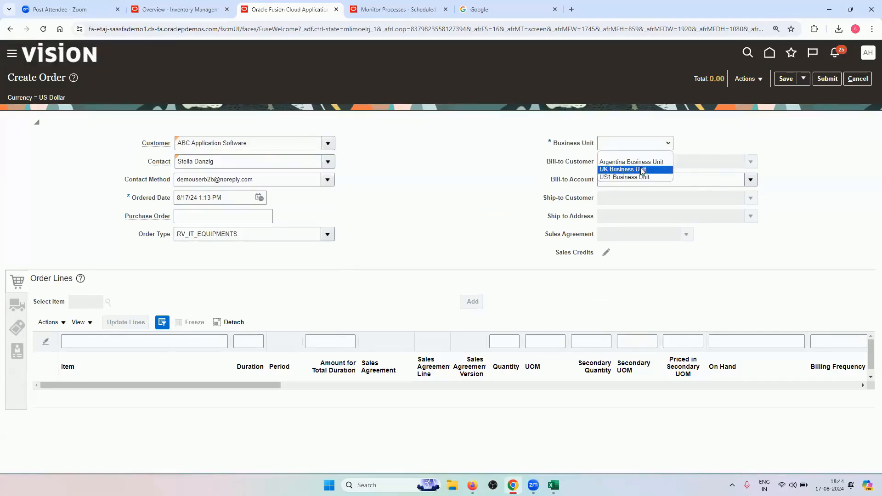
{"action": "left_click", "coordinate": [643, 176]}
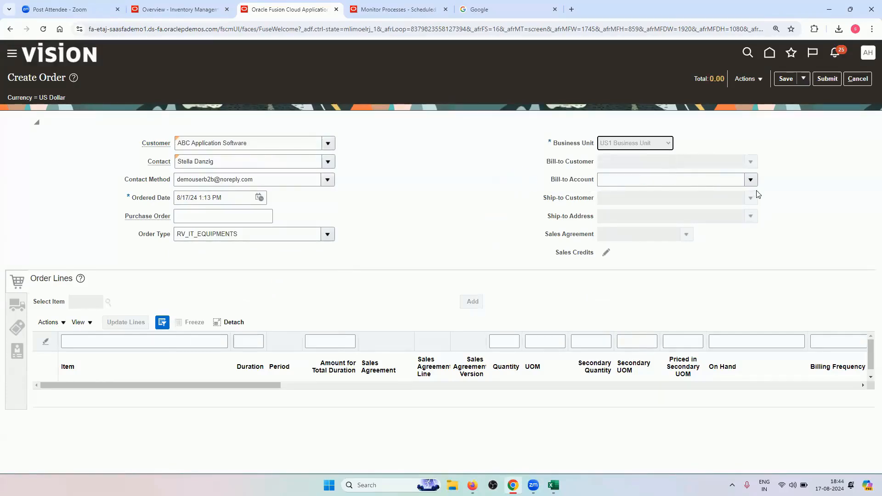
{"action": "left_click", "coordinate": [752, 178]}
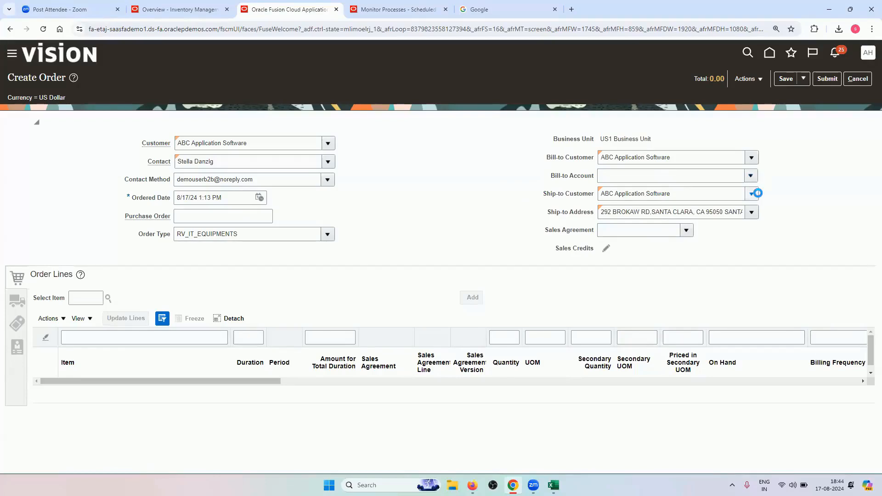
{"action": "left_click", "coordinate": [619, 193]}
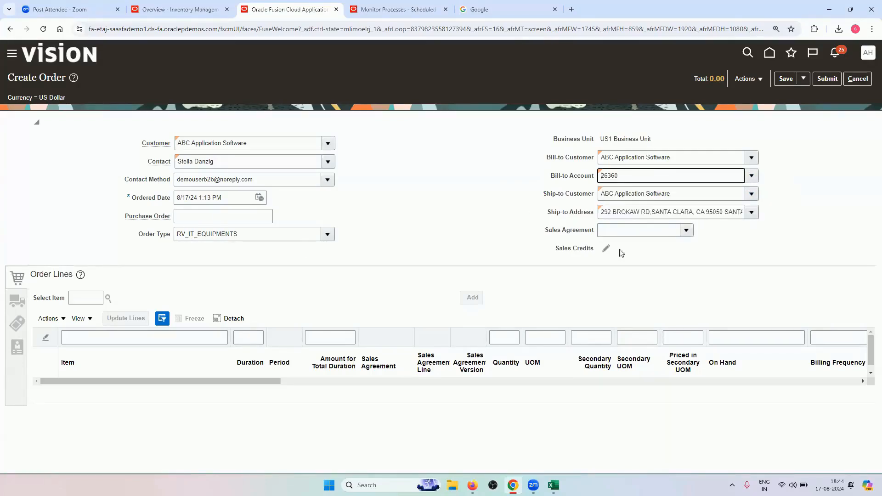
Copy the item number from Excel's Master Data List cell B4 into the order's item search
{"action": "left_click", "coordinate": [553, 486]}
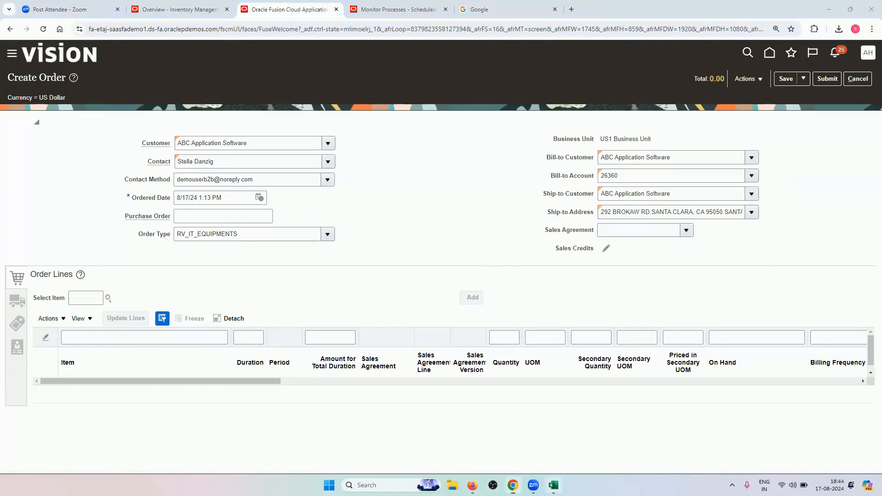
{"action": "left_click", "coordinate": [367, 456]}
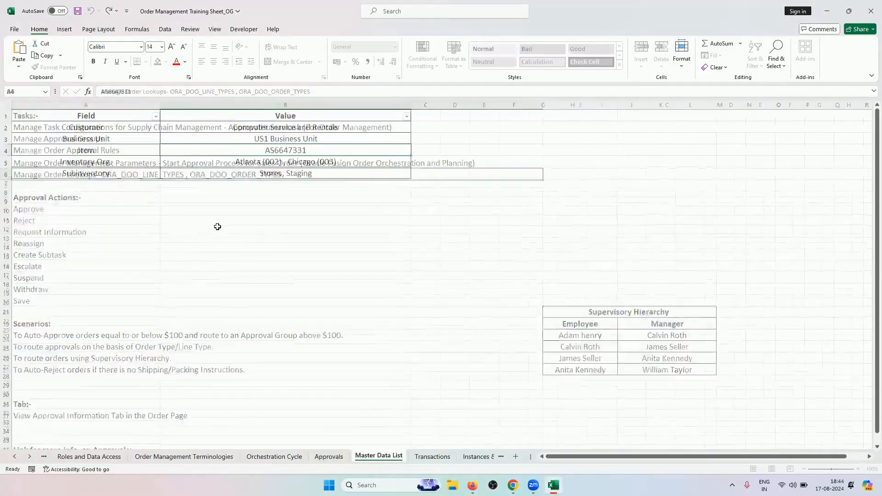
{"action": "key", "text": "ctrl+c"}
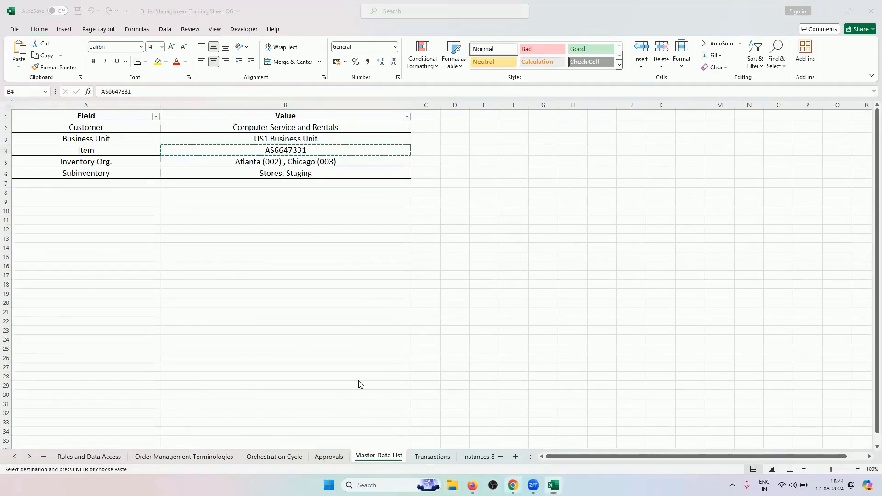
{"action": "key", "text": "alt+Tab"}
{"action": "left_click", "coordinate": [90, 299]}
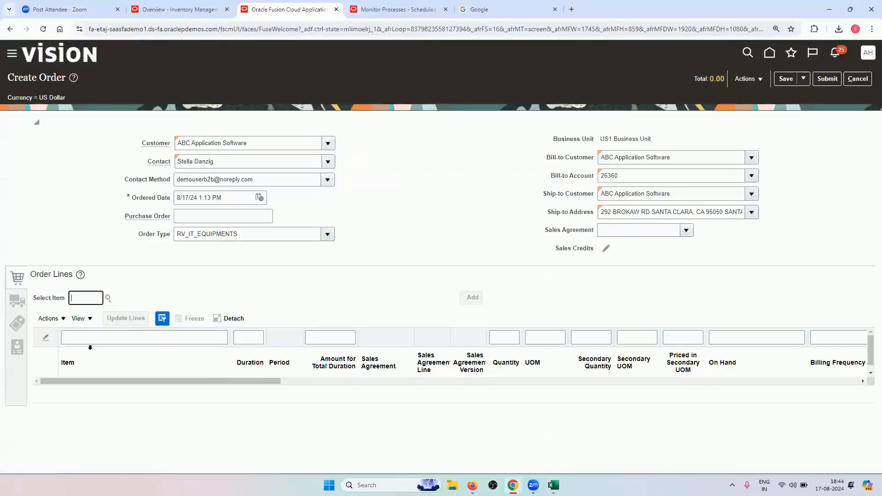
{"action": "key", "text": "ctrl+v"}
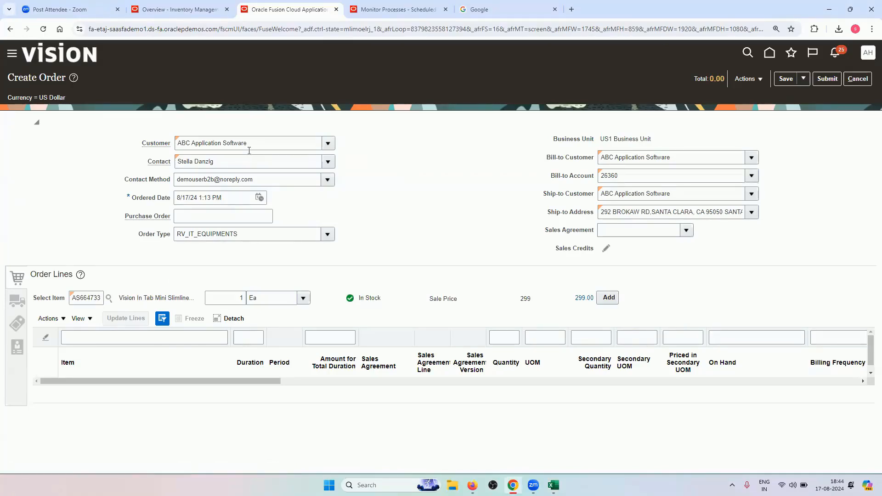
Review the RV_More_Than_100 rule's conditions, including Order Total Amount, and close without changes
{"action": "left_click", "coordinate": [183, 9]}
{"action": "left_click", "coordinate": [307, 11]}
{"action": "left_click", "coordinate": [473, 485]}
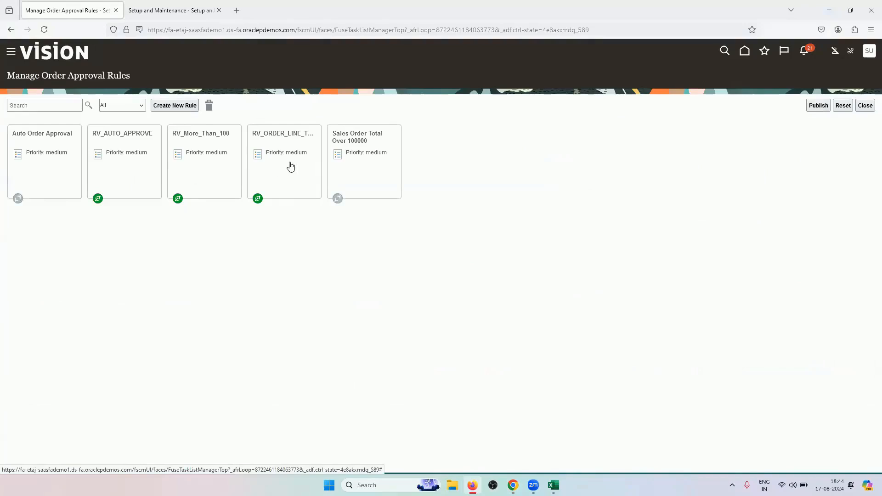
{"action": "left_click", "coordinate": [196, 164]}
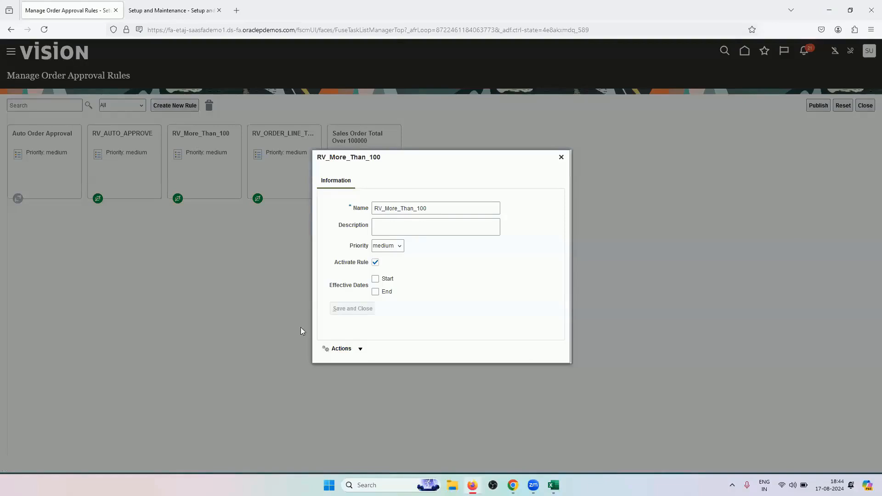
{"action": "left_click", "coordinate": [338, 348]}
{"action": "left_click", "coordinate": [339, 364]}
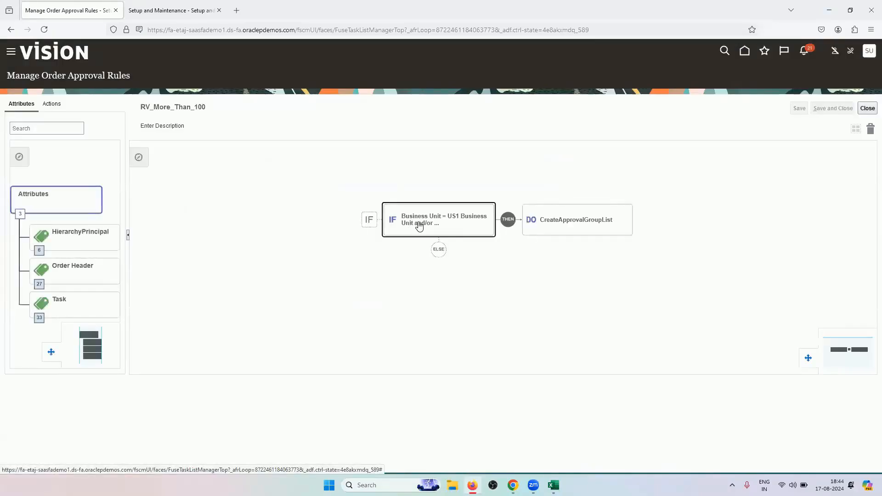
{"action": "left_click", "coordinate": [419, 225]}
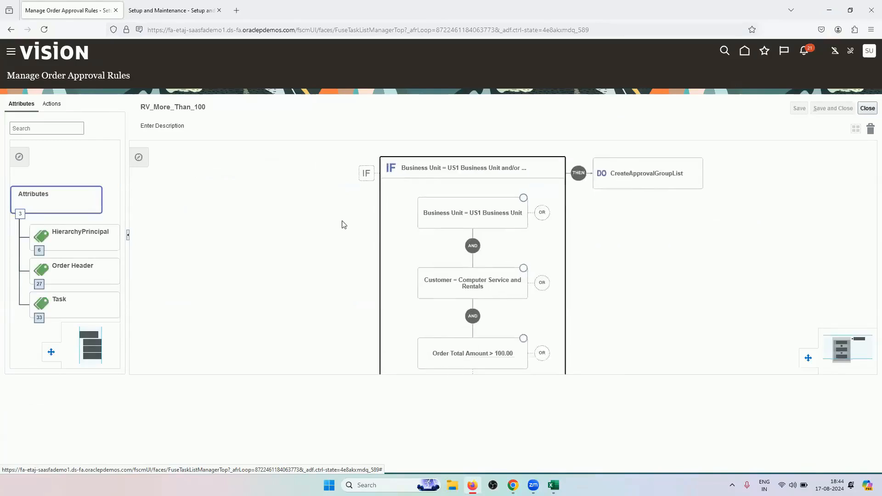
{"action": "scroll", "coordinate": [342, 225], "scroll_direction": "down", "scroll_amount": 1}
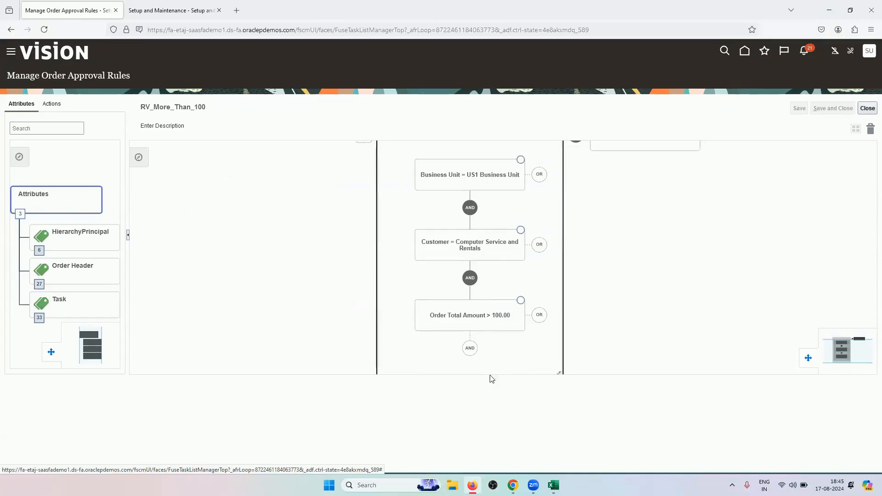
{"action": "left_click_drag", "start_coordinate": [330, 197], "coordinate": [334, 278]}
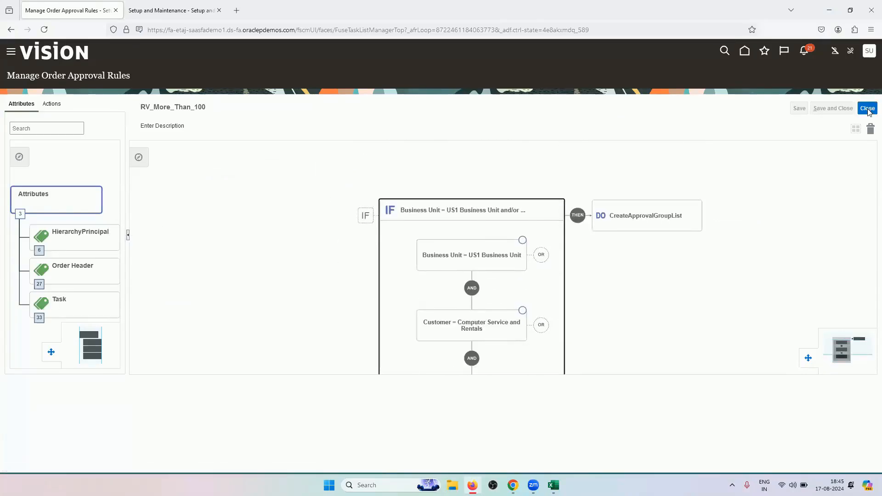
{"action": "left_click_drag", "start_coordinate": [290, 313], "coordinate": [293, 205]}
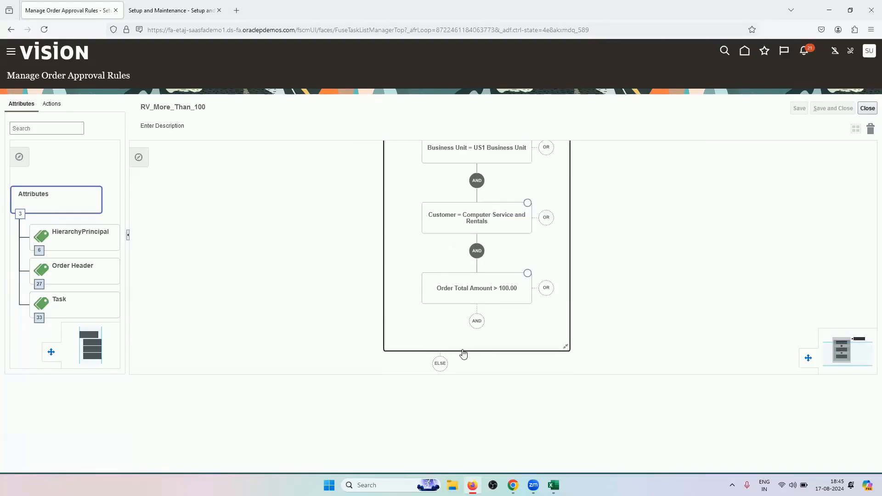
{"action": "left_click_drag", "start_coordinate": [315, 231], "coordinate": [297, 339]}
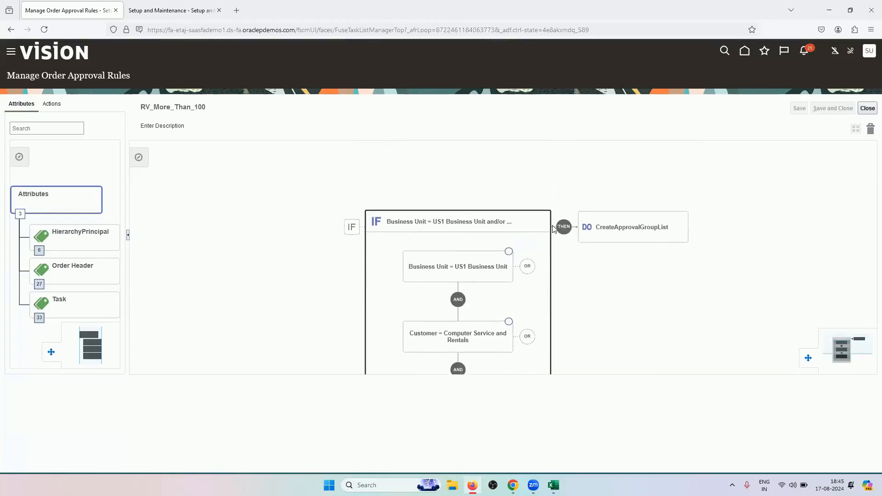
{"action": "left_click", "coordinate": [861, 112]}
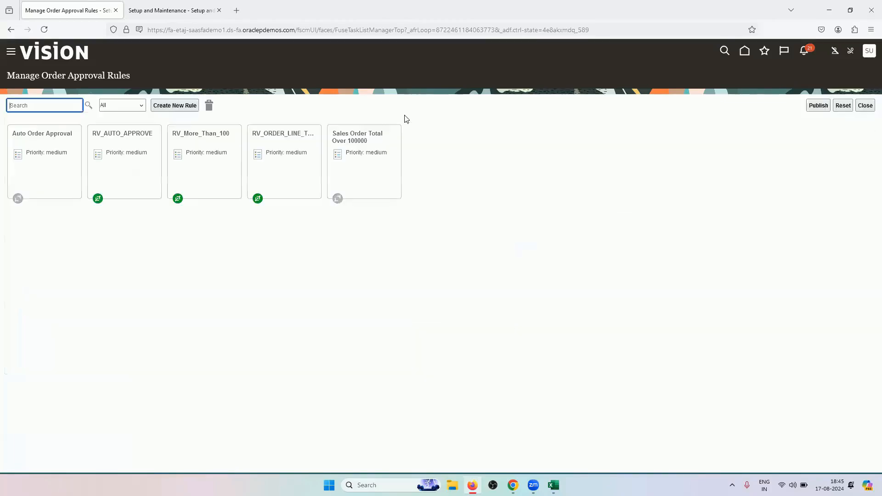
Bring the Create Order window back to the front, maximized
{"action": "mouse_move", "coordinate": [513, 485]}
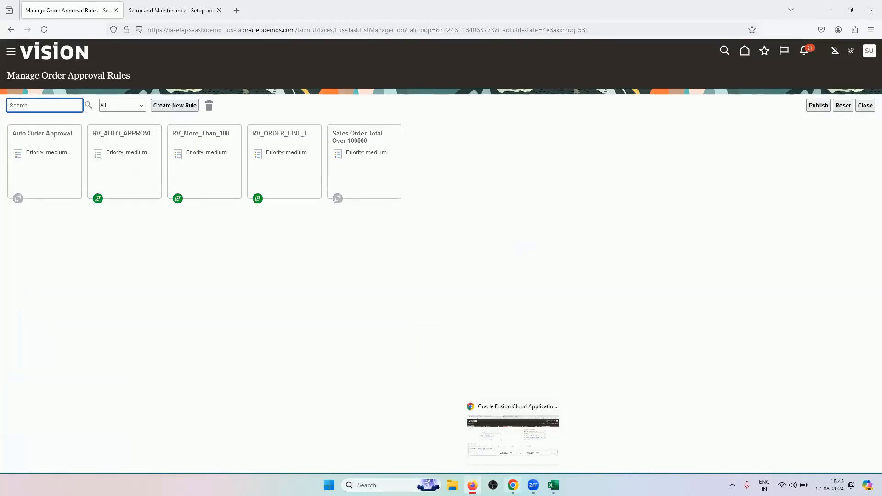
{"action": "left_click", "coordinate": [512, 436]}
{"action": "left_click", "coordinate": [504, 461]}
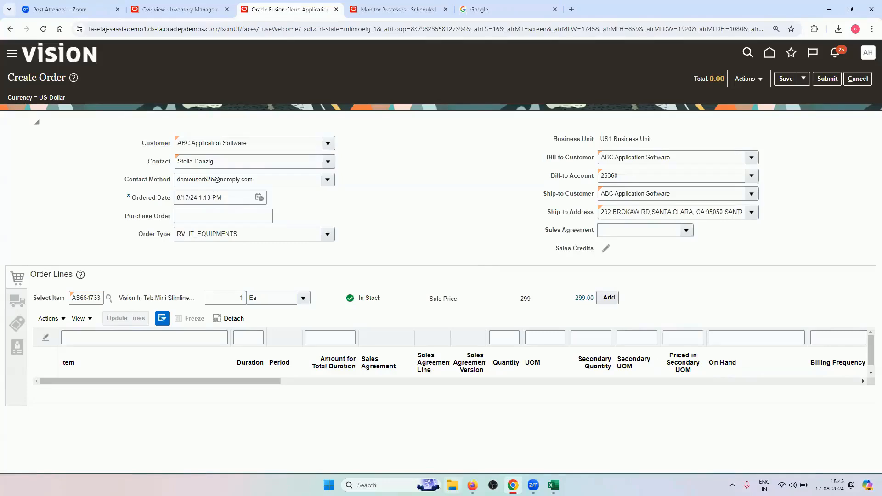
{"action": "left_click", "coordinate": [512, 484]}
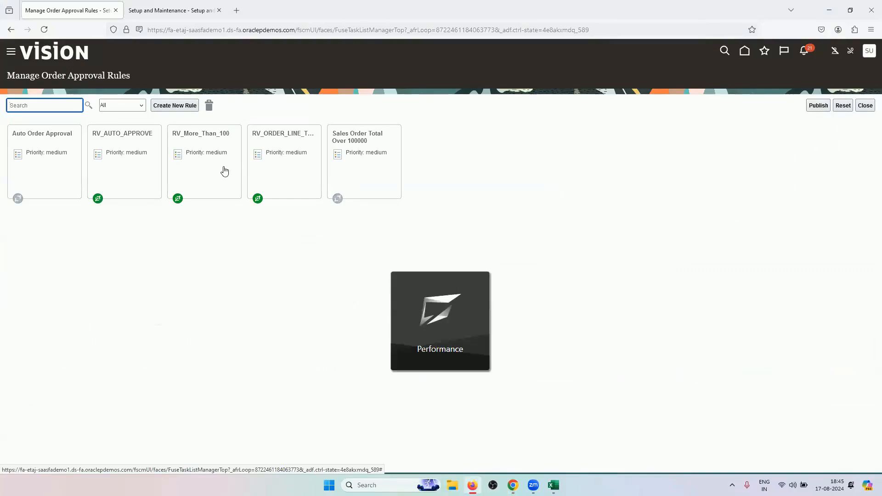
{"action": "left_click", "coordinate": [305, 166]}
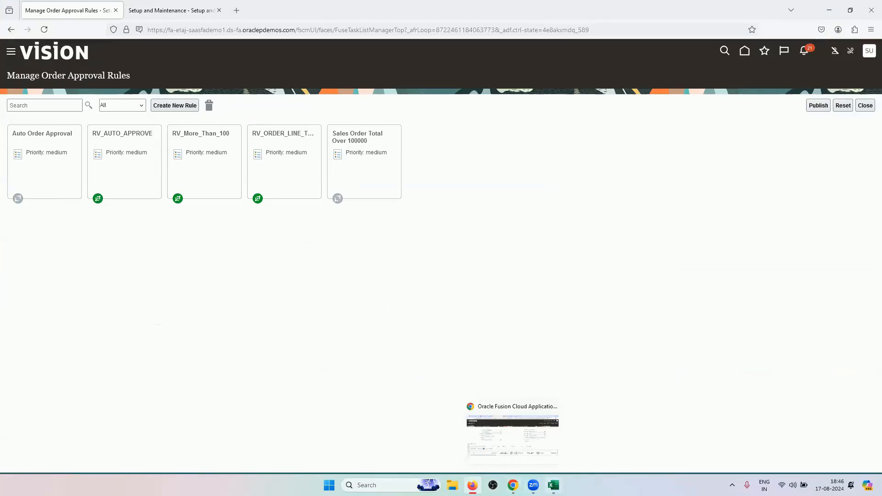
{"action": "left_click", "coordinate": [553, 486]}
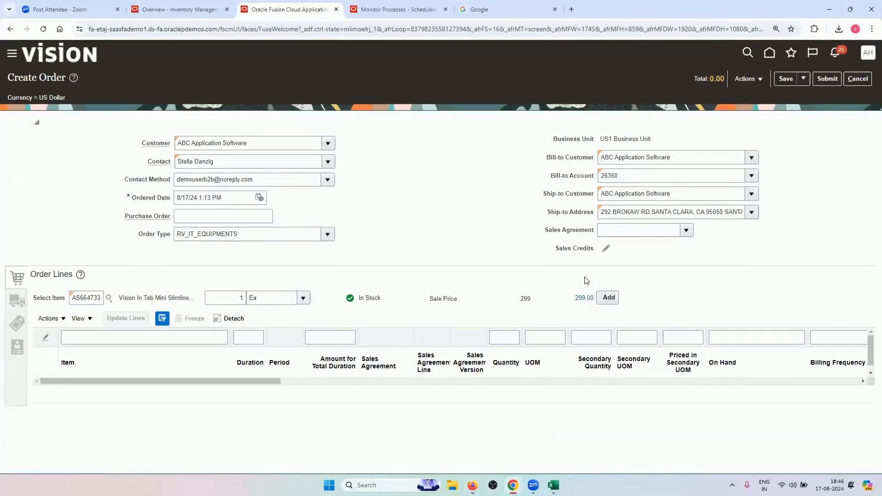
Add item AS6647331 as an order line with line type RV_BUY, then show Shipment Details
{"action": "left_click", "coordinate": [604, 300]}
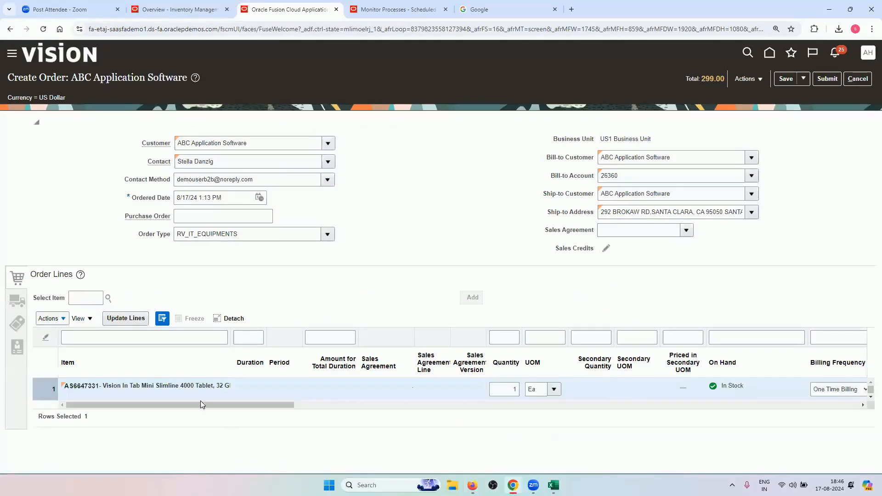
{"action": "left_click_drag", "start_coordinate": [200, 404], "coordinate": [558, 403]}
{"action": "left_click", "coordinate": [375, 390]}
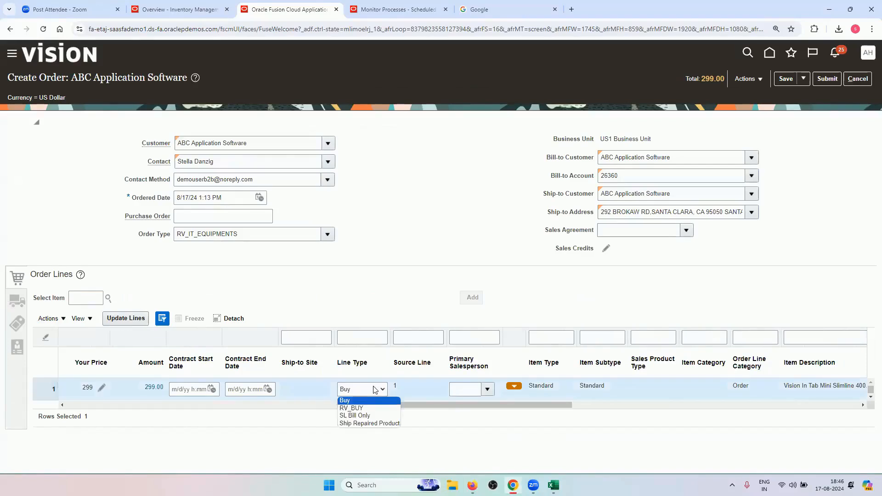
{"action": "left_click", "coordinate": [366, 408]}
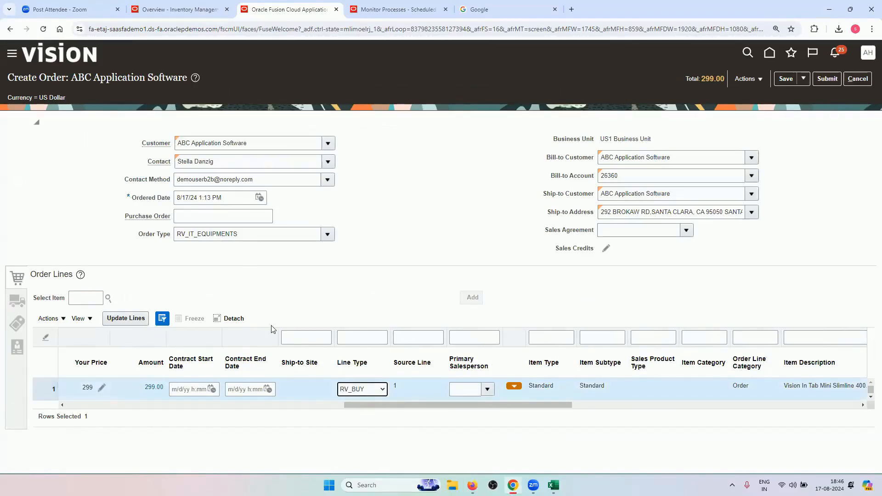
{"action": "left_click_drag", "start_coordinate": [445, 405], "coordinate": [492, 406]}
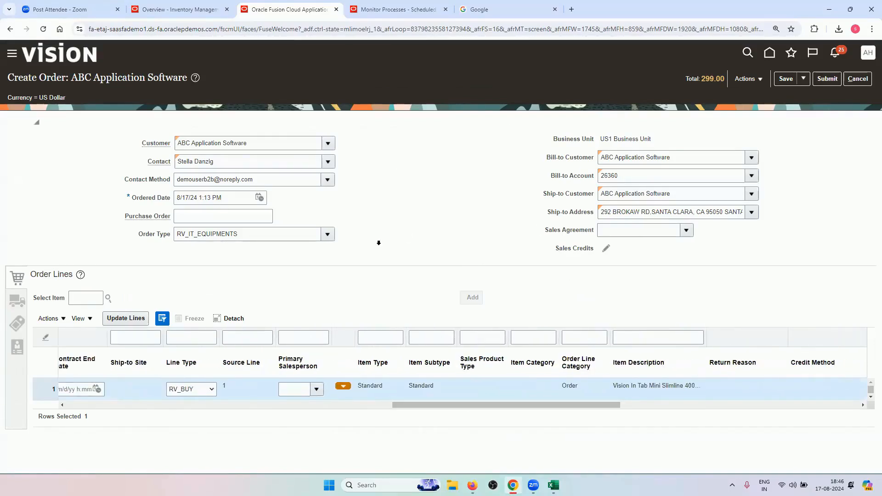
{"action": "left_click_drag", "start_coordinate": [504, 405], "coordinate": [66, 440]}
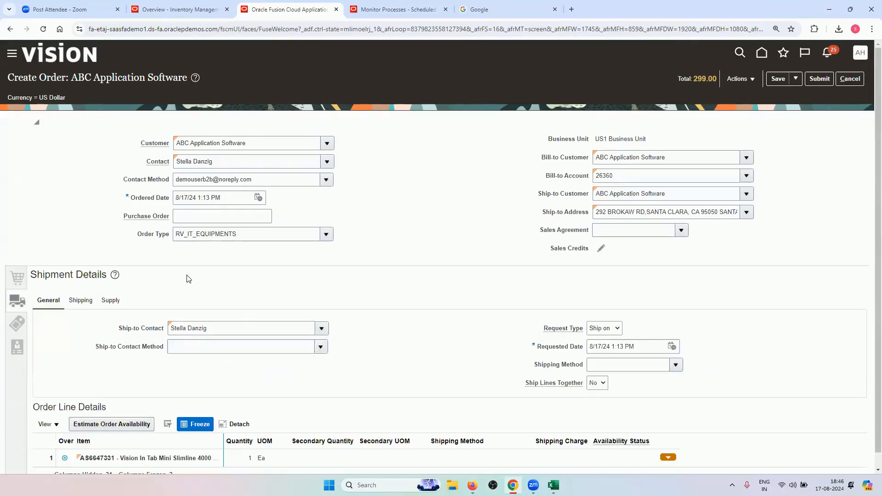
Set ship-to contact method E-mail, DHL Air Next day air, and acceptable dates 8/17/24–8/31/24
{"action": "left_click", "coordinate": [321, 347]}
{"action": "left_click", "coordinate": [272, 380]}
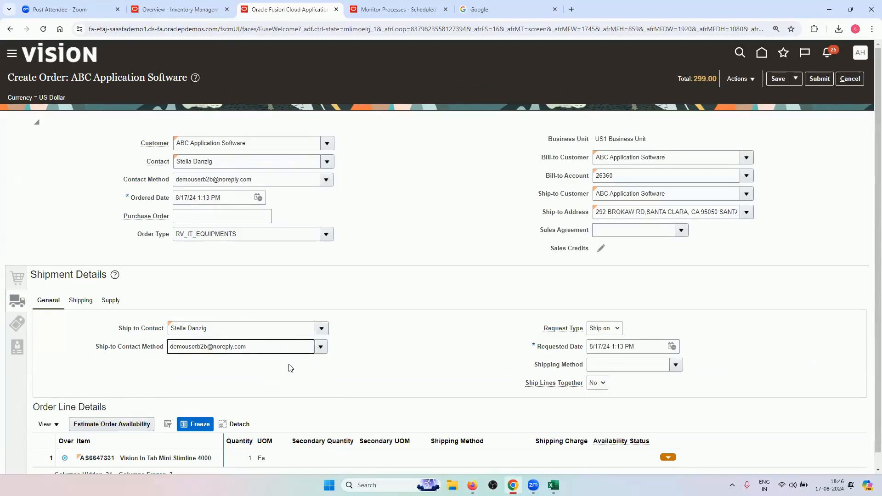
{"action": "left_click", "coordinate": [677, 366]}
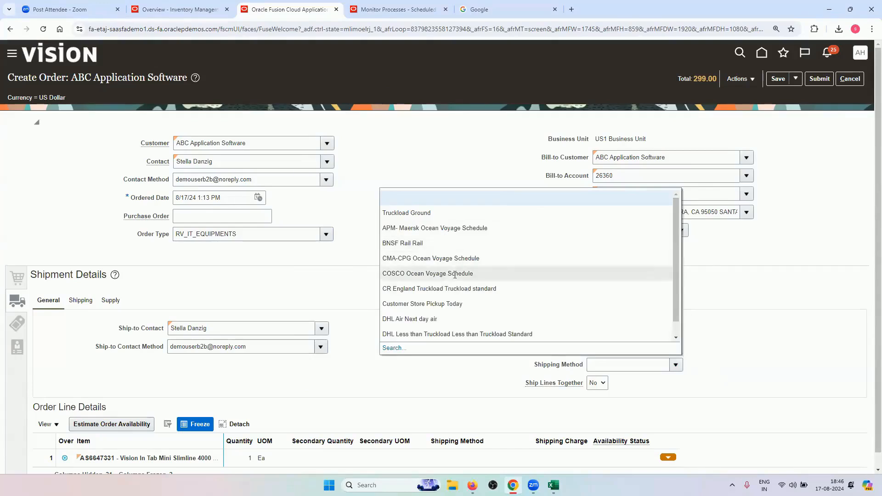
{"action": "left_click", "coordinate": [420, 318]}
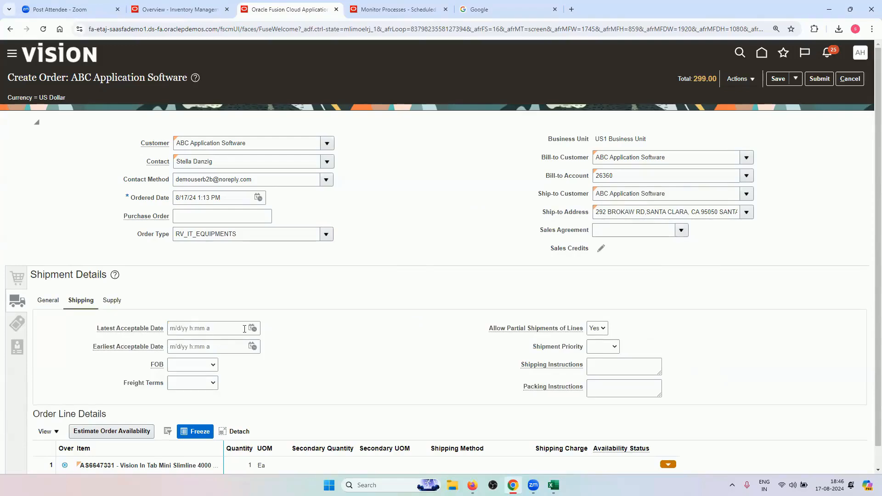
{"action": "left_click", "coordinate": [252, 328]}
{"action": "left_click", "coordinate": [373, 256]}
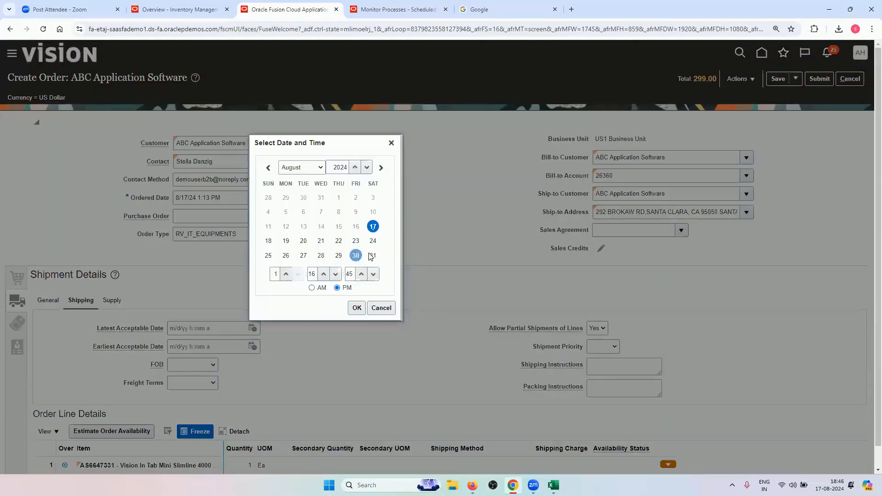
{"action": "left_click", "coordinate": [356, 308]}
{"action": "left_click", "coordinate": [252, 347]}
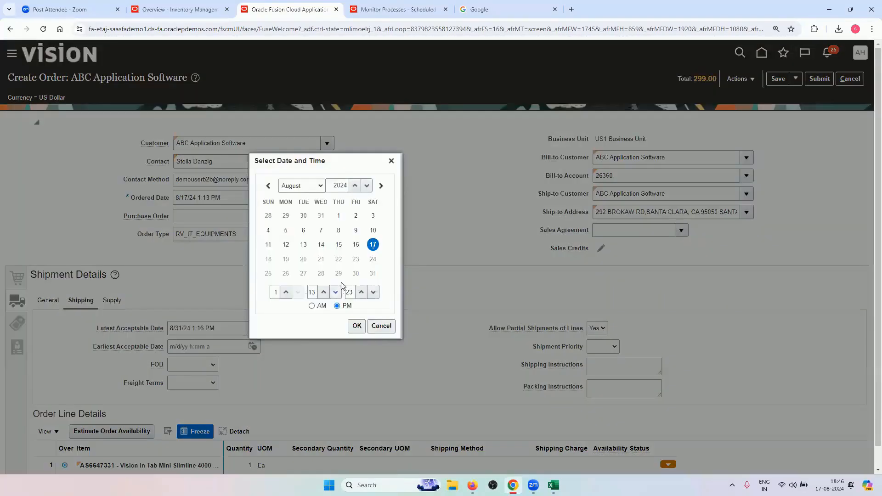
{"action": "left_click", "coordinate": [357, 325]}
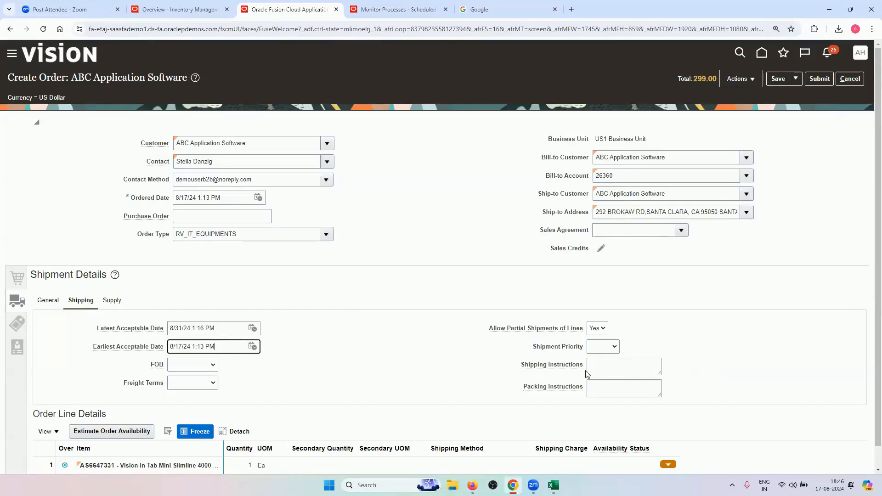
Enter warehouse 002 - Atlanta on the Supply tab
{"action": "scroll", "coordinate": [233, 378], "scroll_direction": "down", "scroll_amount": 1}
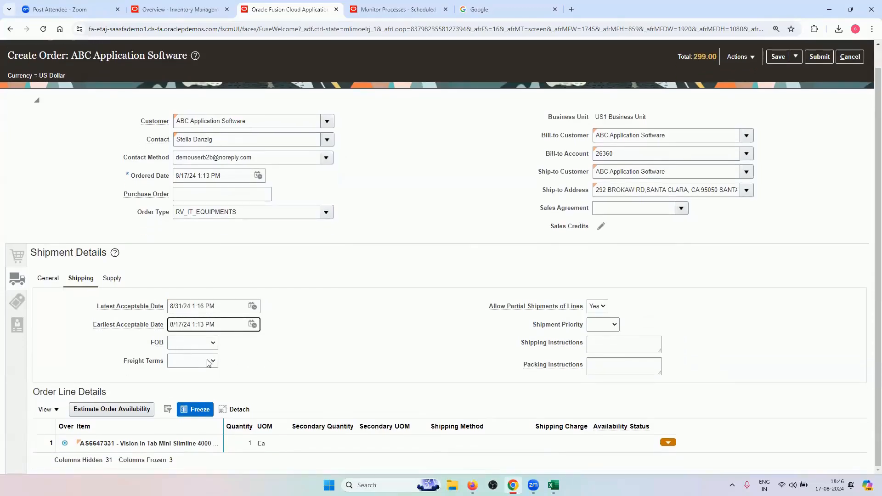
{"action": "left_click", "coordinate": [117, 285]}
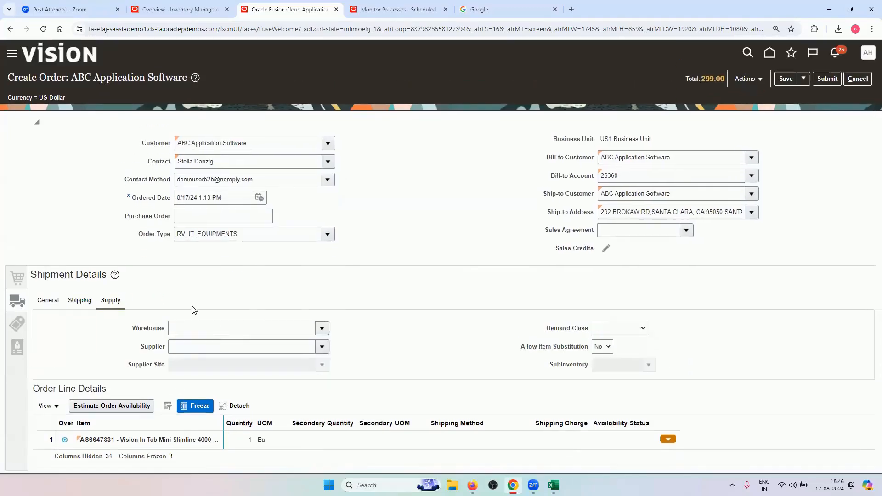
{"action": "left_click", "coordinate": [183, 327]}
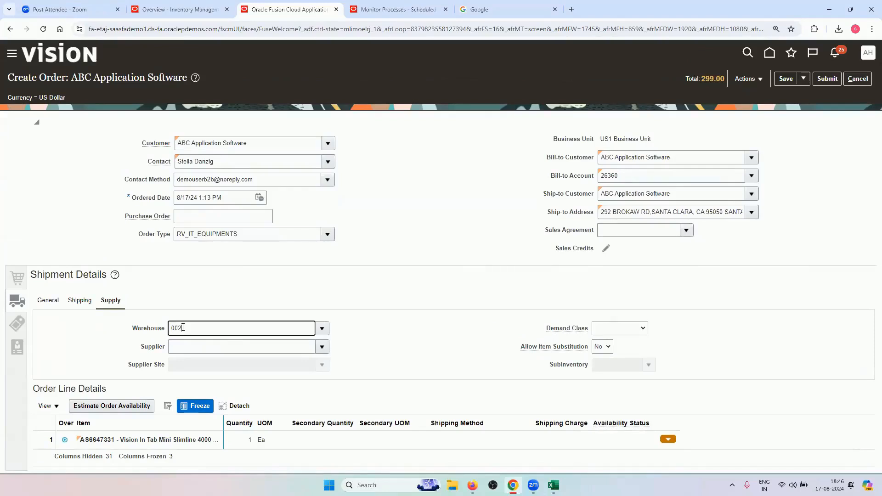
{"action": "key", "text": "Tab"}
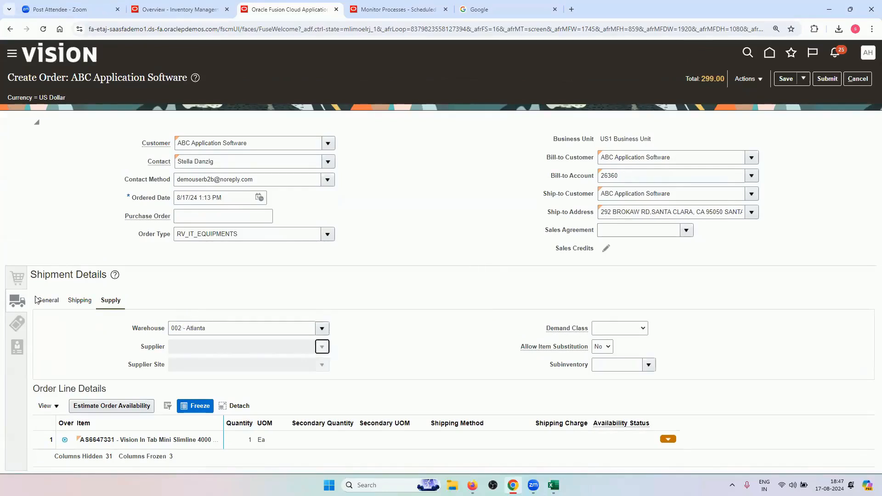
Submit the order and copy the new order number from the confirmation
{"action": "left_click", "coordinate": [48, 300]}
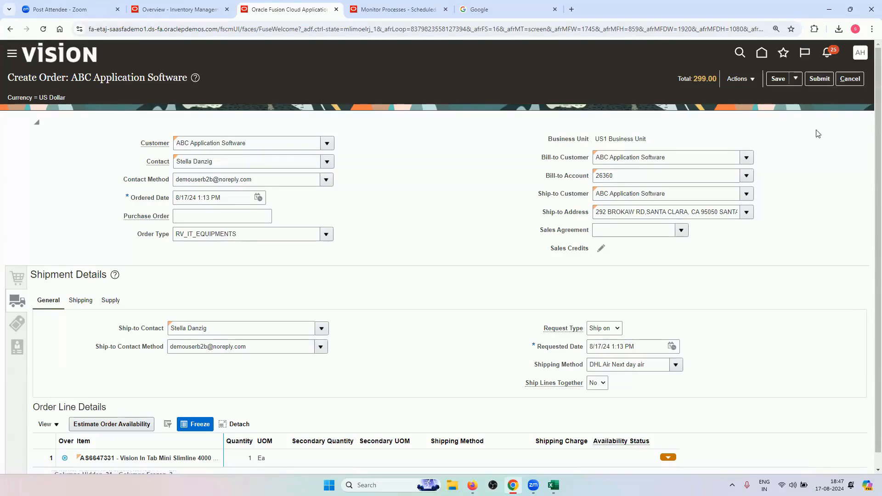
{"action": "left_click", "coordinate": [814, 81]}
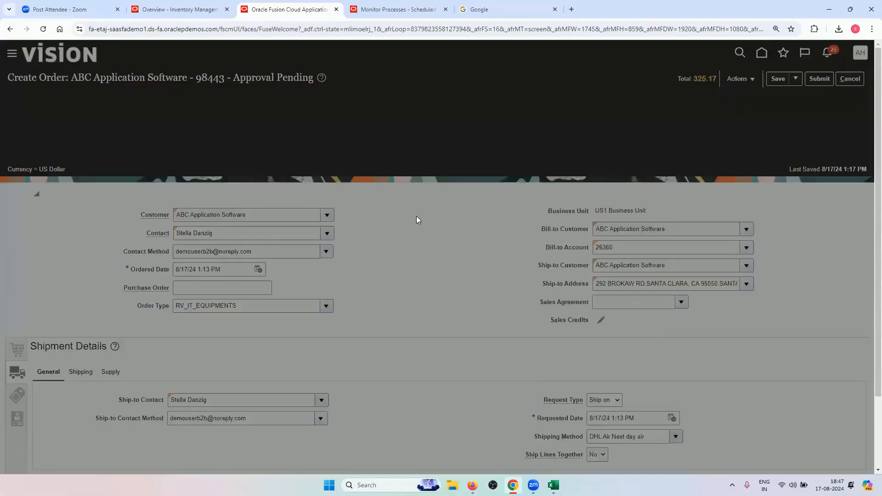
{"action": "double_click", "coordinate": [429, 255]}
{"action": "right_click", "coordinate": [430, 255]}
{"action": "left_click", "coordinate": [438, 263]}
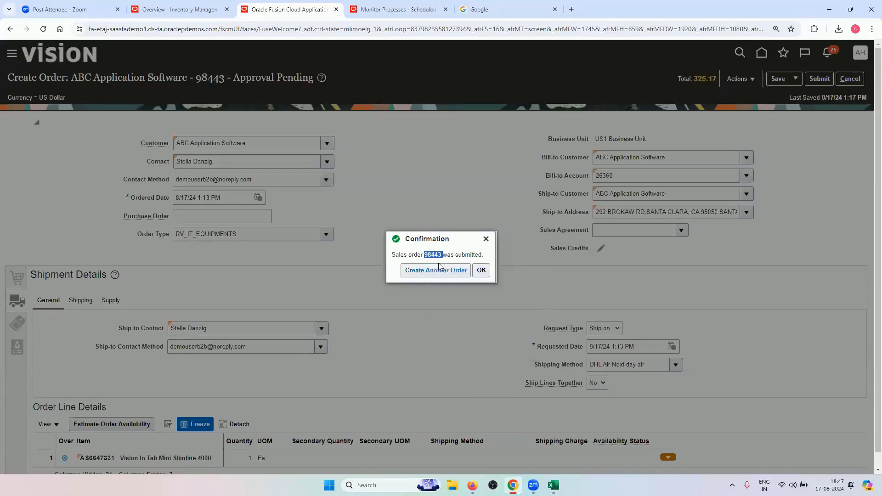
{"action": "left_click", "coordinate": [481, 270]}
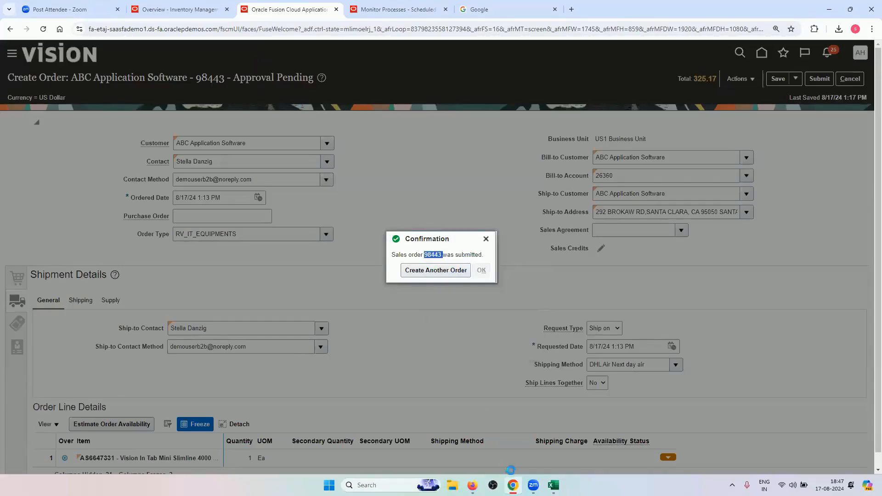
{"action": "left_click", "coordinate": [553, 485]}
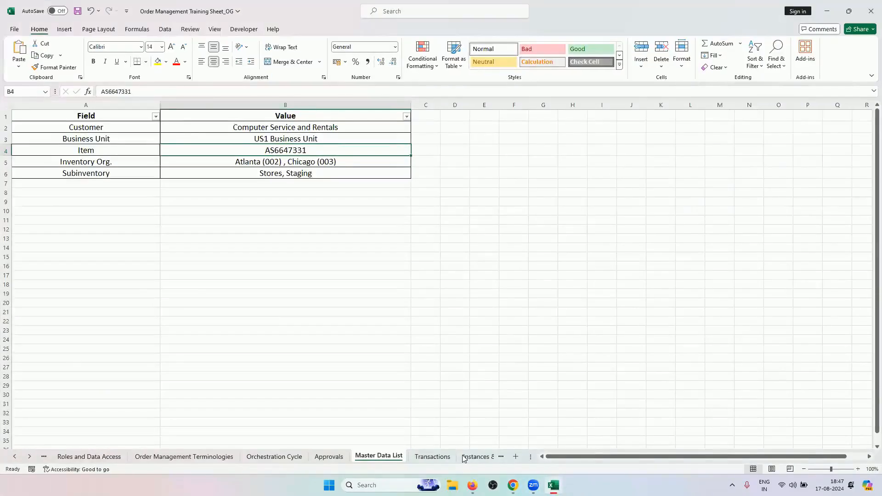
Enter the new order number in cell A2 of the Transactions sheet, then return to the order
{"action": "left_click", "coordinate": [435, 456]}
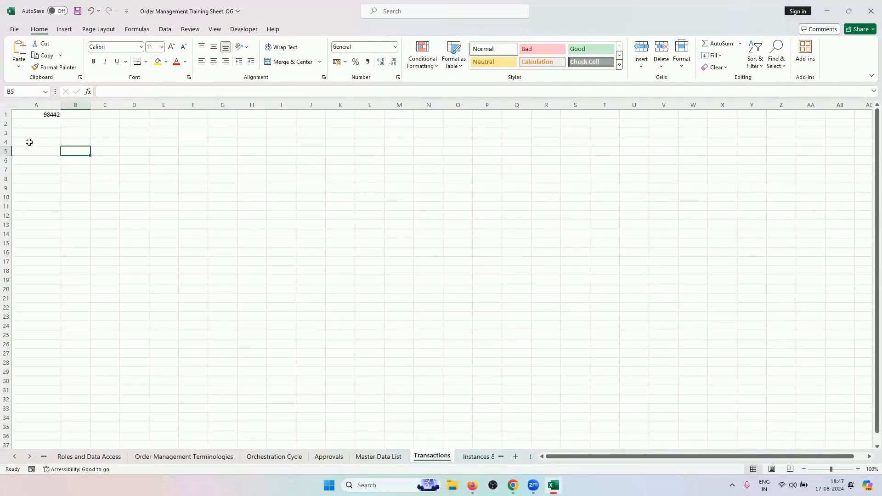
{"action": "left_click", "coordinate": [48, 124]}
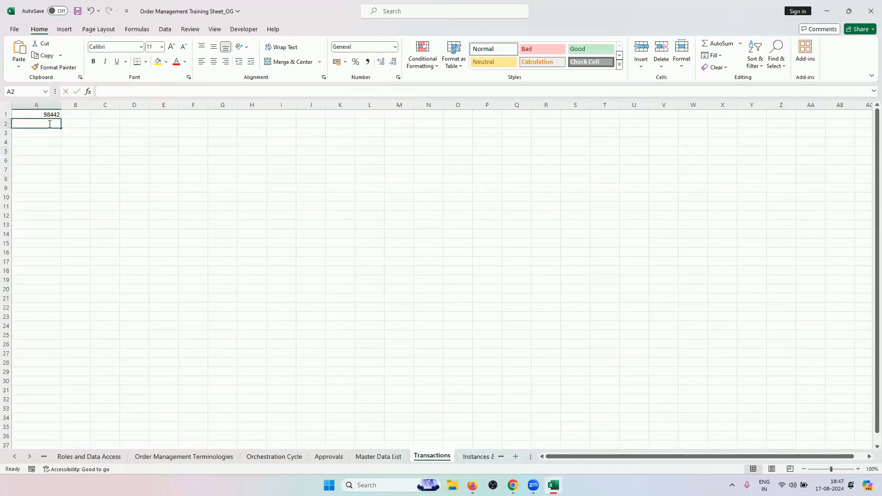
{"action": "double_click", "coordinate": [50, 124]}
{"action": "type", "text": "98443"}
{"action": "left_click", "coordinate": [87, 171]}
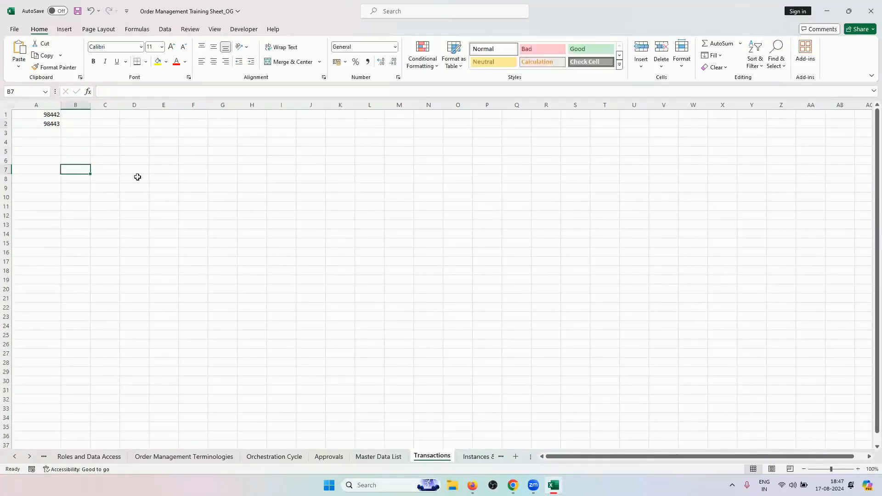
{"action": "left_click", "coordinate": [329, 457]}
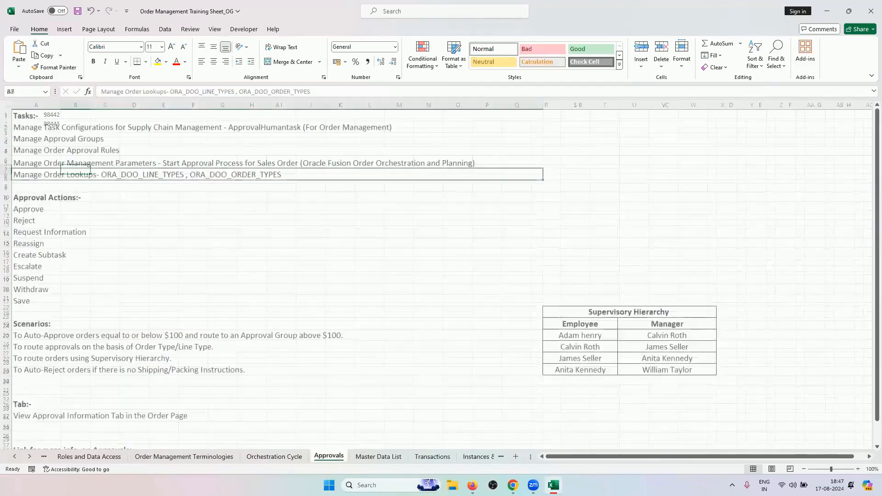
{"action": "left_click", "coordinate": [827, 11]}
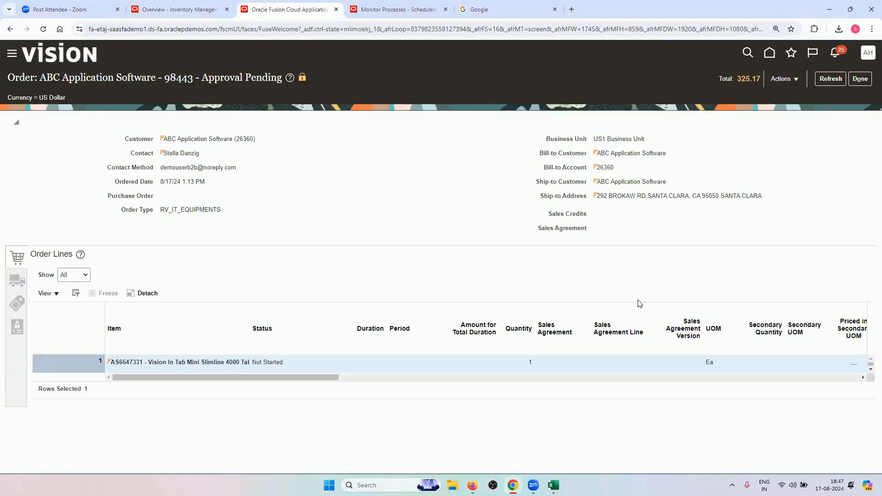
Refresh the order twice until its approval information appears, still Approval Pending at 325.17
{"action": "key", "text": "alt+Tab"}
{"action": "scroll", "coordinate": [36, 320], "scroll_direction": "down", "scroll_amount": 3}
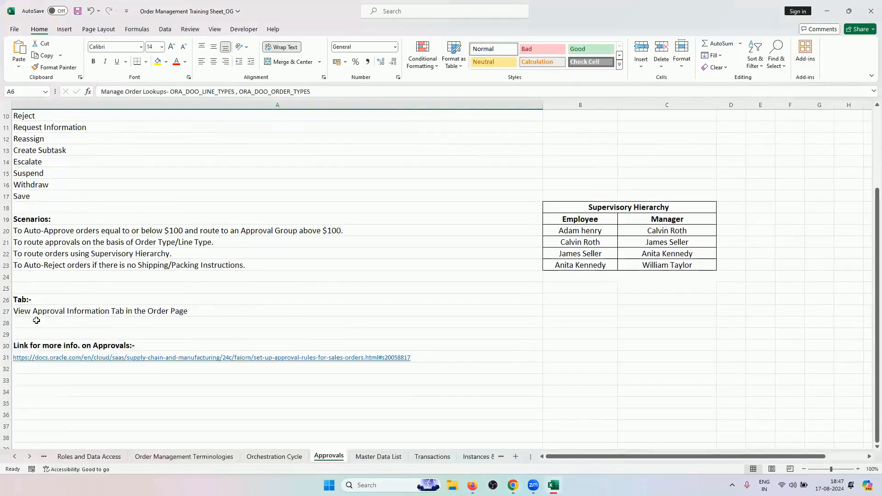
{"action": "scroll", "coordinate": [198, 320], "scroll_direction": "up", "scroll_amount": 2}
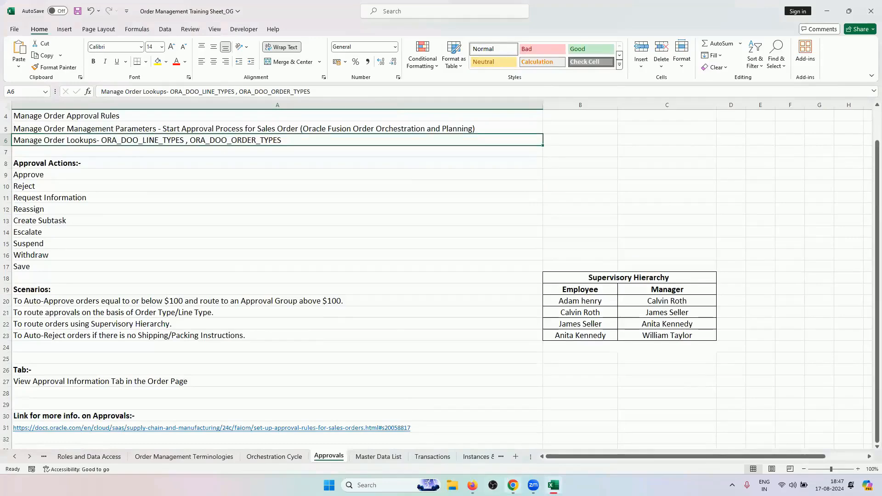
{"action": "left_click", "coordinate": [513, 485]}
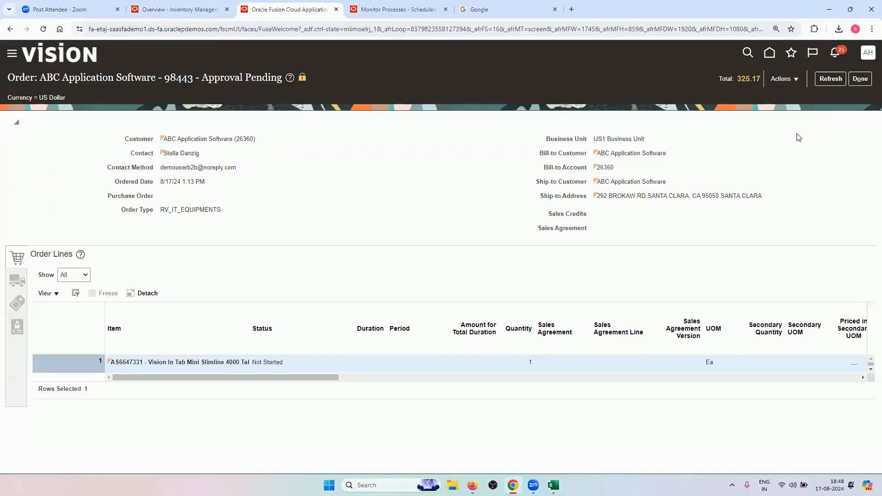
{"action": "left_click", "coordinate": [830, 79]}
{"action": "left_click", "coordinate": [831, 78]}
{"action": "key", "text": "alt+Tab"}
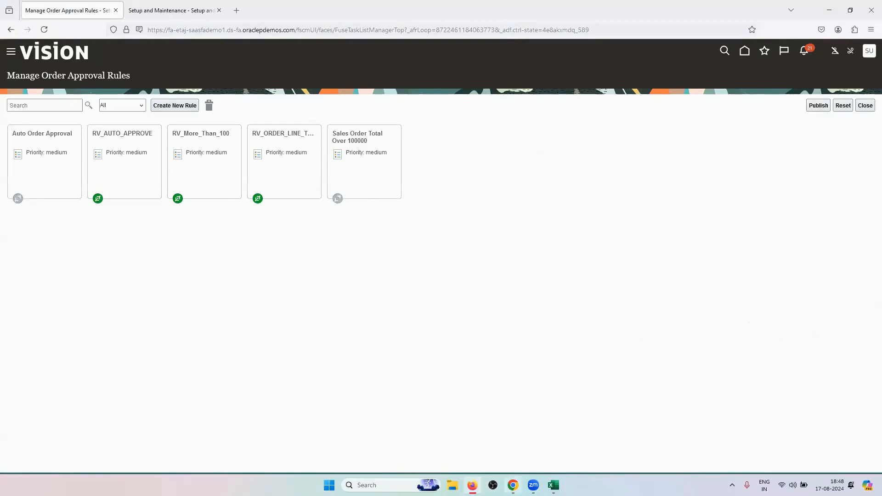
{"action": "left_click", "coordinate": [514, 485]}
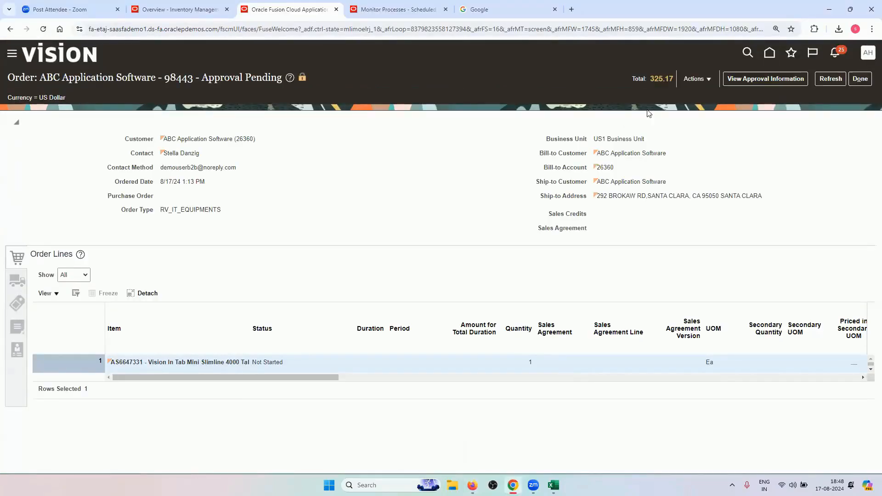
Check order 98443's approval information showing routing via rule RV_ORDER_LINE_TYPE, then close it
{"action": "left_click", "coordinate": [790, 81]}
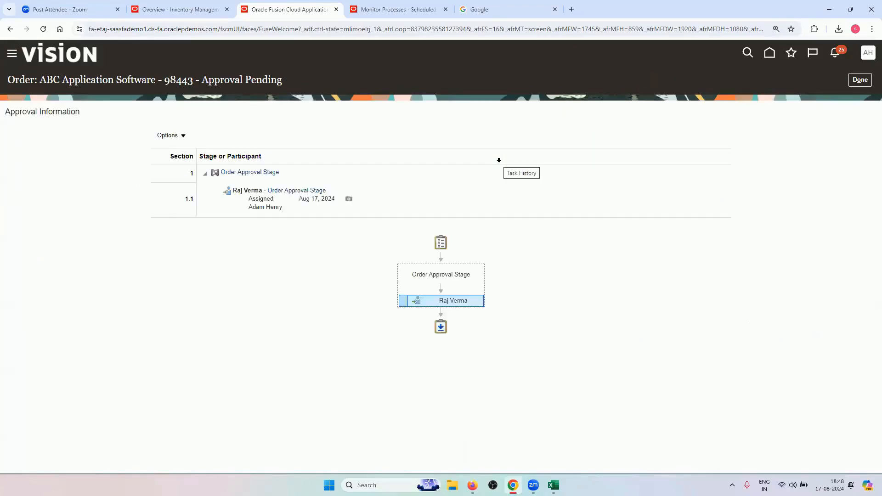
{"action": "mouse_move", "coordinate": [425, 305]}
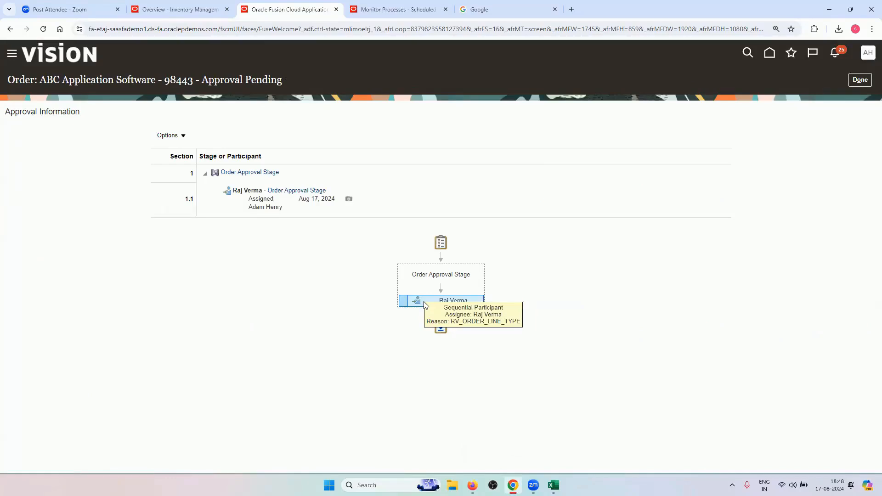
{"action": "left_click", "coordinate": [472, 485]}
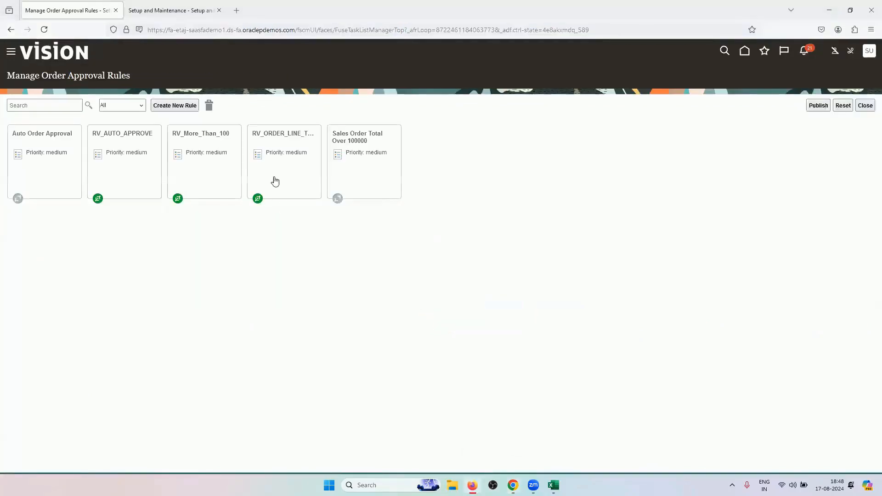
{"action": "left_click", "coordinate": [513, 485]}
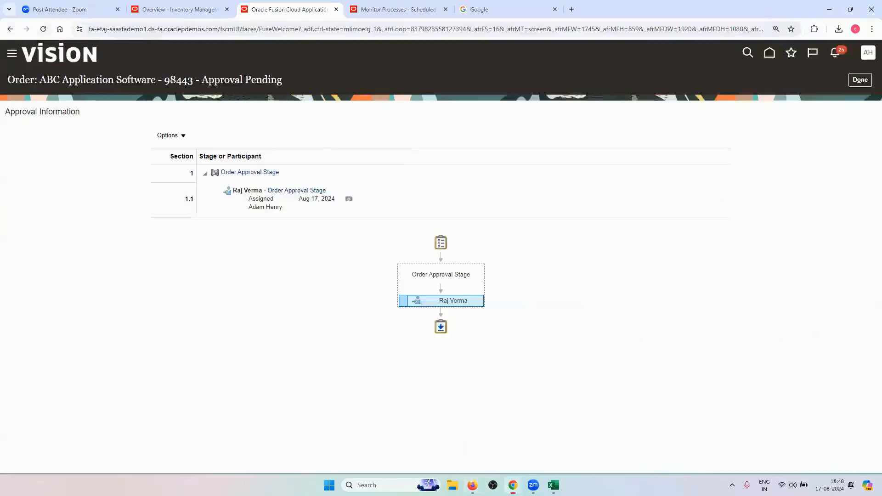
{"action": "mouse_move", "coordinate": [461, 303]}
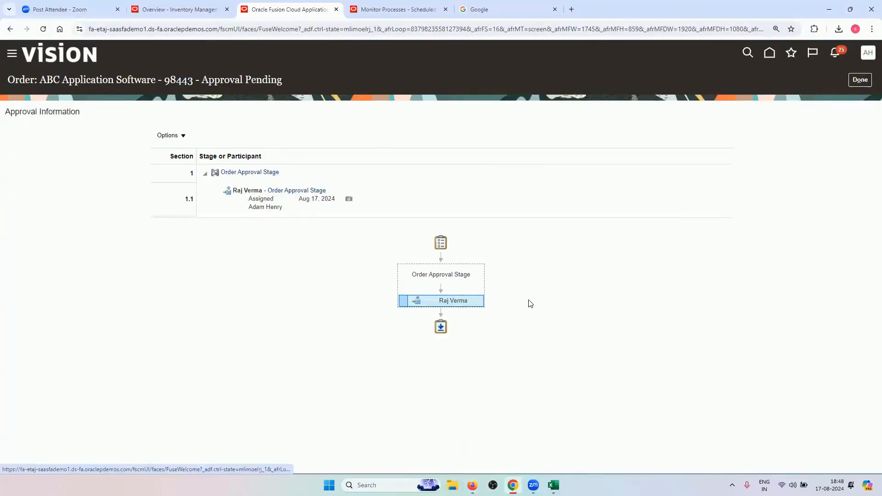
{"action": "left_click", "coordinate": [860, 80]}
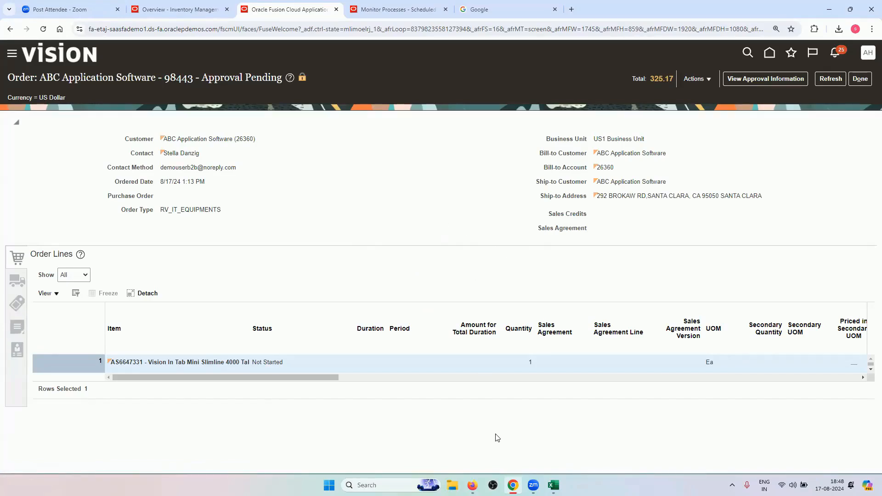
Bring the Manage Order Approval Rules window with its five rules to the front
{"action": "mouse_move", "coordinate": [475, 485]}
{"action": "mouse_move", "coordinate": [513, 486]}
{"action": "left_click", "coordinate": [473, 485]}
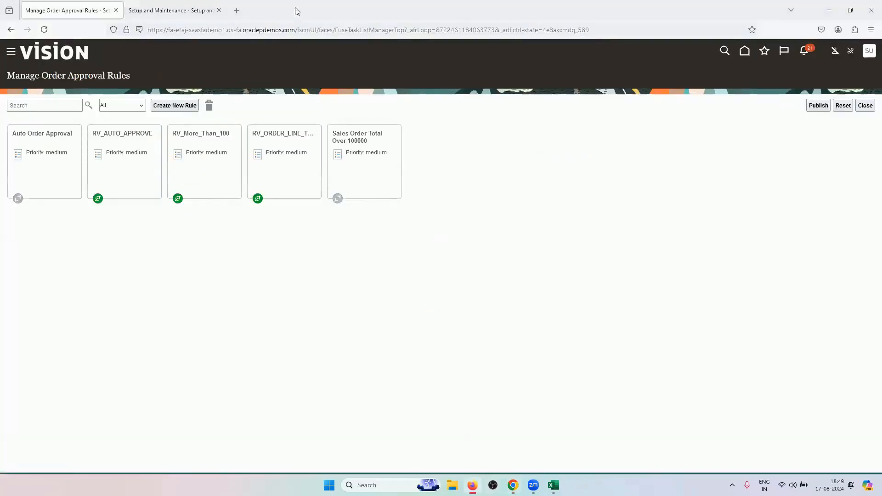
Close the approval rules page and sign out of the current user
{"action": "left_click", "coordinate": [116, 10]}
{"action": "left_click", "coordinate": [869, 51]}
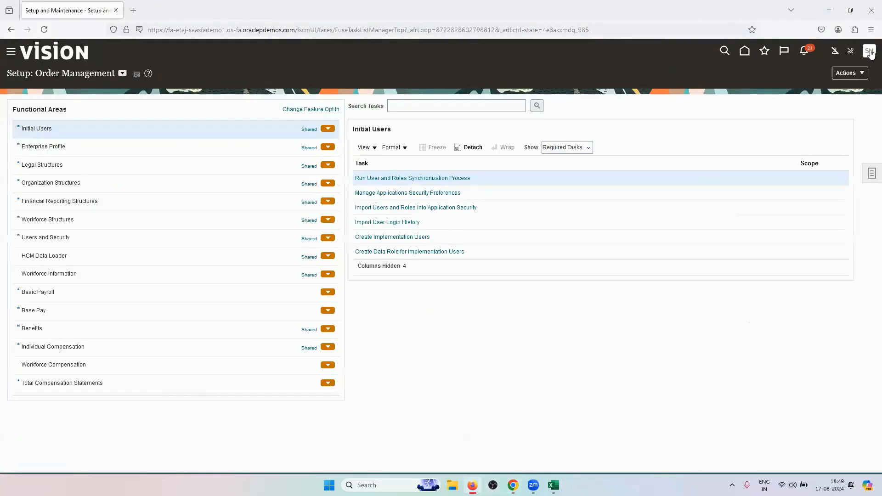
{"action": "left_click", "coordinate": [851, 74]}
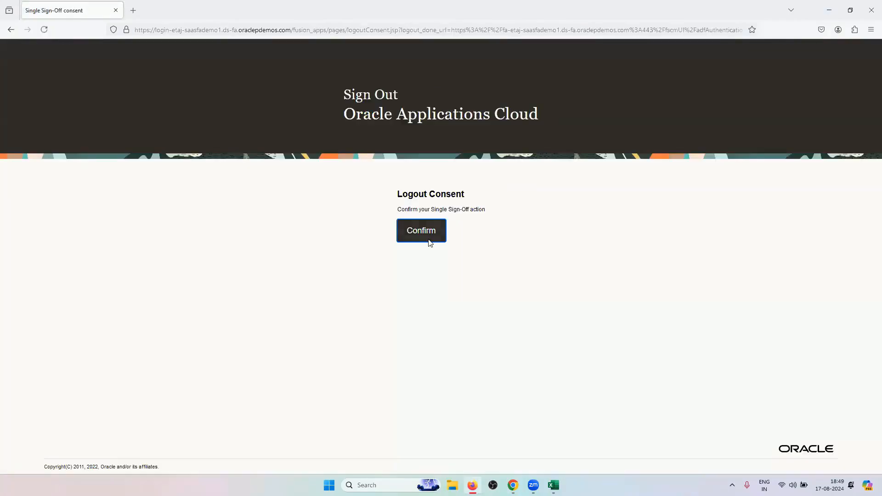
{"action": "left_click", "coordinate": [428, 239]}
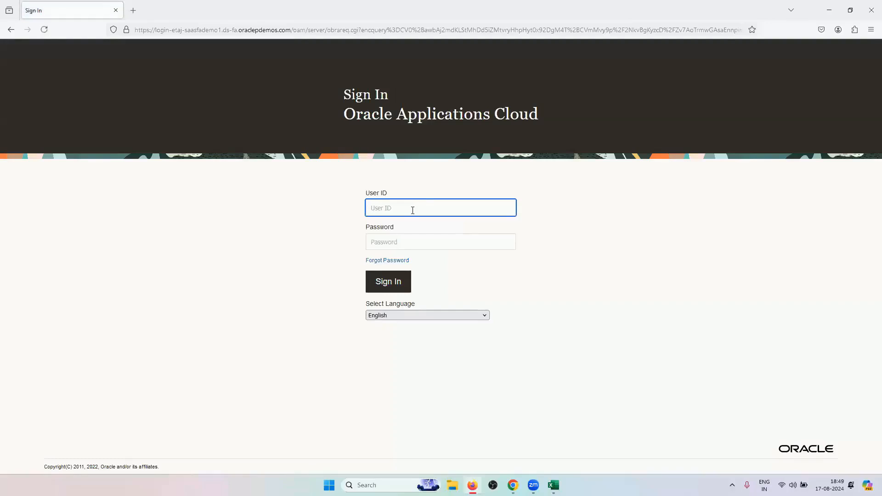
Sign in as the approver and approve order 98443's request from notifications
{"action": "left_click", "coordinate": [437, 243]}
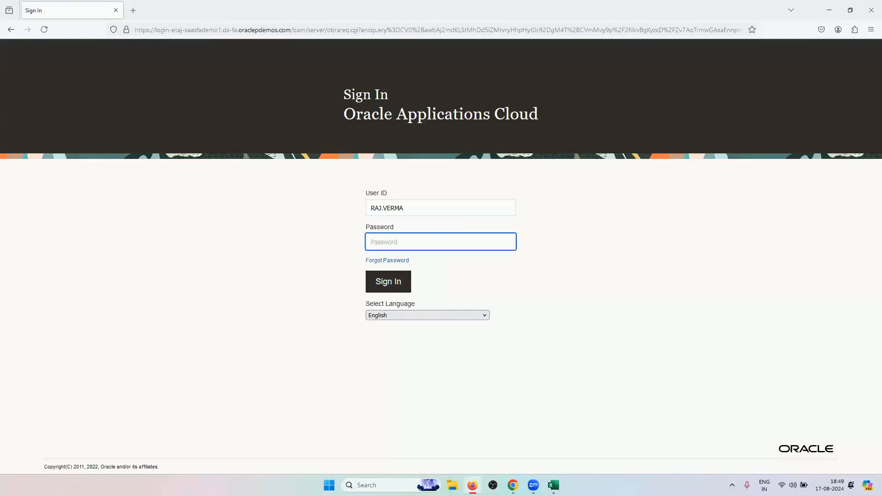
{"action": "type", "text": "*********"}
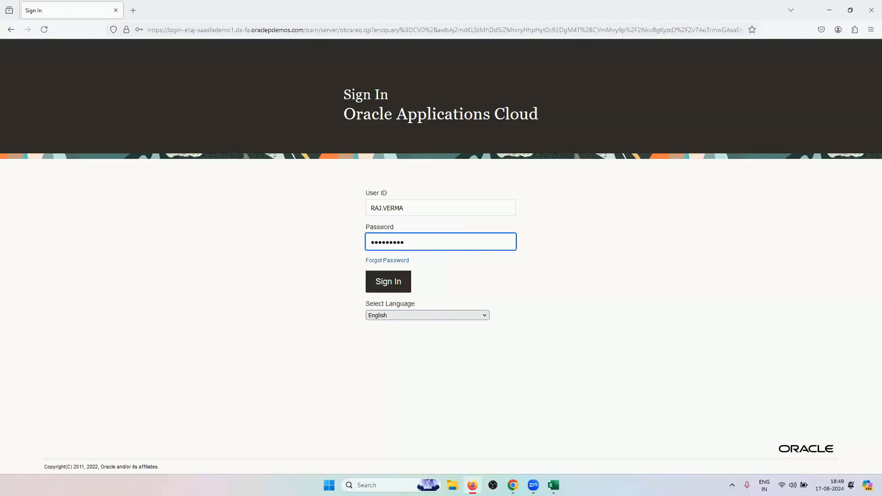
{"action": "key", "text": "Return"}
{"action": "left_click", "coordinate": [256, 142]}
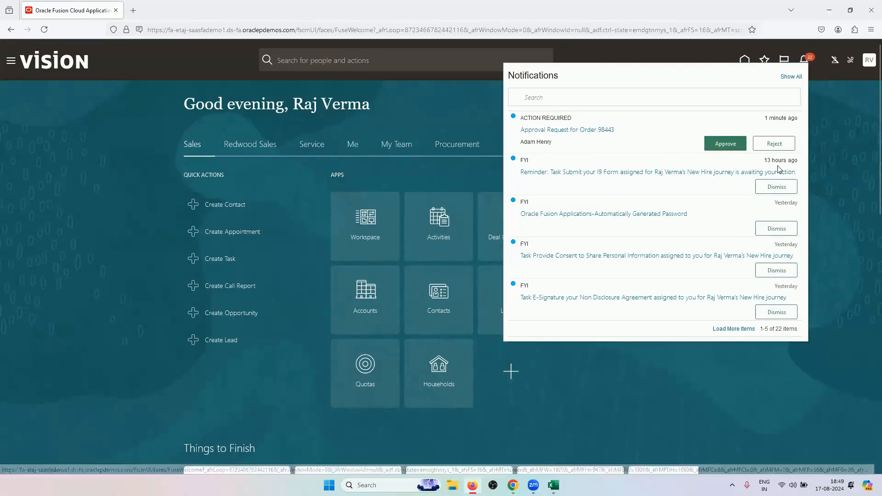
{"action": "left_click", "coordinate": [724, 146]}
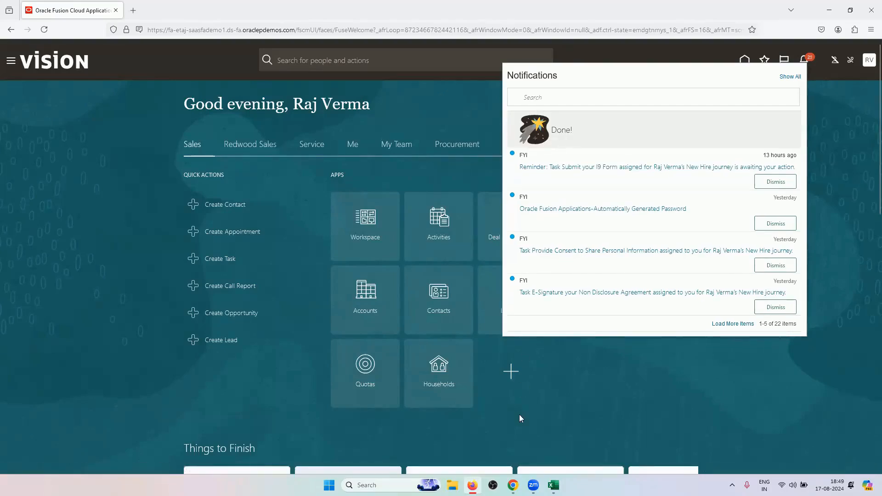
{"action": "left_click", "coordinate": [513, 485]}
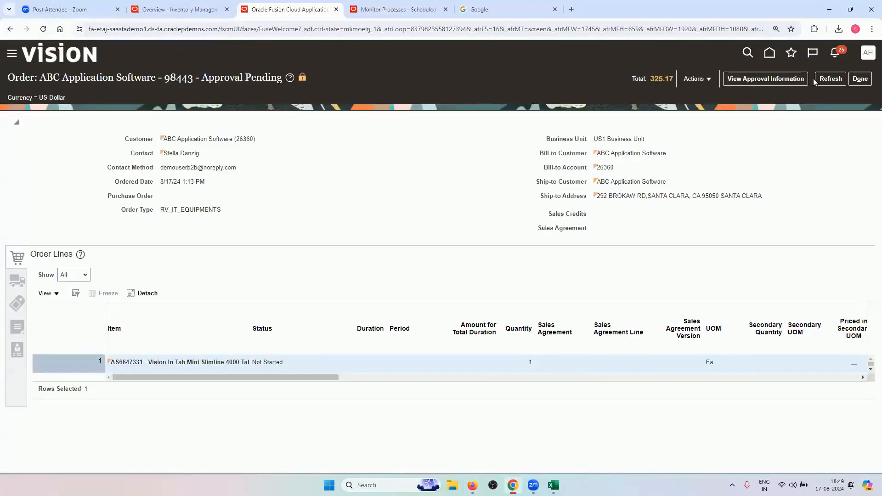
Refresh order 98443 to show Processing and check its orchestration tasks in the fulfillment view
{"action": "left_click", "coordinate": [830, 79]}
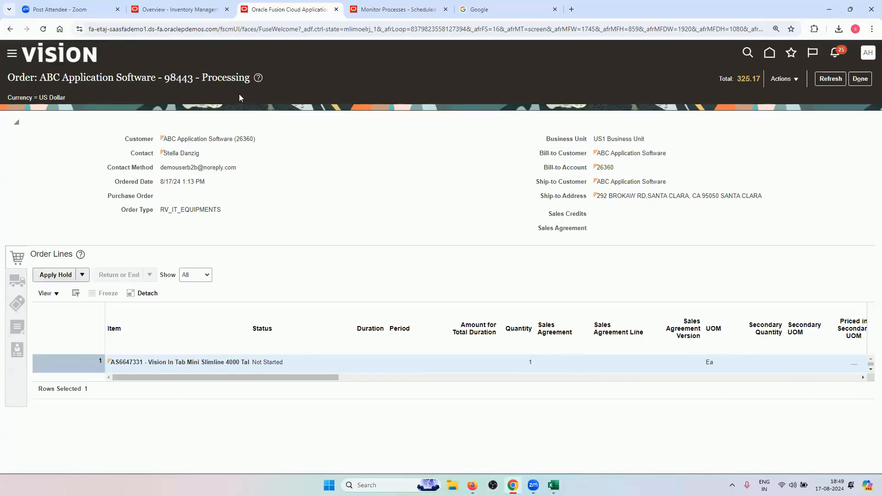
{"action": "left_click_drag", "start_coordinate": [202, 77], "coordinate": [250, 78]}
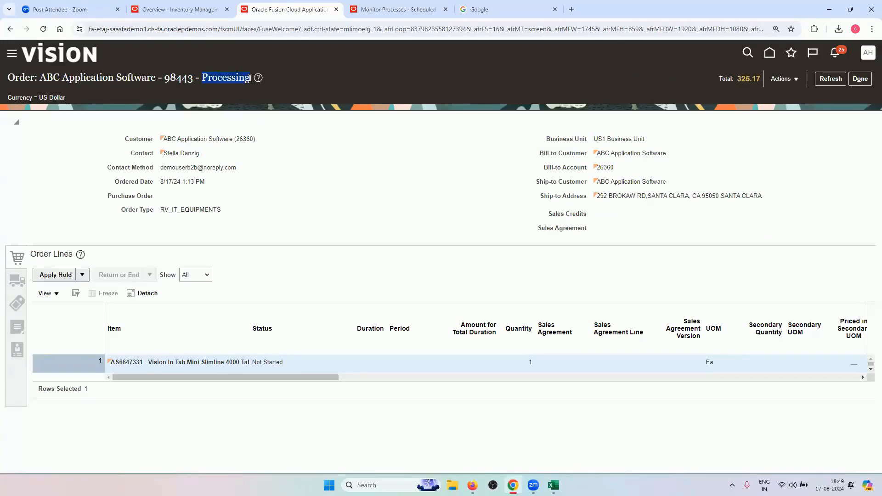
{"action": "left_click", "coordinate": [784, 79]}
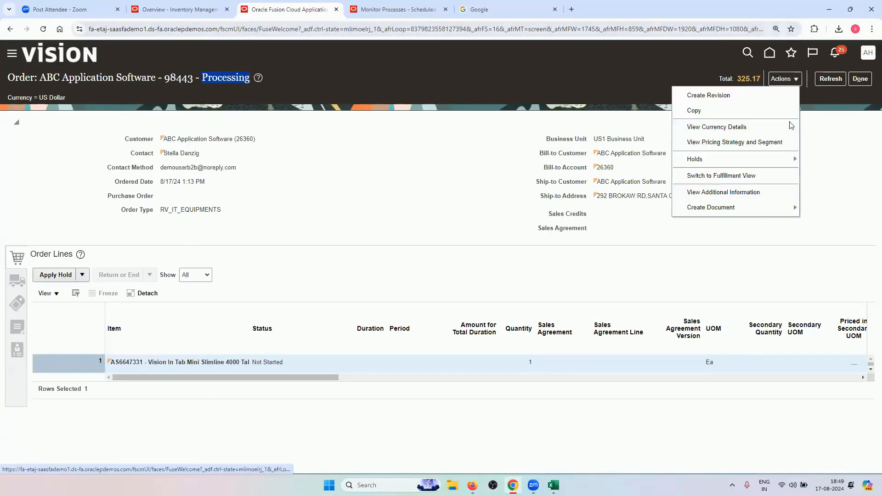
{"action": "left_click", "coordinate": [753, 174]}
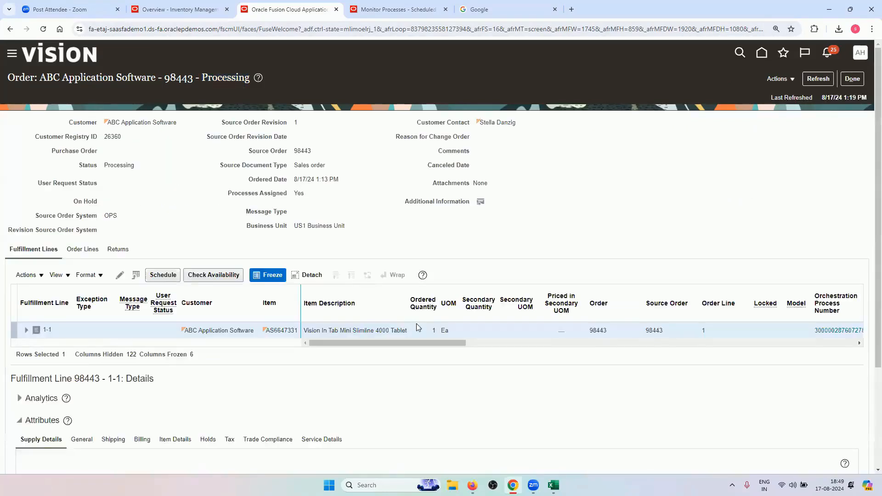
{"action": "scroll", "coordinate": [393, 349], "scroll_direction": "right", "scroll_amount": 3}
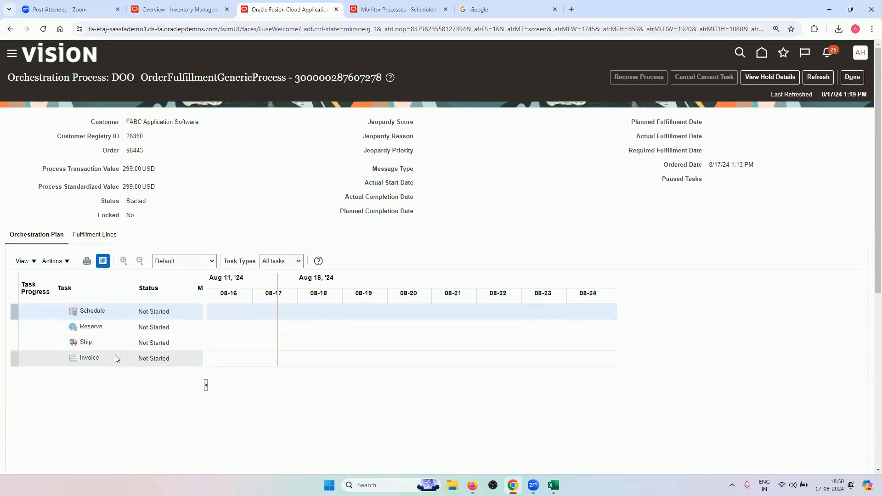
{"action": "left_click", "coordinate": [811, 76]}
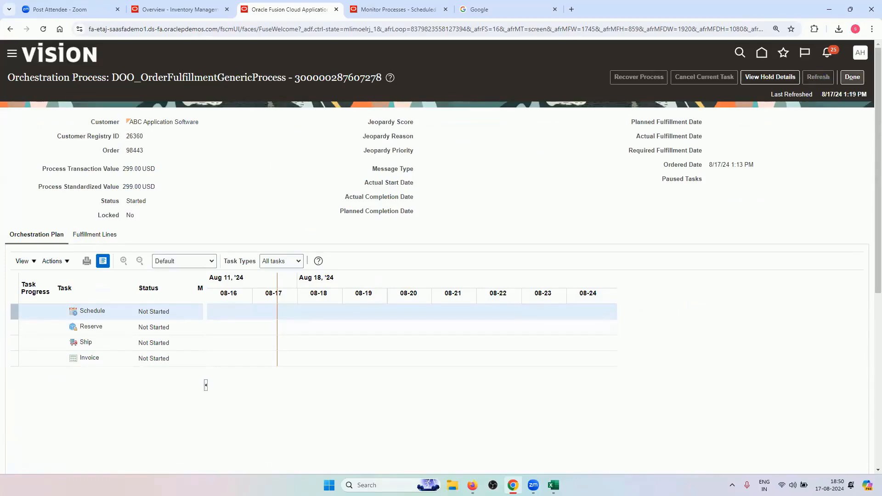
{"action": "key", "text": "alt+Tab"}
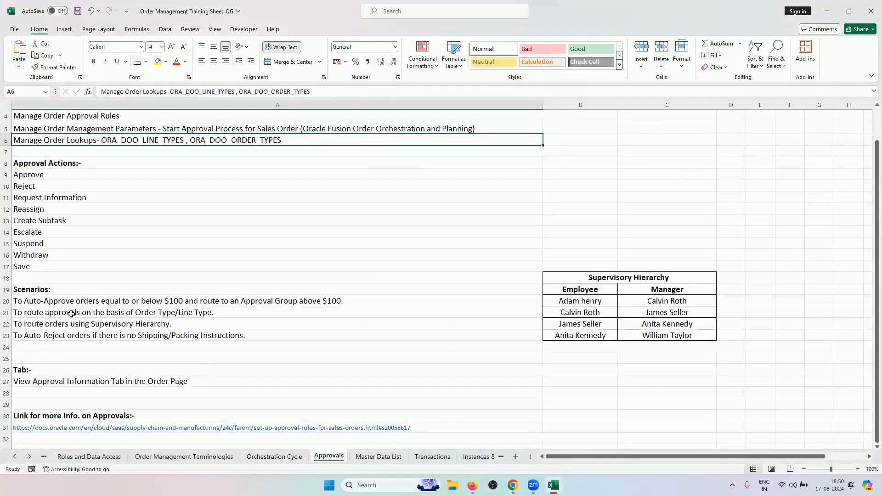
{"action": "left_click", "coordinate": [71, 313]}
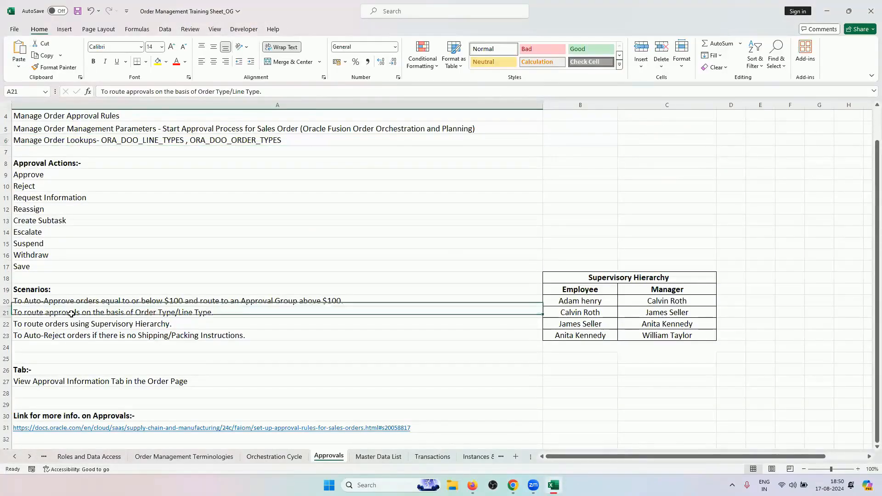
{"action": "left_click", "coordinate": [221, 325]}
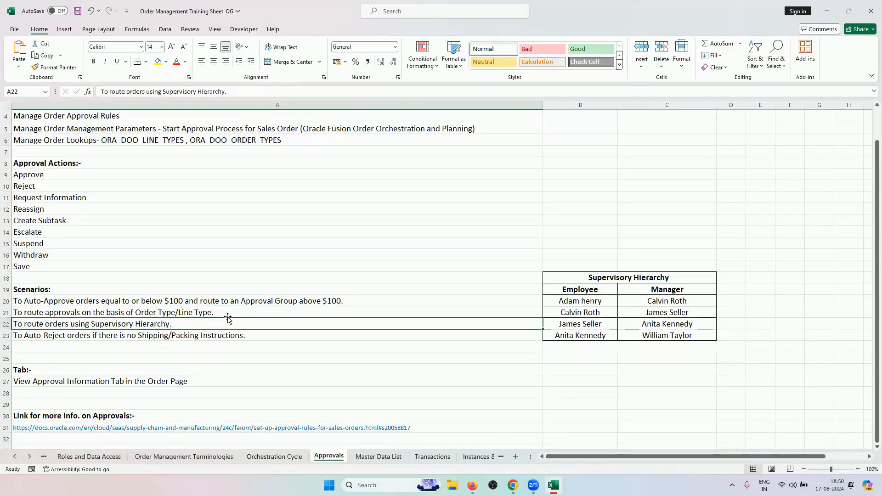
{"action": "left_click", "coordinate": [230, 314]}
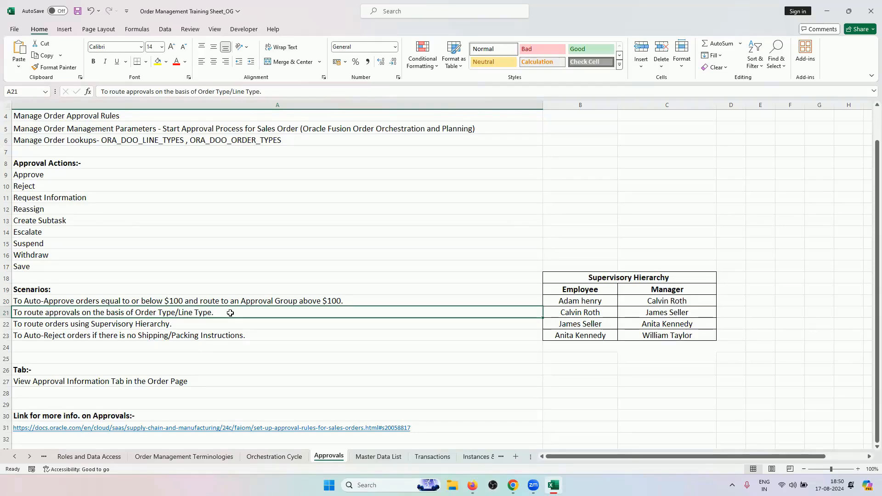
Close the orchestration process page and return from the fulfillment view to order 98443
{"action": "left_click", "coordinate": [513, 485]}
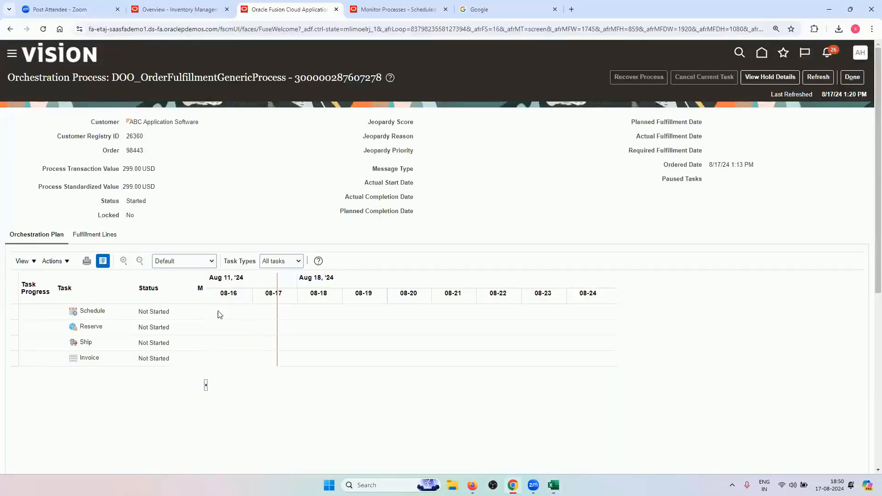
{"action": "left_click", "coordinate": [854, 78]}
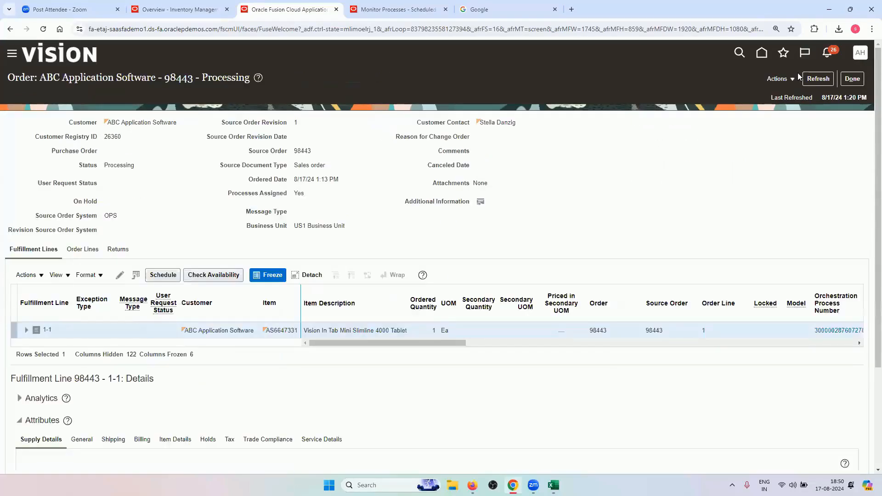
{"action": "left_click", "coordinate": [787, 84]}
{"action": "left_click", "coordinate": [731, 133]}
{"action": "left_click", "coordinate": [850, 80]}
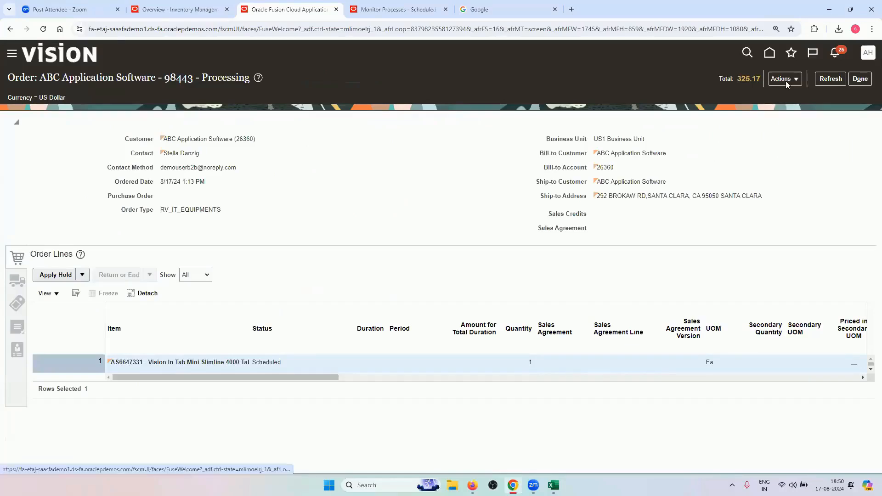
Reopen the fulfillment line's orchestration process to confirm Schedule and Reserve are complete, then close it
{"action": "left_click", "coordinate": [786, 81]}
{"action": "left_click", "coordinate": [713, 175]}
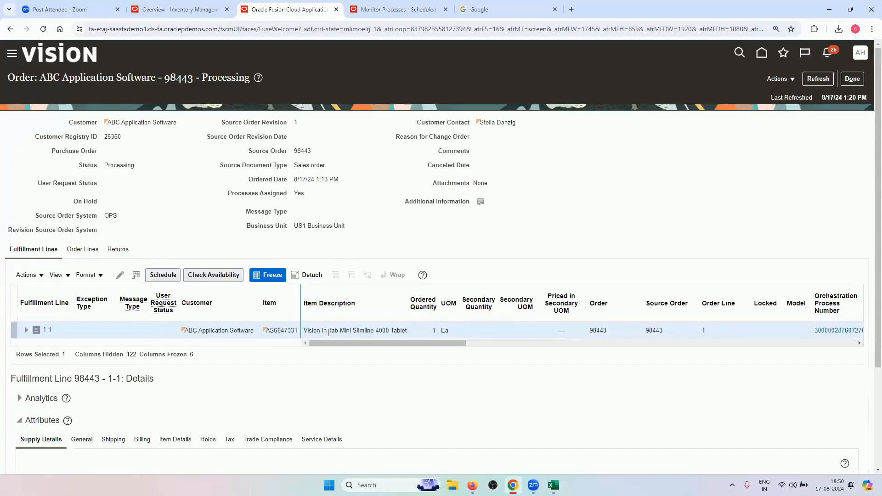
{"action": "left_click_drag", "start_coordinate": [403, 344], "coordinate": [427, 346]}
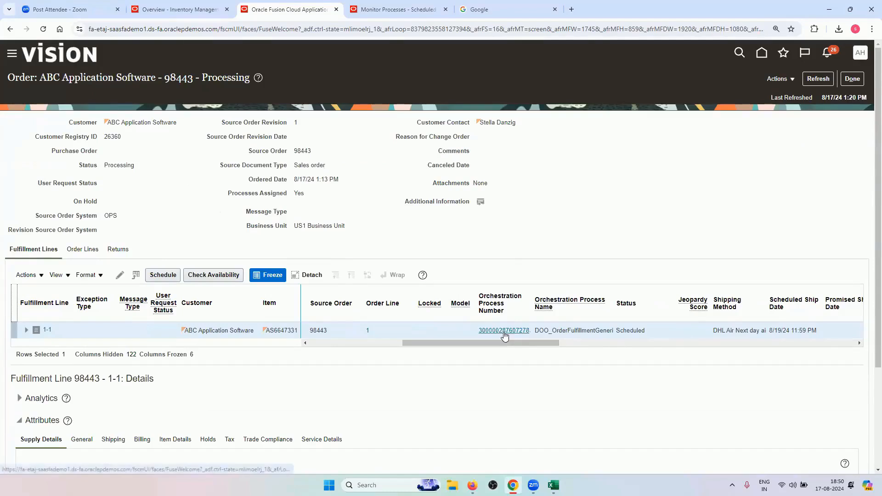
{"action": "left_click", "coordinate": [504, 332]}
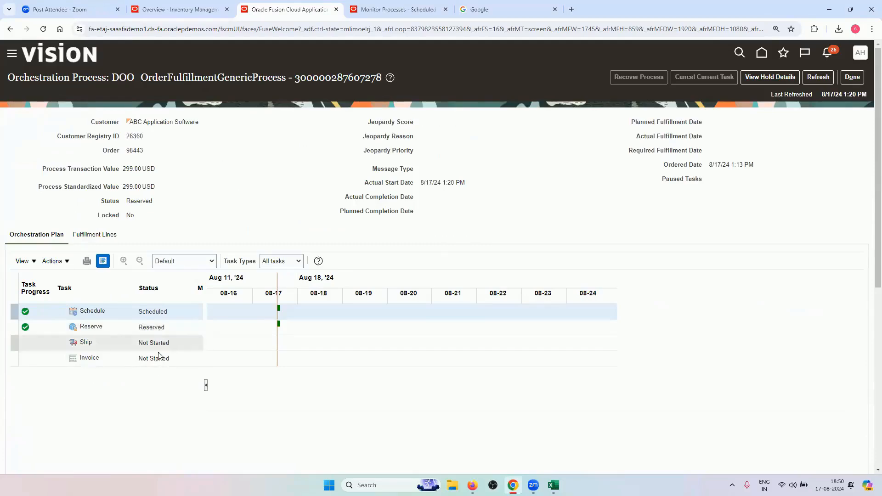
{"action": "left_click", "coordinate": [853, 78]}
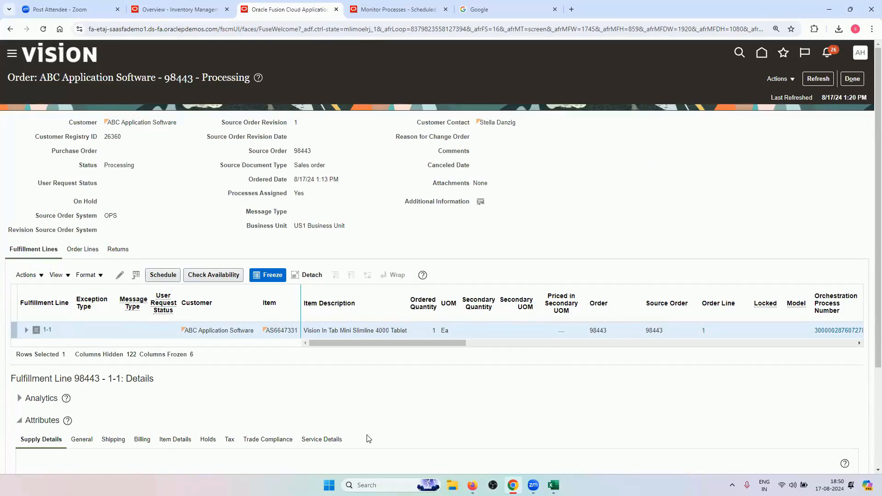
Bring the training workbook forward and show the Approvals sheet's Tasks list from cell A2
{"action": "key", "text": "alt+Tab"}
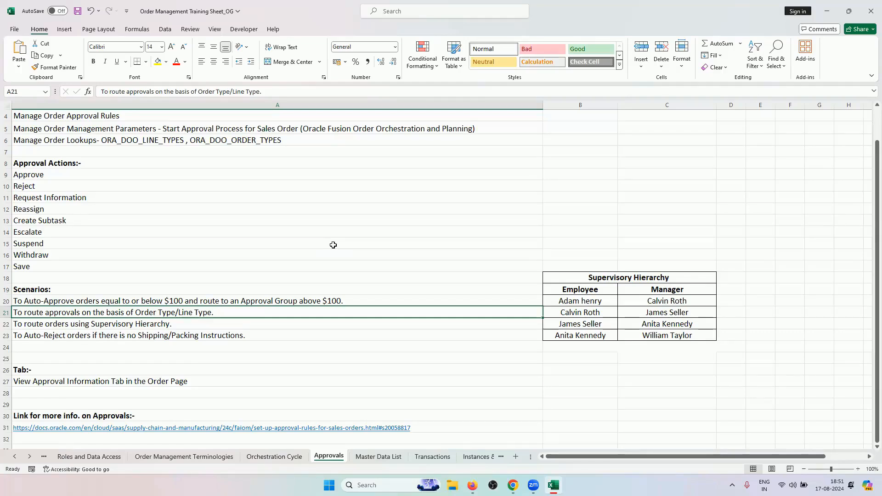
{"action": "scroll", "coordinate": [152, 191], "scroll_direction": "up", "scroll_amount": 1}
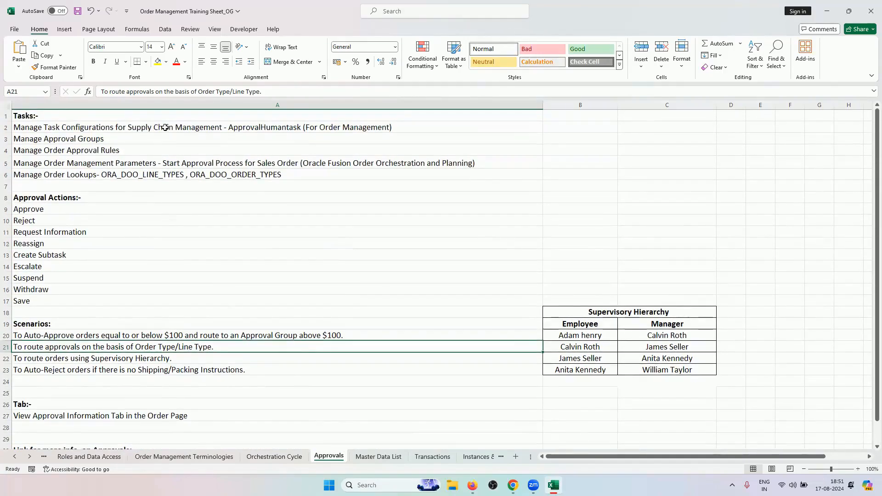
{"action": "left_click", "coordinate": [165, 127]}
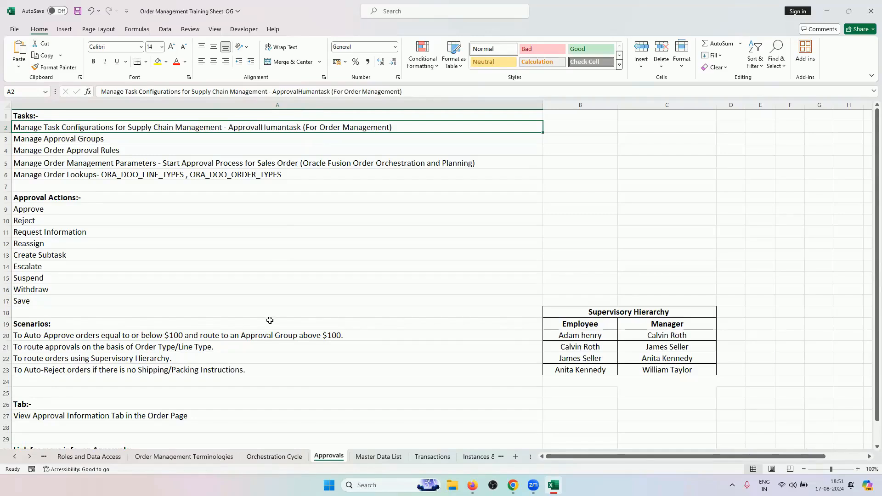
Review each employee–manager pair in the Supervisory Hierarchy table, cells B19:C23
{"action": "scroll", "coordinate": [270, 320], "scroll_direction": "down", "scroll_amount": 1}
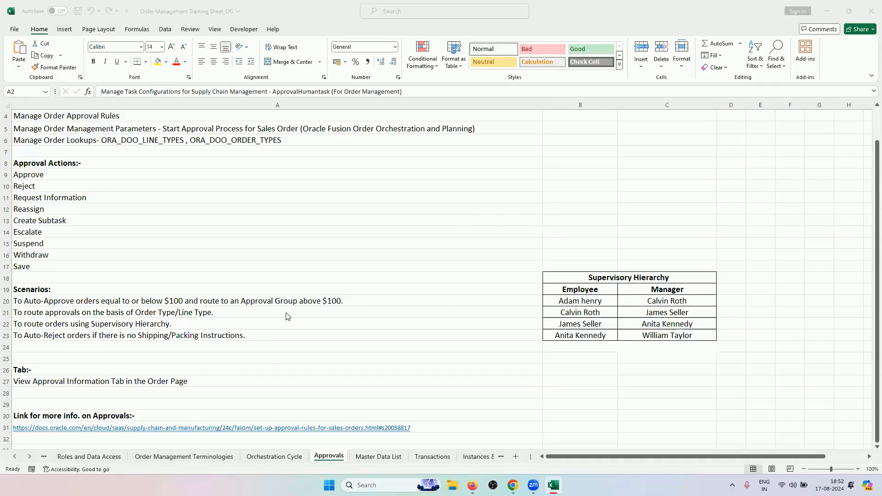
{"action": "left_click", "coordinate": [150, 323]}
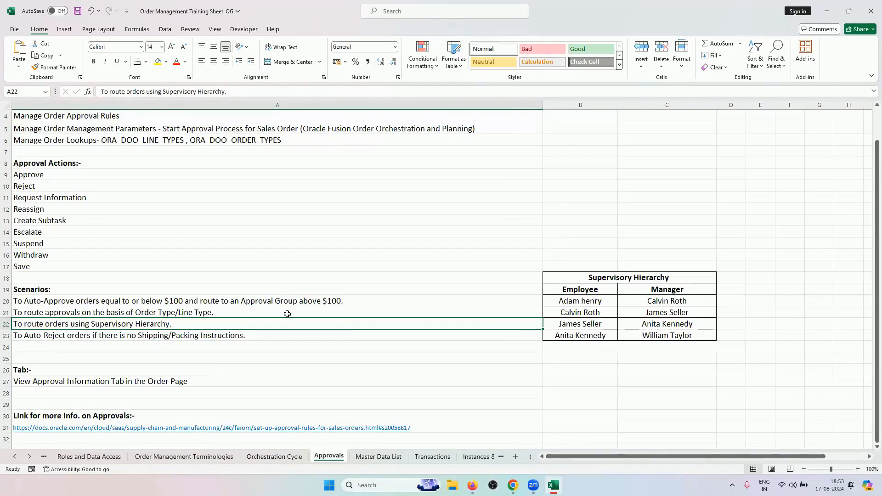
{"action": "left_click_drag", "start_coordinate": [576, 288], "coordinate": [661, 333]}
{"action": "left_click", "coordinate": [602, 301]}
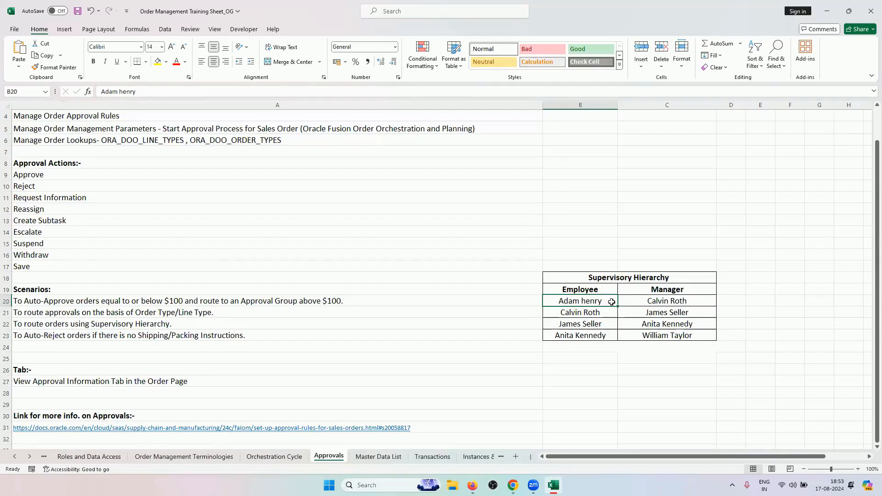
{"action": "left_click", "coordinate": [635, 301]}
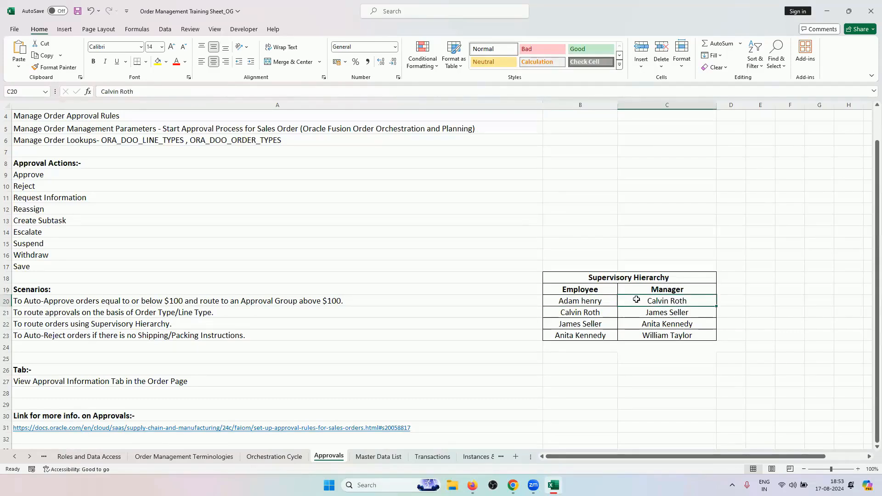
{"action": "left_click", "coordinate": [599, 313]}
{"action": "left_click", "coordinate": [660, 314]}
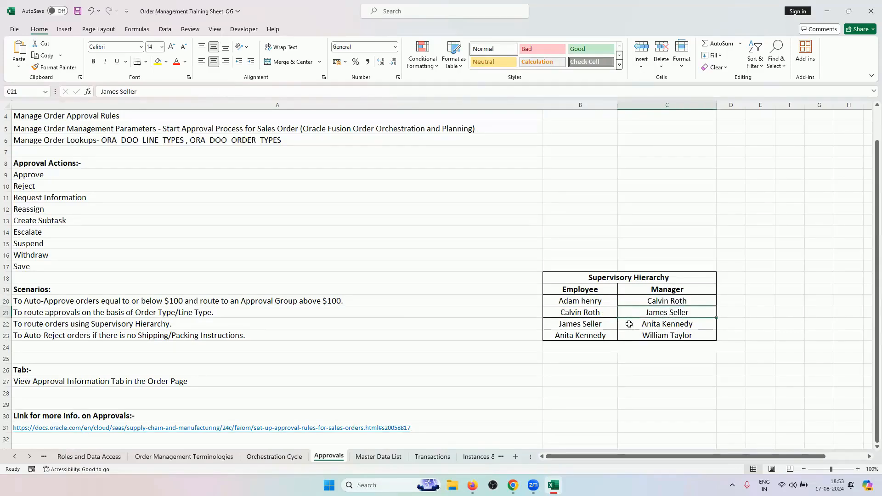
{"action": "left_click", "coordinate": [647, 326]}
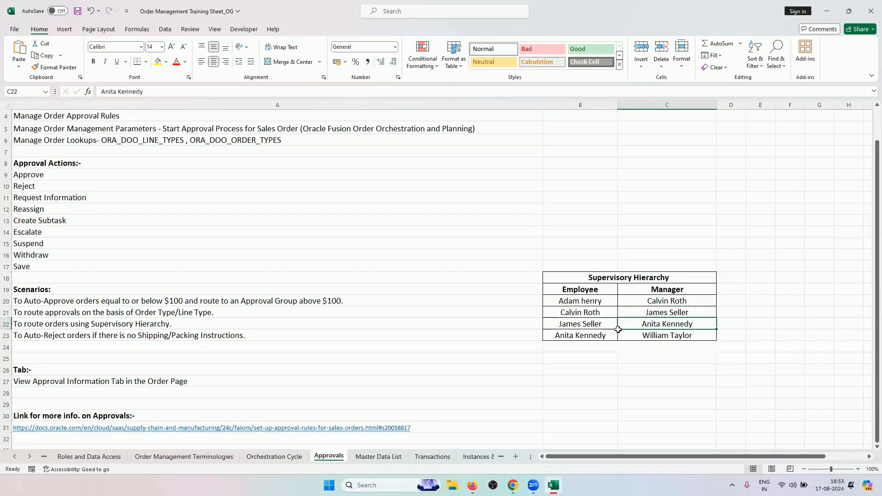
{"action": "left_click", "coordinate": [633, 335]}
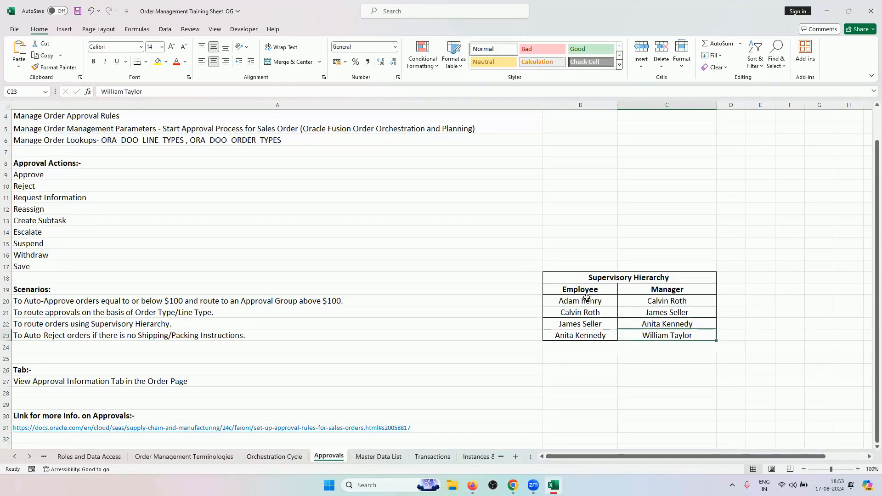
{"action": "left_click_drag", "start_coordinate": [583, 289], "coordinate": [656, 336]}
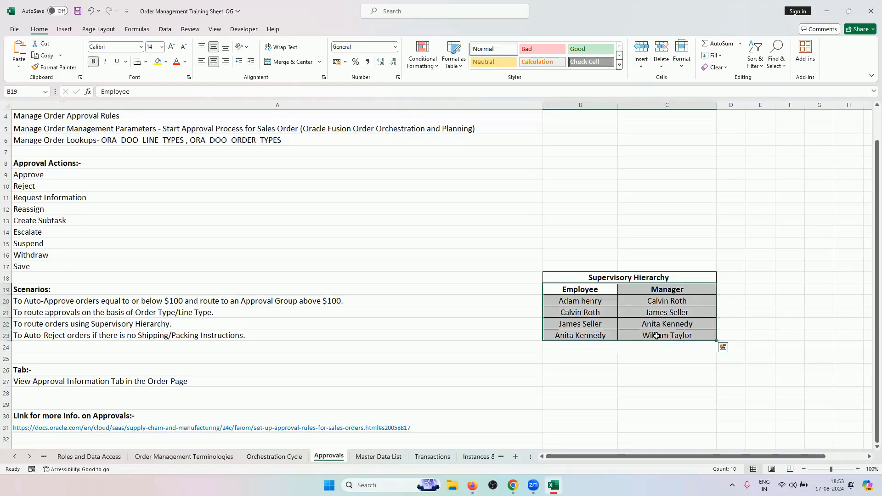
{"action": "left_click", "coordinate": [513, 485]}
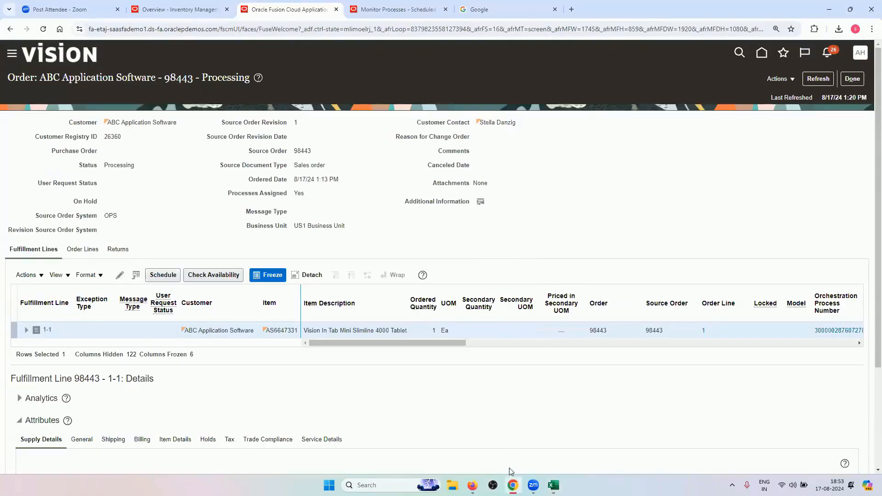
Sign out of the current Oracle user from the avatar menu
{"action": "left_click", "coordinate": [473, 486]}
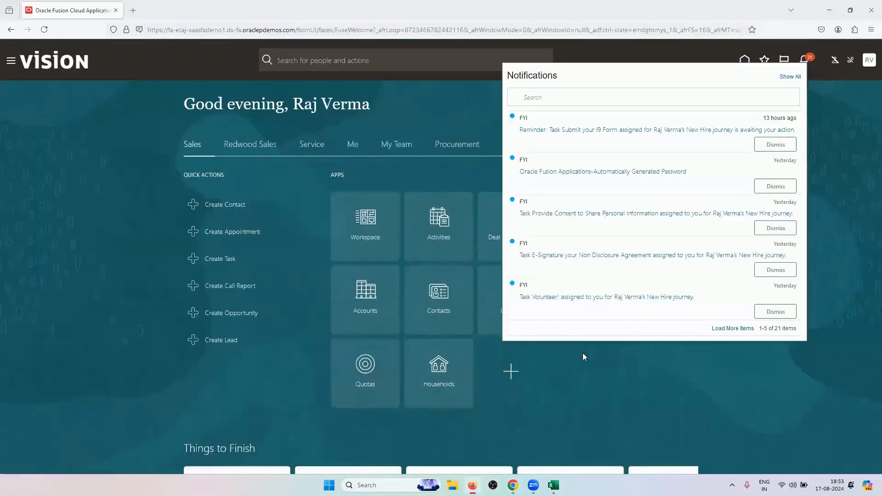
{"action": "left_click", "coordinate": [868, 60]}
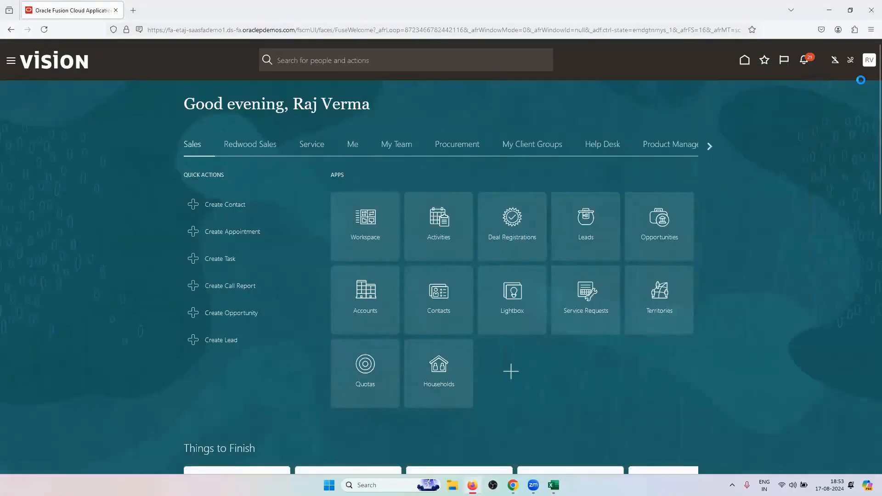
{"action": "left_click", "coordinate": [847, 81]}
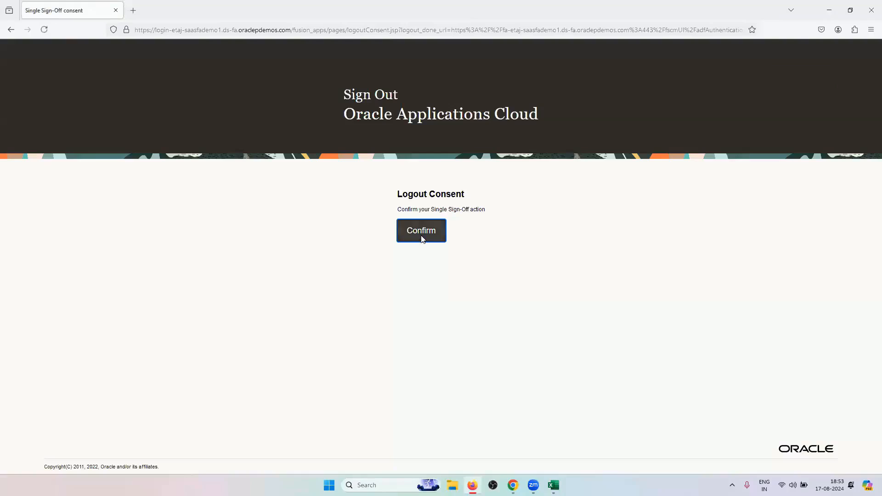
{"action": "left_click", "coordinate": [422, 238]}
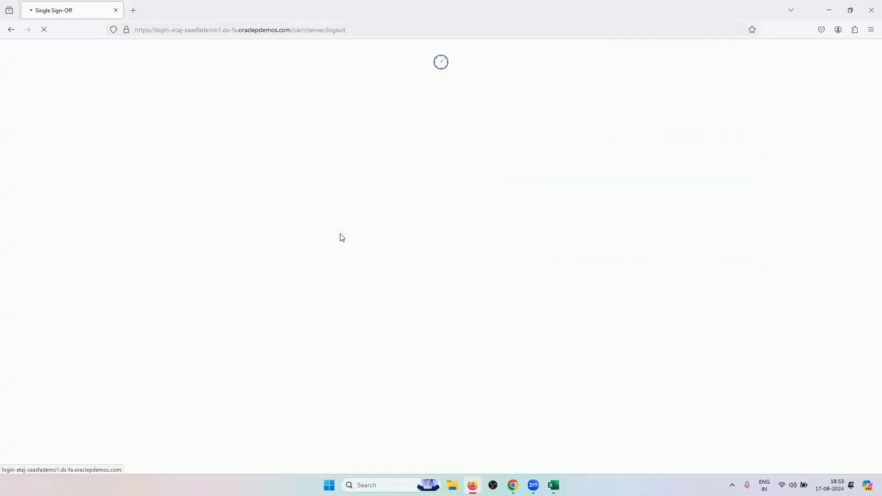
Sign in as the SCM setup user and decline saving the password
{"action": "type", "text": "scm.user50"}
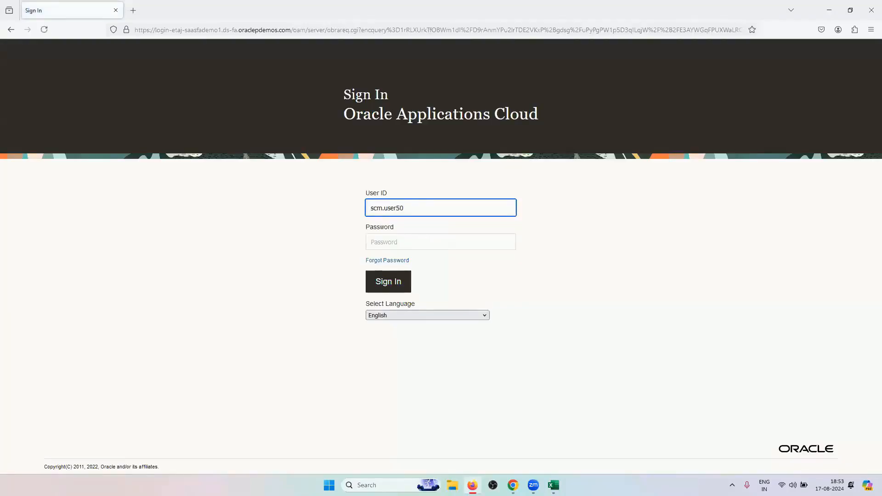
{"action": "left_click", "coordinate": [427, 248]}
{"action": "type", "text": "•"}
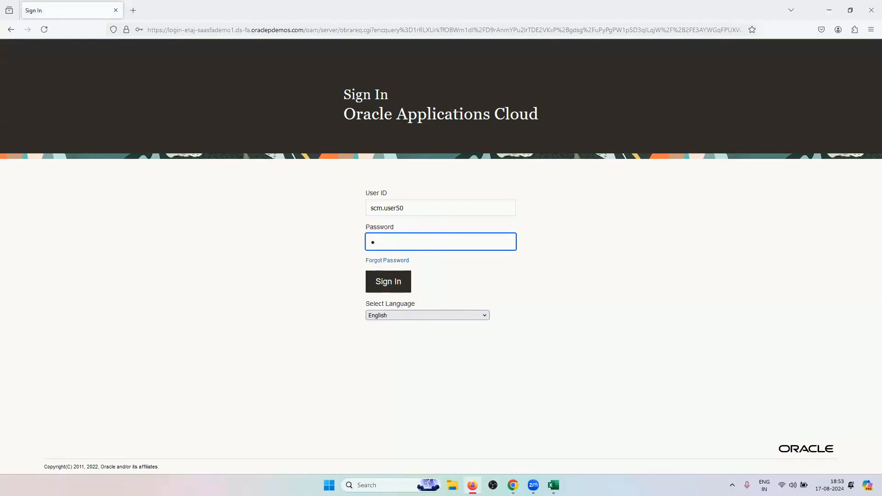
{"action": "key", "text": "Return"}
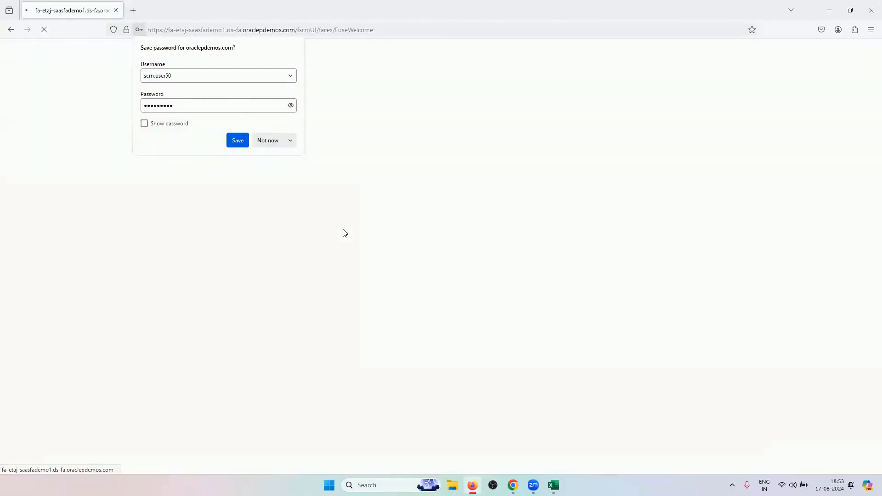
{"action": "left_click", "coordinate": [267, 142]}
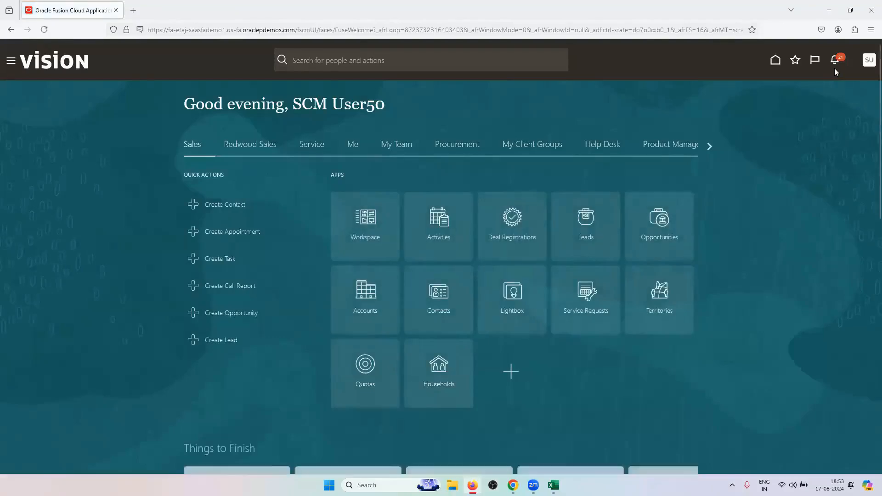
Open Manage Users under Setup and Maintenance > Users and Security
{"action": "left_click", "coordinate": [868, 63]}
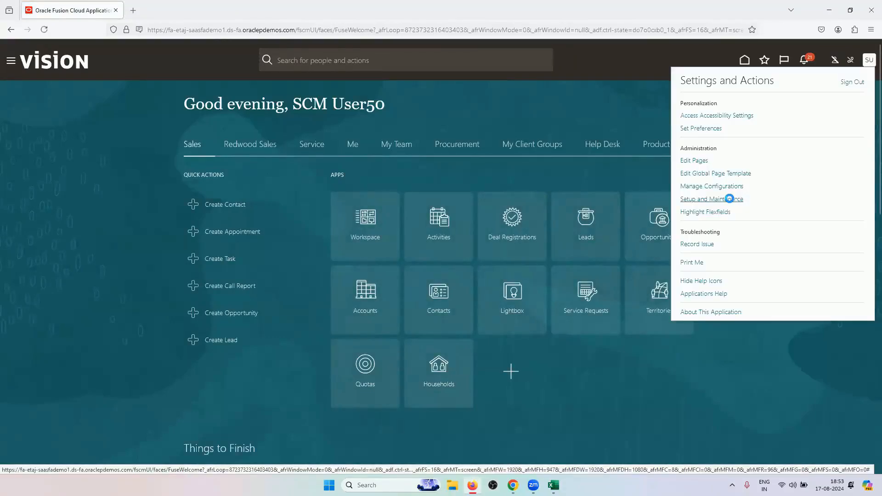
{"action": "left_click", "coordinate": [729, 198]}
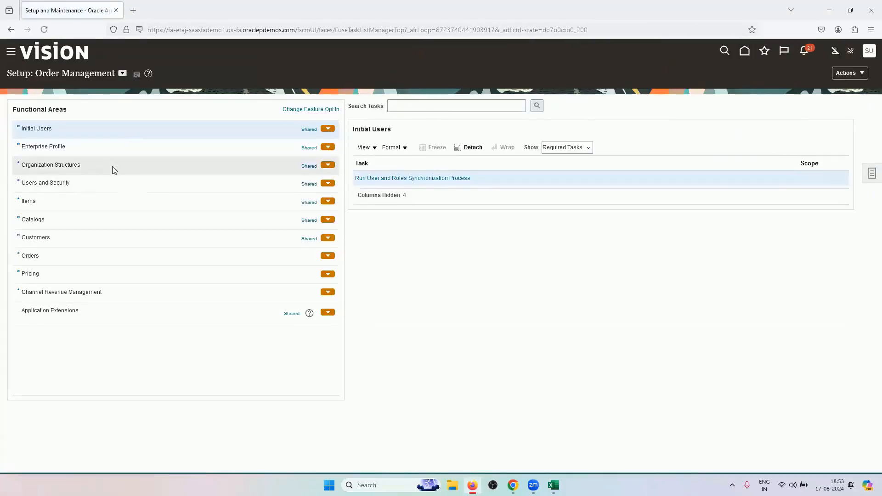
{"action": "left_click", "coordinate": [155, 186]}
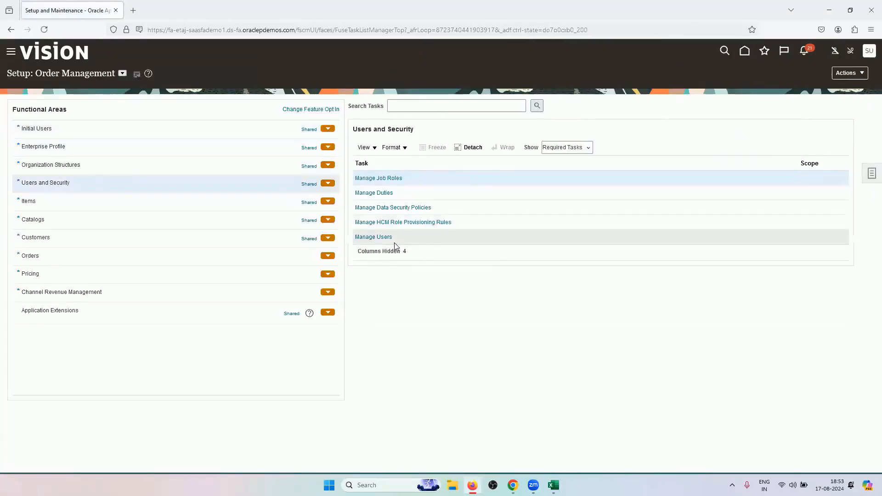
{"action": "left_click", "coordinate": [377, 237]}
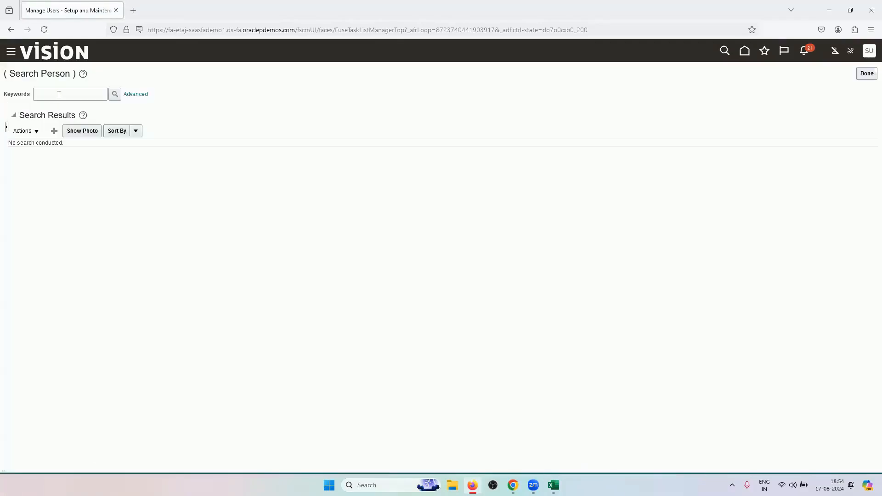
Search the first hierarchy employee, review their Manager field, and close the record unsaved
{"action": "left_click", "coordinate": [59, 94]}
{"action": "key", "text": "Return"}
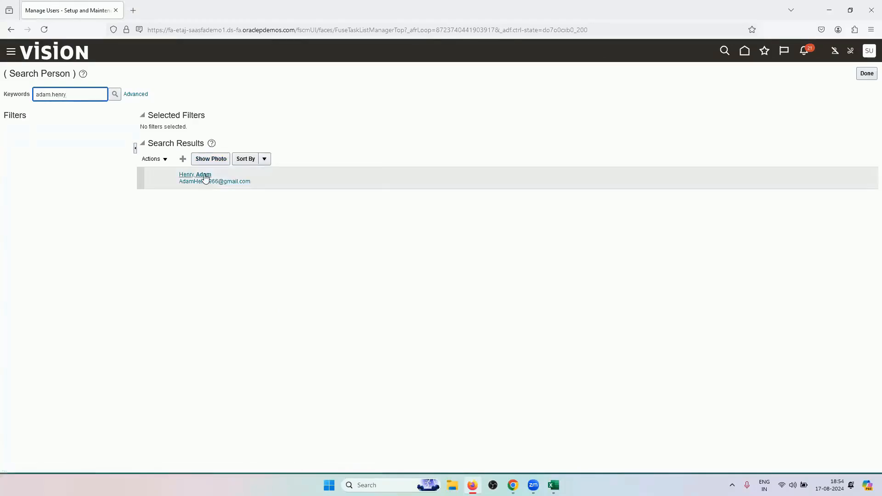
{"action": "left_click", "coordinate": [204, 175]}
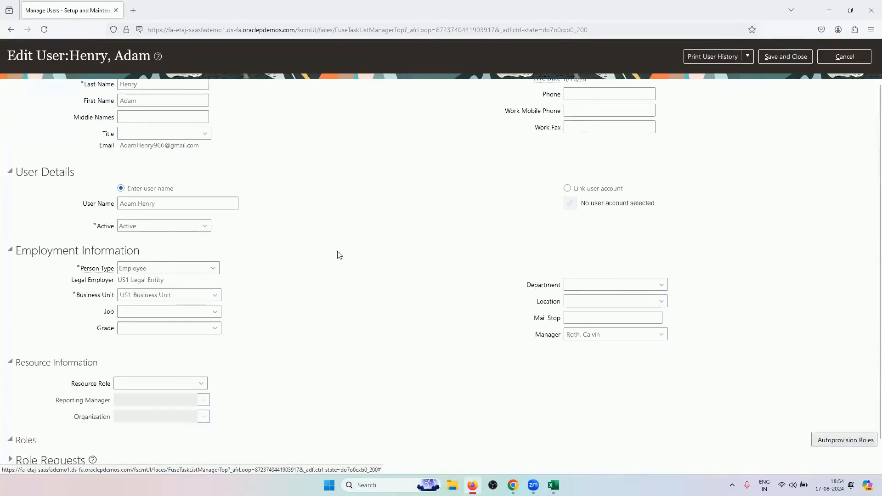
{"action": "scroll", "coordinate": [339, 255], "scroll_direction": "down", "scroll_amount": 1}
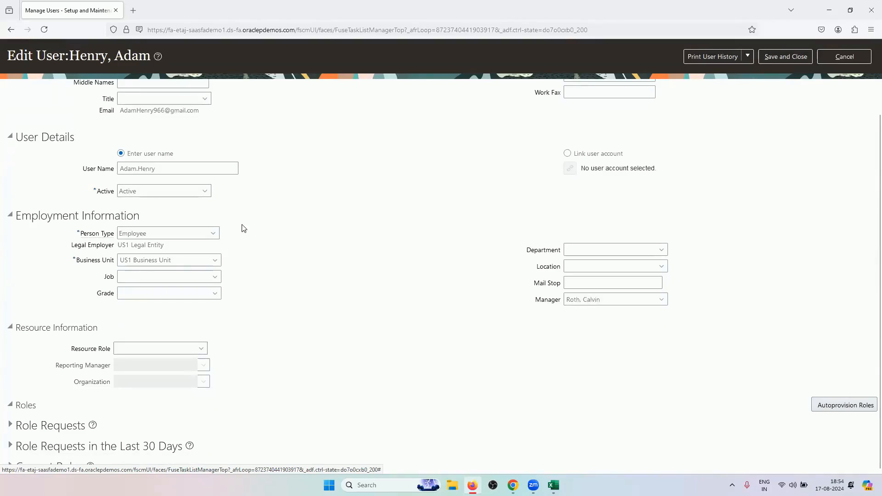
{"action": "scroll", "coordinate": [243, 228], "scroll_direction": "up", "scroll_amount": 2}
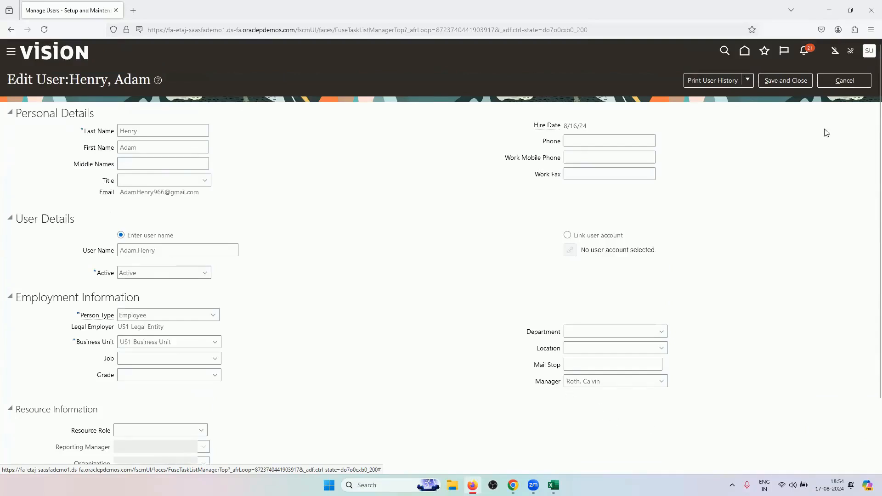
{"action": "left_click", "coordinate": [844, 80]}
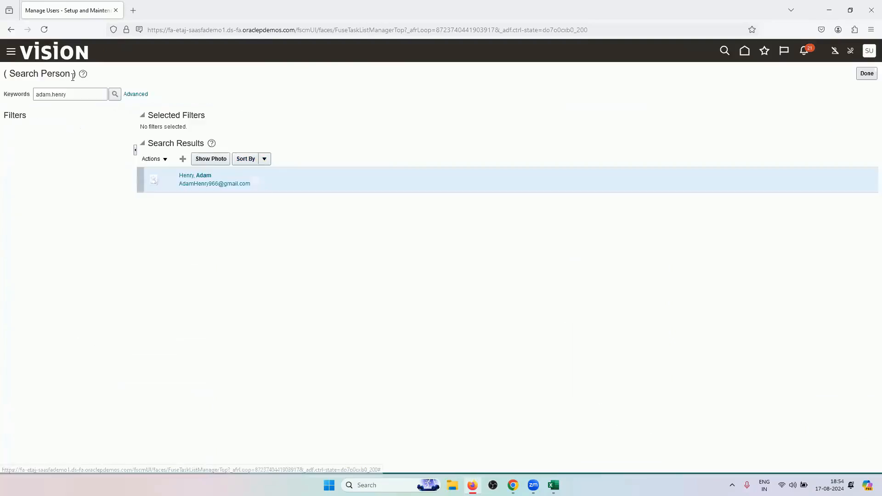
Search by a new keyword, open the next person's user record, cross-check the workbook, and cancel
{"action": "double_click", "coordinate": [78, 91]}
{"action": "left_click", "coordinate": [78, 91]}
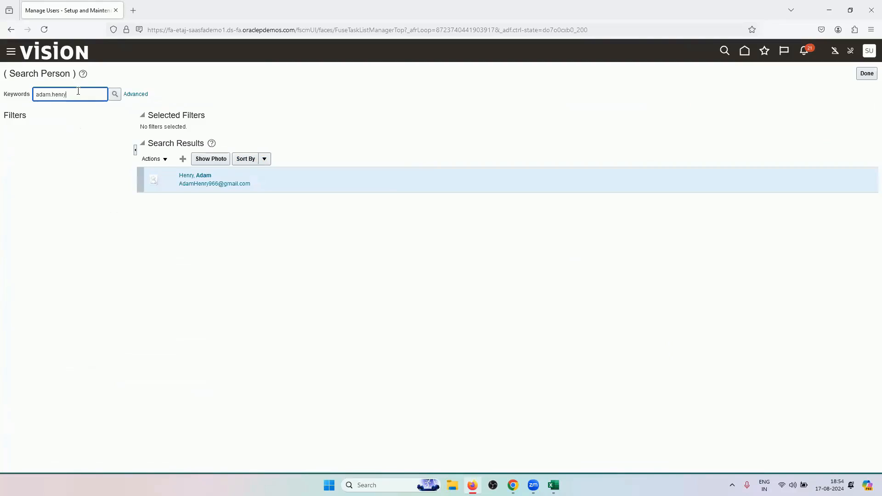
{"action": "key", "text": "ctrl+a"}
{"action": "type", "text": "c"}
{"action": "left_click", "coordinate": [201, 176]}
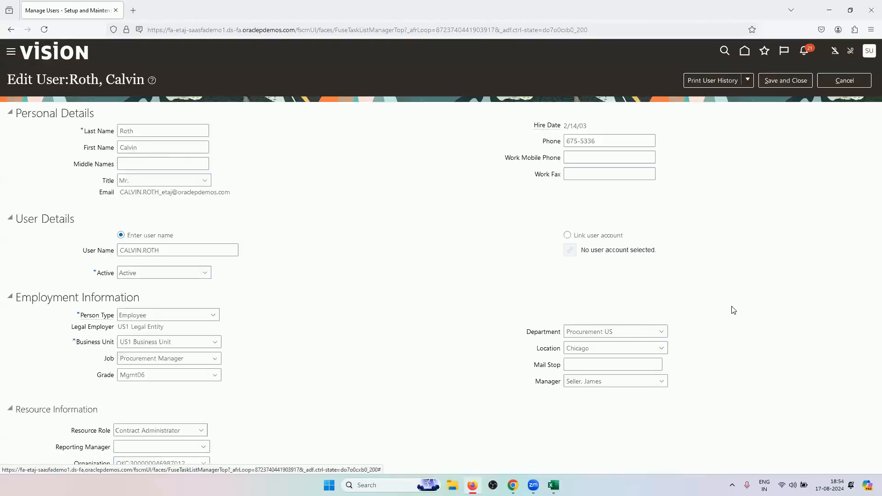
{"action": "scroll", "coordinate": [604, 338], "scroll_direction": "down", "scroll_amount": 1}
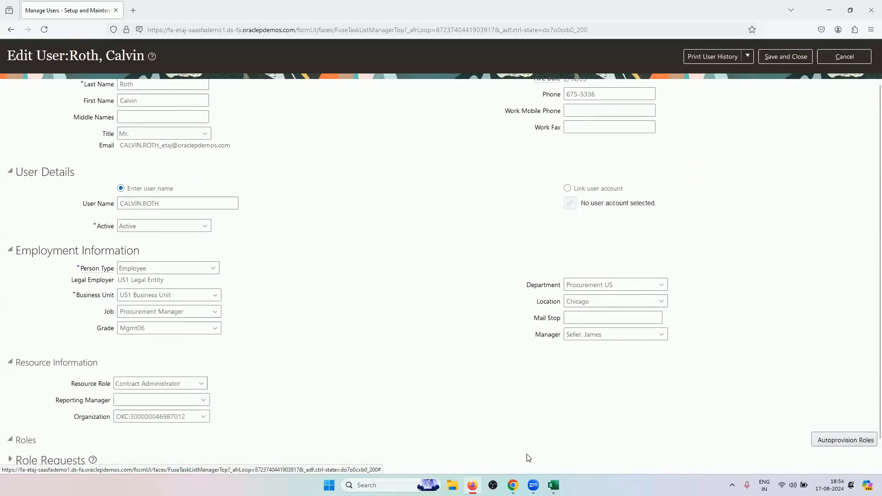
{"action": "left_click", "coordinate": [554, 485]}
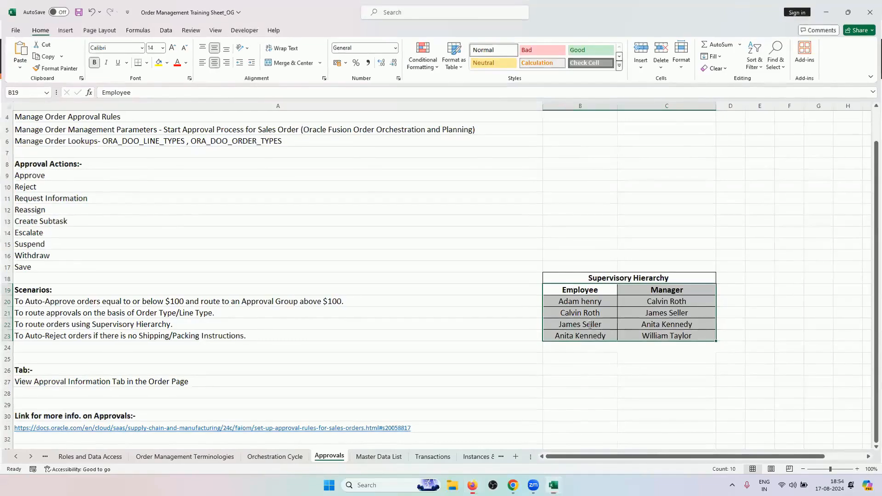
{"action": "key", "text": "alt+Tab"}
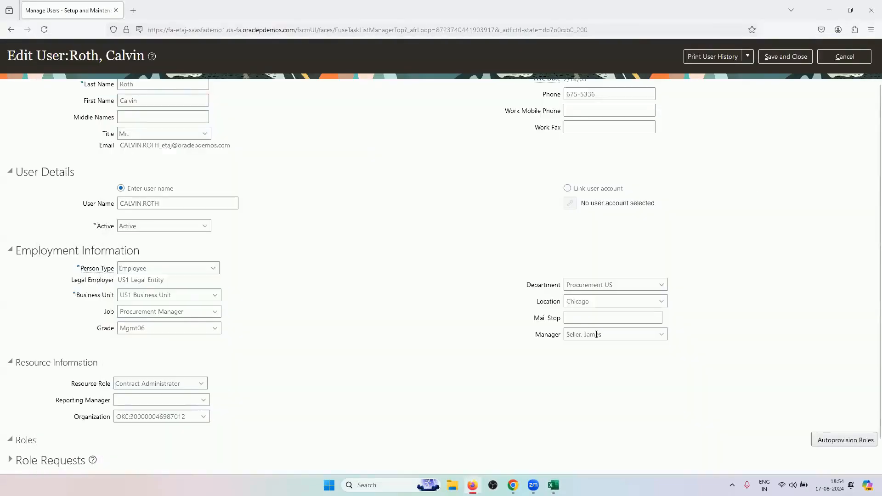
{"action": "scroll", "coordinate": [725, 336], "scroll_direction": "up", "scroll_amount": 2}
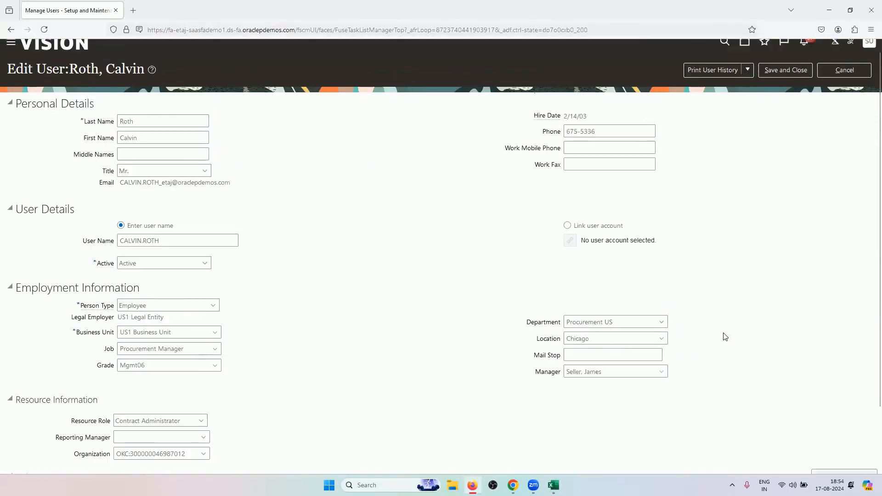
{"action": "left_click", "coordinate": [845, 80]}
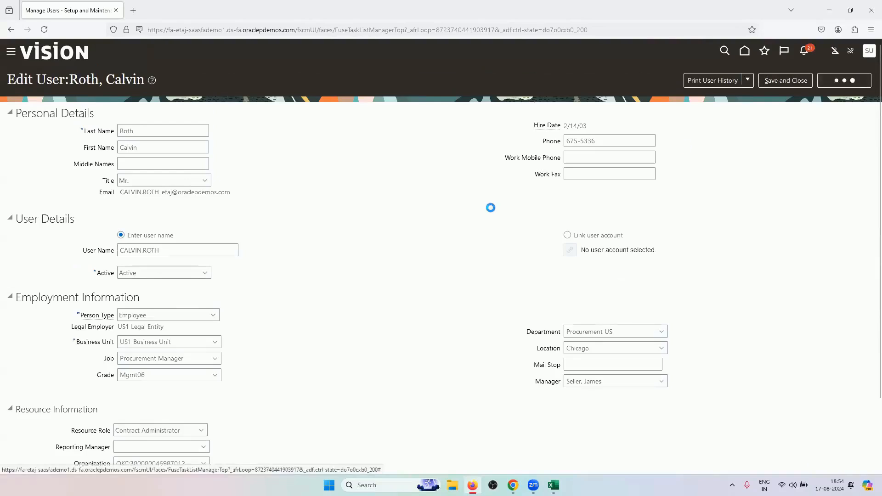
Search the manager's user name and open the Vice President of Finance's user record
{"action": "left_click", "coordinate": [70, 95]}
{"action": "key", "text": "ctrl+shift+Left"}
{"action": "key", "text": "ctrl+shift+Left"}
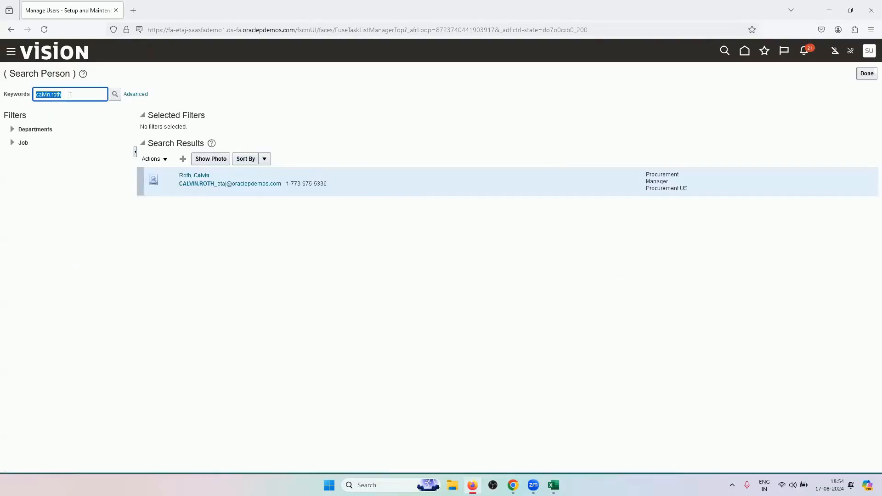
{"action": "key", "text": "BackSpace"}
{"action": "key", "text": "Return"}
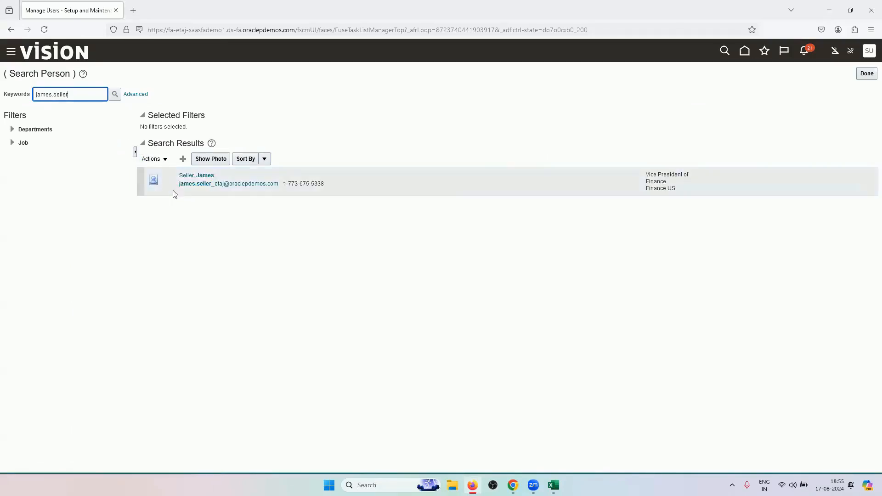
{"action": "left_click", "coordinate": [196, 175]}
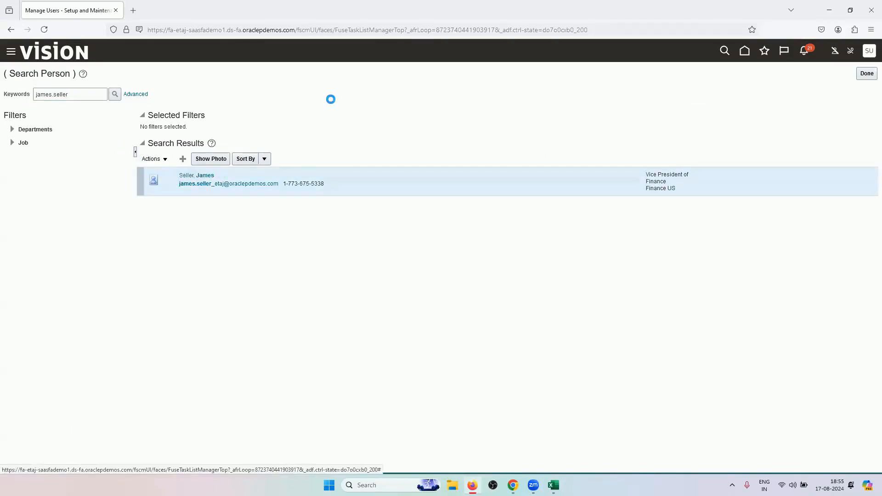
{"action": "scroll", "coordinate": [601, 344], "scroll_direction": "down", "scroll_amount": 2}
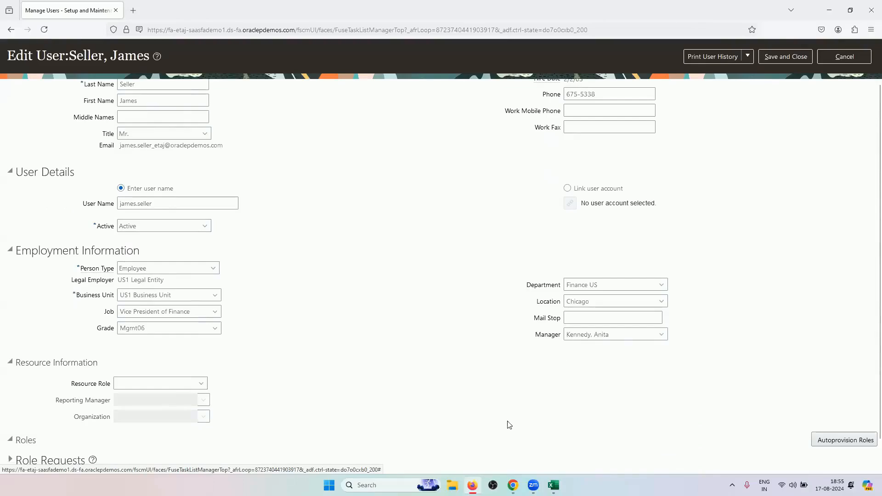
Confirm the manager in cell C22 of the maximised workbook, then cancel the manager's user edit
{"action": "left_click", "coordinate": [554, 485]}
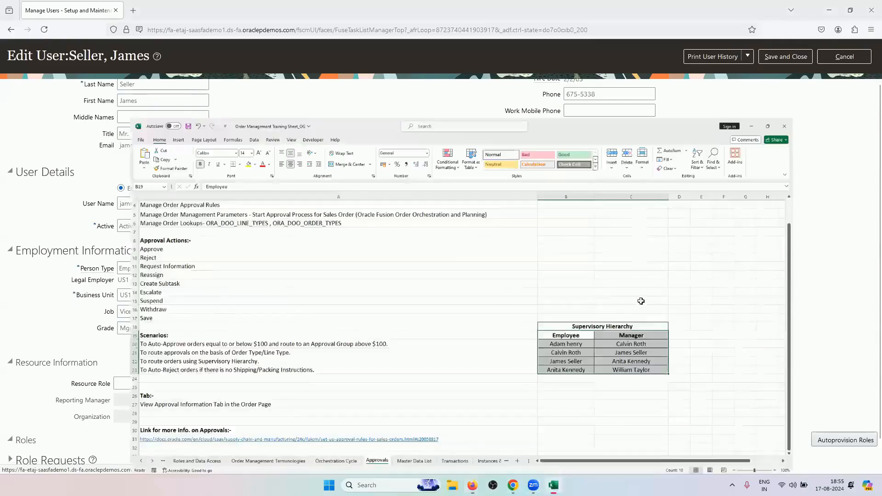
{"action": "key", "text": "super+Up"}
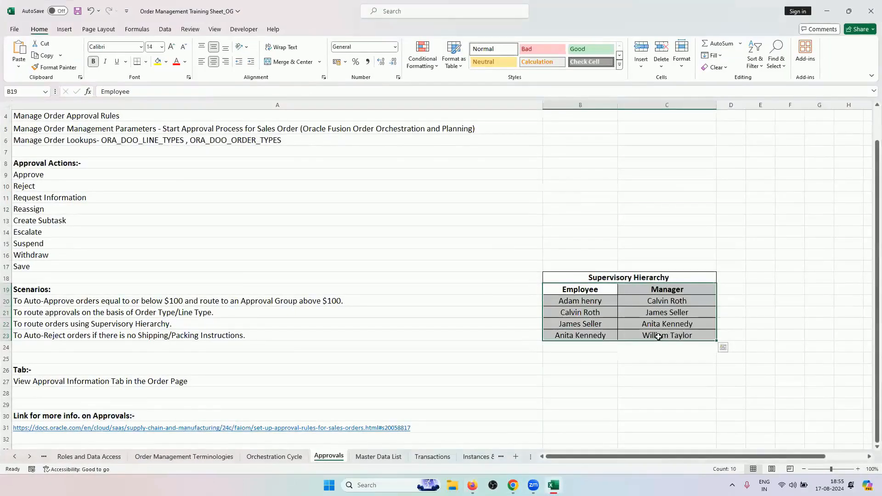
{"action": "left_click", "coordinate": [664, 326]}
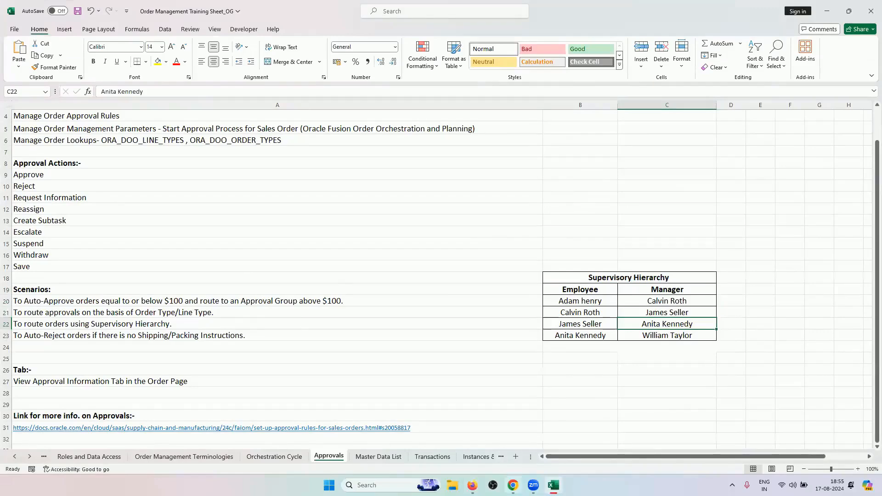
{"action": "left_click", "coordinate": [512, 486]}
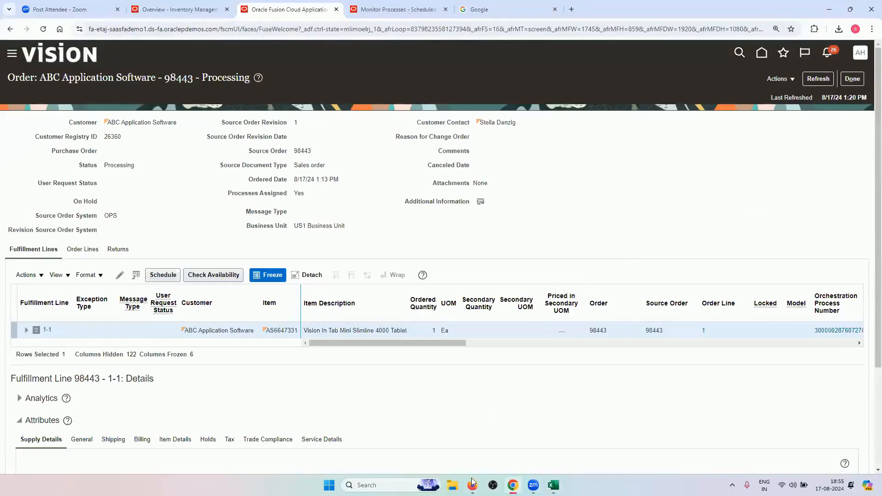
{"action": "left_click", "coordinate": [473, 485]}
{"action": "left_click", "coordinate": [831, 61]}
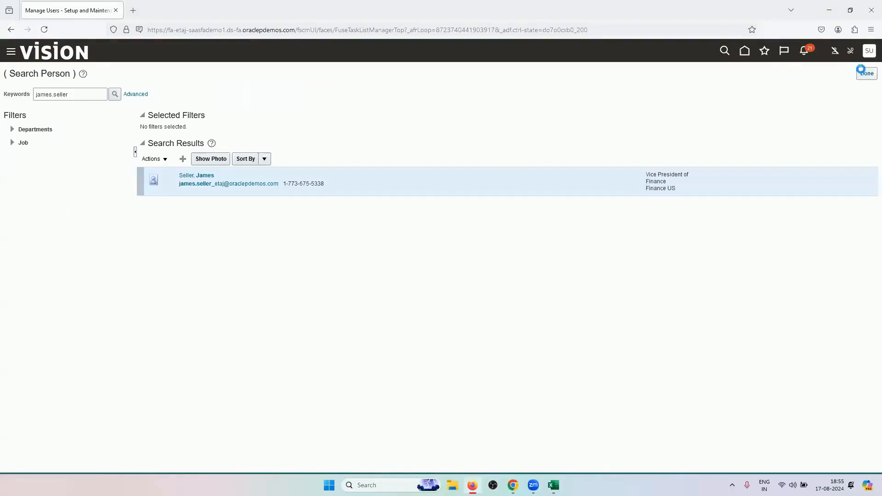
Search the Orders functional area tasks for 'approval' and pick Manage Order Approval Rules
{"action": "left_click", "coordinate": [857, 79]}
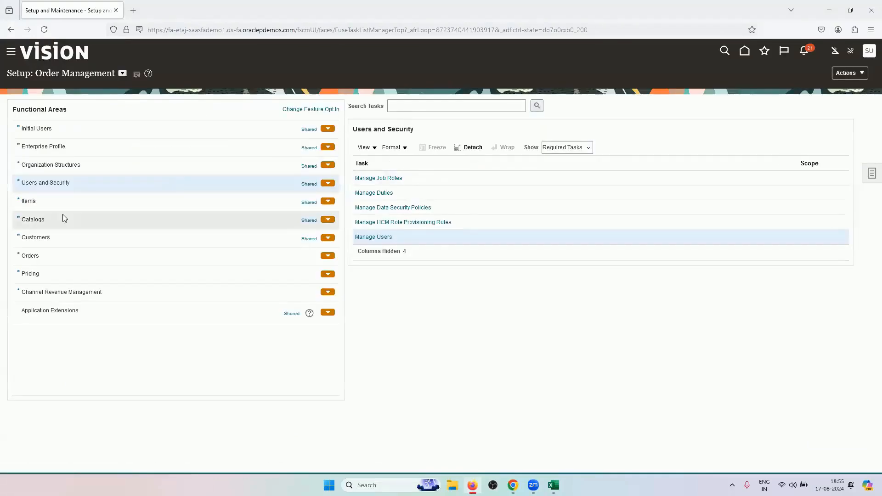
{"action": "left_click", "coordinate": [66, 256]}
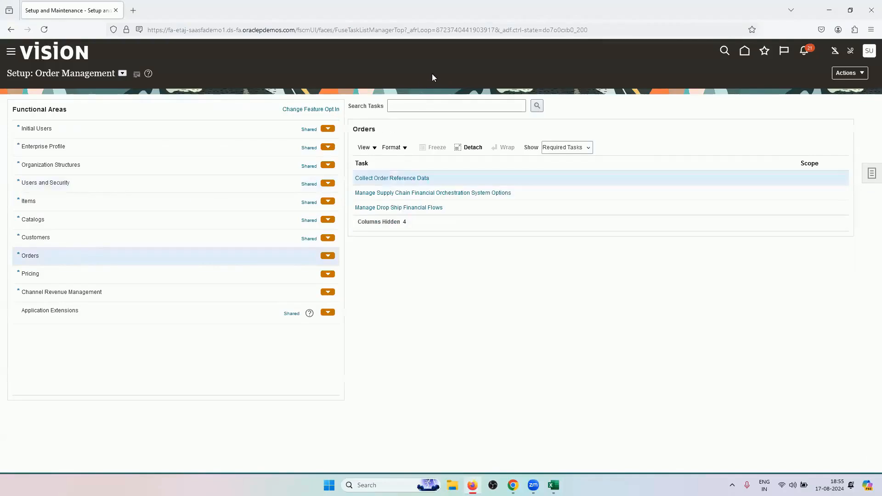
{"action": "left_click", "coordinate": [426, 105]}
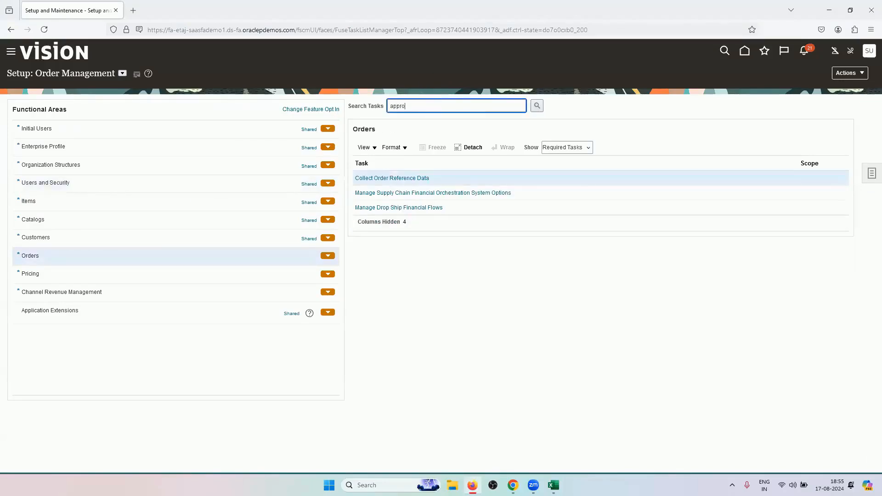
{"action": "type", "text": "approval"}
{"action": "key", "text": "Return"}
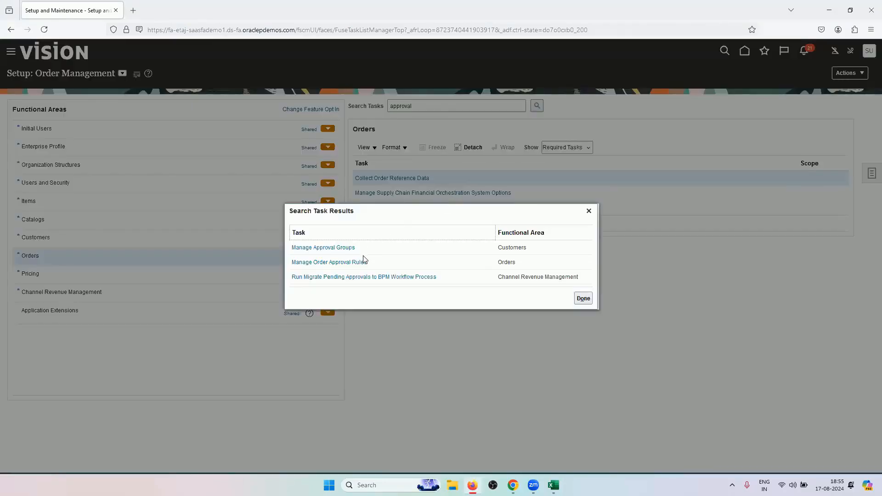
{"action": "left_click", "coordinate": [359, 265]}
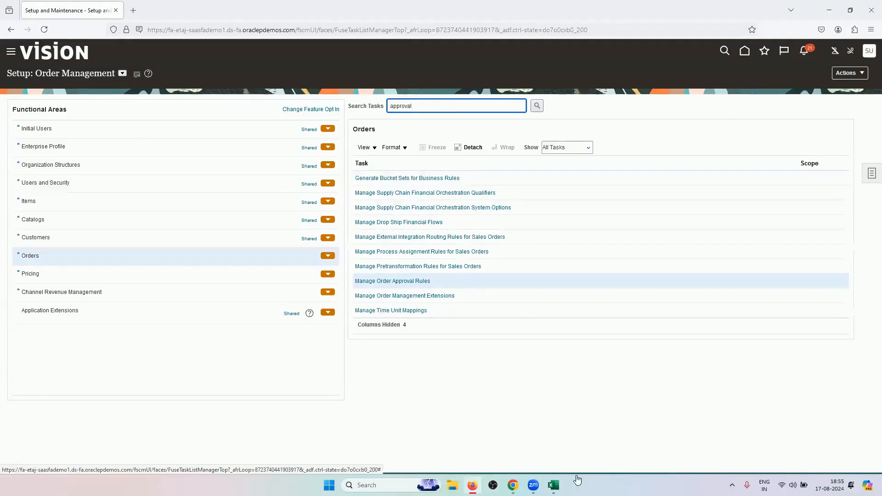
{"action": "key", "text": "alt+Tab"}
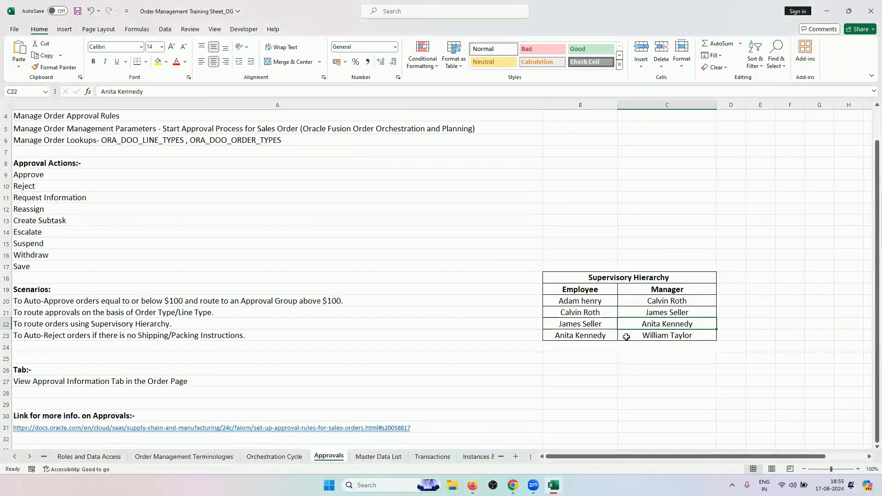
Check the employee and manager in cells B23 and C23 against the open browser windows
{"action": "left_click", "coordinate": [626, 336]}
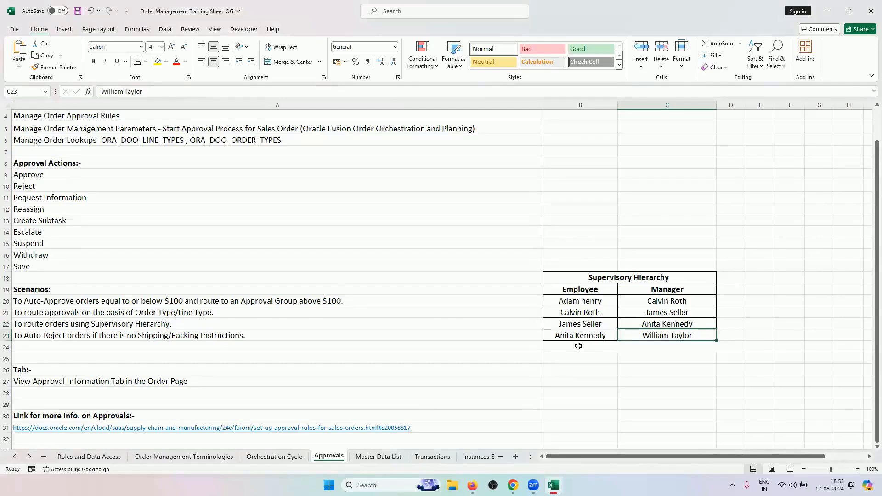
{"action": "left_click", "coordinate": [601, 338]}
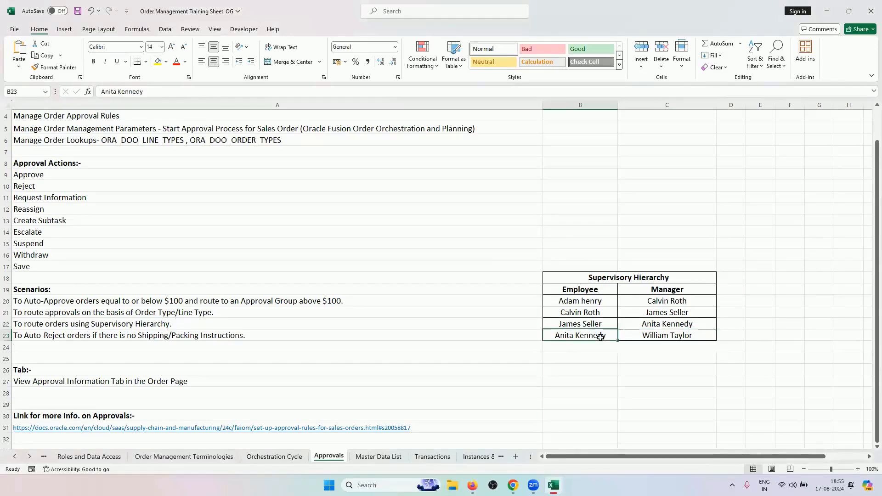
{"action": "left_click", "coordinate": [513, 485]}
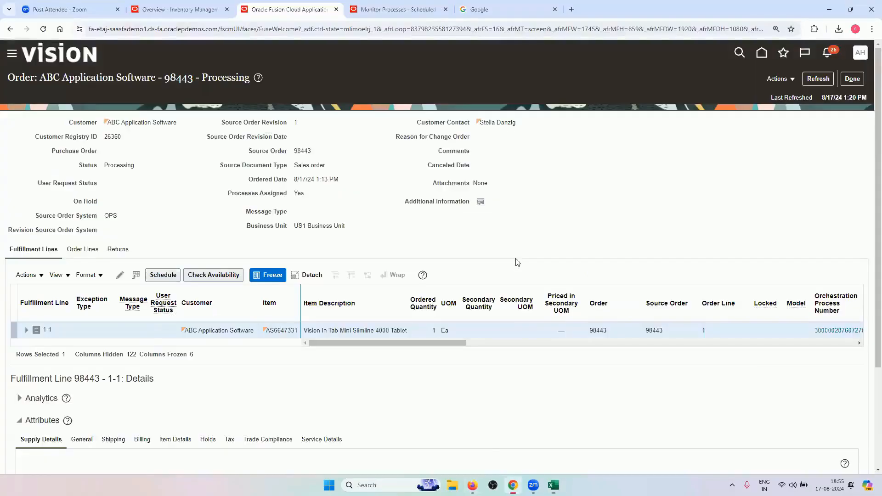
{"action": "left_click", "coordinate": [474, 486]}
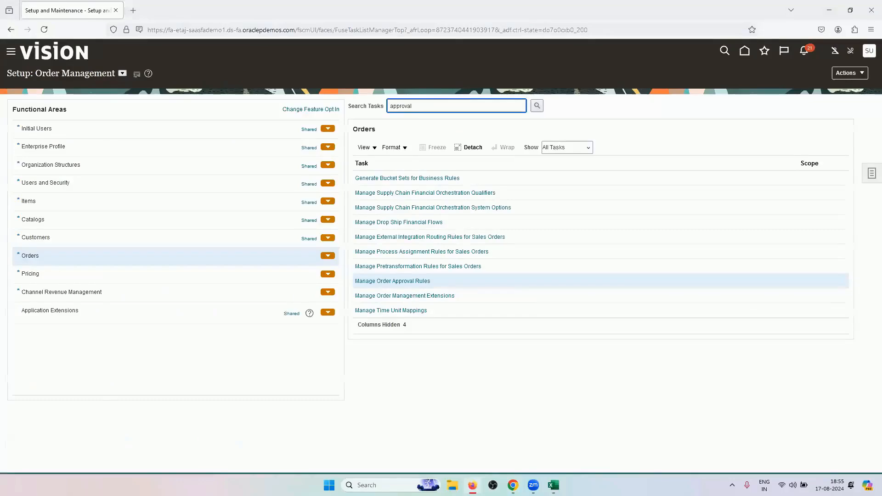
{"action": "left_click", "coordinate": [513, 486]}
{"action": "left_click", "coordinate": [553, 485]}
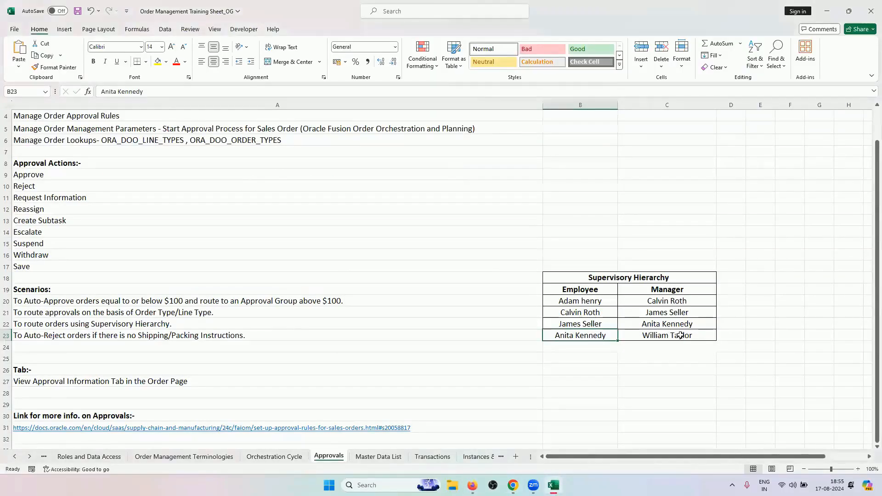
Select the supervisory hierarchy's employee and manager columns, B20:C34
{"action": "left_click", "coordinate": [681, 335]}
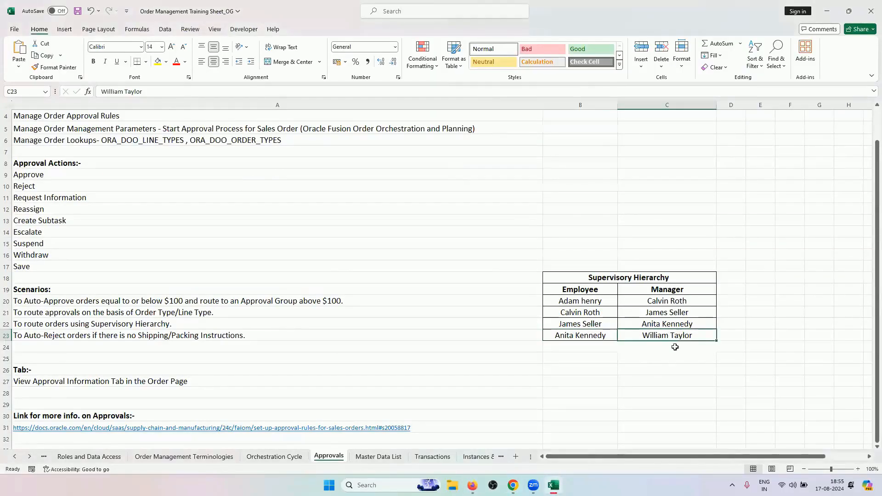
{"action": "scroll", "coordinate": [588, 298], "scroll_direction": "down", "scroll_amount": 2}
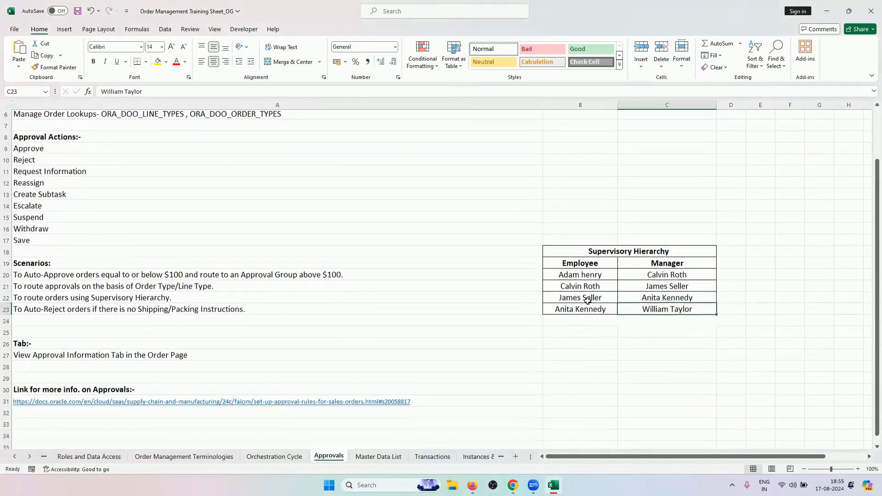
{"action": "left_click_drag", "start_coordinate": [584, 229], "coordinate": [670, 429]}
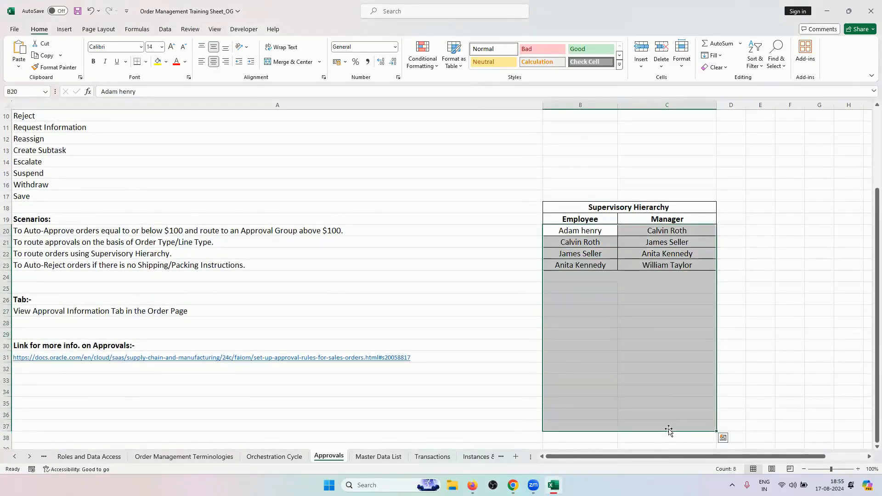
{"action": "left_click", "coordinate": [593, 230]}
Switch from the sales order page and workbook back to the Order Management setup page
{"action": "left_click", "coordinate": [513, 485]}
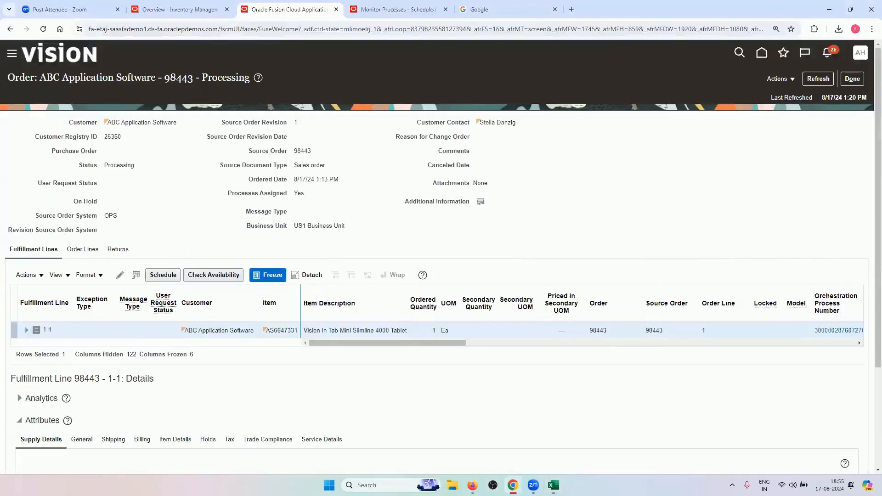
{"action": "key", "text": "alt+Tab"}
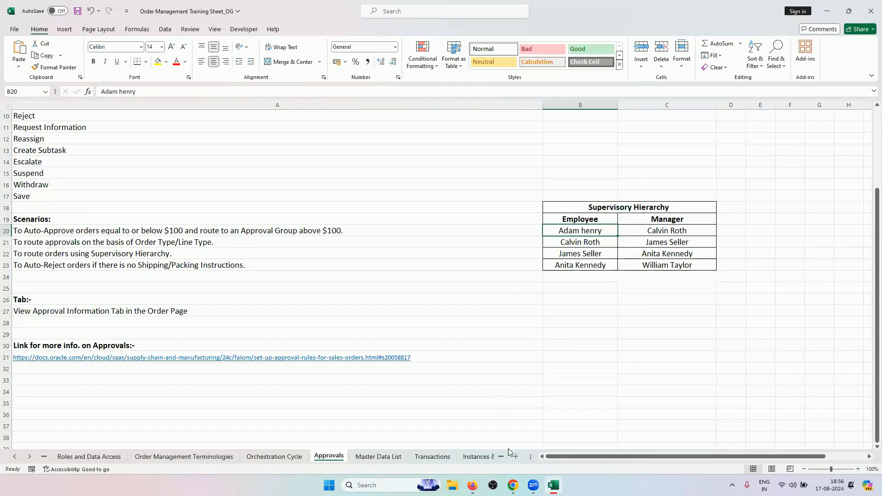
{"action": "mouse_move", "coordinate": [512, 485]}
{"action": "left_click", "coordinate": [513, 486]}
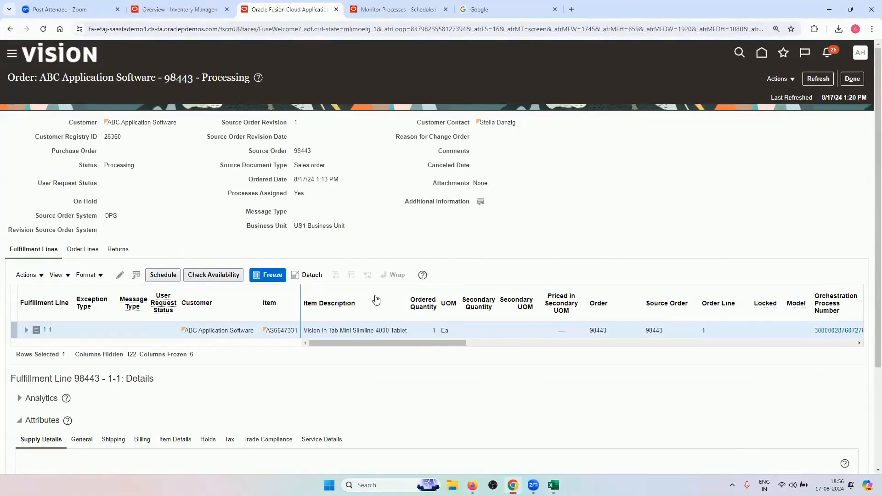
{"action": "key", "text": "alt+Tab"}
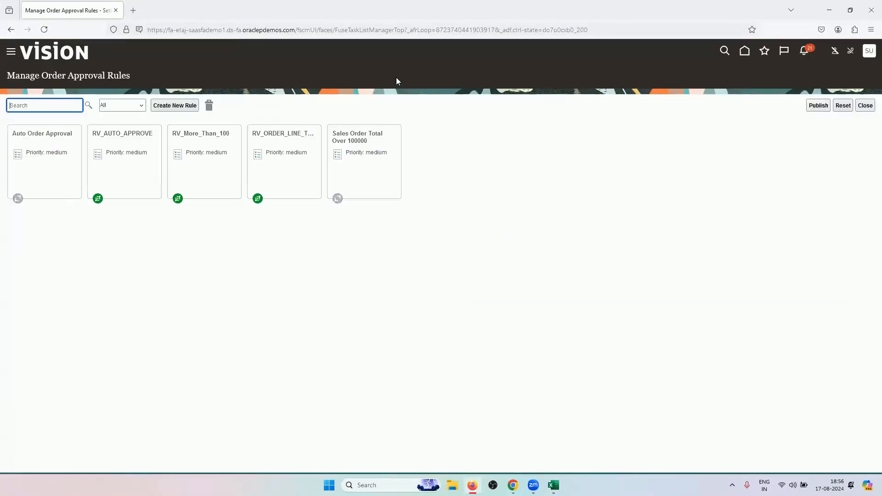
Create a new order approval rule named RV_SUPERVISORY_HIERARCHY, removing the leftover 'New Rule' text
{"action": "left_click", "coordinate": [184, 106]}
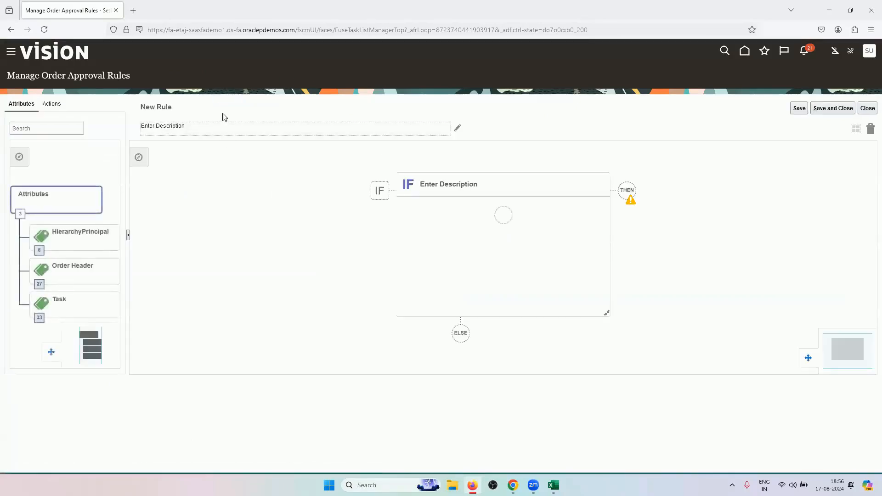
{"action": "left_click", "coordinate": [224, 109]}
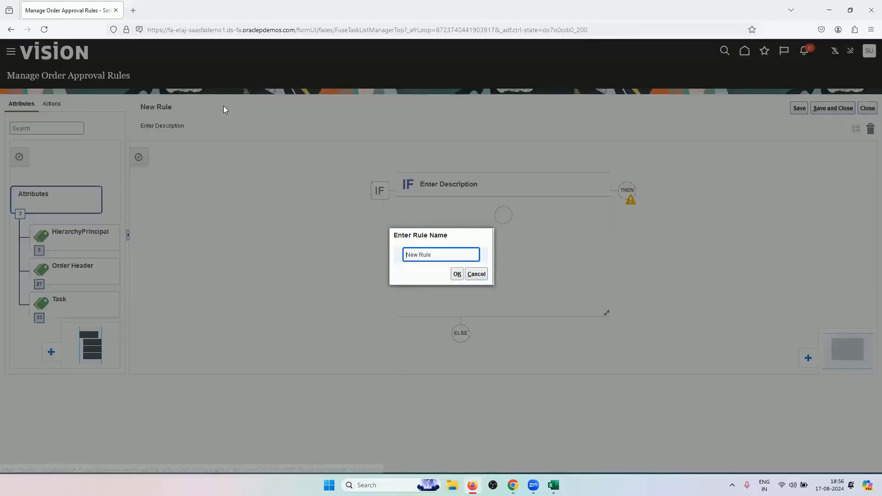
{"action": "type", "text": "RV"}
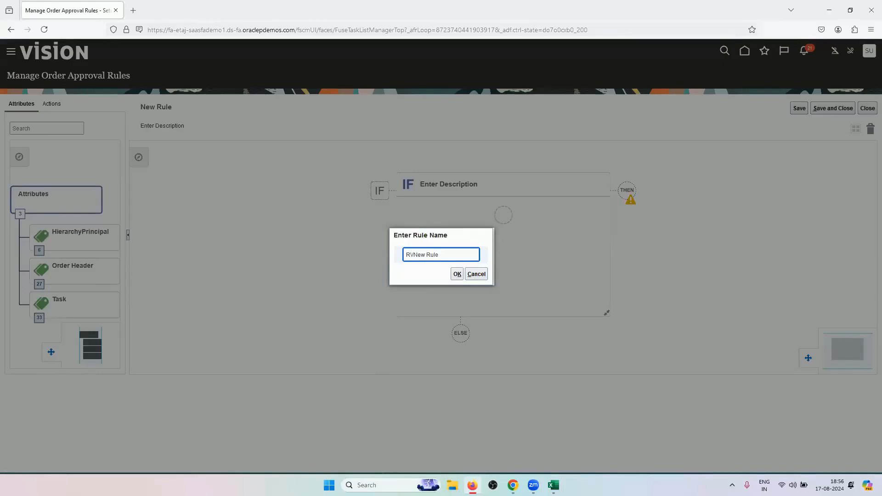
{"action": "type", "text": "_SUPERVISORY_HIERARCHY"}
{"action": "key", "text": "ctrl+a"}
{"action": "left_click", "coordinate": [476, 256]}
{"action": "key", "text": "BackSpace"}
{"action": "key", "text": "BackSpace"}
{"action": "key", "text": "BackSpace"}
{"action": "key", "text": "BackSpace"}
{"action": "key", "text": "BackSpace"}
{"action": "key", "text": "BackSpace"}
{"action": "key", "text": "BackSpace"}
{"action": "key", "text": "BackSpace"}
{"action": "left_click", "coordinate": [457, 274]}
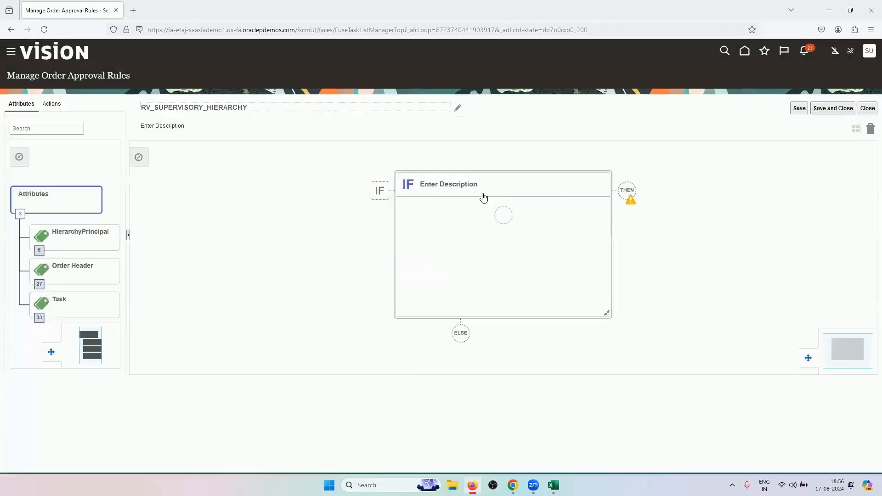
Add the condition Business Unit = US1 Business Unit, found through the value lookup
{"action": "left_click", "coordinate": [503, 215]}
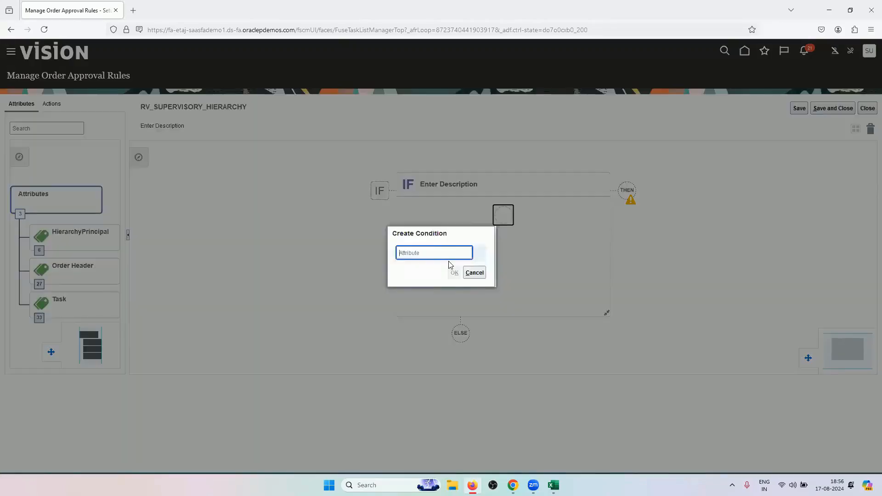
{"action": "type", "text": "BUSINESS"}
{"action": "left_click", "coordinate": [459, 269]}
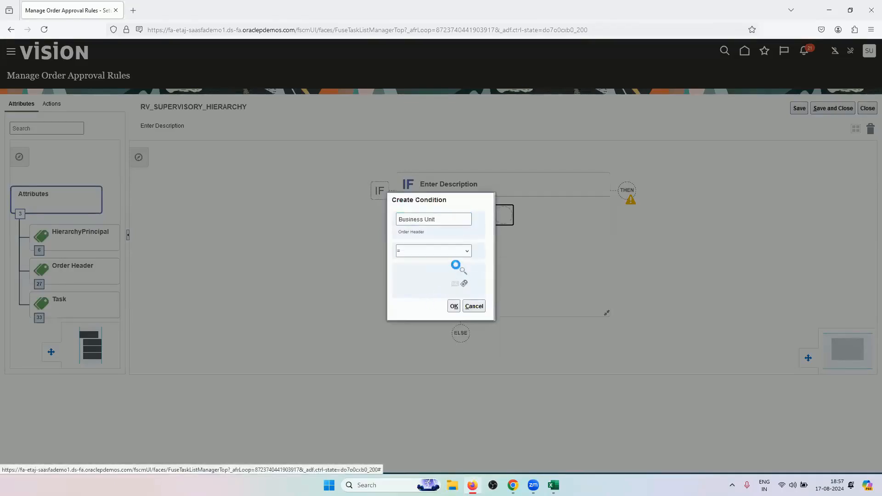
{"action": "left_click", "coordinate": [457, 265]}
{"action": "left_click", "coordinate": [435, 169]}
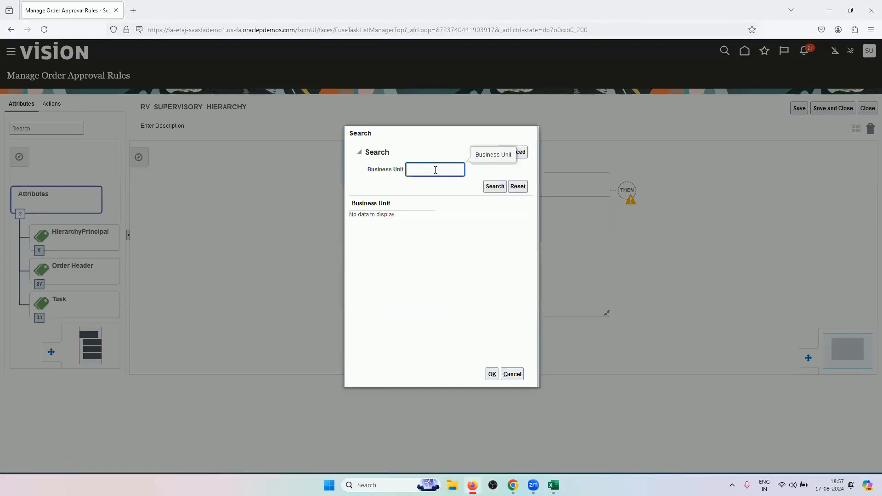
{"action": "type", "text": "US1"}
{"action": "left_click", "coordinate": [489, 185]}
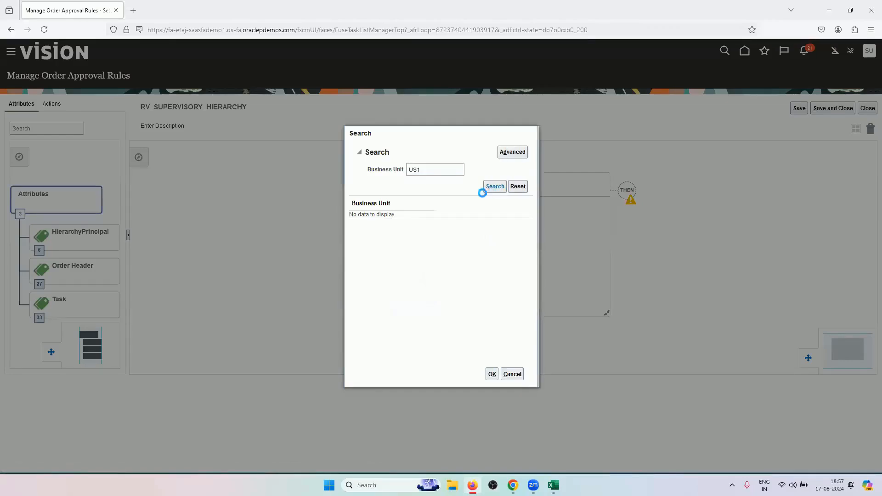
{"action": "left_click", "coordinate": [492, 374]}
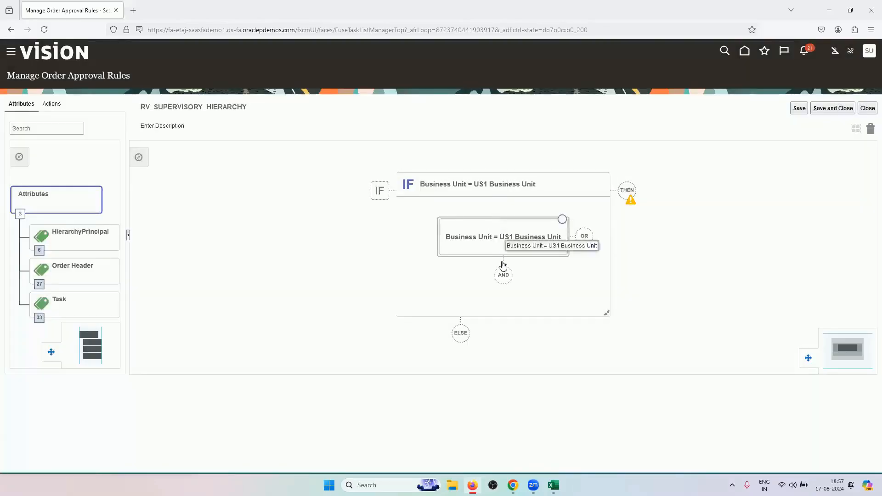
{"action": "left_click", "coordinate": [504, 276]}
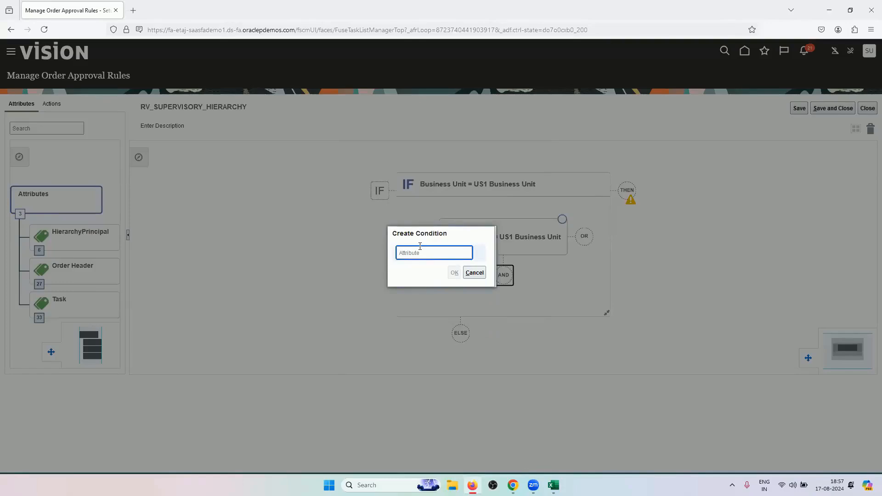
Add the AND condition Order Total Amount greater than 20,000
{"action": "type", "text": "AMOUNT"}
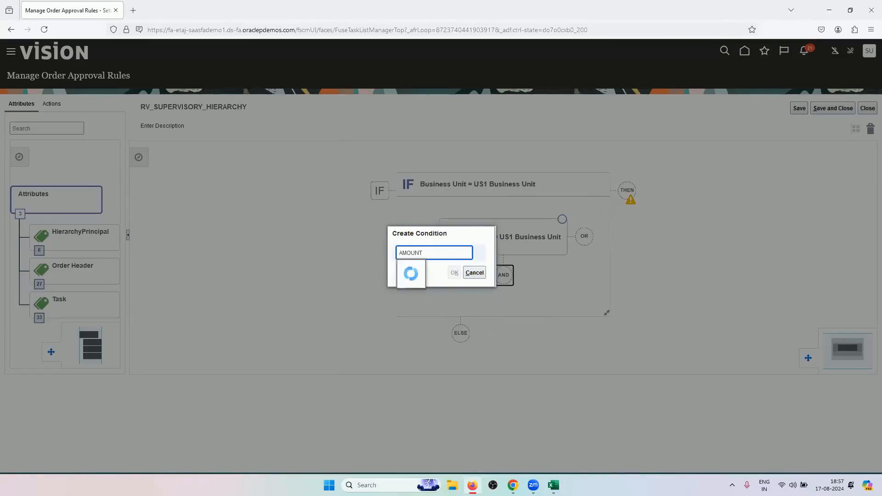
{"action": "left_click", "coordinate": [473, 262]}
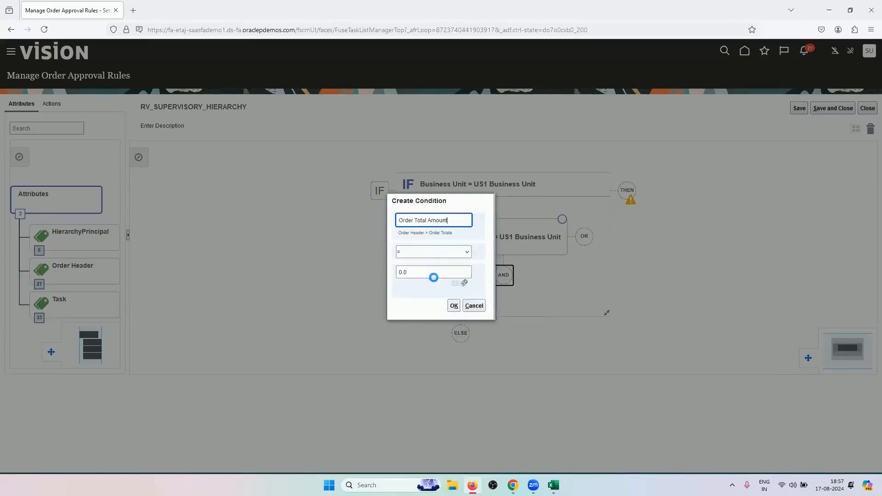
{"action": "left_click", "coordinate": [448, 252]}
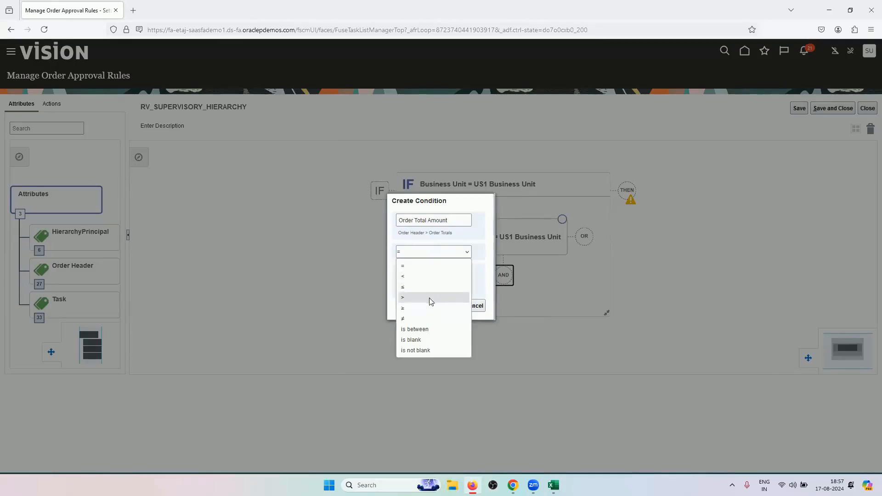
{"action": "left_click", "coordinate": [431, 299]}
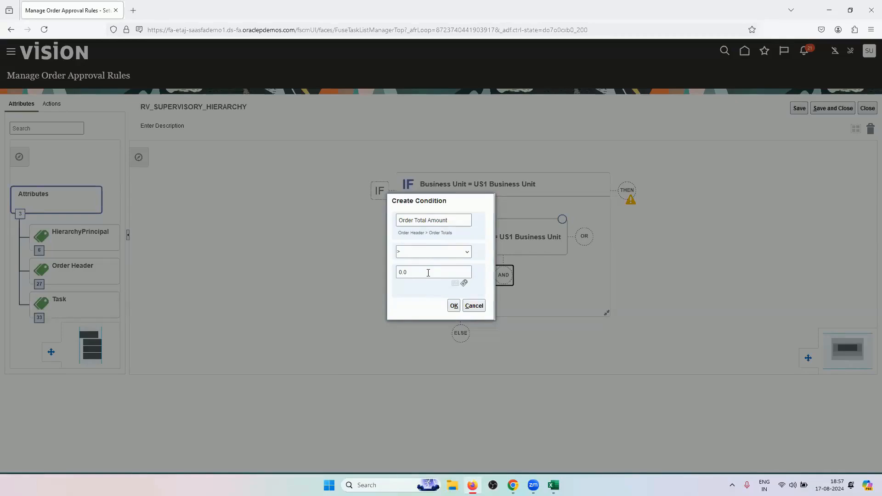
{"action": "left_click", "coordinate": [427, 272]}
{"action": "left_click", "coordinate": [401, 305]}
{"action": "left_click", "coordinate": [454, 305]}
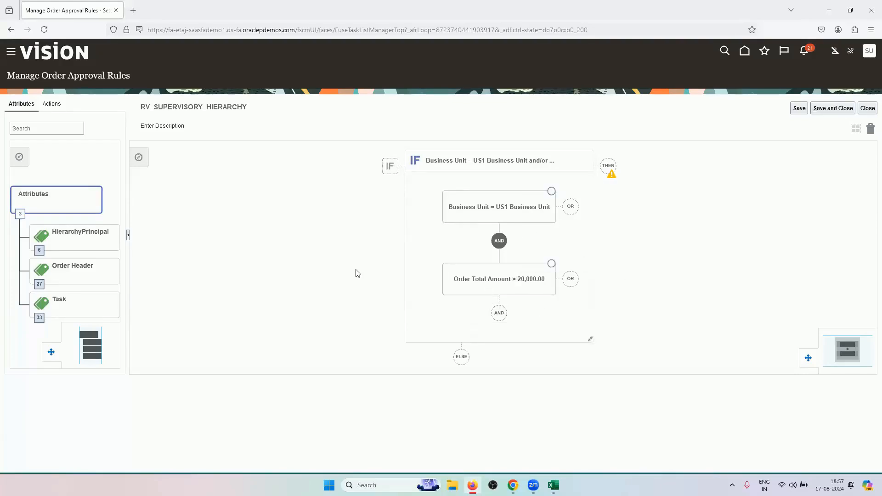
Open sales order 98443's full view and glance at its pricing strategy details
{"action": "left_click", "coordinate": [514, 485]}
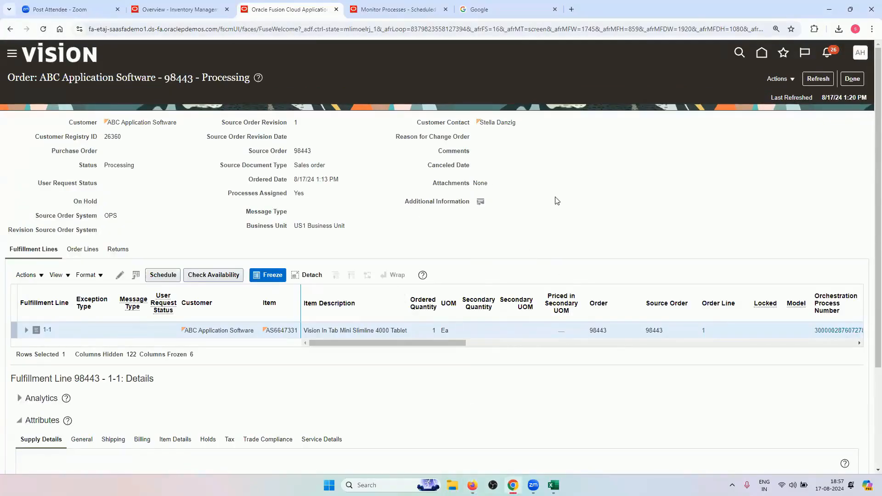
{"action": "left_click", "coordinate": [779, 80]}
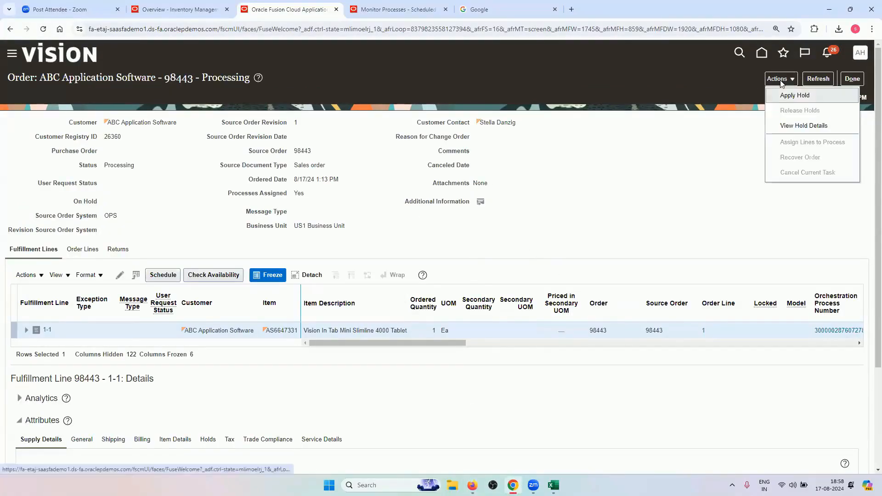
{"action": "left_click", "coordinate": [803, 125]}
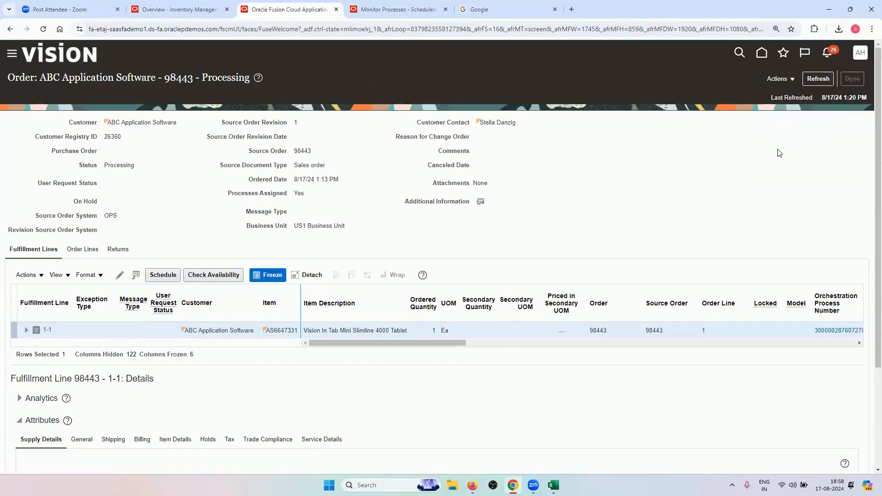
{"action": "left_click", "coordinate": [784, 79]}
{"action": "left_click", "coordinate": [763, 140]}
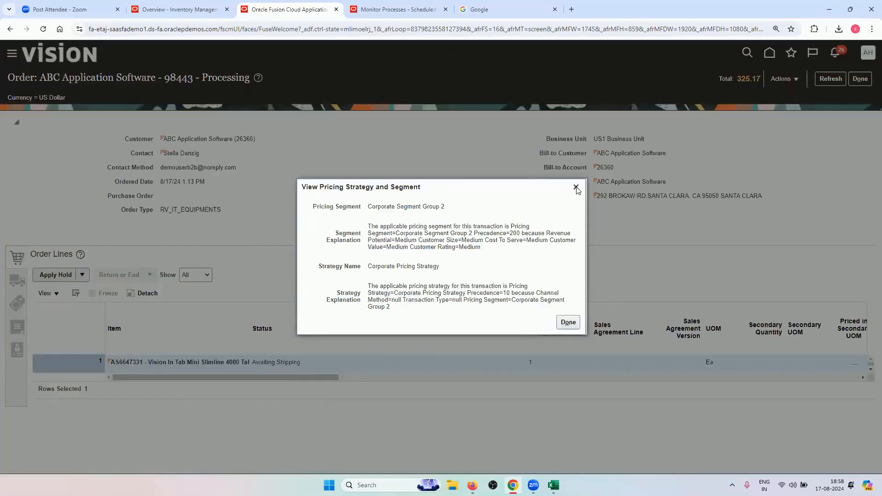
{"action": "left_click", "coordinate": [576, 187]}
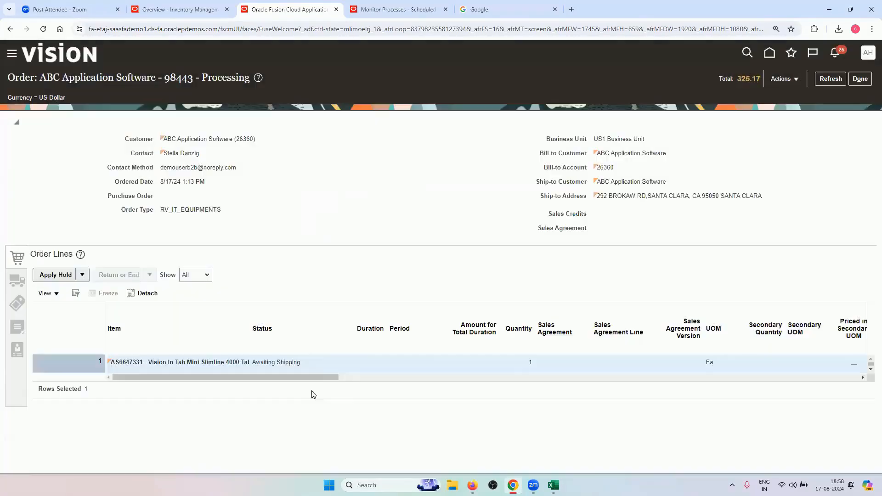
Check the 299.00 line amount's price breakdown, totalling 325.17 with 26.17 tax
{"action": "left_click_drag", "start_coordinate": [316, 377], "coordinate": [376, 378]}
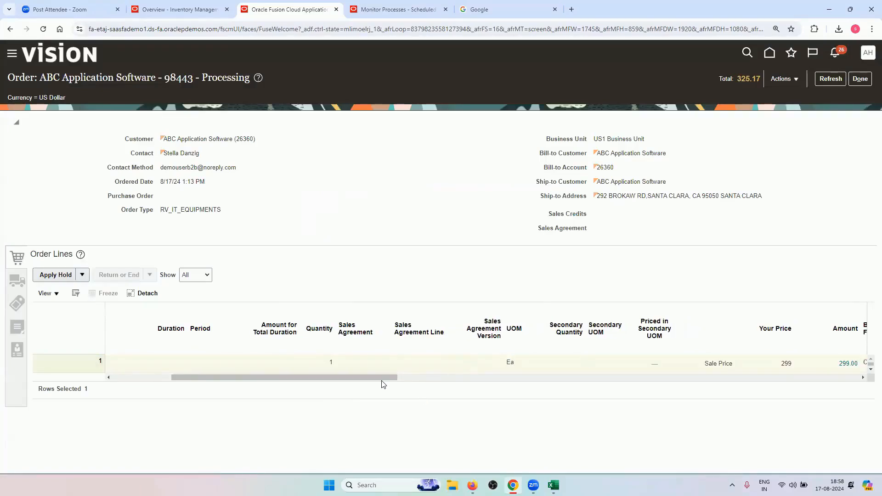
{"action": "left_click_drag", "start_coordinate": [382, 377], "coordinate": [486, 363]}
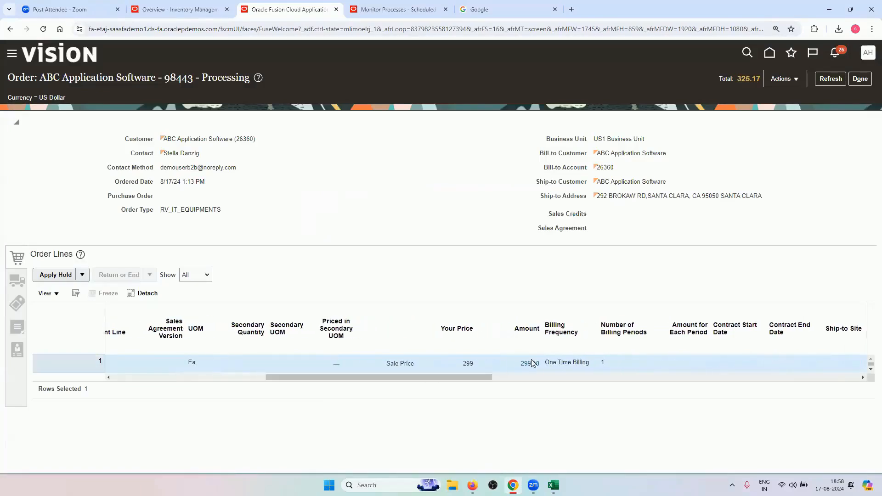
{"action": "left_click", "coordinate": [531, 363]}
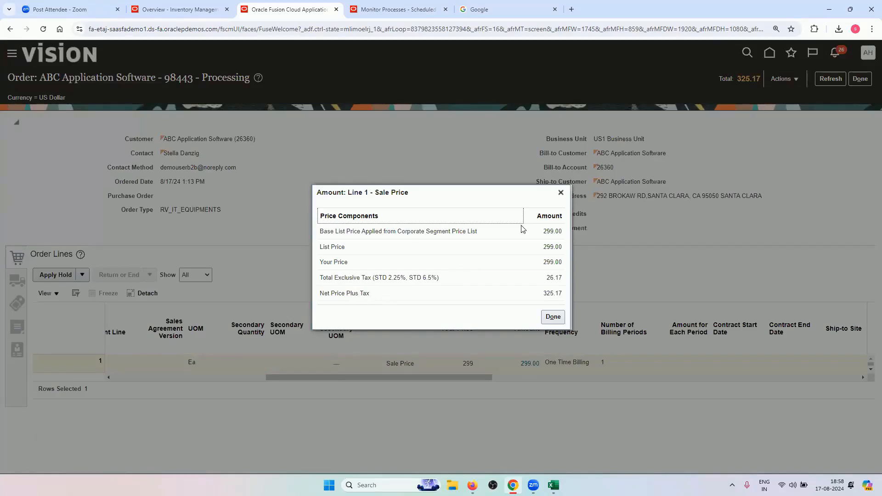
{"action": "left_click", "coordinate": [561, 194]}
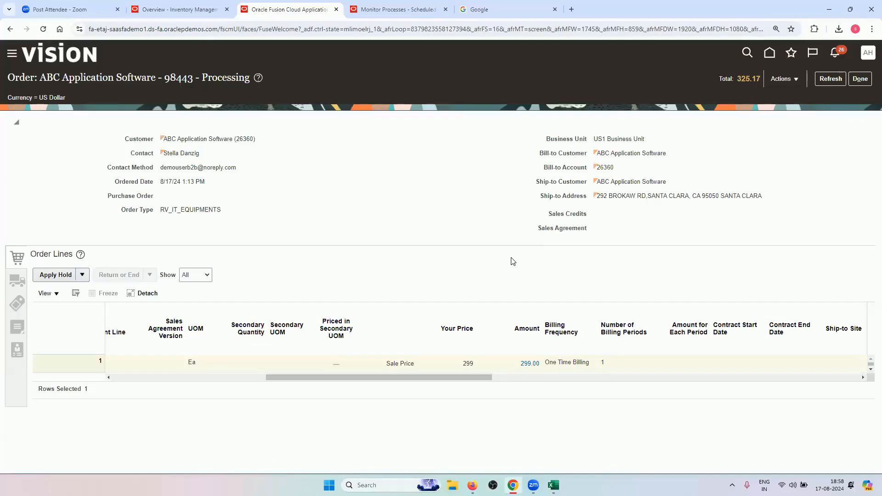
{"action": "left_click", "coordinate": [747, 83]}
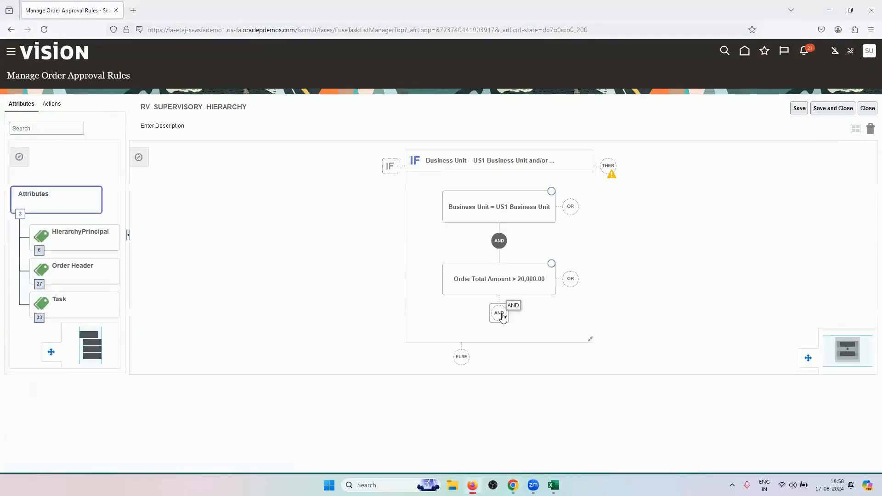
Add a third AND condition, Order Totals Primary equal to Yes, then return to the rules page
{"action": "left_click", "coordinate": [499, 312]}
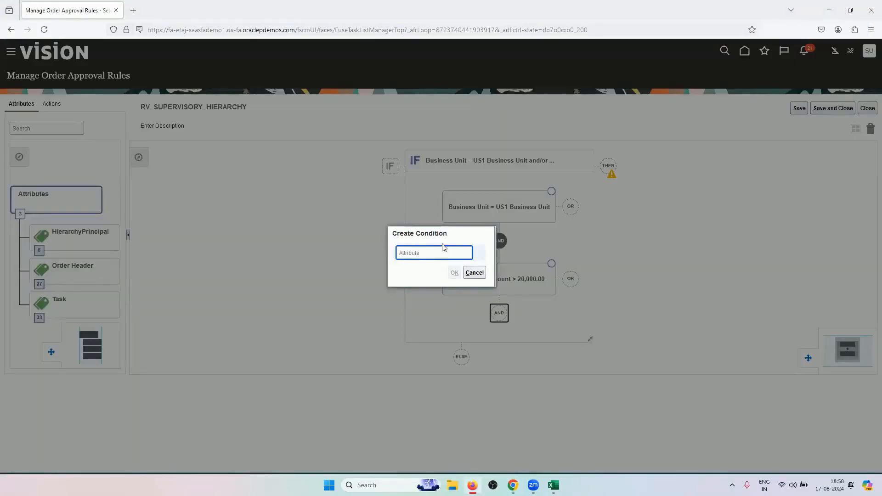
{"action": "type", "text": "PRIMARY"}
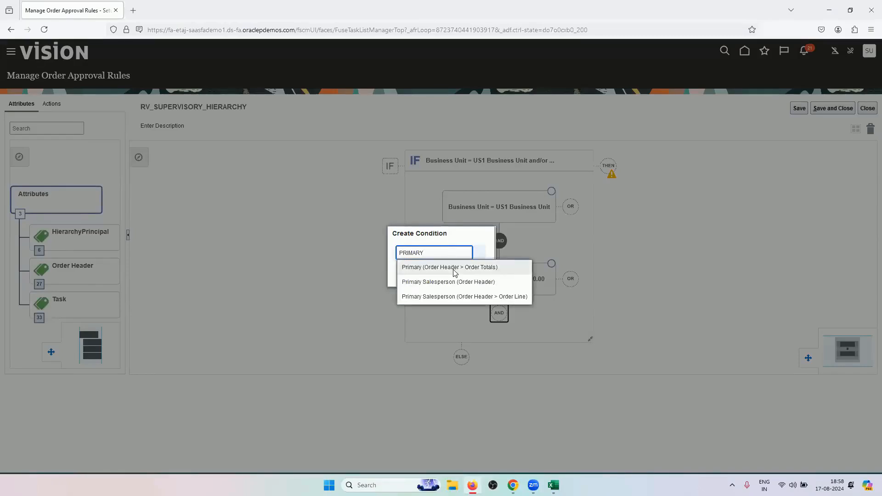
{"action": "left_click", "coordinate": [455, 272]}
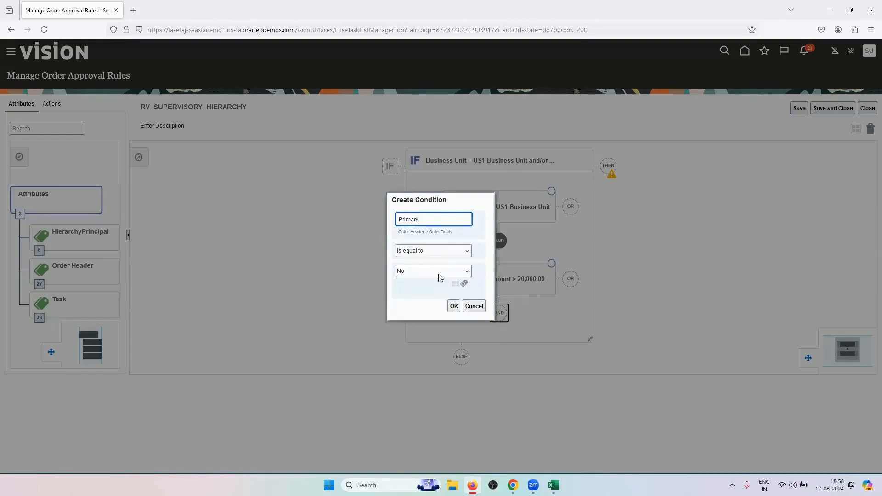
{"action": "left_click", "coordinate": [439, 275]}
{"action": "left_click", "coordinate": [442, 293]}
{"action": "left_click", "coordinate": [450, 307]}
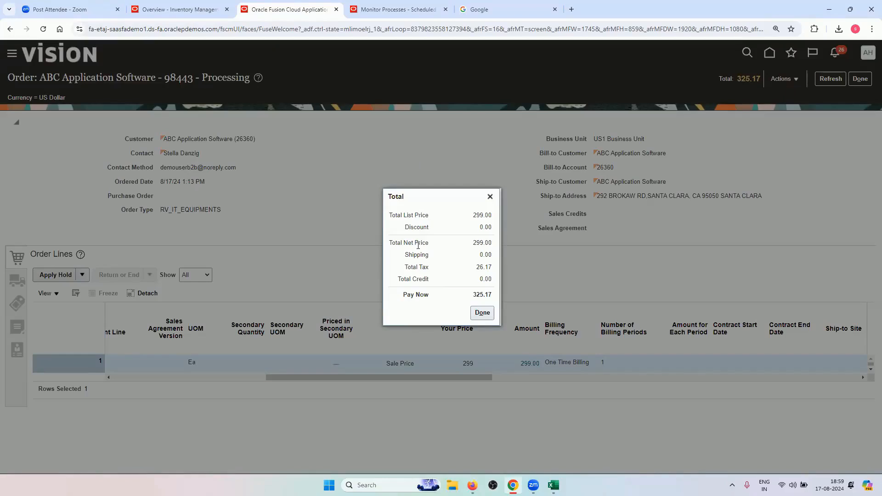
{"action": "left_click", "coordinate": [490, 197]}
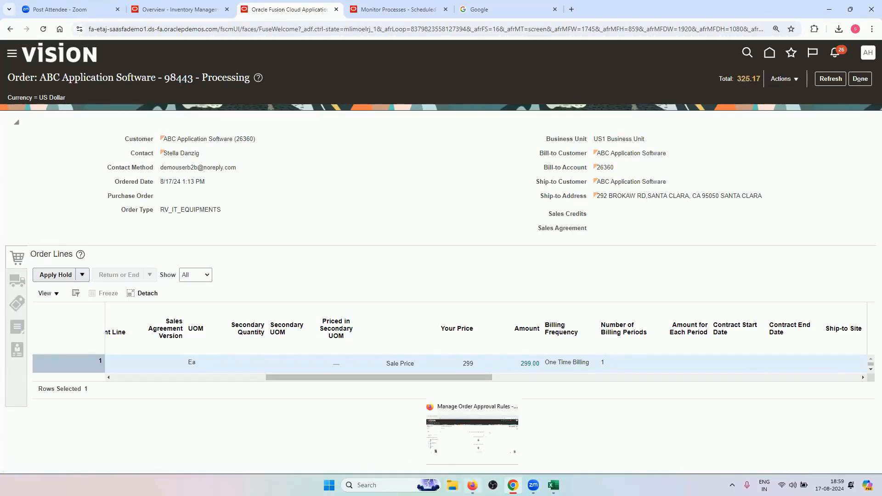
{"action": "left_click", "coordinate": [472, 485]}
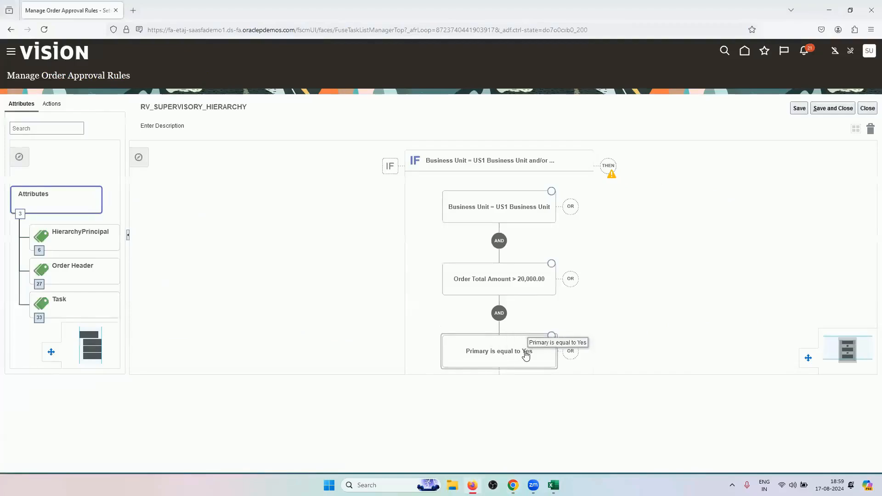
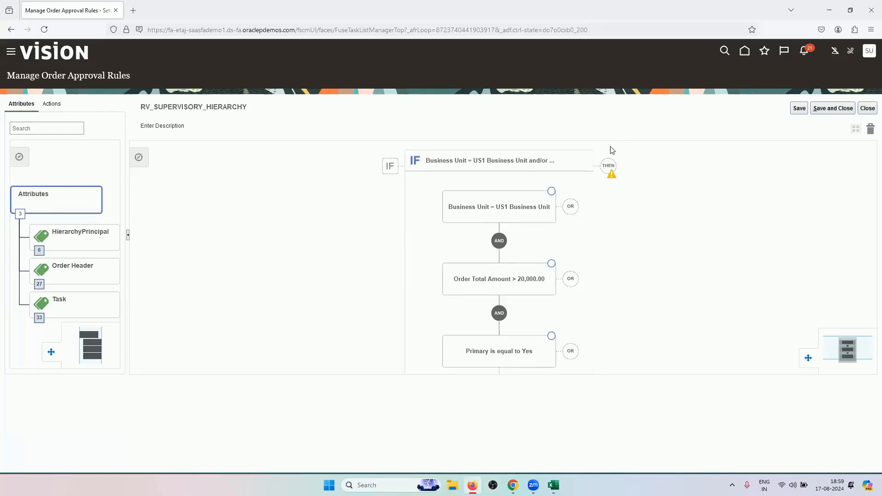
Add an empty DO action block after THEN, then expand the IF block to review its three conditions
{"action": "left_click", "coordinate": [608, 166]}
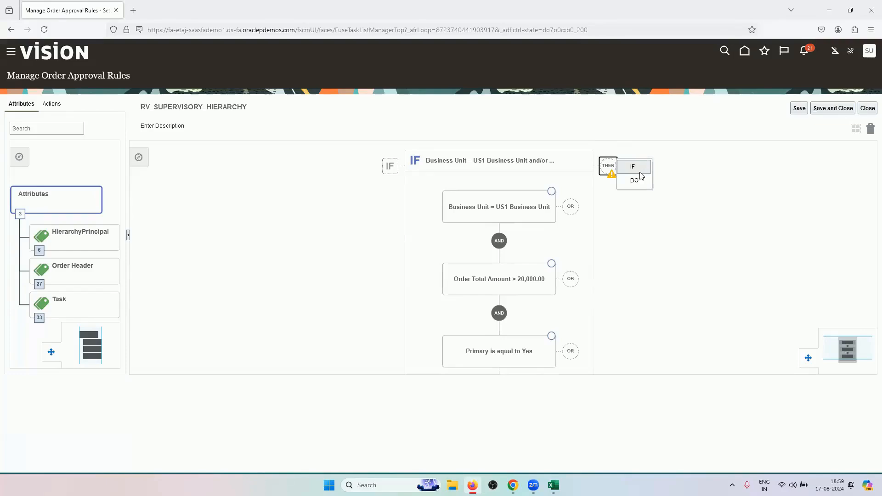
{"action": "left_click", "coordinate": [633, 182]}
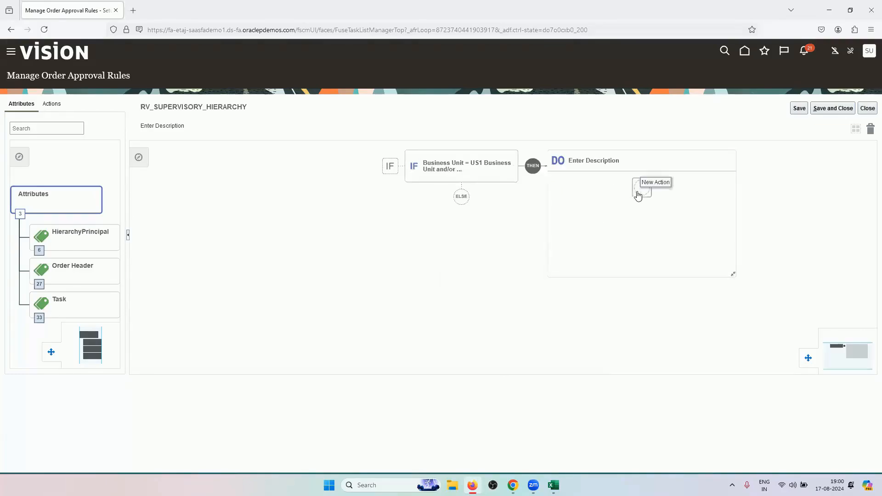
{"action": "left_click", "coordinate": [638, 195]}
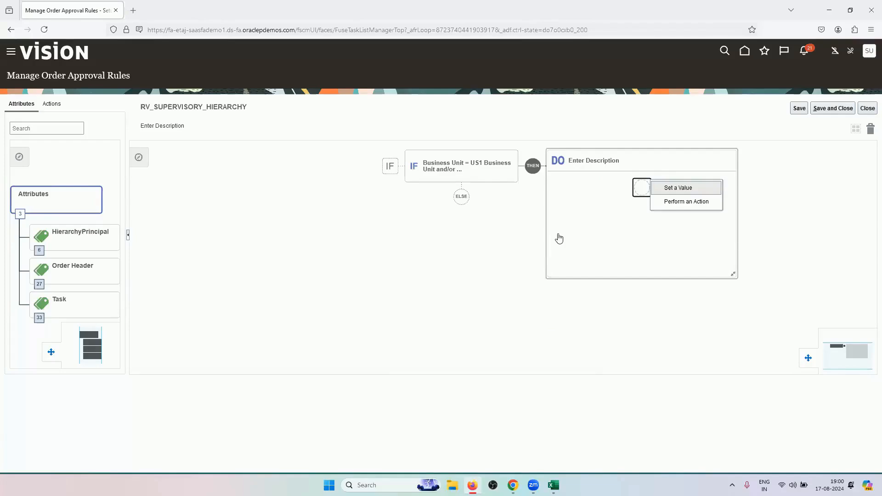
{"action": "left_click", "coordinate": [507, 173]}
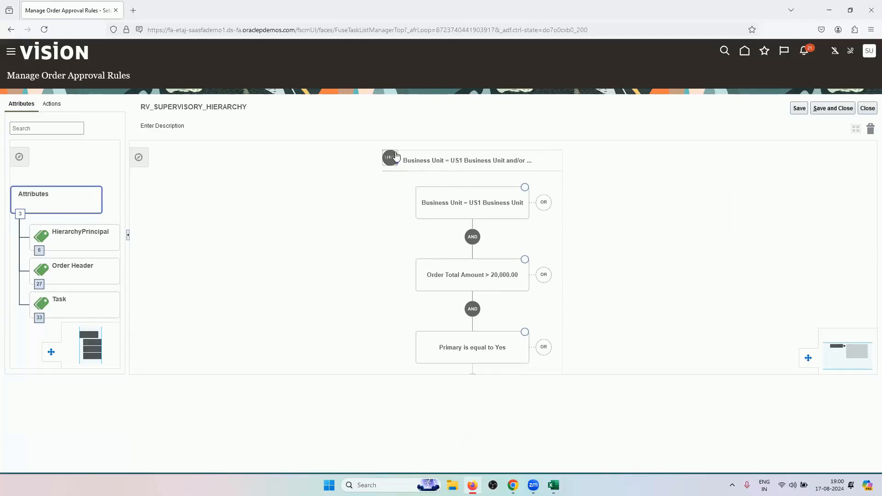
Leave the description blank and save and close the incomplete RV_SUPERVISORY_HIERARCHY rule anyway
{"action": "left_click", "coordinate": [403, 133]}
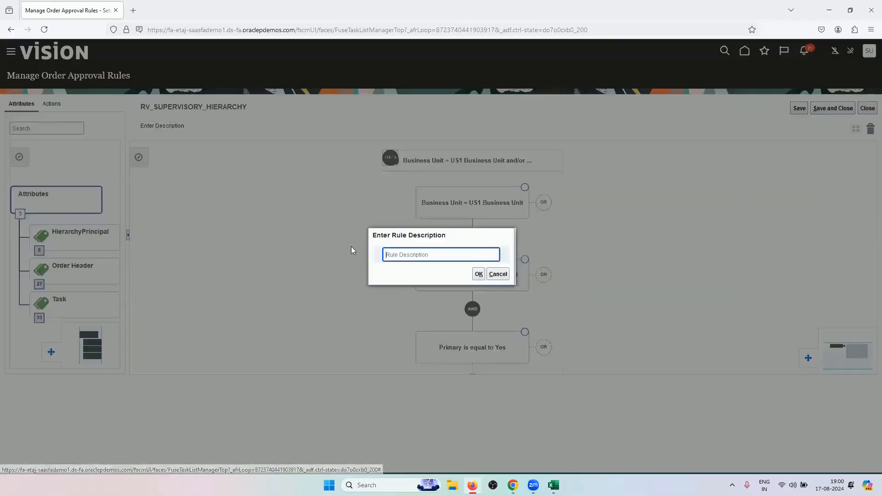
{"action": "left_click", "coordinate": [487, 273]}
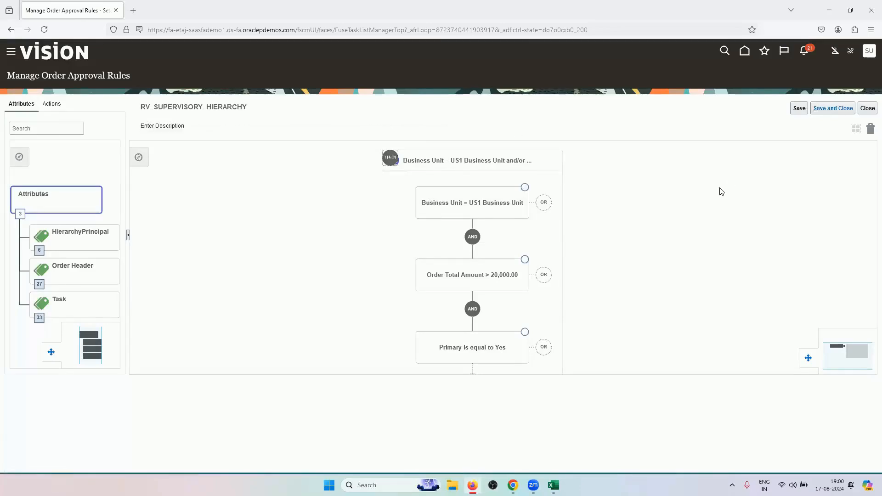
{"action": "left_click", "coordinate": [833, 108]}
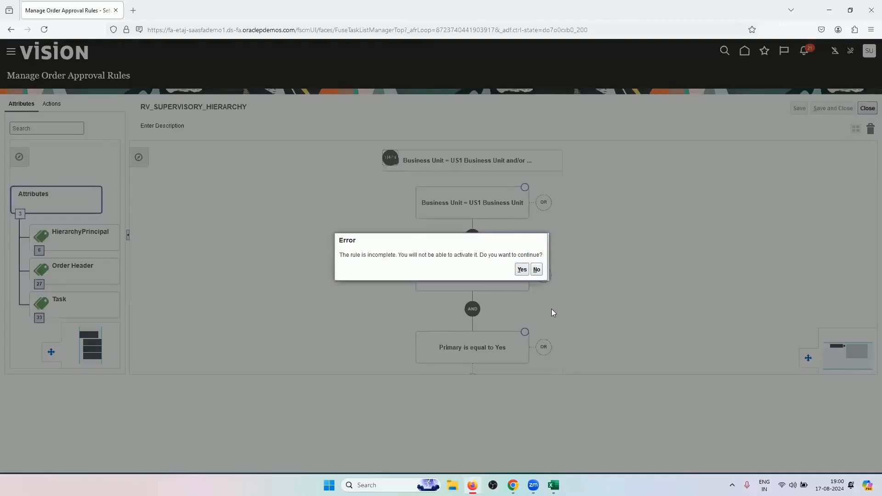
{"action": "left_click", "coordinate": [521, 270]}
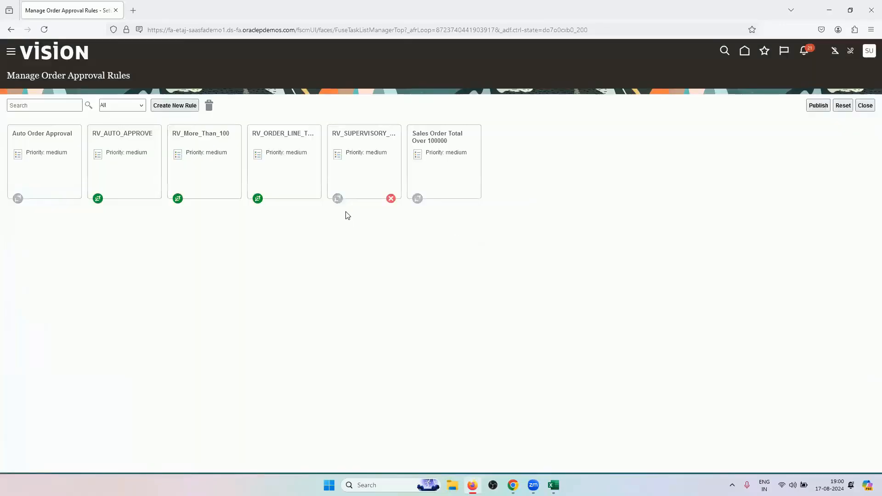
Reopen the RV_SUPERVISORY_HIERARCHY rule for editing from its card's Actions menu
{"action": "left_click", "coordinate": [356, 193]}
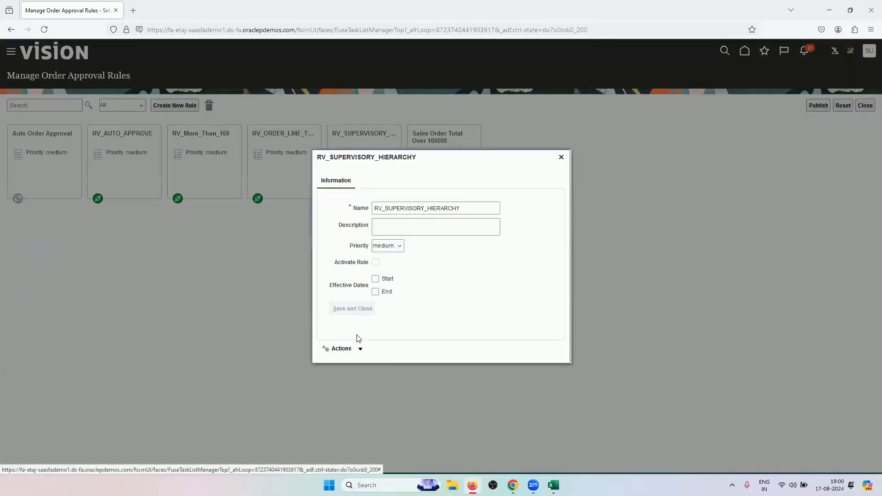
{"action": "left_click", "coordinate": [360, 349]}
{"action": "left_click", "coordinate": [338, 365]}
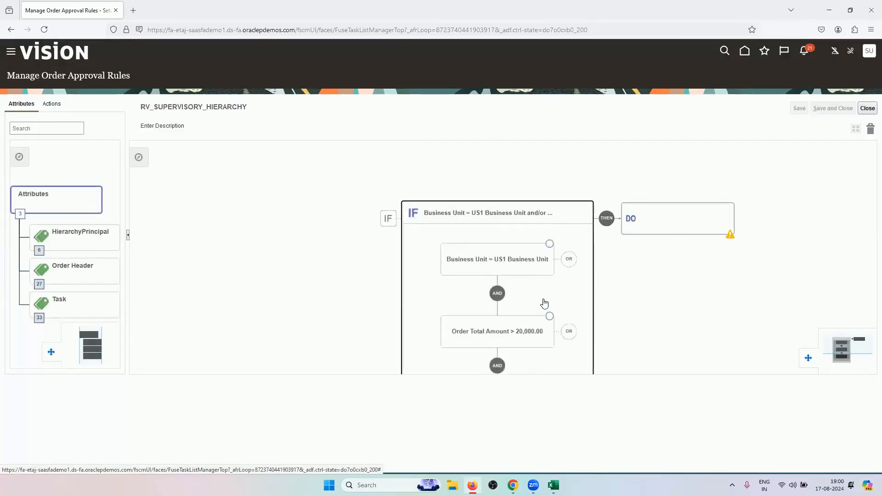
Review the Primary is equal to Yes condition and empty DO block, then close, accepting the incomplete-rule warning
{"action": "scroll", "coordinate": [544, 303], "scroll_direction": "down", "scroll_amount": 1}
{"action": "left_click_drag", "start_coordinate": [433, 305], "coordinate": [405, 256]}
{"action": "left_click", "coordinate": [600, 176]}
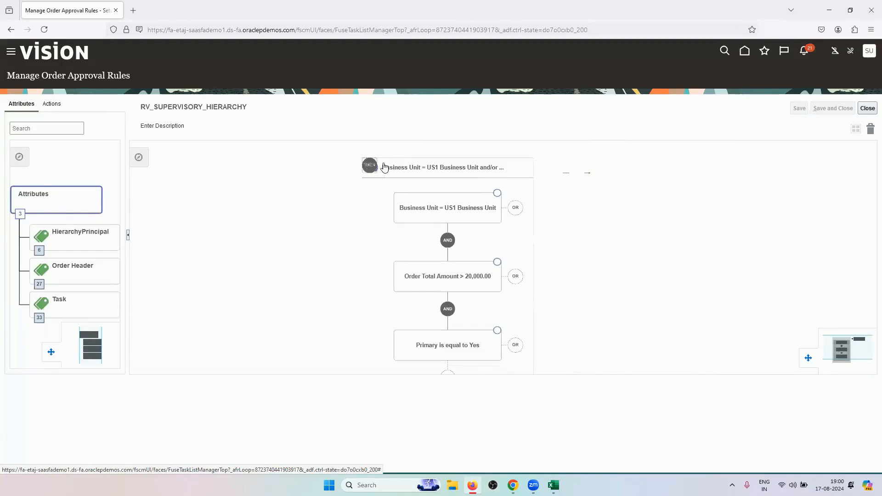
{"action": "right_click", "coordinate": [503, 177]}
{"action": "left_click", "coordinate": [492, 173]}
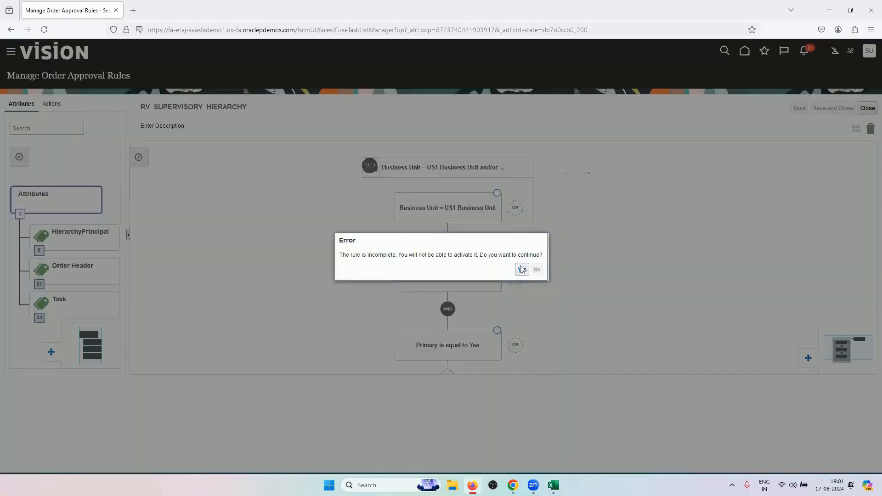
{"action": "left_click", "coordinate": [522, 270]}
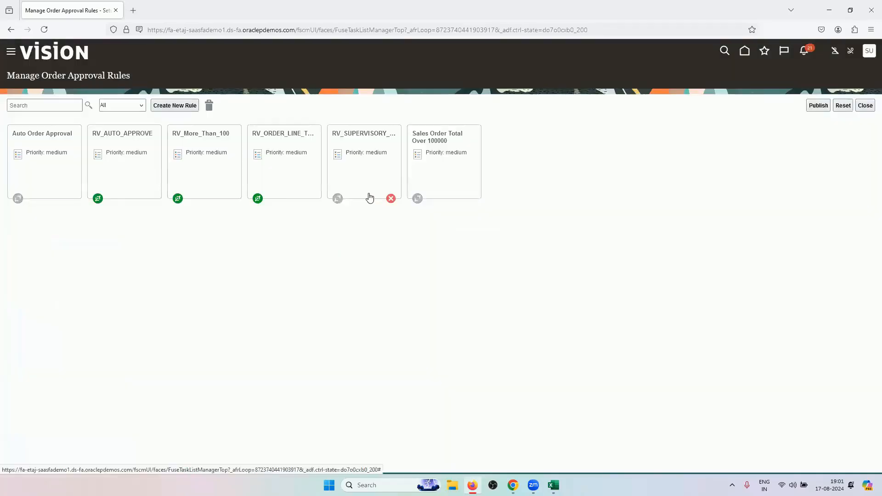
Delete the RV_SUPERVISORY_HIERARCHY rule and start a new approval rule
{"action": "left_click", "coordinate": [371, 197]}
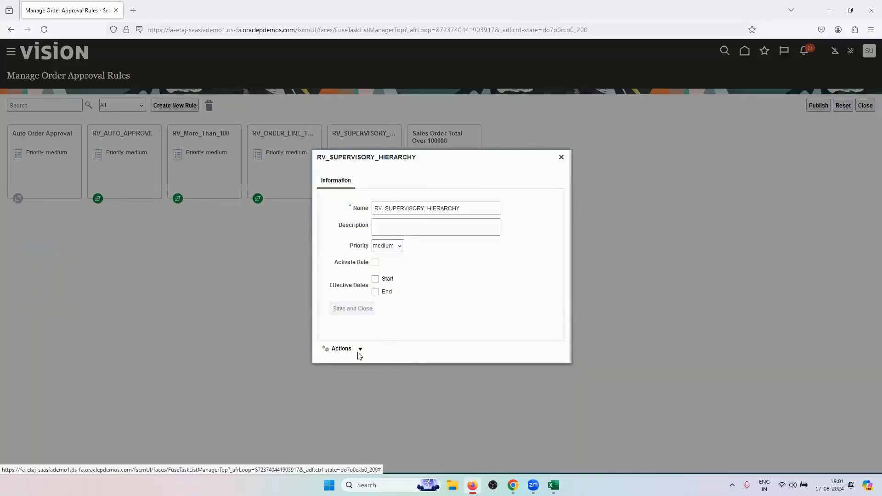
{"action": "left_click", "coordinate": [361, 349]}
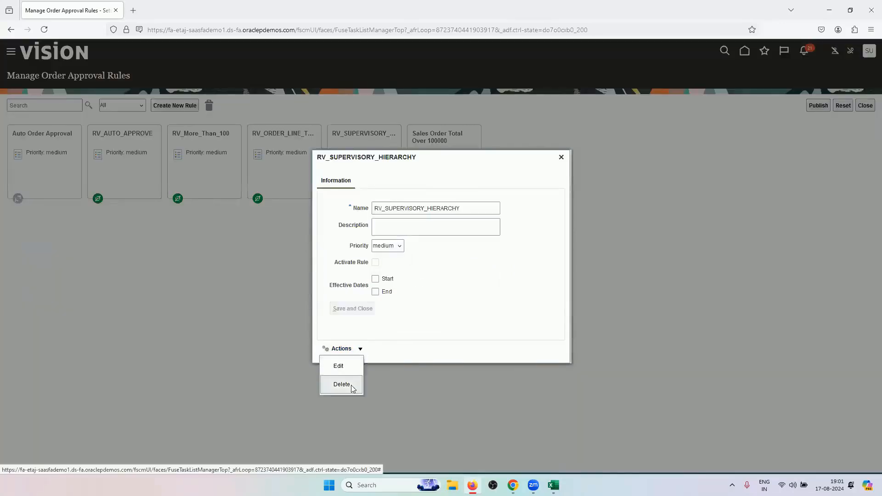
{"action": "left_click", "coordinate": [347, 388]}
{"action": "left_click", "coordinate": [507, 273]}
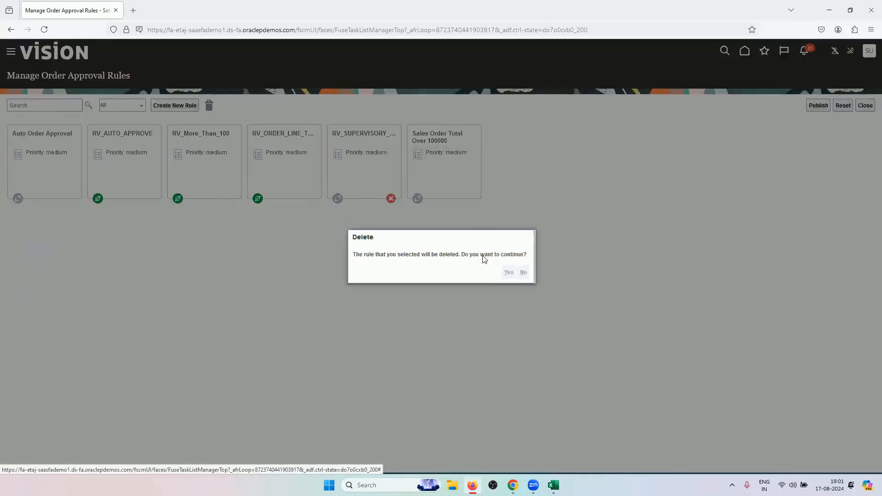
{"action": "left_click", "coordinate": [197, 109]}
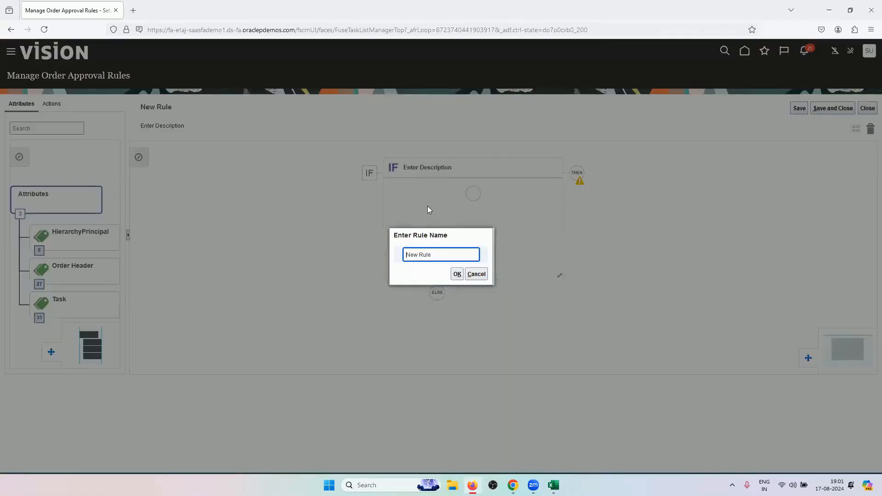
Name the new rule RV_SUPERVISORY, clearing the leftover default name text
{"action": "type", "text": "RV_SUPERVISORY"}
{"action": "left_click_drag", "start_coordinate": [461, 257], "coordinate": [491, 256]}
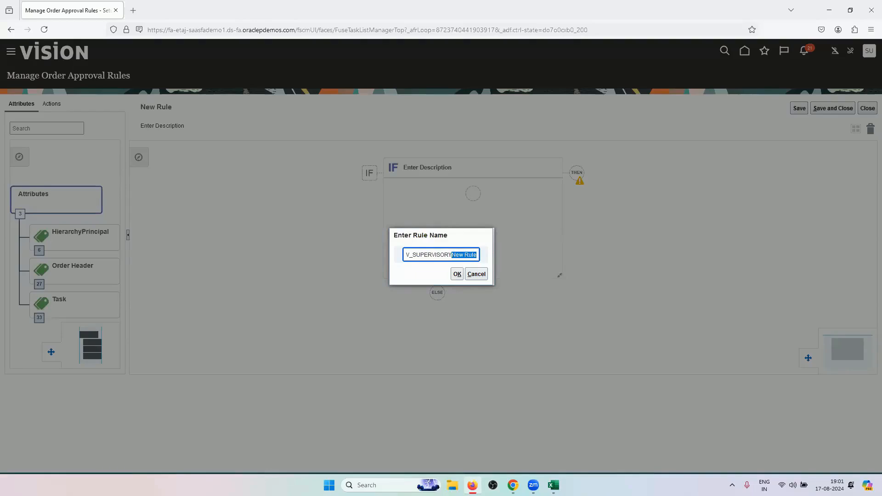
{"action": "key", "text": "BackSpace"}
{"action": "left_click", "coordinate": [459, 274]}
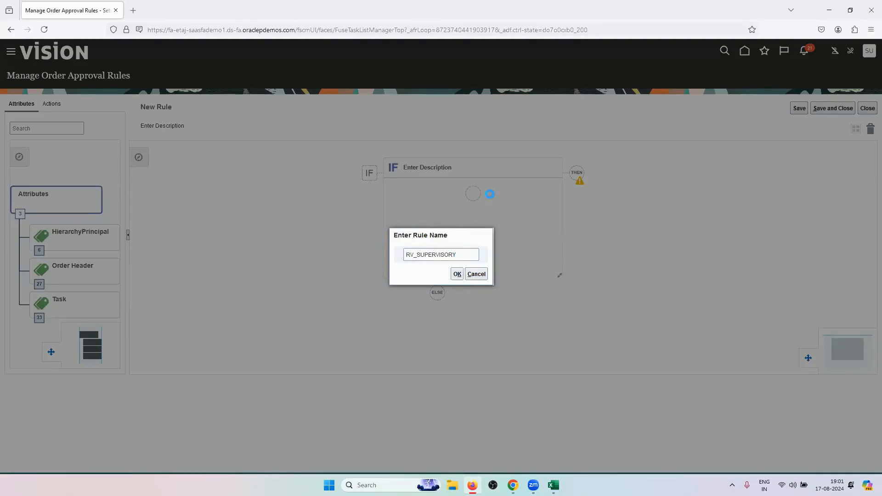
Add the condition Business Unit equals US1 Business Unit, found by searching US1
{"action": "left_click", "coordinate": [476, 198]}
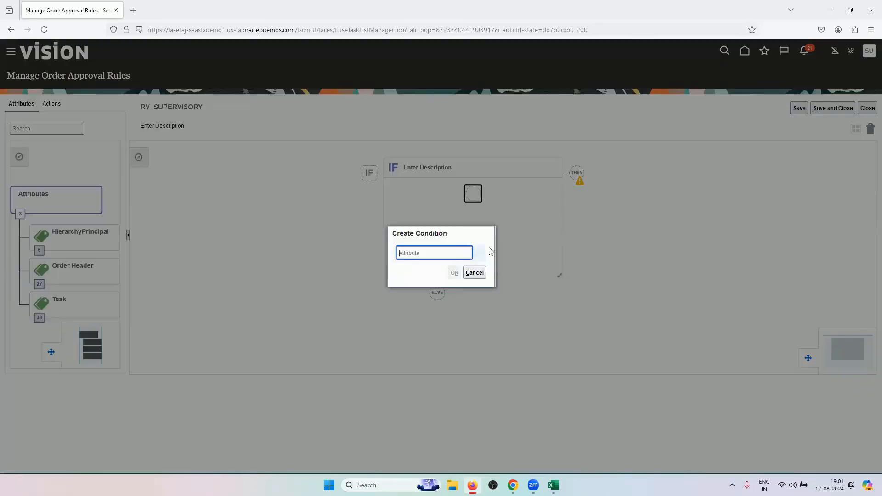
{"action": "type", "text": "BUSIN"}
{"action": "left_click", "coordinate": [452, 267]}
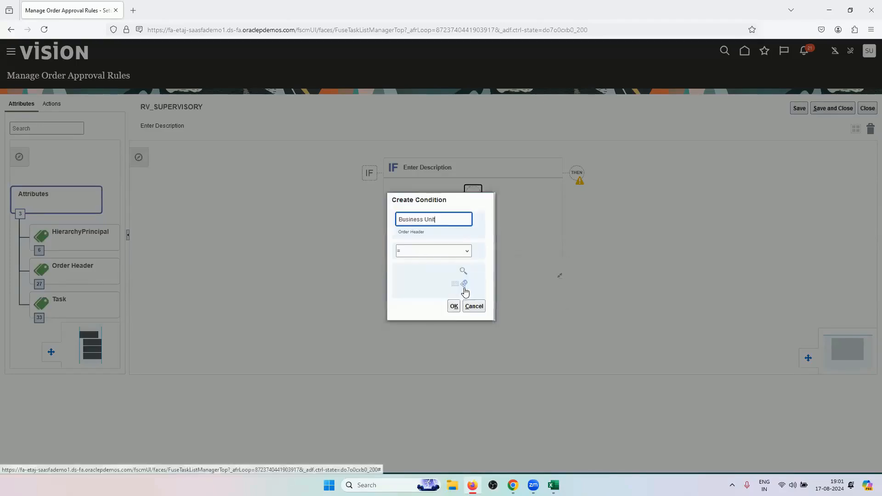
{"action": "left_click", "coordinate": [464, 271]}
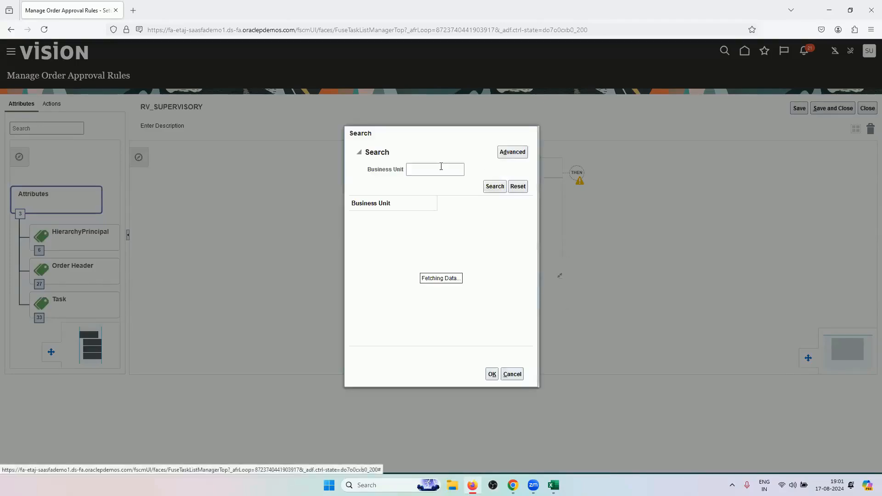
{"action": "left_click", "coordinate": [441, 168]}
{"action": "type", "text": "US"}
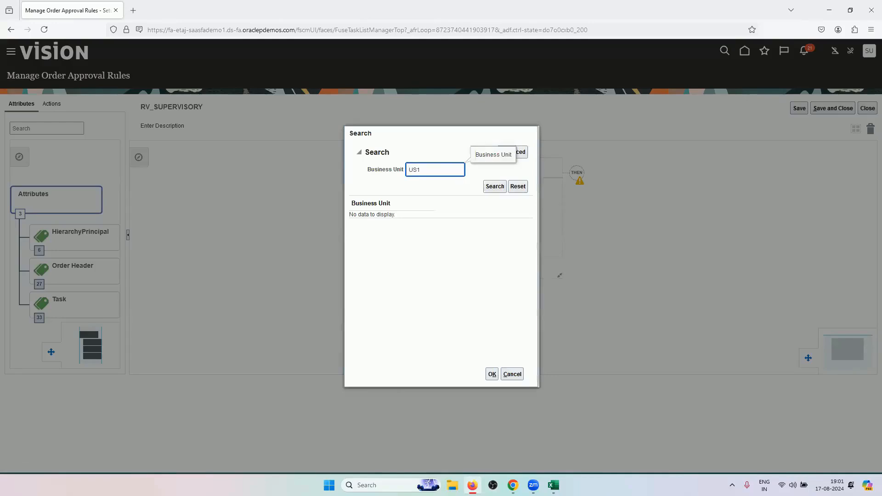
{"action": "type", "text": "1"}
{"action": "key", "text": "Return"}
{"action": "left_click", "coordinate": [491, 374]}
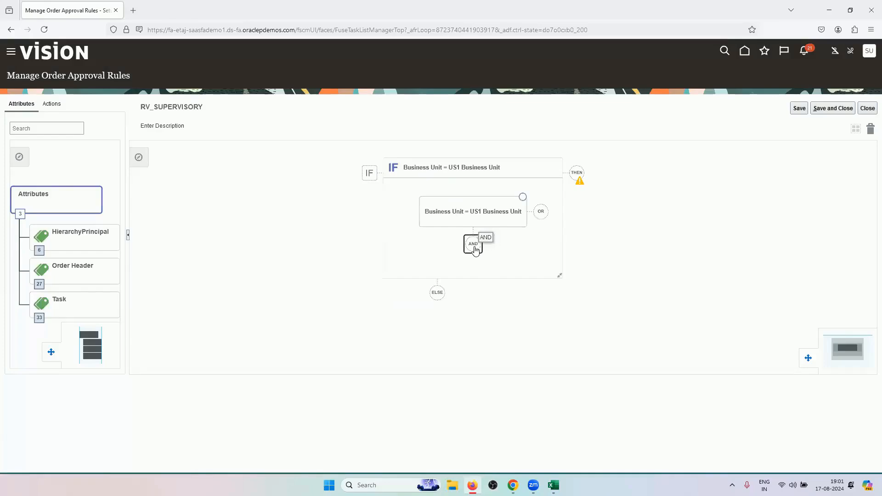
Add the condition Order Total Amount greater than 2,000.00, correcting the mistyped 20000
{"action": "type", "text": "AMOUNT"}
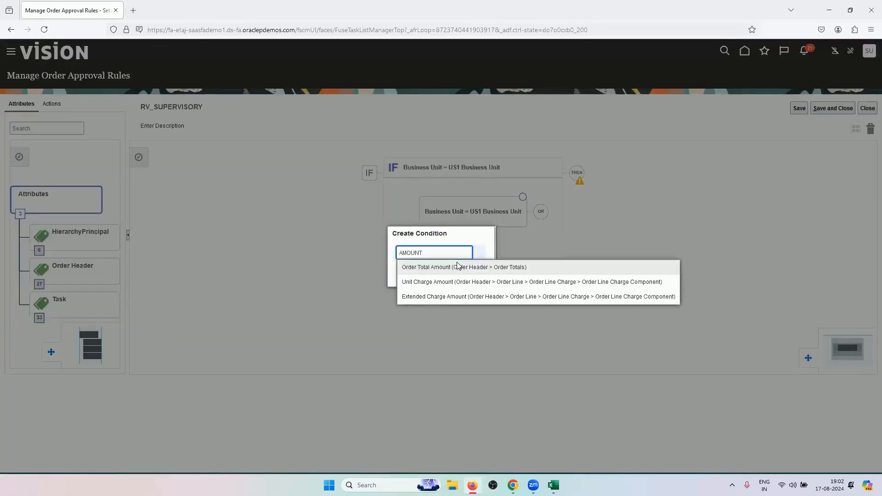
{"action": "left_click", "coordinate": [457, 262]}
{"action": "left_click", "coordinate": [436, 251]}
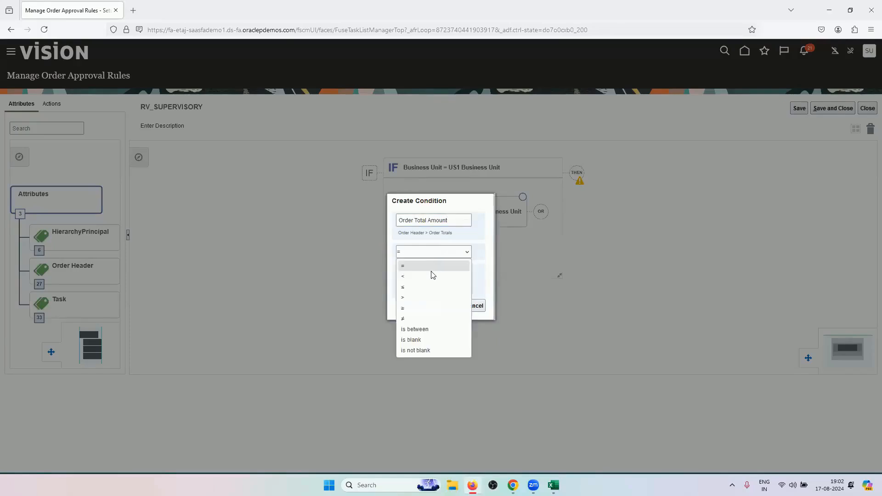
{"action": "left_click", "coordinate": [429, 297]}
{"action": "left_click", "coordinate": [427, 271]}
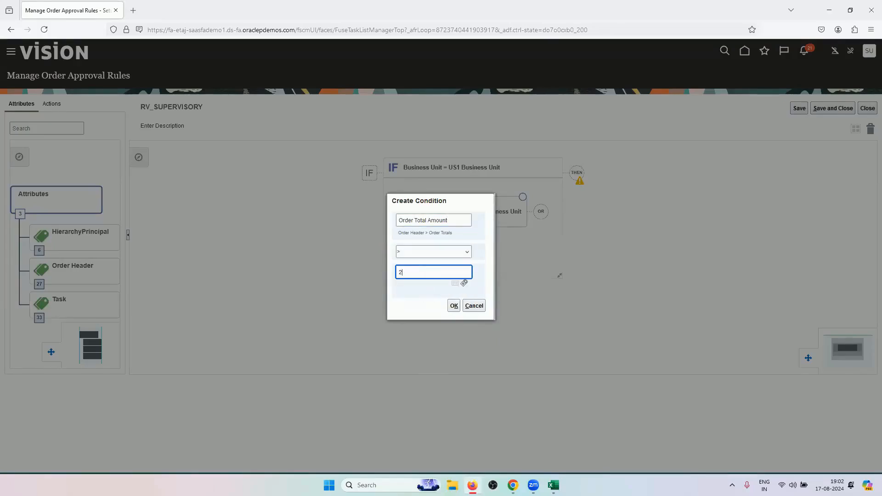
{"action": "left_click", "coordinate": [410, 296]}
{"action": "left_click", "coordinate": [406, 277]}
{"action": "key", "text": "BackSpace"}
{"action": "left_click", "coordinate": [427, 300]}
{"action": "left_click", "coordinate": [453, 307]}
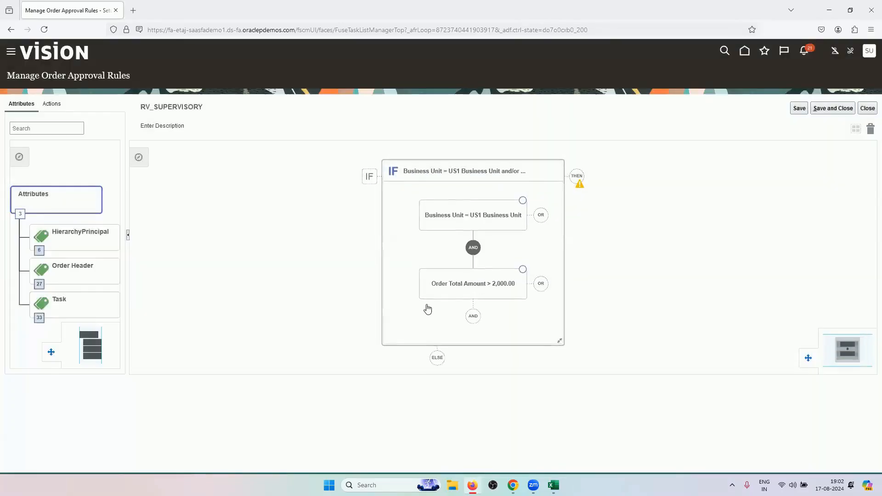
Add an AND condition: Primary (Order Totals) is equal to Yes
{"action": "left_click", "coordinate": [469, 316]}
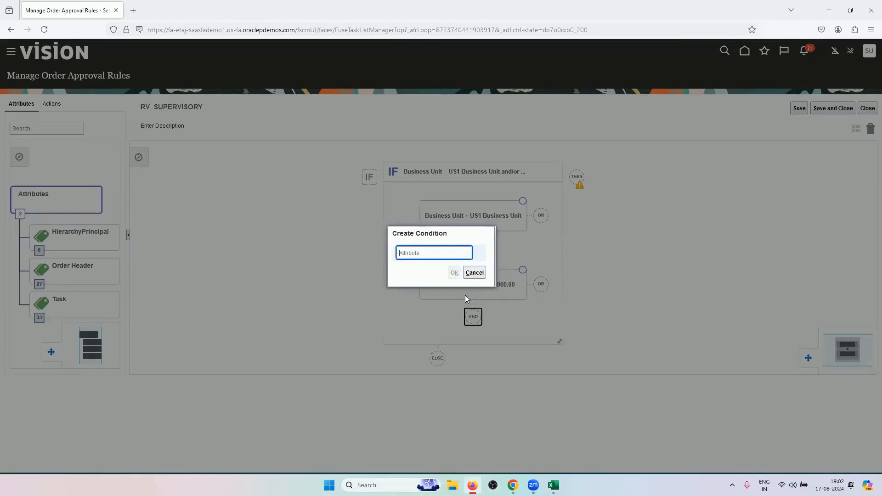
{"action": "type", "text": "PRIMARY"}
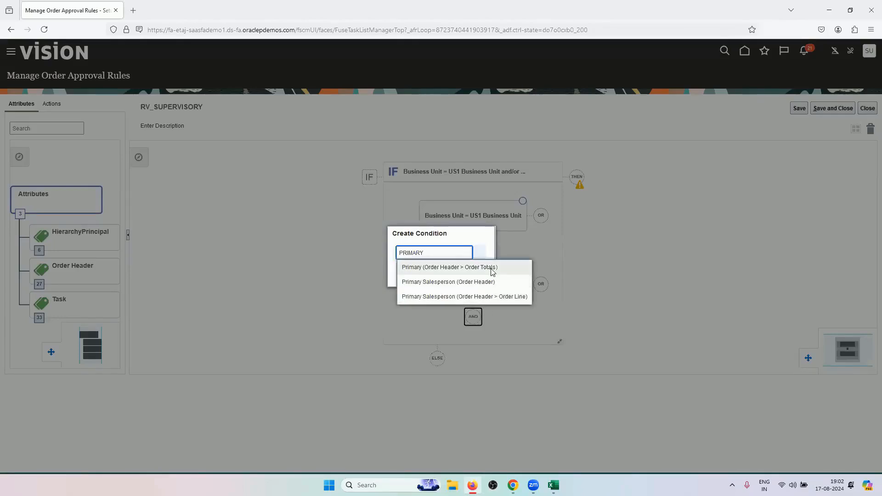
{"action": "left_click", "coordinate": [490, 268]}
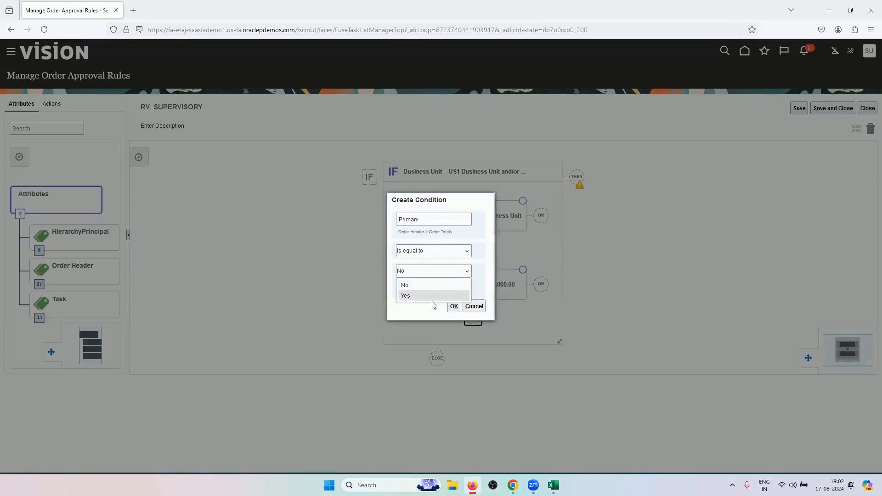
{"action": "left_click", "coordinate": [441, 298]}
{"action": "left_click", "coordinate": [454, 306]}
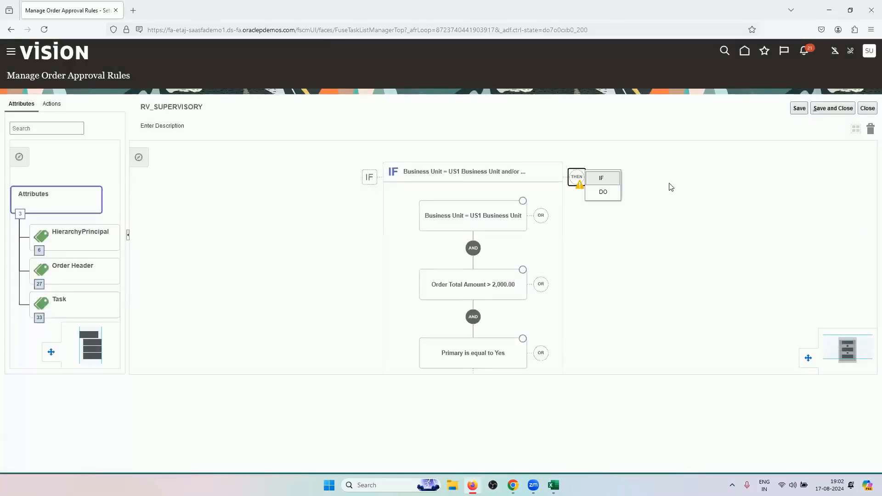
Add a DO block whose new action performs Assign to Supervisors
{"action": "left_click", "coordinate": [615, 192]}
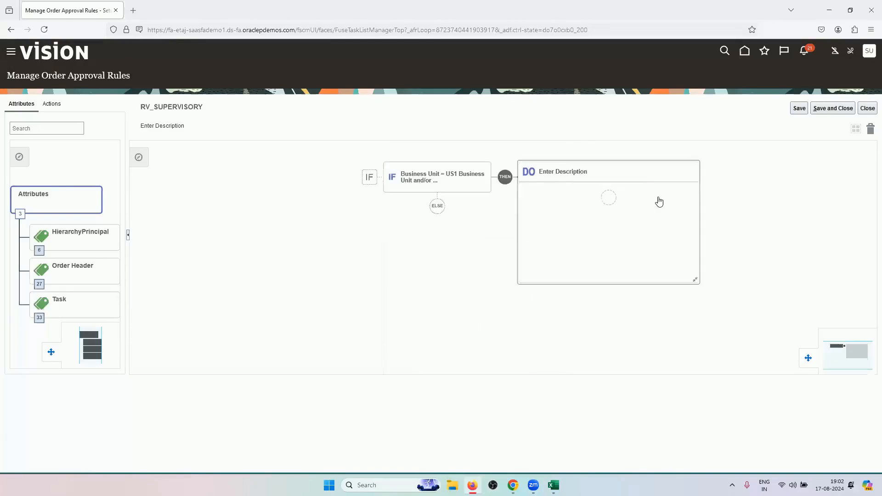
{"action": "left_click", "coordinate": [609, 197]}
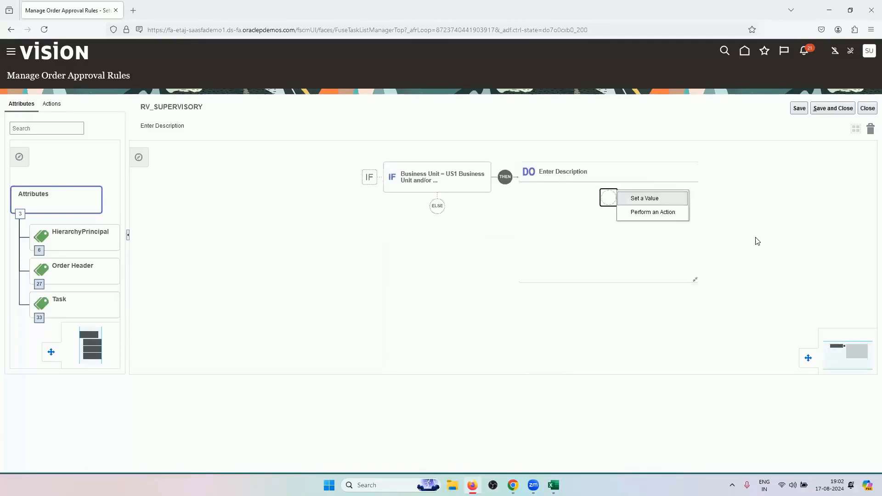
{"action": "left_click", "coordinate": [668, 212]}
{"action": "left_click", "coordinate": [470, 263]}
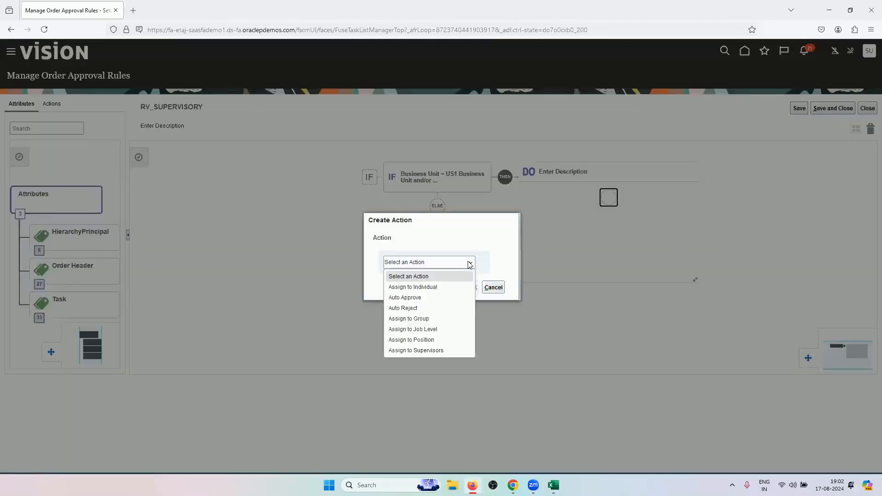
{"action": "left_click", "coordinate": [440, 352]}
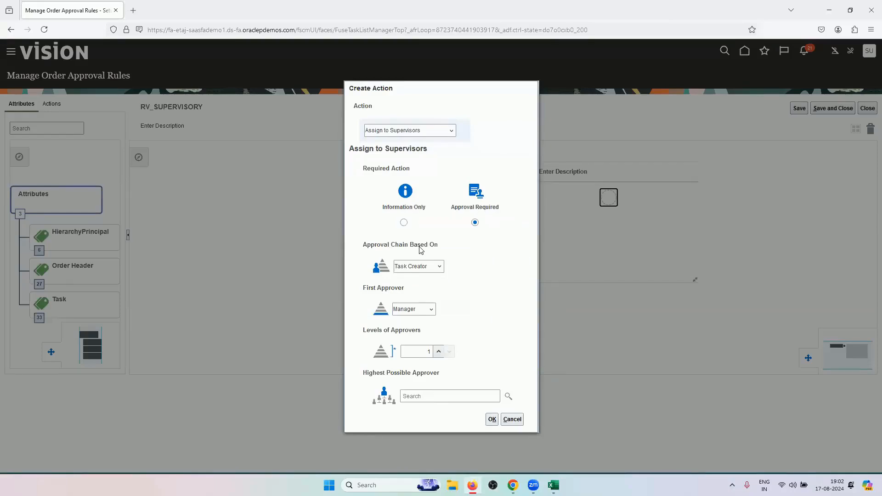
Keep Task Creator as approval chain basis and Manager as first approver, then view the Excel hierarchy table
{"action": "left_click", "coordinate": [438, 267]}
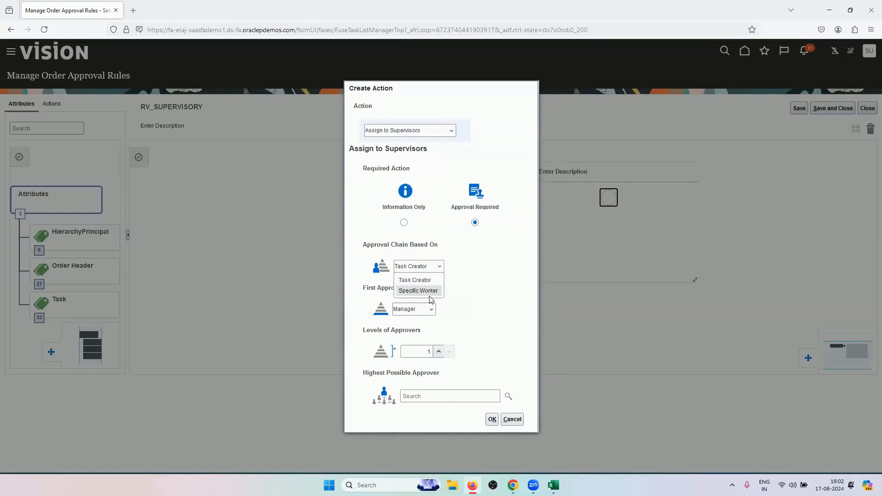
{"action": "left_click", "coordinate": [497, 272]}
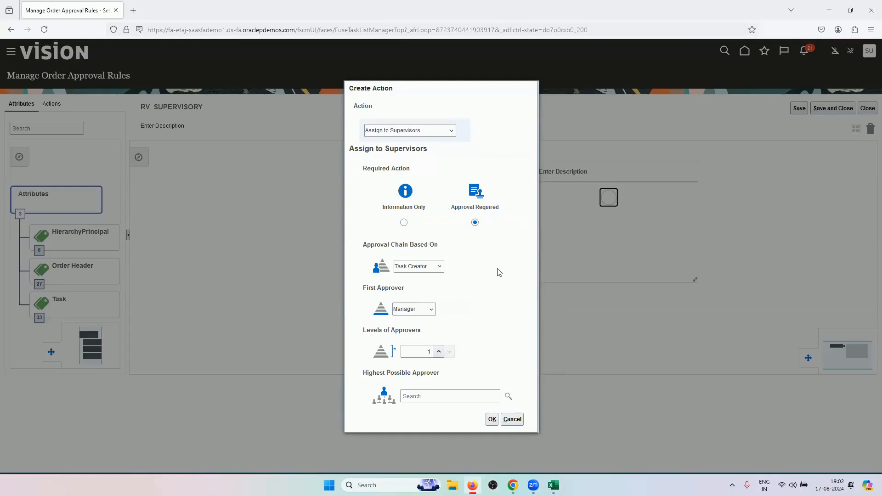
{"action": "left_click", "coordinate": [427, 272]}
{"action": "left_click", "coordinate": [428, 272]}
{"action": "left_click", "coordinate": [431, 311]}
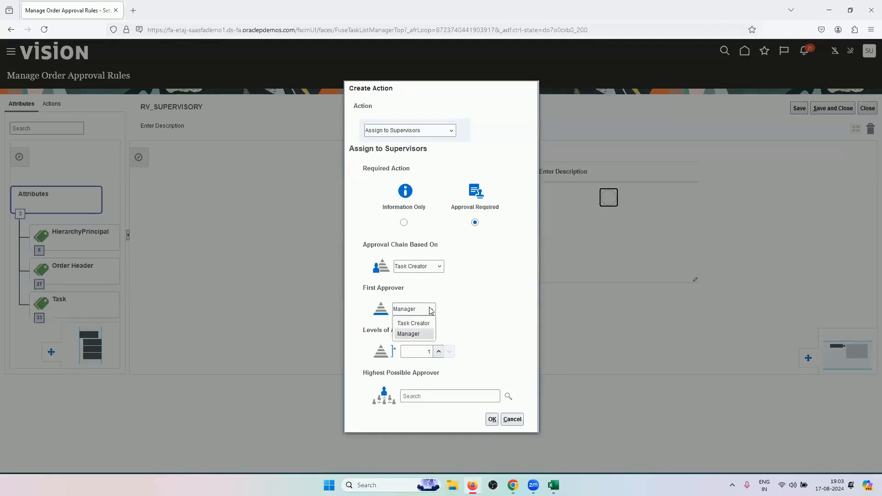
{"action": "left_click", "coordinate": [422, 336]}
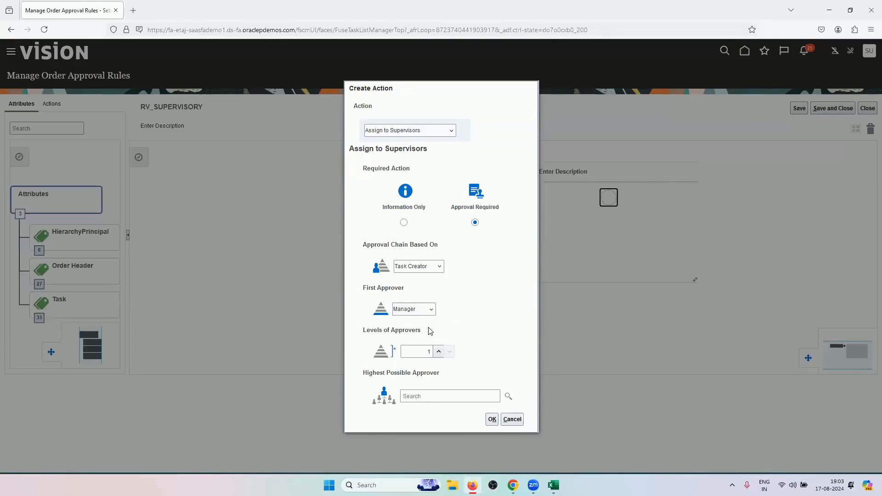
{"action": "left_click", "coordinate": [553, 483]}
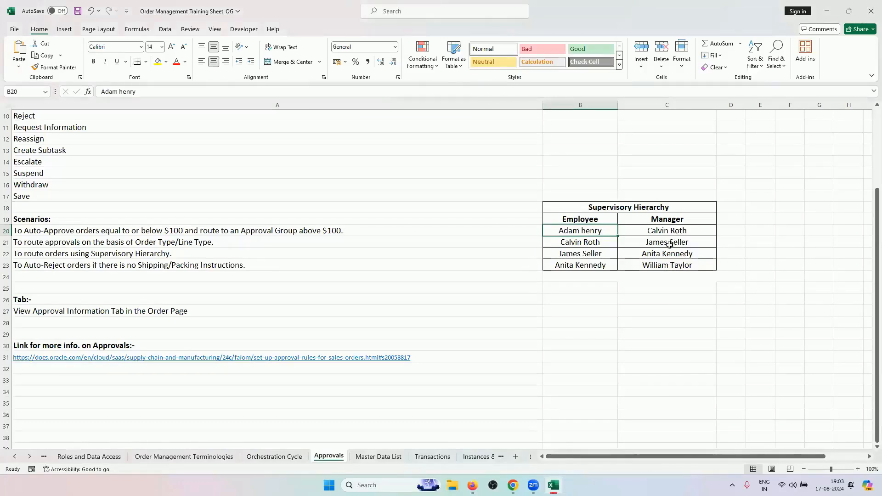
Cross-check the hierarchy table and order page while changing Levels of Approvers from 1 to 4
{"action": "left_click", "coordinate": [512, 486]}
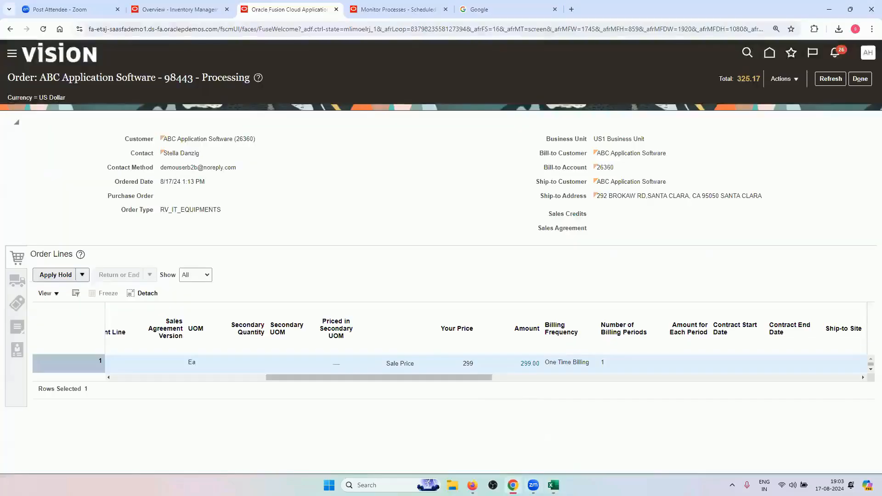
{"action": "left_click", "coordinate": [472, 486]}
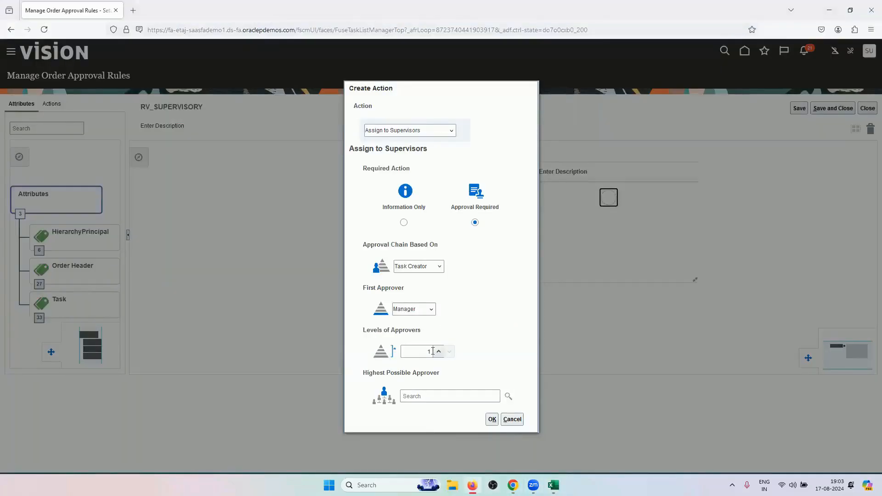
{"action": "left_click", "coordinate": [433, 351]}
{"action": "left_click", "coordinate": [553, 485]}
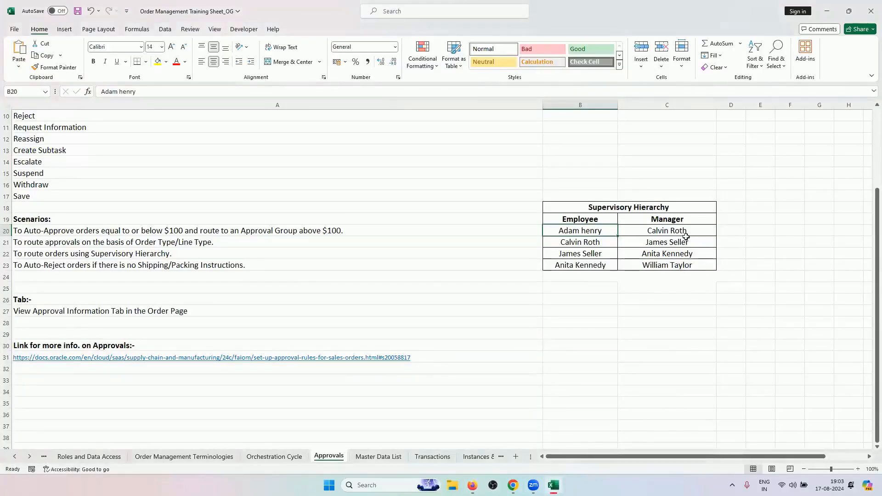
{"action": "left_click", "coordinate": [512, 486]}
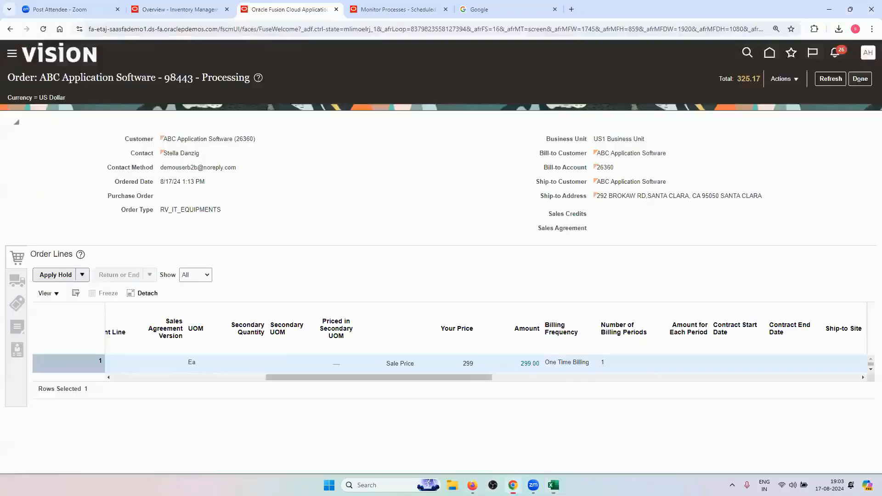
{"action": "left_click", "coordinate": [473, 485]}
Set Levels of Approvers to 4 and recheck the hierarchy table's top manager
{"action": "left_click", "coordinate": [425, 352]}
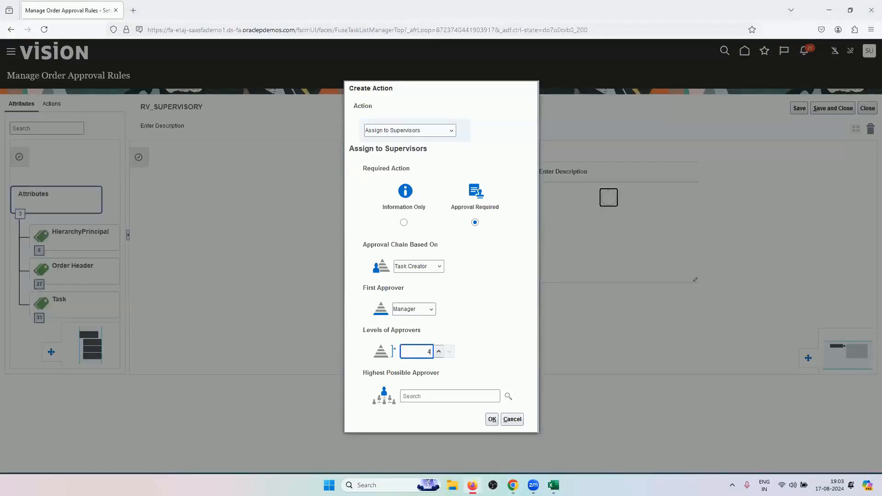
{"action": "left_click", "coordinate": [425, 396]}
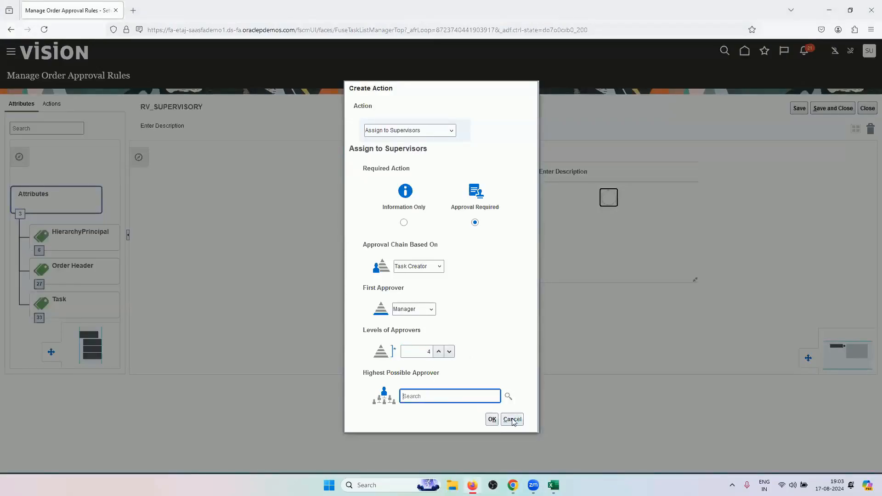
{"action": "left_click", "coordinate": [553, 485]}
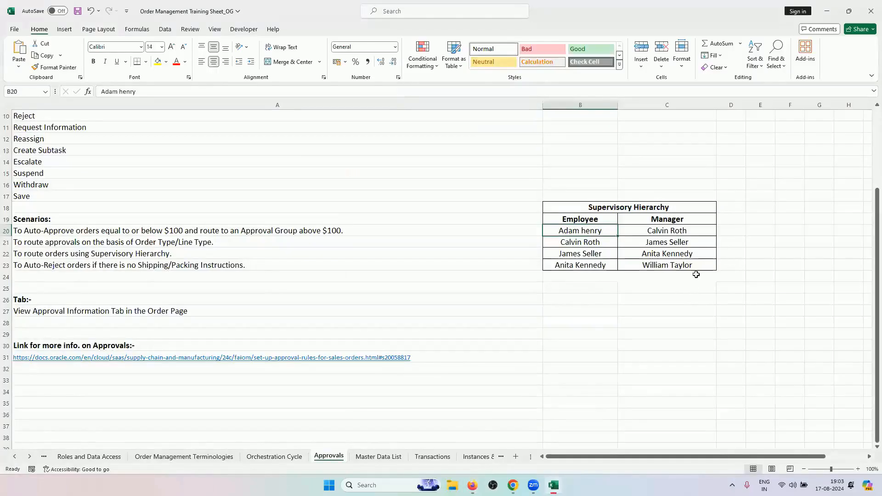
{"action": "left_click", "coordinate": [472, 486]}
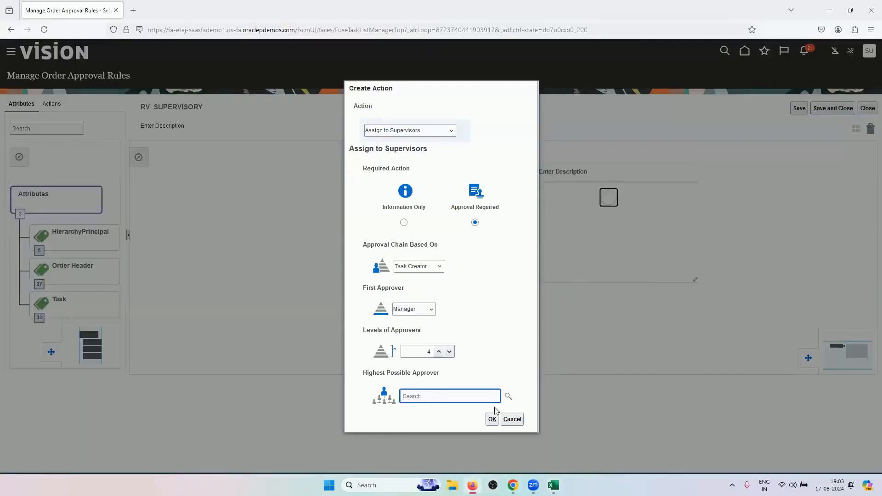
Search for the top manager by first and last name and select them as Highest Possible Approver
{"action": "left_click", "coordinate": [507, 397]}
{"action": "left_click", "coordinate": [318, 236]}
{"action": "type", "text": "WILLIAM"}
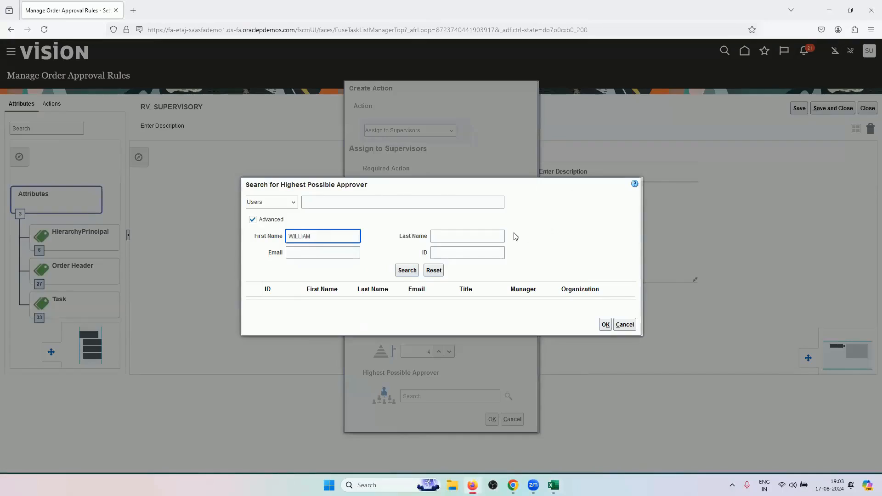
{"action": "left_click", "coordinate": [492, 234]}
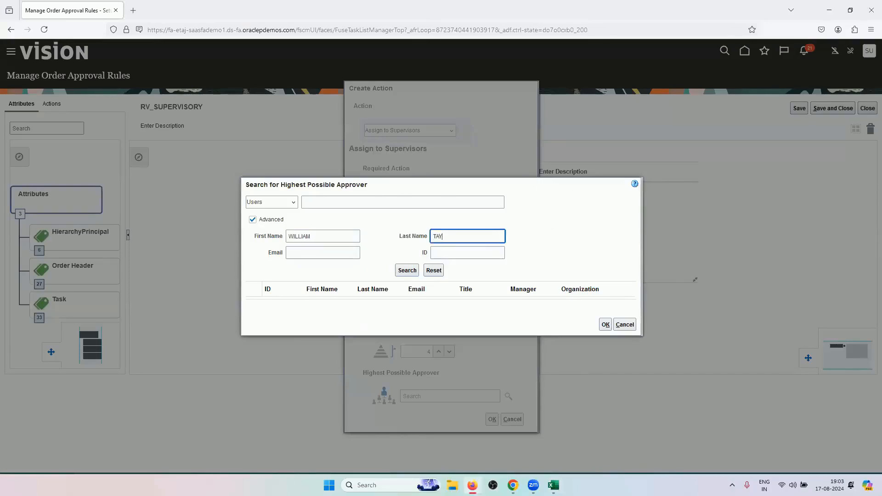
{"action": "left_click", "coordinate": [408, 271]}
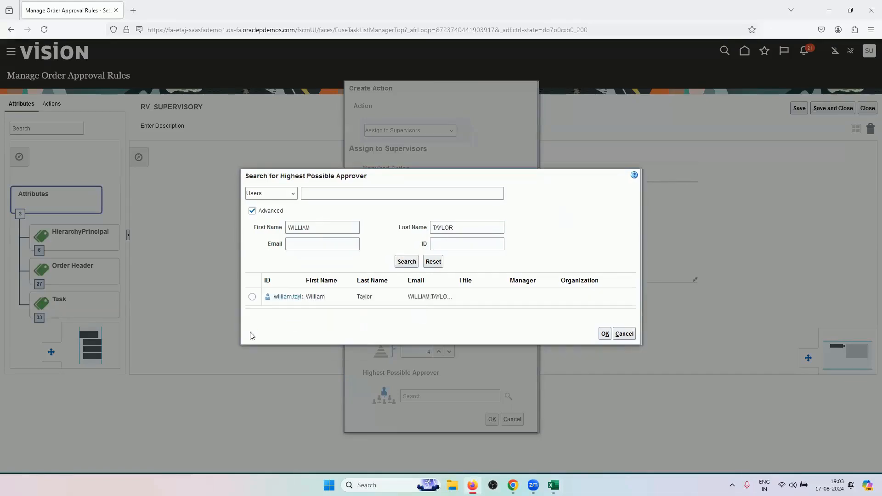
{"action": "left_click", "coordinate": [252, 296]}
{"action": "left_click", "coordinate": [597, 330]}
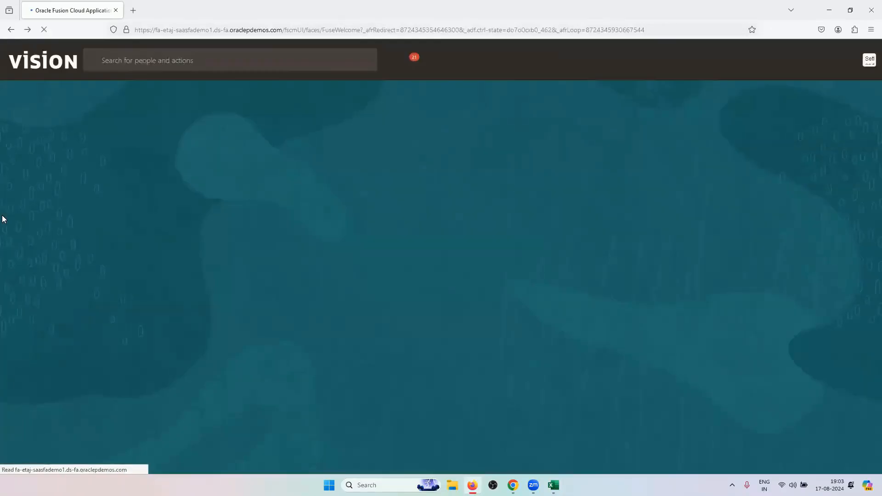
Reopen Manage Order Approval Rules from Setup and Maintenance > Orders by searching tasks for APPROVAL
{"action": "left_click", "coordinate": [869, 61]}
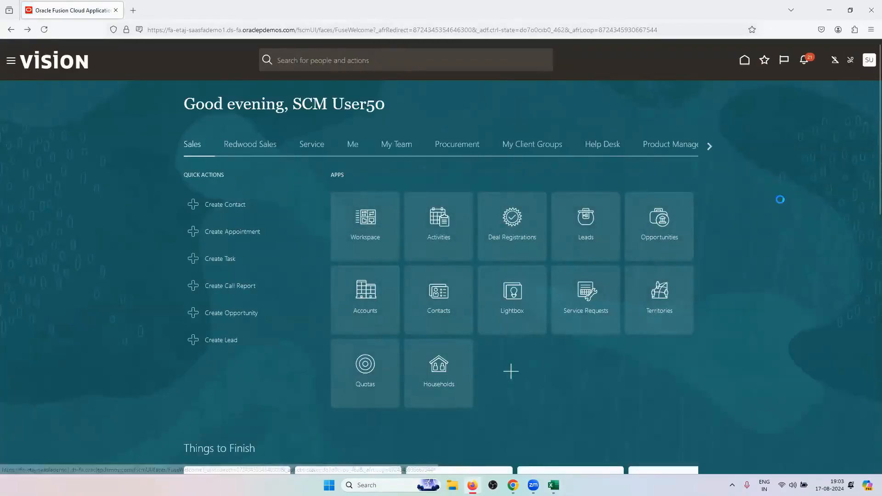
{"action": "left_click", "coordinate": [697, 200]}
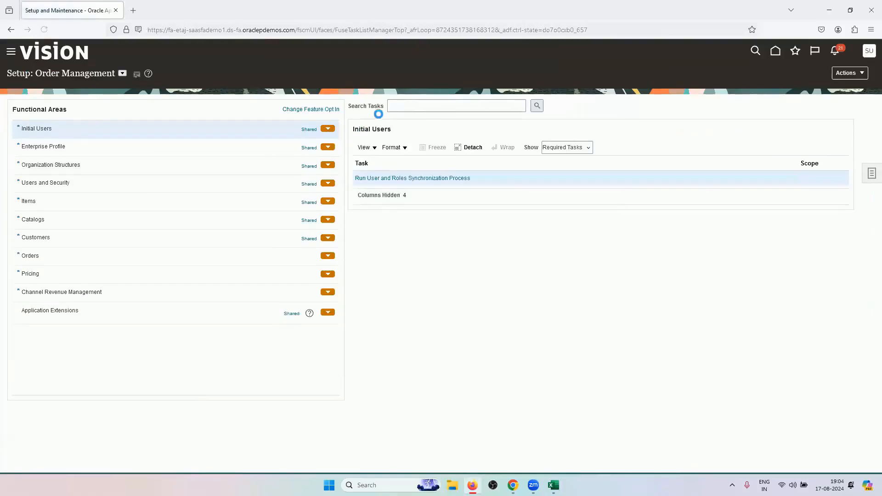
{"action": "left_click", "coordinate": [180, 256]}
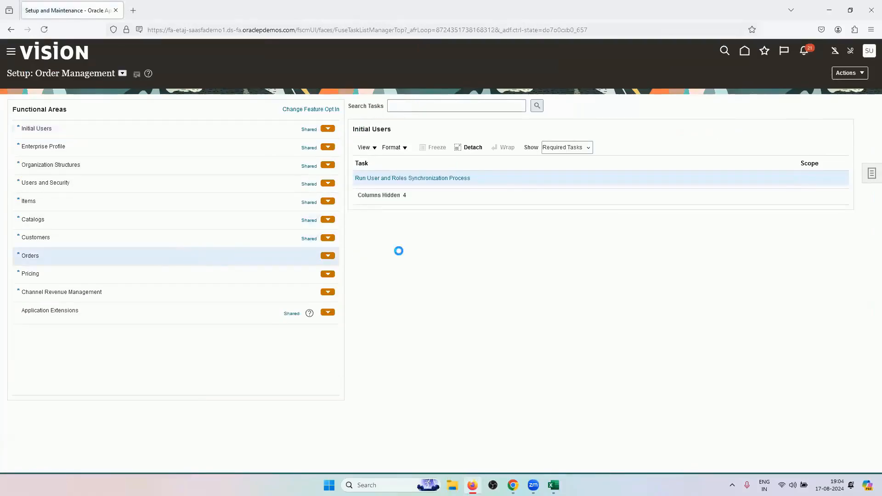
{"action": "left_click", "coordinate": [446, 108]}
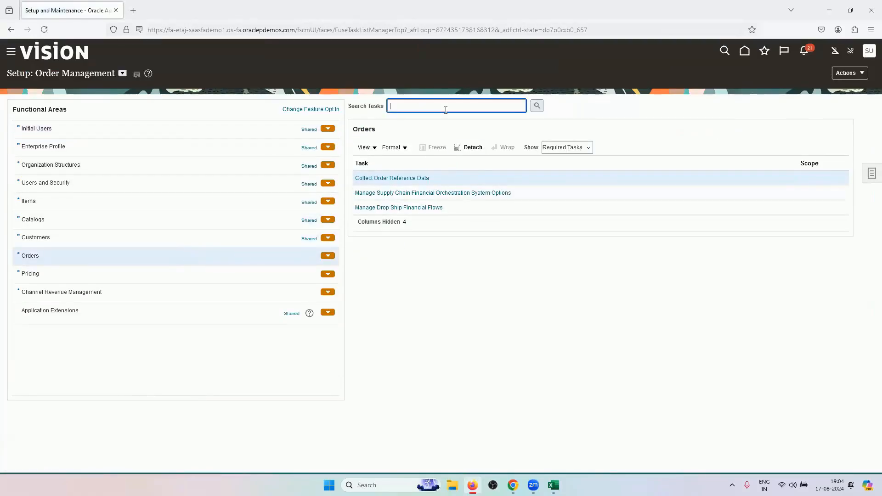
{"action": "type", "text": "APPROVAL"}
{"action": "key", "text": "Return"}
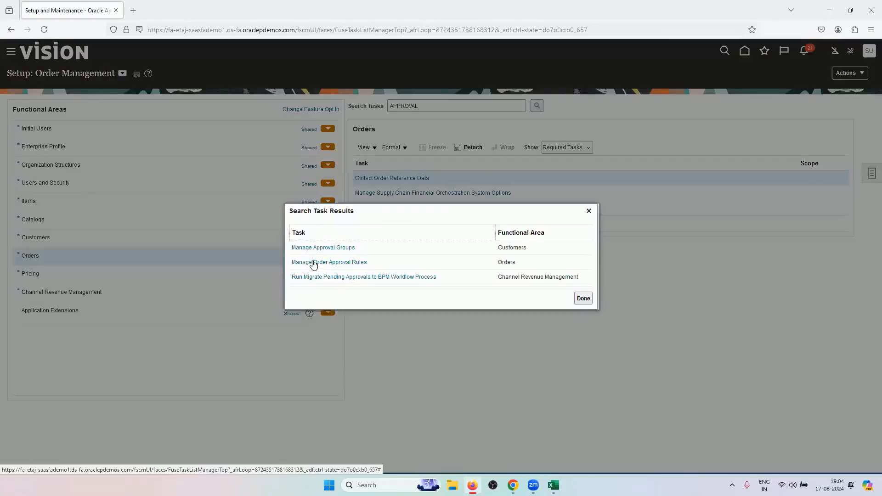
{"action": "left_click", "coordinate": [311, 263]}
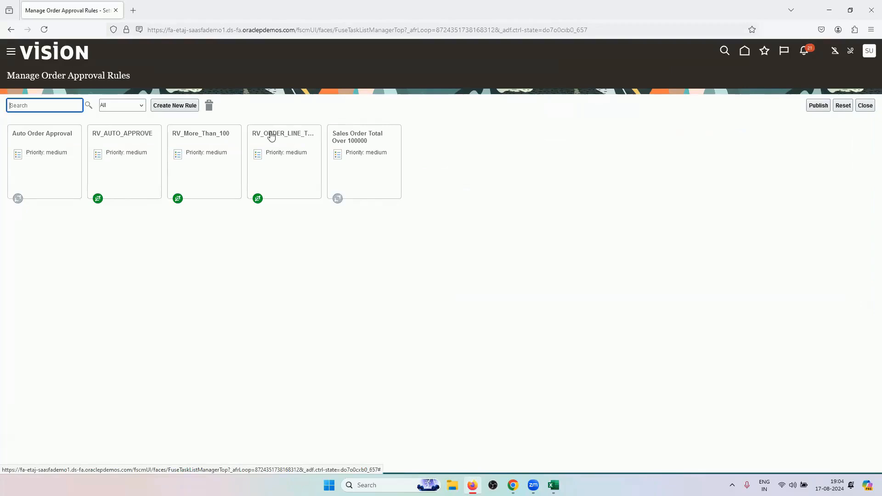
Start a new rule with an Assign to Supervisors action, then discard it without saving
{"action": "left_click", "coordinate": [183, 106]}
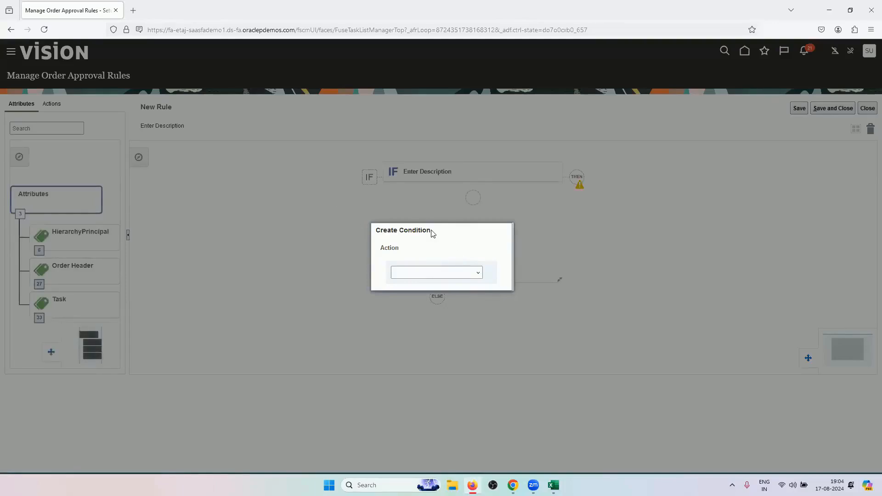
{"action": "left_click", "coordinate": [468, 273]}
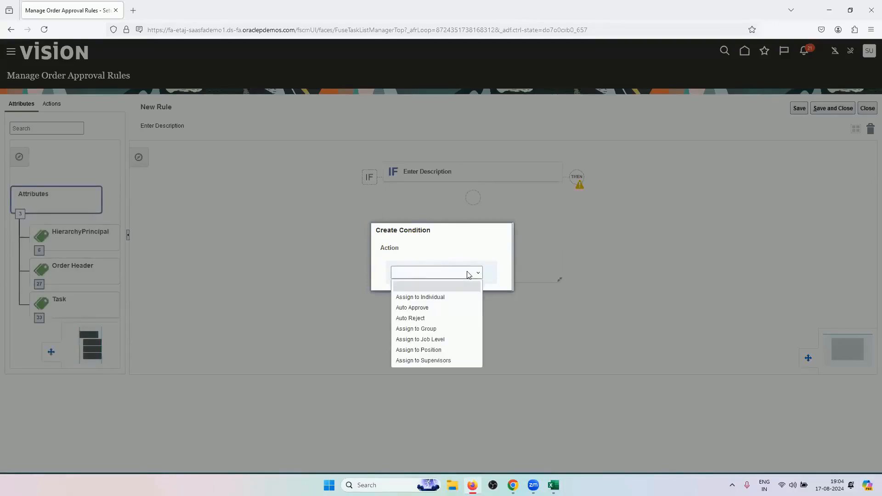
{"action": "left_click", "coordinate": [441, 361]}
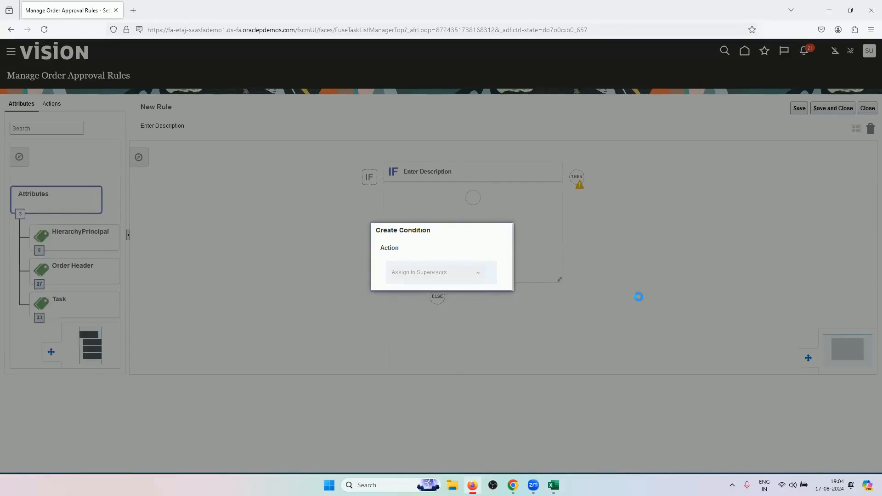
{"action": "left_click_drag", "start_coordinate": [400, 88], "coordinate": [655, 124]}
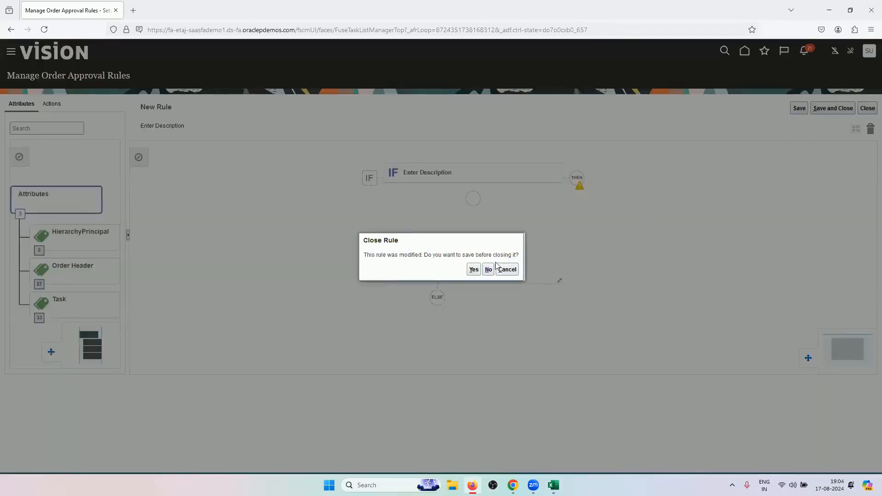
{"action": "left_click", "coordinate": [488, 269]}
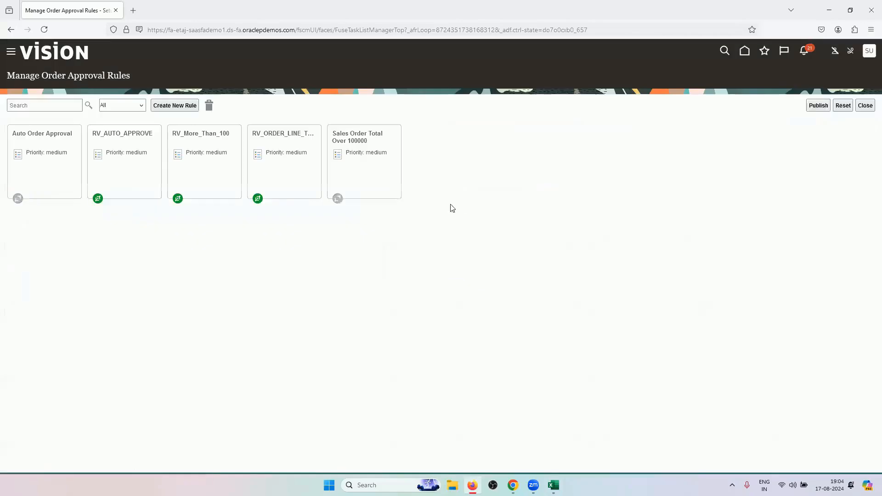
Create a new approval rule named RV_SUPERVISORY
{"action": "left_click", "coordinate": [196, 109]}
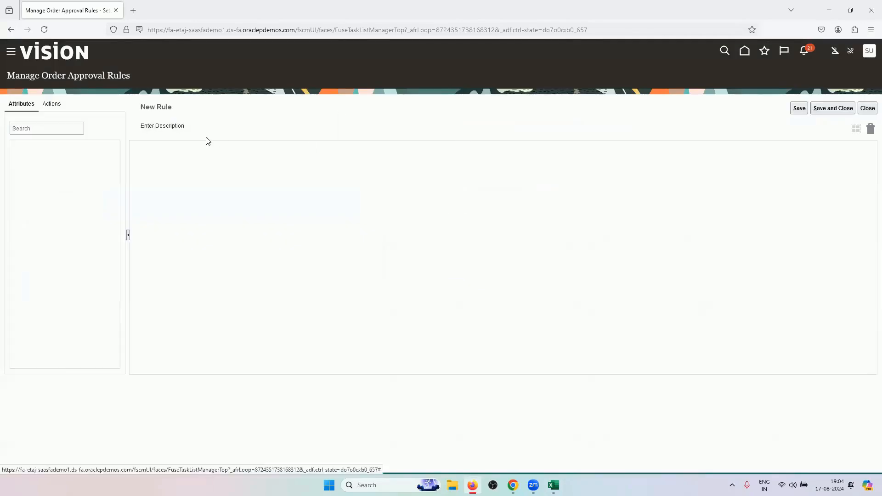
{"action": "left_click", "coordinate": [292, 116]}
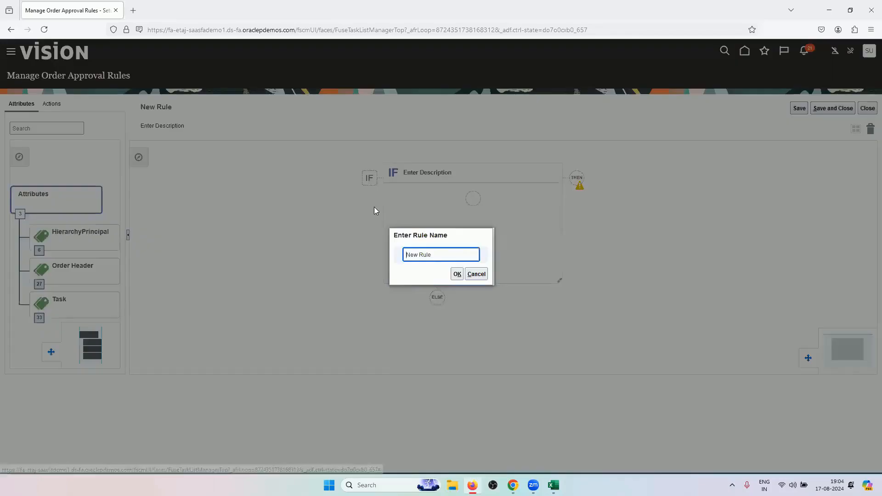
{"action": "type", "text": "RV_SUPERVISORY"}
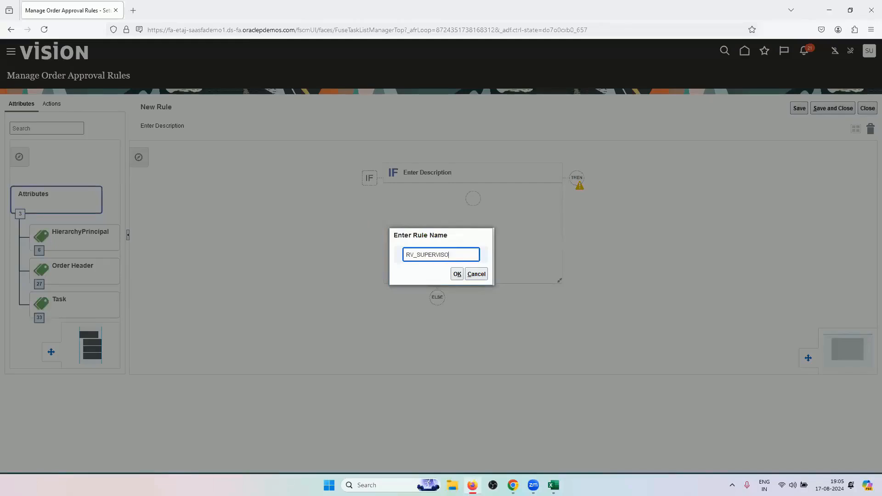
{"action": "left_click", "coordinate": [457, 274]}
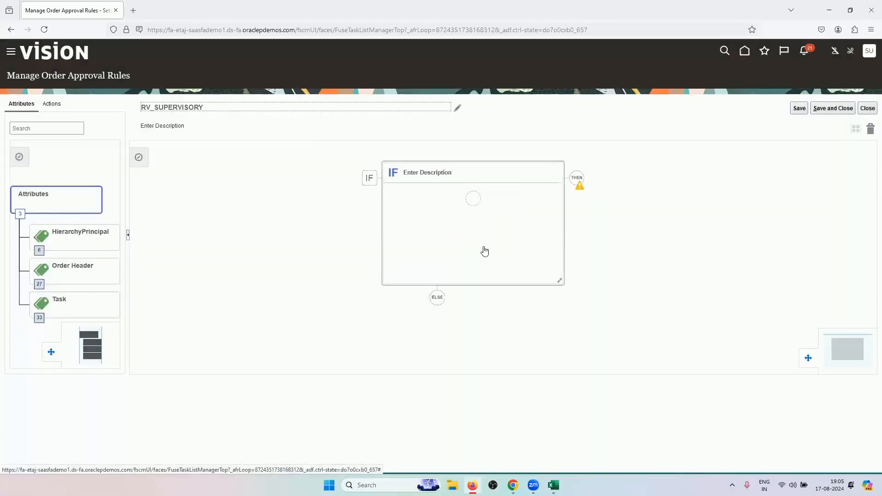
Add the IF condition Business Unit = US1 Business Unit
{"action": "left_click", "coordinate": [474, 198]}
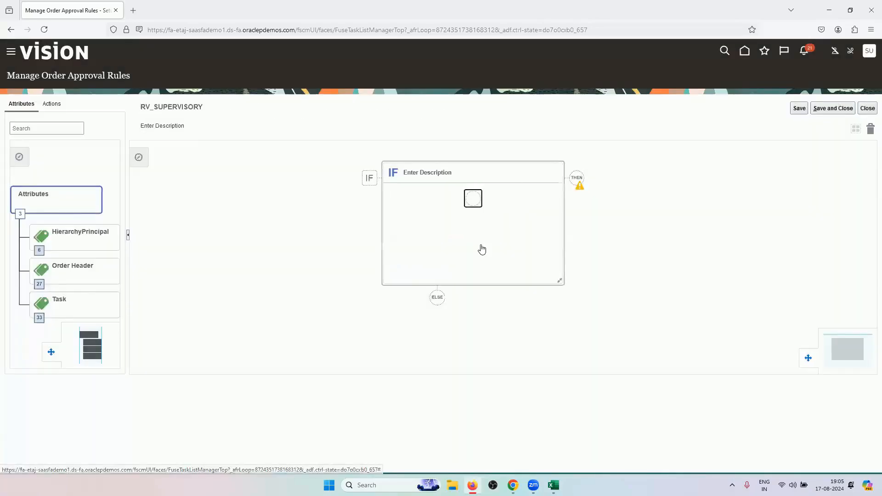
{"action": "type", "text": "BUS"}
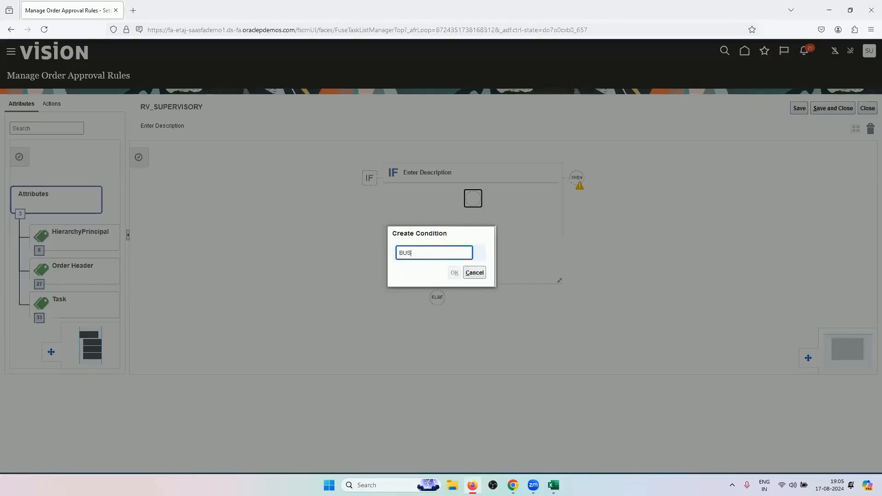
{"action": "type", "text": "INESS"}
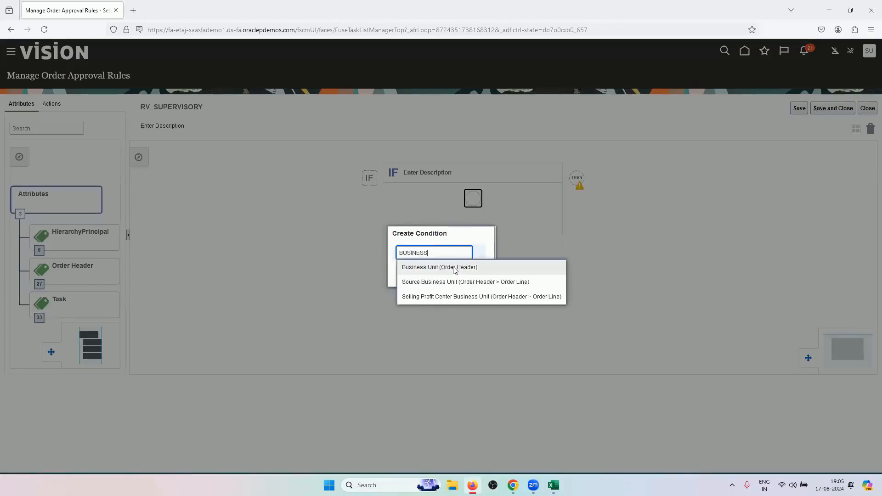
{"action": "left_click", "coordinate": [449, 266]}
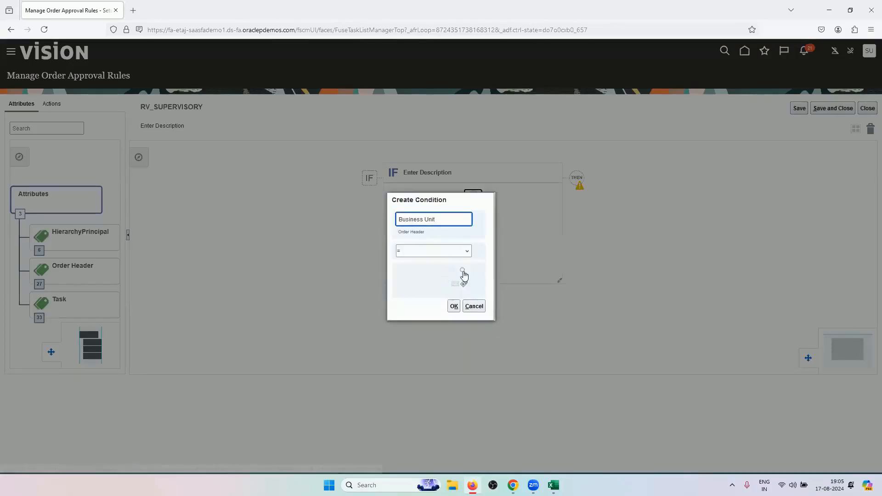
{"action": "left_click", "coordinate": [459, 273]}
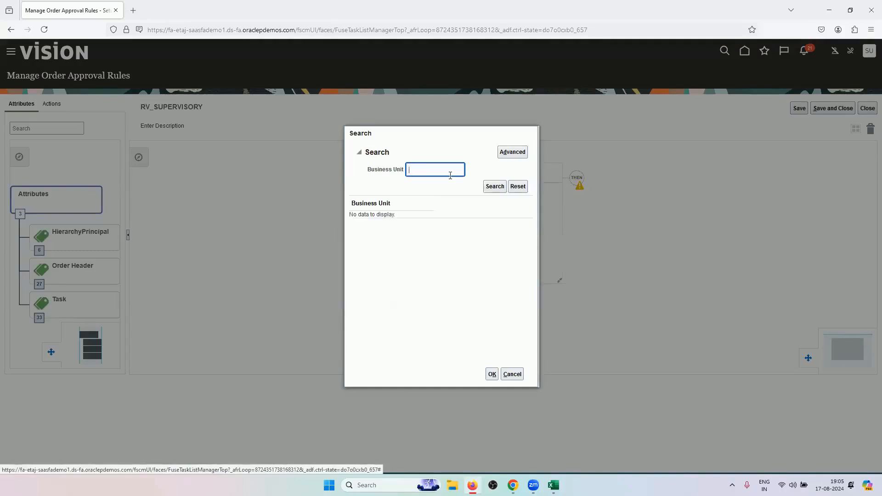
{"action": "left_click", "coordinate": [494, 188]}
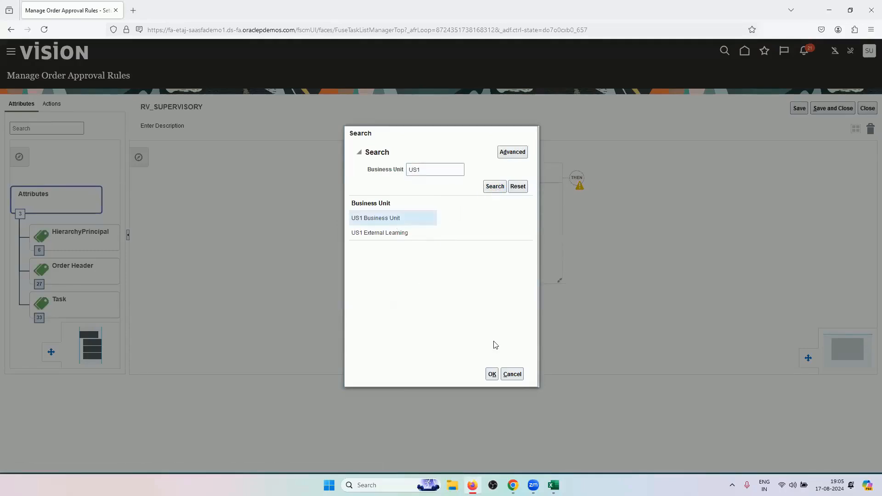
{"action": "left_click", "coordinate": [492, 374]}
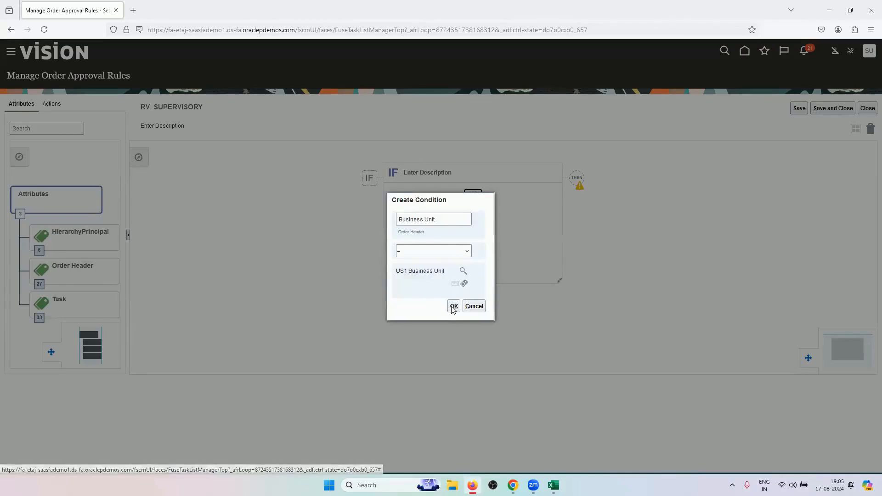
{"action": "left_click", "coordinate": [453, 307]}
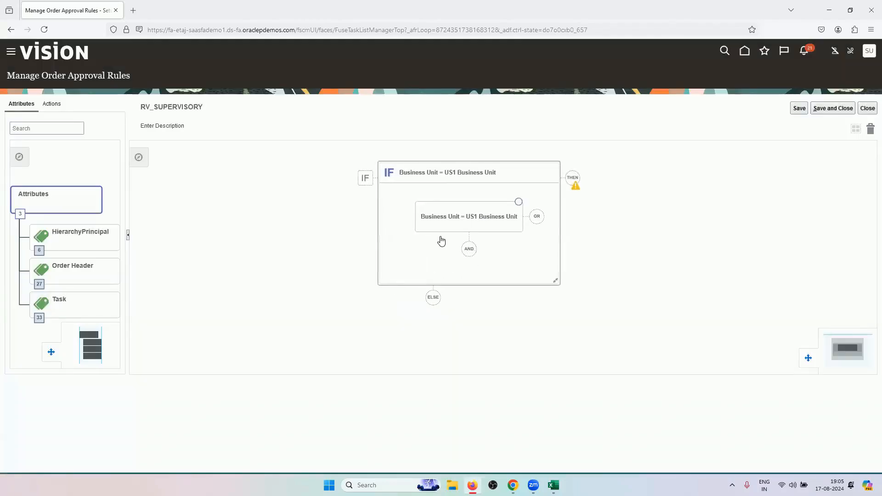
Add an AND condition Order Total Amount > 2,000.00
{"action": "left_click", "coordinate": [469, 248]}
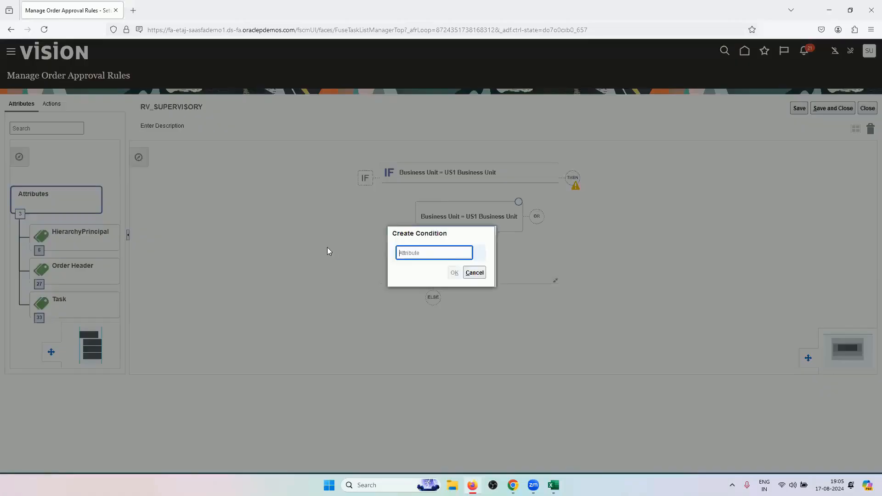
{"action": "type", "text": "AMOUNT"}
{"action": "left_click", "coordinate": [451, 262]}
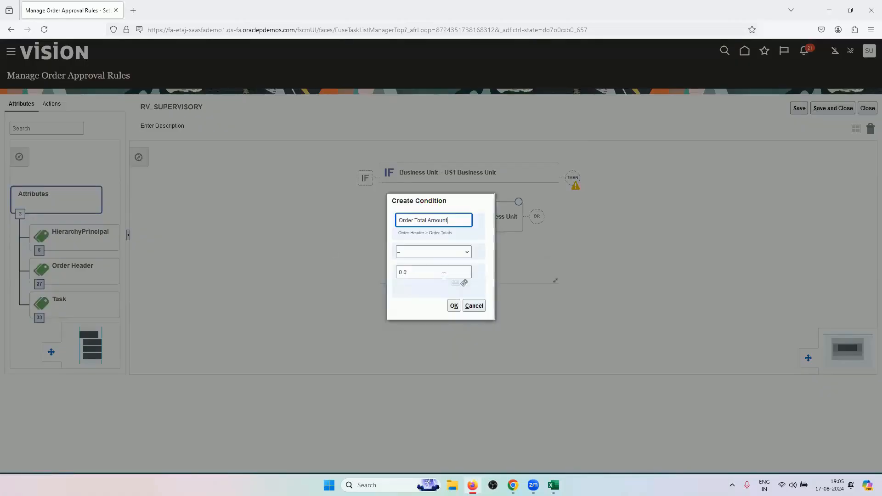
{"action": "left_click", "coordinate": [421, 270]}
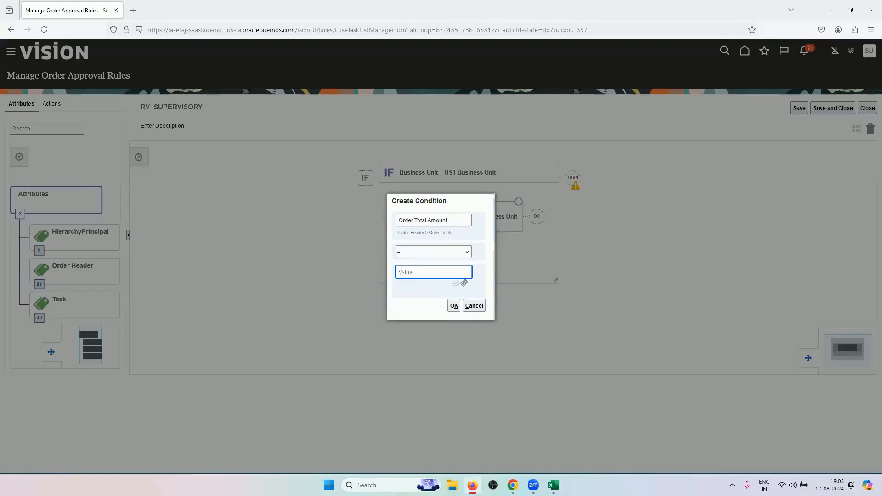
{"action": "left_click", "coordinate": [437, 254]}
{"action": "left_click", "coordinate": [418, 295]}
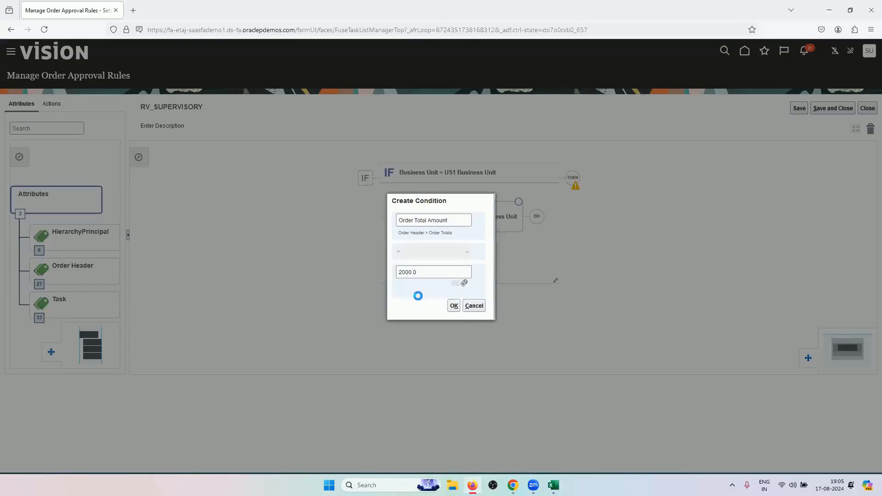
{"action": "left_click", "coordinate": [453, 306]}
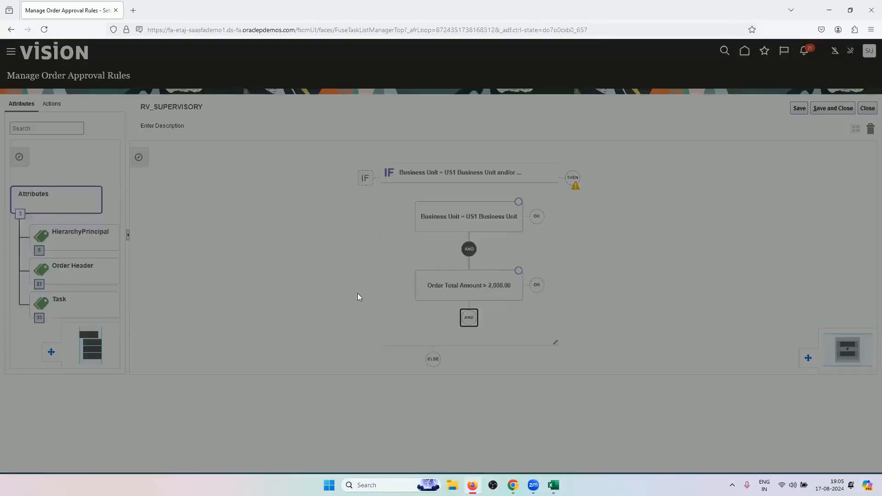
Add an AND condition Primary is equal to Yes
{"action": "type", "text": "PRIMA"}
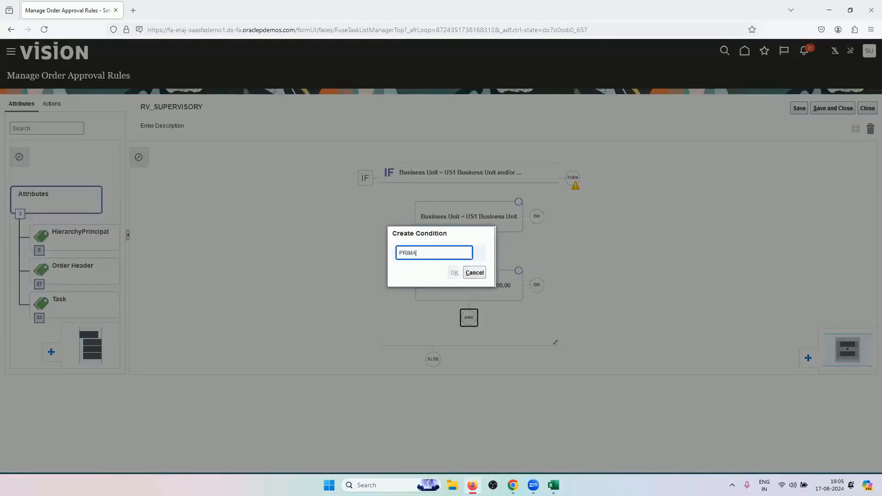
{"action": "type", "text": "RY"}
{"action": "key", "text": "BackSpace"}
{"action": "type", "text": "RY"}
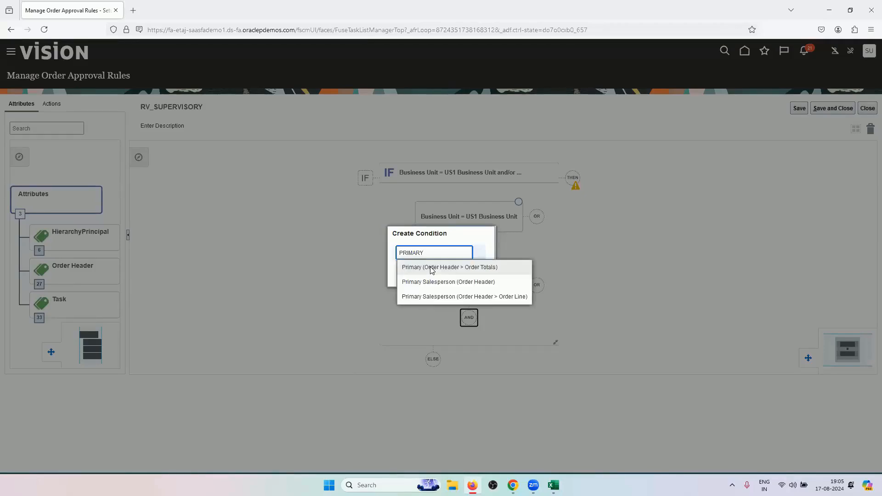
{"action": "left_click", "coordinate": [432, 268]}
{"action": "left_click", "coordinate": [425, 275]}
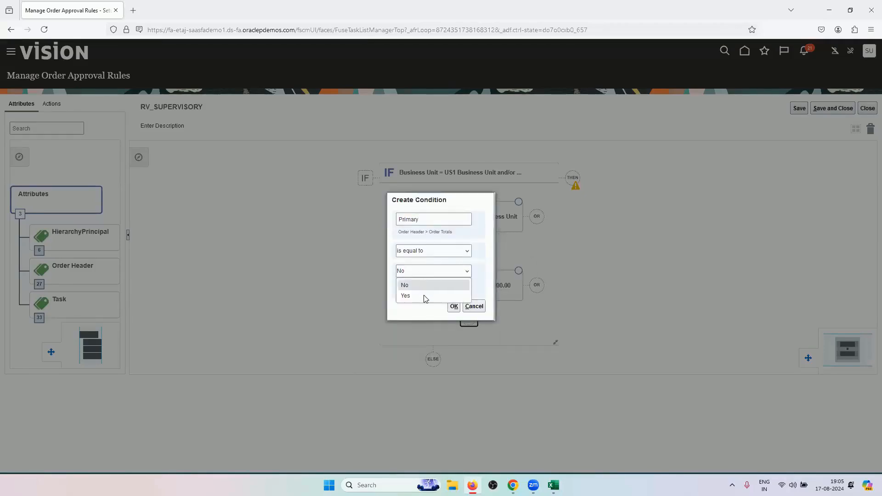
{"action": "left_click", "coordinate": [425, 296]}
{"action": "left_click", "coordinate": [454, 306]}
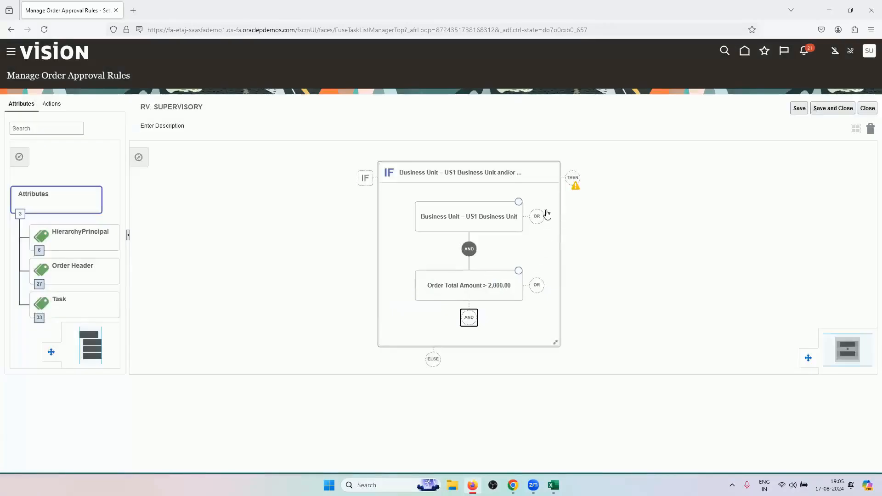
{"action": "left_click", "coordinate": [573, 177]}
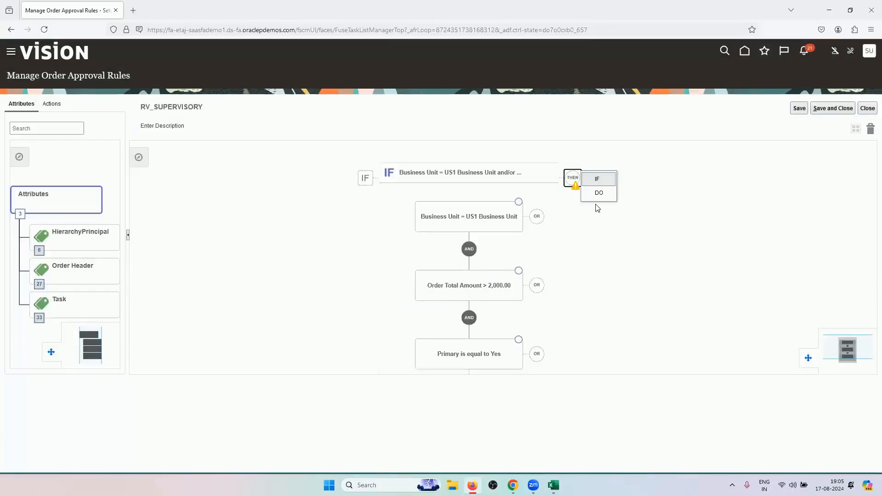
Add a THEN action Assign to Supervisors with 4 levels of approvers
{"action": "left_click", "coordinate": [601, 195]}
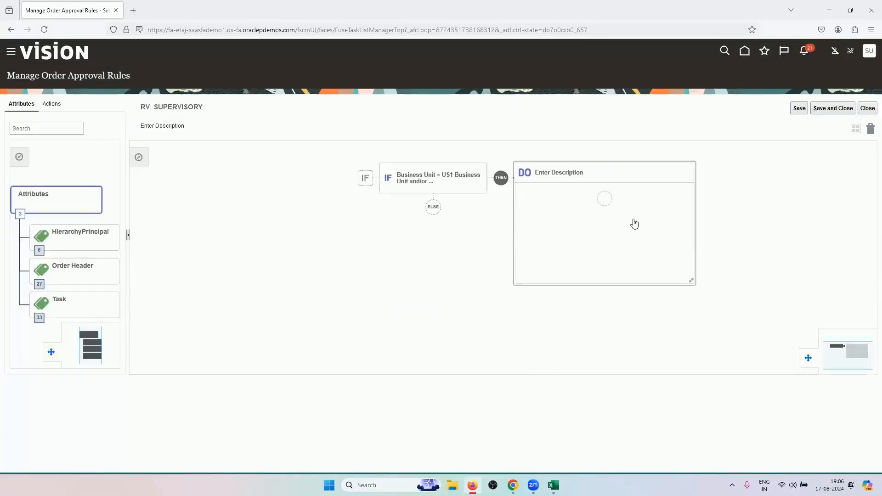
{"action": "left_click", "coordinate": [604, 199]}
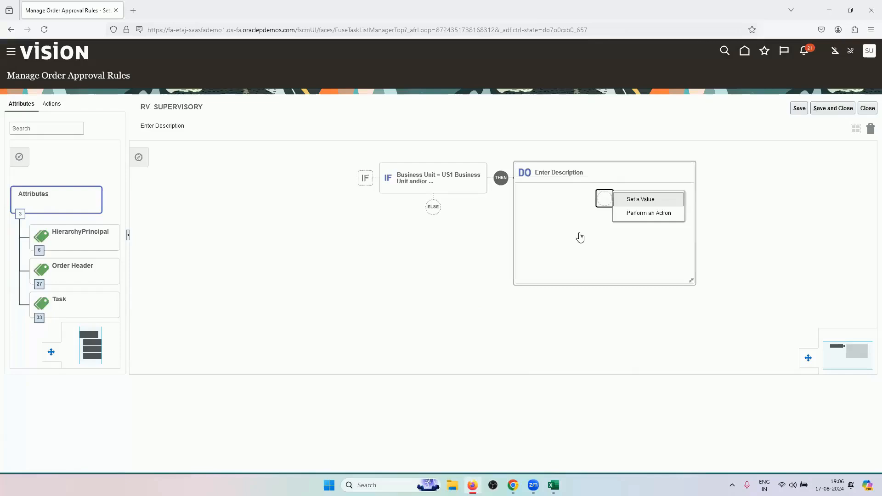
{"action": "left_click", "coordinate": [628, 215]}
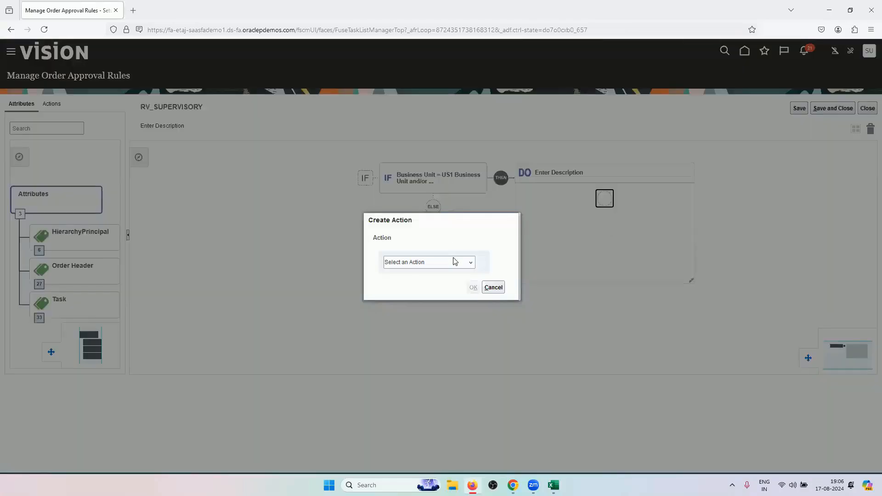
{"action": "left_click", "coordinate": [455, 261]}
{"action": "left_click", "coordinate": [422, 352]}
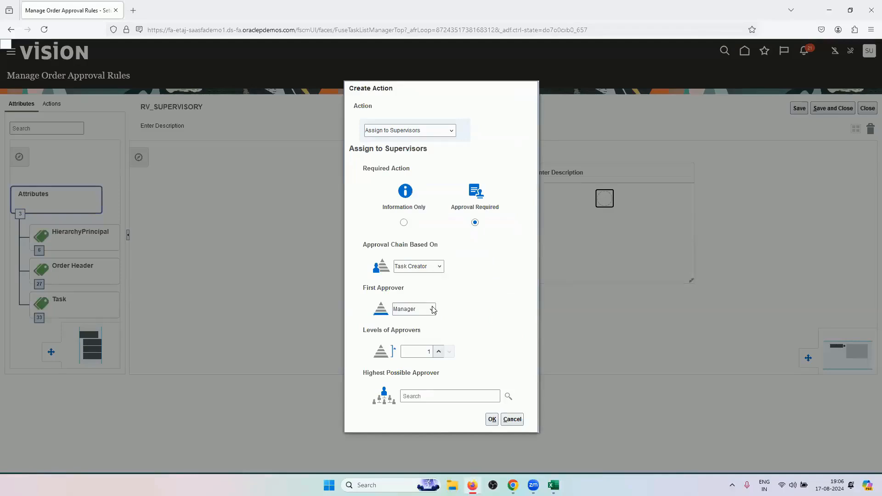
{"action": "left_click", "coordinate": [431, 352]}
Search for and select the Highest Possible Approver user, then finish and save the rule
{"action": "left_click", "coordinate": [509, 396]}
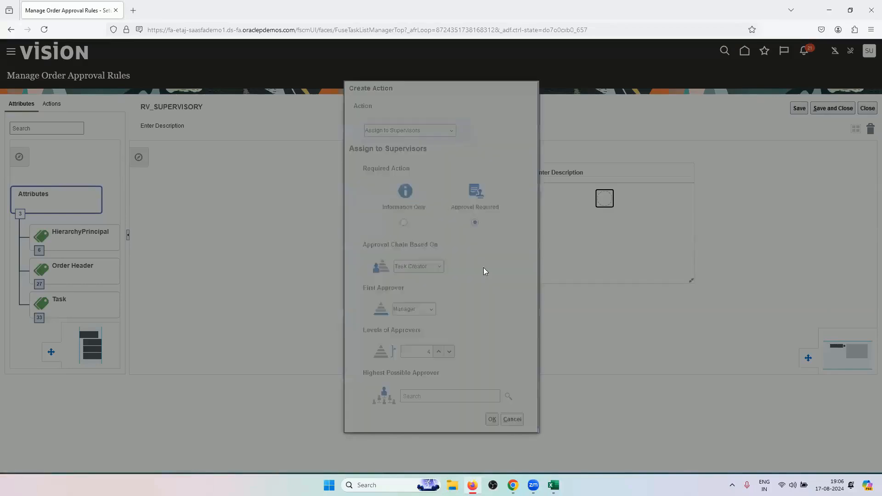
{"action": "left_click", "coordinate": [323, 236]}
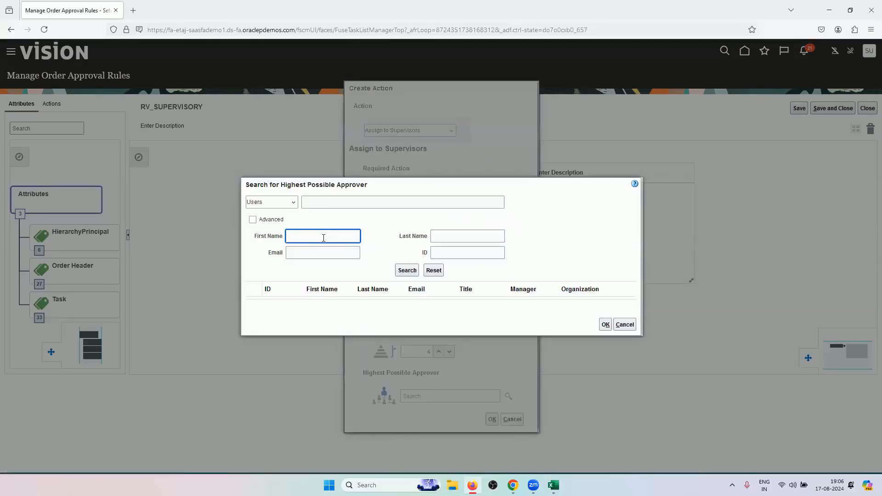
{"action": "type", "text": "WI"}
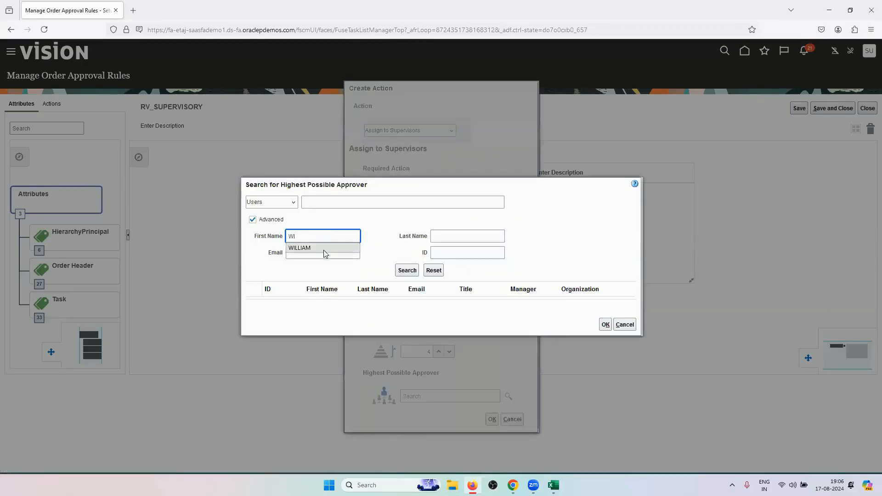
{"action": "left_click", "coordinate": [301, 248]}
{"action": "left_click", "coordinate": [477, 238]}
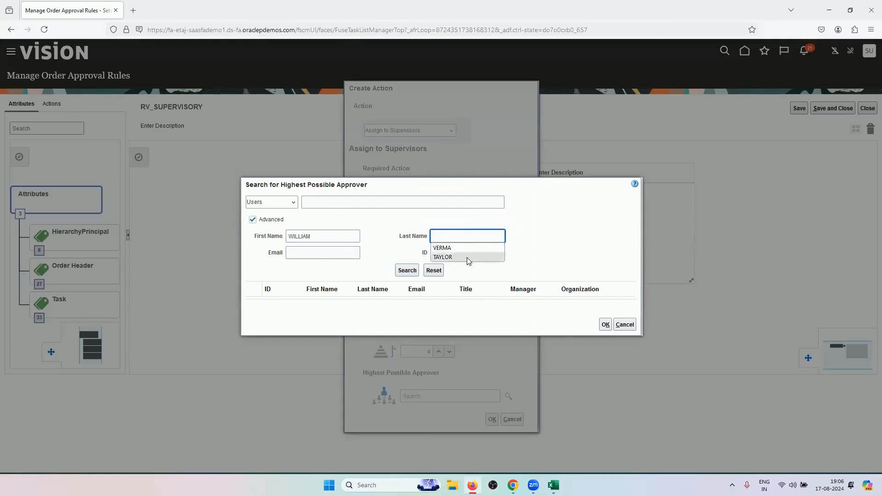
{"action": "left_click", "coordinate": [467, 258]}
{"action": "left_click", "coordinate": [407, 270]}
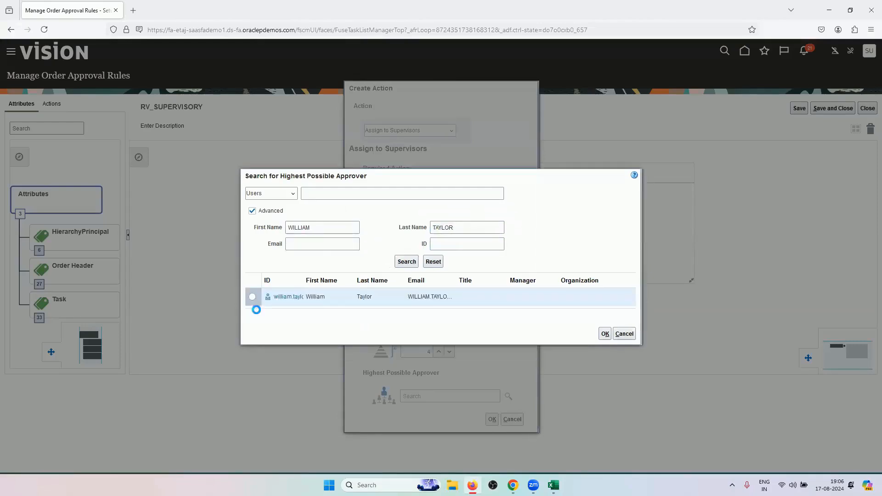
{"action": "left_click", "coordinate": [253, 297]}
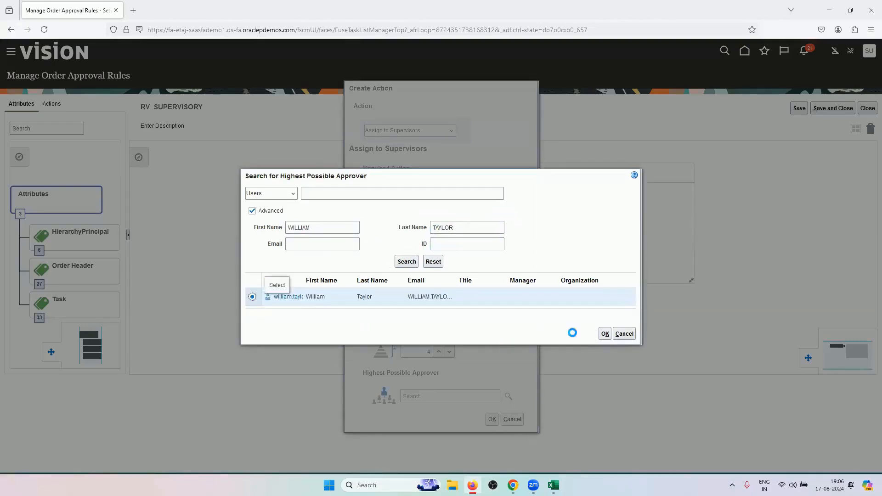
{"action": "left_click", "coordinate": [605, 333]}
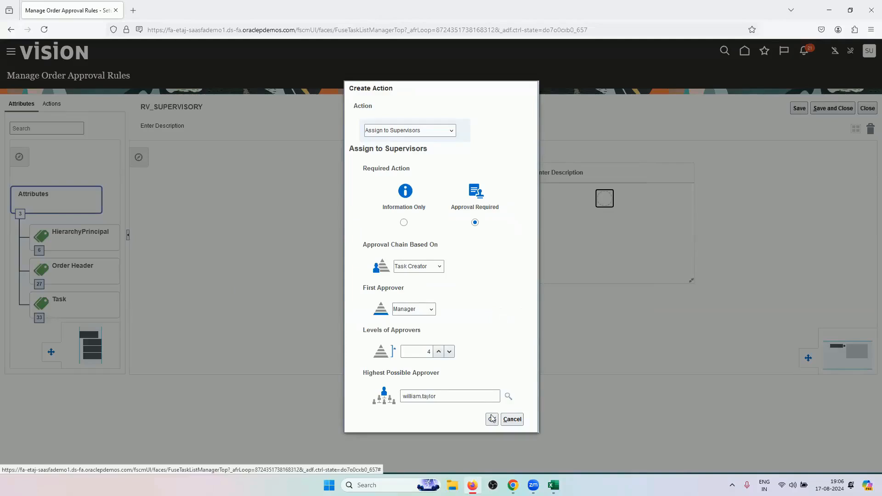
{"action": "left_click", "coordinate": [492, 419]}
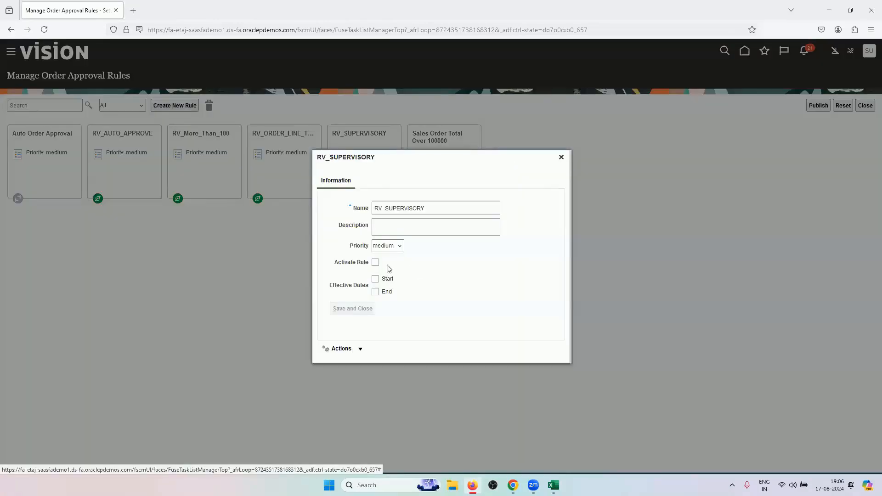
Activate the RV_SUPERVISORY rule and publish the approval rules
{"action": "left_click", "coordinate": [376, 262]}
{"action": "left_click", "coordinate": [360, 309]}
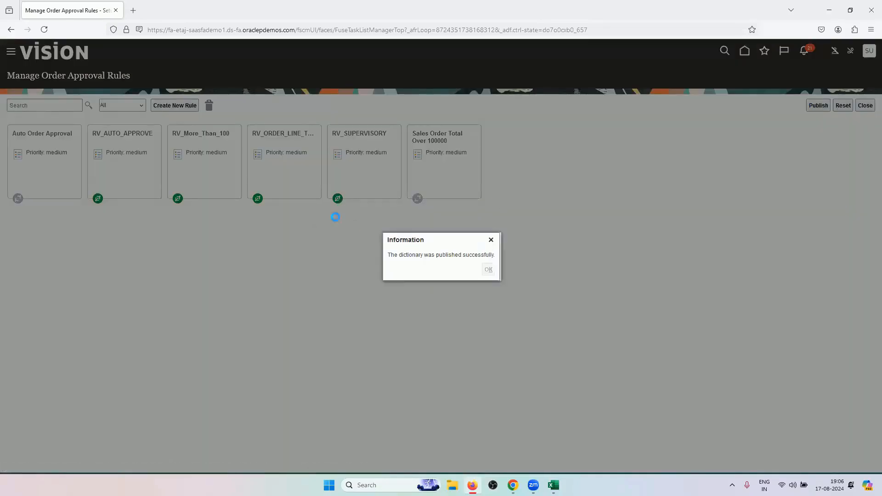
{"action": "key", "text": "Return"}
Open RV_SUPERVISORY for editing and review all its IF conditions
{"action": "left_click", "coordinate": [361, 167]}
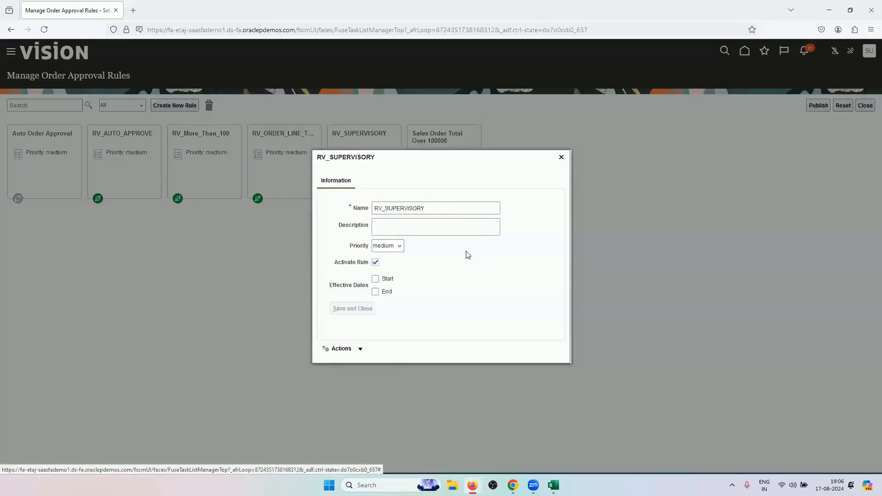
{"action": "left_click", "coordinate": [349, 350]}
{"action": "left_click", "coordinate": [351, 364]}
{"action": "left_click", "coordinate": [431, 235]}
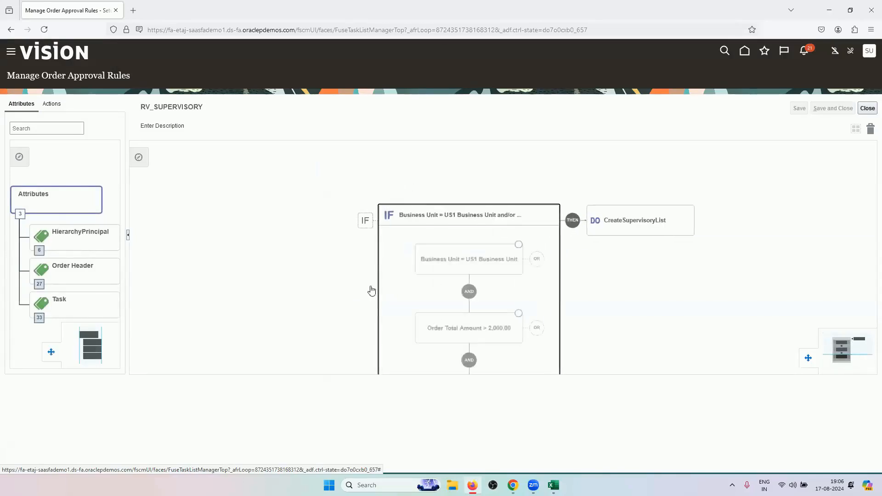
{"action": "scroll", "coordinate": [256, 281], "scroll_direction": "down", "scroll_amount": 1}
{"action": "left_click_drag", "start_coordinate": [388, 266], "coordinate": [347, 224]}
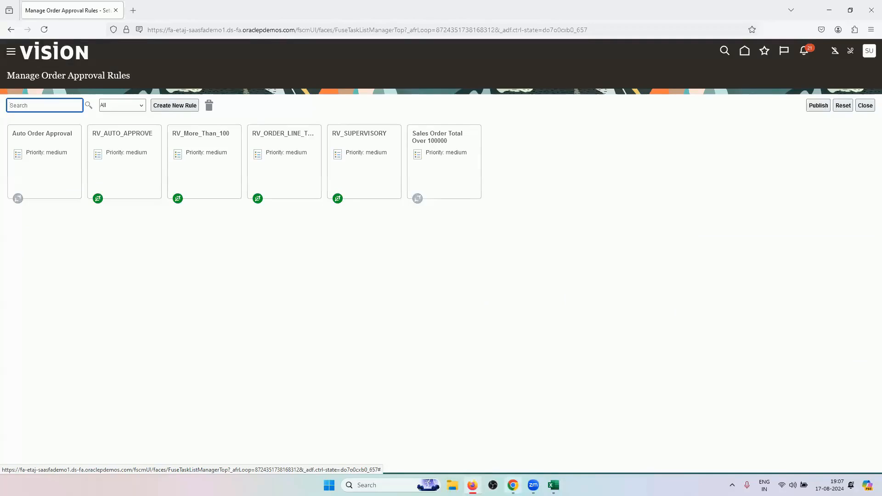
{"action": "left_click", "coordinate": [513, 485]}
Start a new order for ABC Application Software in US1 Business Unit with its bill-to account
{"action": "left_click", "coordinate": [860, 78]}
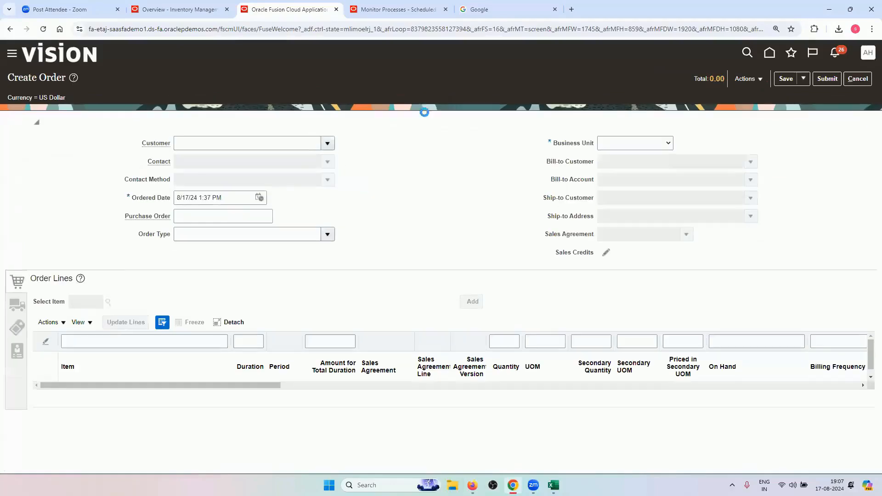
{"action": "left_click", "coordinate": [301, 147]}
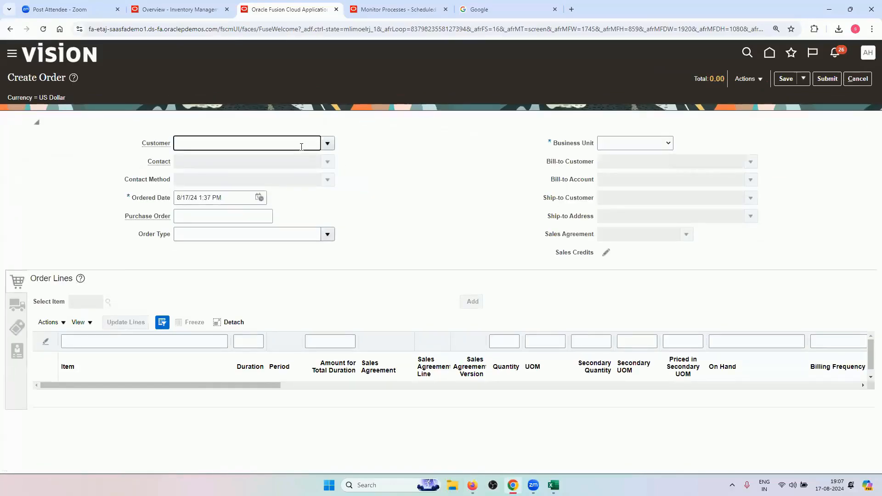
{"action": "type", "text": "ABC"}
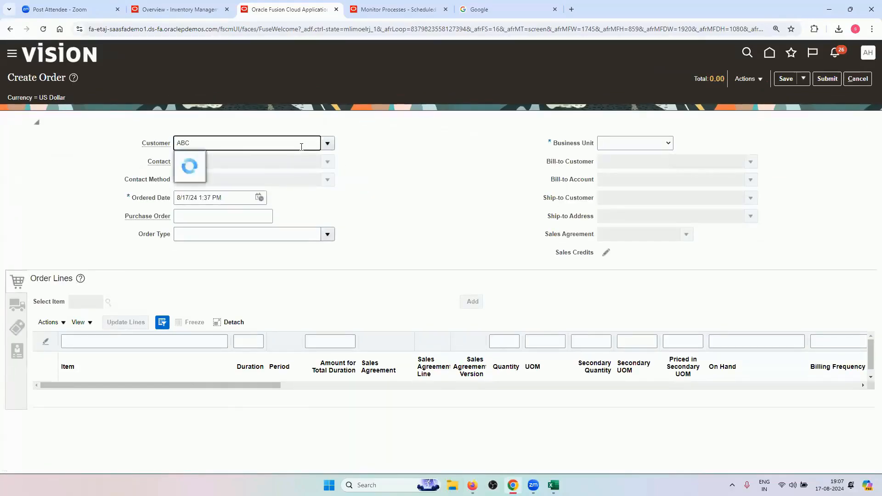
{"action": "left_click", "coordinate": [262, 157]}
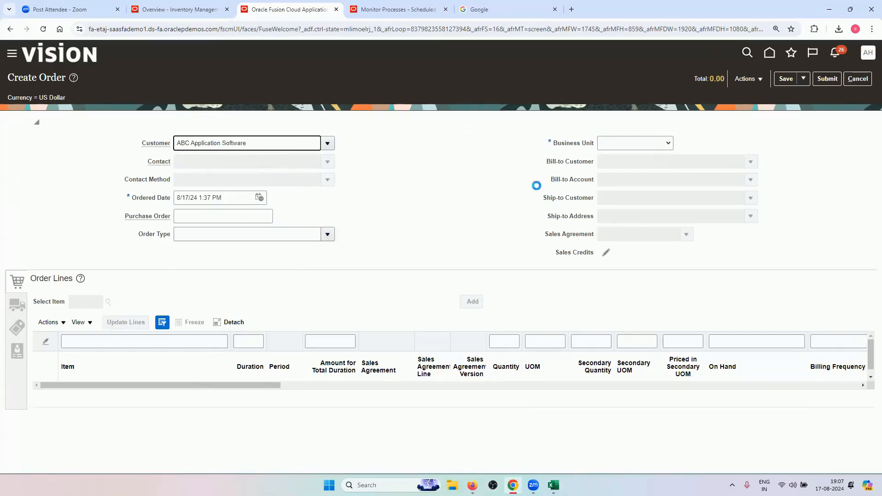
{"action": "left_click", "coordinate": [628, 143]}
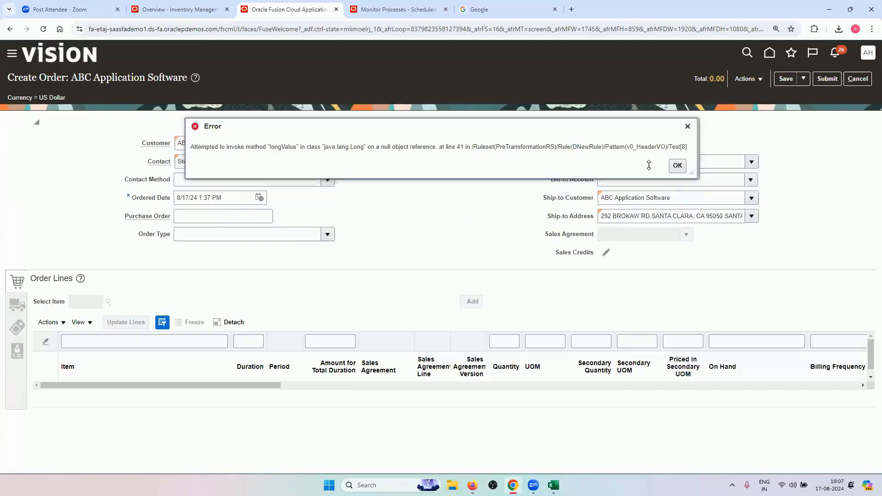
{"action": "left_click", "coordinate": [677, 166]}
{"action": "left_click", "coordinate": [635, 146]}
{"action": "left_click", "coordinate": [629, 177]}
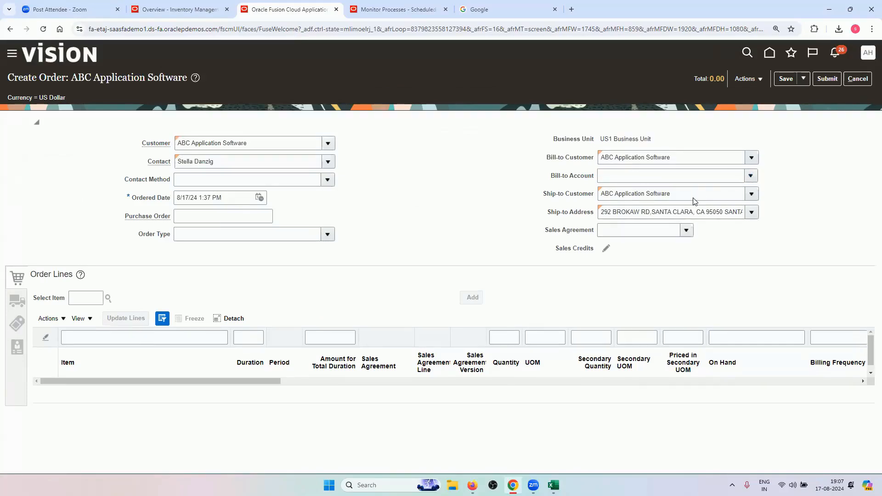
{"action": "left_click", "coordinate": [664, 192]}
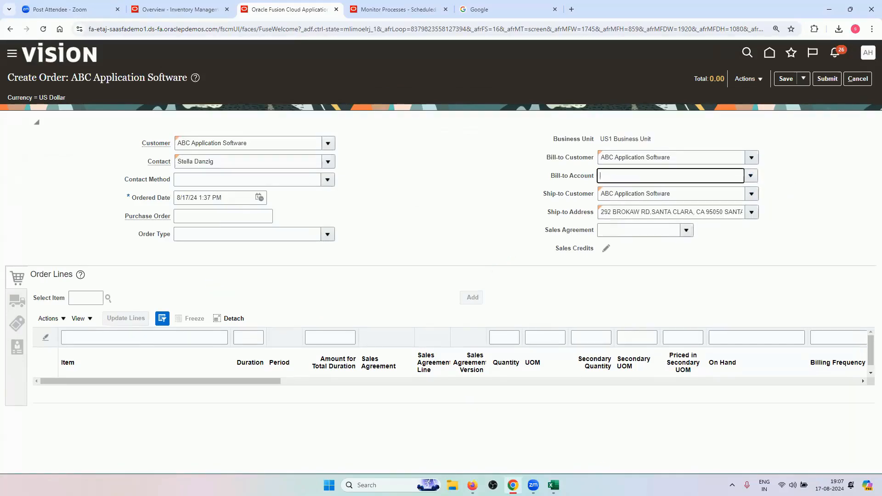
Copy item AS6647331 from the Master Data List sheet and paste it as the order item
{"action": "key", "text": "alt+Tab"}
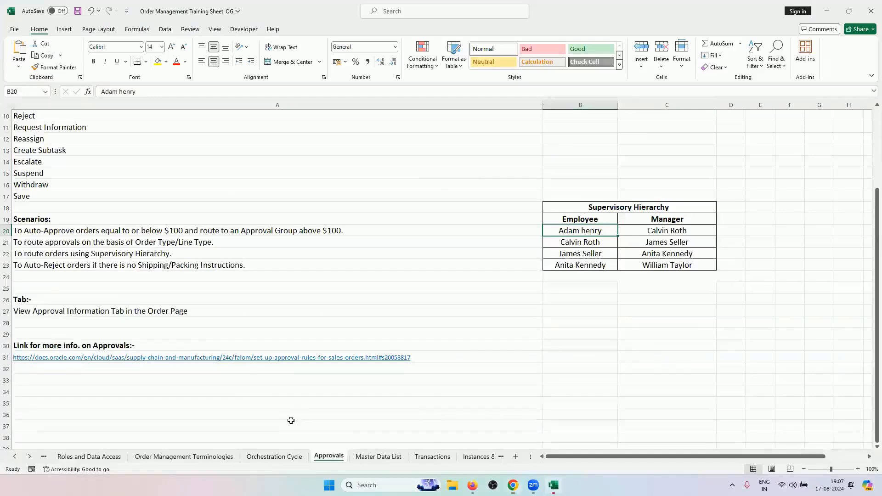
{"action": "left_click", "coordinate": [376, 457]}
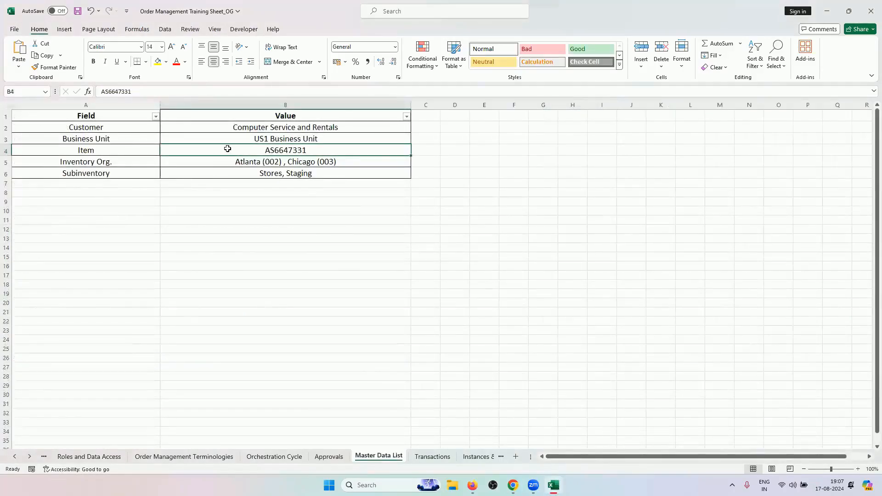
{"action": "key", "text": "ctrl+c"}
{"action": "key", "text": "alt+Tab"}
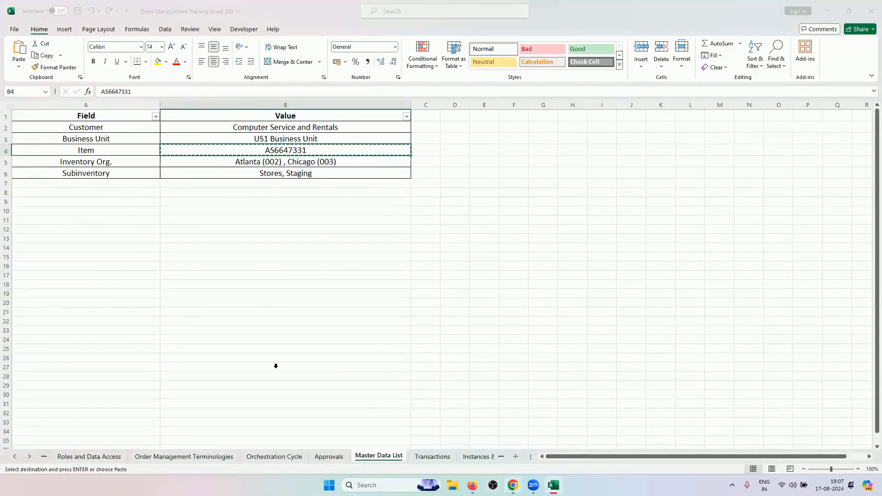
{"action": "left_click", "coordinate": [93, 299]}
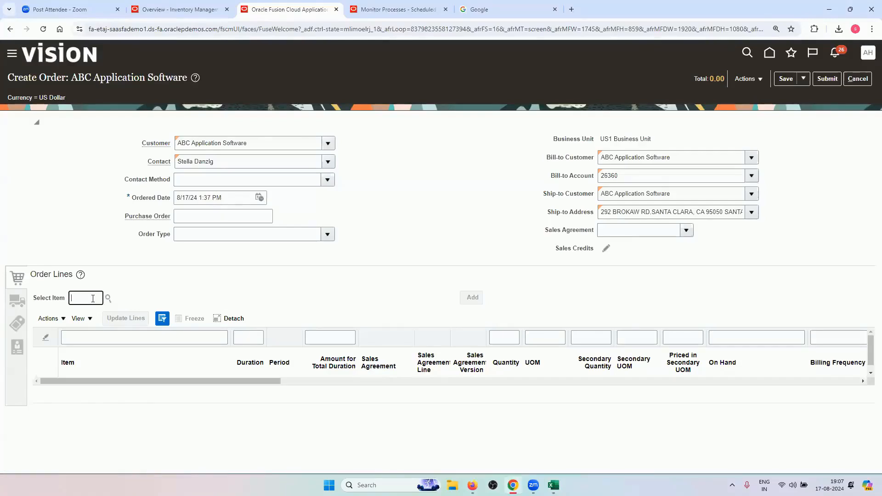
{"action": "key", "text": "ctrl+v"}
{"action": "key", "text": "Tab"}
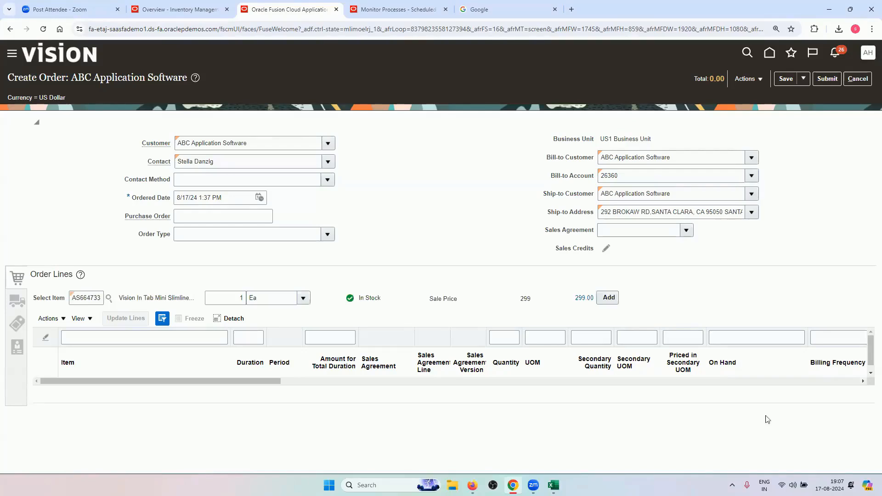
Set the line quantity to 20 and add the item line to the order
{"action": "left_click", "coordinate": [244, 299]}
{"action": "left_click", "coordinate": [260, 279]}
{"action": "left_click", "coordinate": [239, 298]}
{"action": "left_click", "coordinate": [256, 269]}
{"action": "left_click", "coordinate": [609, 297]}
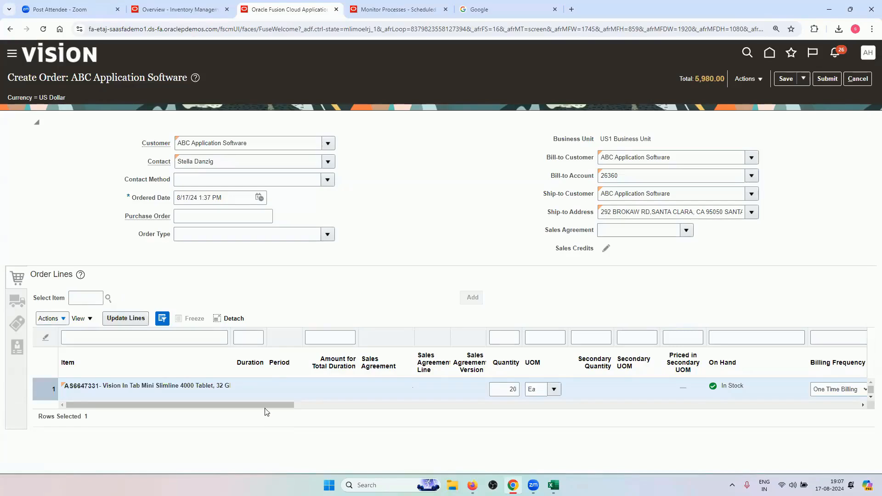
Set the line's warehouse to 002 - Atlanta in the shipment supply details
{"action": "left_click", "coordinate": [17, 301]}
{"action": "scroll", "coordinate": [417, 348], "scroll_direction": "down", "scroll_amount": 2}
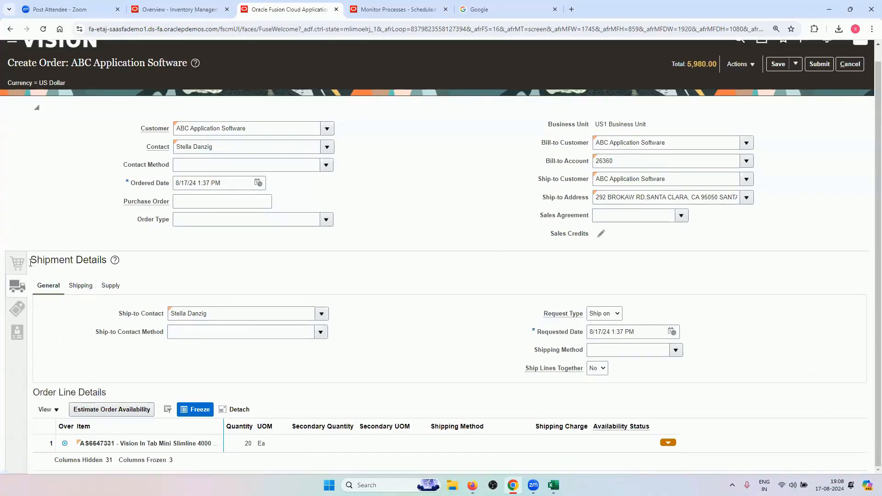
{"action": "left_click", "coordinate": [83, 287]}
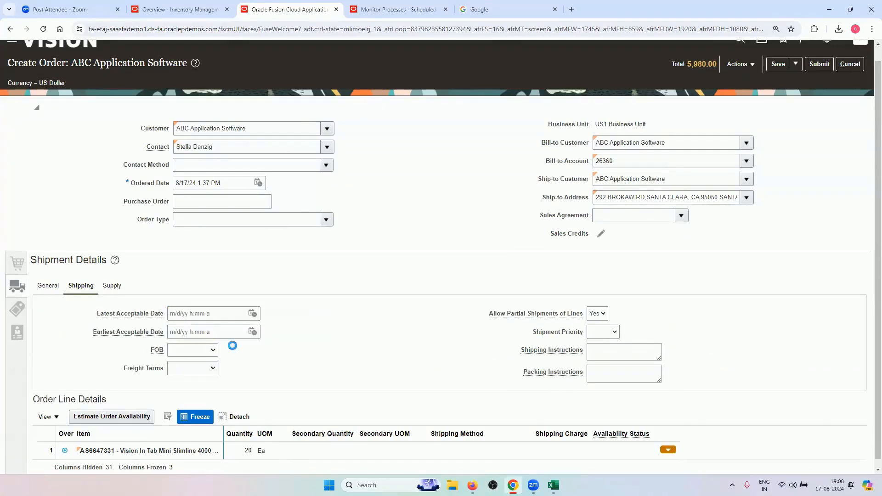
{"action": "left_click", "coordinate": [111, 287]}
{"action": "left_click", "coordinate": [210, 329]}
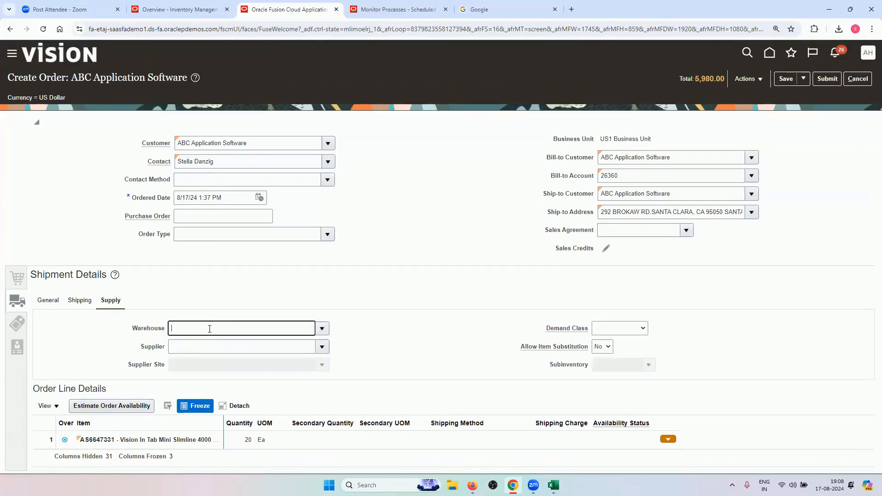
{"action": "type", "text": "002"}
{"action": "key", "text": "Tab"}
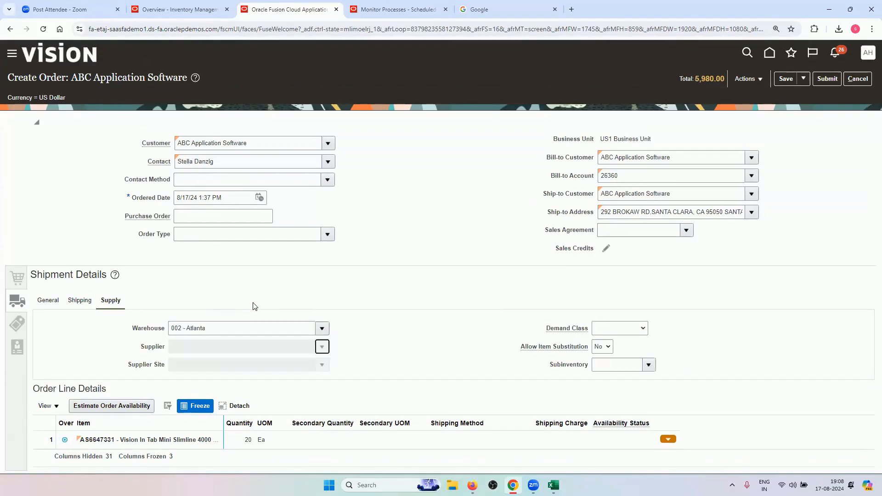
{"action": "left_click", "coordinate": [17, 324]}
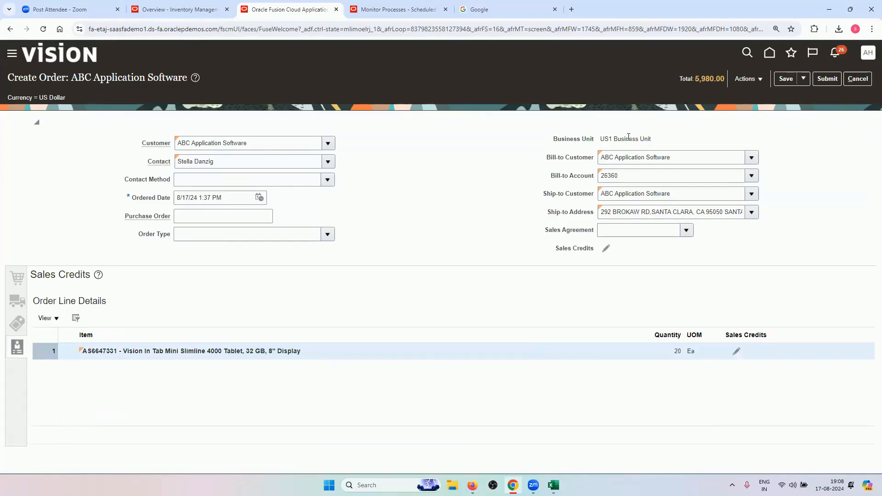
Review the order lines and submit the sales order
{"action": "left_click", "coordinate": [17, 277]}
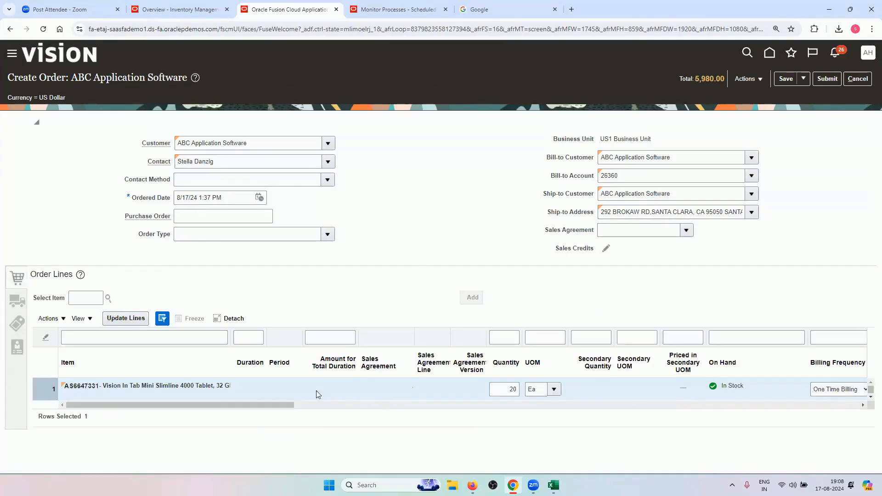
{"action": "left_click_drag", "start_coordinate": [241, 404], "coordinate": [283, 409]}
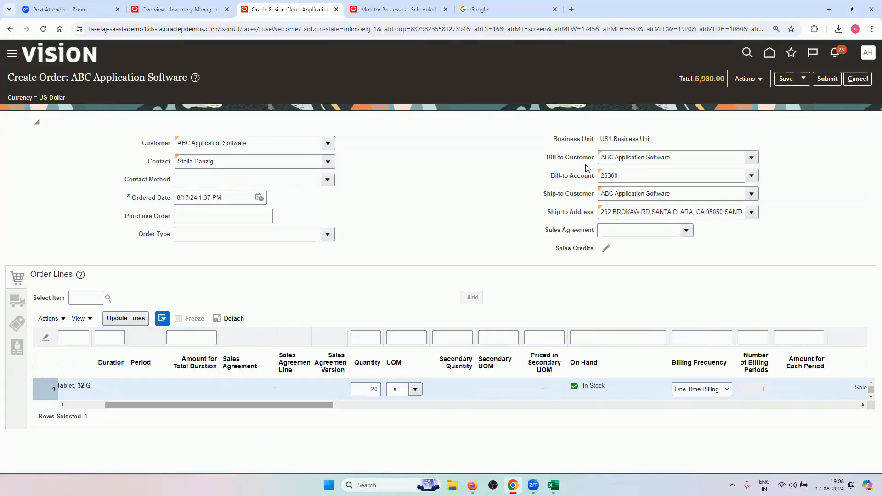
{"action": "left_click", "coordinate": [826, 79]}
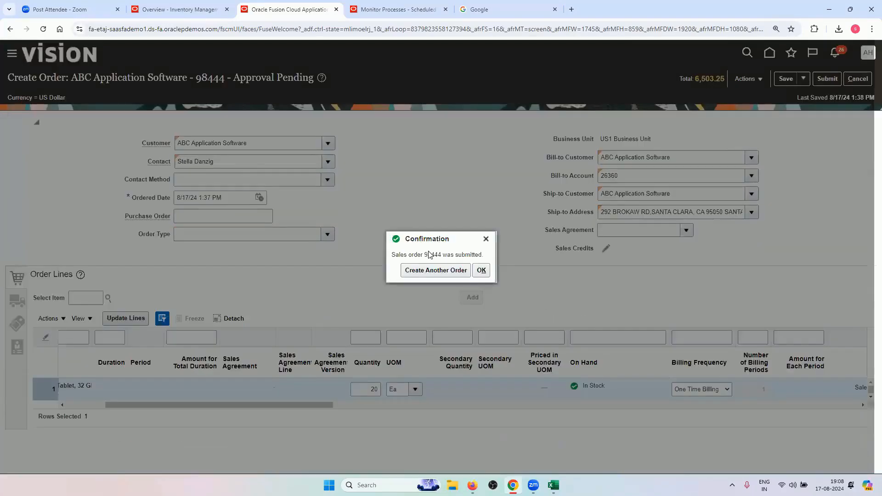
Copy order number 98444 and paste it into cell A3 of the Transactions sheet
{"action": "double_click", "coordinate": [431, 254]}
{"action": "right_click", "coordinate": [431, 255]}
{"action": "left_click", "coordinate": [444, 261]}
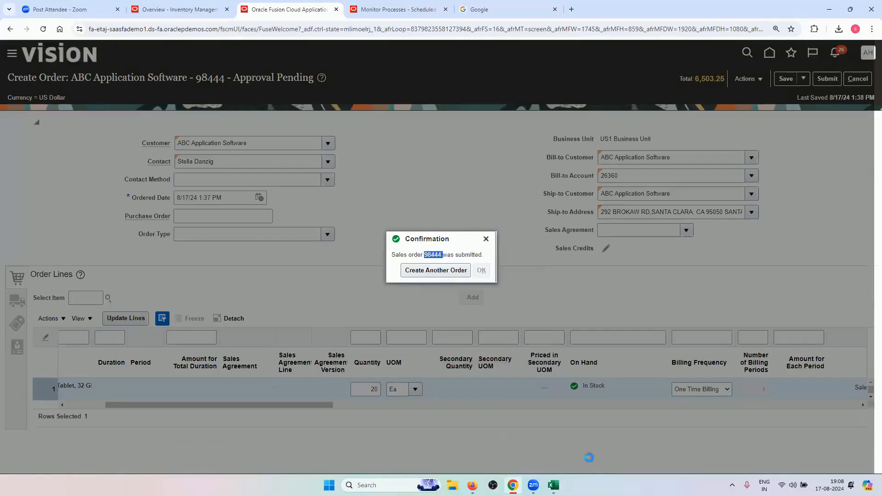
{"action": "left_click", "coordinate": [553, 485]}
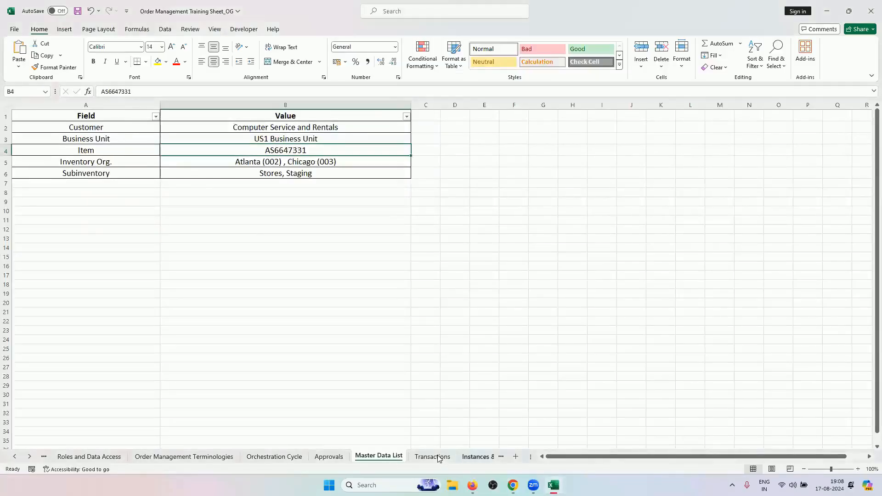
{"action": "left_click", "coordinate": [442, 456]}
{"action": "left_click", "coordinate": [51, 133]}
{"action": "right_click", "coordinate": [52, 133]}
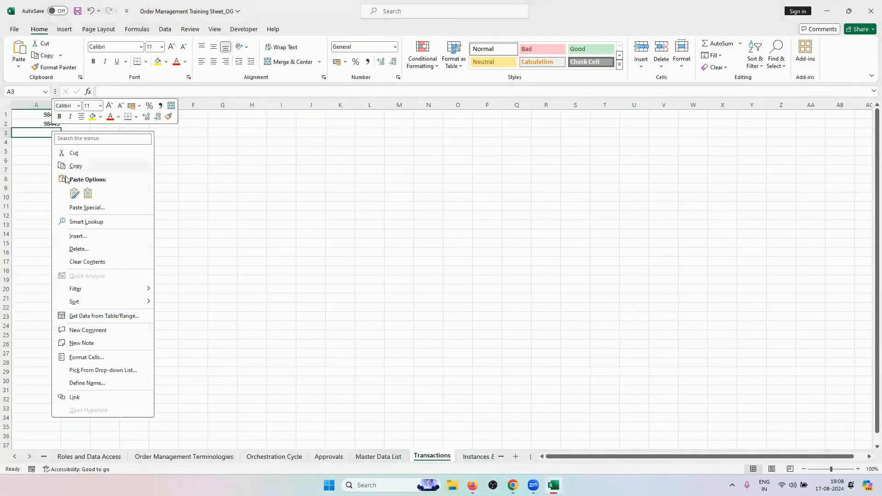
{"action": "left_click", "coordinate": [74, 193]}
Copy A2's formatting onto A3 with Format Painter, then refresh the Oracle order
{"action": "left_click", "coordinate": [265, 214]}
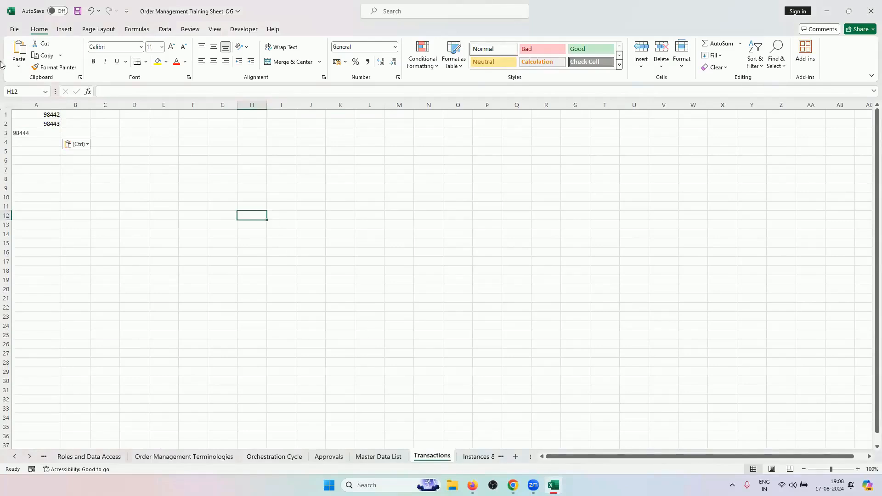
{"action": "left_click", "coordinate": [40, 124]}
{"action": "left_click", "coordinate": [55, 67]}
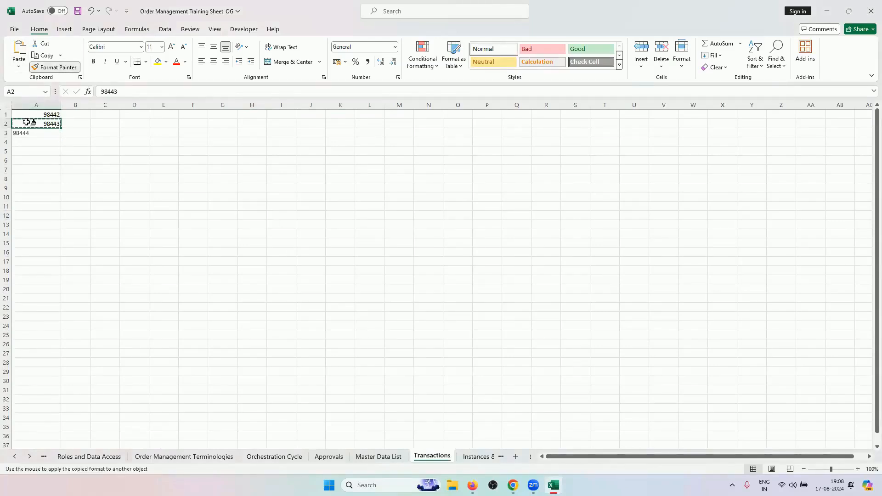
{"action": "left_click", "coordinate": [25, 132]}
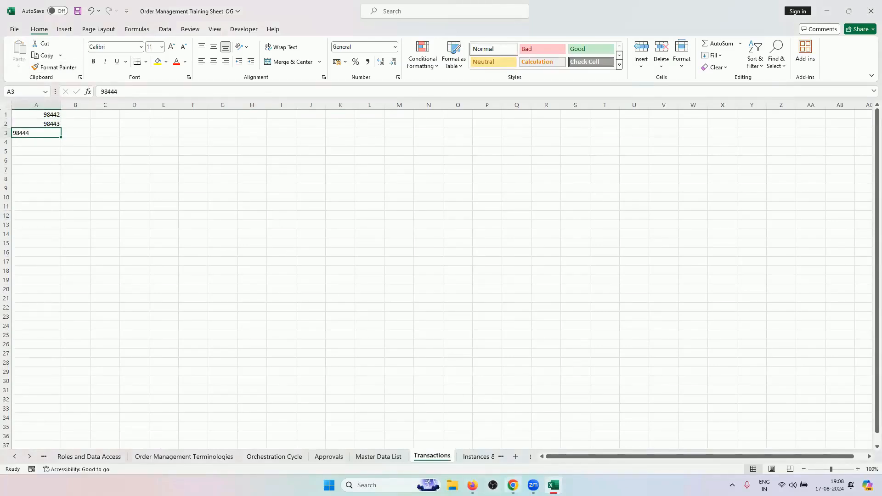
{"action": "key", "text": "alt+Tab"}
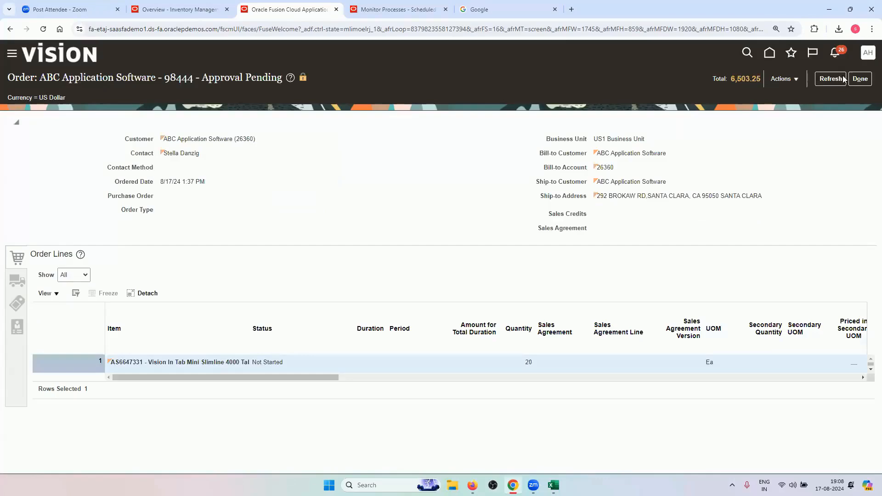
{"action": "left_click", "coordinate": [843, 79]}
Mark the managers in the supervisory hierarchy on Excel's Approvals sheet
{"action": "left_click", "coordinate": [552, 485]}
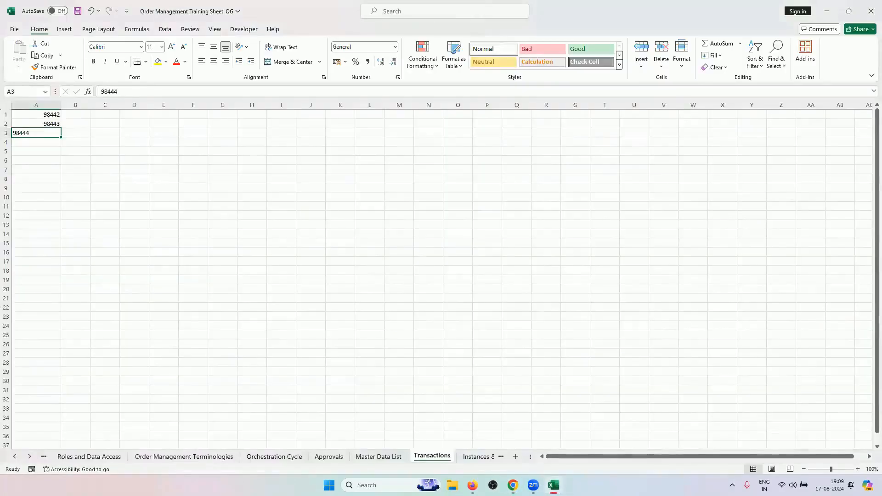
{"action": "left_click", "coordinate": [329, 457]}
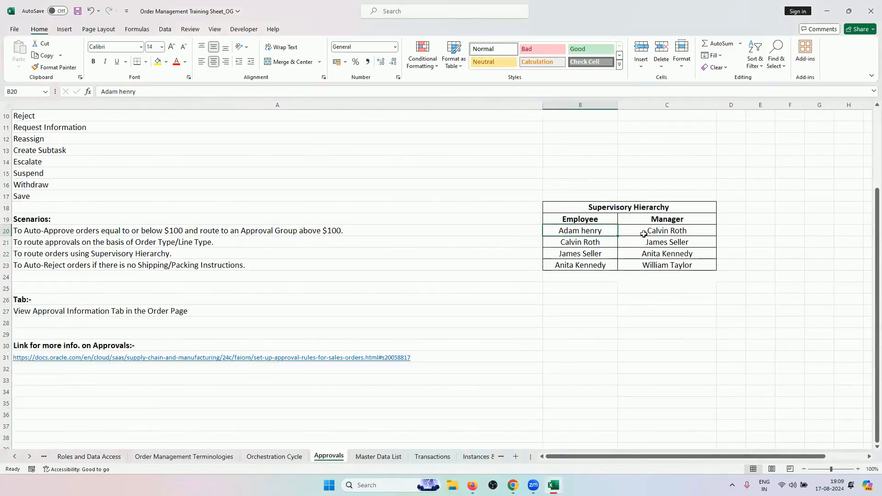
{"action": "left_click_drag", "start_coordinate": [644, 232], "coordinate": [644, 262]}
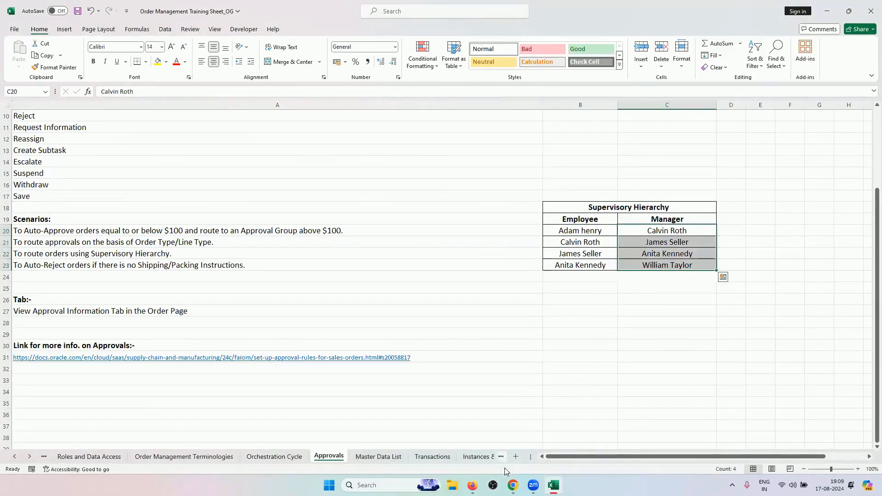
Refresh order 98444 repeatedly, checking the supervisory hierarchy scenario, until it reads Processing
{"action": "left_click", "coordinate": [513, 485]}
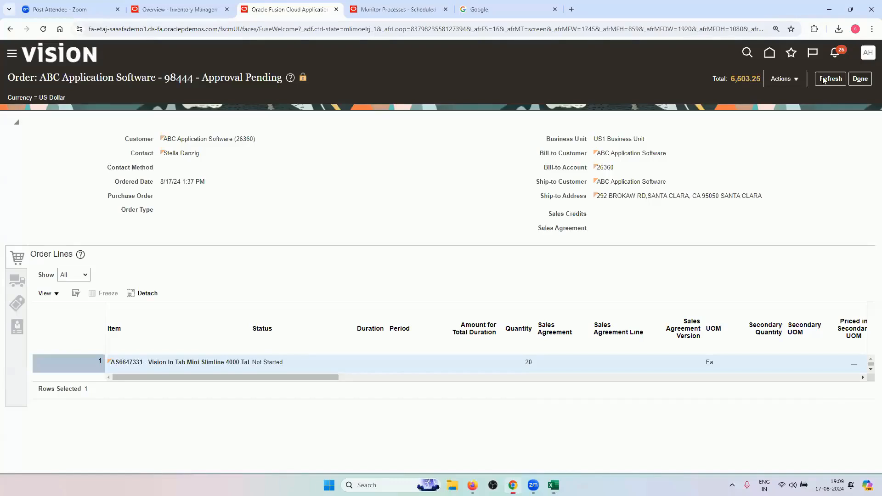
{"action": "left_click", "coordinate": [823, 80]}
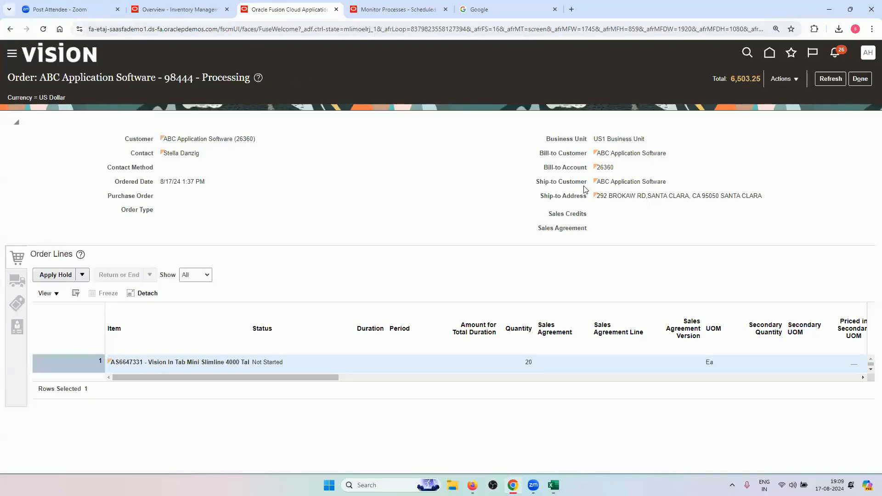
{"action": "left_click", "coordinate": [823, 79]}
{"action": "left_click", "coordinate": [553, 485]}
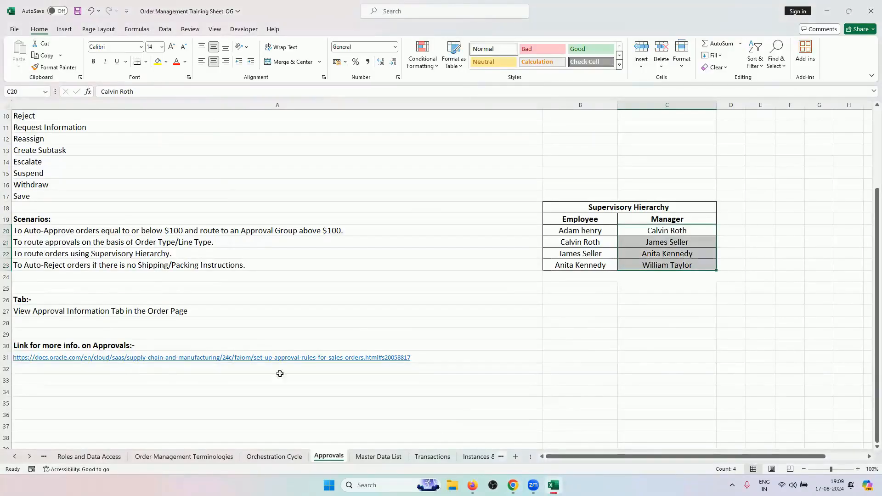
{"action": "left_click", "coordinate": [198, 240]}
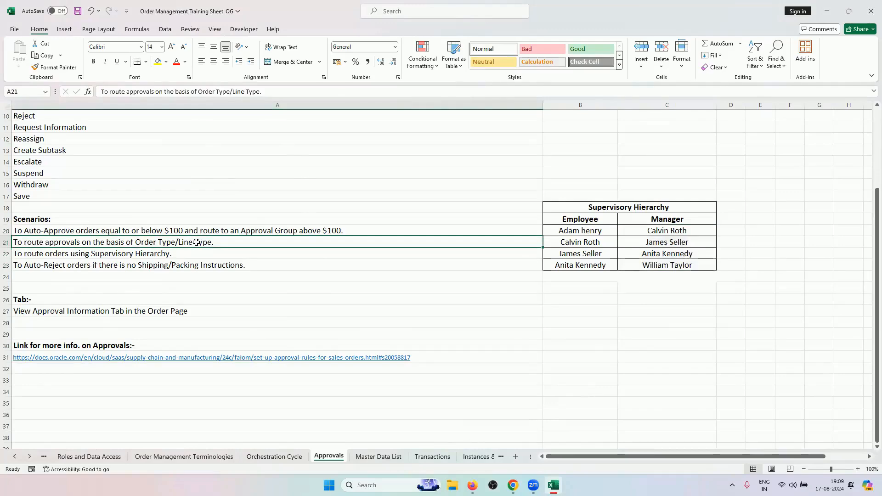
{"action": "left_click", "coordinate": [191, 257]}
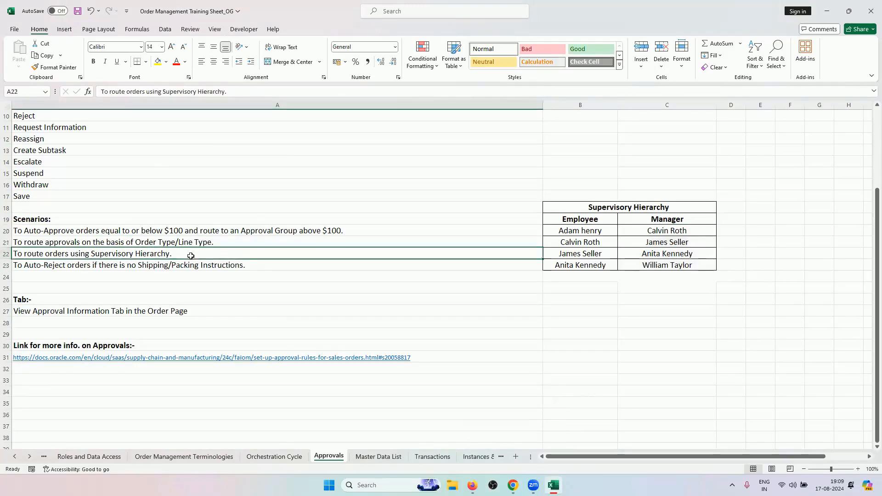
{"action": "left_click", "coordinate": [512, 485]}
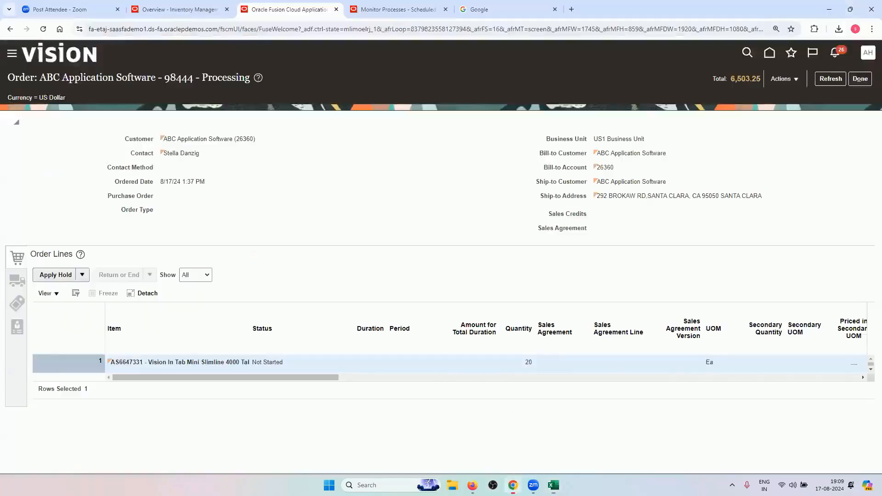
{"action": "left_click", "coordinate": [827, 80]}
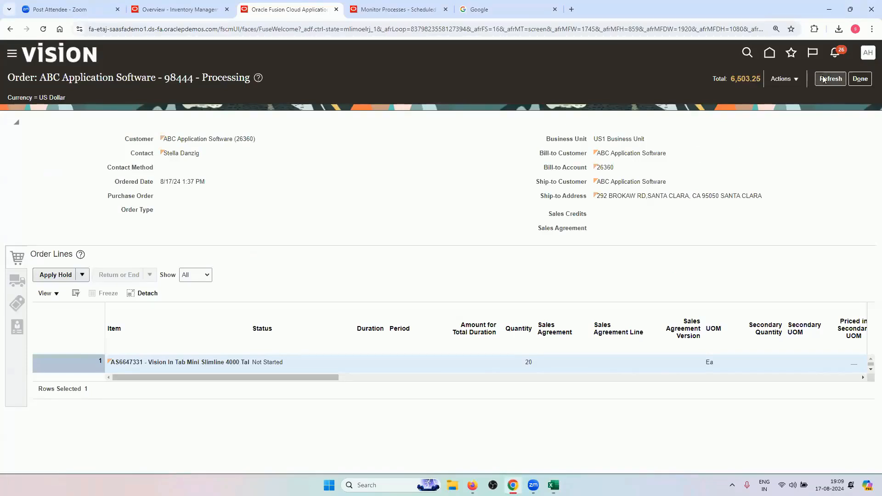
{"action": "left_click", "coordinate": [830, 80]}
Open the RV_SUPERVISORY rule for editing and review all of its IF conditions
{"action": "mouse_move", "coordinate": [472, 485]}
{"action": "left_click", "coordinate": [472, 485]}
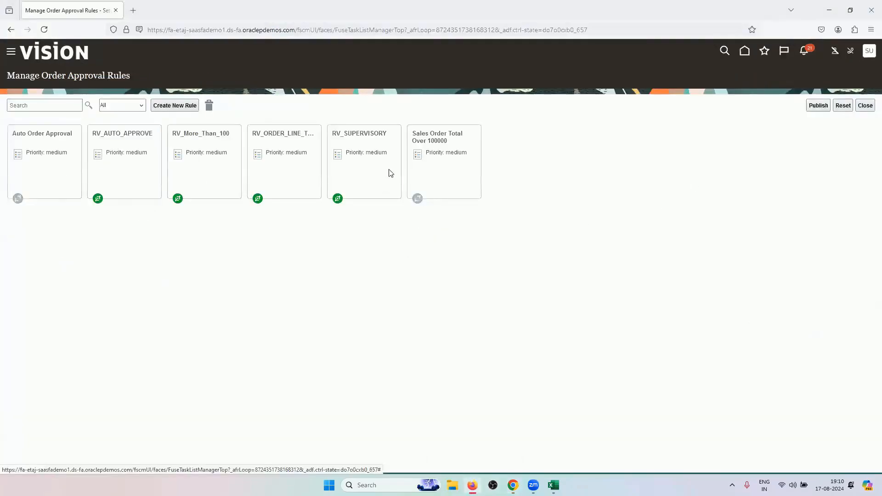
{"action": "left_click", "coordinate": [379, 190]}
{"action": "left_click", "coordinate": [358, 348]}
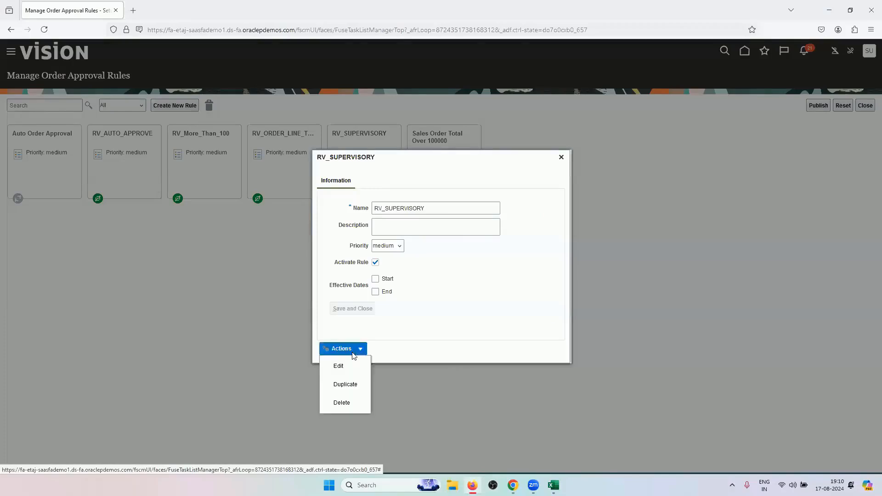
{"action": "left_click", "coordinate": [347, 366]}
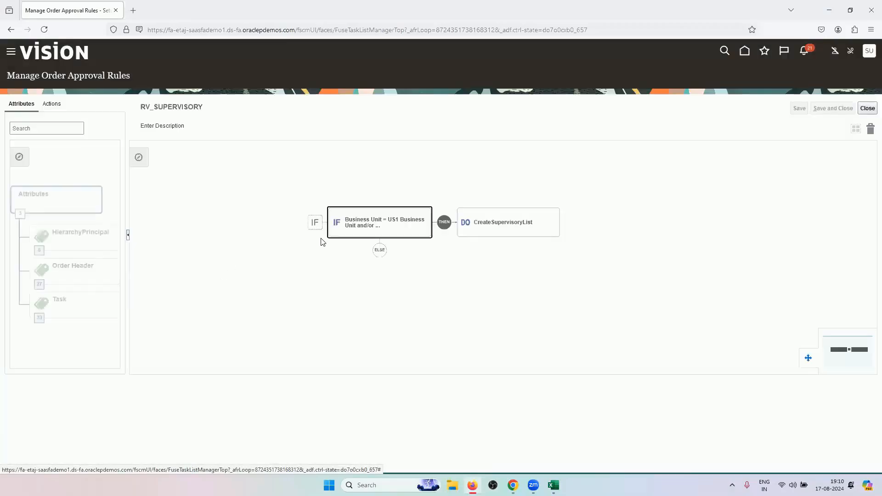
{"action": "left_click", "coordinate": [364, 221]}
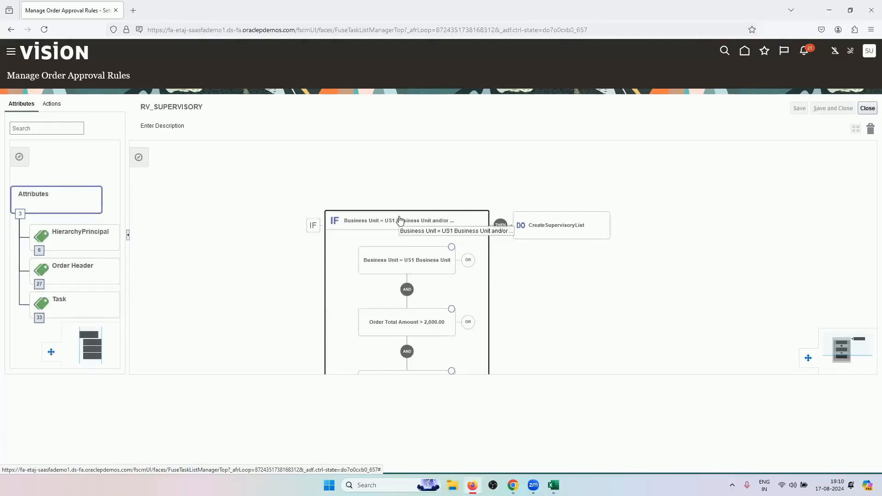
{"action": "left_click_drag", "start_coordinate": [398, 217], "coordinate": [386, 132]}
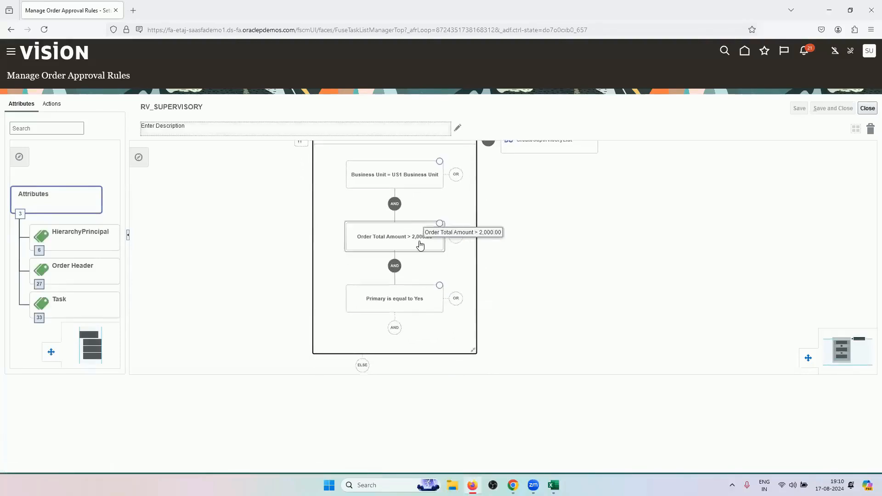
Check order 98444, then go to Setup and Maintenance from the user menu
{"action": "left_click", "coordinate": [513, 486]}
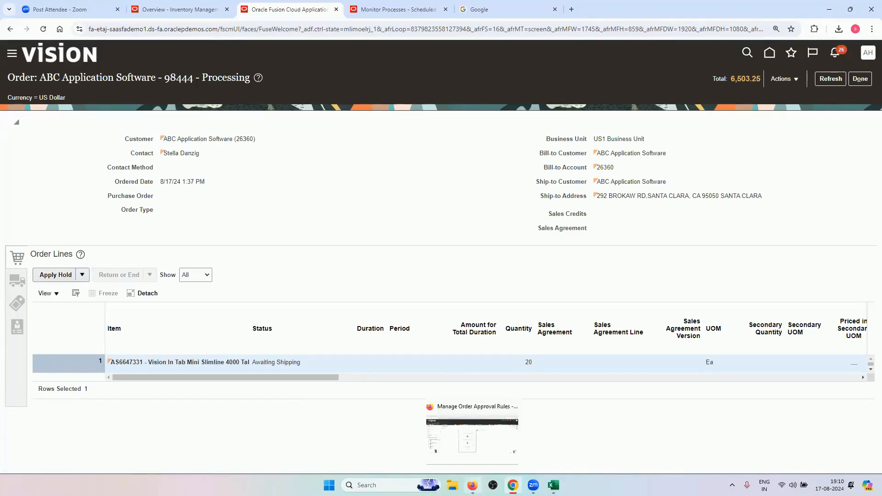
{"action": "left_click", "coordinate": [472, 485]}
{"action": "left_click", "coordinate": [868, 50]}
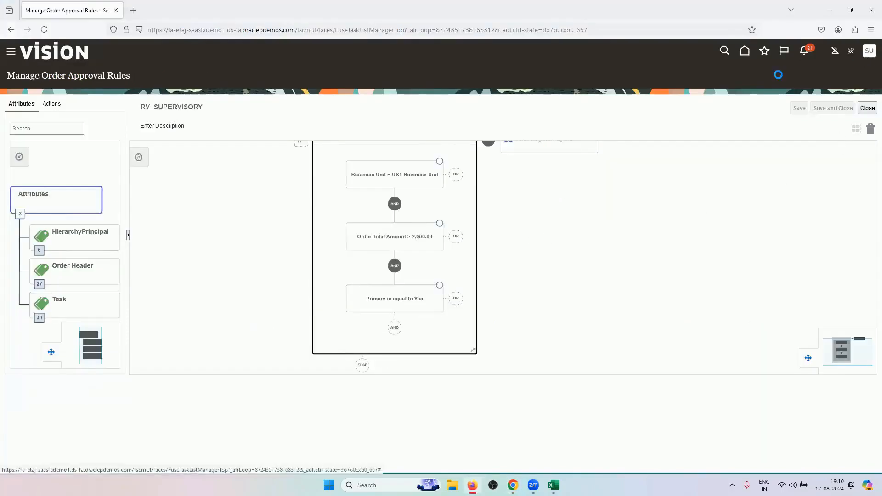
{"action": "left_click", "coordinate": [707, 191]}
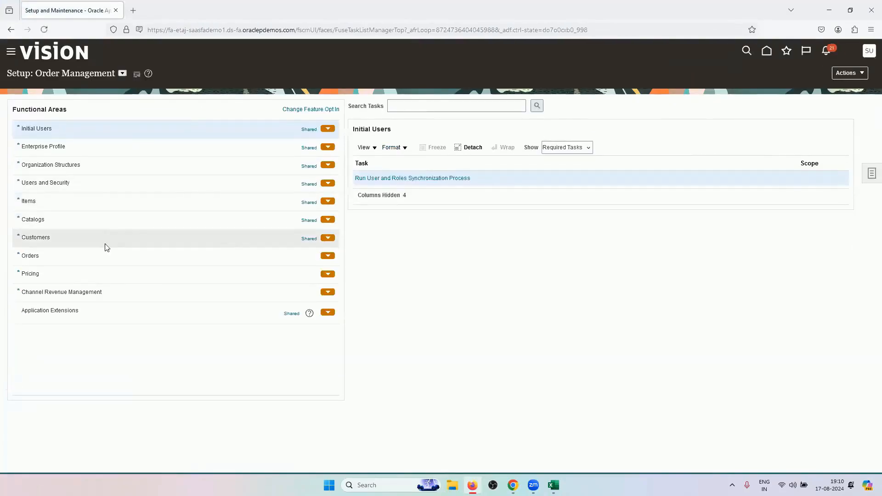
Confirm the Start Approval Process parameter in Manage Order Management Parameters, then leave without saving
{"action": "left_click", "coordinate": [99, 256]}
{"action": "left_click", "coordinate": [451, 108]}
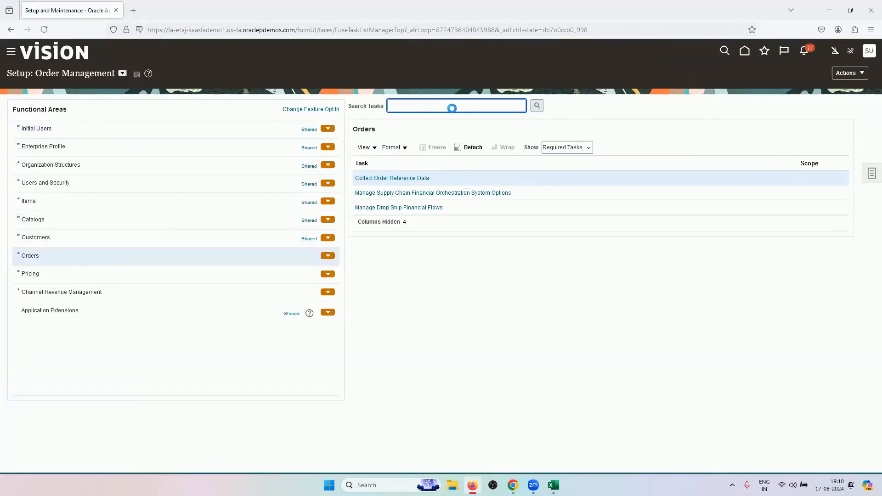
{"action": "type", "text": "PARAMETER"}
{"action": "key", "text": "Return"}
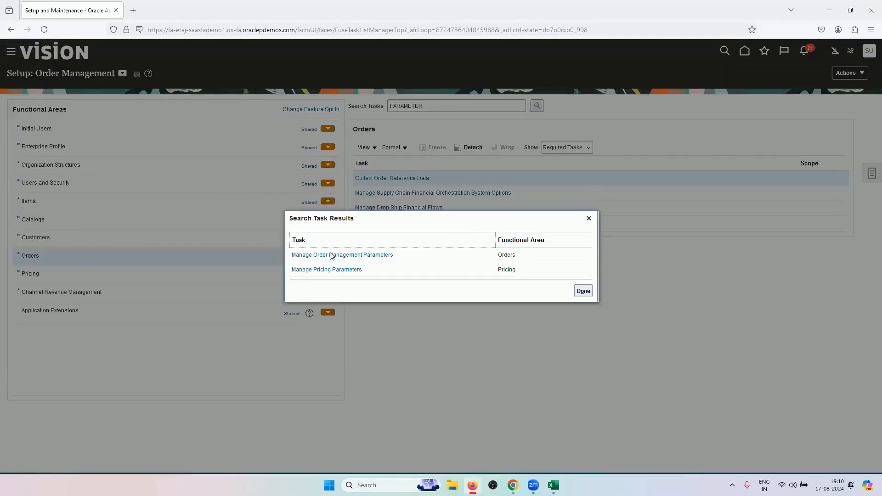
{"action": "left_click", "coordinate": [331, 255]}
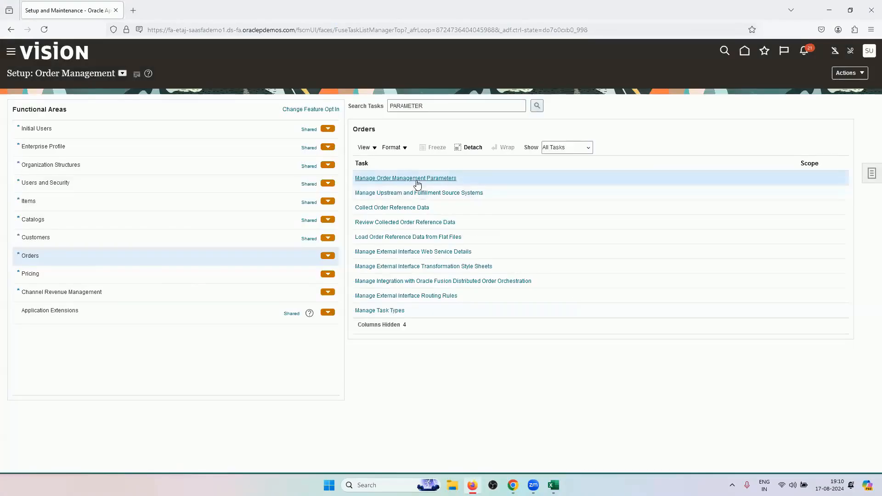
{"action": "left_click", "coordinate": [415, 179]}
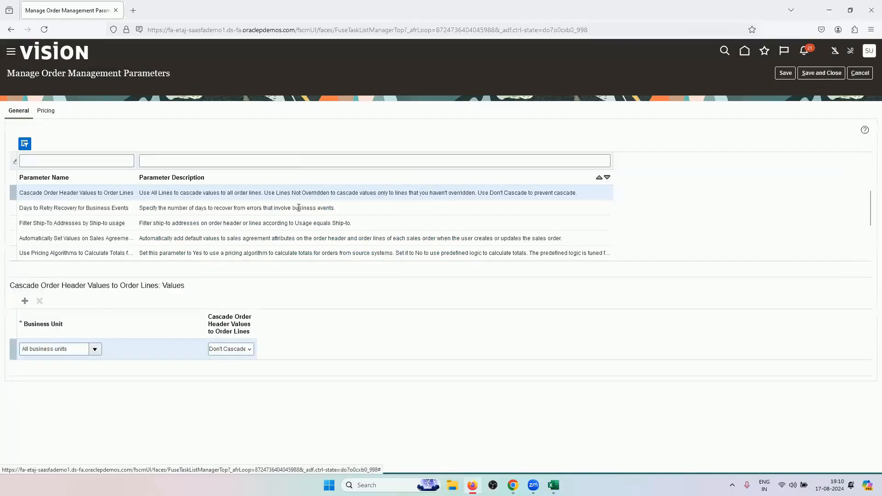
{"action": "left_click", "coordinate": [56, 161]}
{"action": "type", "text": "STAR"}
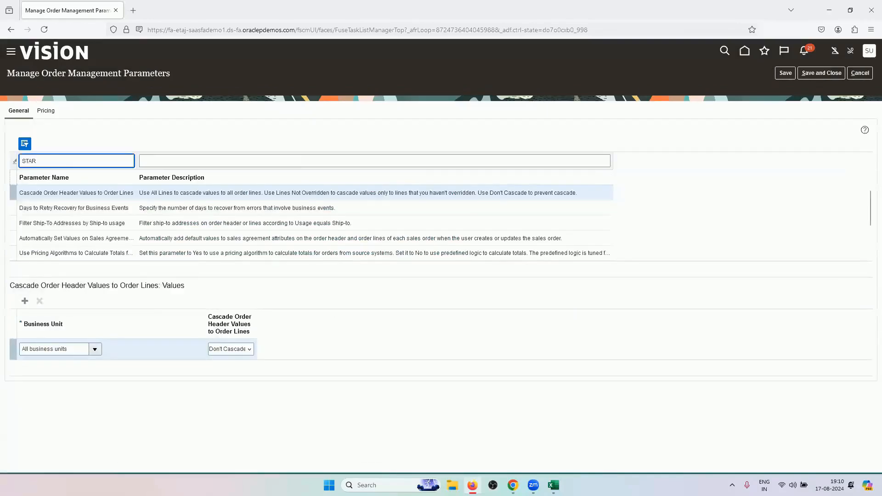
{"action": "type", "text": "T"}
{"action": "key", "text": "Return"}
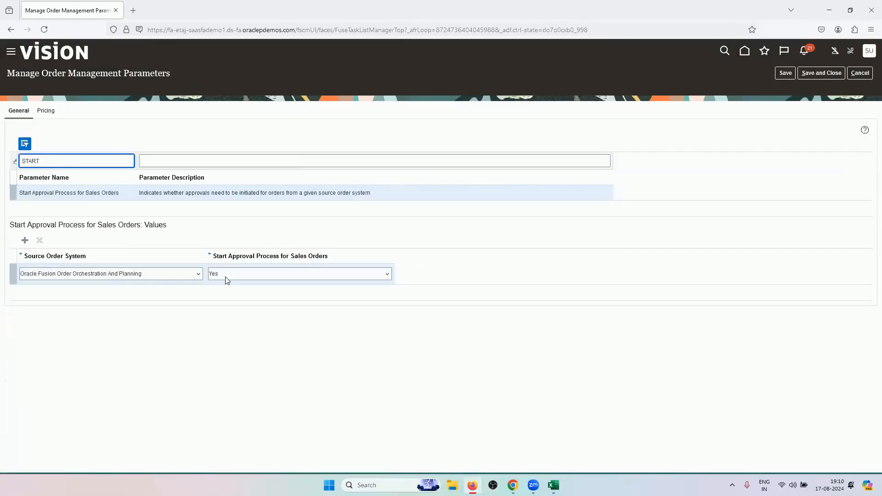
{"action": "left_click", "coordinate": [858, 77]}
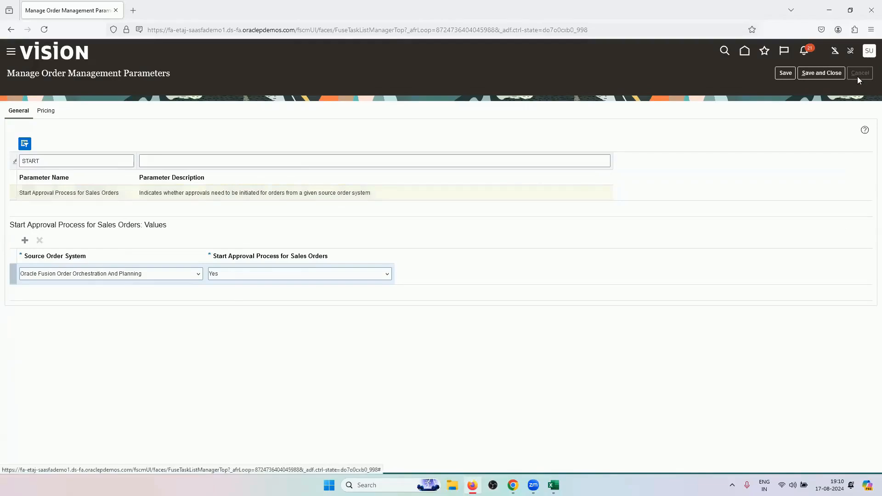
{"action": "left_click", "coordinate": [561, 269]}
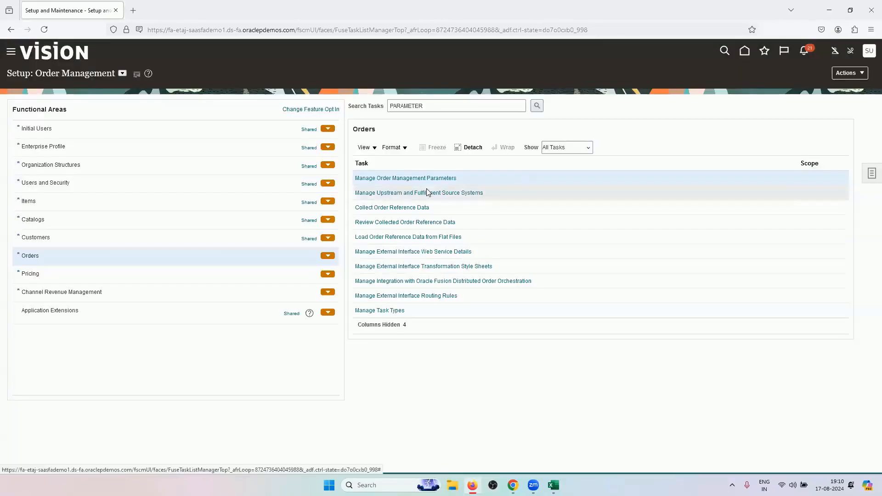
Search the setup tasks for approval and open Manage Order Approval Rules
{"action": "scroll", "coordinate": [478, 228], "scroll_direction": "up", "scroll_amount": 3}
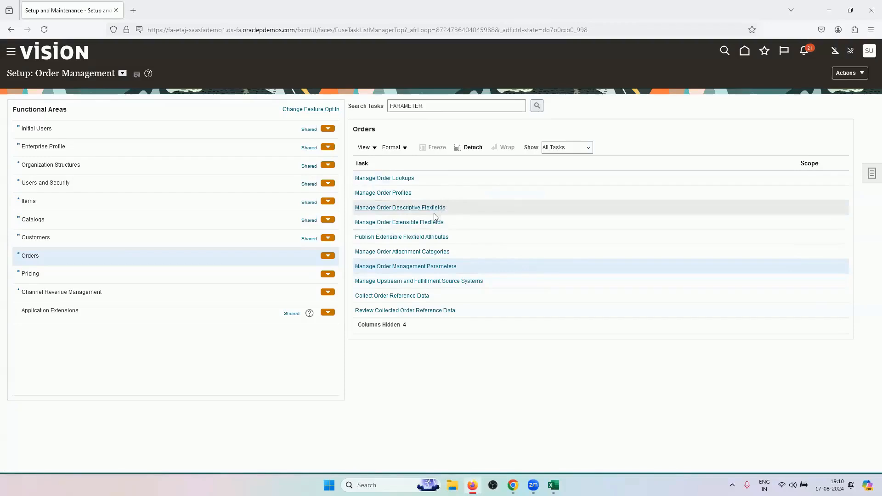
{"action": "double_click", "coordinate": [431, 107]}
{"action": "type", "text": "APPROVAL"}
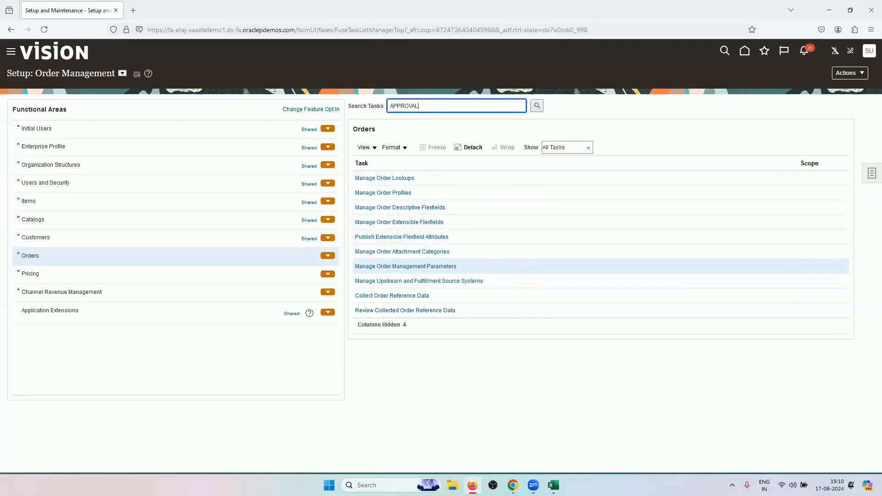
{"action": "key", "text": "Return"}
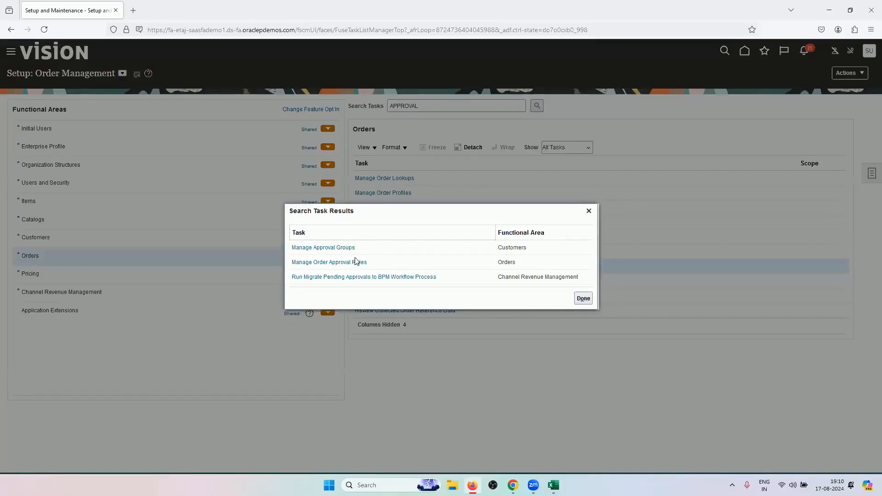
{"action": "left_click", "coordinate": [357, 261]}
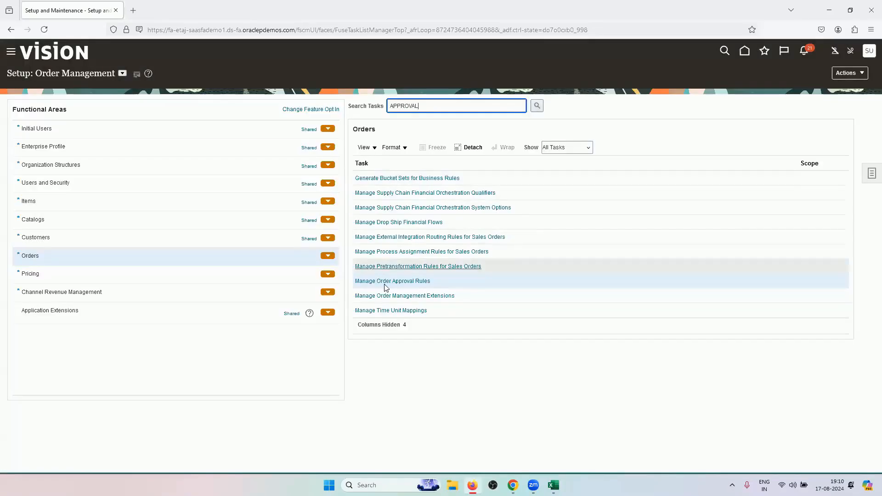
{"action": "left_click", "coordinate": [386, 282]}
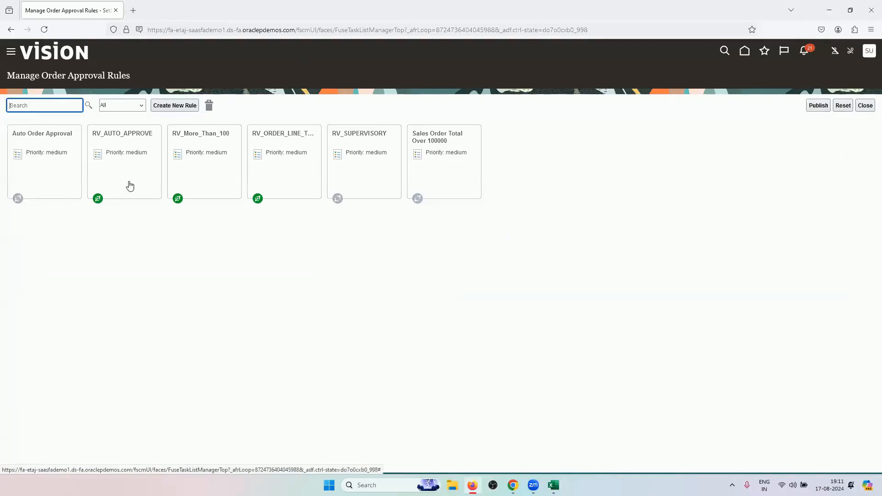
{"action": "left_click", "coordinate": [141, 146]}
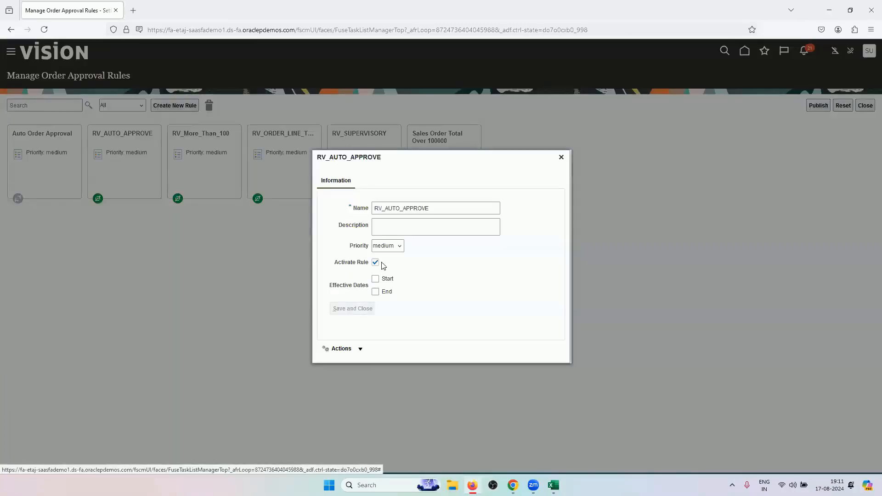
{"action": "left_click", "coordinate": [351, 350]}
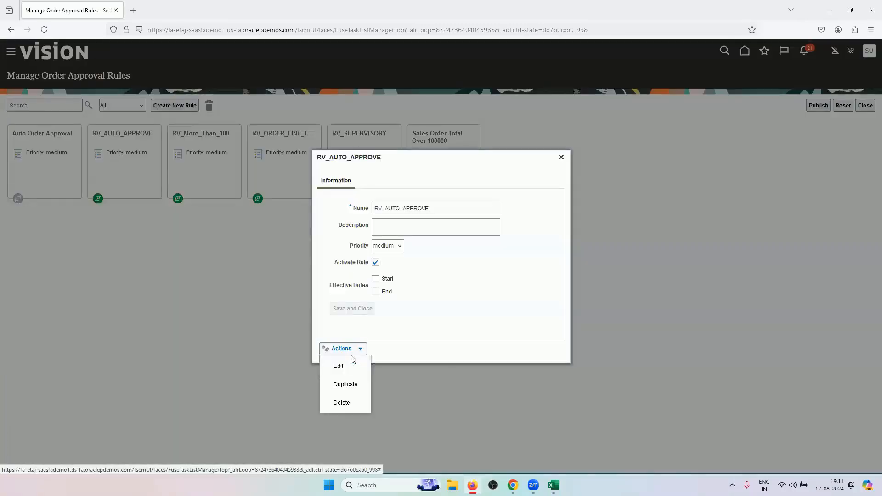
{"action": "left_click", "coordinate": [352, 362]}
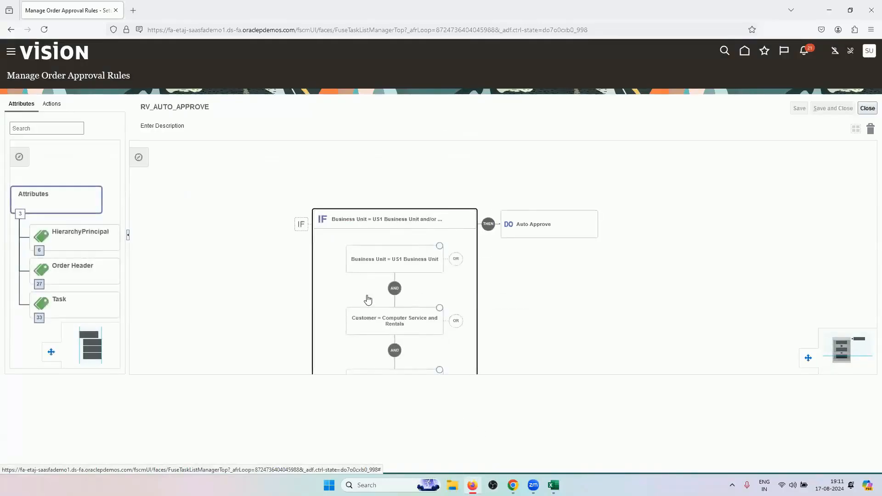
{"action": "scroll", "coordinate": [367, 300], "scroll_direction": "down", "scroll_amount": 1}
{"action": "left_click_drag", "start_coordinate": [334, 253], "coordinate": [331, 233]}
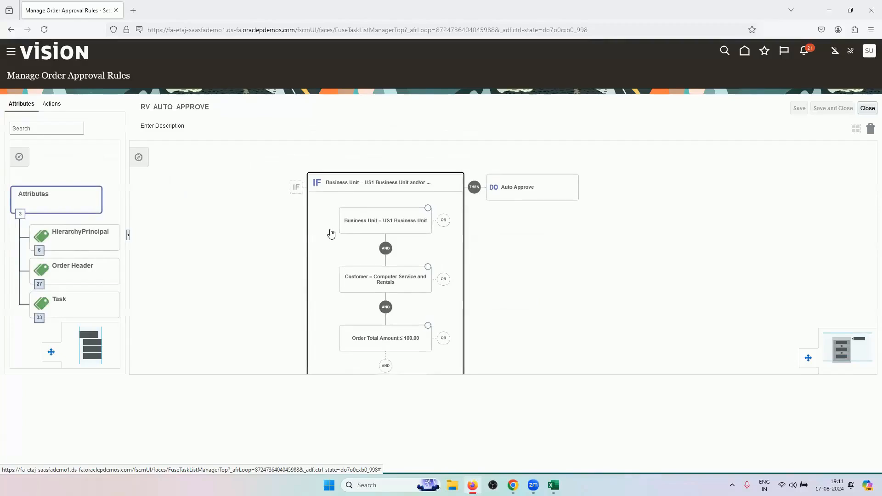
{"action": "left_click", "coordinate": [867, 108]}
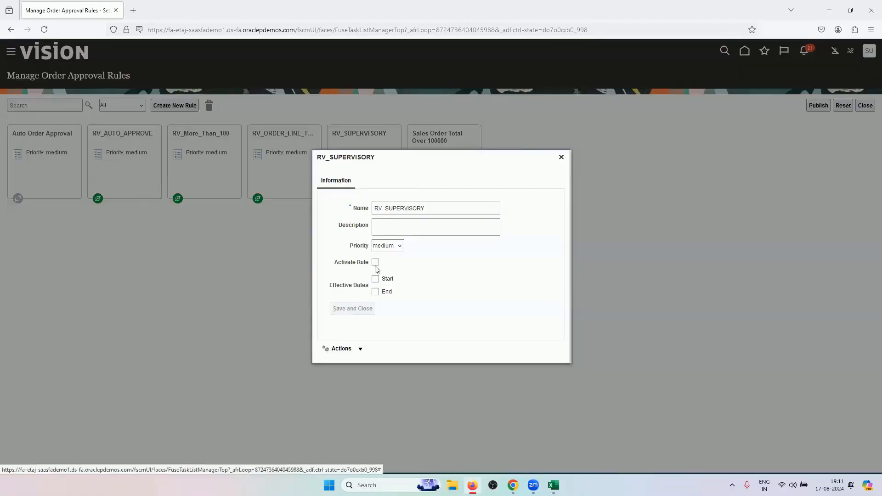
Activate RV_SUPERVISORY and publish the approval rules dictionary
{"action": "left_click", "coordinate": [375, 263]}
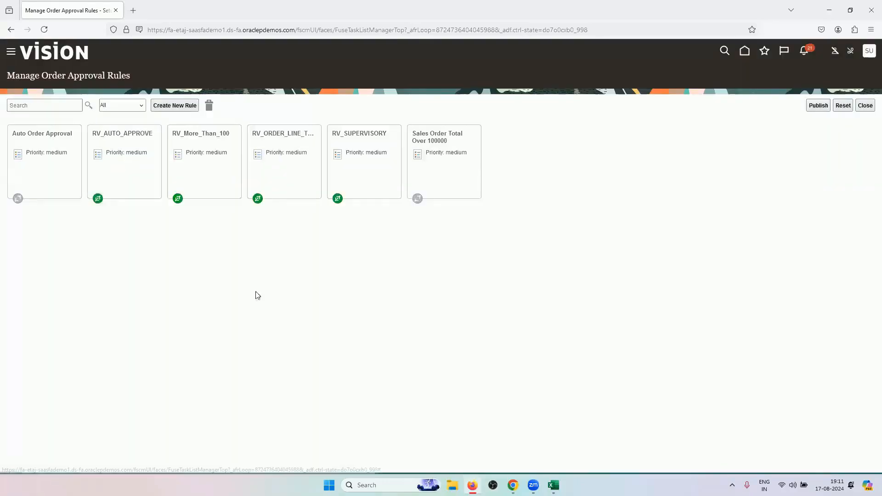
{"action": "left_click", "coordinate": [818, 105]}
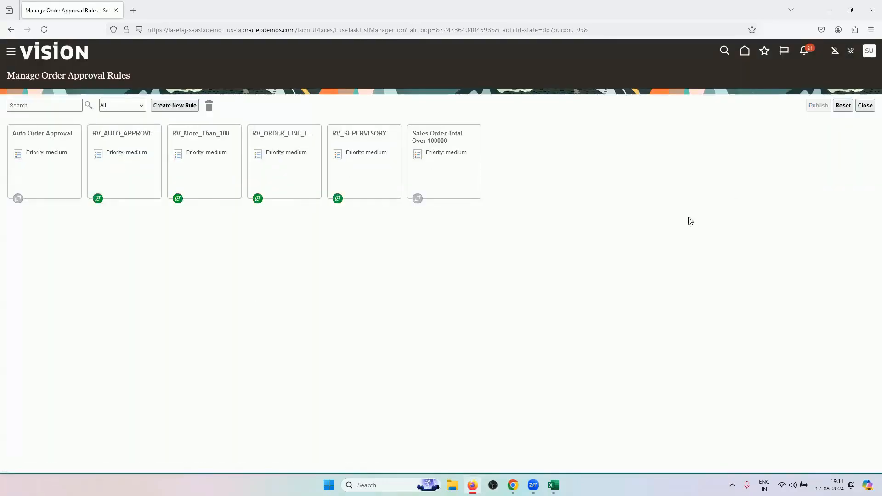
{"action": "left_click", "coordinate": [541, 272]}
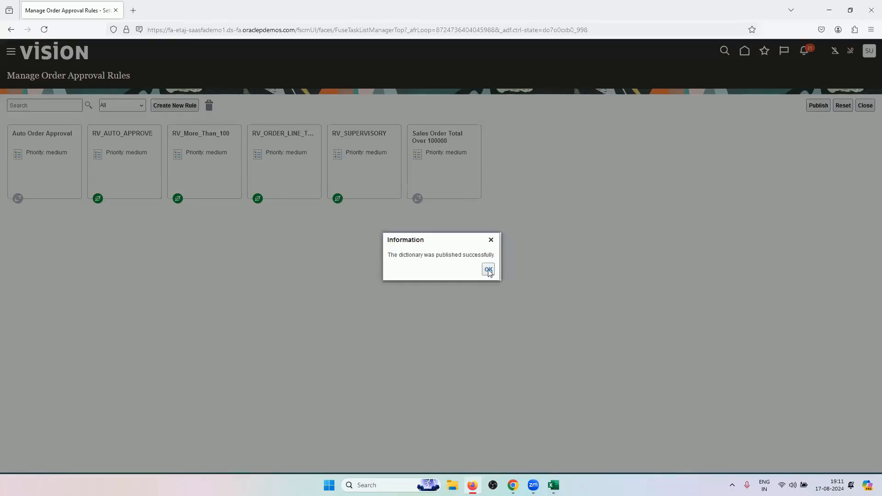
{"action": "left_click", "coordinate": [489, 270]}
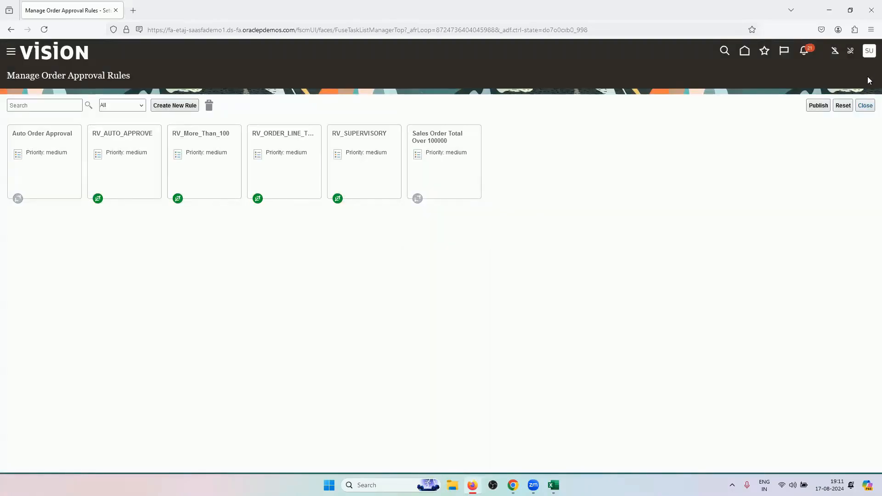
Close and reopen Manage Order Approval Rules, then reload the browser page
{"action": "left_click", "coordinate": [865, 105]}
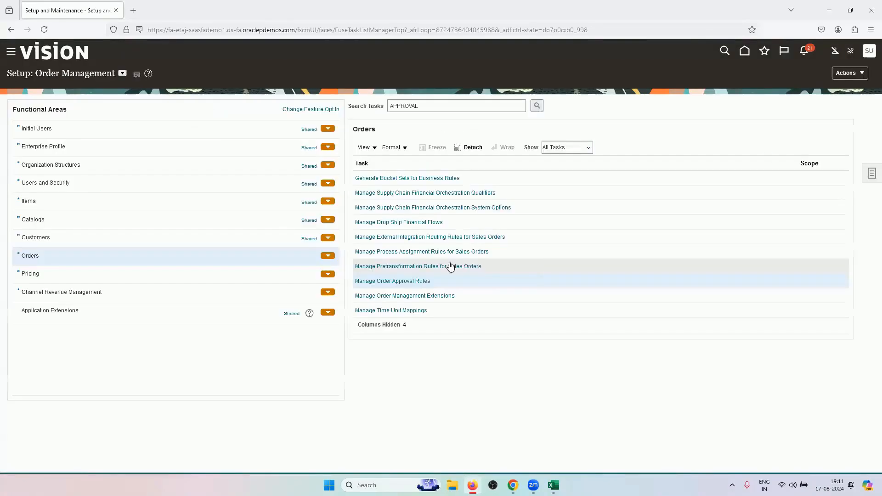
{"action": "left_click", "coordinate": [423, 281]}
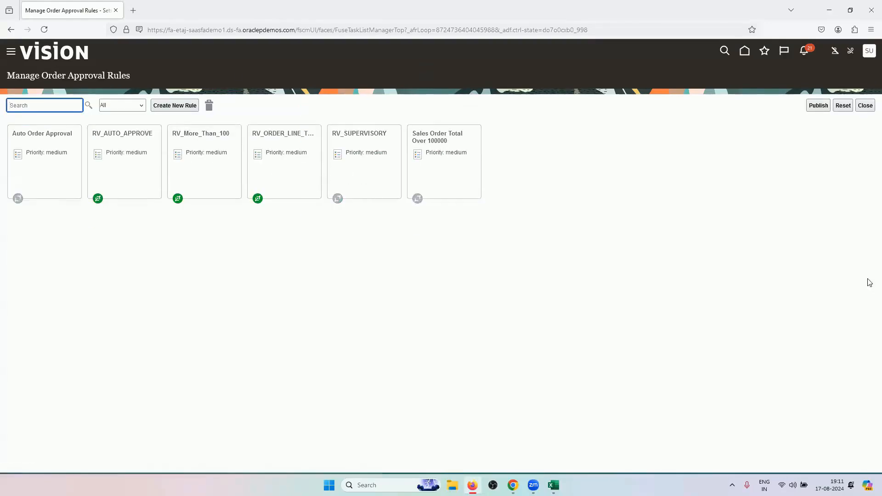
{"action": "left_click", "coordinate": [44, 29]}
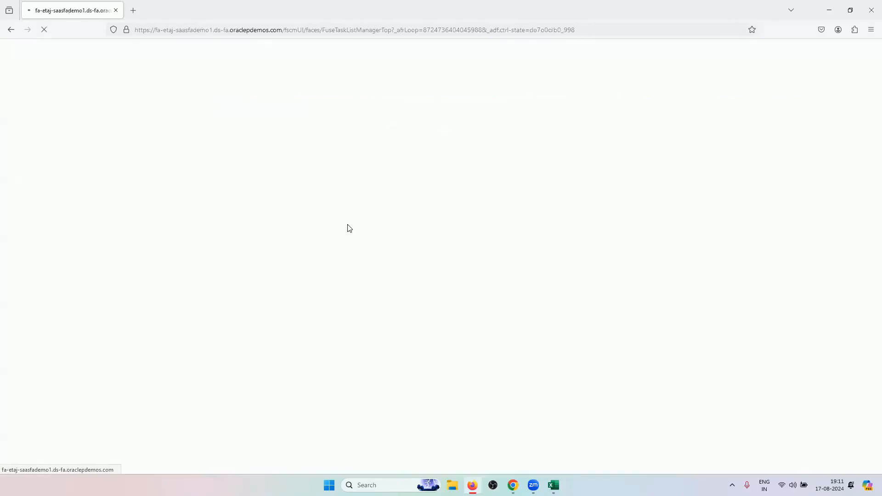
Activate RV_SUPERVISORY, save and close it, and acknowledge the publish message
{"action": "left_click", "coordinate": [368, 168]}
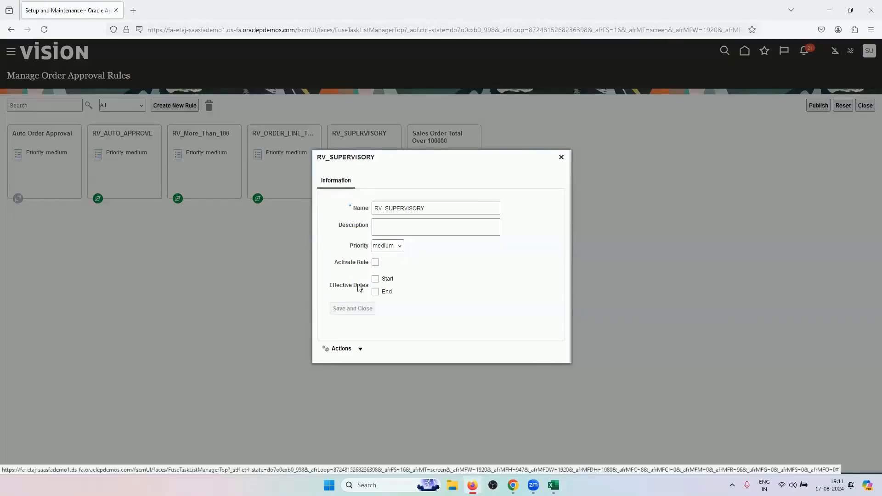
{"action": "left_click", "coordinate": [375, 263]}
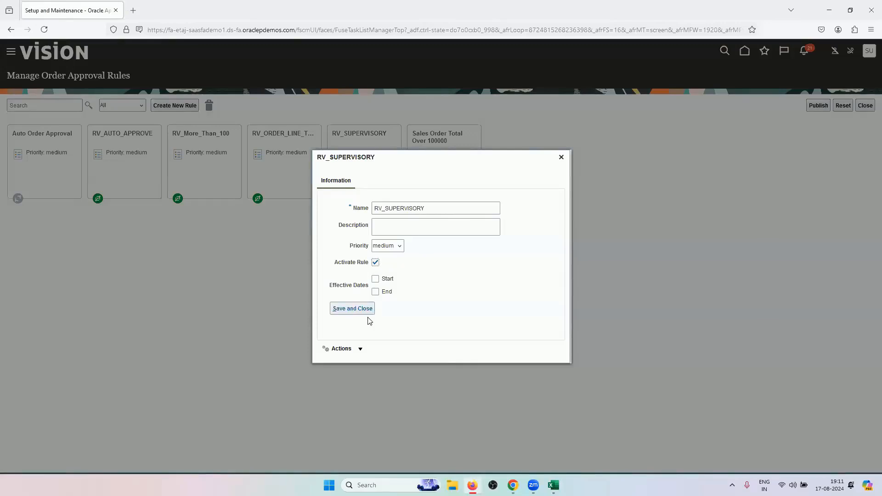
{"action": "left_click", "coordinate": [352, 308]}
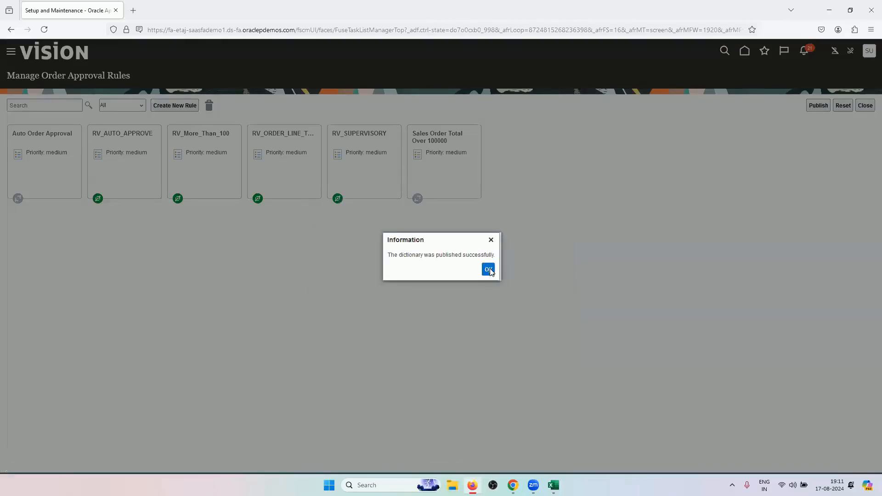
{"action": "key", "text": "Return"}
Close and reopen Manage Order Approval Rules to confirm RV_SUPERVISORY stays active
{"action": "left_click", "coordinate": [865, 105]}
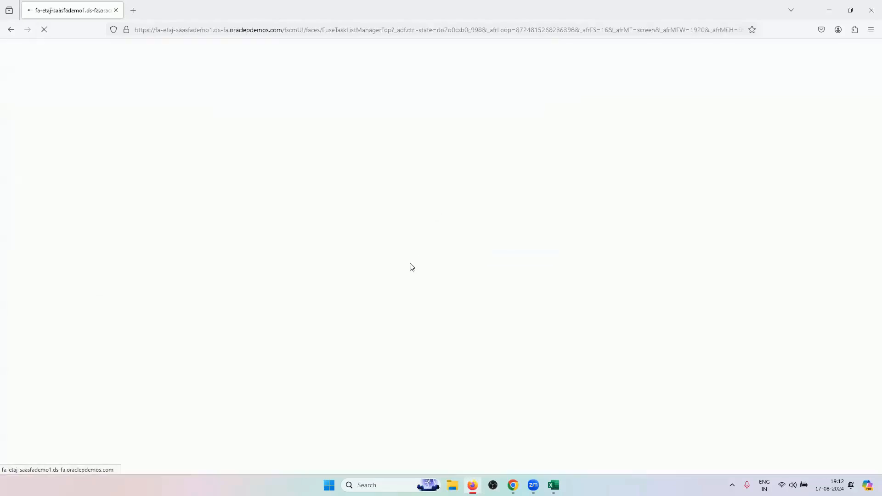
{"action": "left_click", "coordinate": [395, 282]}
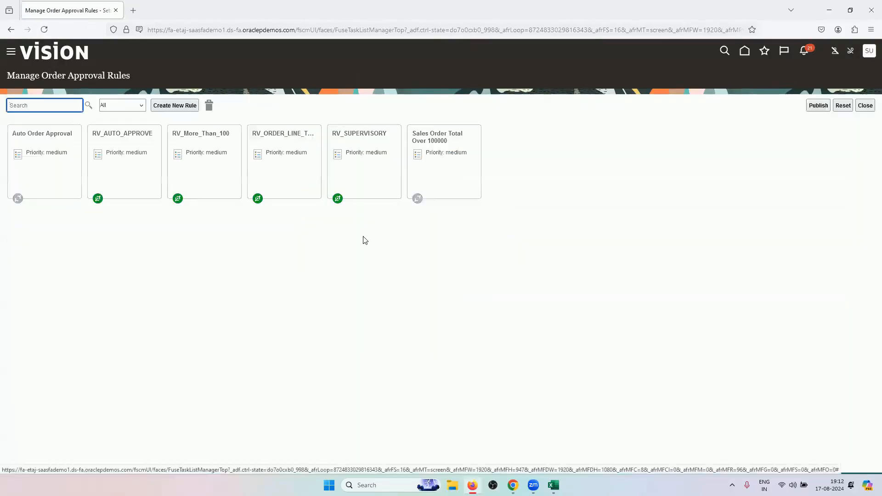
{"action": "left_click", "coordinate": [865, 105]}
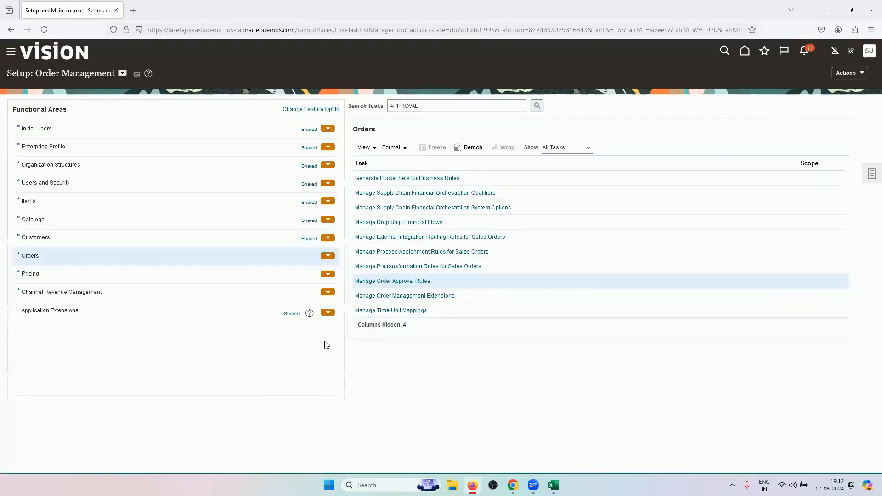
{"action": "left_click", "coordinate": [401, 282]}
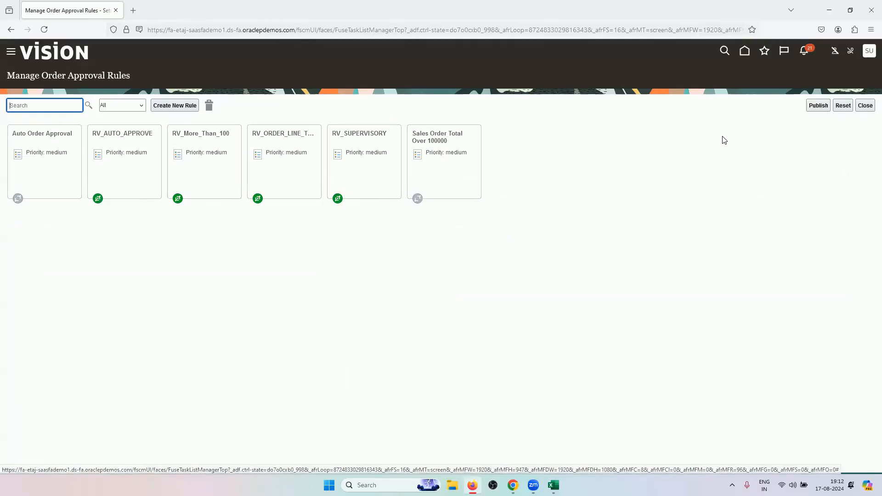
{"action": "left_click", "coordinate": [865, 105]}
Set the order's customer to ABC Application Software, business unit US1 Business Unit, and its bill-to account
{"action": "left_click", "coordinate": [513, 485]}
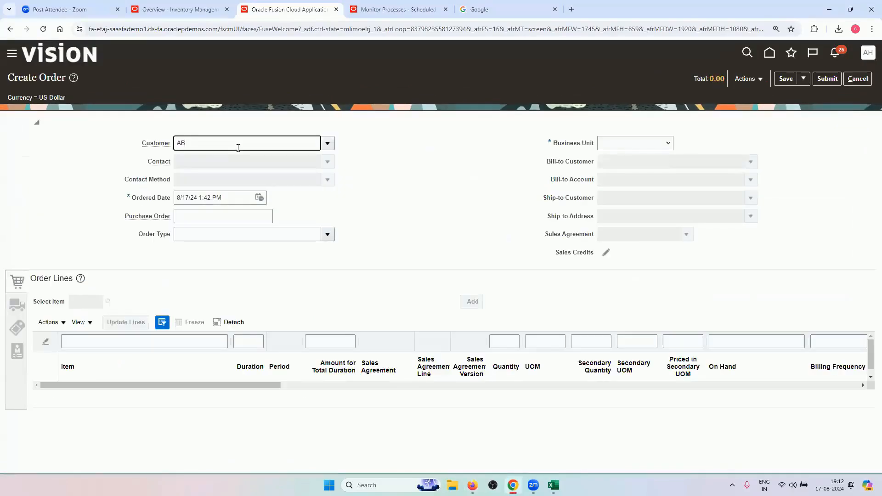
{"action": "left_click", "coordinate": [239, 161]}
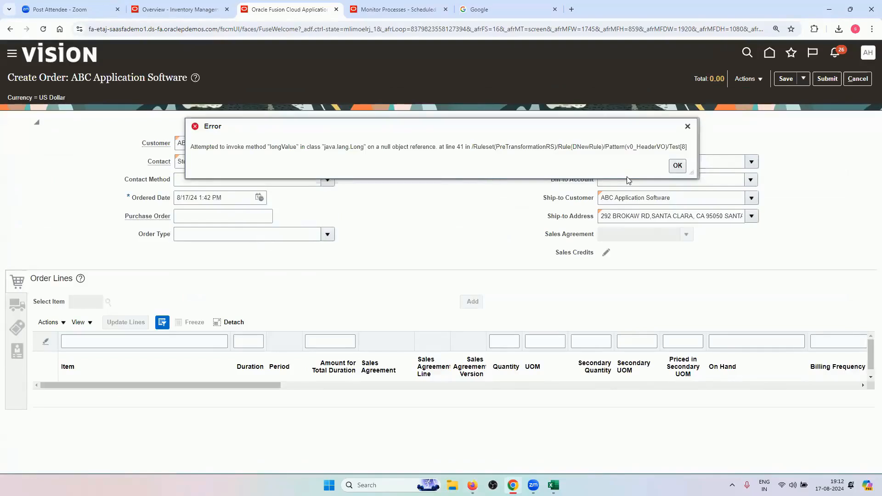
{"action": "left_click", "coordinate": [678, 166]}
{"action": "left_click", "coordinate": [659, 144]}
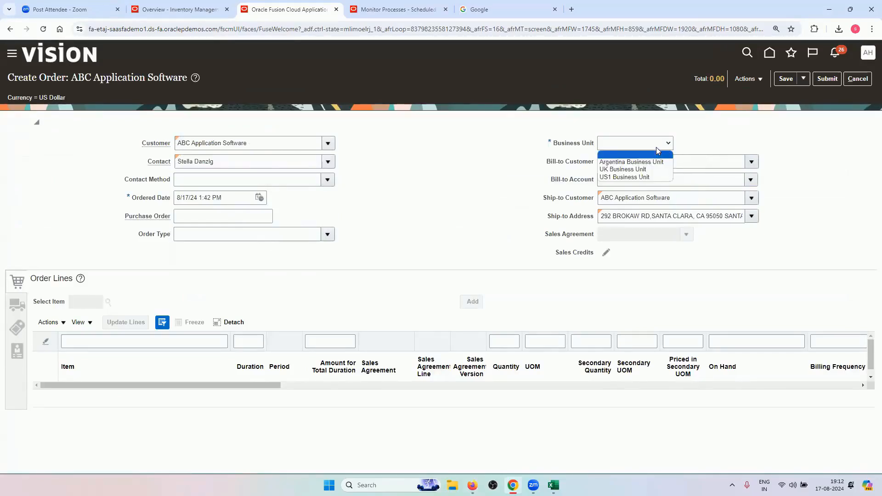
{"action": "left_click", "coordinate": [634, 176]}
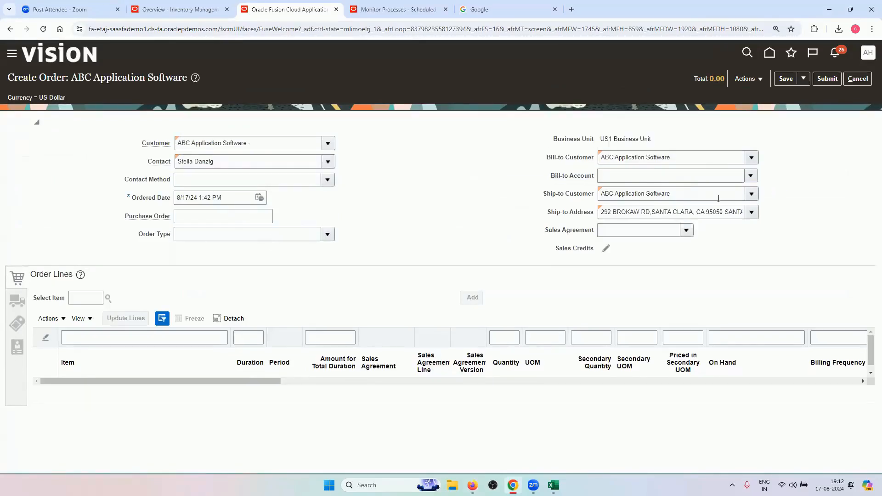
{"action": "left_click", "coordinate": [752, 177]}
{"action": "left_click", "coordinate": [674, 192]}
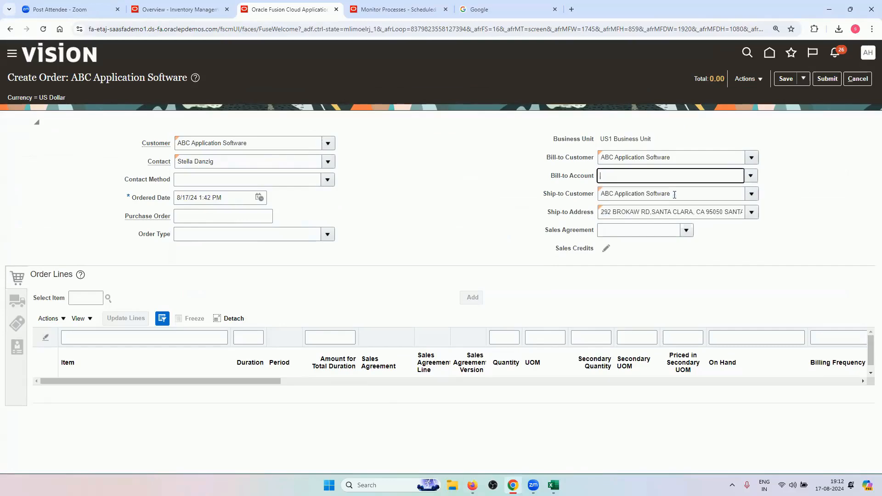
Copy item number AS6647331 from the Excel Master Data List sheet
{"action": "left_click", "coordinate": [553, 485]}
{"action": "left_click", "coordinate": [378, 456]}
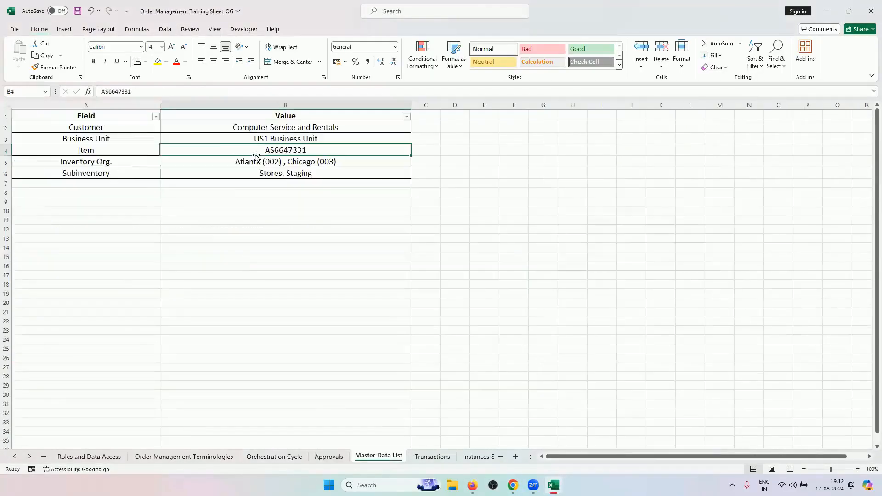
{"action": "key", "text": "ctrl+c"}
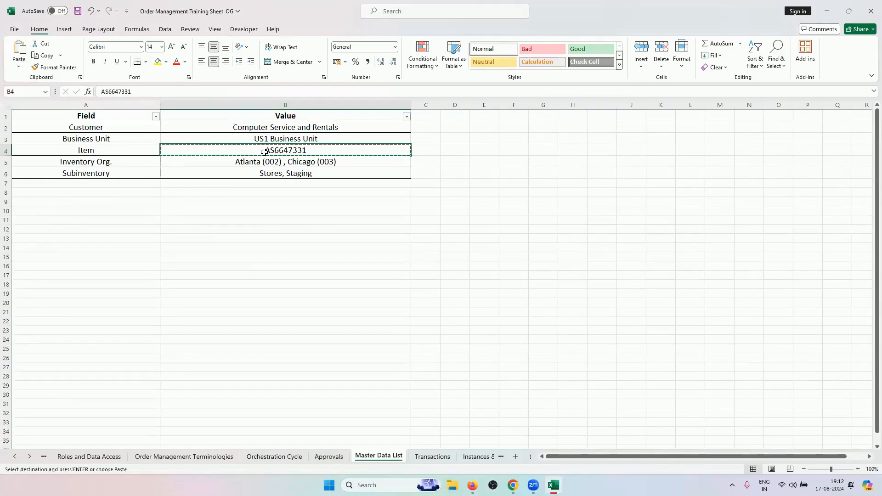
Enter item AS6647331 with quantity 20 on the order
{"action": "left_click", "coordinate": [514, 485]}
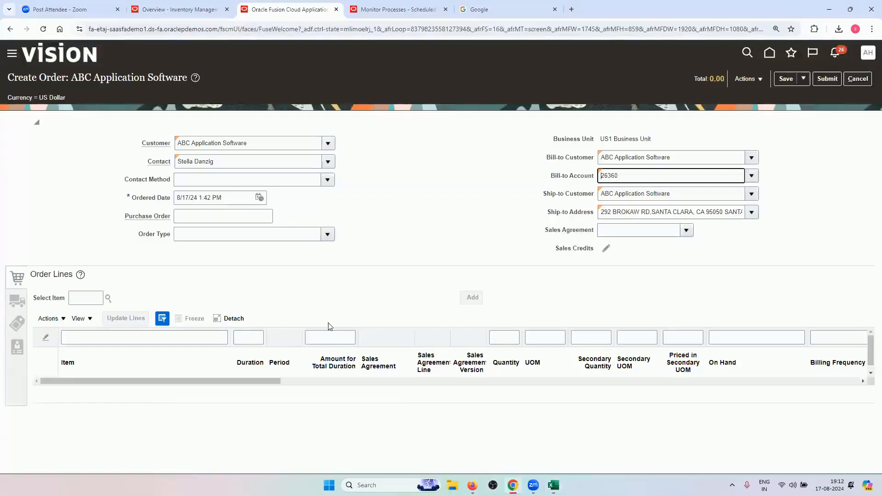
{"action": "left_click", "coordinate": [73, 300]}
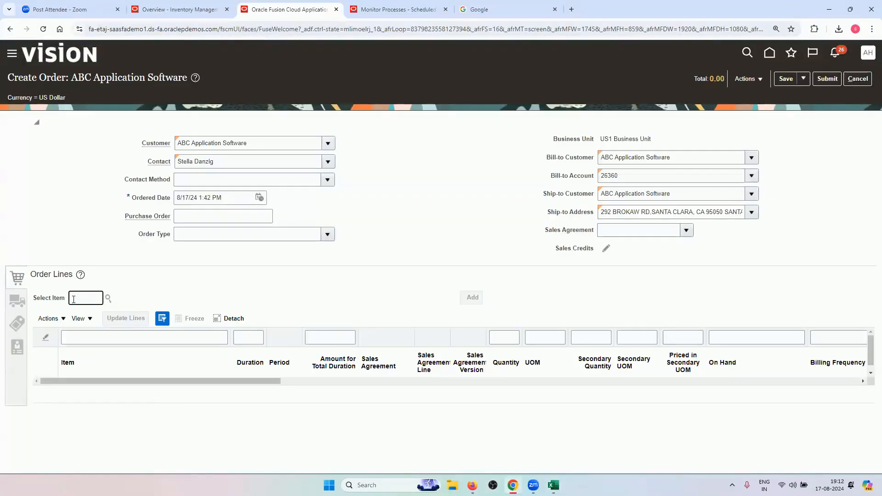
{"action": "key", "text": "ctrl+v"}
{"action": "left_click", "coordinate": [130, 272]}
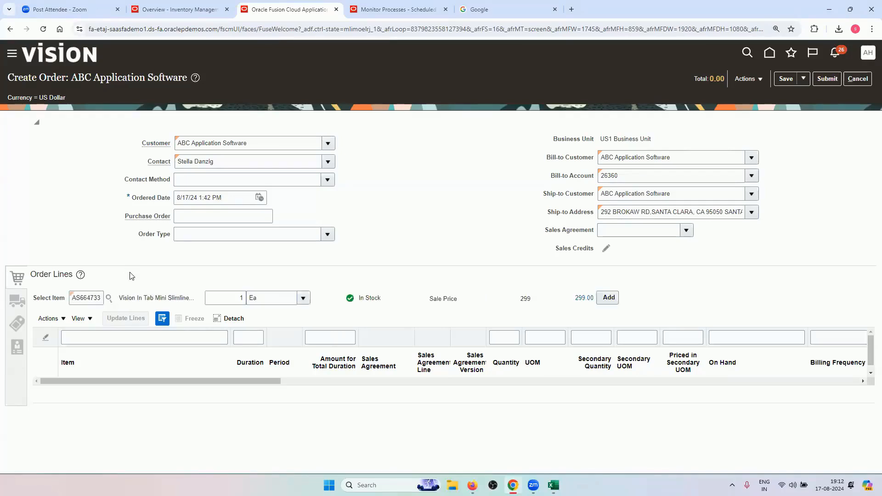
{"action": "left_click", "coordinate": [241, 298]}
{"action": "type", "text": "20"}
{"action": "left_click", "coordinate": [289, 272]}
Set the shipment supply warehouse to 002 - Atlanta
{"action": "left_click", "coordinate": [16, 302]}
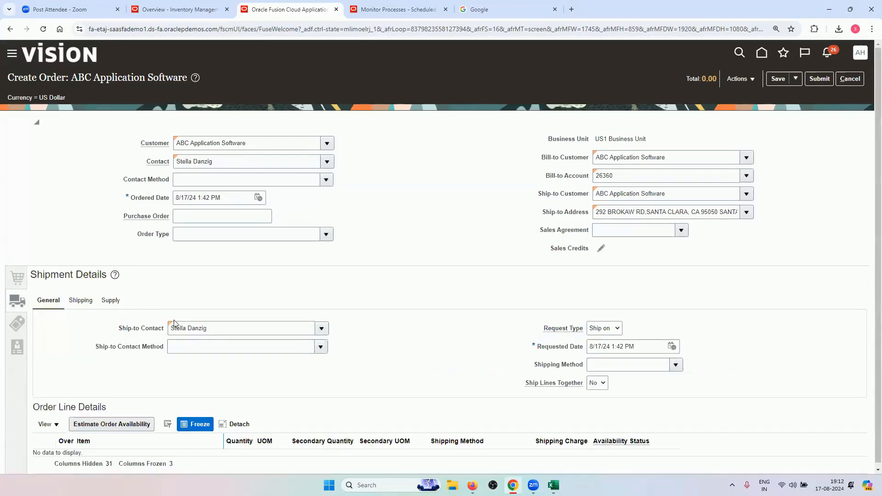
{"action": "left_click", "coordinate": [80, 301]}
{"action": "left_click", "coordinate": [112, 301]}
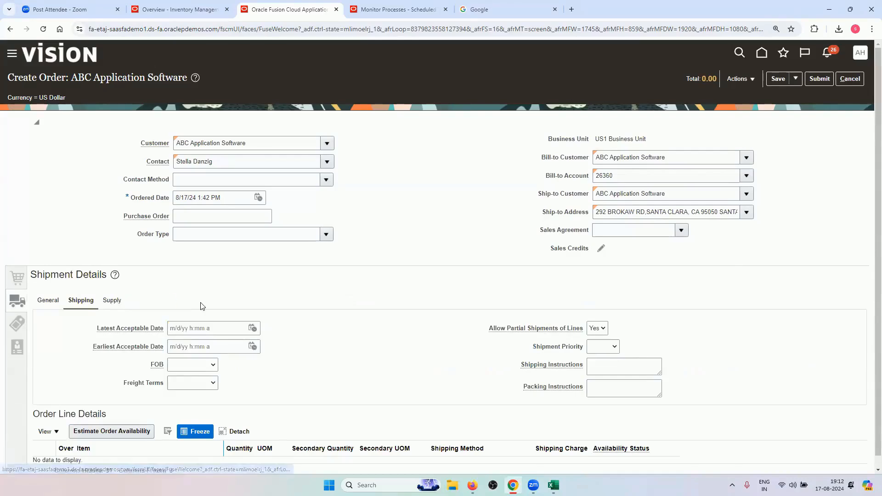
{"action": "left_click", "coordinate": [173, 327]}
{"action": "type", "text": "002"}
{"action": "key", "text": "Tab"}
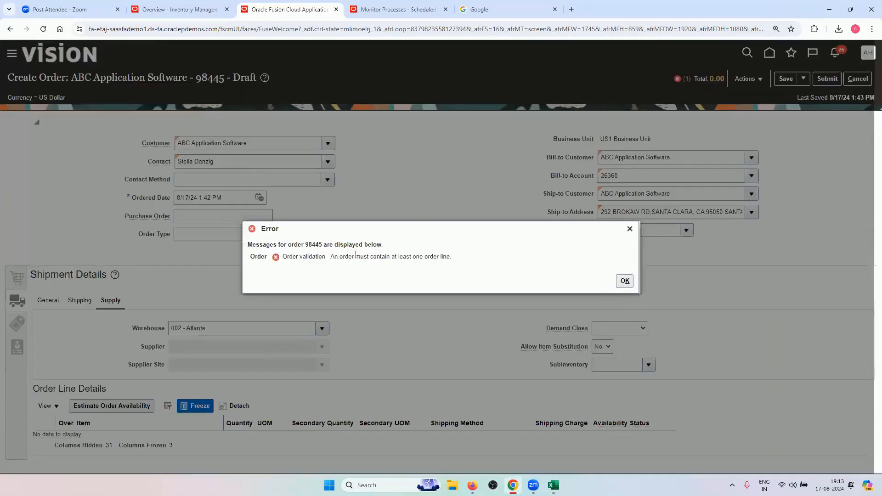
Dismiss the no-lines error and add an order line of 20 Ea of item AS6647331
{"action": "left_click", "coordinate": [629, 229]}
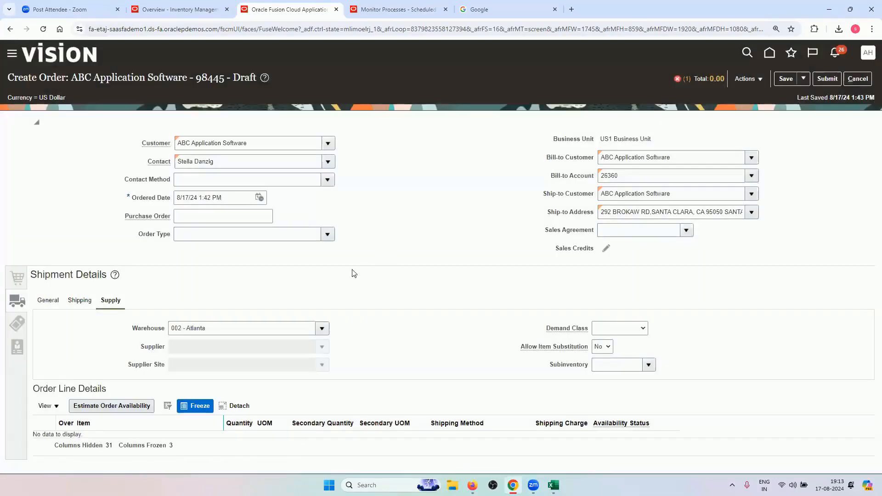
{"action": "left_click", "coordinate": [17, 279]}
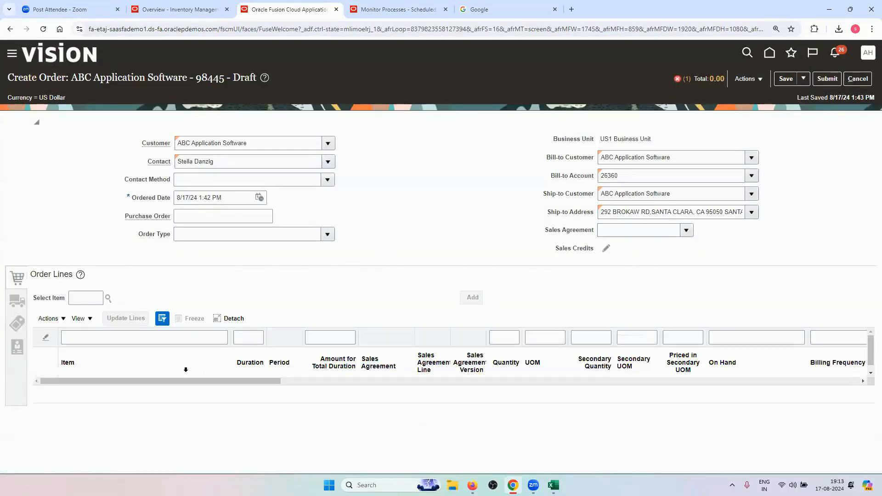
{"action": "left_click", "coordinate": [89, 297]}
{"action": "key", "text": "alt+Tab"}
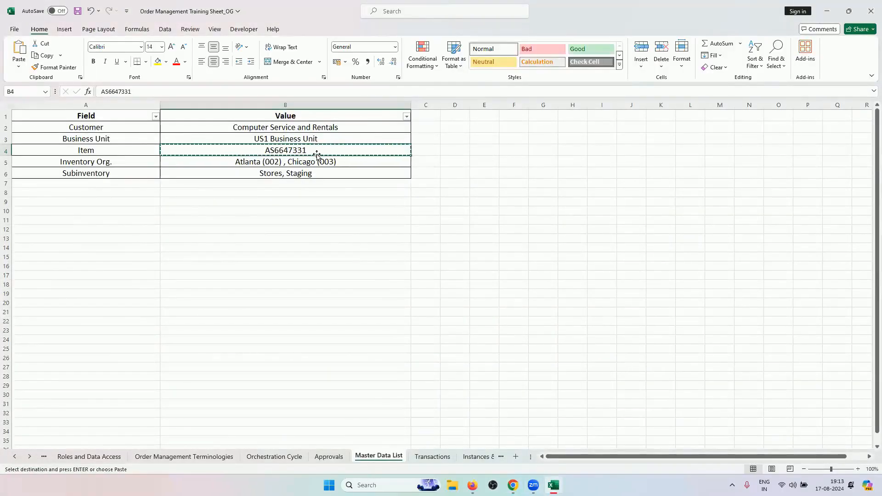
{"action": "key", "text": "alt+Tab"}
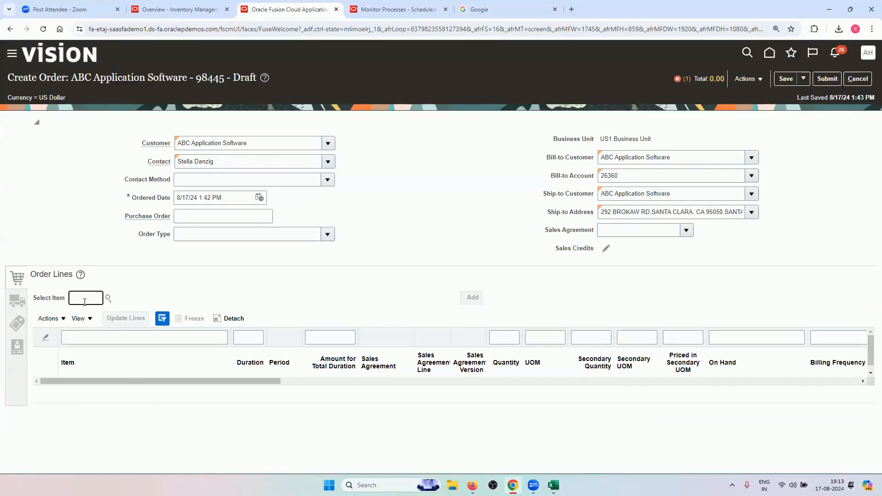
{"action": "key", "text": "ctrl+v"}
{"action": "left_click", "coordinate": [224, 256]}
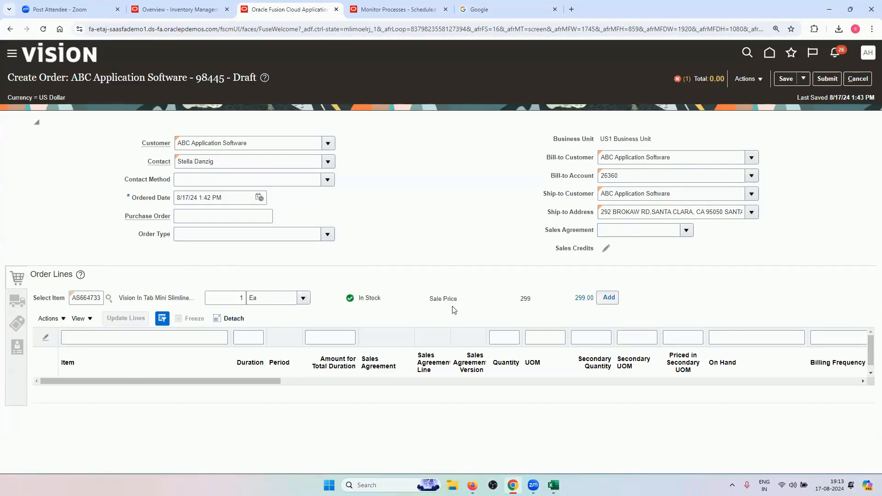
{"action": "left_click", "coordinate": [243, 300]}
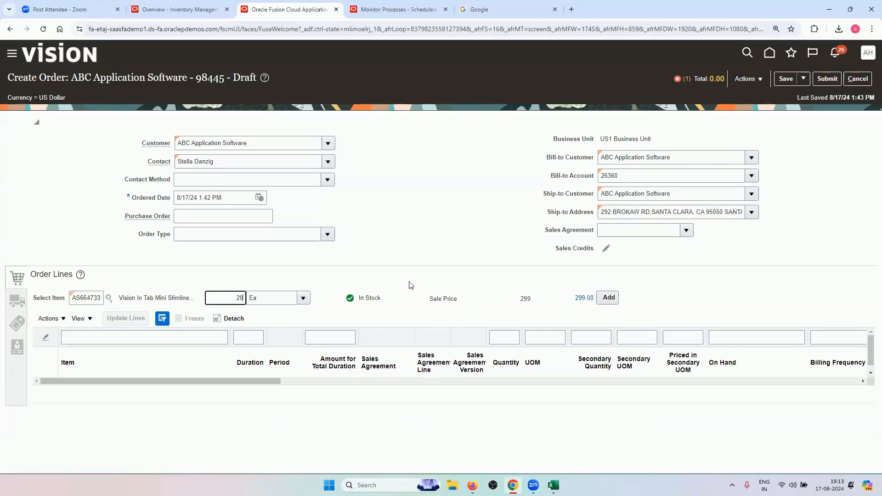
{"action": "left_click", "coordinate": [424, 262]}
{"action": "left_click", "coordinate": [613, 294]}
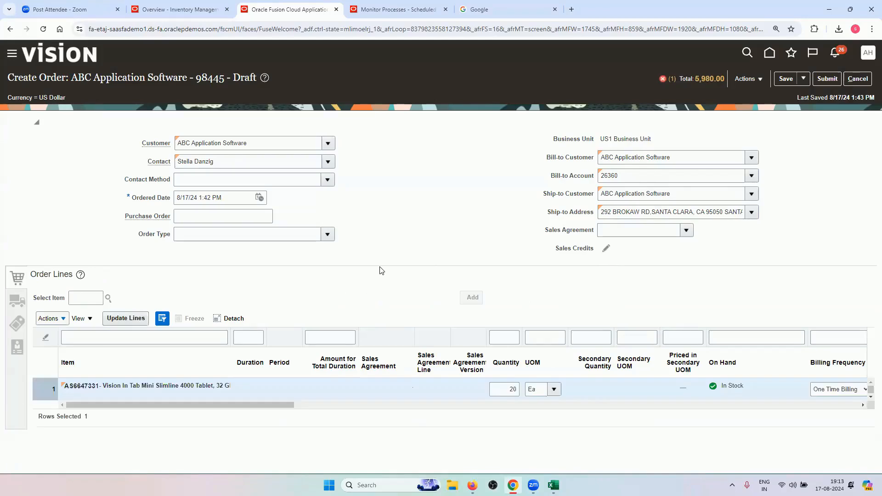
Review the line's shipment, billing and sales credit details, then validate the order
{"action": "left_click", "coordinate": [17, 301]}
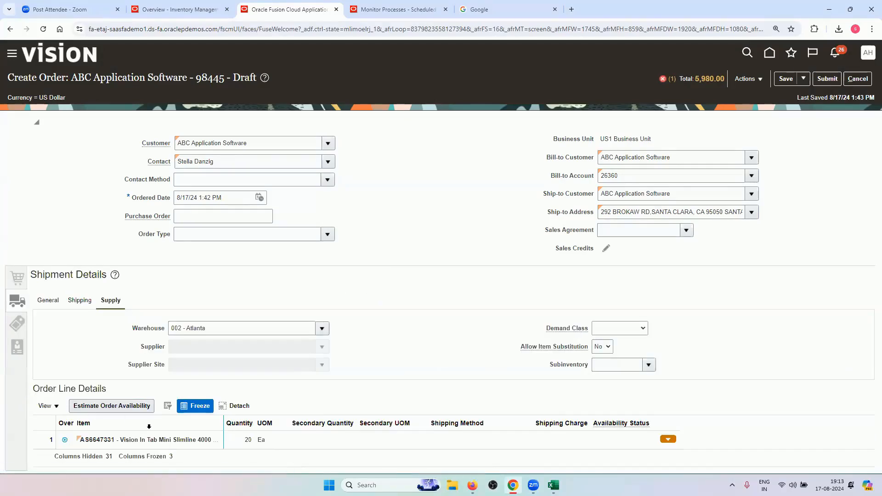
{"action": "left_click", "coordinate": [18, 324]}
{"action": "left_click", "coordinate": [18, 346]}
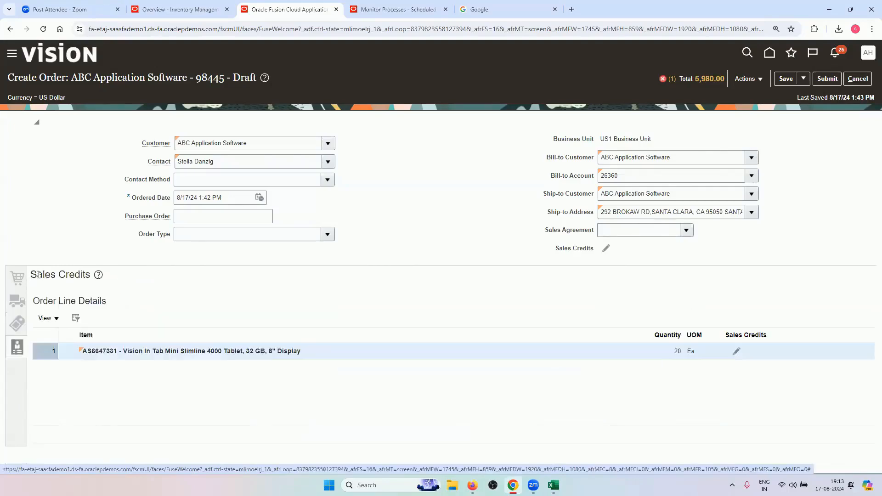
{"action": "left_click", "coordinate": [748, 78]}
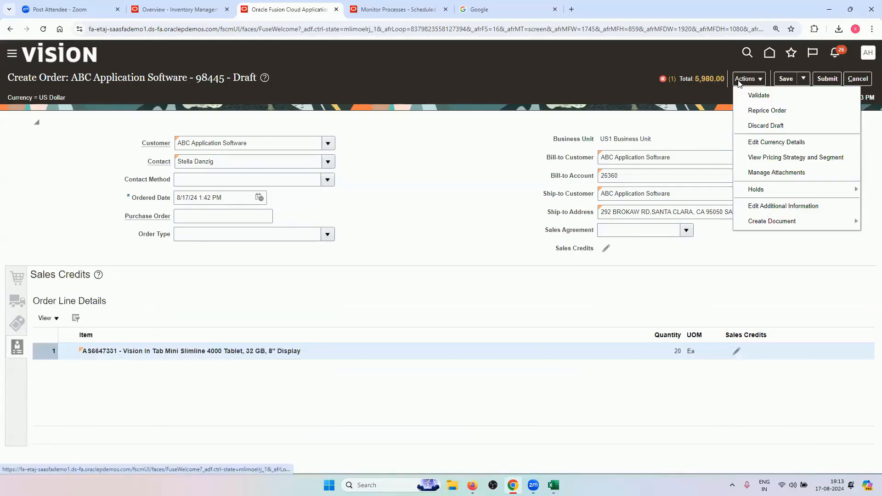
{"action": "left_click", "coordinate": [501, 146]}
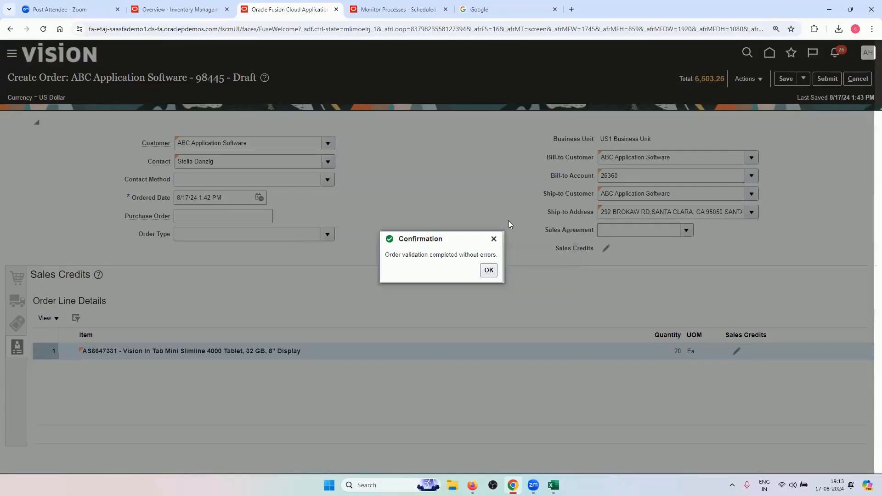
{"action": "left_click", "coordinate": [489, 270]}
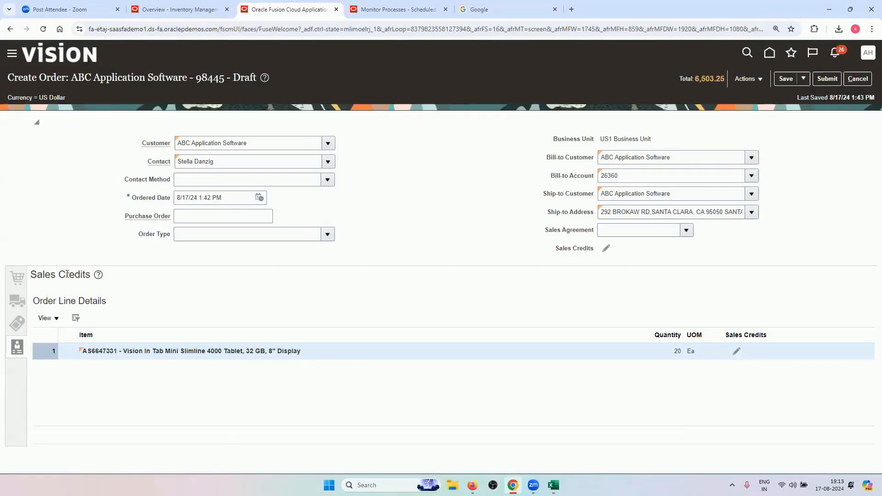
Submit the sales order and copy its order number 98445
{"action": "left_click", "coordinate": [827, 79]}
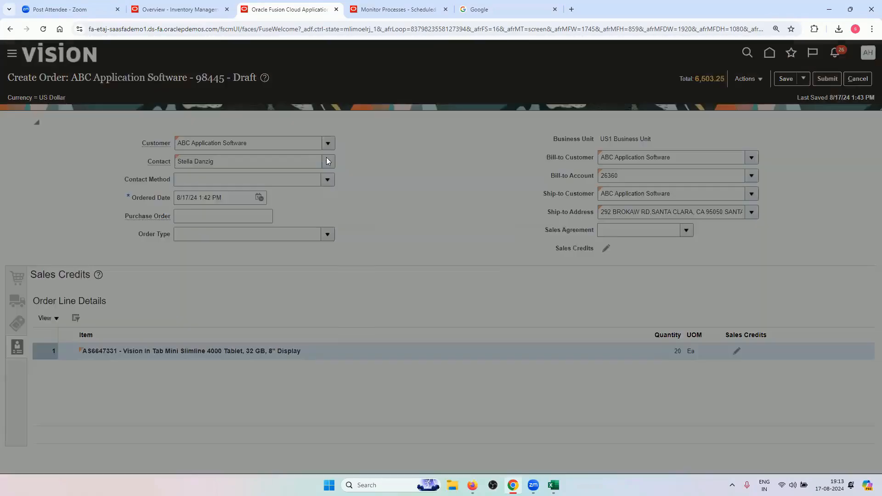
{"action": "double_click", "coordinate": [431, 253]}
{"action": "right_click", "coordinate": [431, 253]}
{"action": "left_click", "coordinate": [444, 265]}
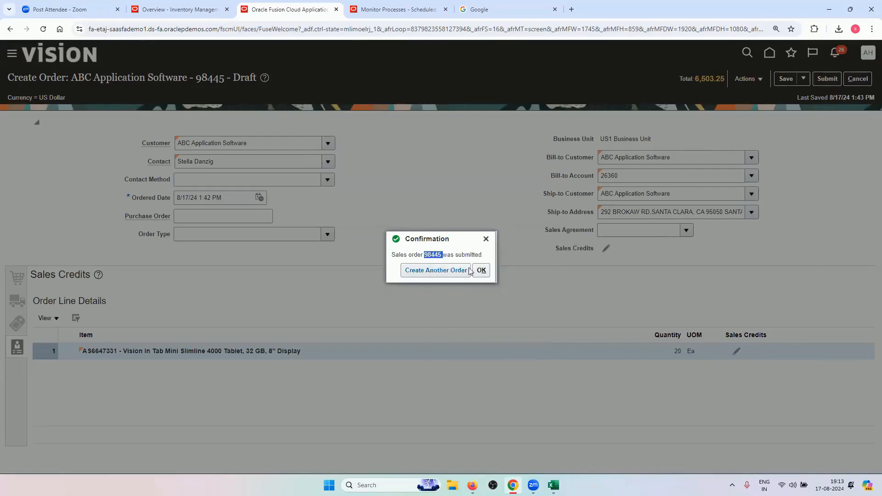
{"action": "left_click", "coordinate": [481, 272]}
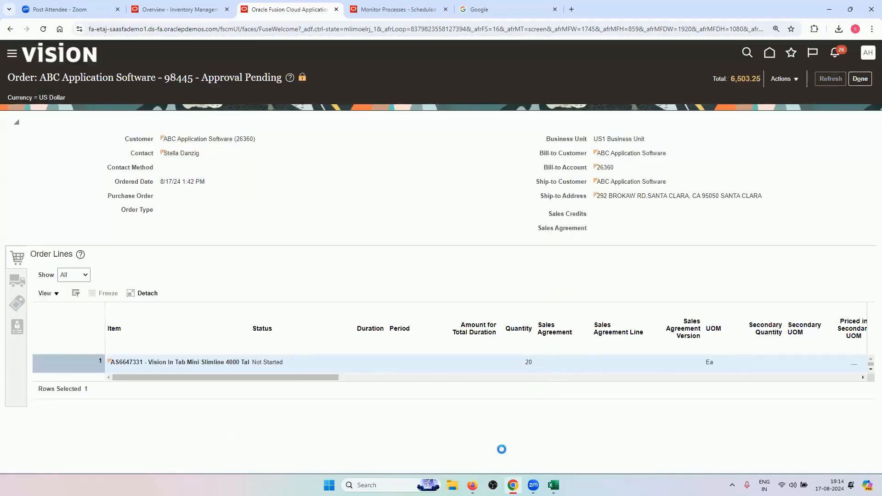
Paste order number 98445 into cell A4 of the Transactions sheet and save the workbook
{"action": "key", "text": "alt+Tab"}
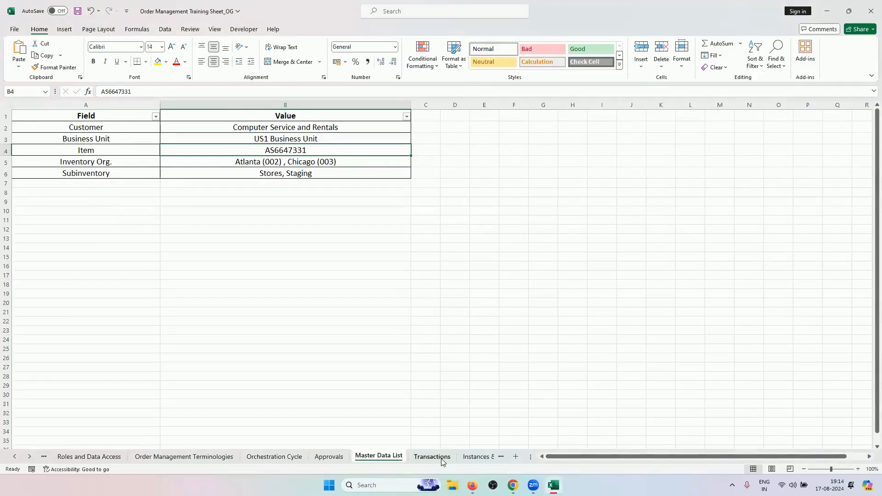
{"action": "key", "text": "ctrl+Page_Down"}
{"action": "left_click", "coordinate": [40, 140]}
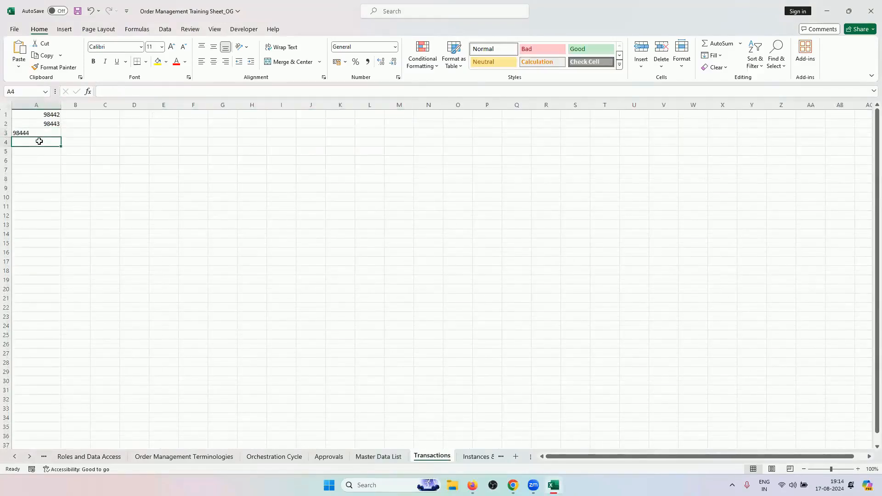
{"action": "right_click", "coordinate": [40, 142]}
{"action": "left_click", "coordinate": [76, 203]}
{"action": "left_click", "coordinate": [109, 189]}
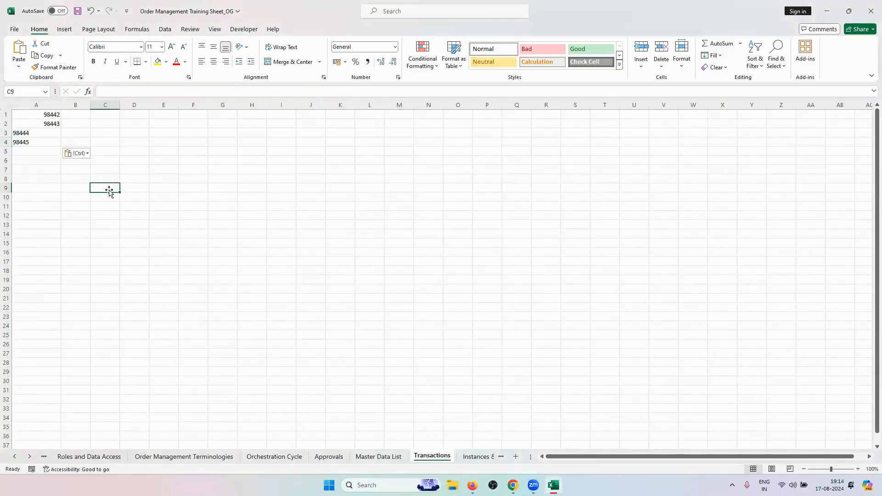
{"action": "key", "text": "ctrl+s"}
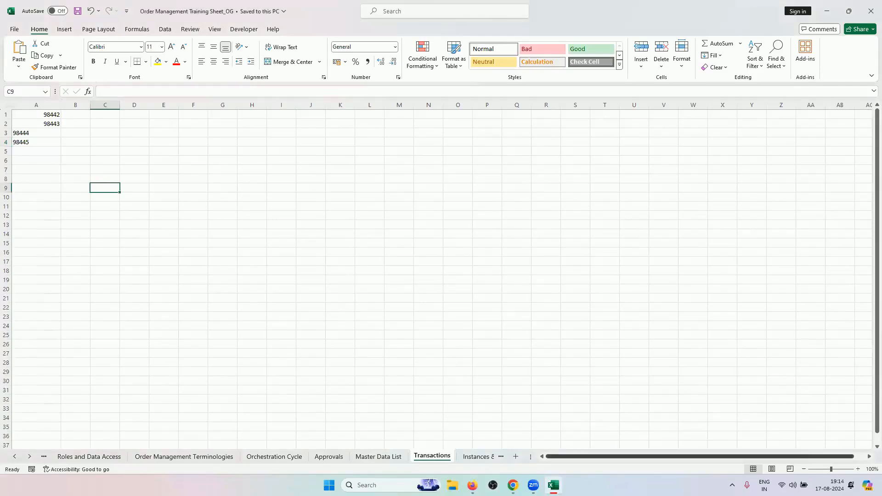
{"action": "left_click", "coordinate": [513, 485]}
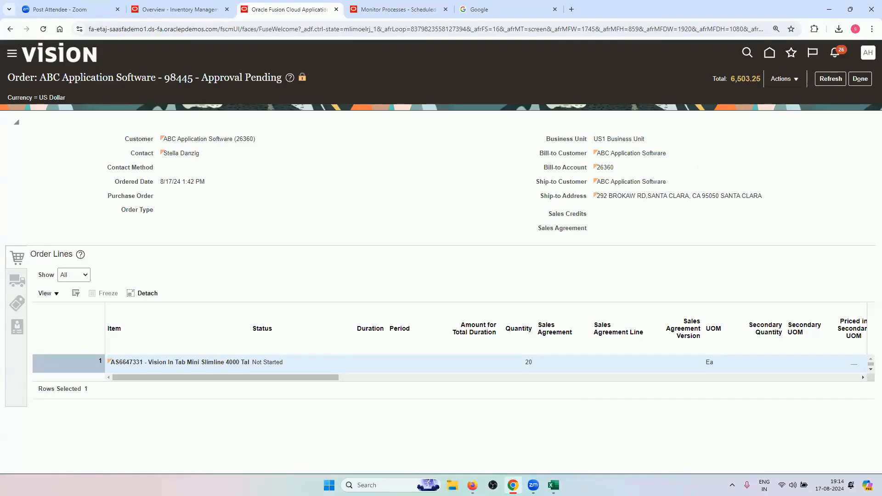
Reopen Manage Order Approval Rules in Firefox, then refresh order 98445 in Chrome
{"action": "left_click", "coordinate": [472, 485]}
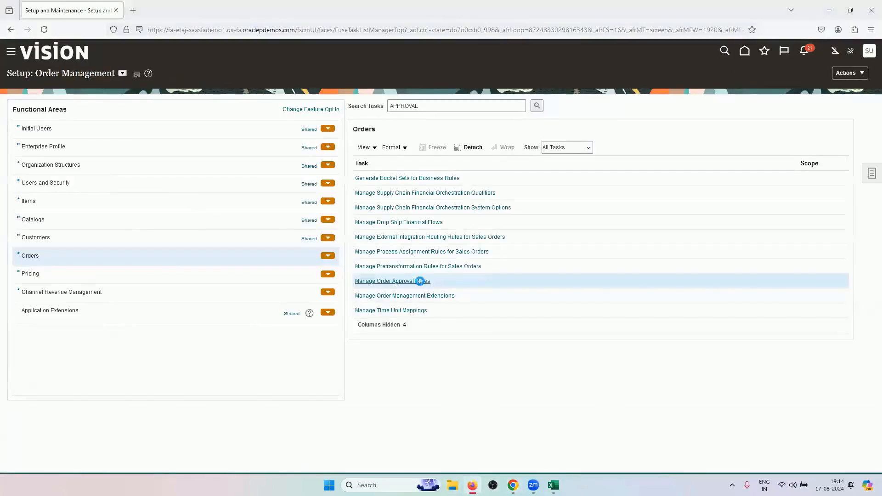
{"action": "left_click", "coordinate": [420, 280]}
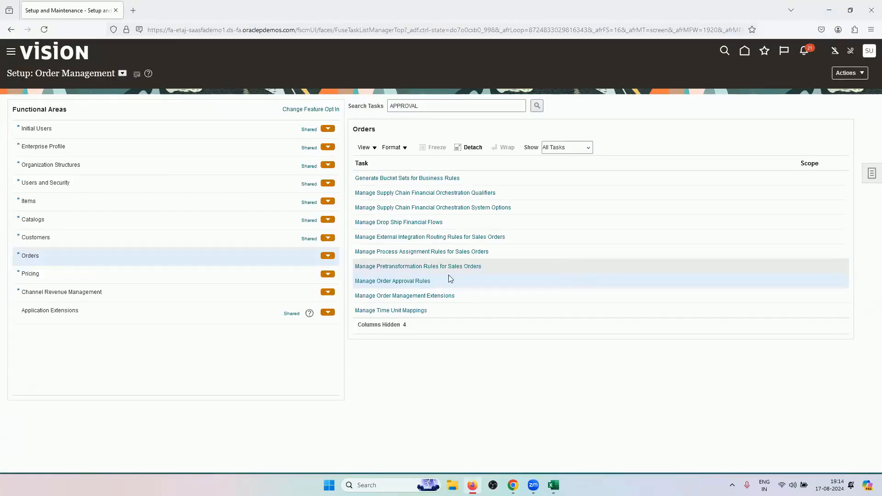
{"action": "left_click", "coordinate": [417, 281]}
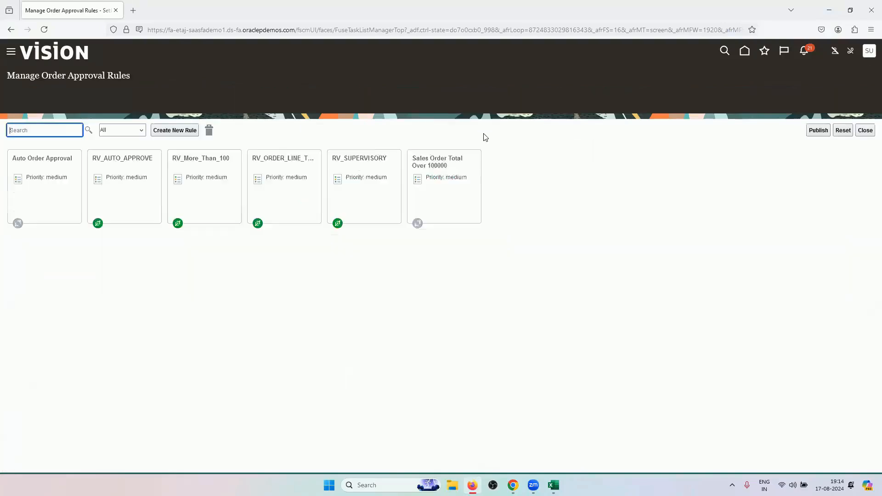
{"action": "left_click", "coordinate": [513, 485]}
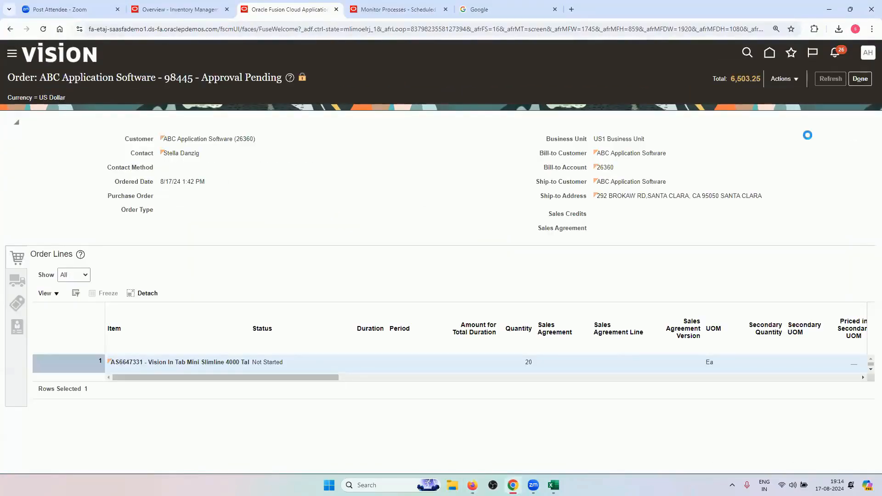
{"action": "left_click", "coordinate": [823, 78]}
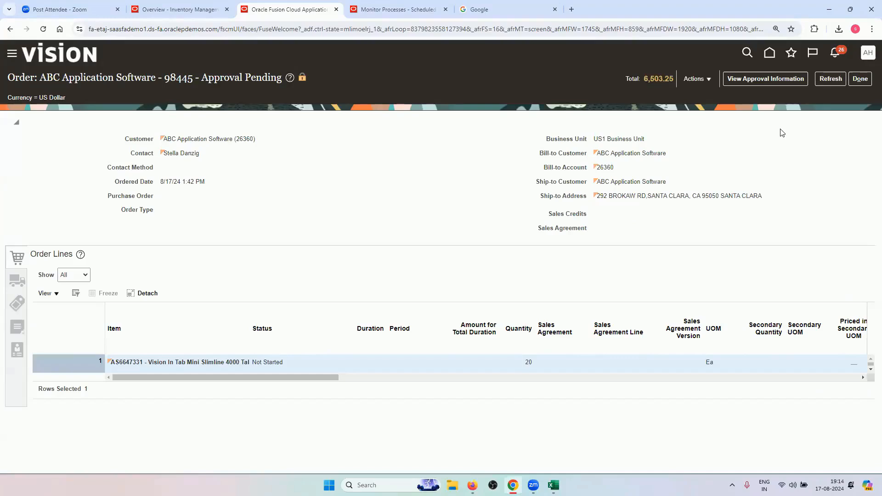
View order 98445's approval information and inspect each of the four sequential approvers
{"action": "left_click", "coordinate": [765, 78]}
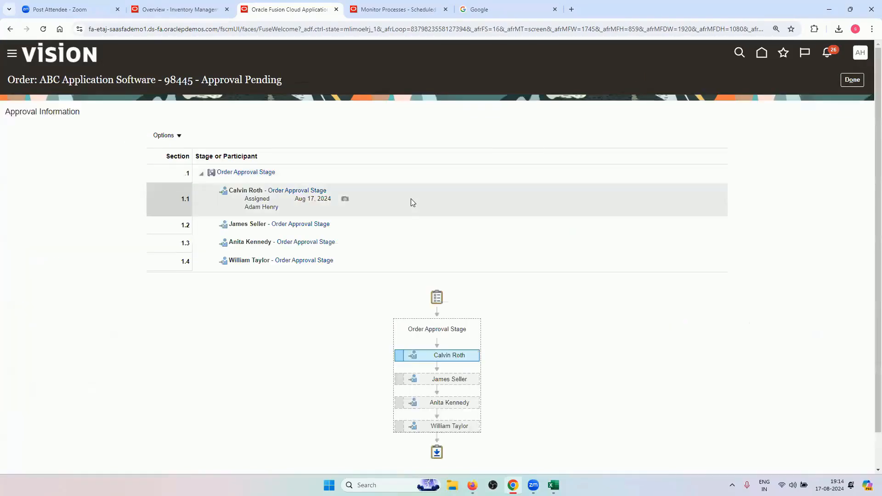
{"action": "mouse_move", "coordinate": [445, 315]}
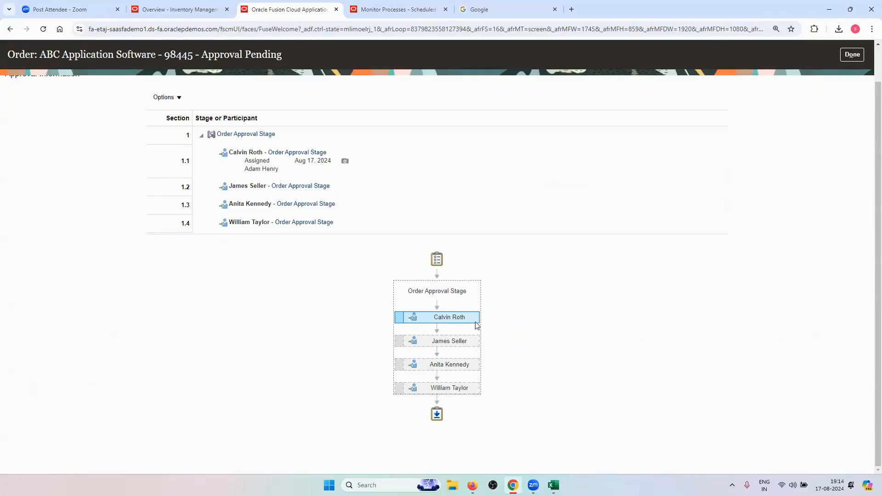
{"action": "mouse_move", "coordinate": [473, 341]}
{"action": "mouse_move", "coordinate": [473, 365]}
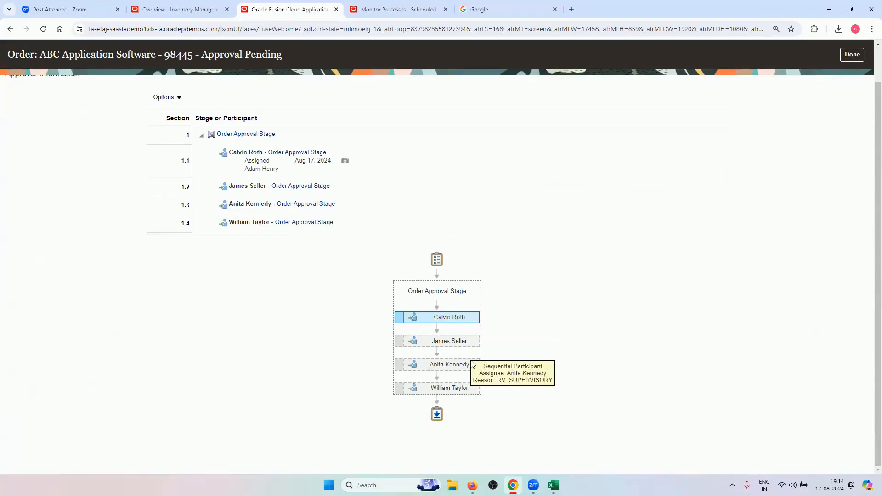
{"action": "mouse_move", "coordinate": [471, 392]}
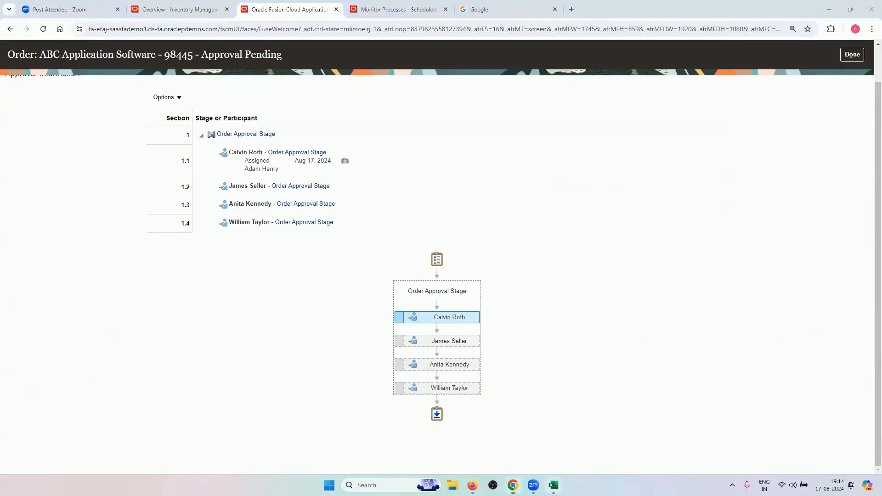
Check the approvers against the manager names in the Excel Supervisory Hierarchy table
{"action": "left_click", "coordinate": [551, 483]}
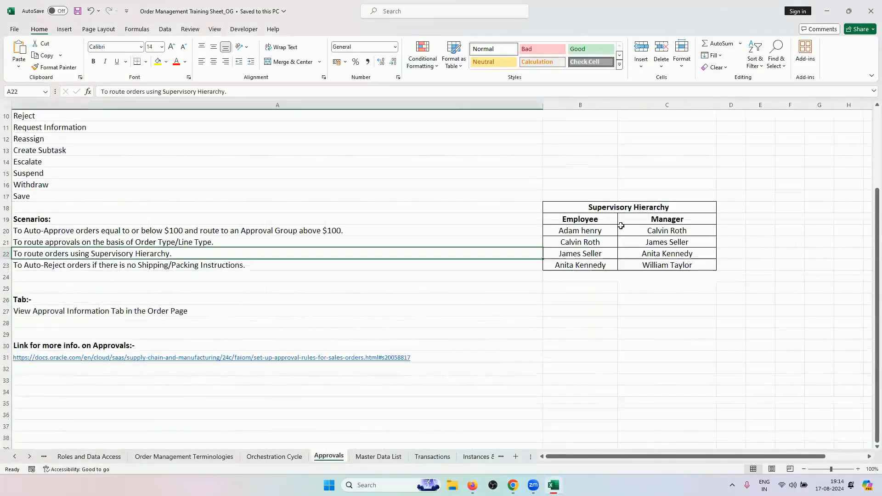
{"action": "left_click_drag", "start_coordinate": [645, 230], "coordinate": [636, 268]}
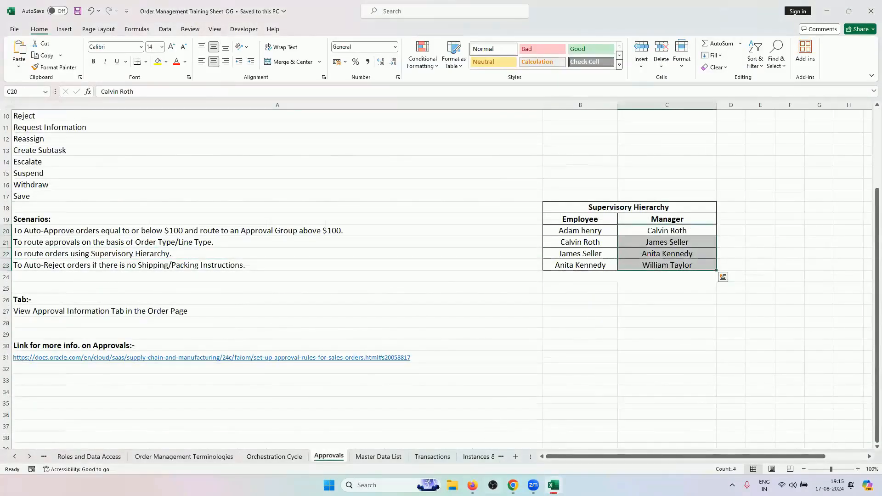
{"action": "left_click", "coordinate": [513, 485]}
{"action": "mouse_move", "coordinate": [459, 341]}
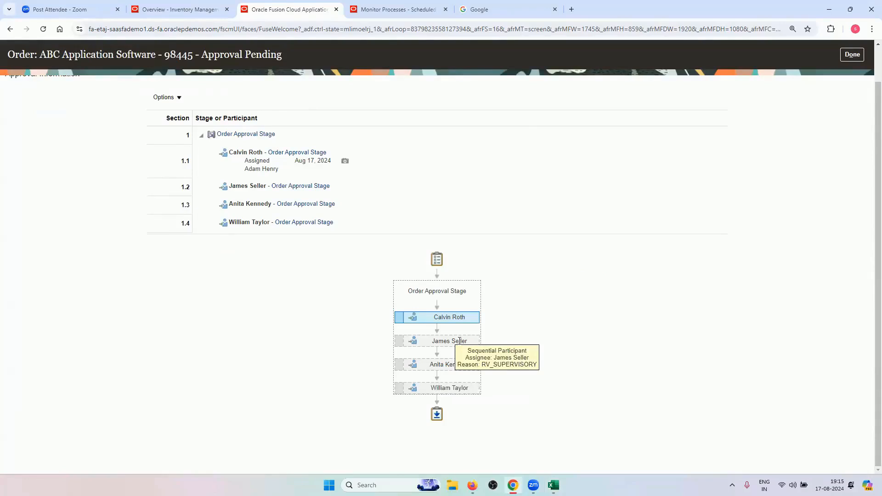
{"action": "mouse_move", "coordinate": [468, 388]}
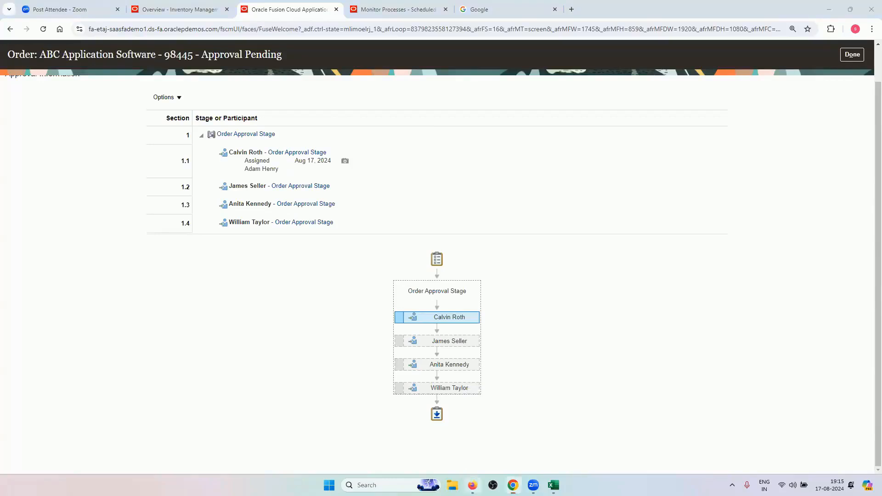
{"action": "left_click", "coordinate": [472, 485]}
Open the RV_SUPERVISORY rule for editing and compare it with the approval chain
{"action": "left_click", "coordinate": [369, 175]}
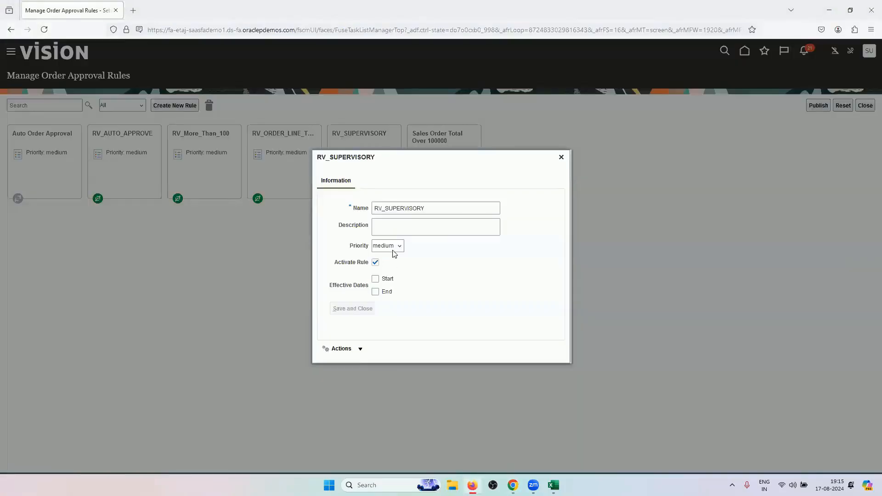
{"action": "left_click", "coordinate": [351, 350]}
{"action": "left_click", "coordinate": [351, 368]}
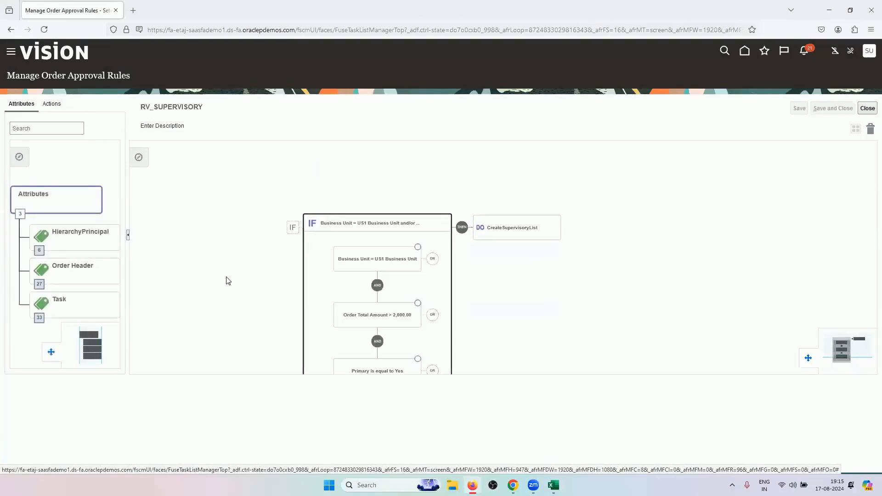
{"action": "left_click_drag", "start_coordinate": [230, 296], "coordinate": [257, 269]}
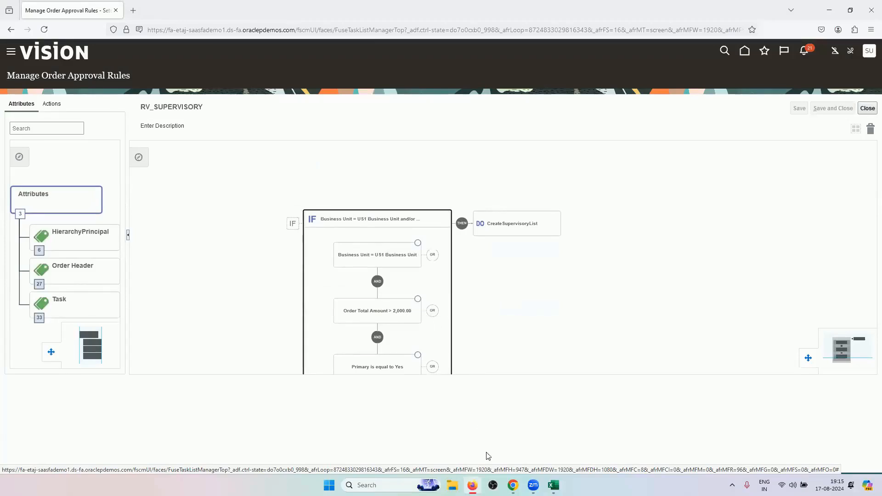
{"action": "left_click", "coordinate": [513, 485]}
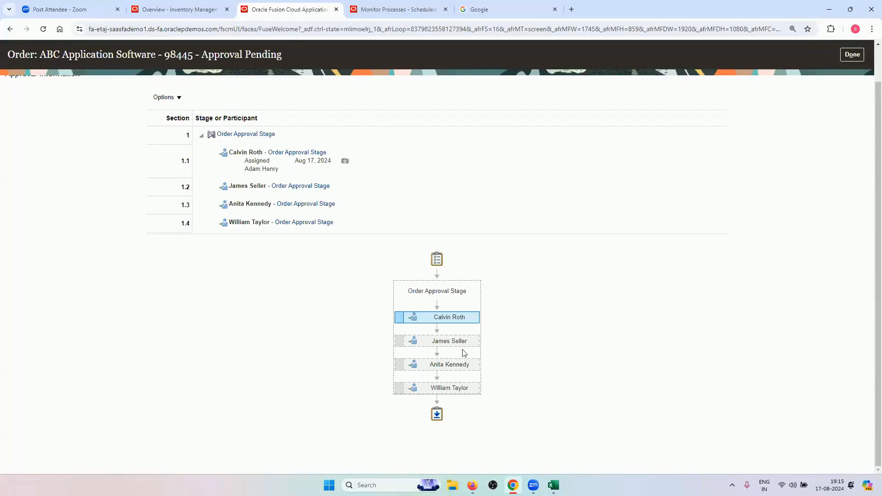
{"action": "mouse_move", "coordinate": [472, 485]}
{"action": "left_click", "coordinate": [513, 439]}
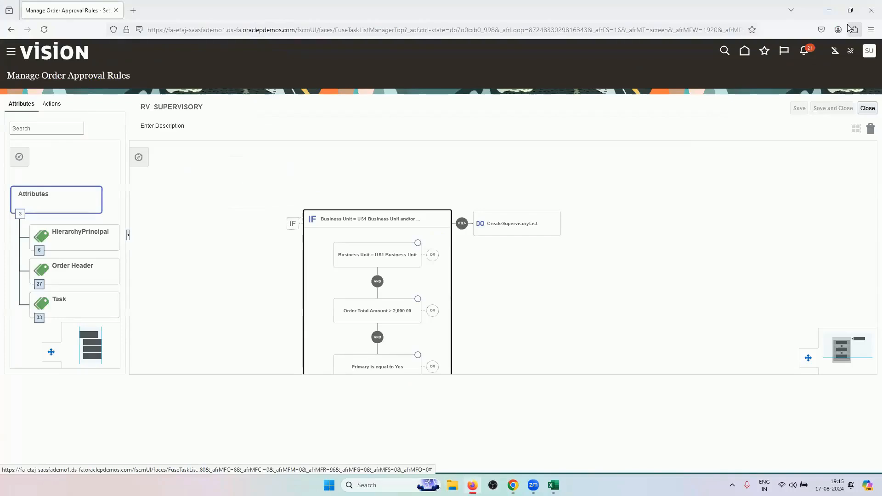
Reopen RV_SUPERVISORY in the editor and expand its IF conditions: US1, total > 2,000.00, Primary Yes
{"action": "left_click", "coordinate": [867, 108]}
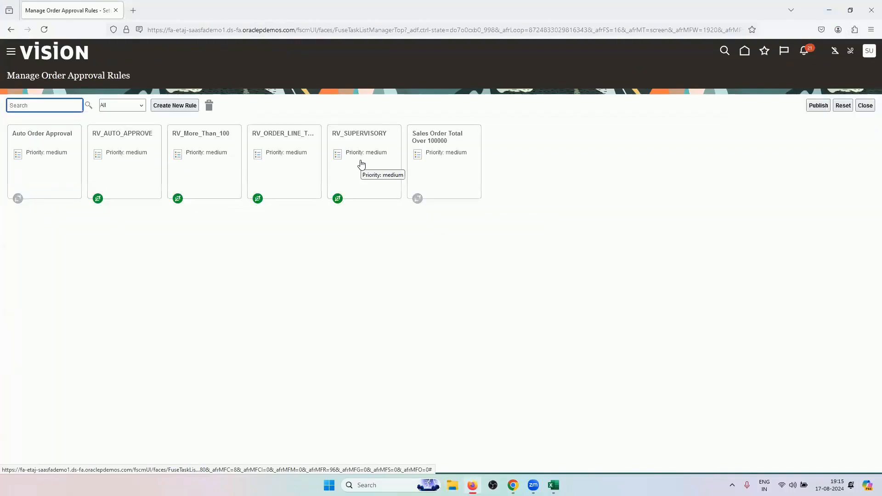
{"action": "left_click", "coordinate": [363, 169]}
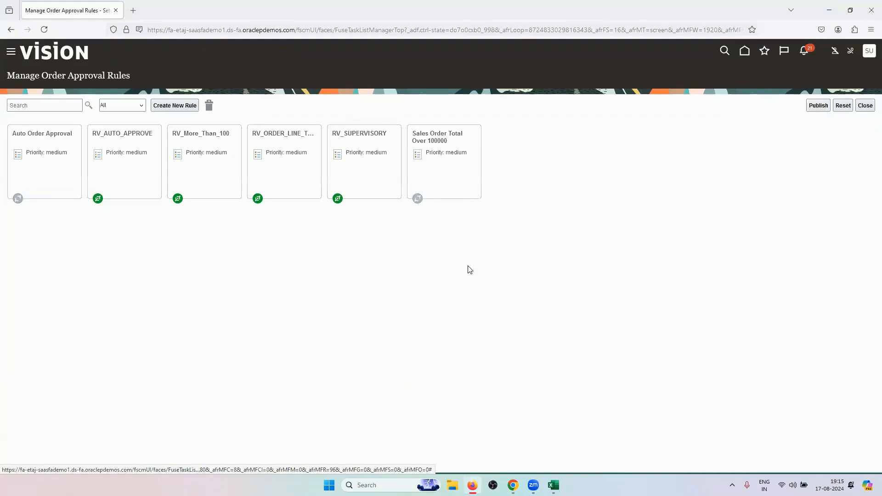
{"action": "left_click", "coordinate": [342, 349]}
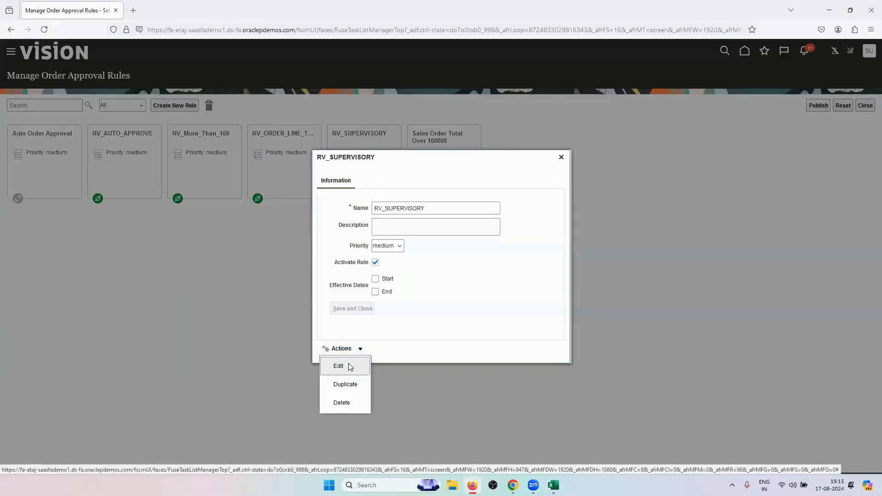
{"action": "left_click", "coordinate": [350, 365]}
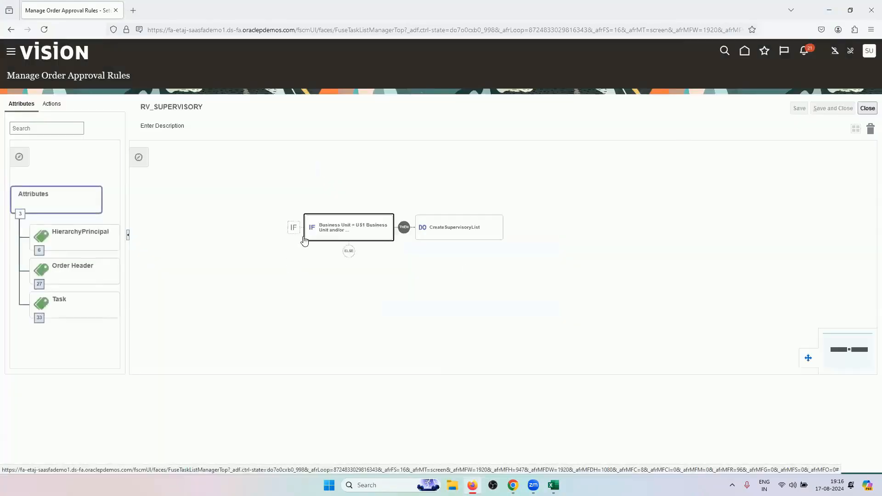
{"action": "left_click", "coordinate": [338, 237]}
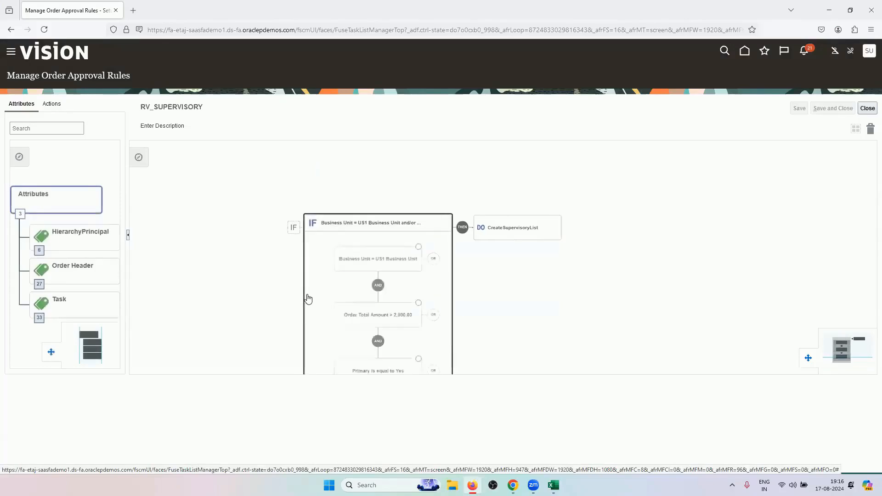
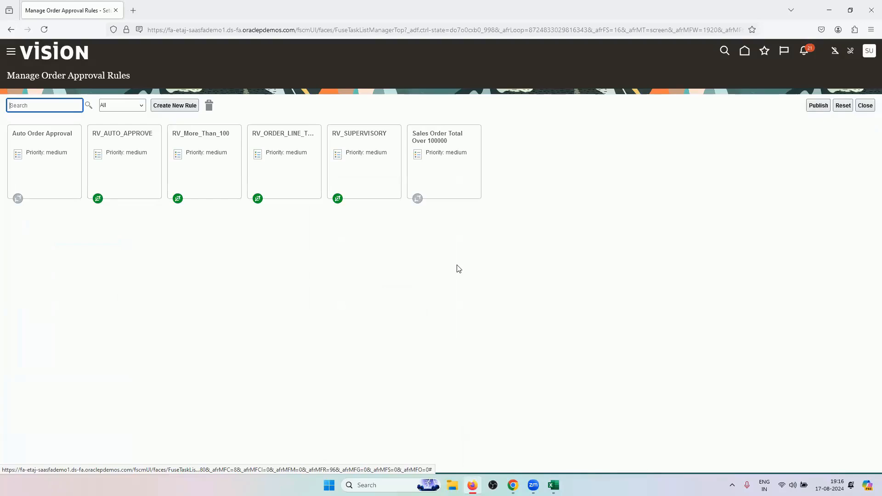
Compare the order's approval stage diagram with the Manage Order Approval Rules page, then bring up Excel
{"action": "left_click", "coordinate": [513, 485]}
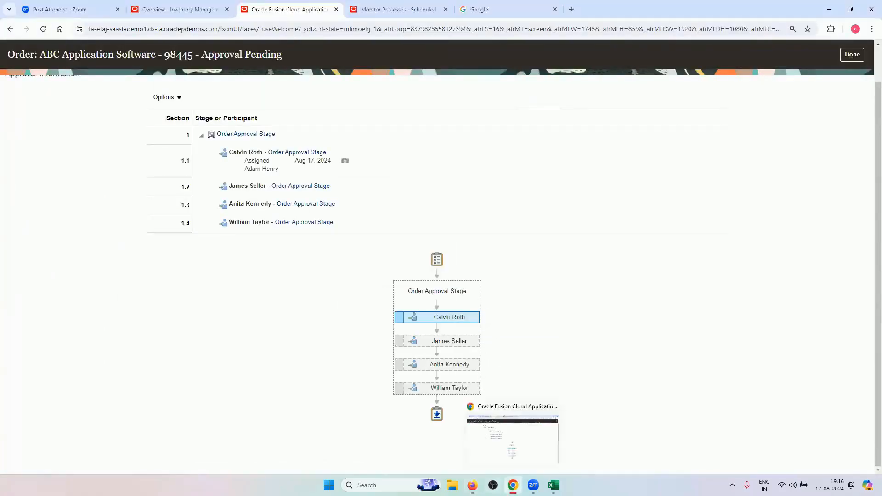
{"action": "left_click", "coordinate": [512, 485]}
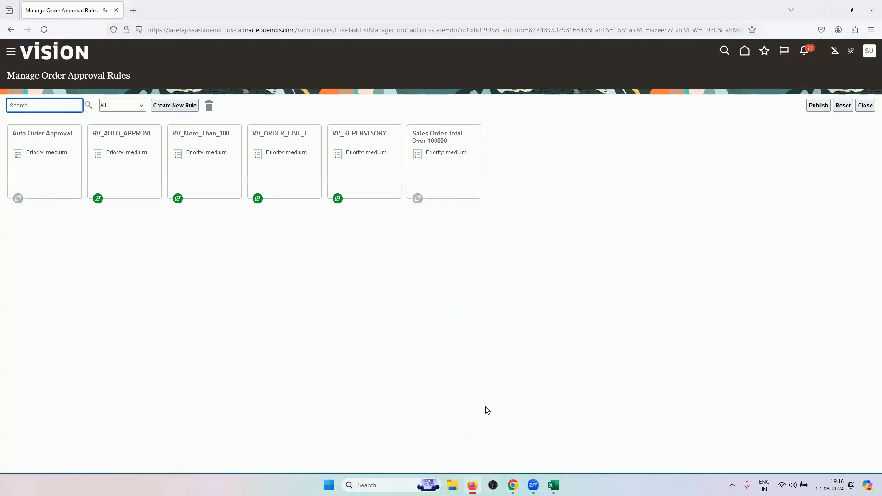
{"action": "left_click", "coordinate": [513, 485]}
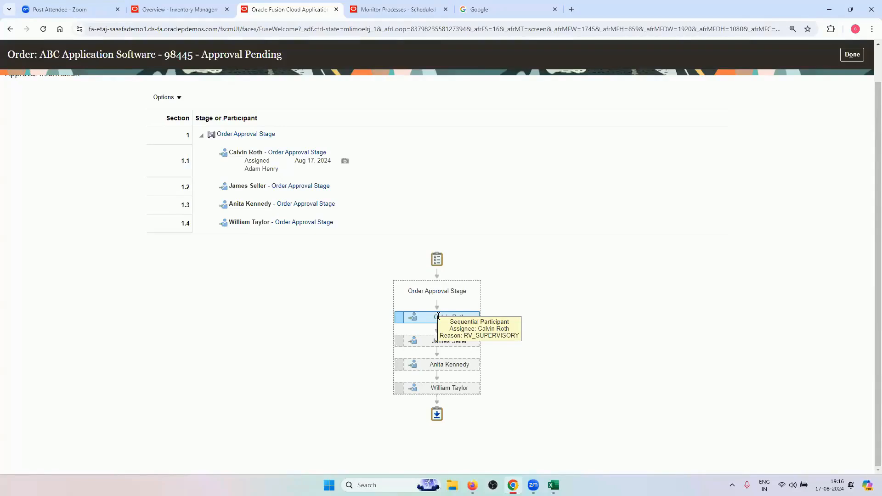
{"action": "mouse_move", "coordinate": [513, 485]}
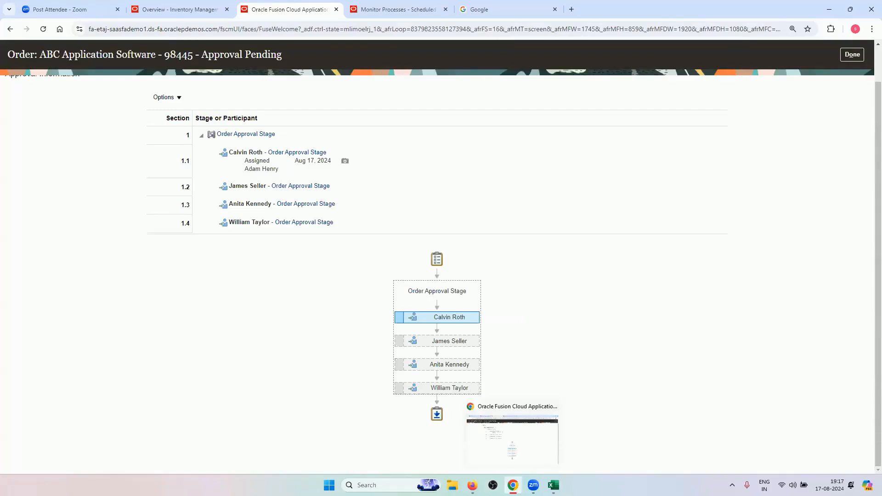
{"action": "left_click", "coordinate": [472, 485]}
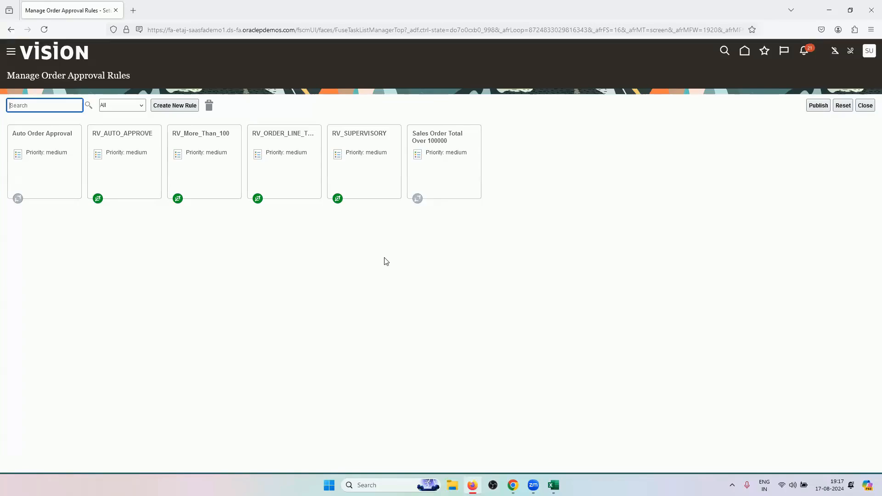
{"action": "left_click", "coordinate": [554, 485]}
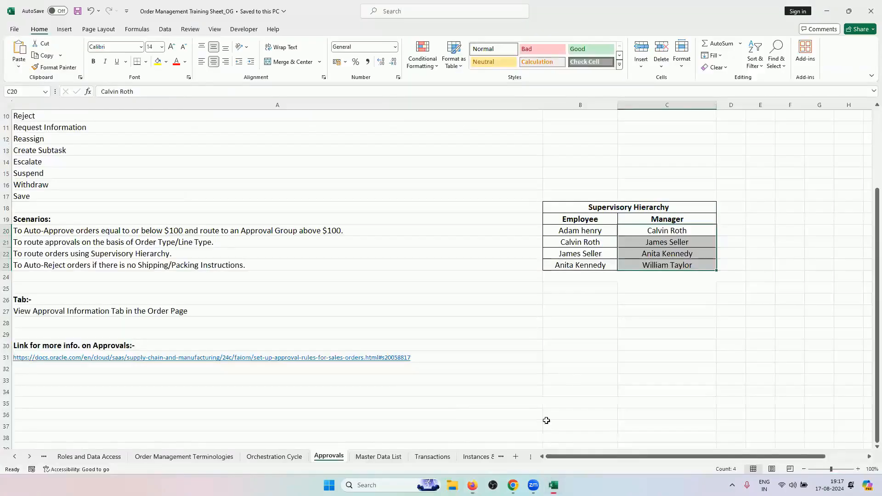
Enter the first tier 'Less than 100' with outcome 'Auto Approve' in B31:C31
{"action": "left_click", "coordinate": [565, 356]}
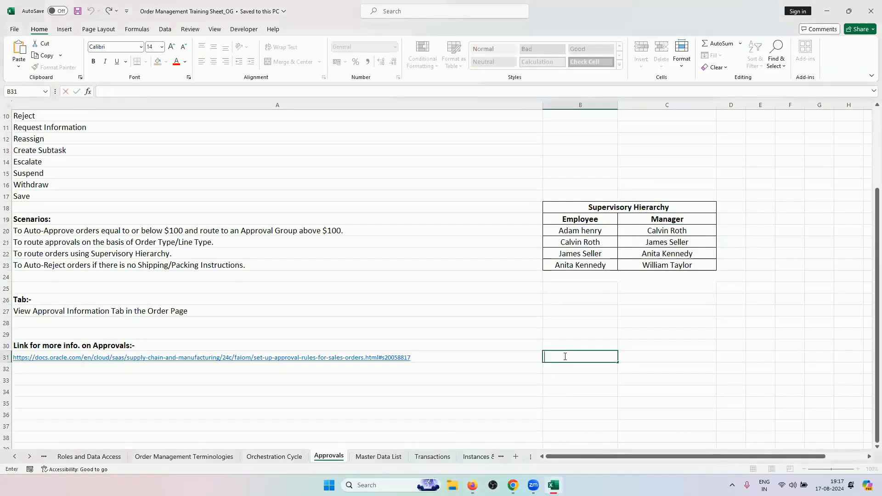
{"action": "type", "text": "Less than 100"}
{"action": "left_click", "coordinate": [621, 357]}
{"action": "type", "text": "Auto "}
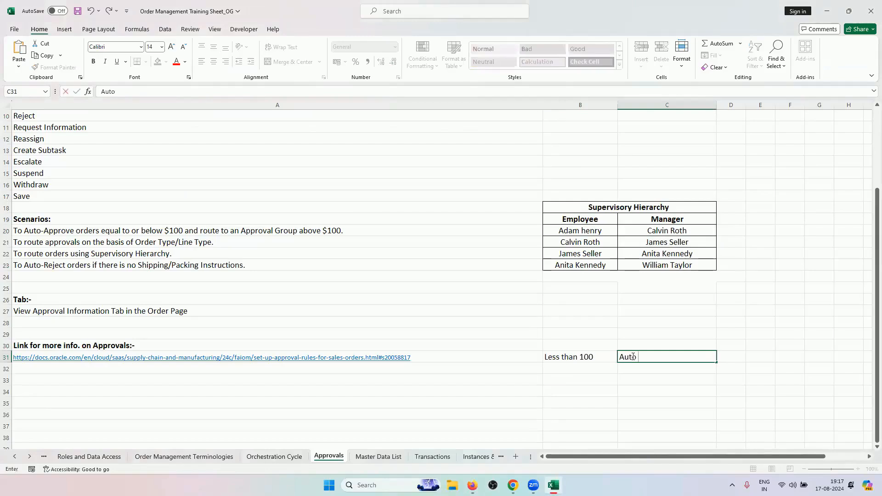
{"action": "type", "text": "Approve"}
{"action": "left_click", "coordinate": [590, 368]}
Glance at the approval diagram, then enter 'Between 100 to 500' with 'Auto Approve' in row 32
{"action": "left_click", "coordinate": [513, 485]}
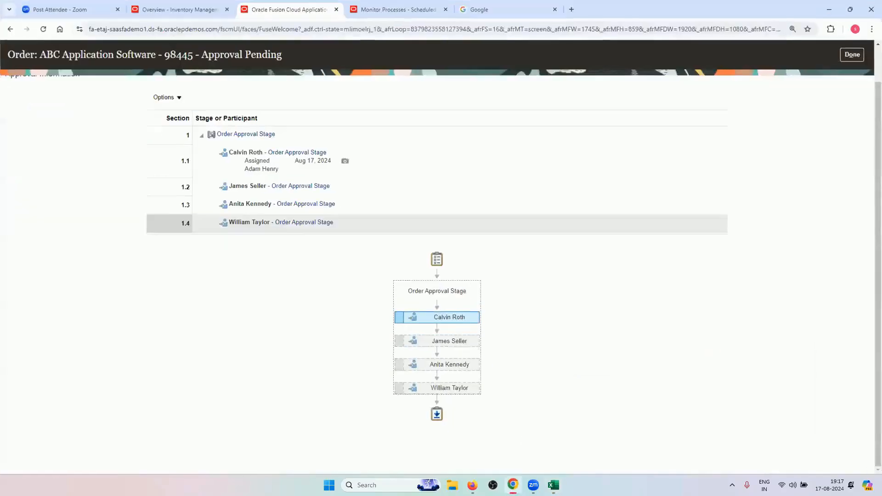
{"action": "left_click", "coordinate": [513, 485]}
{"action": "left_click", "coordinate": [472, 485]}
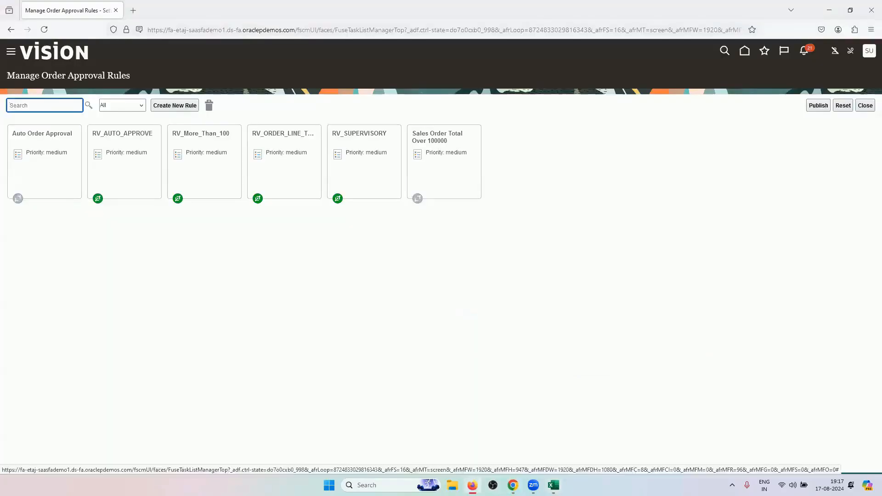
{"action": "left_click", "coordinate": [472, 485]}
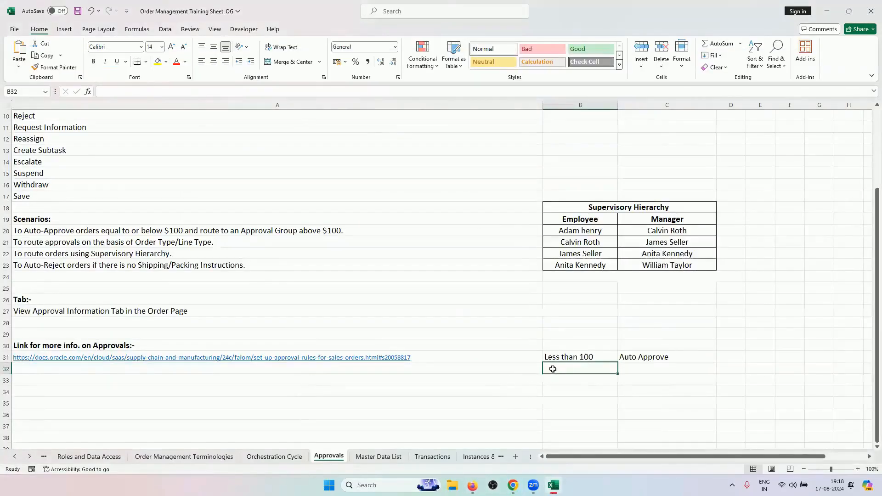
{"action": "type", "text": "Betw"}
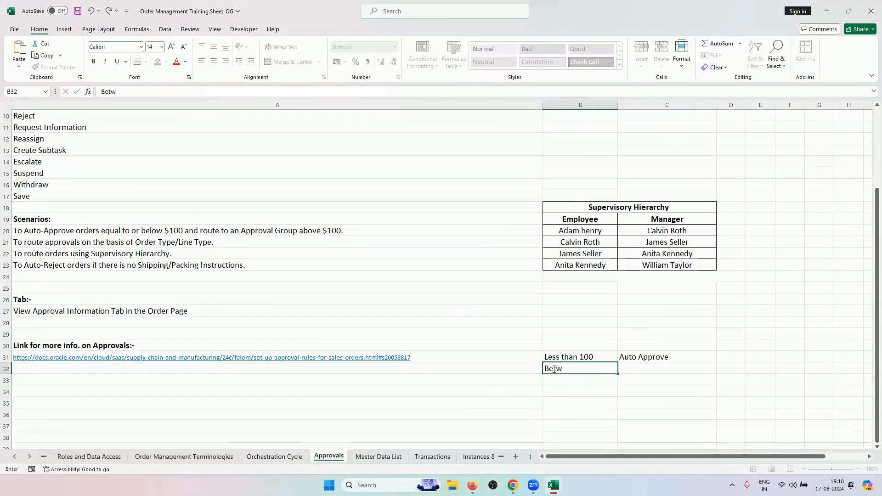
{"action": "type", "text": "een 100 to 500"}
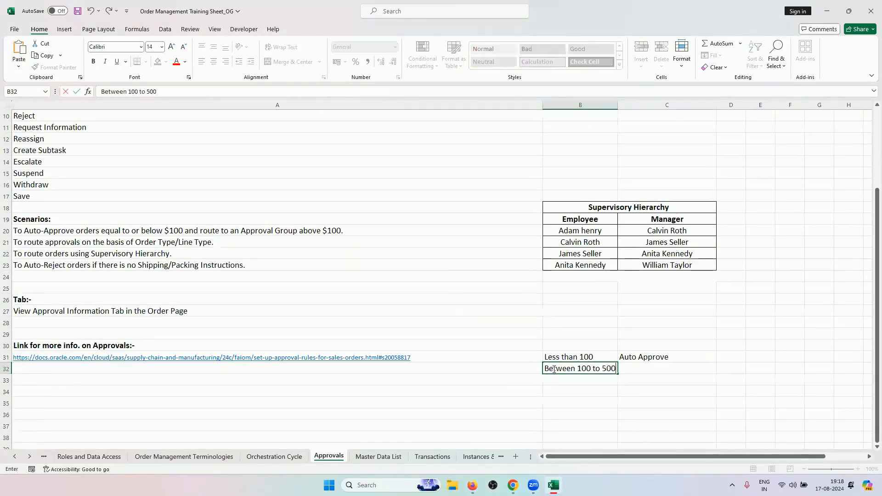
{"action": "left_click", "coordinate": [633, 364]}
{"action": "type", "text": "Auto Approve"}
Enter the 500-to-1000 tier in B33 and placeholders a and b in C32:C33
{"action": "left_click", "coordinate": [584, 376]}
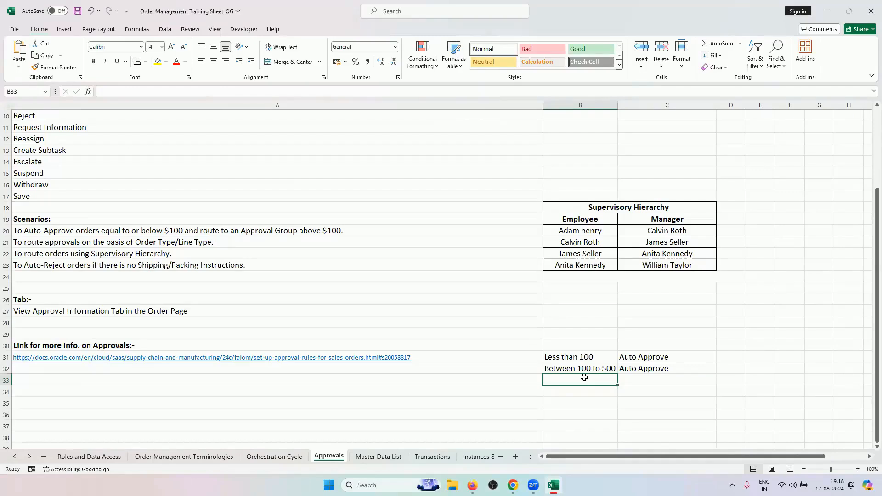
{"action": "type", "text": "Bwtw"}
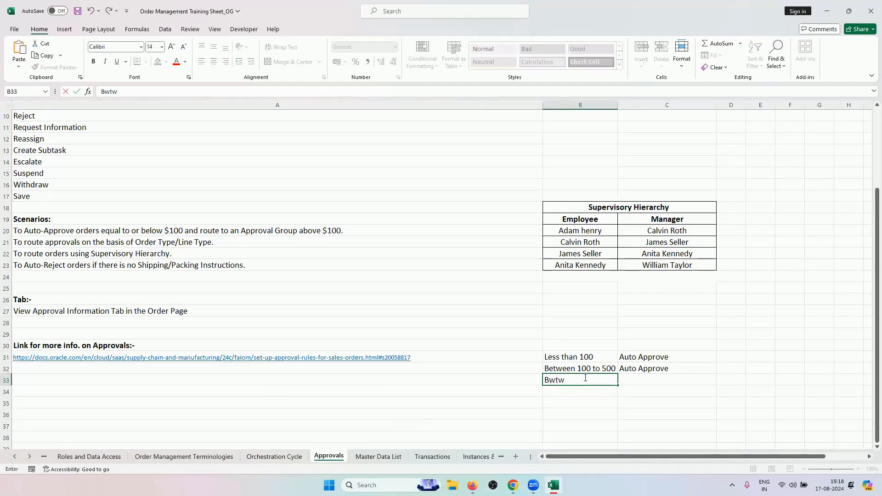
{"action": "type", "text": "een 500 to o"}
{"action": "key", "text": "BackSpace"}
{"action": "type", "text": "1000"}
{"action": "left_click", "coordinate": [653, 369]}
{"action": "type", "text": "a"}
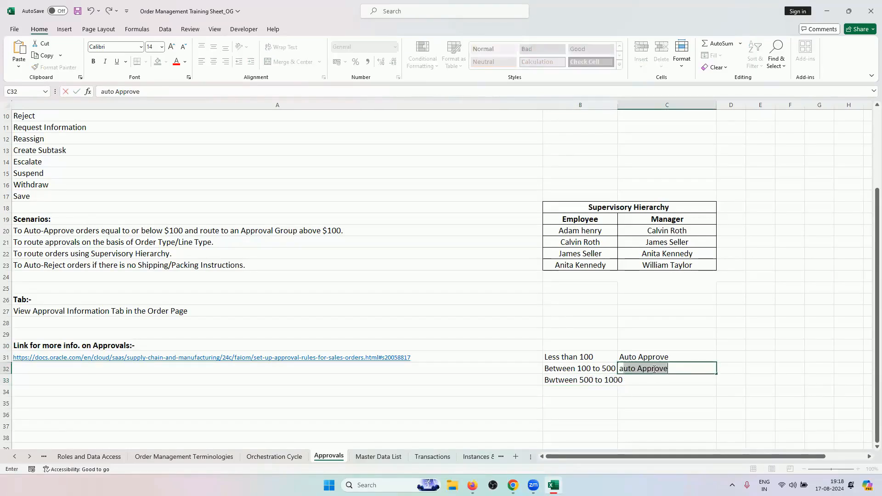
{"action": "key", "text": "BackSpace"}
{"action": "left_click", "coordinate": [653, 376]}
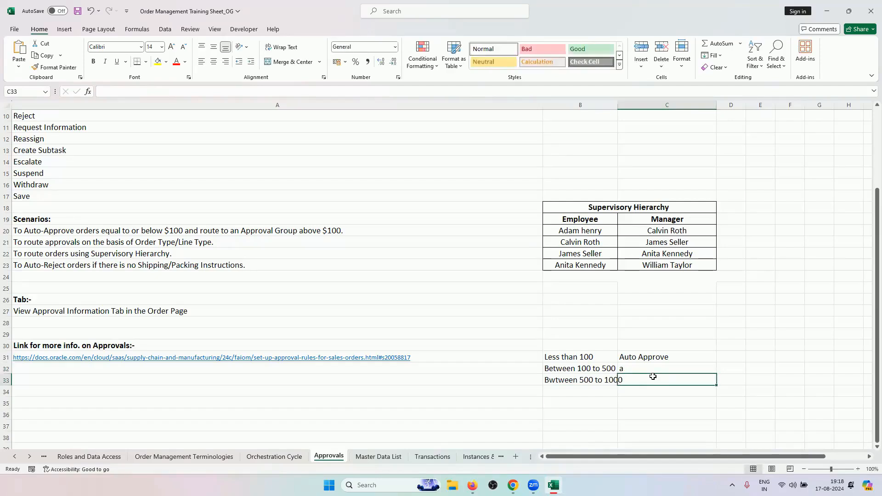
{"action": "type", "text": "b"}
{"action": "key", "text": "Return"}
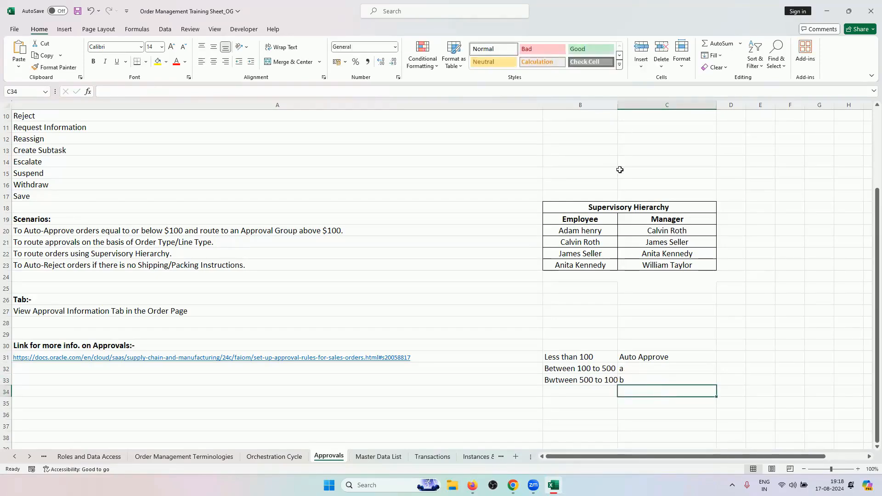
Widen column B and add 'More than 1000' with placeholder c in row 34
{"action": "left_click", "coordinate": [620, 170]}
{"action": "left_click_drag", "start_coordinate": [618, 106], "coordinate": [641, 105]}
{"action": "left_click", "coordinate": [620, 391]}
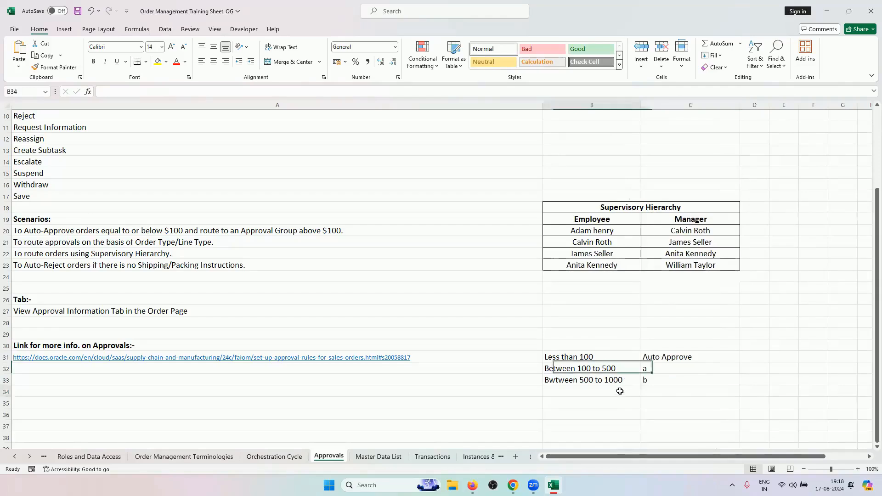
{"action": "type", "text": "More than "}
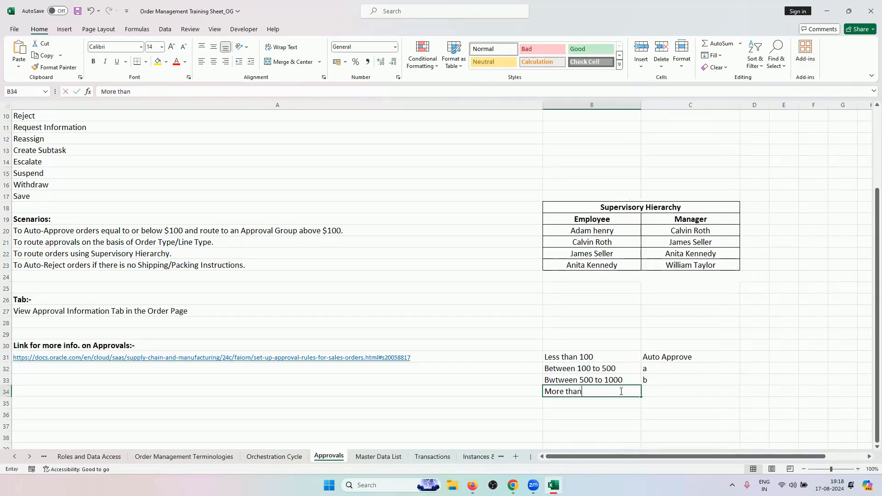
{"action": "type", "text": "1000"}
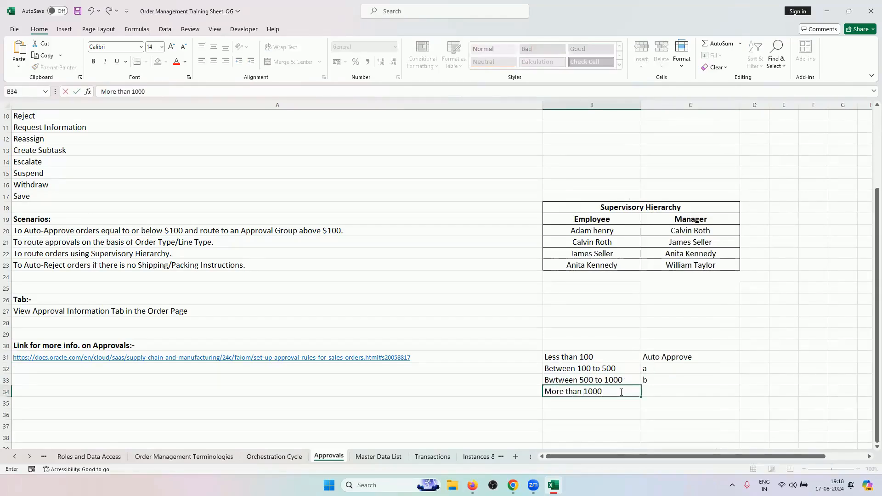
{"action": "left_click", "coordinate": [657, 390]}
{"action": "type", "text": "c"}
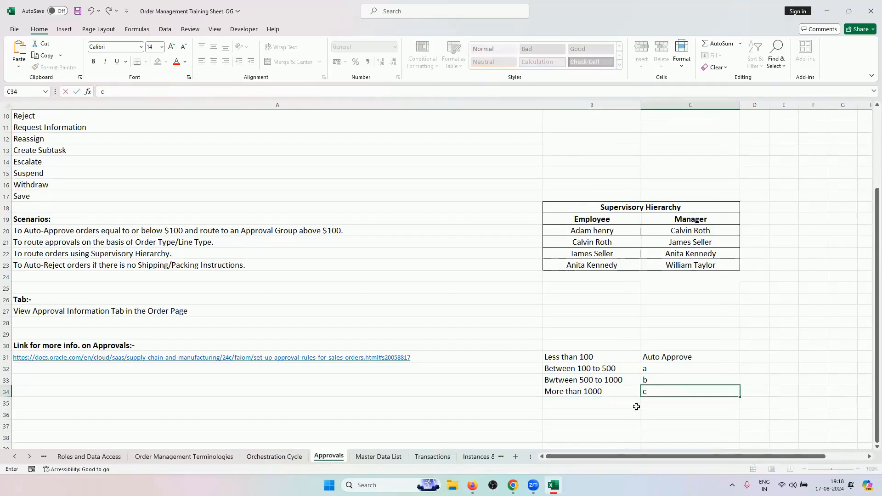
{"action": "left_click", "coordinate": [607, 353]}
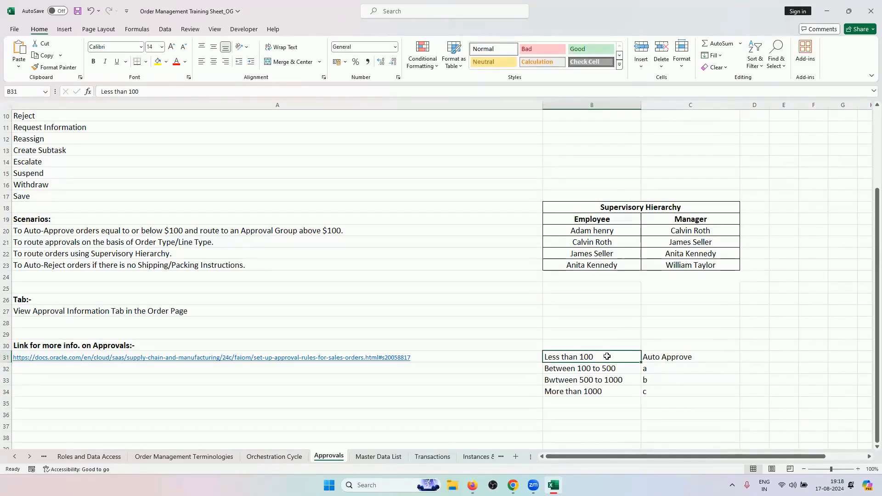
{"action": "left_click_drag", "start_coordinate": [606, 356], "coordinate": [610, 380]}
{"action": "left_click", "coordinate": [606, 359]}
{"action": "left_click", "coordinate": [513, 485]}
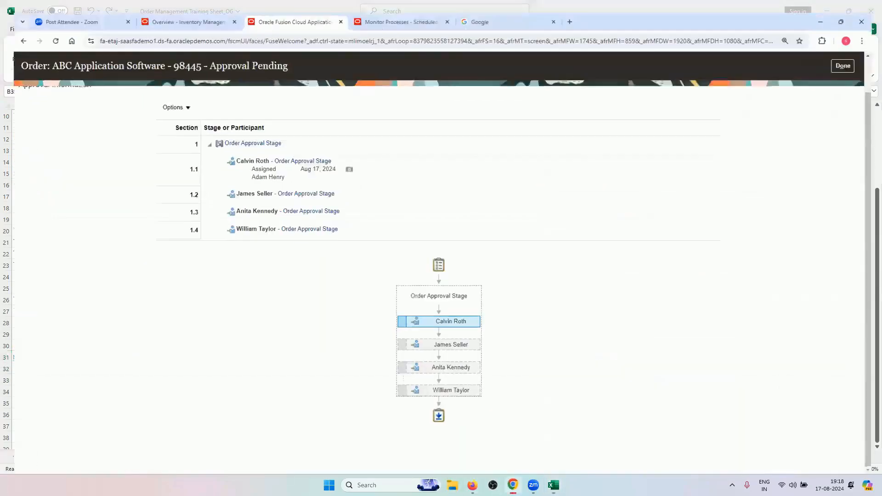
Open the RV_More_Than_100 rule, expand its IF block and select the Order Total Amount > 100.00 condition
{"action": "key", "text": "alt+Tab"}
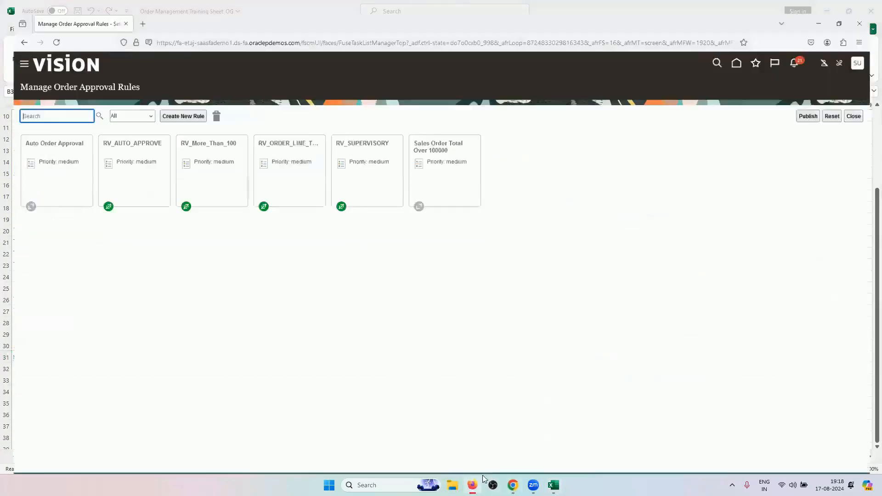
{"action": "left_click", "coordinate": [472, 485]}
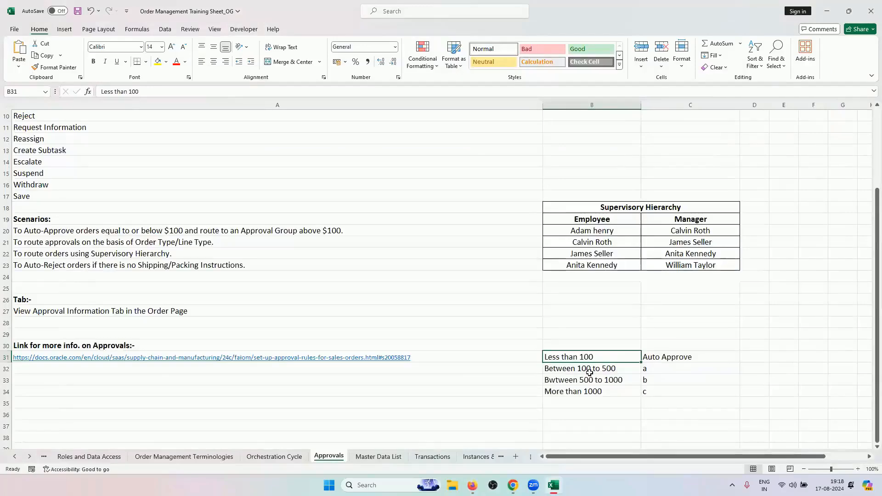
{"action": "left_click", "coordinate": [473, 485]}
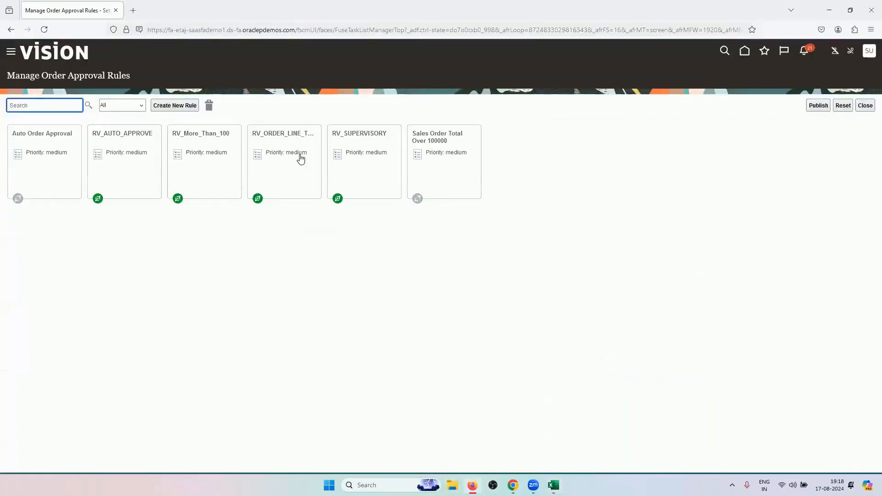
{"action": "left_click", "coordinate": [230, 191]}
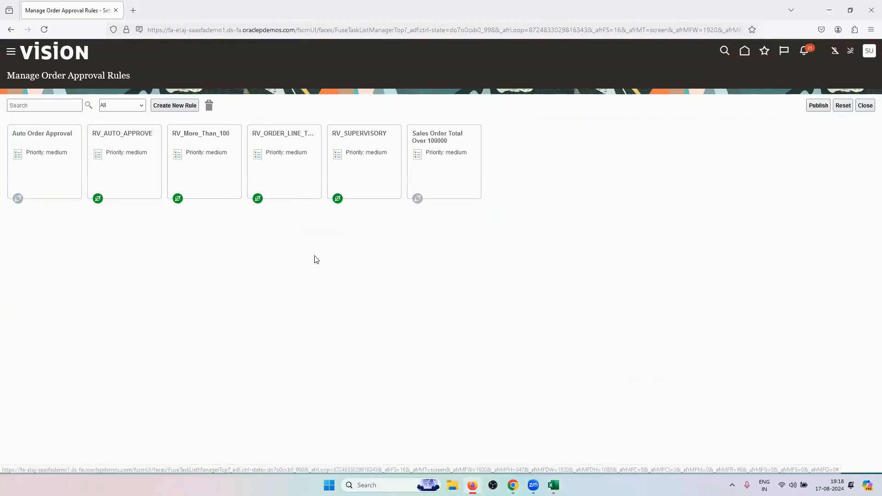
{"action": "left_click", "coordinate": [345, 364]}
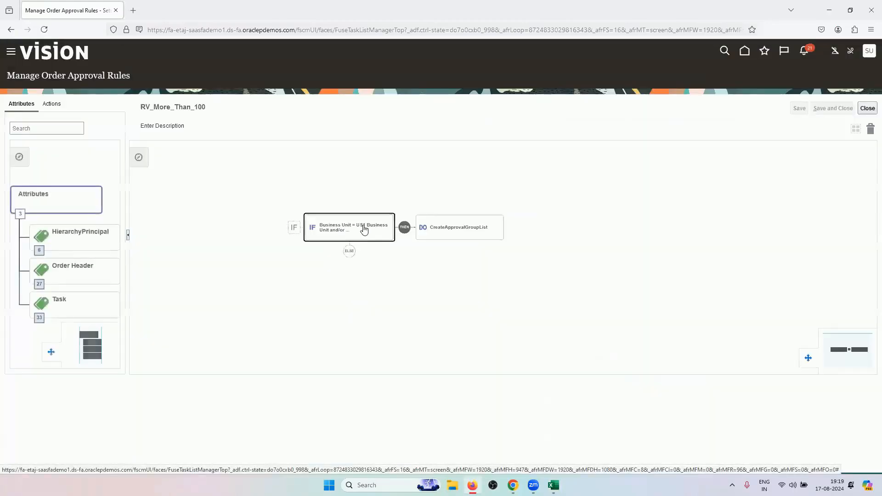
{"action": "left_click", "coordinate": [364, 229]}
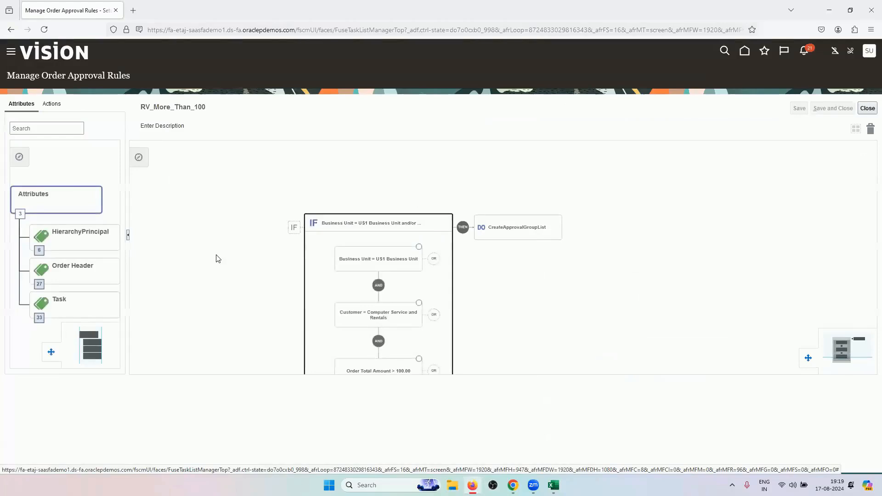
{"action": "left_click_drag", "start_coordinate": [345, 225], "coordinate": [347, 158]}
{"action": "left_click", "coordinate": [378, 303]}
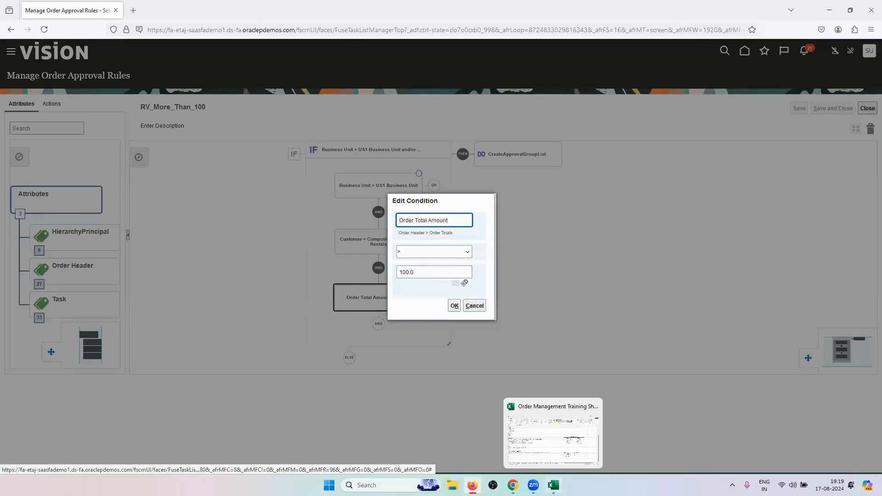
Try the 'is between' operator on the Order Total Amount condition, then cancel the edit
{"action": "left_click", "coordinate": [553, 485]}
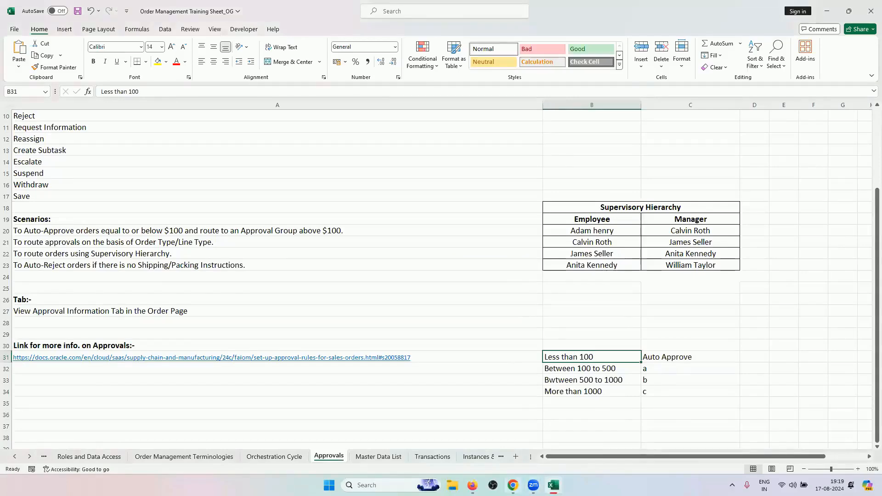
{"action": "mouse_move", "coordinate": [513, 485]}
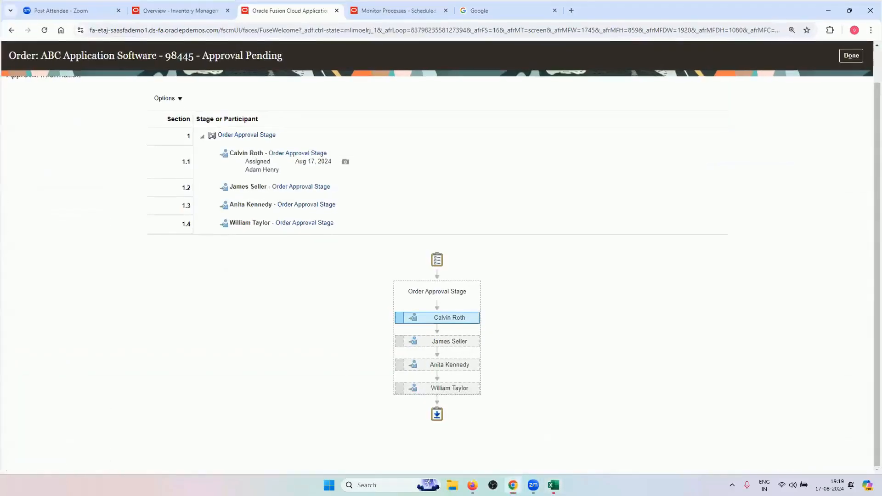
{"action": "key", "text": "alt+Tab"}
{"action": "left_click", "coordinate": [446, 252]}
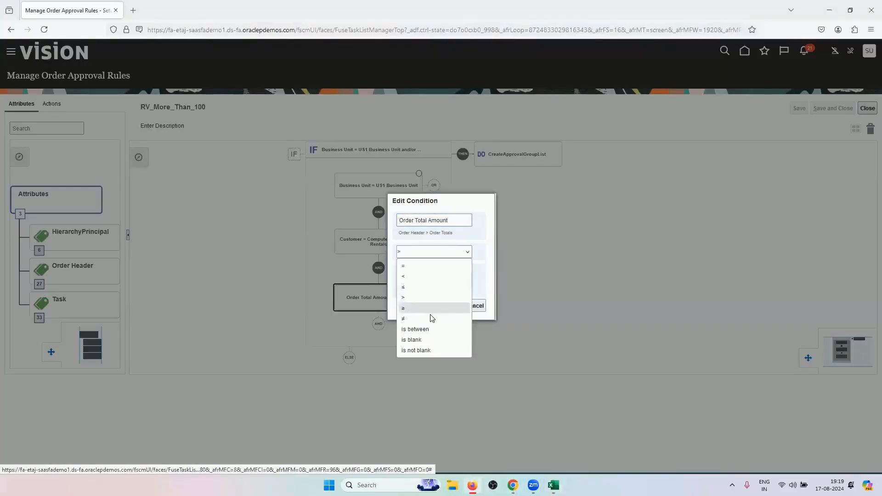
{"action": "left_click", "coordinate": [429, 329]}
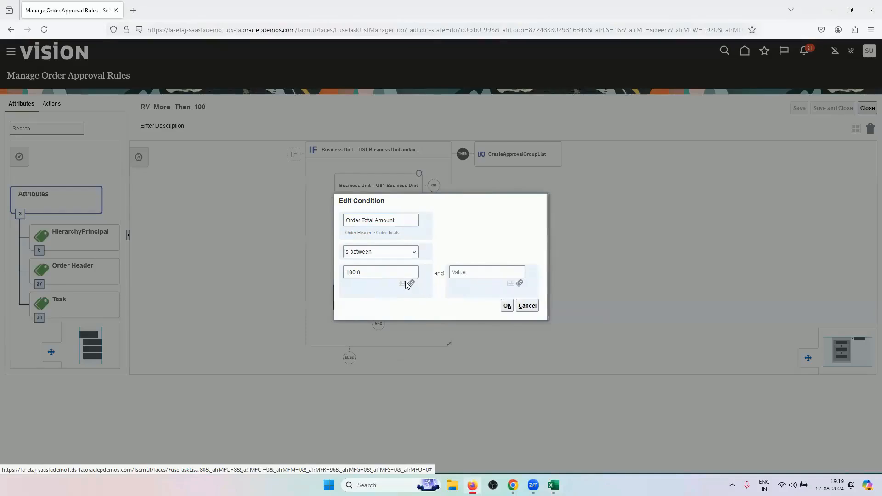
{"action": "left_click", "coordinate": [499, 267]}
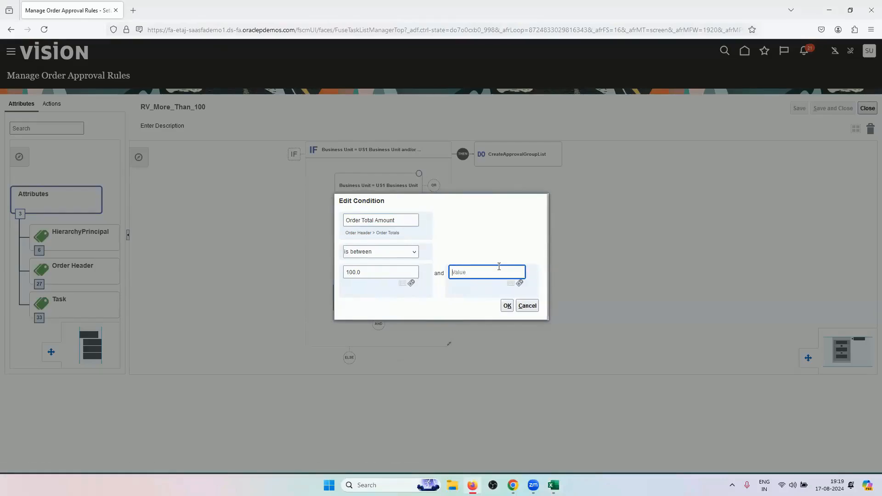
{"action": "left_click", "coordinate": [527, 306]}
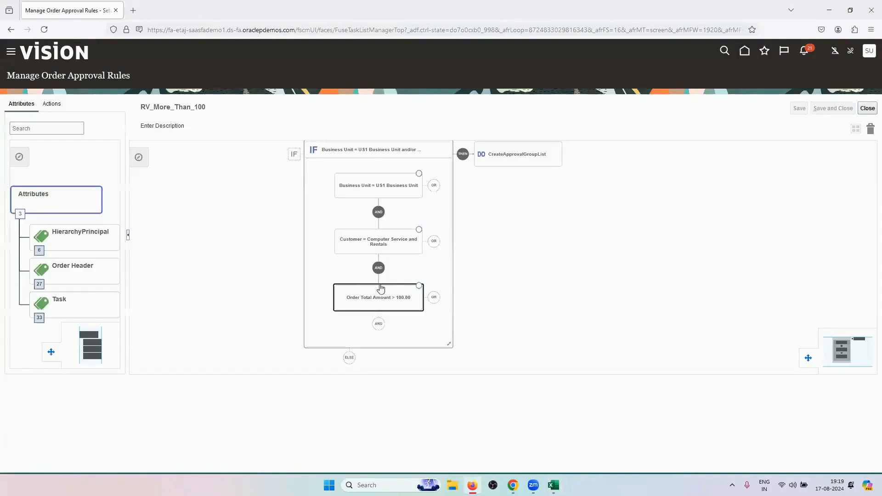
Close the rule editor and review the order's approval details before returning to the order
{"action": "left_click", "coordinate": [867, 109]}
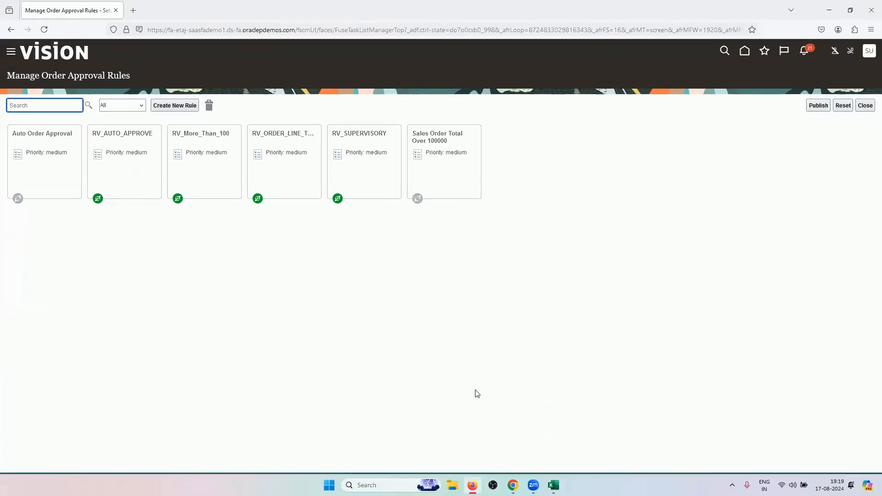
{"action": "left_click", "coordinate": [553, 485]}
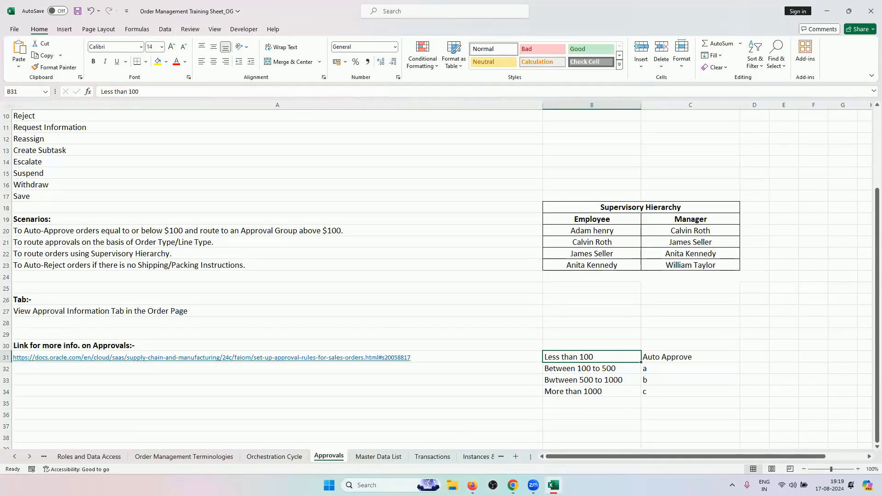
{"action": "mouse_move", "coordinate": [512, 485]}
{"action": "left_click", "coordinate": [513, 440]}
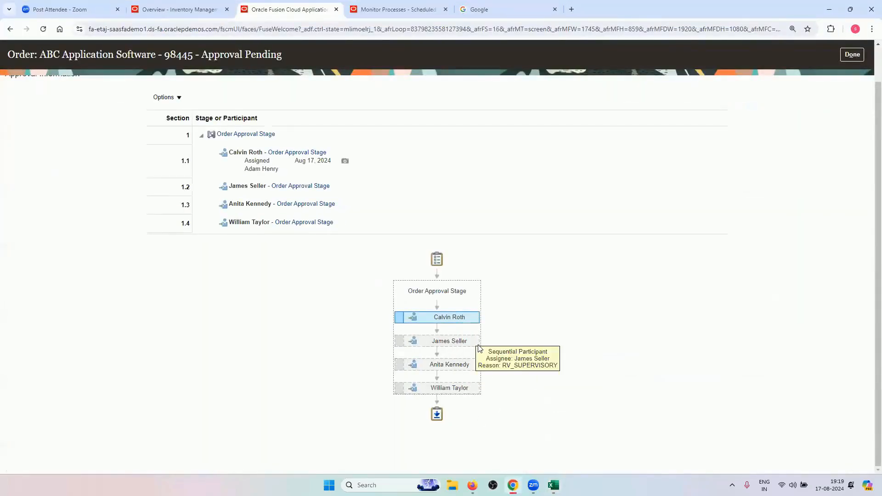
{"action": "left_click", "coordinate": [854, 55]}
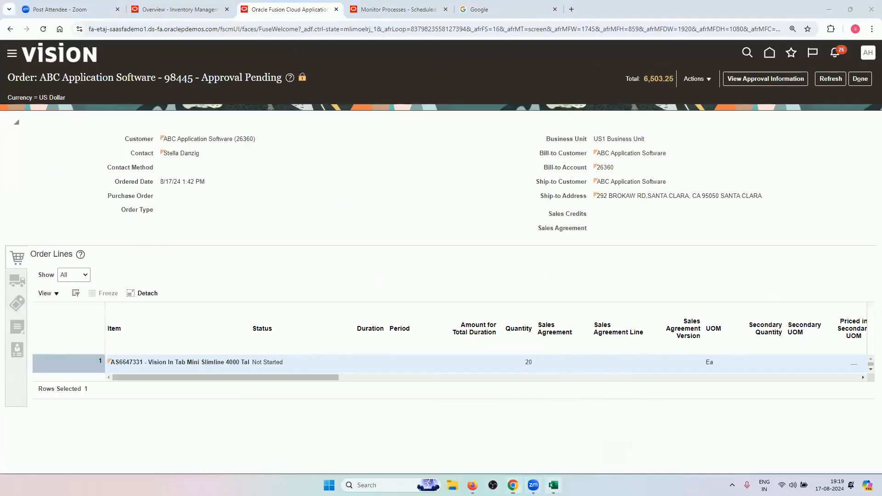
Check the auto-reject scenario in Excel cell A23 against the order approval rules list
{"action": "left_click", "coordinate": [553, 485]}
{"action": "scroll", "coordinate": [507, 306], "scroll_direction": "up", "scroll_amount": 2}
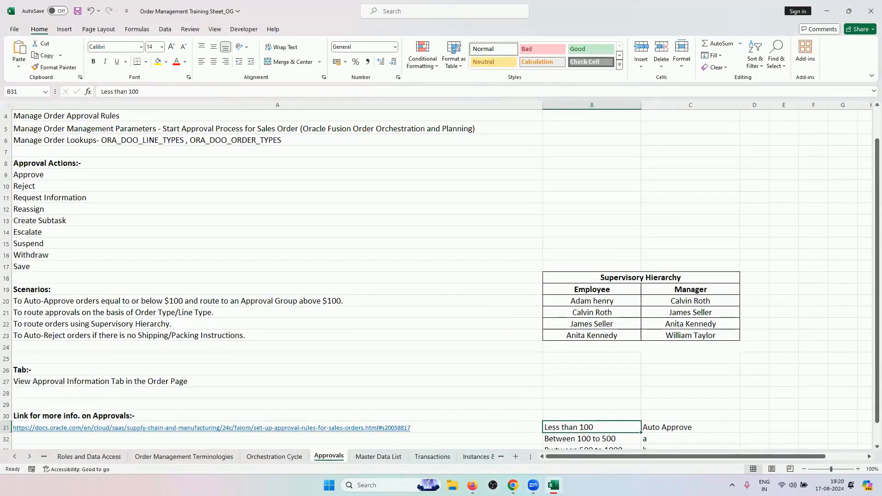
{"action": "left_click", "coordinate": [472, 485]}
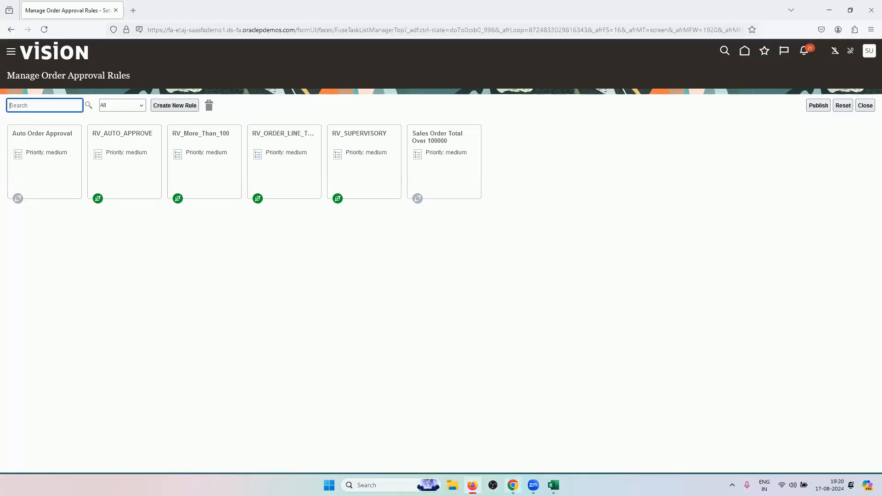
{"action": "mouse_move", "coordinate": [512, 485]}
{"action": "left_click", "coordinate": [553, 485]}
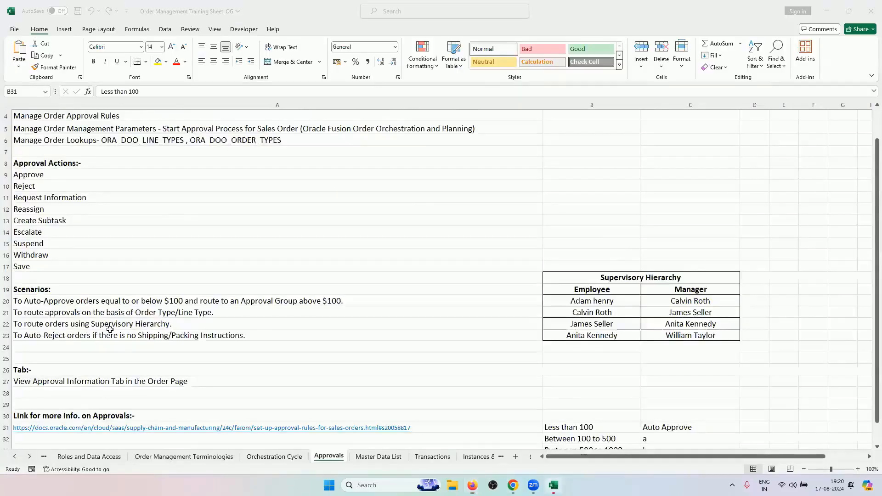
{"action": "scroll", "coordinate": [184, 307], "scroll_direction": "down", "scroll_amount": 2}
{"action": "left_click", "coordinate": [184, 309]}
{"action": "left_click", "coordinate": [188, 301]}
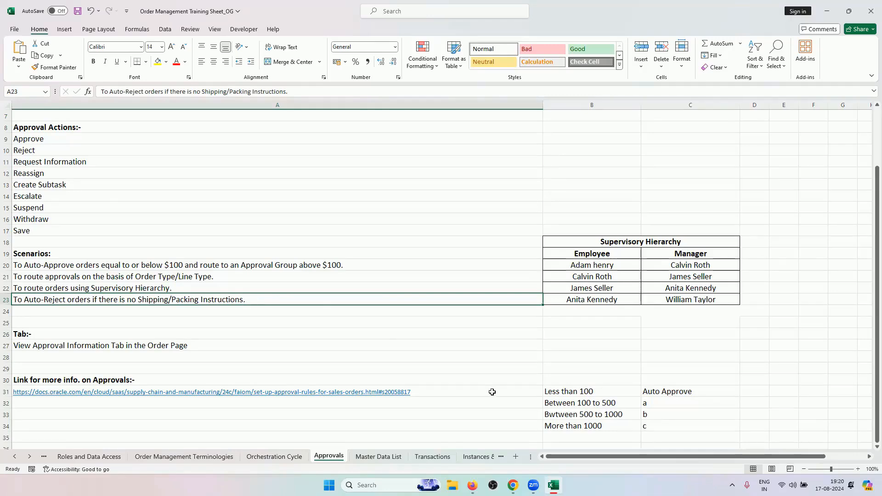
{"action": "left_click", "coordinate": [513, 485]}
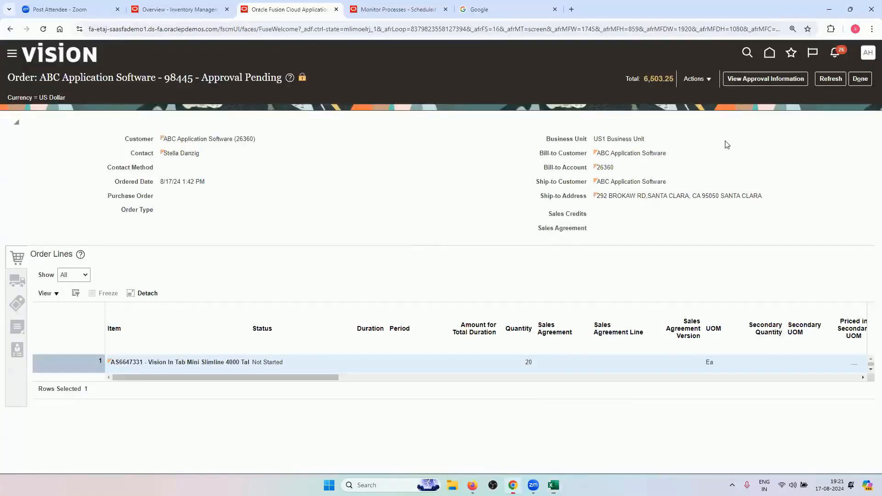
{"action": "left_click", "coordinate": [472, 485]}
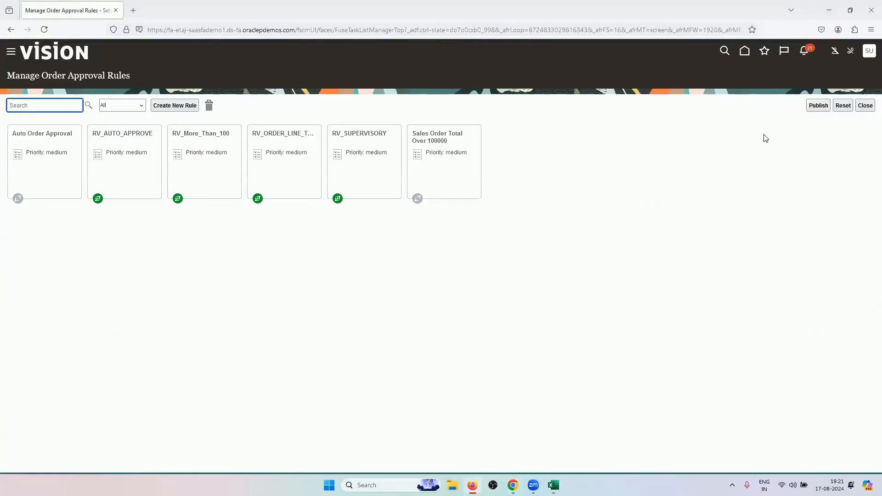
Create a new approval rule named RV_PACKING_SHIPPING and start adding its first condition
{"action": "left_click", "coordinate": [183, 107]}
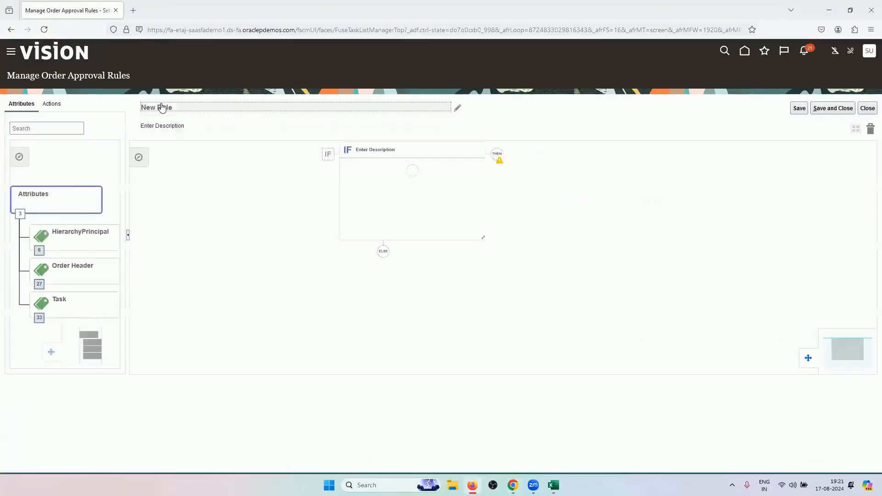
{"action": "left_click", "coordinate": [188, 105]}
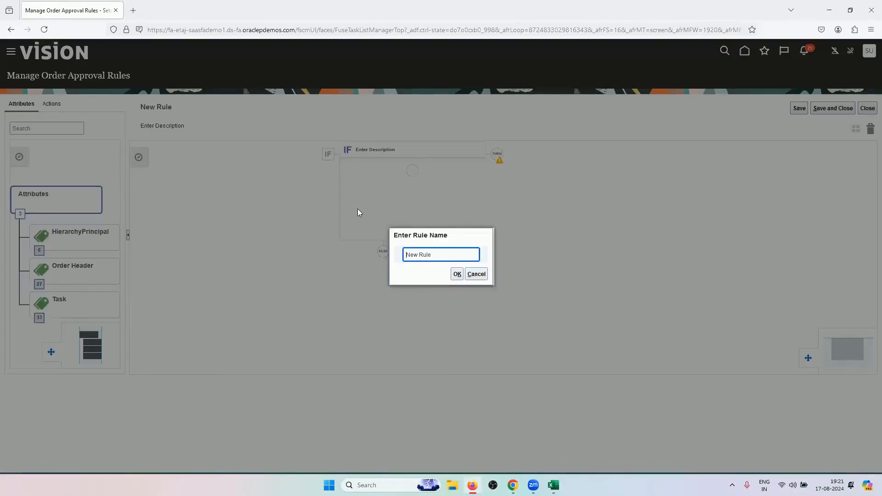
{"action": "type", "text": "RV_PACKING_SHIPPINGNe"}
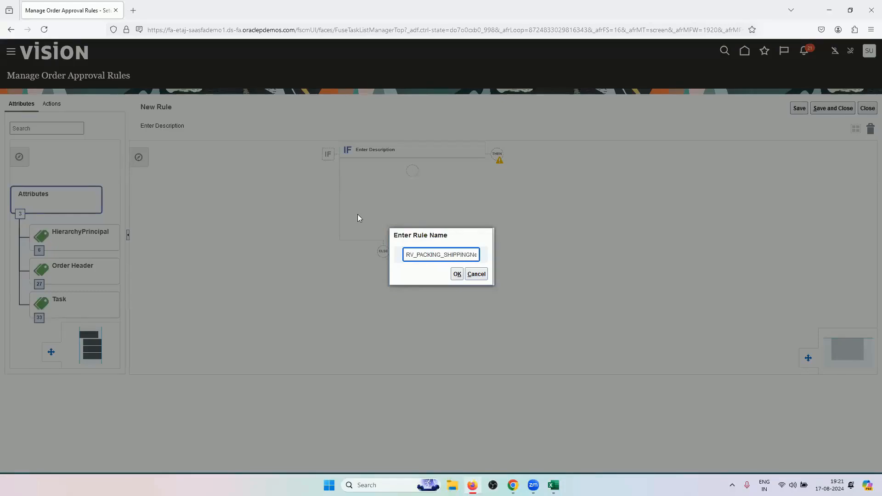
{"action": "key", "text": "Right"}
{"action": "key", "text": "Right"}
{"action": "key", "text": "Right"}
{"action": "key", "text": "Right"}
{"action": "key", "text": "Right"}
{"action": "key", "text": "BackSpace"}
{"action": "key", "text": "BackSpace"}
{"action": "key", "text": "BackSpace"}
{"action": "key", "text": "BackSpace"}
{"action": "key", "text": "BackSpace"}
{"action": "key", "text": "BackSpace"}
{"action": "left_click", "coordinate": [457, 274]}
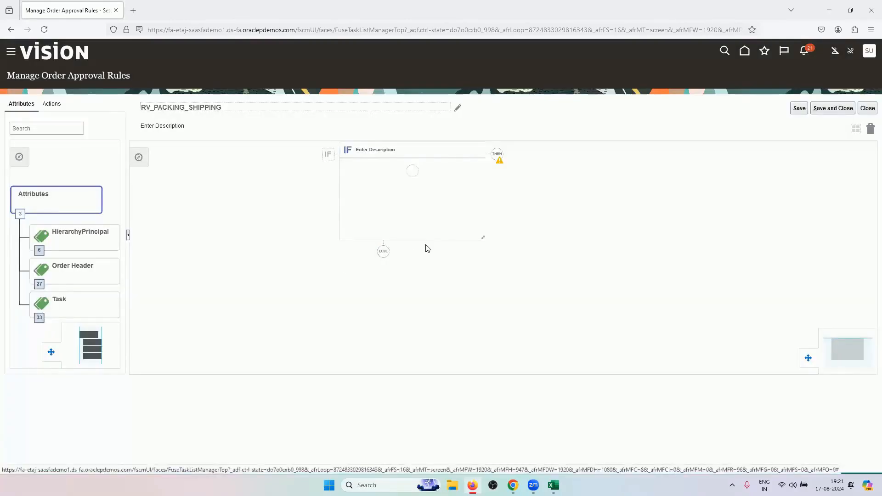
{"action": "left_click", "coordinate": [410, 173]}
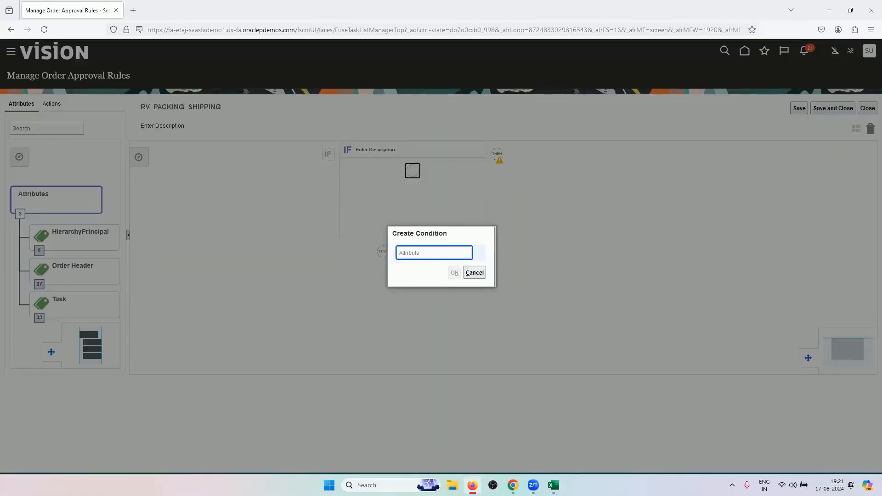
Set the first condition to Business Unit equals US1 Business Unit and add an AND branch
{"action": "type", "text": "BUSINESS"}
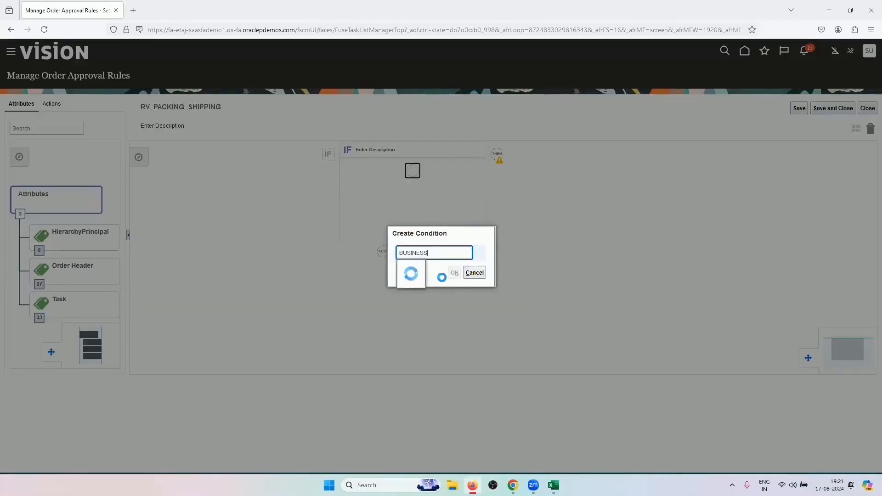
{"action": "left_click", "coordinate": [432, 260]}
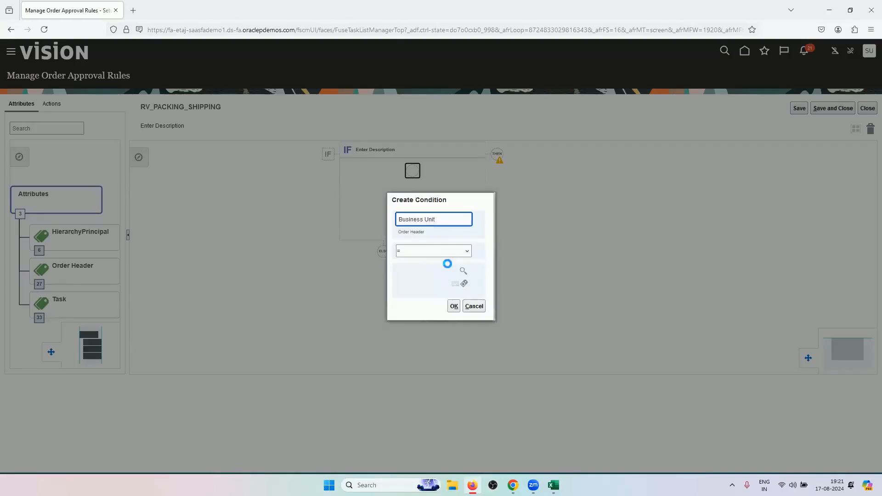
{"action": "left_click", "coordinate": [463, 272]}
{"action": "left_click", "coordinate": [428, 171]}
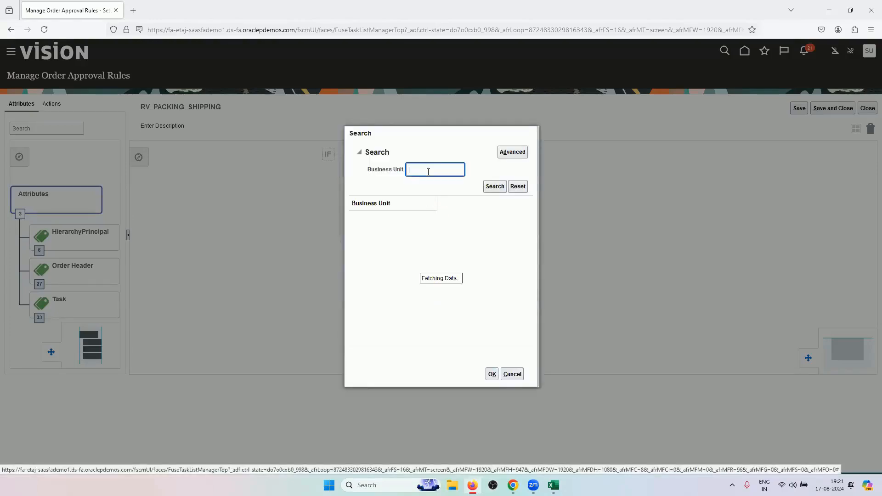
{"action": "left_click", "coordinate": [500, 186]}
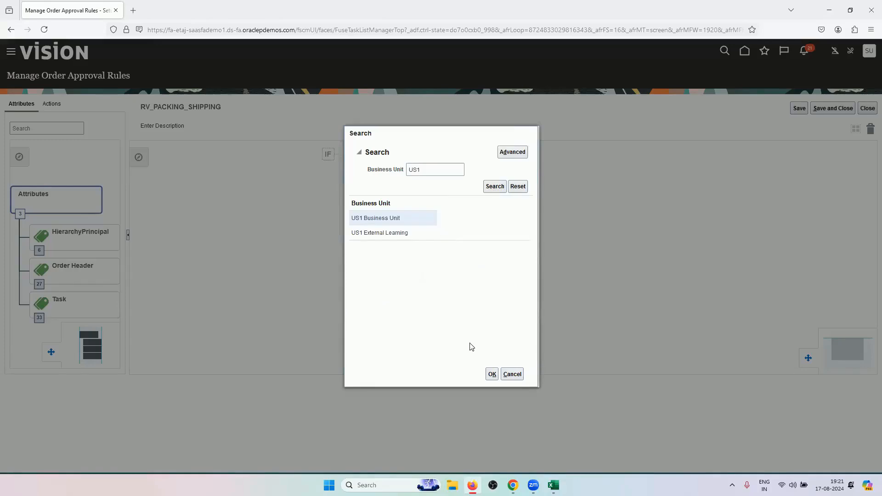
{"action": "left_click", "coordinate": [492, 374]}
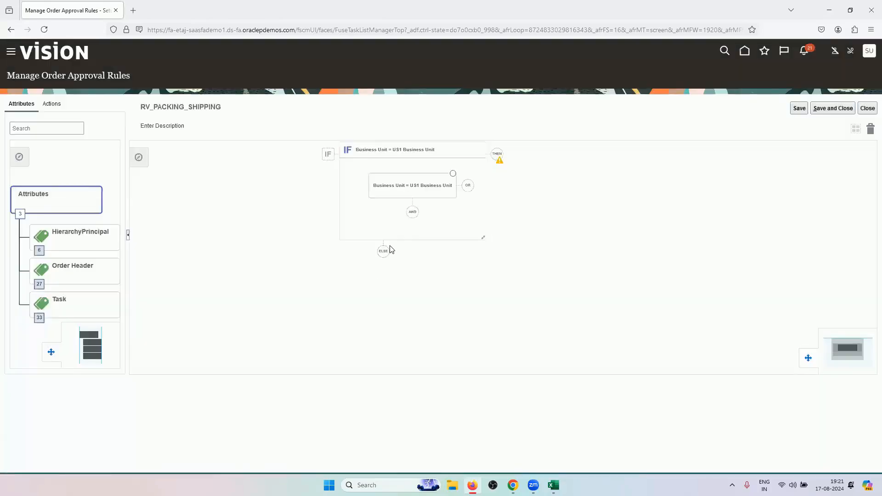
{"action": "left_click", "coordinate": [413, 212]}
Fill the second condition as Packing Instructions (Order Header) is blank
{"action": "left_click", "coordinate": [871, 30]}
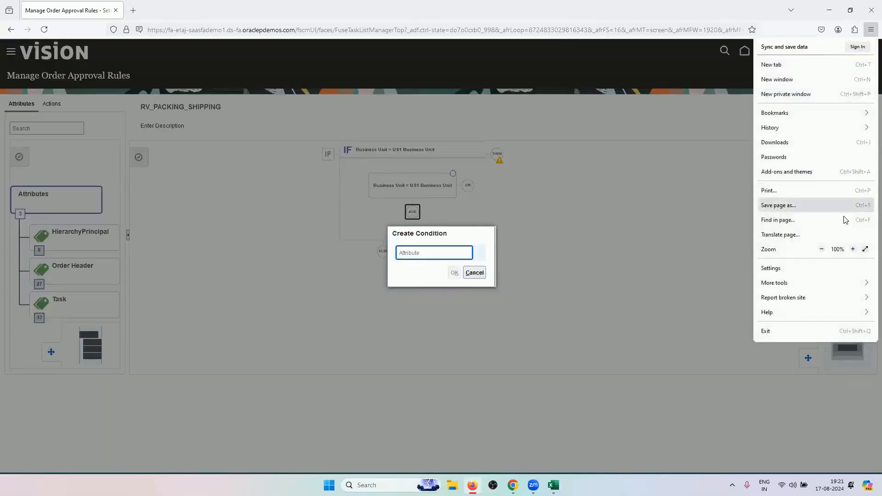
{"action": "left_click", "coordinate": [414, 253]}
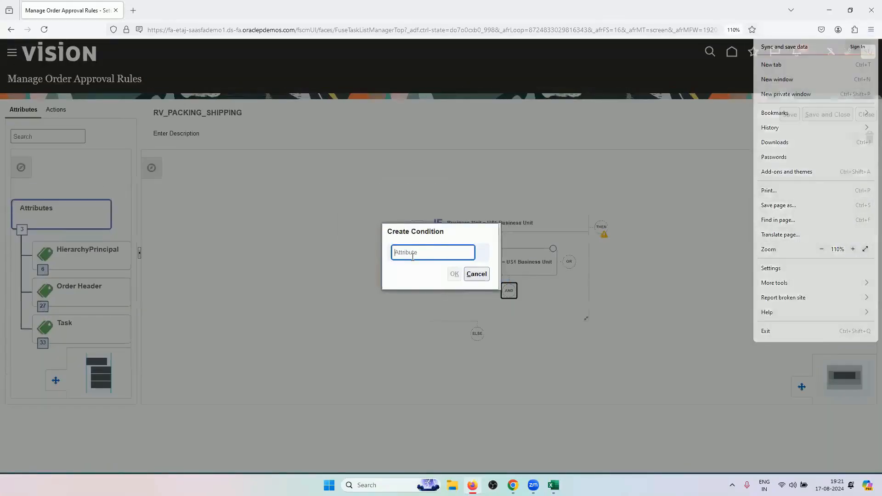
{"action": "type", "text": "PAC"}
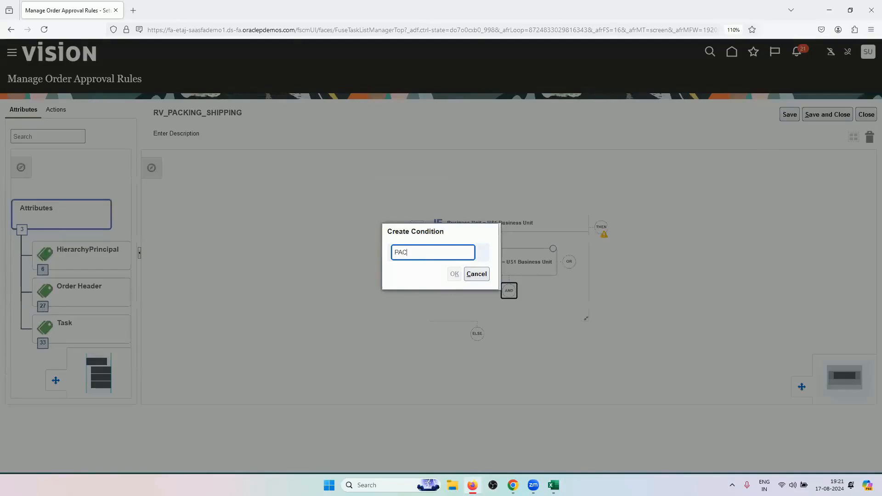
{"action": "type", "text": "KIN"}
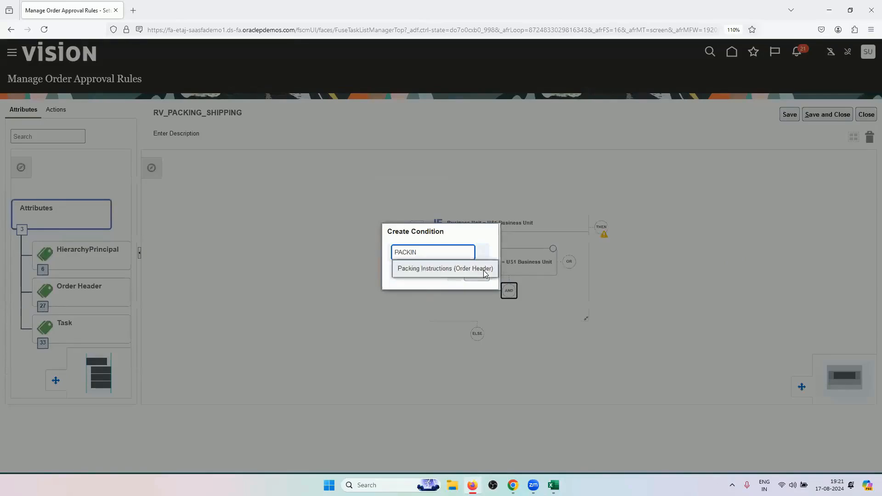
{"action": "left_click", "coordinate": [475, 272]}
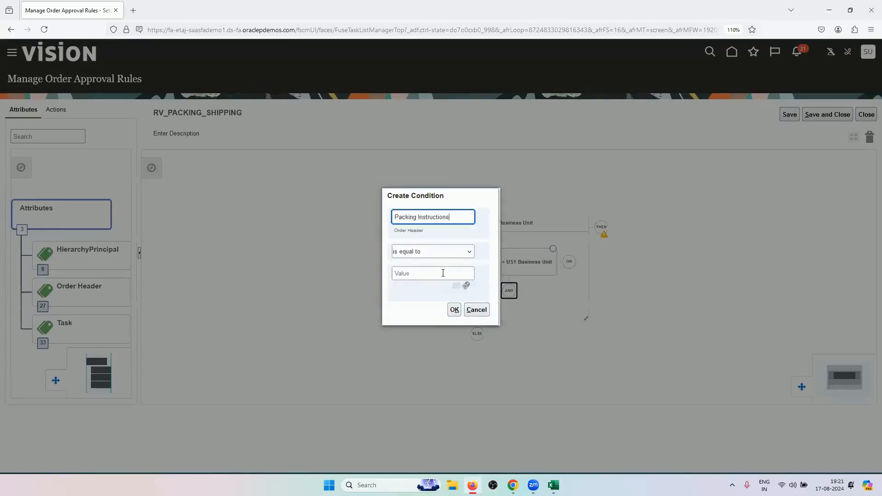
{"action": "left_click", "coordinate": [439, 252]}
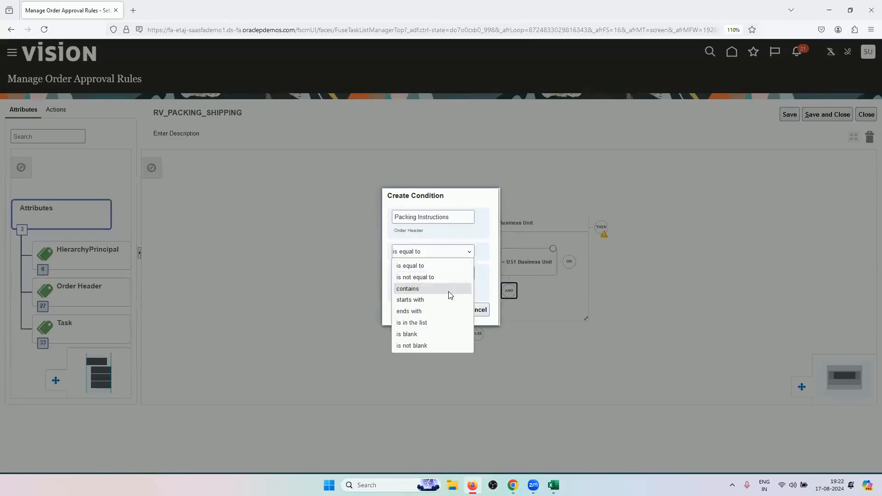
{"action": "left_click", "coordinate": [438, 335]}
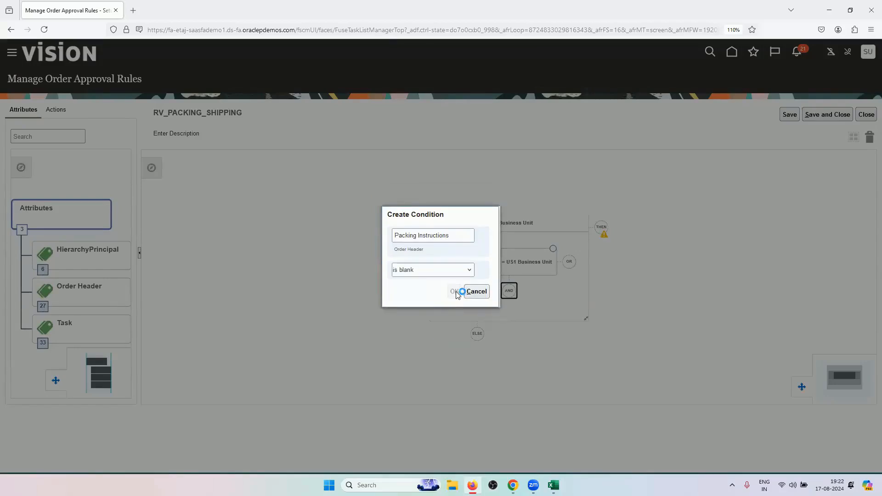
Confirm the Packing Instructions is blank condition under the AND node
{"action": "left_click", "coordinate": [454, 293]}
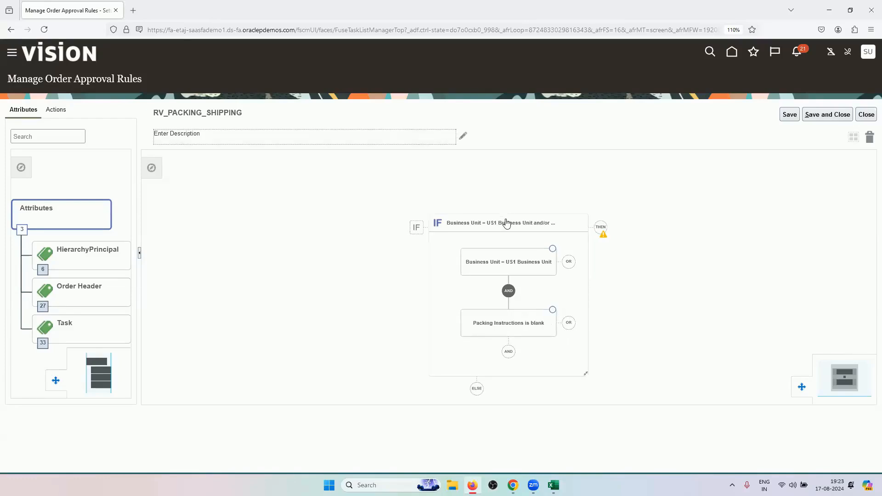
Add 'Shipping Instructions (Order Header) is blank' as an OR alternative to Packing Instructions is blank
{"action": "left_click", "coordinate": [568, 322]}
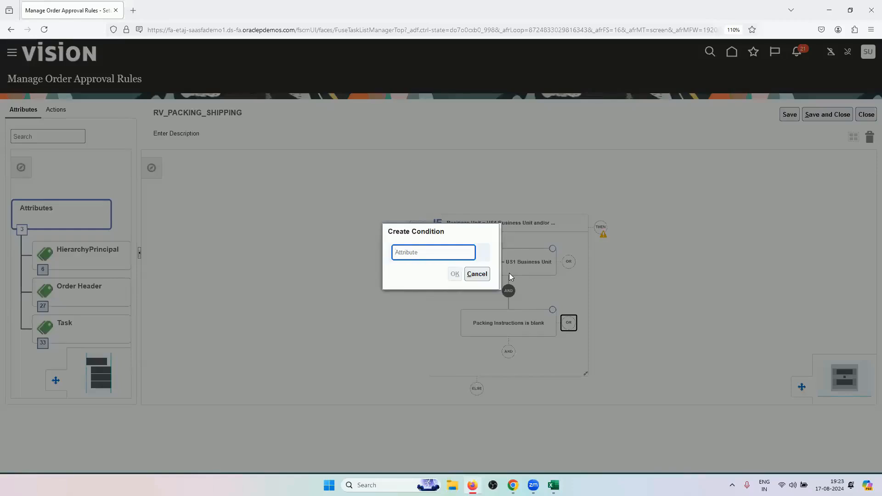
{"action": "type", "text": "SHIPPI"}
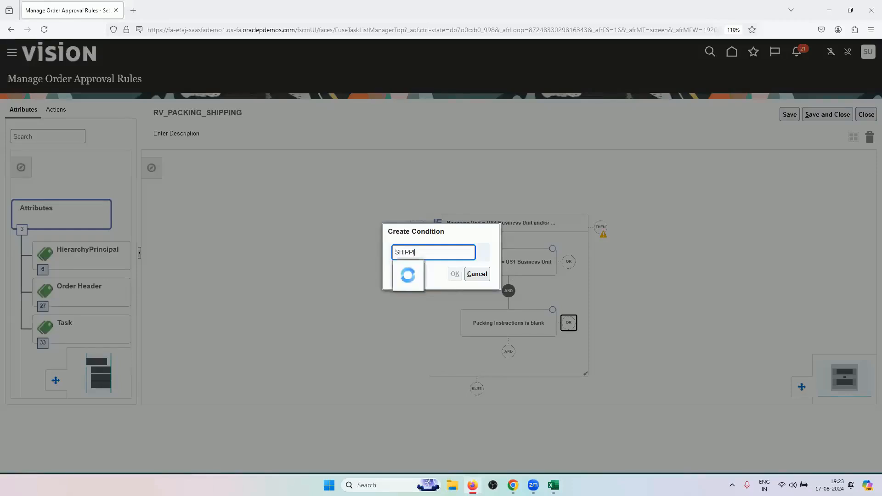
{"action": "left_click", "coordinate": [427, 268]}
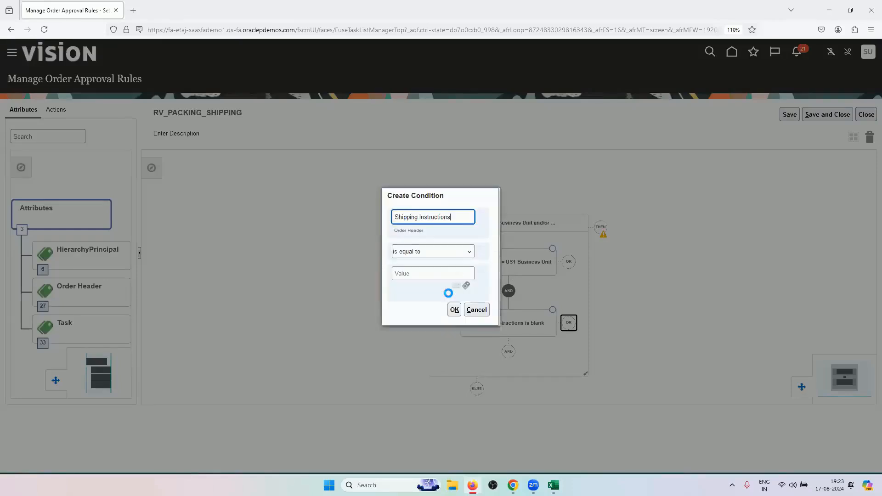
{"action": "left_click", "coordinate": [442, 252]}
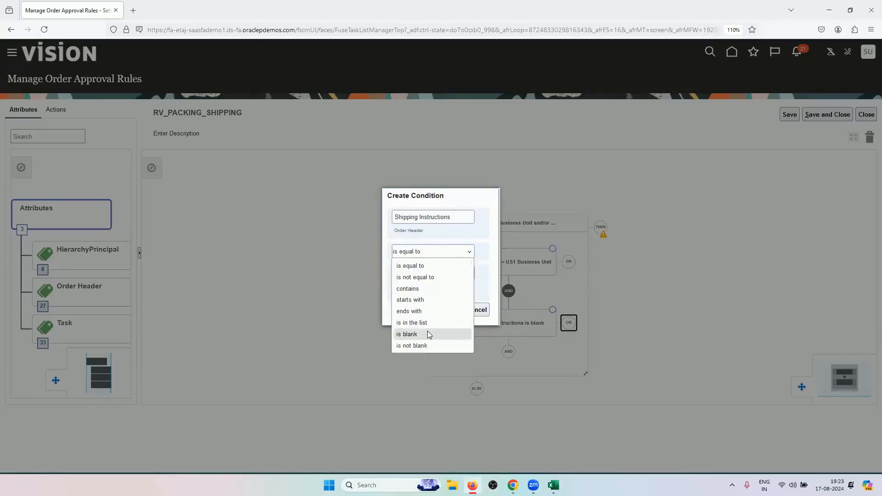
{"action": "left_click", "coordinate": [426, 334]}
{"action": "left_click", "coordinate": [454, 291]}
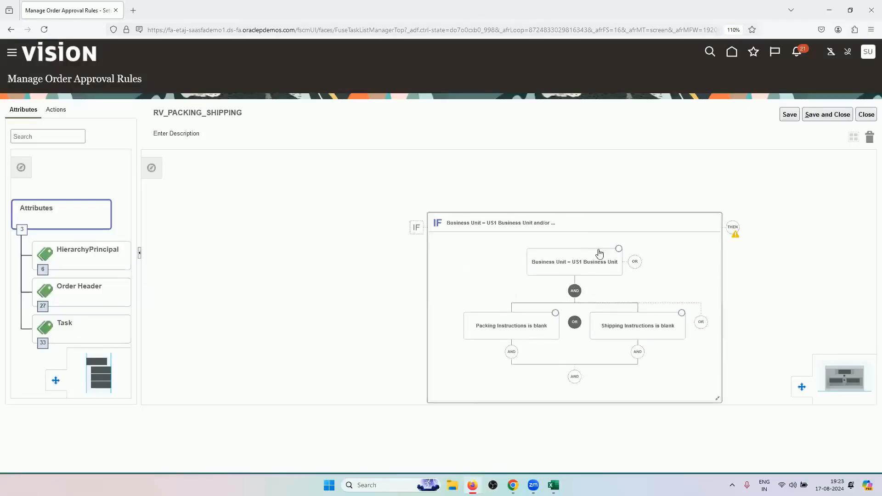
Add a DO block under THEN with a Perform an Action step set to Auto Reject
{"action": "left_click", "coordinate": [734, 229]}
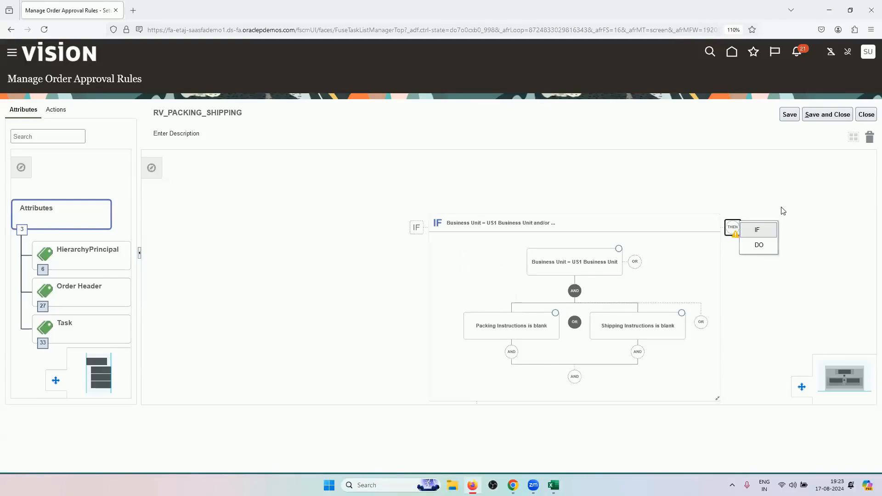
{"action": "left_click", "coordinate": [769, 245]}
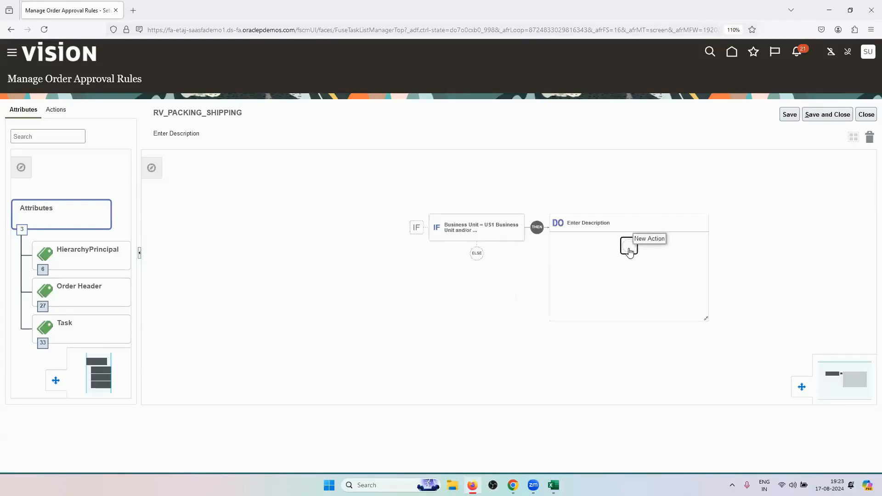
{"action": "left_click", "coordinate": [656, 265]}
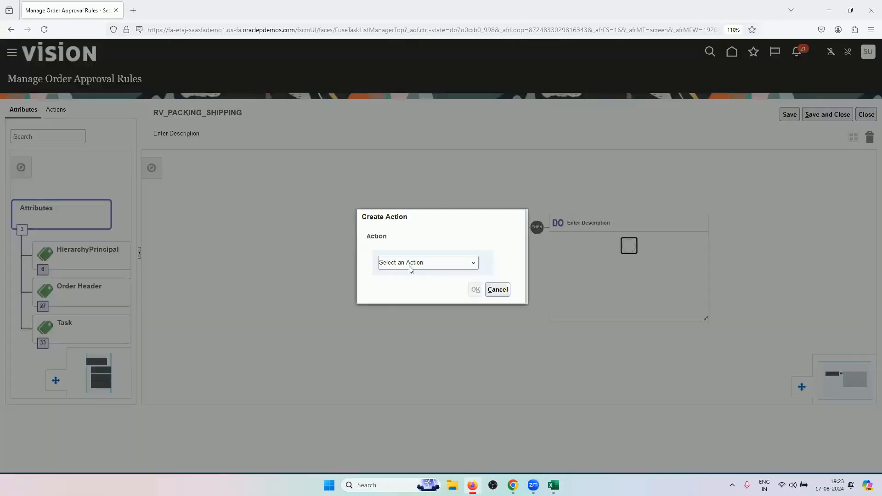
{"action": "left_click", "coordinate": [409, 266]}
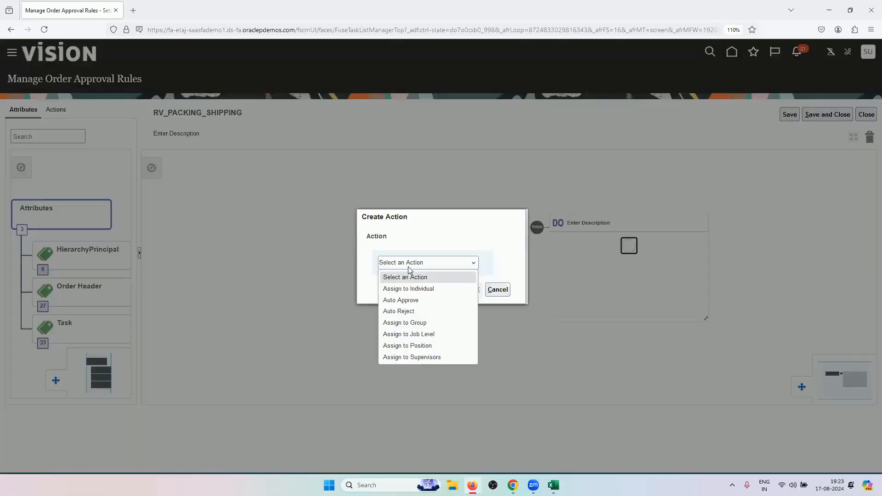
{"action": "left_click", "coordinate": [411, 312]}
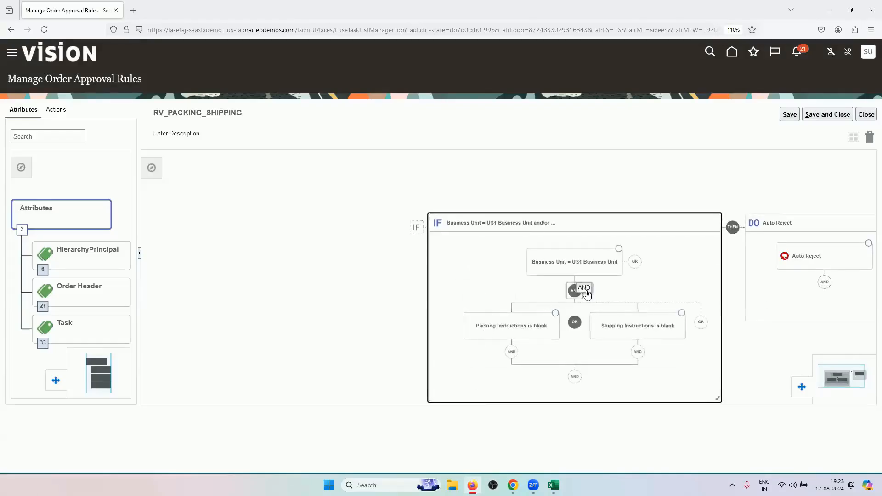
Save RV_PACKING_SHIPPING, then tick Activate Rule and save it again
{"action": "left_click", "coordinate": [819, 121]}
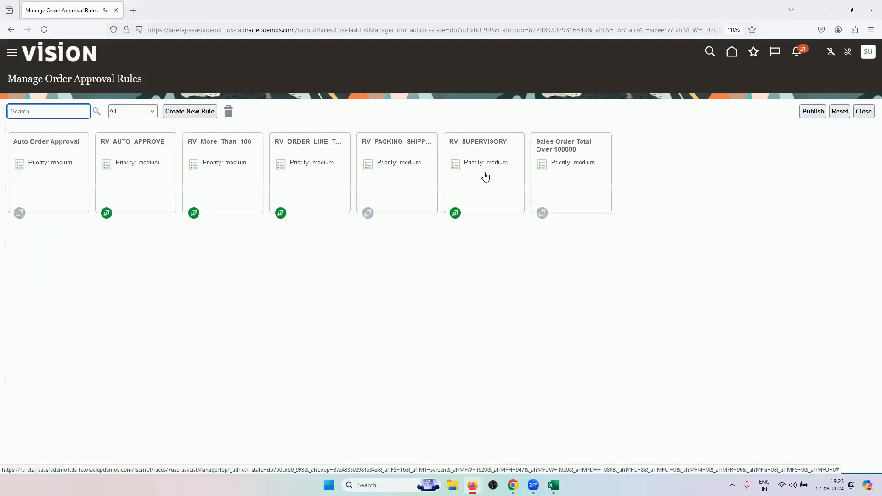
{"action": "left_click", "coordinate": [384, 192]}
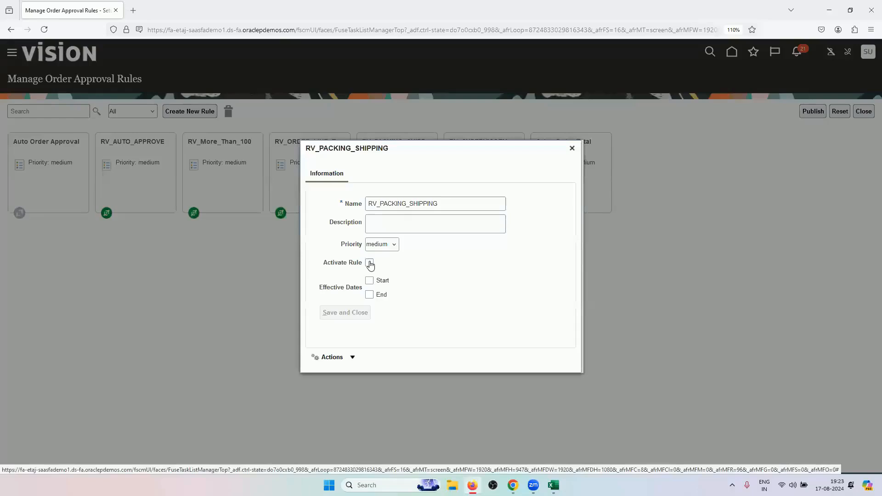
{"action": "left_click", "coordinate": [369, 264]}
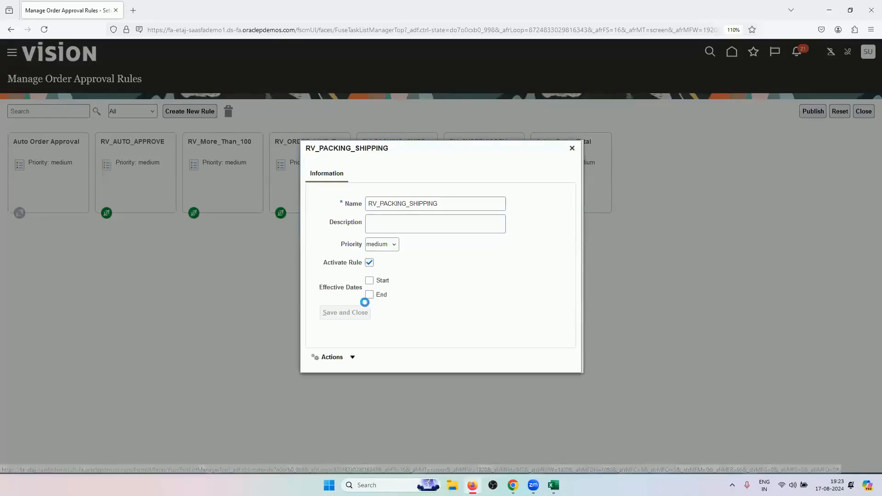
{"action": "left_click", "coordinate": [607, 327]}
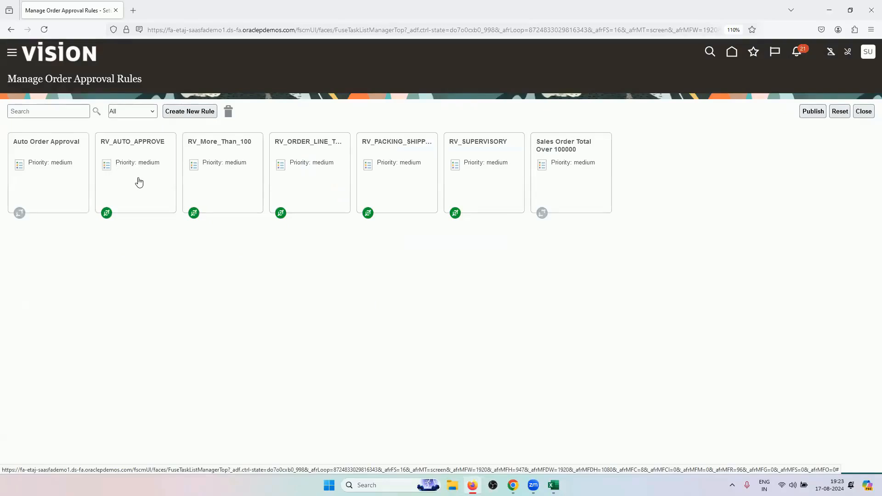
Recheck RV_PACKING_SHIPPING's details, then open the RV_AUTO_APPROVE rule
{"action": "left_click", "coordinate": [377, 186]}
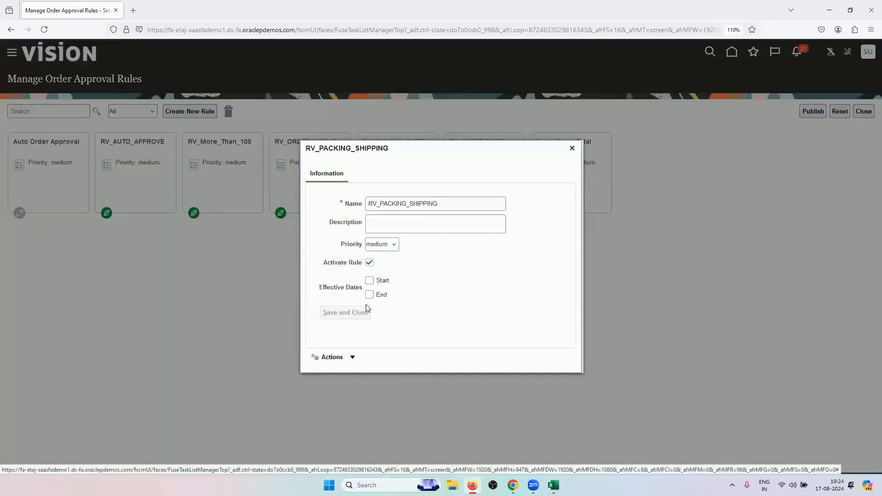
{"action": "left_click", "coordinate": [573, 154]}
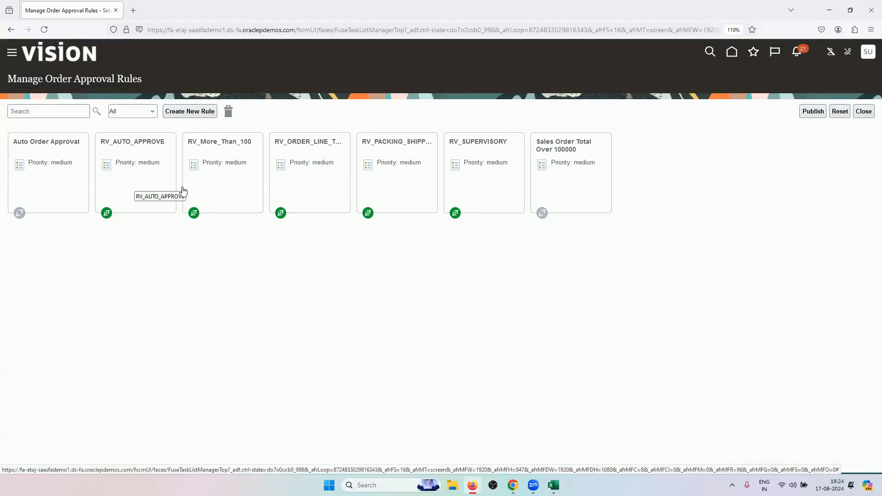
{"action": "left_click", "coordinate": [135, 185]}
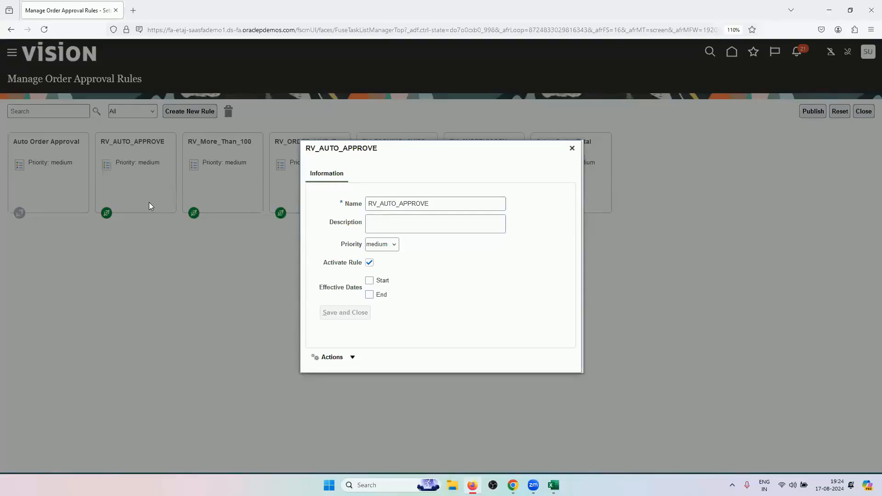
Deactivate the RV_AUTO_APPROVE, RV_More_Than_100, order line type and RV_SUPERVISORY approval rules
{"action": "left_click", "coordinate": [330, 357]}
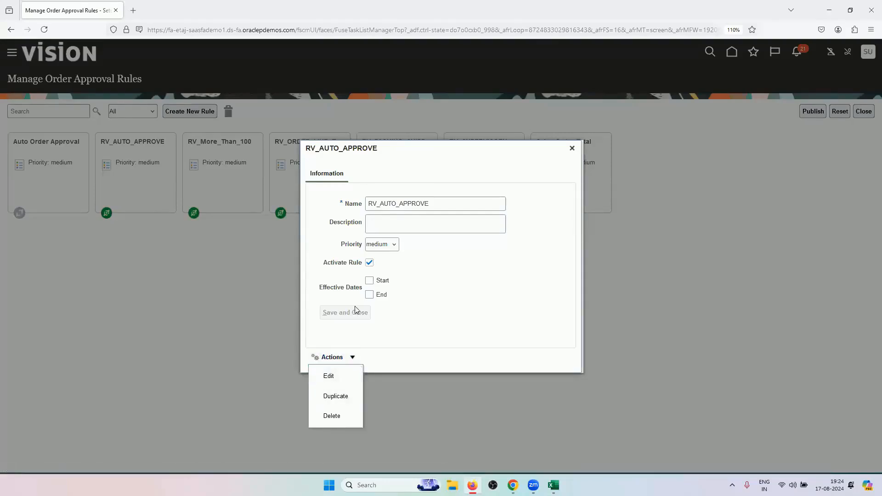
{"action": "left_click", "coordinate": [369, 263]}
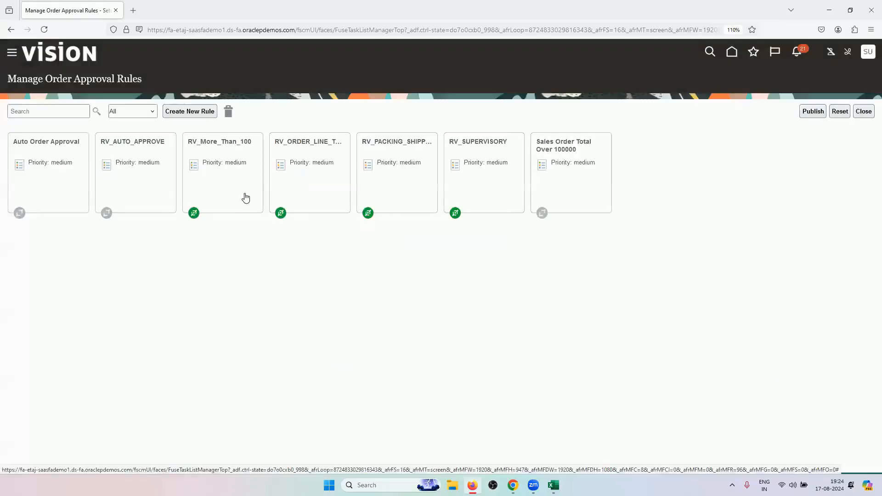
{"action": "left_click", "coordinate": [244, 194]}
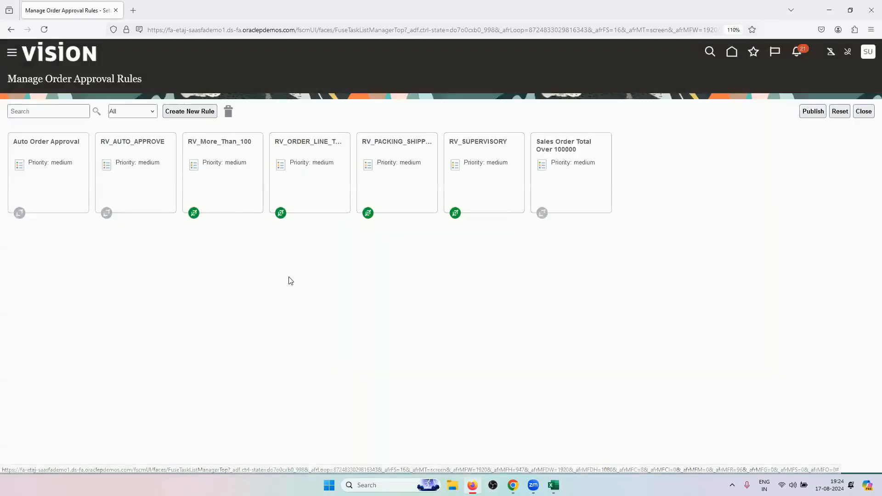
{"action": "left_click", "coordinate": [369, 263]}
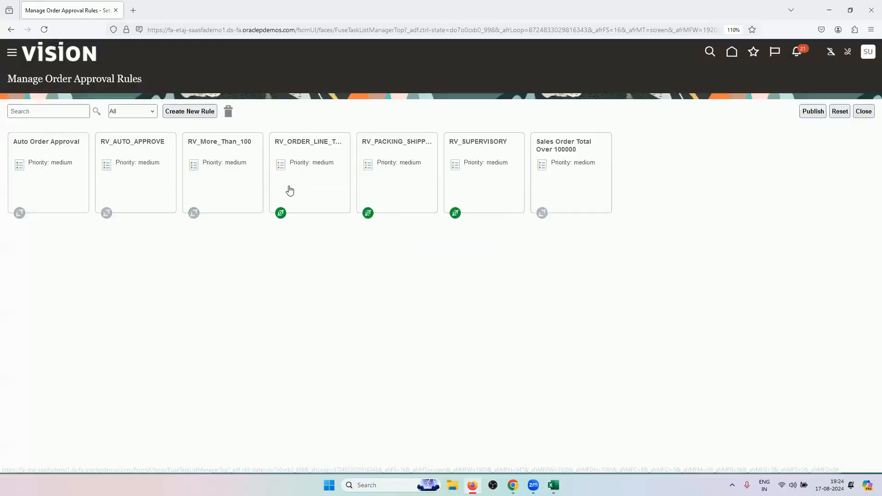
{"action": "left_click", "coordinate": [291, 191]}
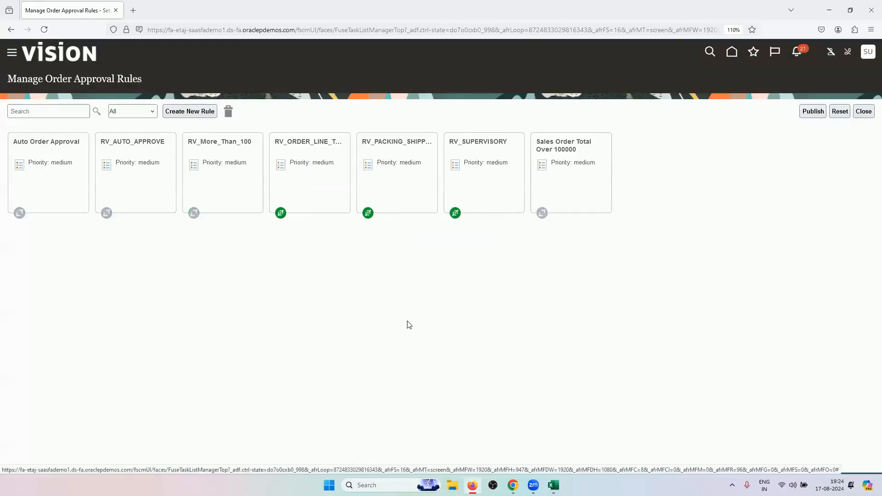
{"action": "left_click", "coordinate": [369, 263]}
{"action": "left_click", "coordinate": [480, 183]}
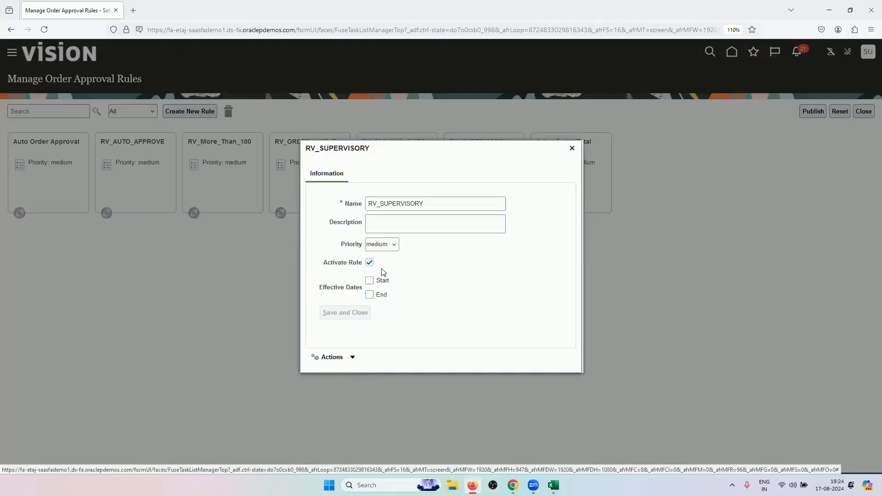
{"action": "left_click", "coordinate": [369, 263]}
{"action": "left_click", "coordinate": [344, 312]}
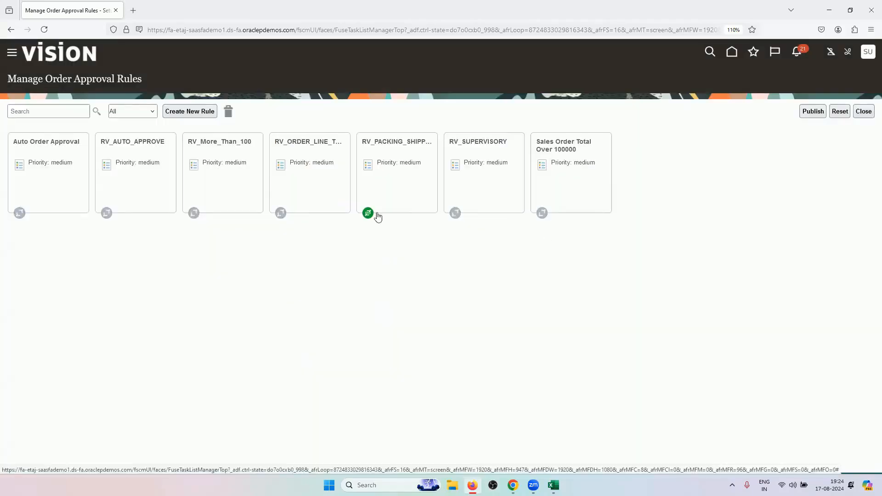
Publish the draft approval rule changes to production and acknowledge the success message
{"action": "left_click", "coordinate": [813, 112]}
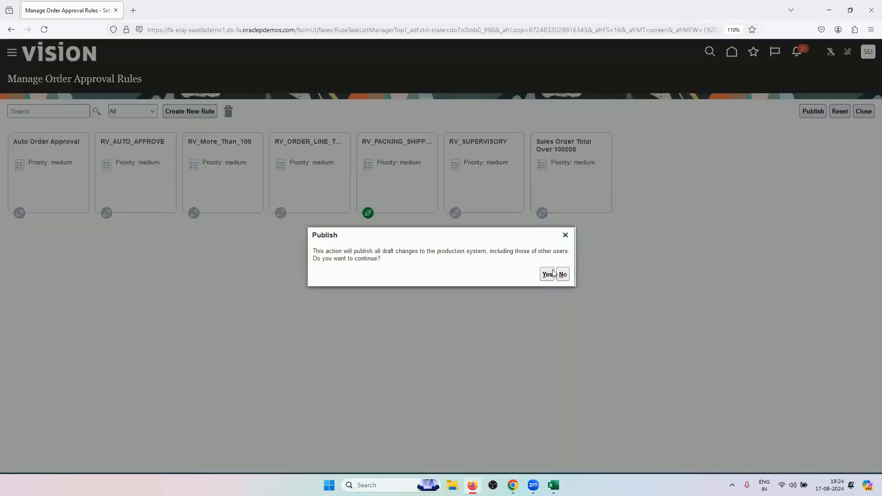
{"action": "left_click", "coordinate": [546, 274]}
{"action": "left_click", "coordinate": [491, 270]}
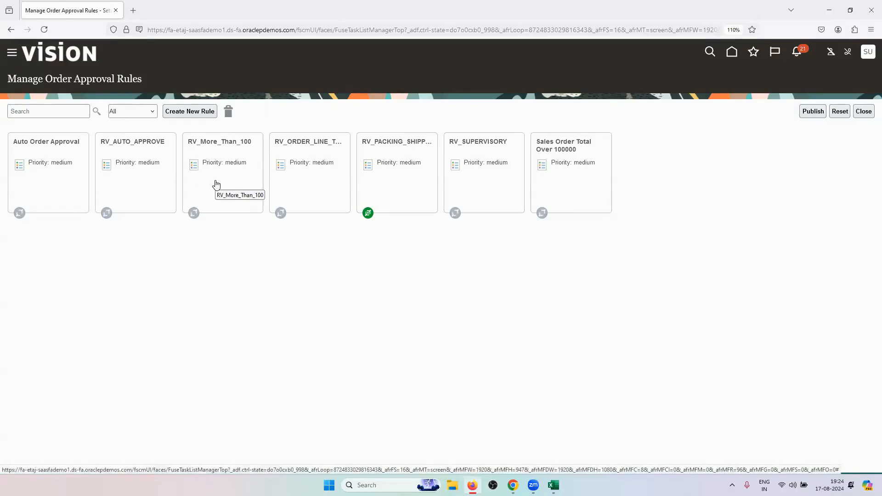
{"action": "left_click", "coordinate": [234, 146]}
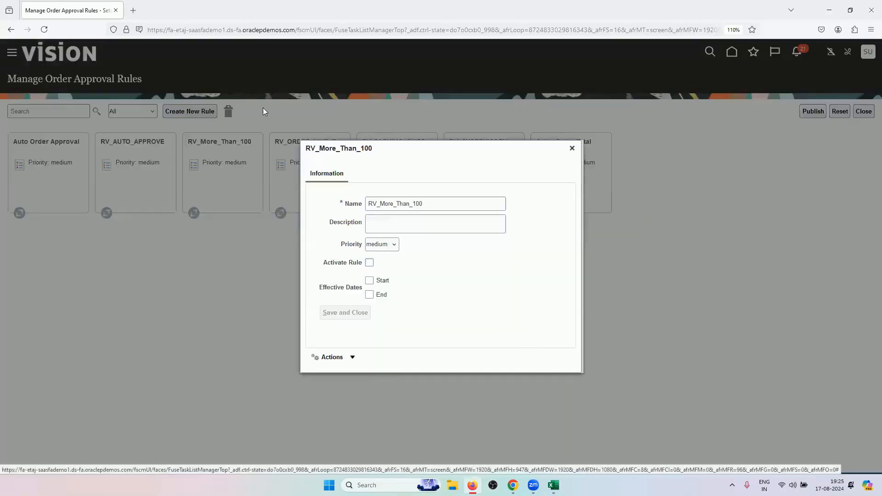
{"action": "left_click", "coordinate": [340, 357]}
{"action": "left_click", "coordinate": [267, 316]}
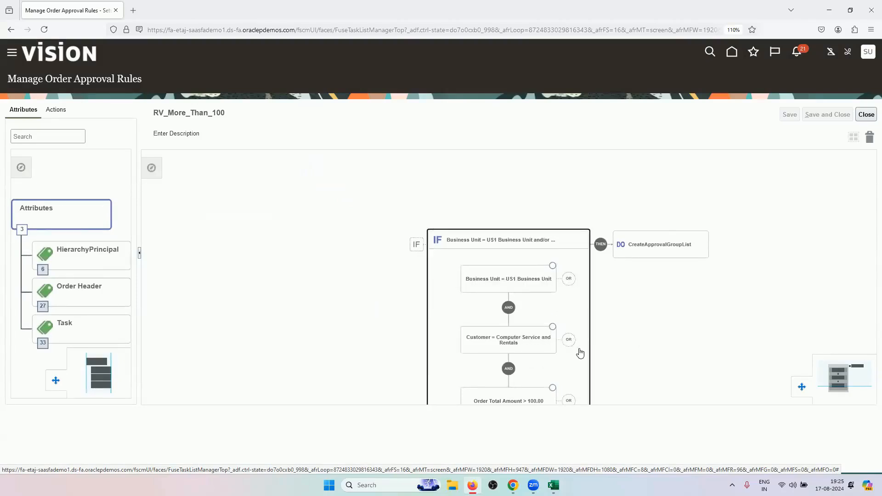
{"action": "left_click_drag", "start_coordinate": [583, 351], "coordinate": [582, 313]}
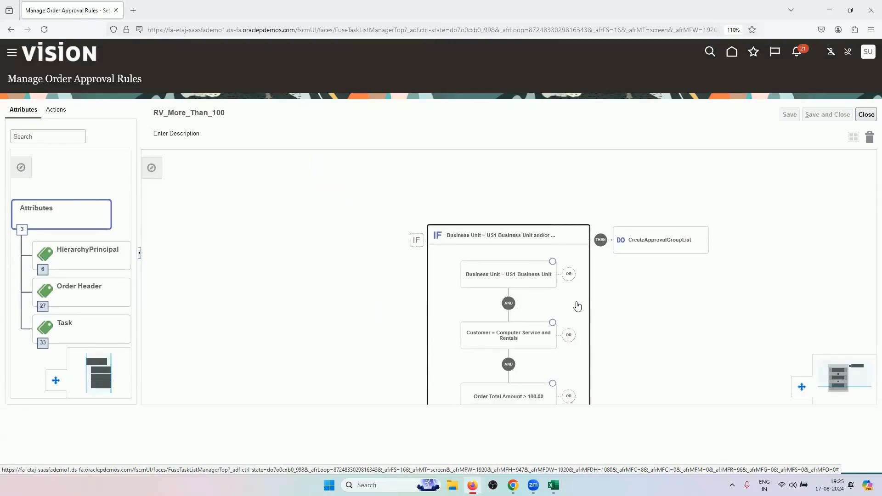
{"action": "left_click_drag", "start_coordinate": [582, 295], "coordinate": [593, 234]}
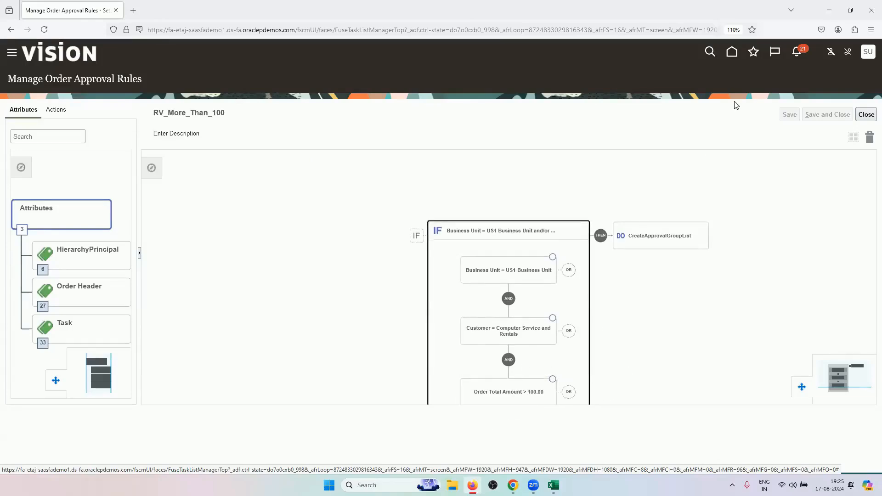
{"action": "left_click", "coordinate": [867, 115]}
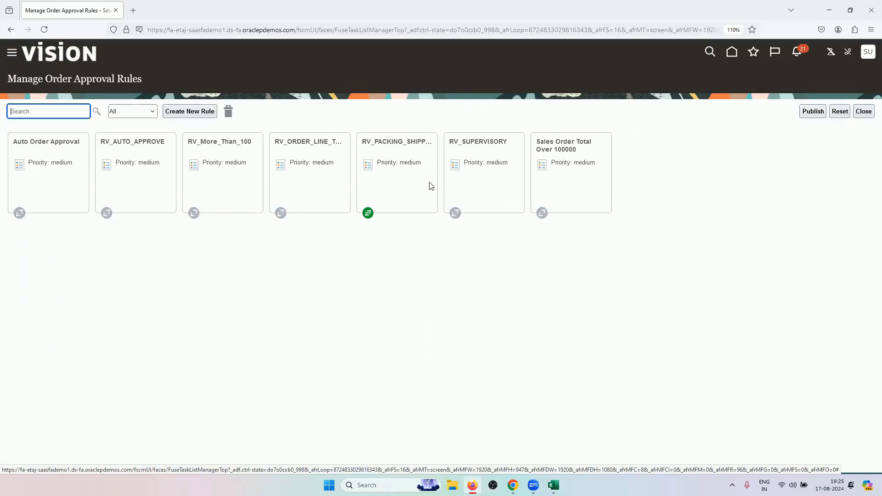
Republish the approval rules, confirm, and leave the rules page after the success message
{"action": "left_click", "coordinate": [813, 112]}
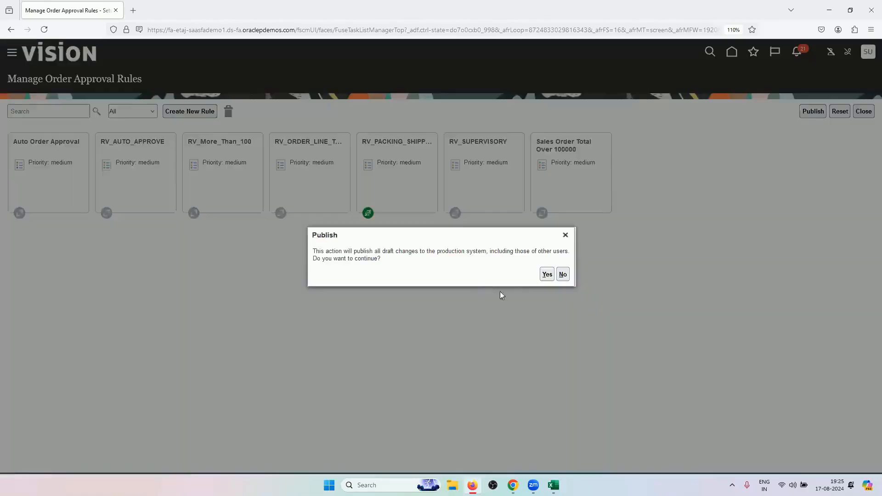
{"action": "left_click", "coordinate": [547, 274]}
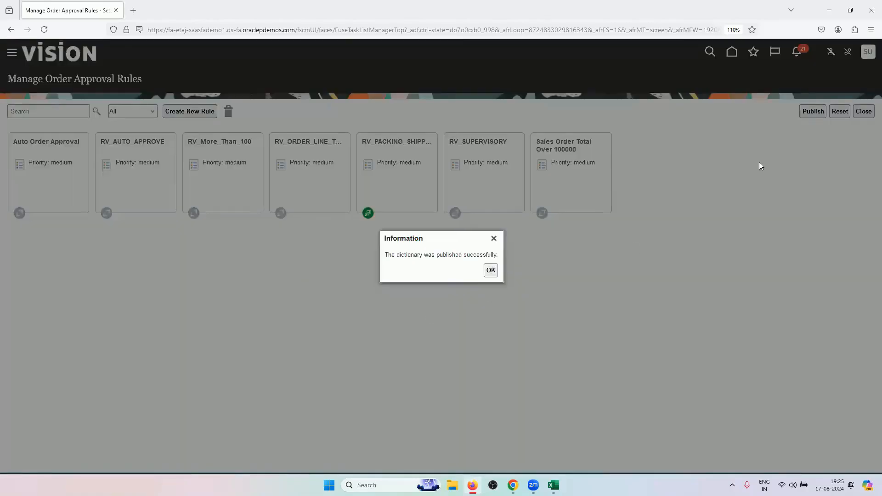
{"action": "left_click", "coordinate": [858, 110]}
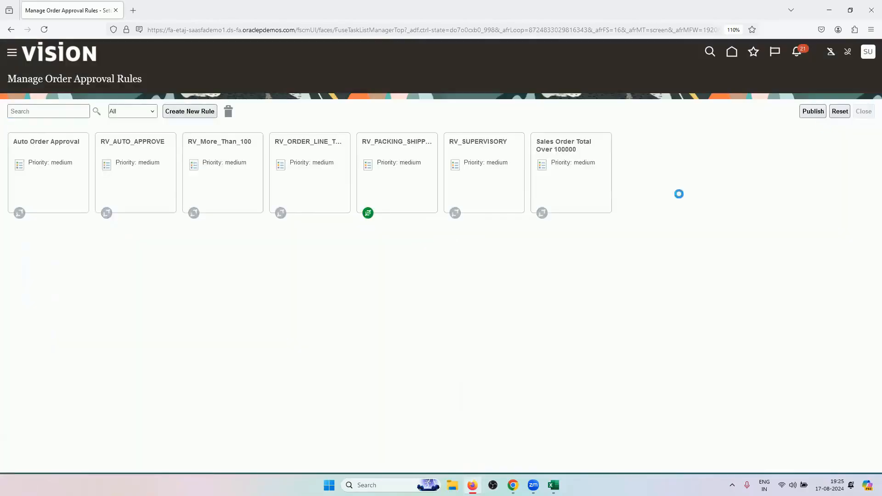
{"action": "left_click", "coordinate": [376, 303]}
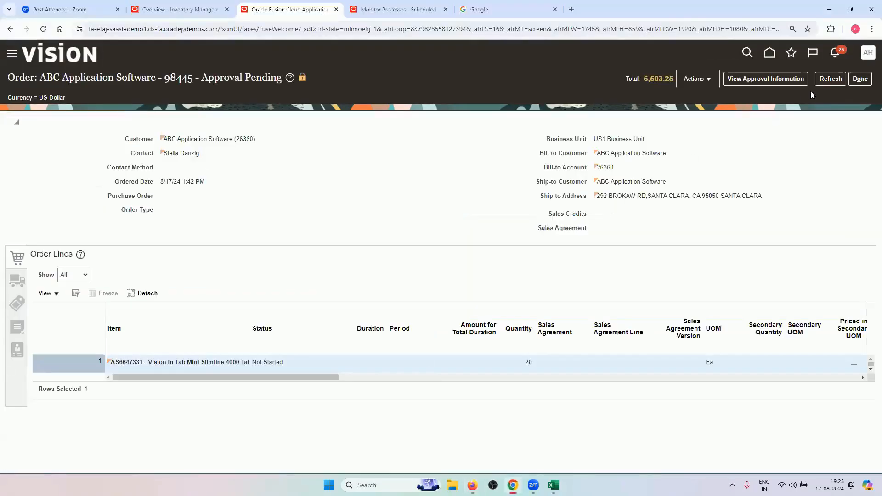
Search Order Management for order 98445, copied from the Excel Transactions sheet
{"action": "left_click", "coordinate": [858, 79]}
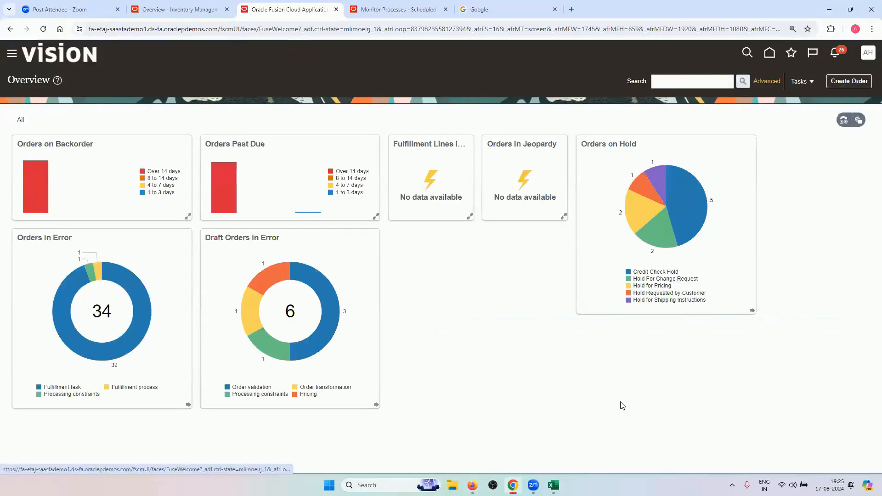
{"action": "left_click", "coordinate": [554, 485]}
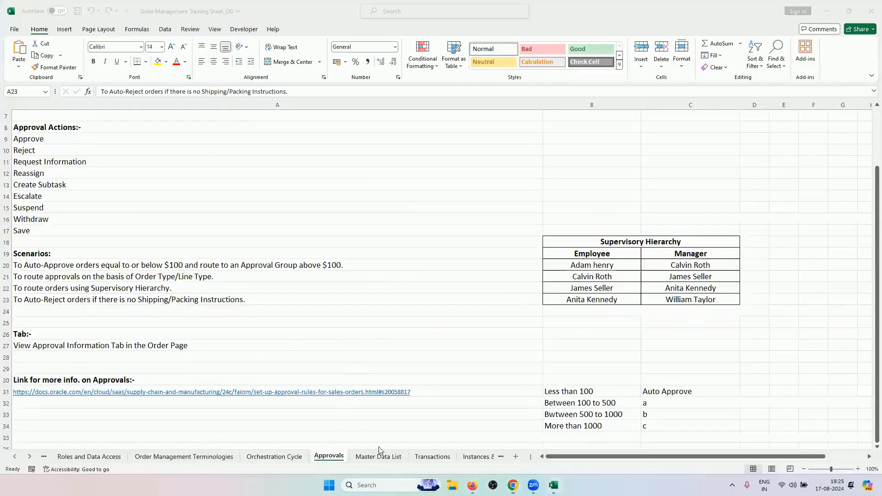
{"action": "left_click", "coordinate": [431, 455]}
{"action": "left_click", "coordinate": [27, 143]}
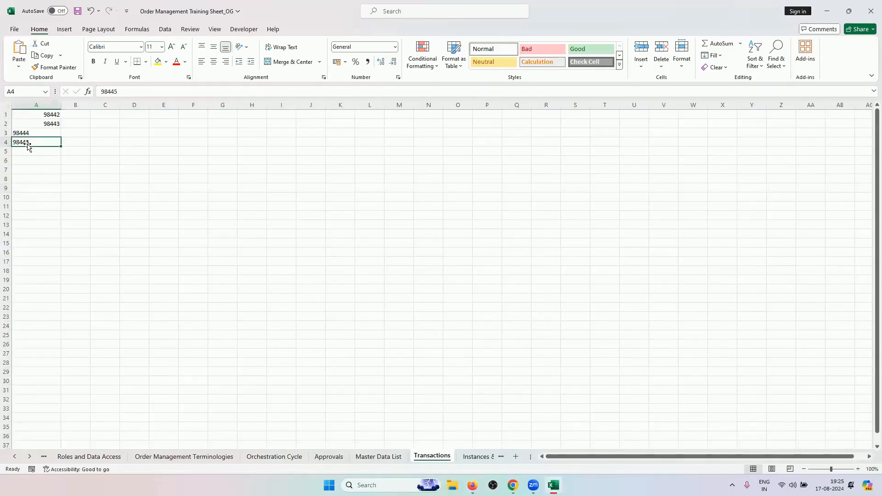
{"action": "key", "text": "ctrl+c"}
{"action": "key", "text": "alt+Tab"}
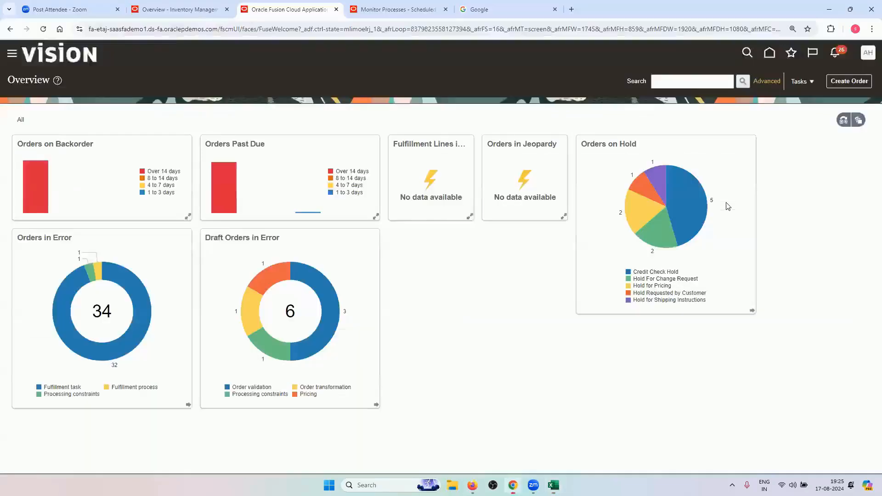
{"action": "left_click", "coordinate": [677, 78]}
{"action": "key", "text": "ctrl+v"}
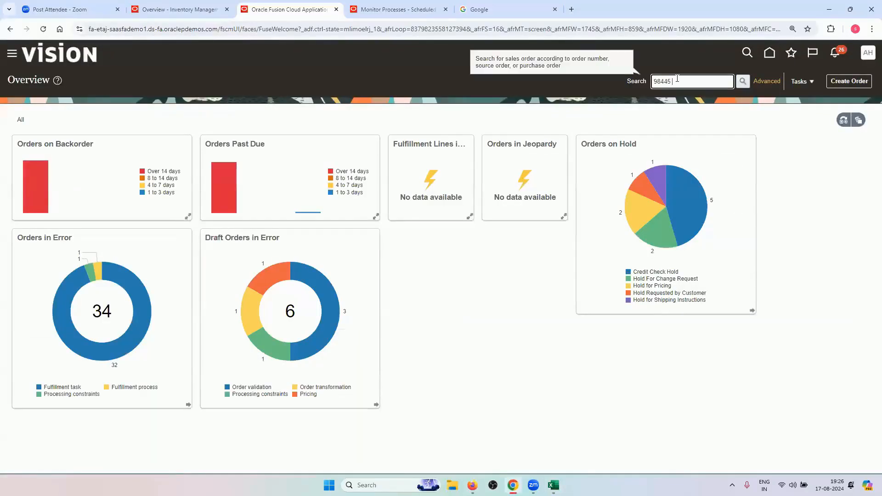
{"action": "key", "text": "Return"}
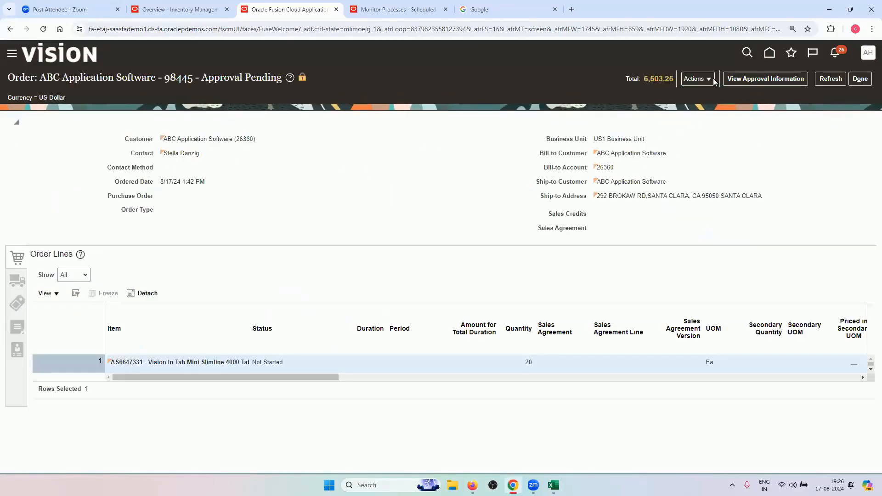
Copy order 98445 into a new order opened for editing
{"action": "left_click", "coordinate": [712, 79]}
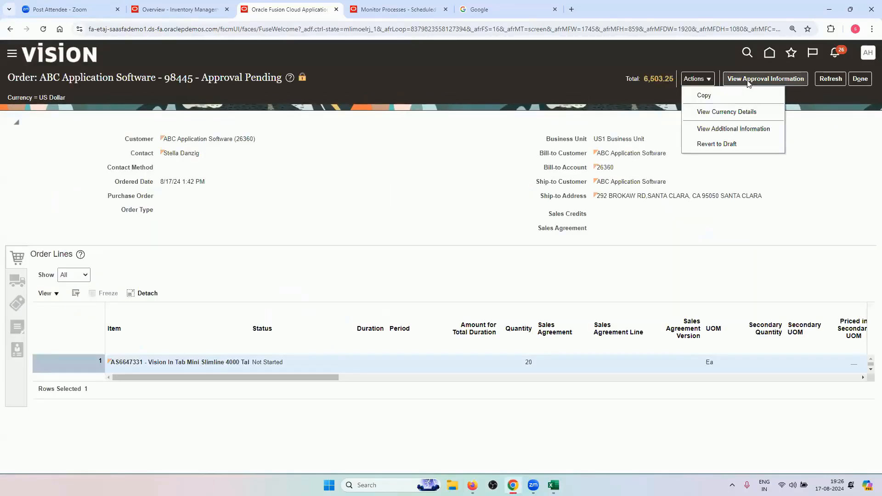
{"action": "left_click", "coordinate": [715, 96]}
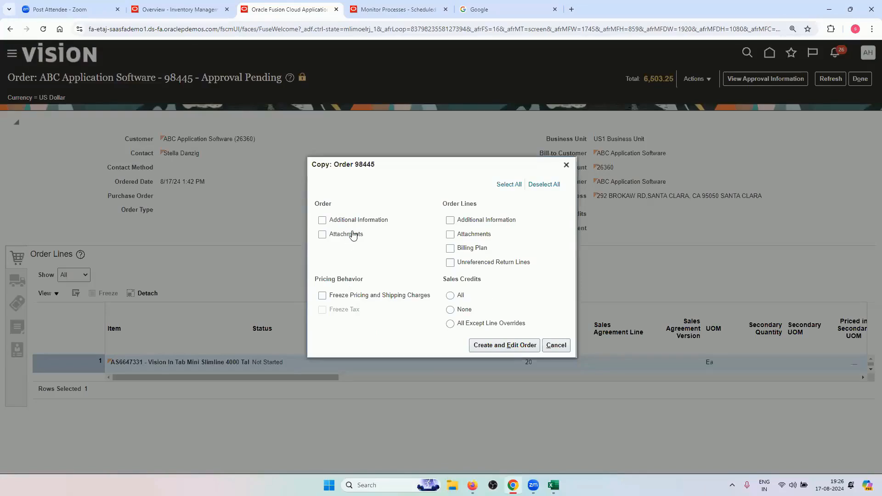
{"action": "left_click", "coordinate": [491, 342]}
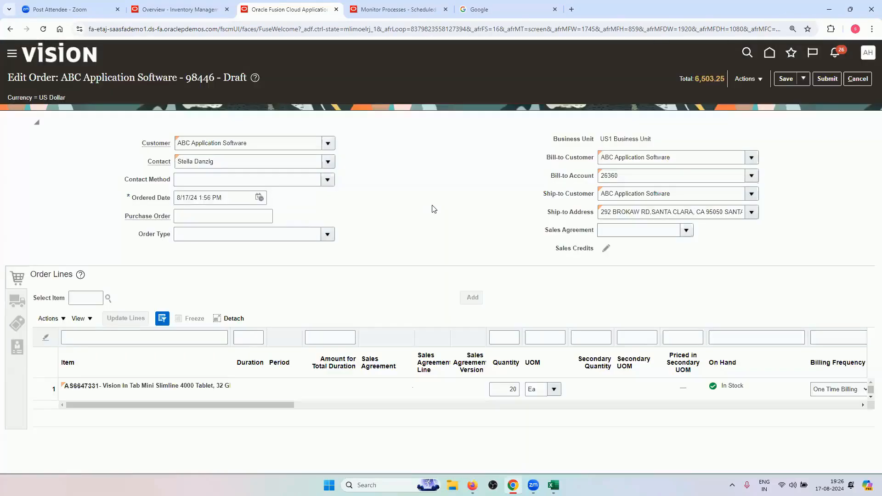
Paste order number 98446 into Transactions cell A5 and format it like A4
{"action": "double_click", "coordinate": [209, 78]}
{"action": "right_click", "coordinate": [209, 78]}
{"action": "left_click", "coordinate": [224, 88]}
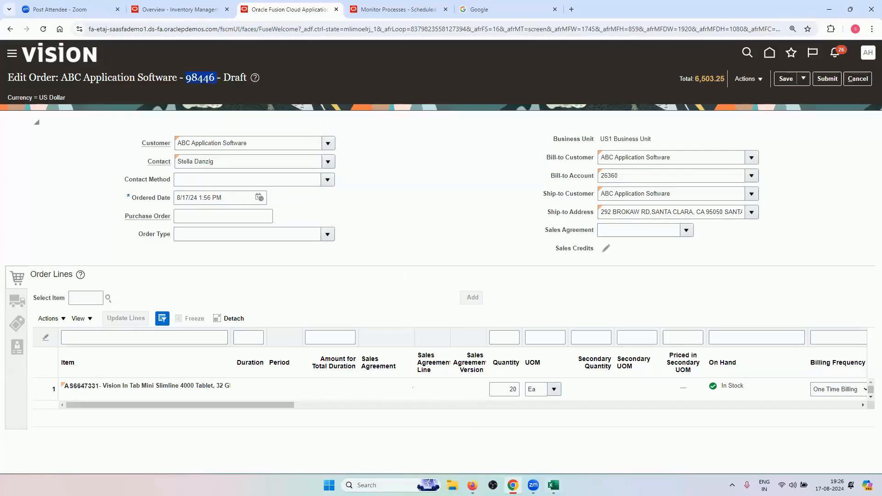
{"action": "left_click", "coordinate": [553, 485]}
{"action": "left_click", "coordinate": [53, 152]}
{"action": "right_click", "coordinate": [52, 152]}
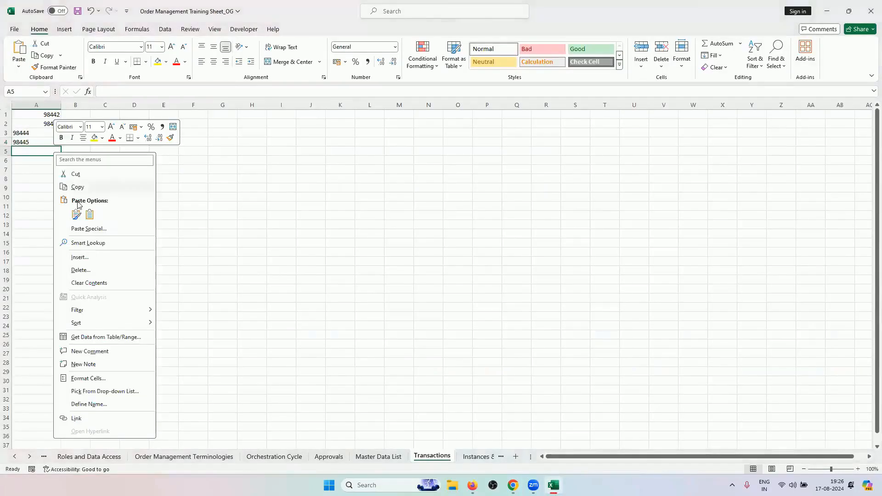
{"action": "left_click", "coordinate": [73, 211]}
{"action": "left_click", "coordinate": [175, 183]}
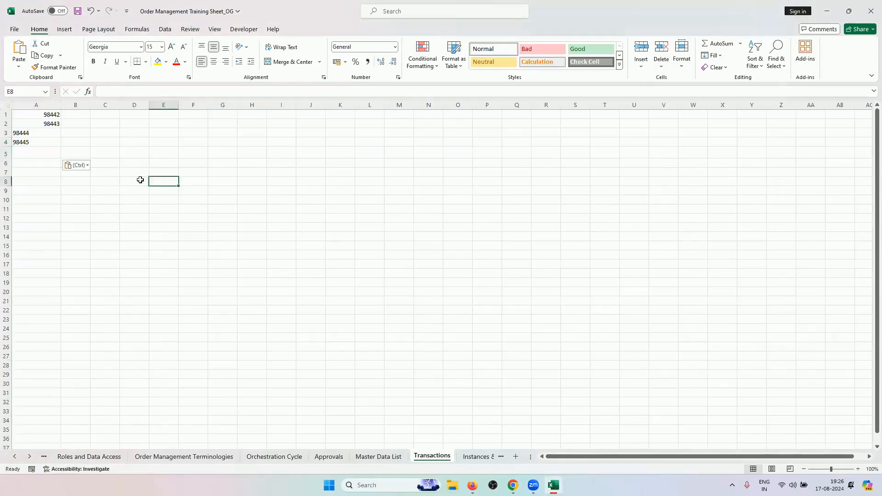
{"action": "left_click", "coordinate": [41, 142]}
{"action": "left_click", "coordinate": [46, 55]}
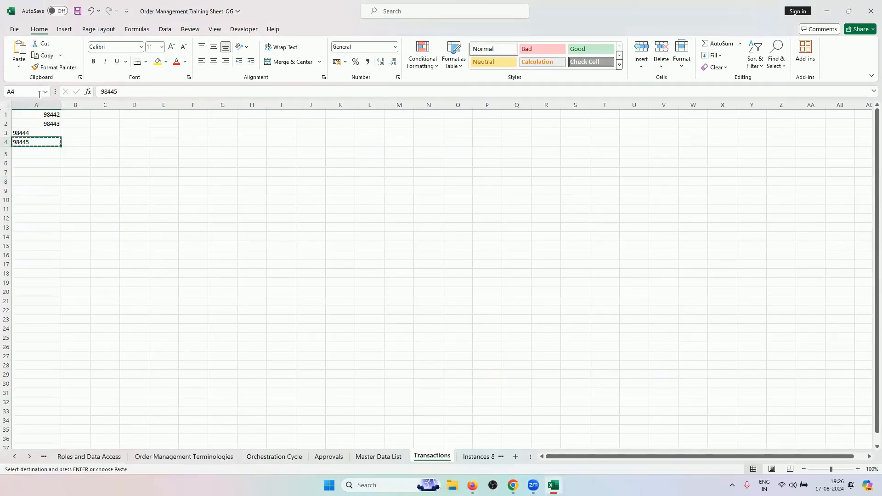
{"action": "left_click", "coordinate": [55, 67]}
{"action": "left_click", "coordinate": [40, 151]}
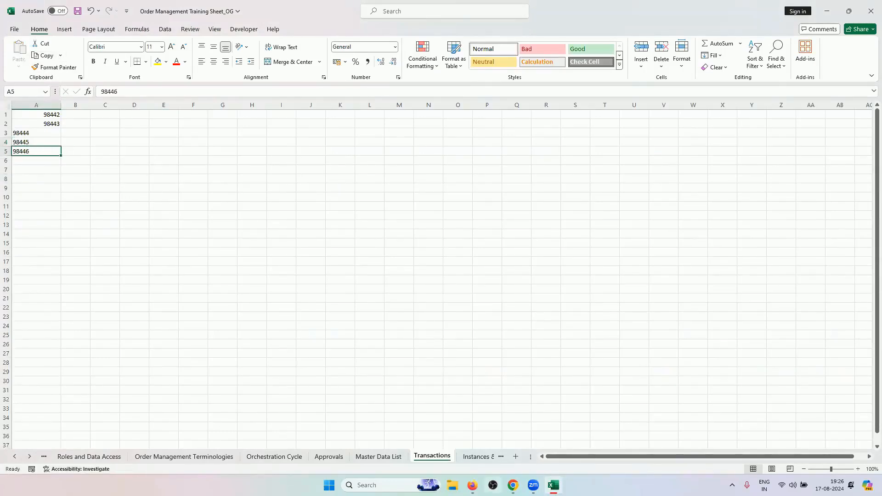
Copy item number AS6647331 from the Master Data List sheet and return to the order
{"action": "left_click", "coordinate": [513, 486]}
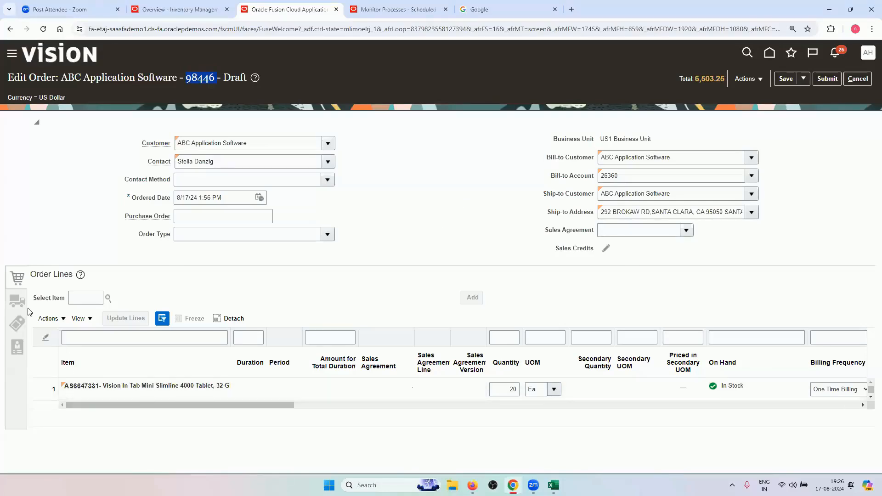
{"action": "left_click", "coordinate": [553, 485]}
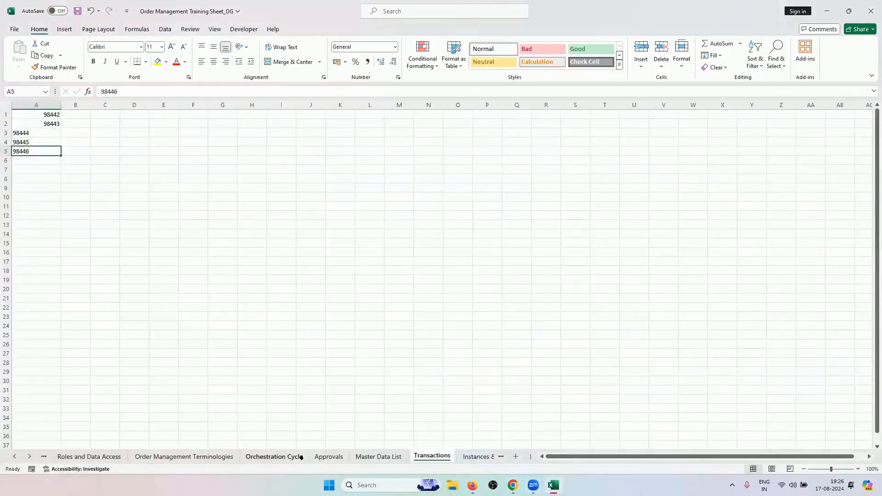
{"action": "left_click", "coordinate": [361, 457]}
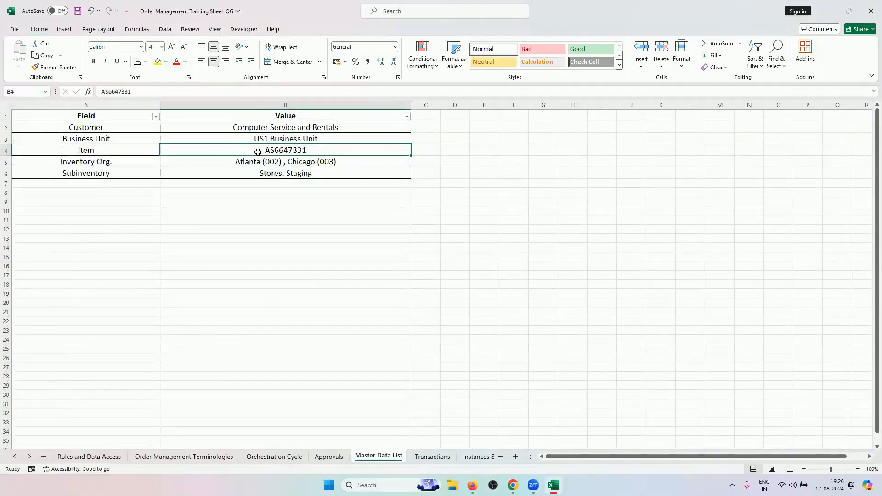
{"action": "key", "text": "ctrl+c"}
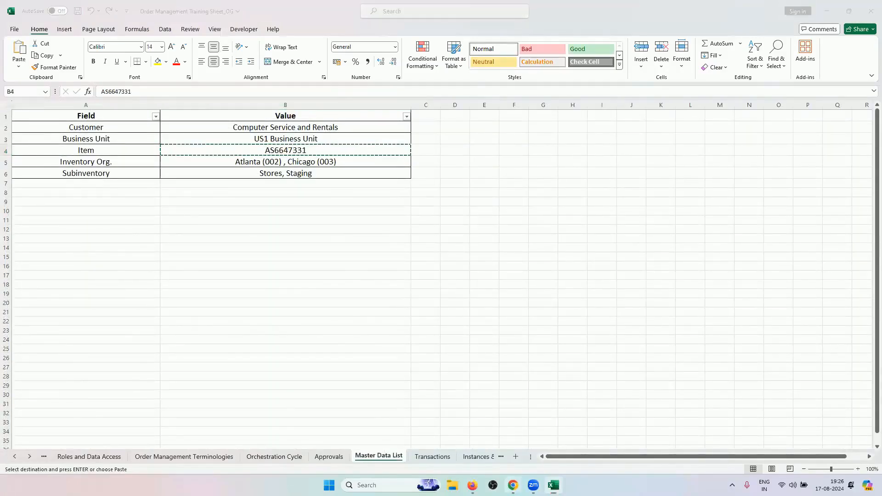
{"action": "key", "text": "alt+Tab"}
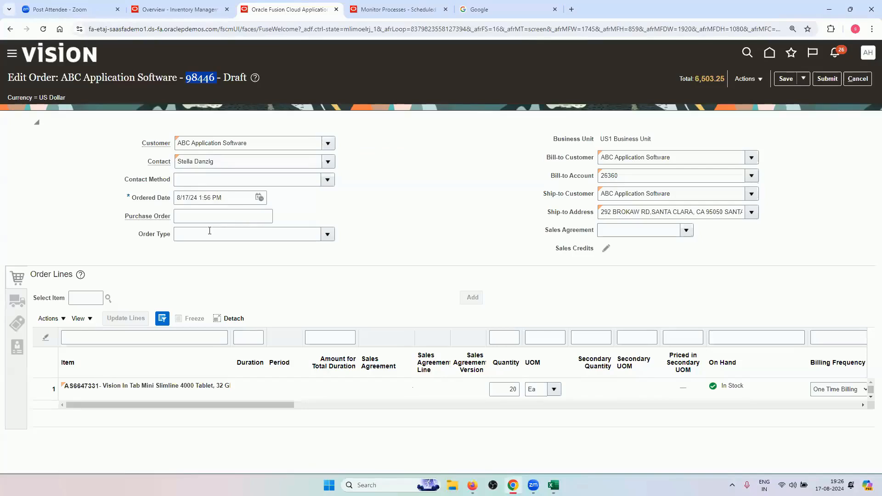
Review order 98446's shipment details and shipping and packing instructions
{"action": "left_click", "coordinate": [96, 301]}
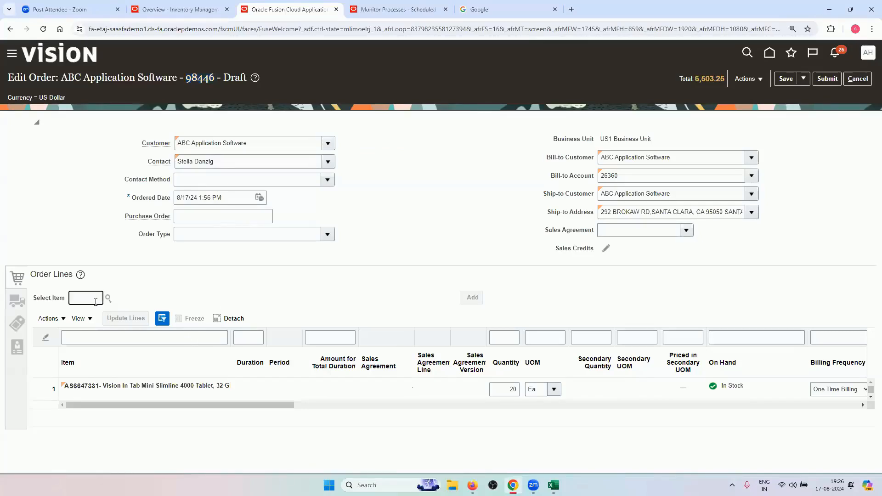
{"action": "left_click_drag", "start_coordinate": [175, 406], "coordinate": [150, 412]}
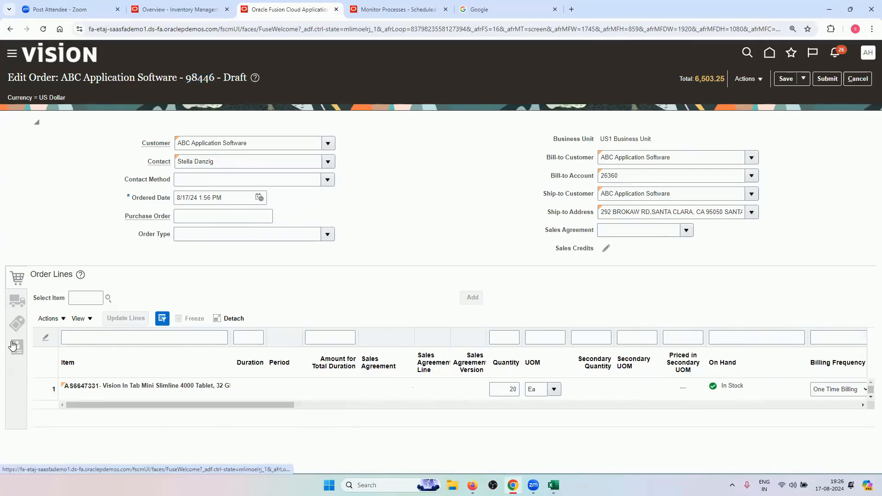
{"action": "left_click", "coordinate": [14, 346]}
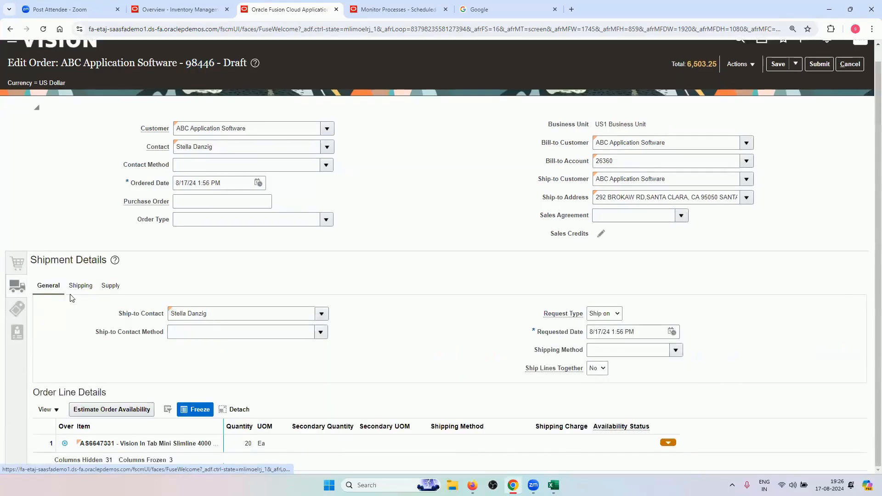
{"action": "left_click", "coordinate": [81, 286]}
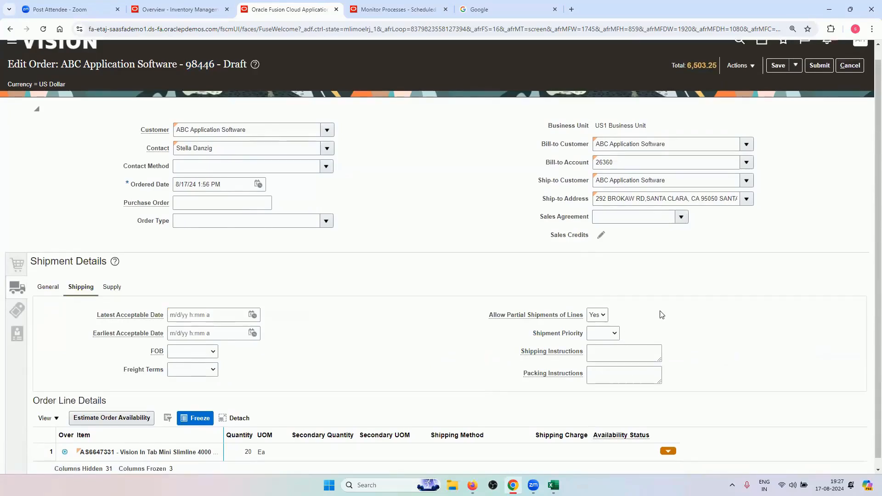
{"action": "scroll", "coordinate": [662, 316], "scroll_direction": "up", "scroll_amount": 1}
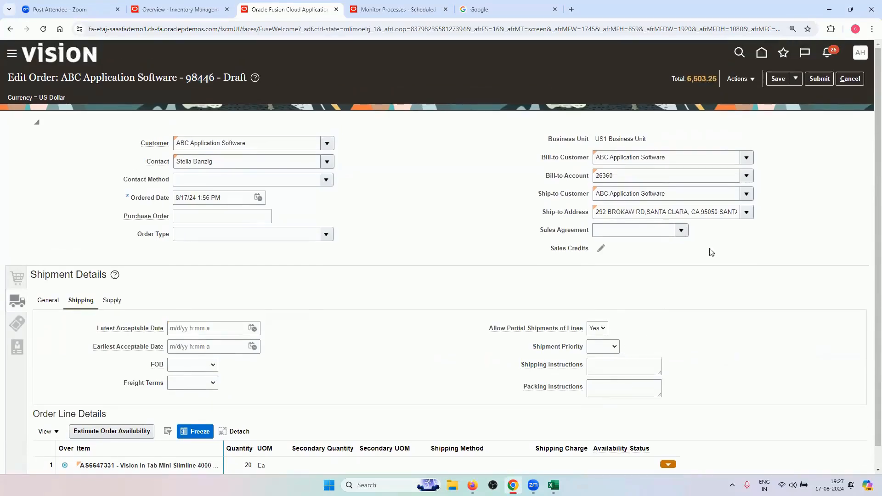
Submit order 98446 and refresh until its status shows Approval Pending
{"action": "left_click", "coordinate": [783, 79]}
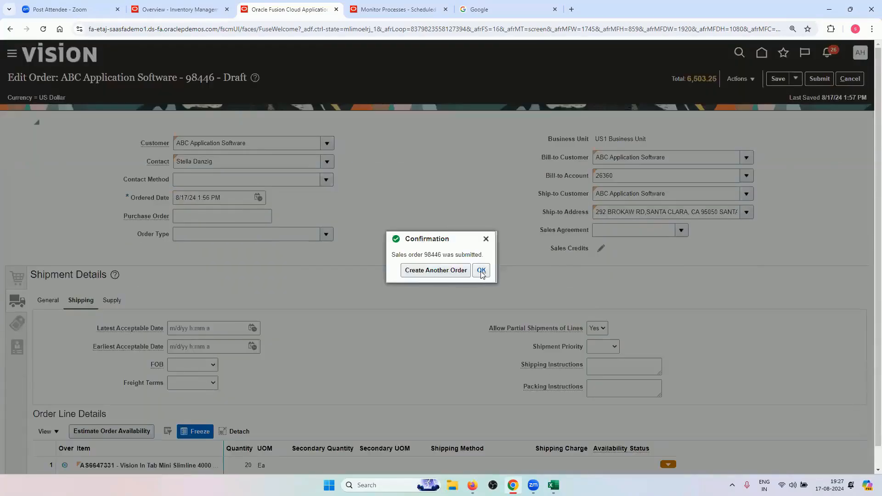
{"action": "left_click", "coordinate": [481, 271]}
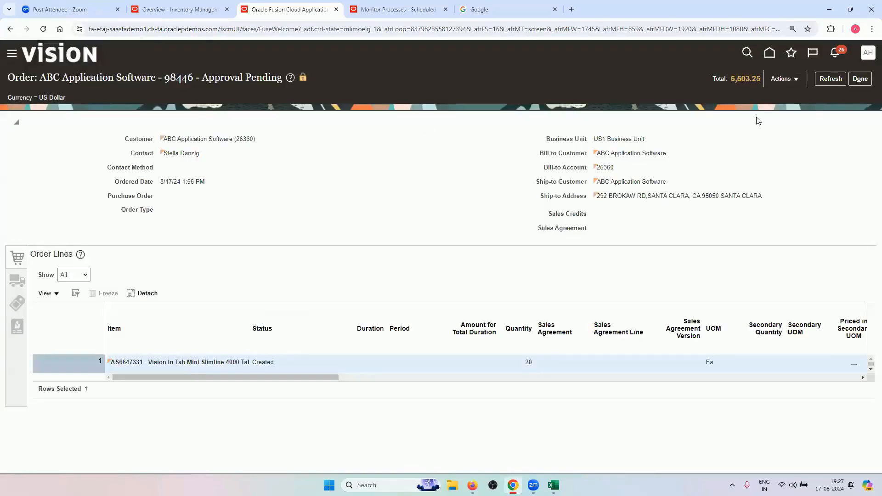
{"action": "left_click", "coordinate": [822, 81]}
{"action": "left_click", "coordinate": [818, 83]}
{"action": "left_click", "coordinate": [830, 79]}
{"action": "left_click", "coordinate": [831, 79]}
{"action": "left_click", "coordinate": [821, 81]}
Copy the four order-amount tiers from B31:B34 to B37:B40 on the Approvals sheet
{"action": "left_click", "coordinate": [554, 485]}
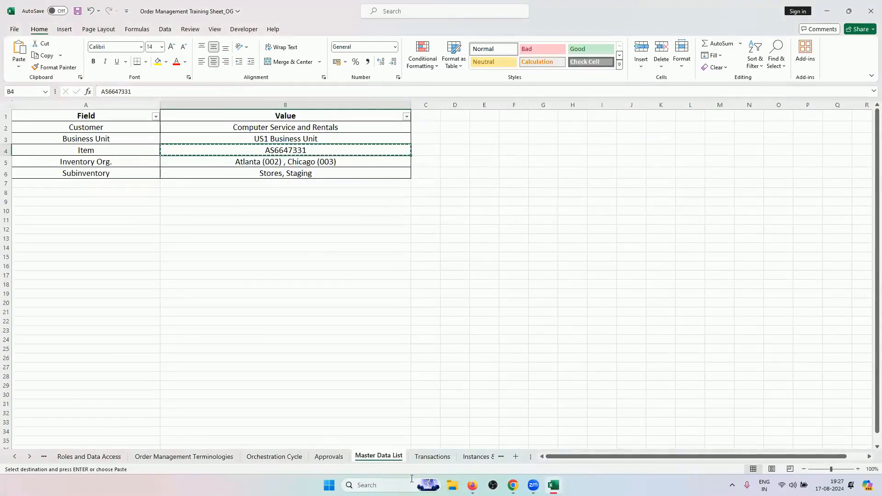
{"action": "left_click", "coordinate": [329, 457]}
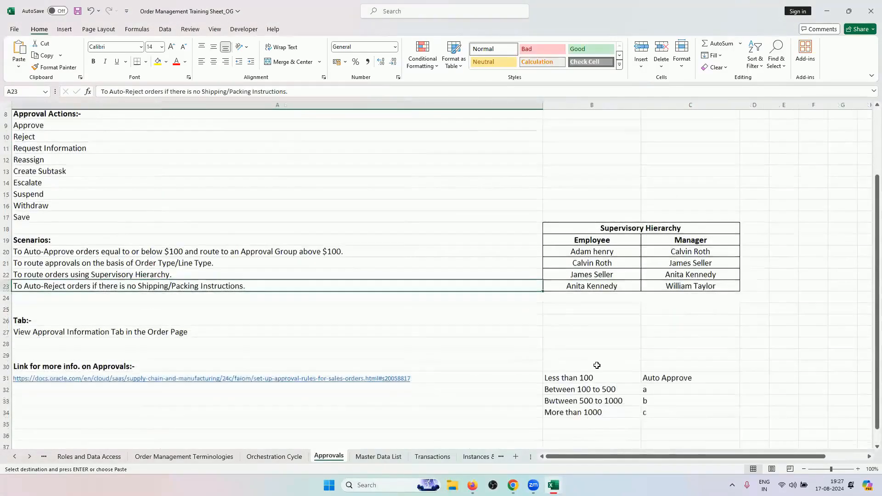
{"action": "scroll", "coordinate": [594, 366], "scroll_direction": "down", "scroll_amount": 1}
{"action": "left_click_drag", "start_coordinate": [593, 358], "coordinate": [650, 393]}
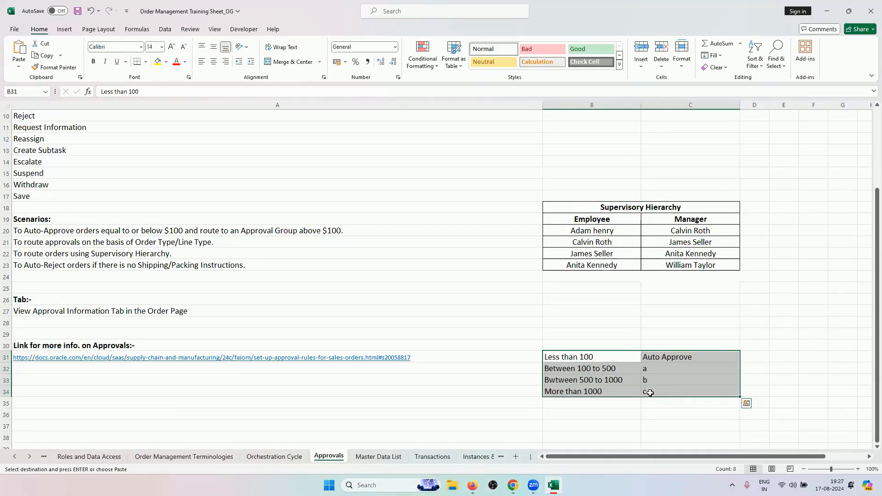
{"action": "scroll", "coordinate": [622, 378], "scroll_direction": "down", "scroll_amount": 1}
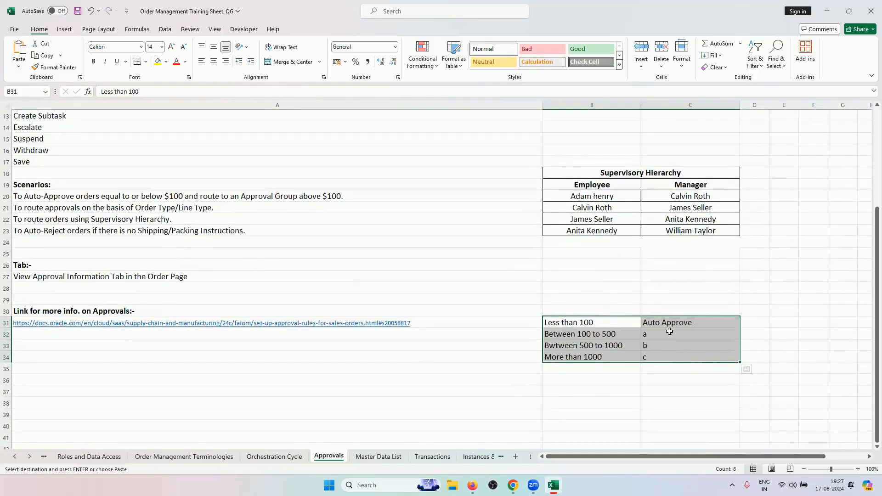
{"action": "left_click", "coordinate": [609, 334]}
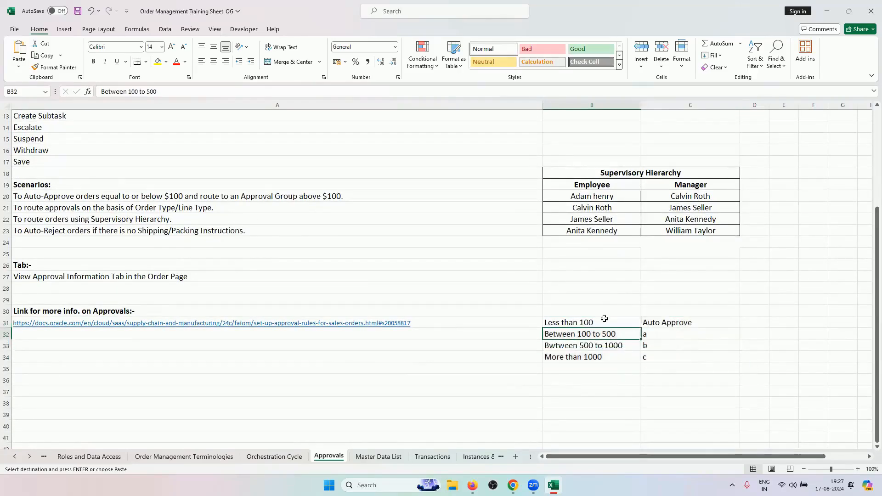
{"action": "left_click_drag", "start_coordinate": [604, 318], "coordinate": [597, 358]}
{"action": "key", "text": "ctrl+c"}
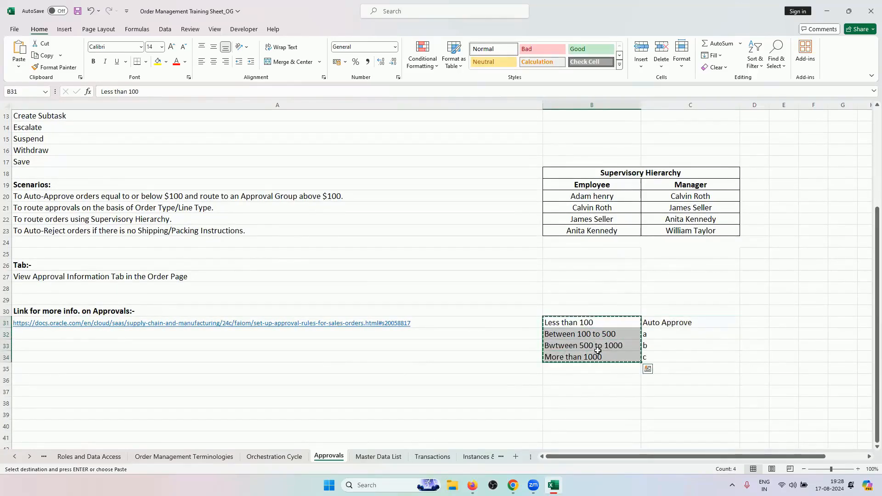
{"action": "left_click", "coordinate": [577, 390]}
{"action": "key", "text": "ctrl+v"}
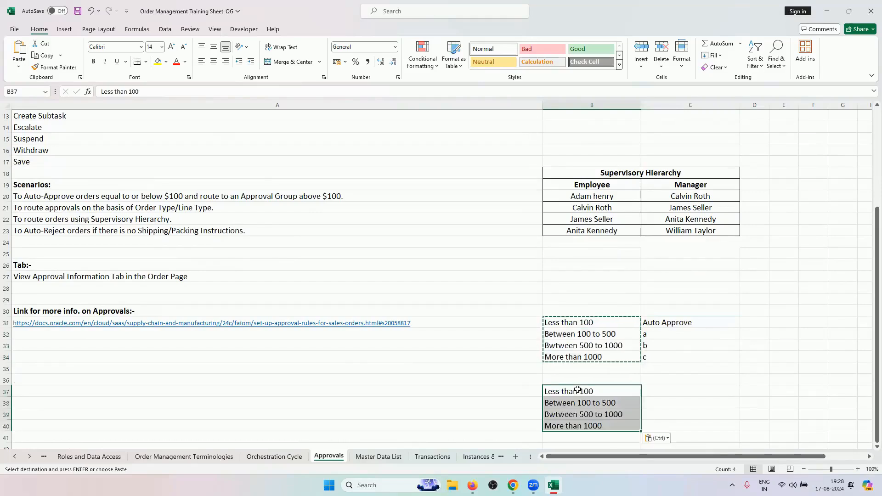
Fill C37:C40 with Supervisory hierarchy1–4, then refresh order 98446's status
{"action": "double_click", "coordinate": [653, 391]}
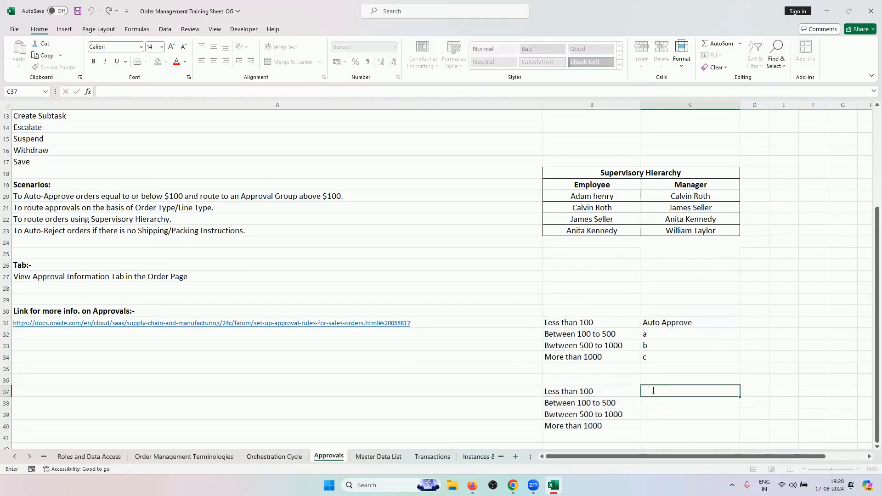
{"action": "type", "text": "Supervisory hierarchy1"}
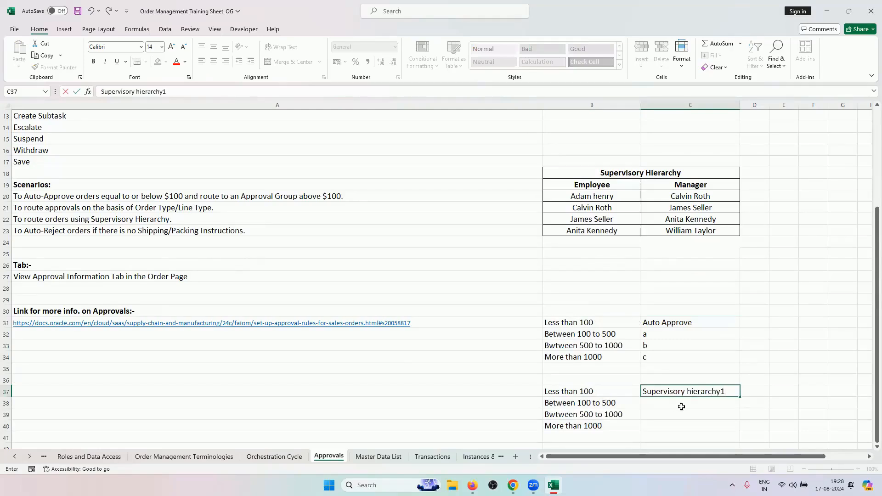
{"action": "key", "text": "ctrl+Return"}
{"action": "left_click_drag", "start_coordinate": [740, 395], "coordinate": [733, 429]}
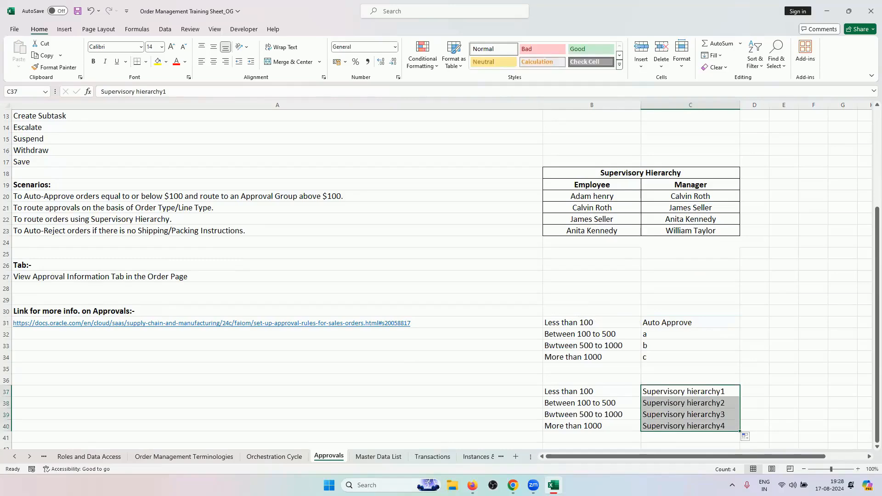
{"action": "left_click", "coordinate": [512, 486]}
{"action": "left_click", "coordinate": [830, 79]}
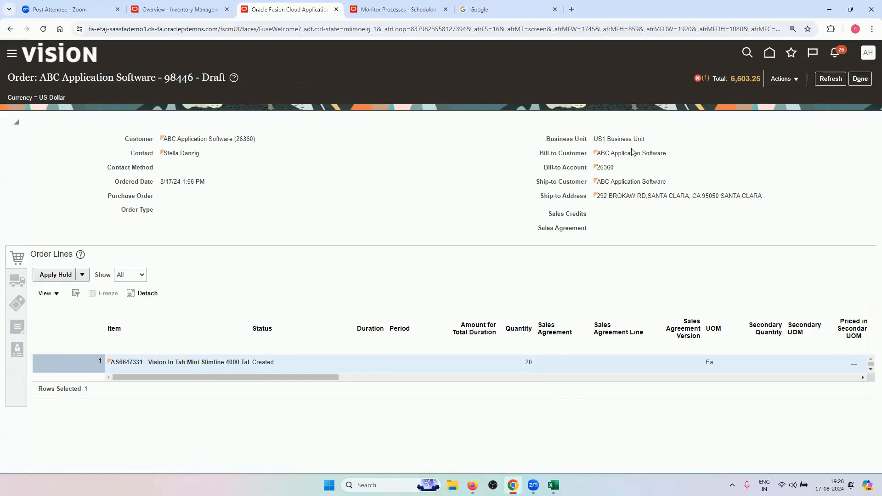
Read and close order 98446's approval rejection error, then return to the approval rules page
{"action": "left_click", "coordinate": [698, 78]}
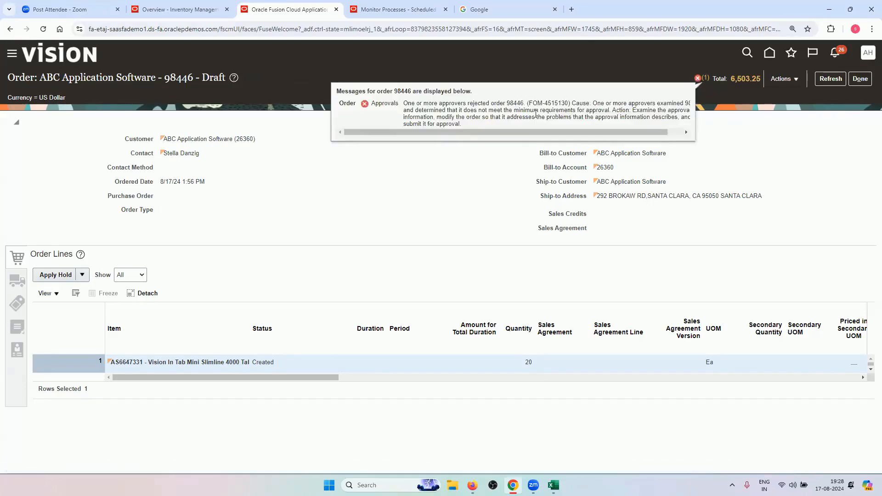
{"action": "left_click_drag", "start_coordinate": [499, 133], "coordinate": [511, 135]}
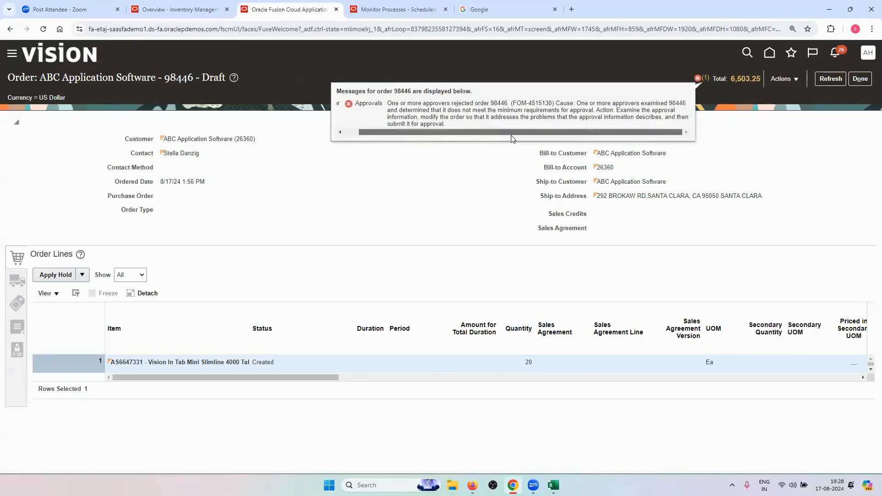
{"action": "mouse_move", "coordinate": [445, 134]}
{"action": "left_mouse_down"}
{"action": "mouse_move", "coordinate": [415, 134]}
{"action": "mouse_move", "coordinate": [444, 134]}
{"action": "left_mouse_up"}
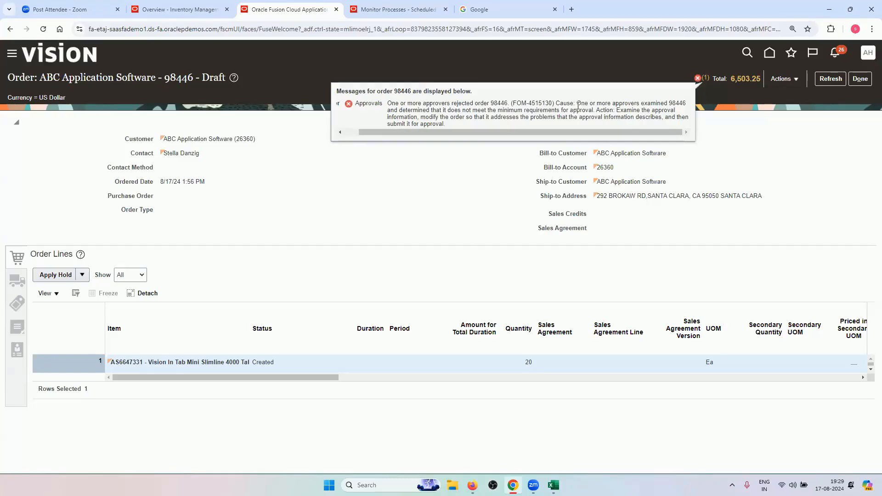
{"action": "scroll", "coordinate": [558, 133], "scroll_direction": "left", "scroll_amount": 1}
{"action": "left_click", "coordinate": [505, 213]}
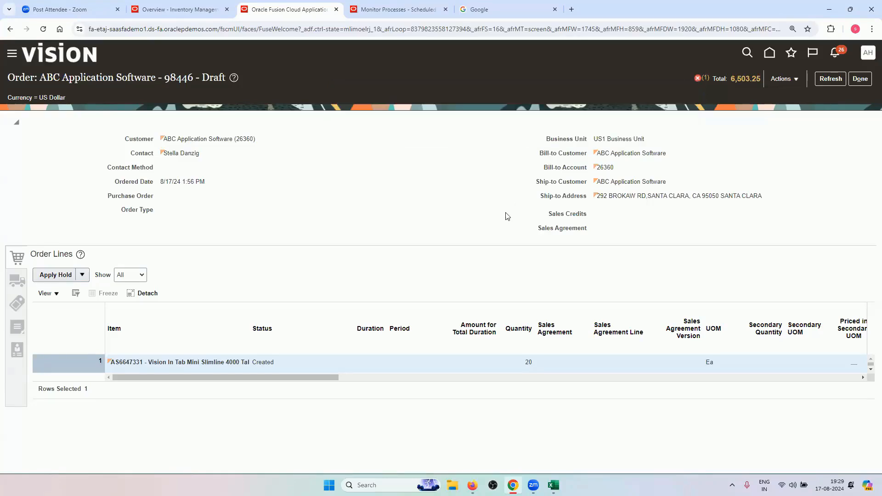
{"action": "left_click", "coordinate": [699, 77]}
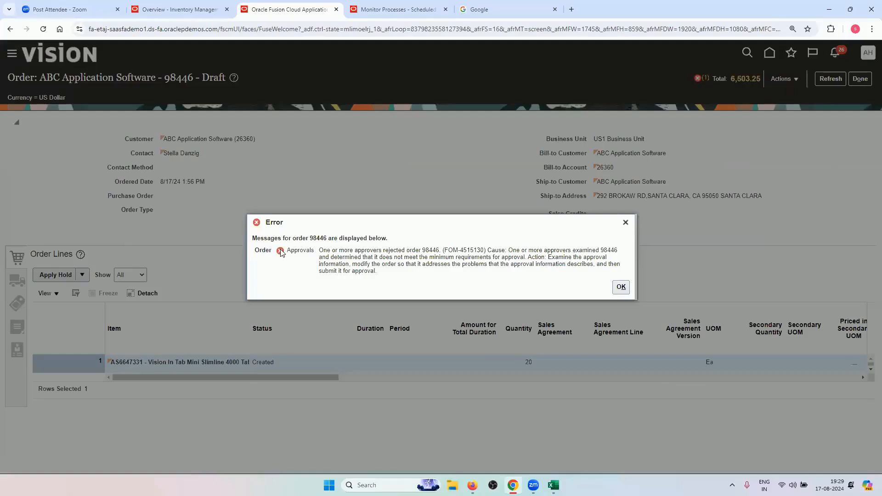
{"action": "left_click", "coordinate": [625, 222]}
{"action": "left_click", "coordinate": [785, 79]}
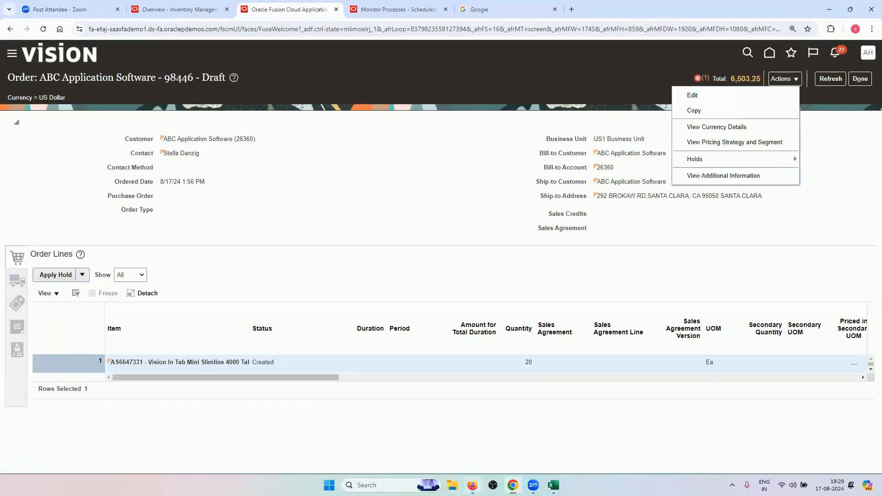
{"action": "left_click", "coordinate": [473, 485]}
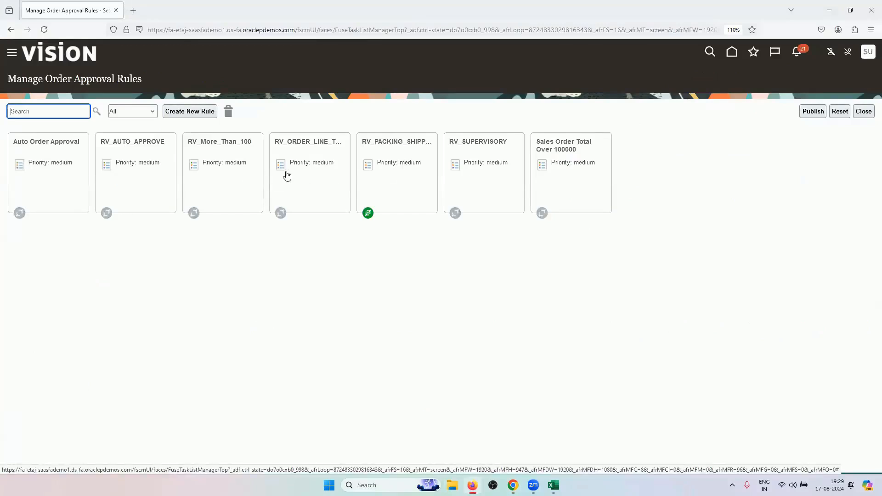
Edit the RV_SUPERVISORY rule and open its CreateSupervisoryList Assign to Supervisors action
{"action": "left_click", "coordinate": [459, 170]}
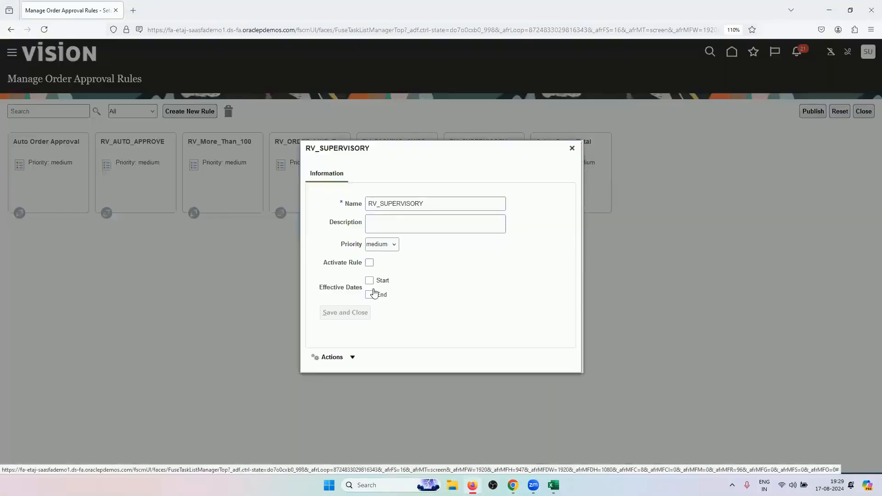
{"action": "left_click", "coordinate": [340, 358]}
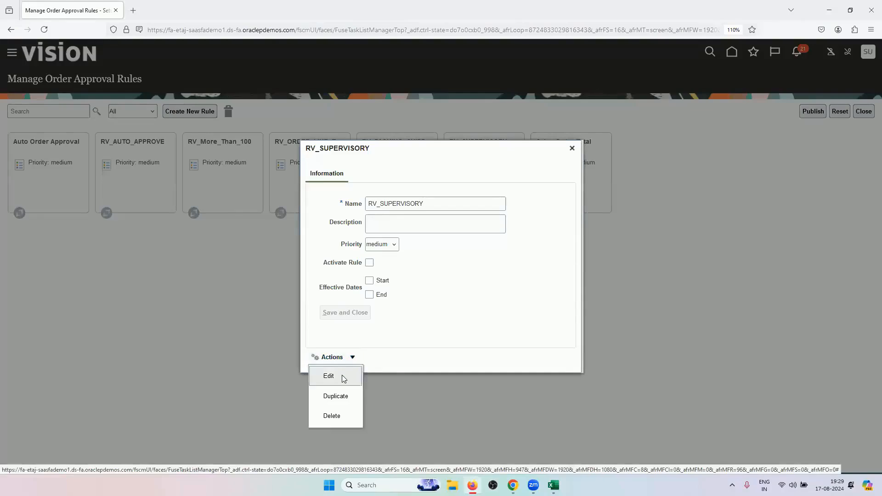
{"action": "left_click", "coordinate": [343, 378]}
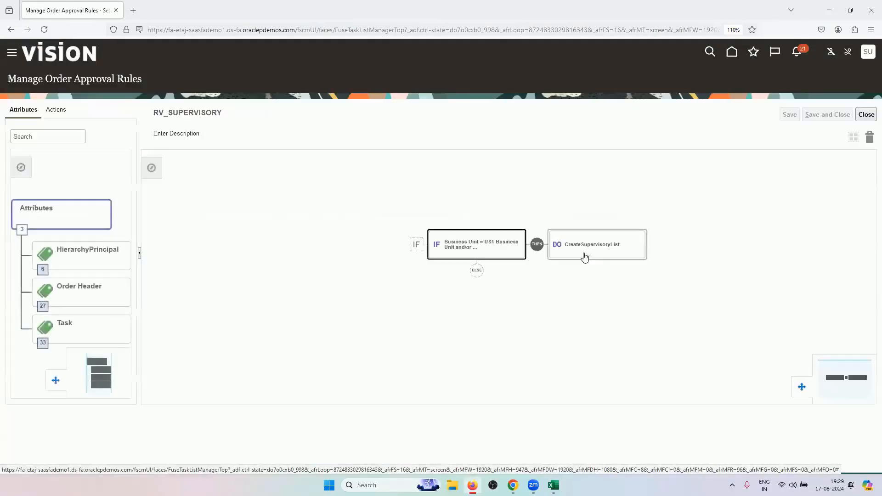
{"action": "left_click", "coordinate": [473, 253]}
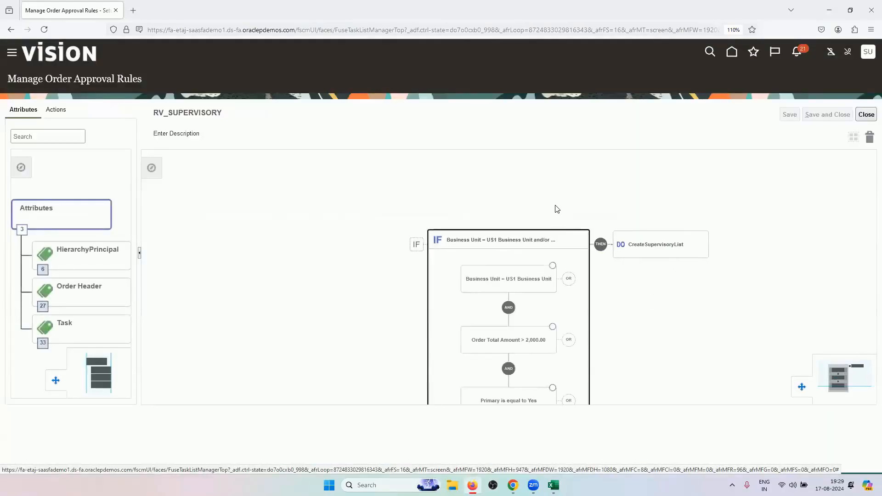
{"action": "left_click", "coordinate": [643, 245]}
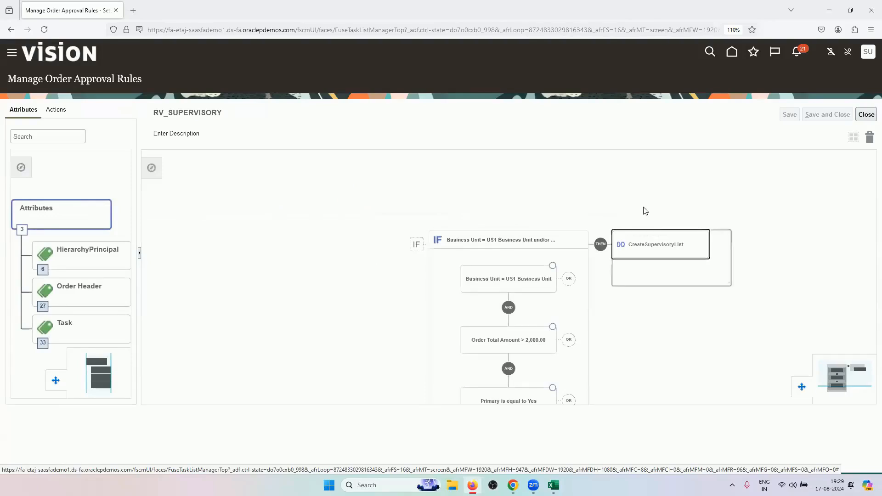
{"action": "left_click", "coordinate": [669, 264]}
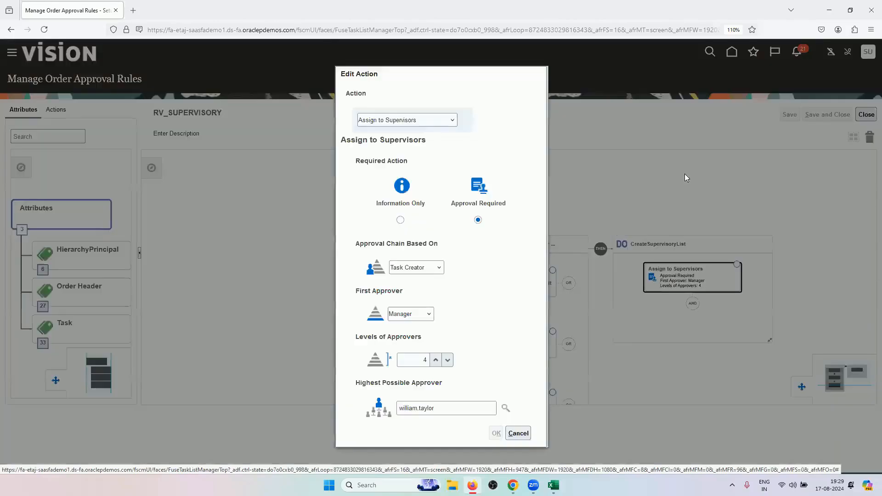
Base the approval chain on a Specific Worker, chosen by searching the worker's first name
{"action": "left_click", "coordinate": [437, 268]}
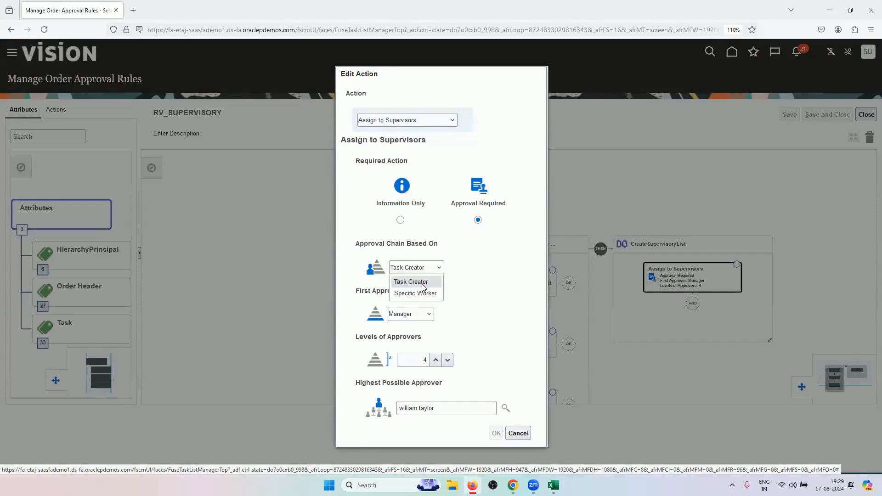
{"action": "left_click", "coordinate": [409, 142]}
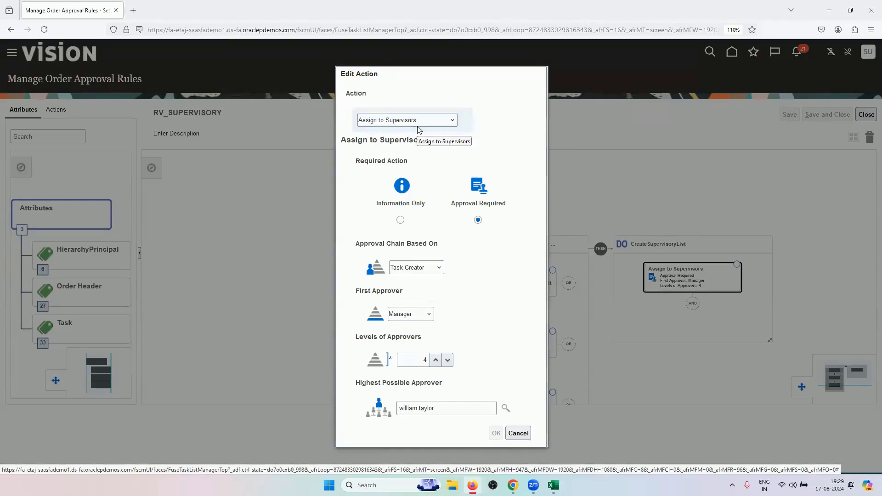
{"action": "left_click", "coordinate": [428, 272]}
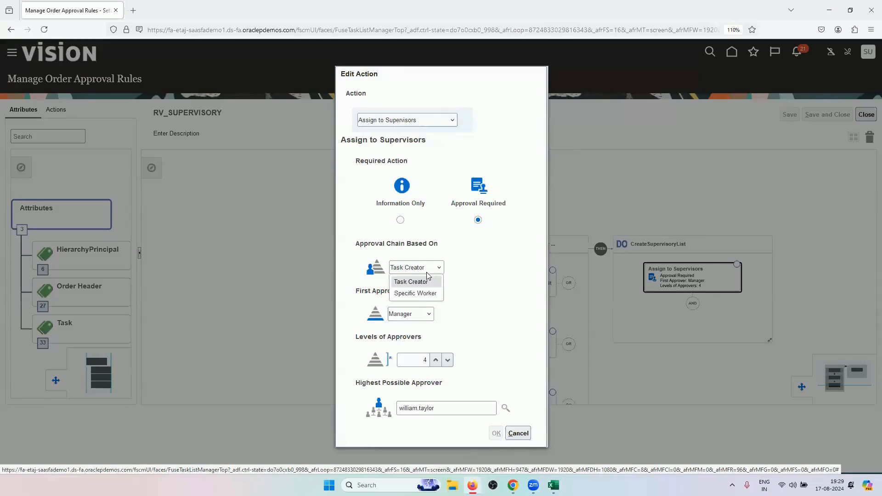
{"action": "left_click", "coordinate": [427, 295]}
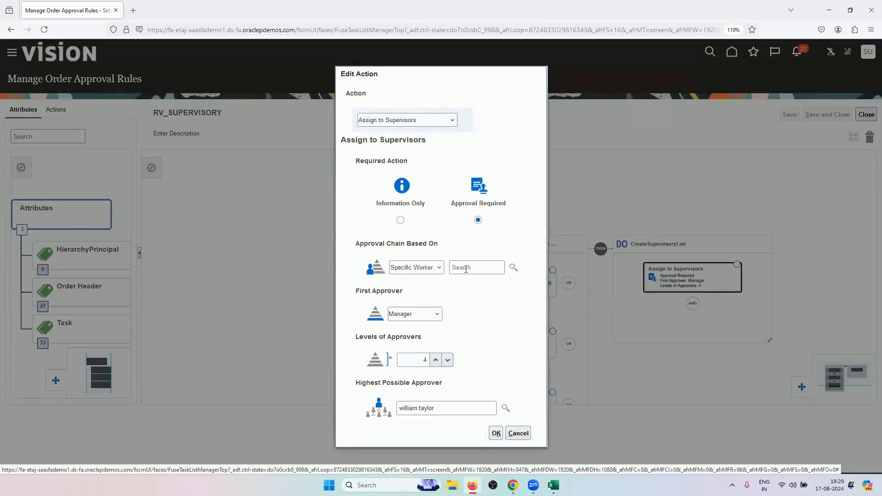
{"action": "left_click", "coordinate": [513, 268]}
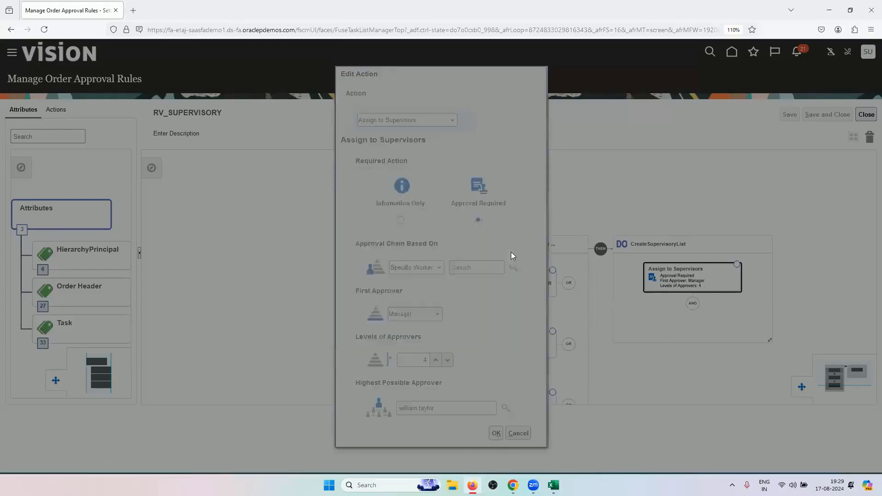
{"action": "left_click", "coordinate": [308, 239]}
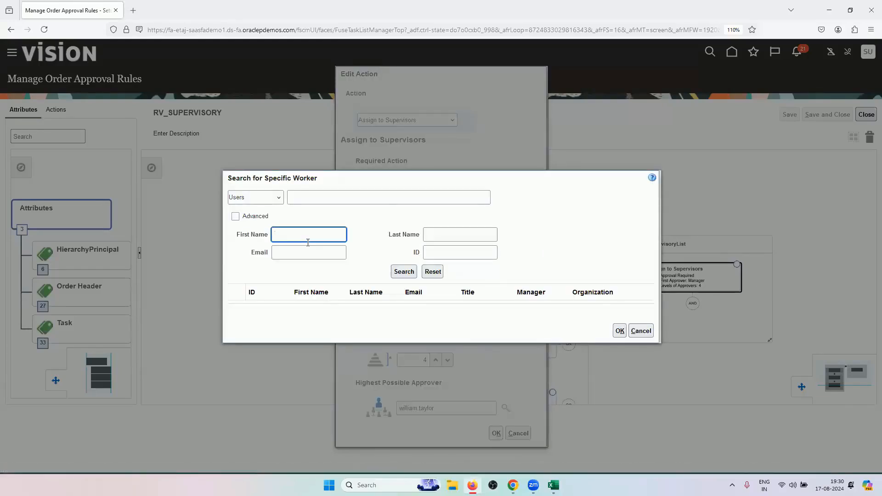
{"action": "type", "text": "calvin"}
{"action": "left_click", "coordinate": [403, 271]}
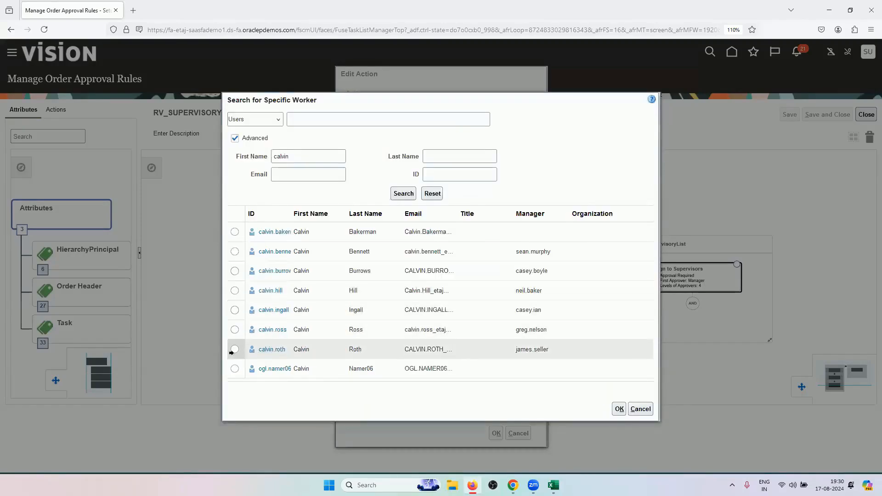
{"action": "left_click", "coordinate": [234, 349]}
{"action": "left_click", "coordinate": [619, 409]}
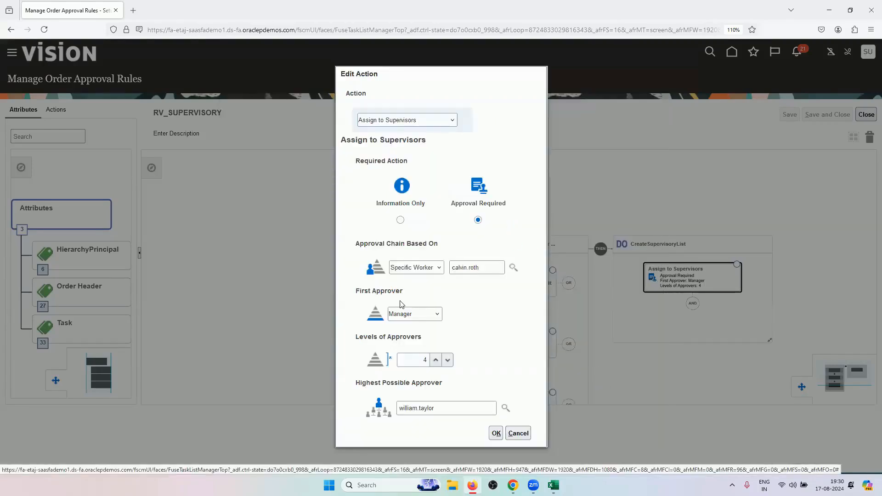
Set First Approver to Same as Above, then cancel the action edits and return to order 98446
{"action": "left_click", "coordinate": [423, 317]}
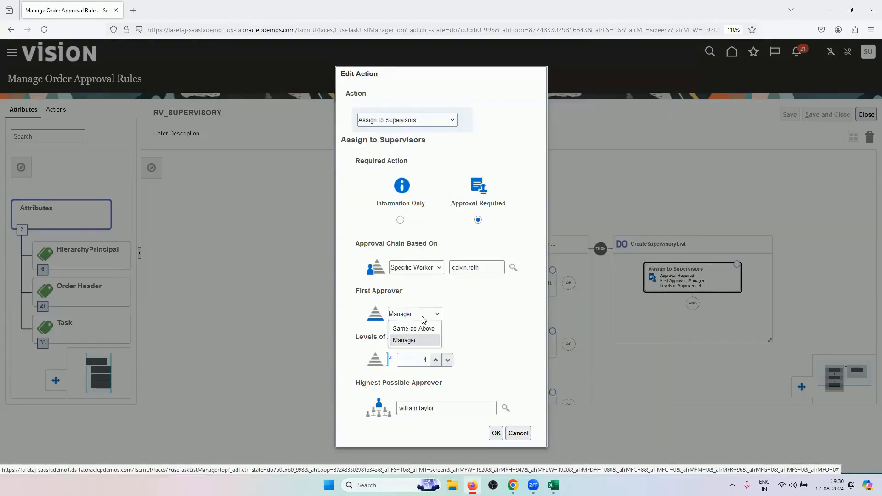
{"action": "left_click", "coordinate": [423, 329]}
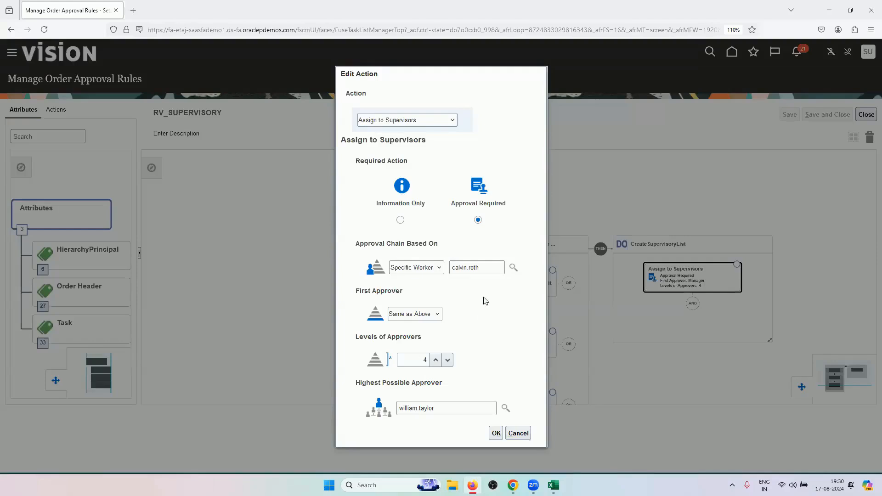
{"action": "triple_click", "coordinate": [449, 266]}
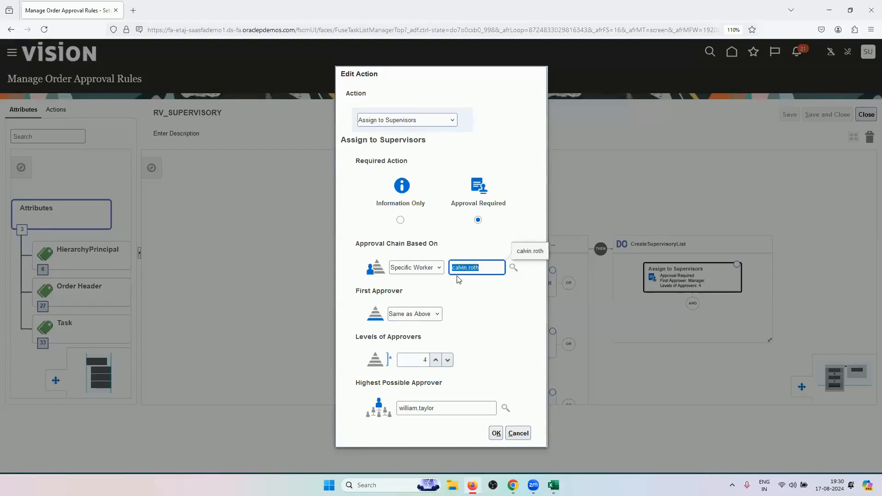
{"action": "left_click", "coordinate": [427, 361]}
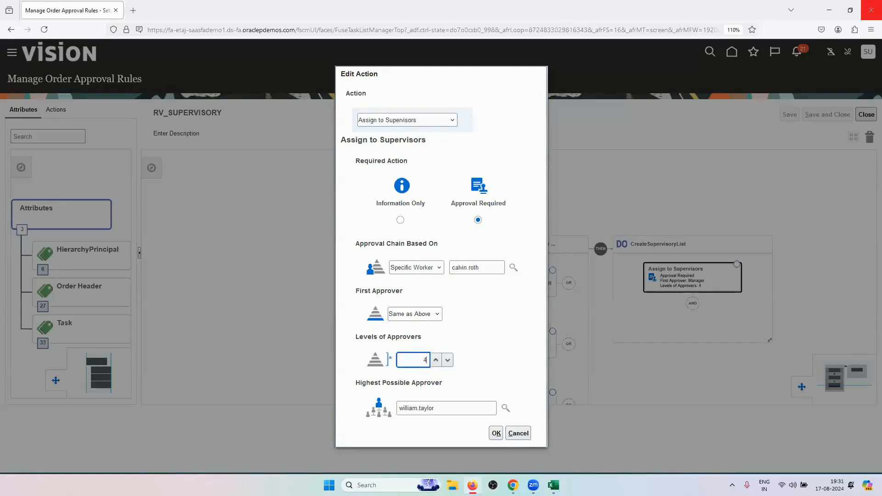
{"action": "left_click", "coordinate": [518, 433]}
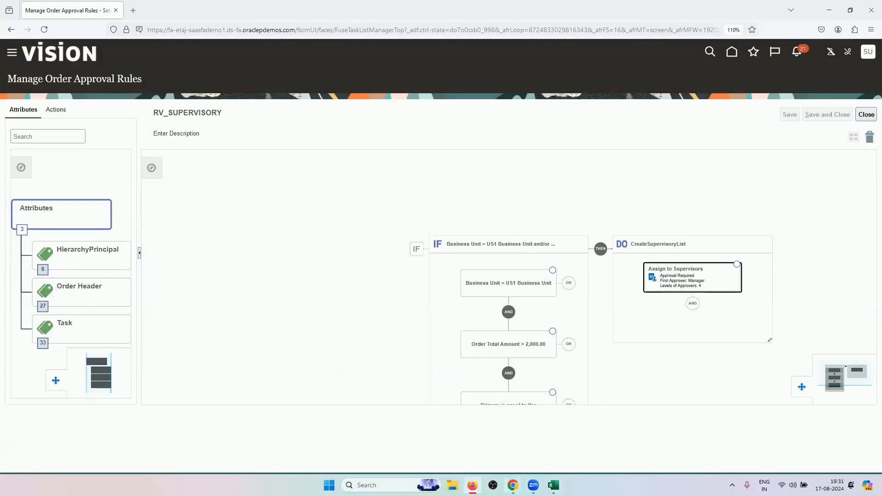
{"action": "left_click", "coordinate": [512, 425]}
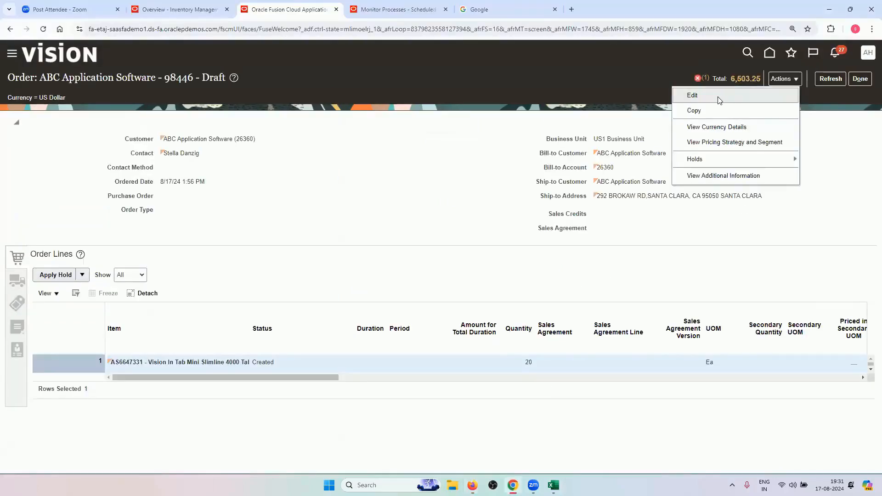
Return to Order Lines and reopen the FOM-4515130 approval rejection error for draft order 98446
{"action": "left_click", "coordinate": [557, 222]}
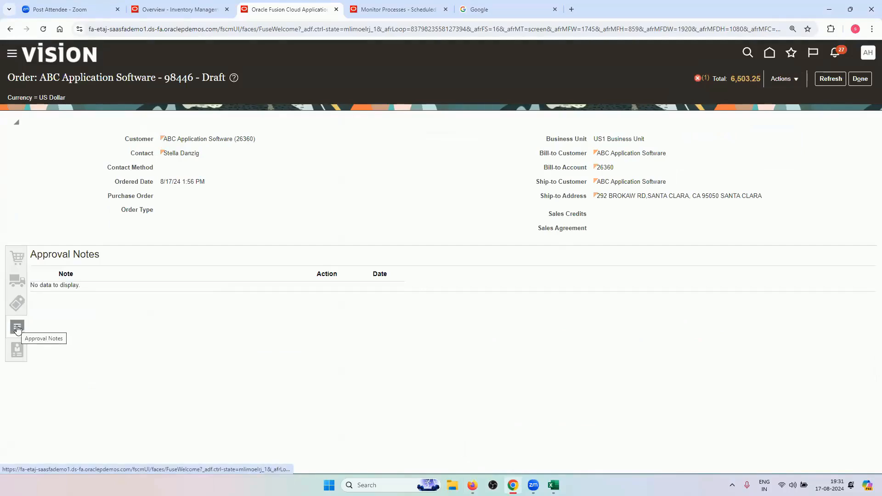
{"action": "left_click", "coordinate": [20, 262]}
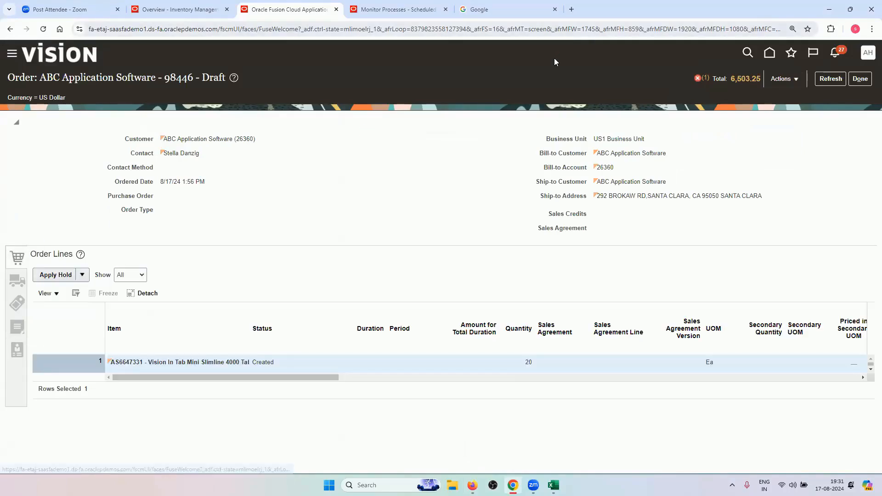
{"action": "left_click", "coordinate": [698, 80]}
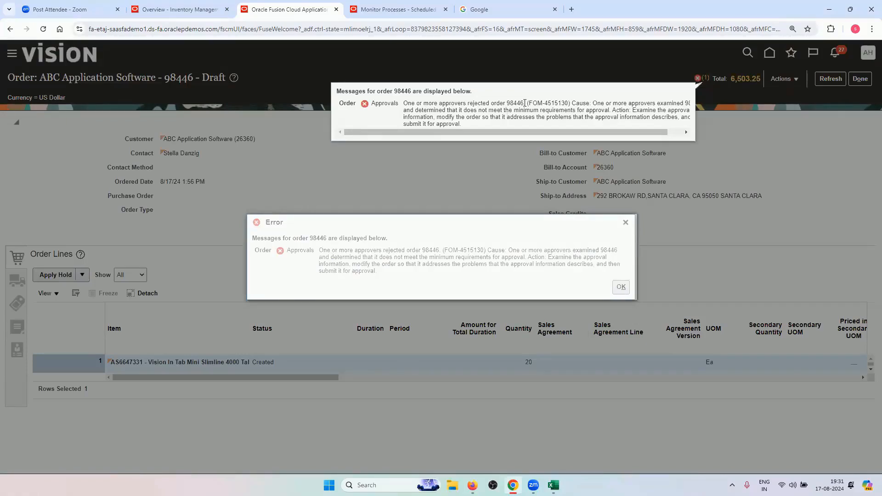
Highlight the 'approvers rejected order 98446' message, then dismiss the messages popup and Error dialog
{"action": "left_click_drag", "start_coordinate": [525, 104], "coordinate": [408, 103]}
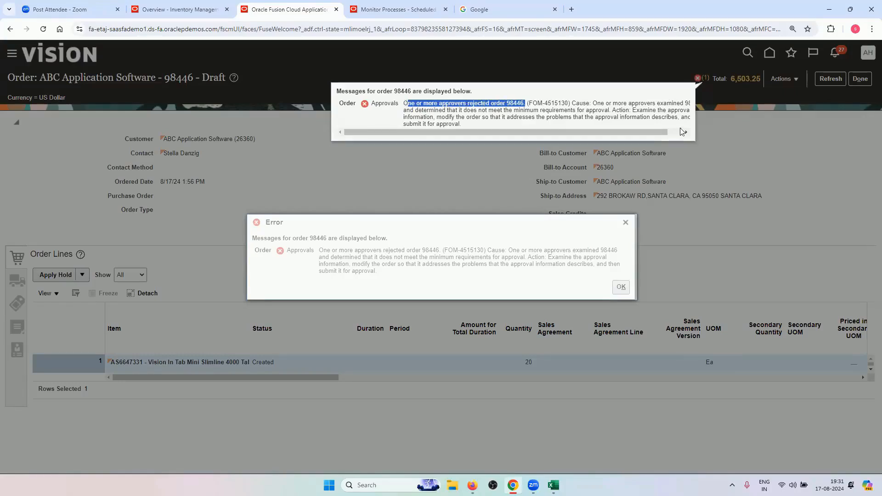
{"action": "left_click", "coordinate": [621, 289]}
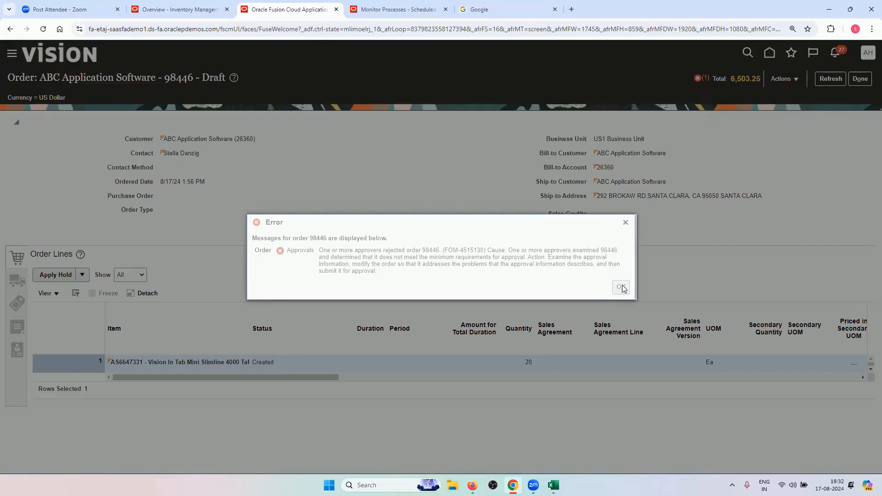
{"action": "left_click", "coordinate": [622, 287]}
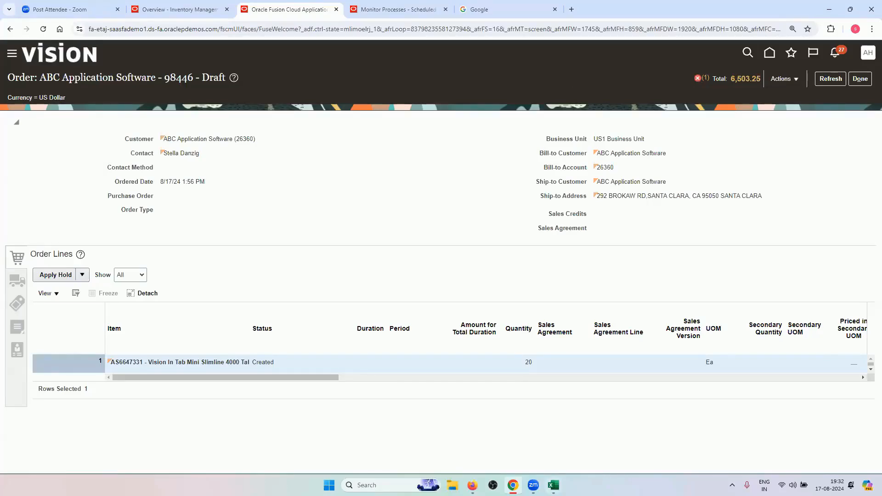
Switch to the Excel training sheet and scroll to the approval-tier tables
{"action": "key", "text": "alt+Tab"}
{"action": "scroll", "coordinate": [273, 366], "scroll_direction": "up", "scroll_amount": 4}
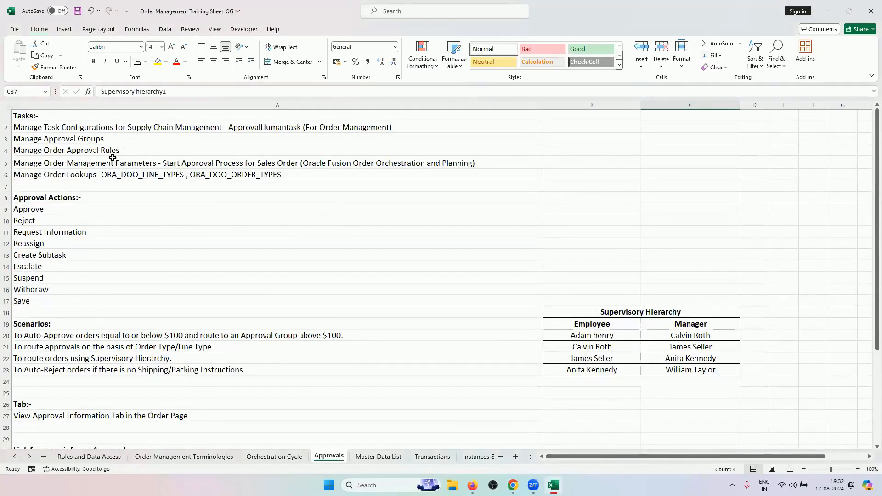
{"action": "left_click", "coordinate": [137, 124]}
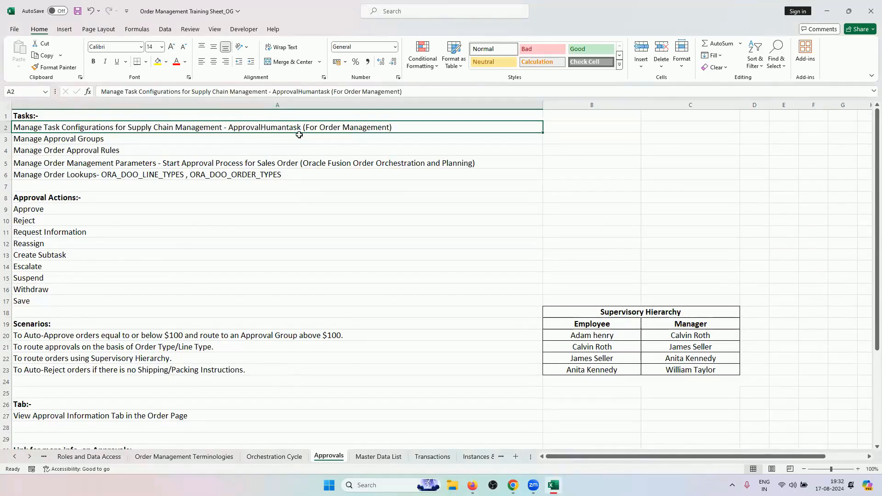
{"action": "left_click", "coordinate": [513, 485]}
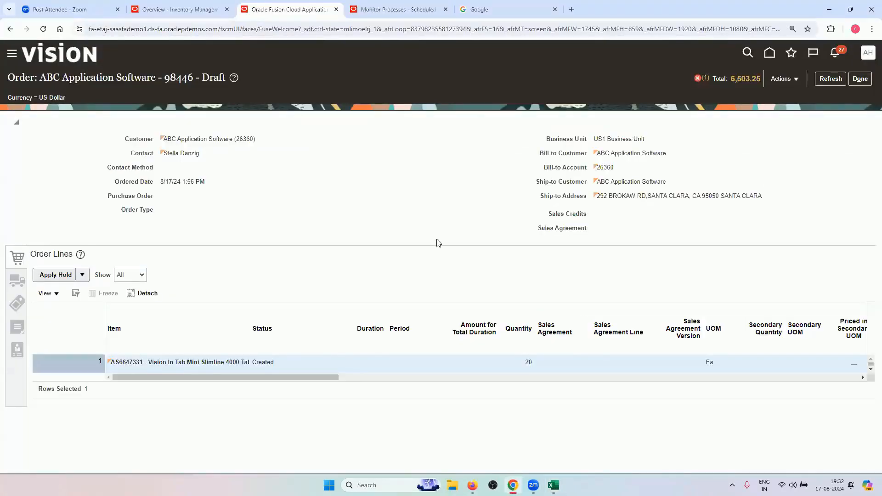
{"action": "left_click", "coordinate": [513, 485]}
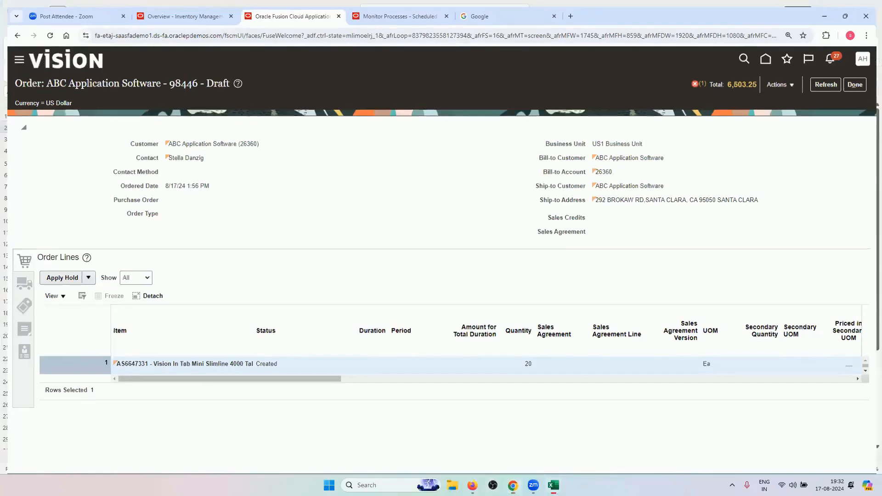
{"action": "scroll", "coordinate": [513, 296], "scroll_direction": "down", "scroll_amount": 5}
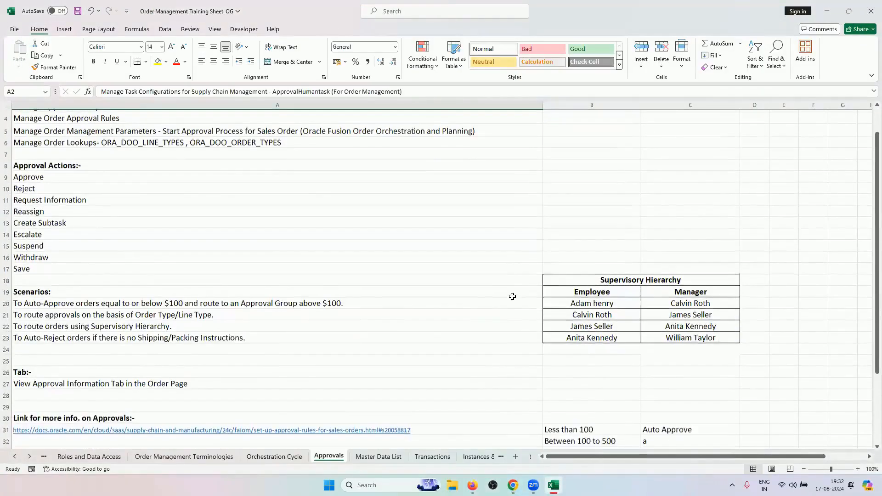
Enter Person 1 in C32, fill Person 2 and Person 3 down to C34, and save
{"action": "mouse_move", "coordinate": [602, 288]}
{"action": "left_mouse_down"}
{"action": "mouse_move", "coordinate": [643, 294]}
{"action": "mouse_move", "coordinate": [689, 391]}
{"action": "left_mouse_up"}
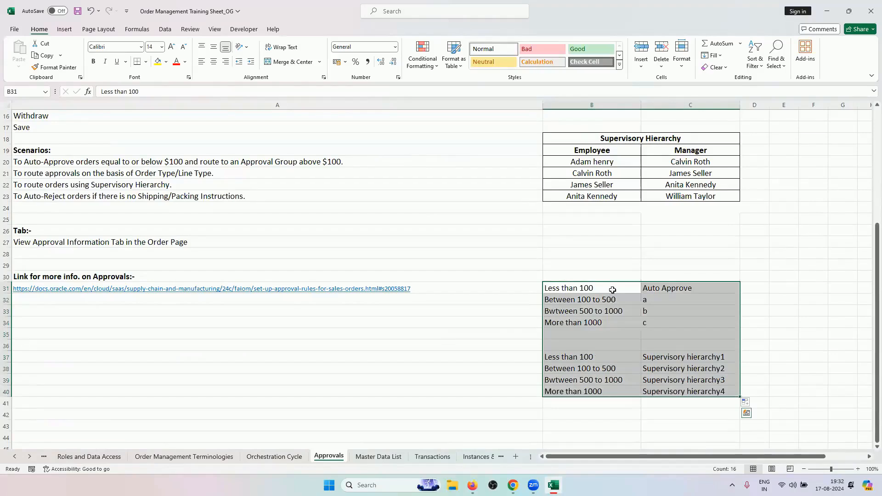
{"action": "double_click", "coordinate": [669, 301]}
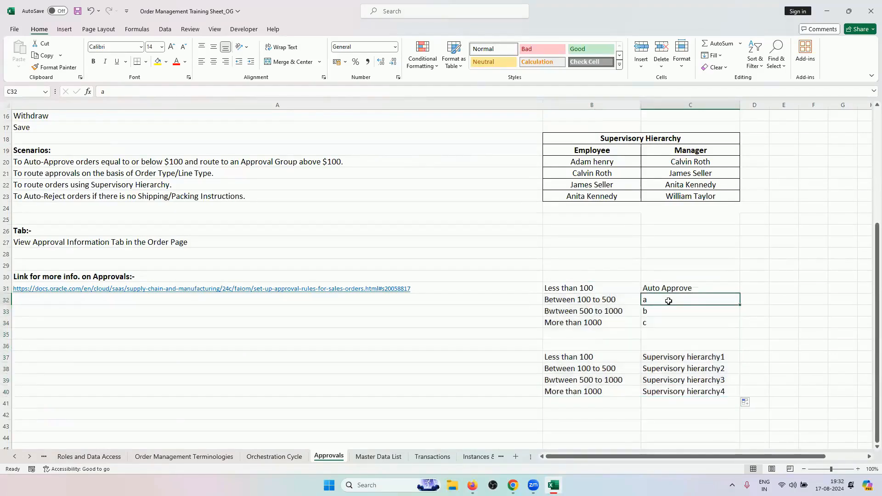
{"action": "type", "text": "Person 1"}
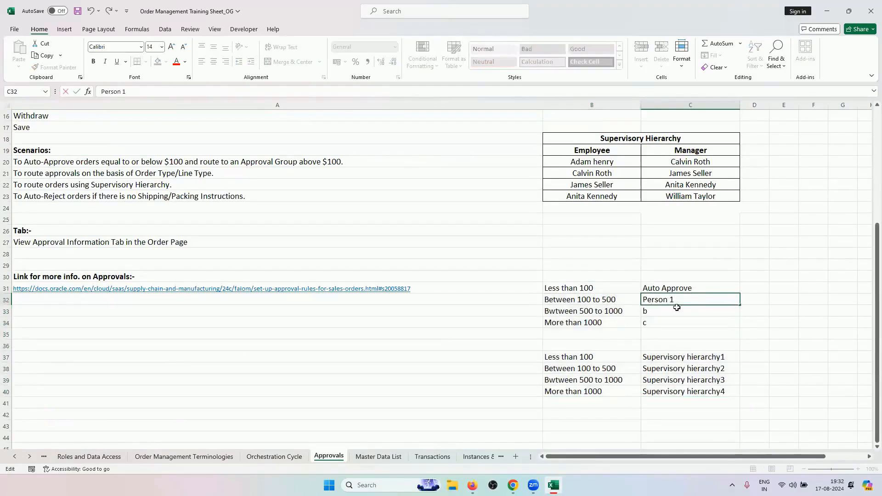
{"action": "key", "text": "Return"}
{"action": "key", "text": "Up"}
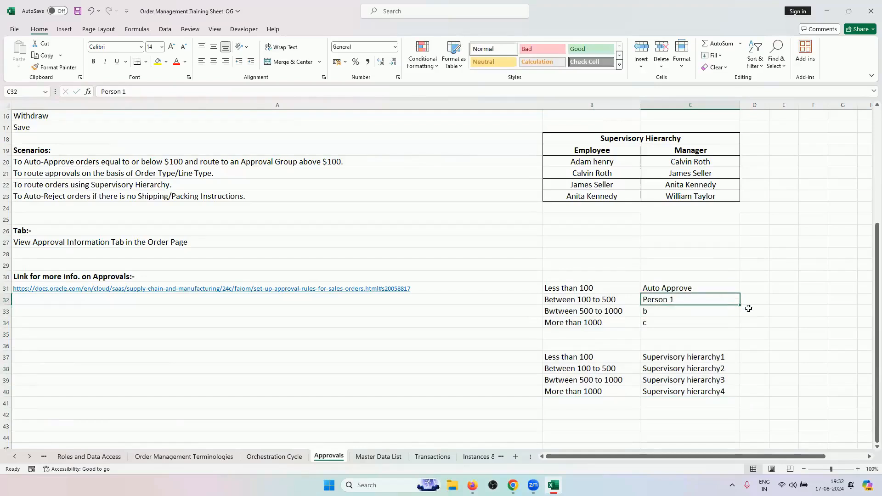
{"action": "left_click_drag", "start_coordinate": [738, 306], "coordinate": [732, 325]}
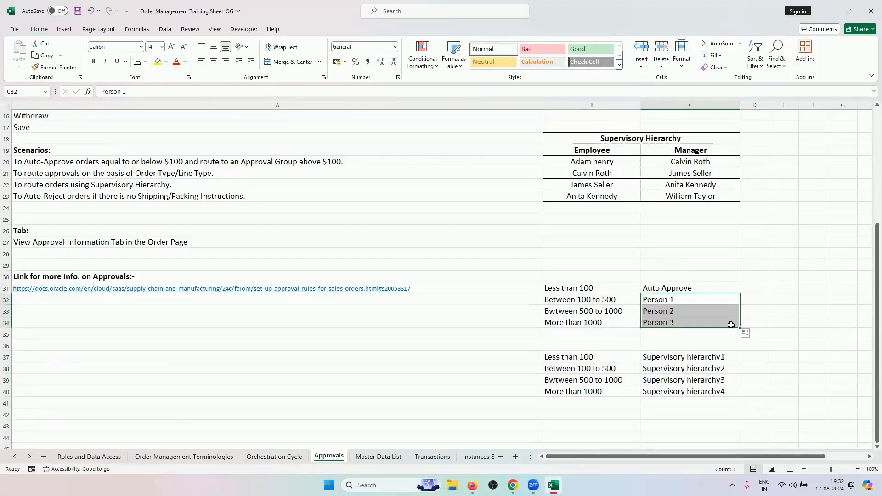
{"action": "left_click", "coordinate": [705, 370]}
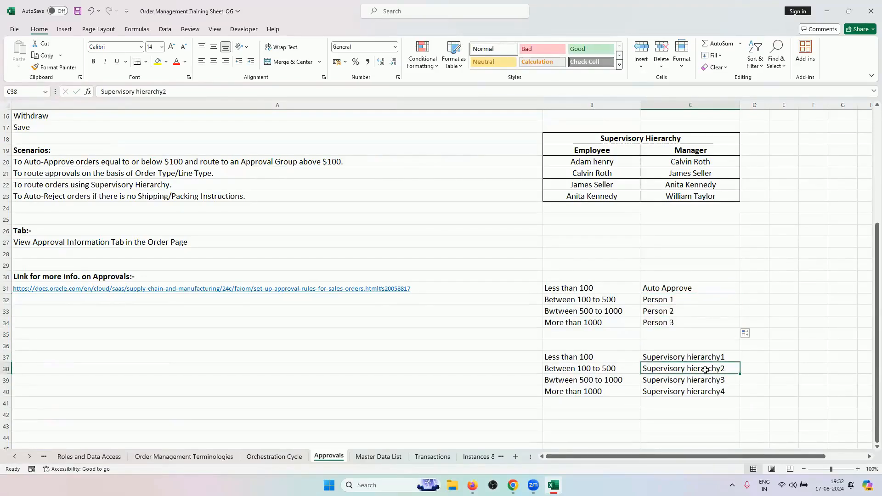
{"action": "key", "text": "ctrl+s"}
{"action": "left_click_drag", "start_coordinate": [593, 288], "coordinate": [665, 390]}
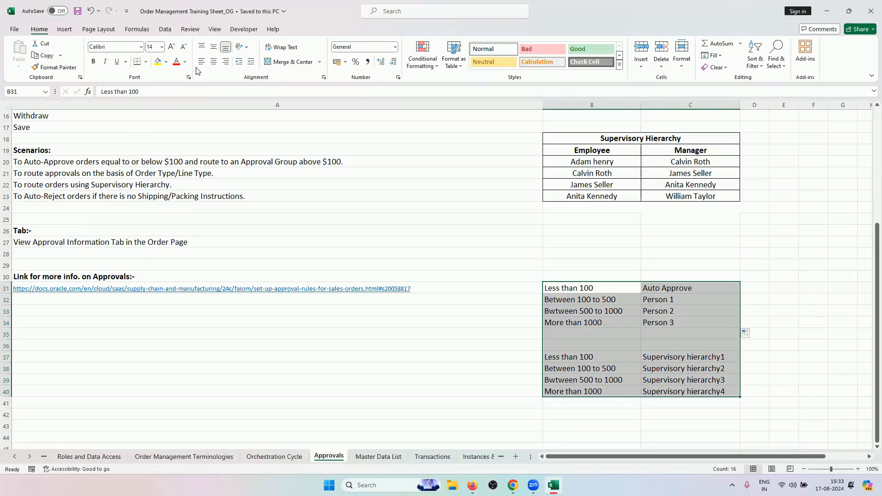
Centre B31:C40 with All Borders, then set No Border on blank rows 35–36
{"action": "left_click", "coordinate": [214, 62]}
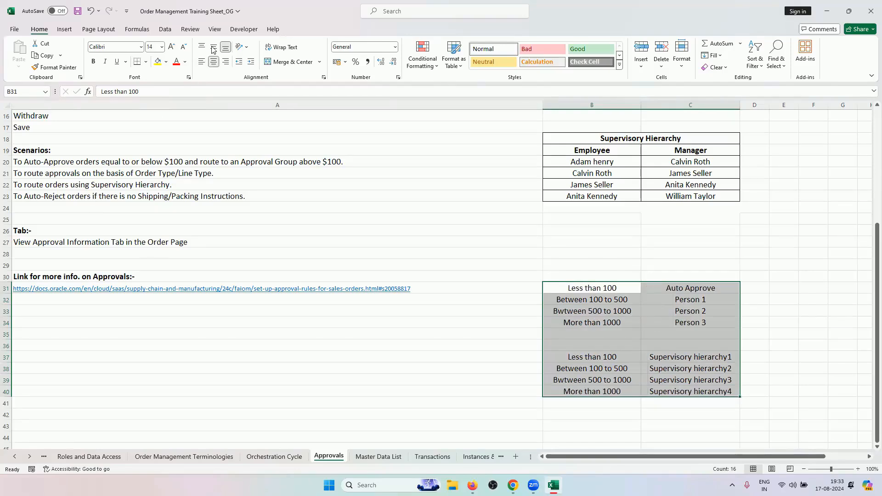
{"action": "left_click", "coordinate": [146, 61]}
{"action": "left_click", "coordinate": [159, 152]}
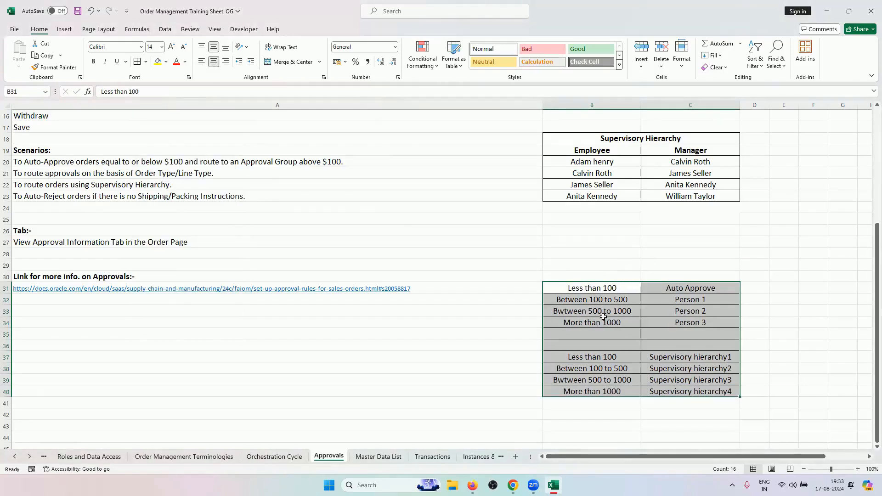
{"action": "left_click_drag", "start_coordinate": [598, 338], "coordinate": [653, 344]}
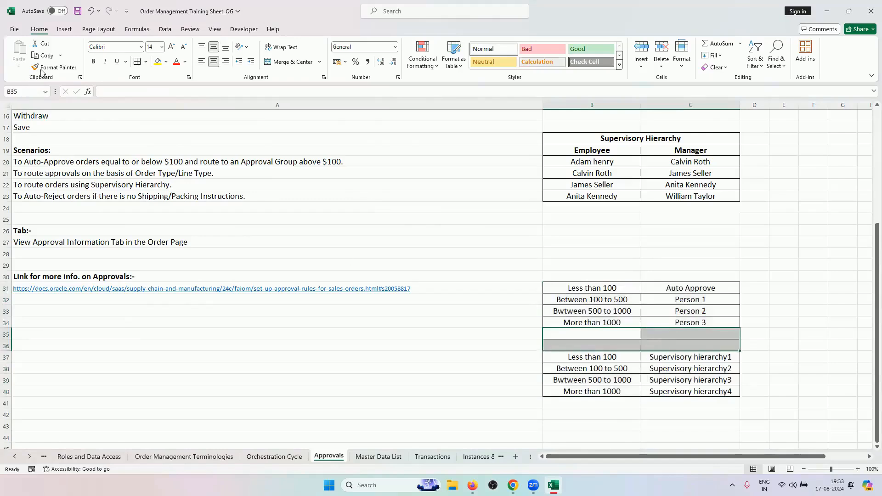
{"action": "left_click", "coordinate": [146, 62]}
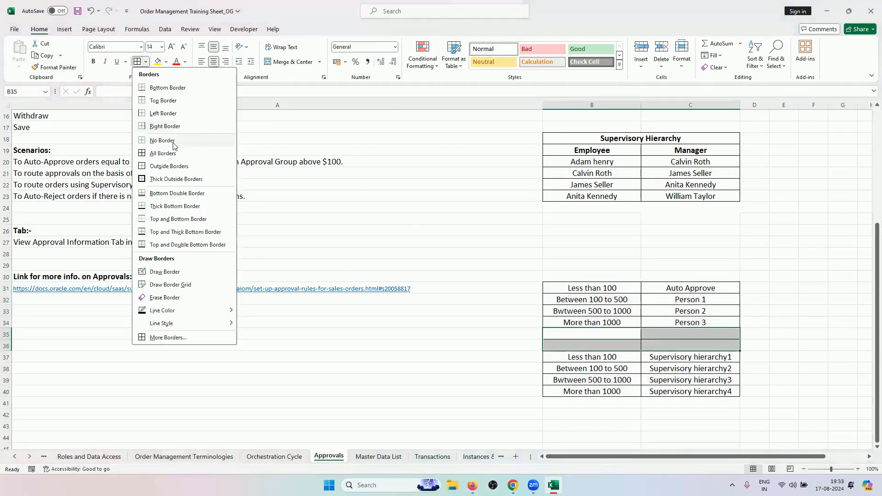
{"action": "left_click", "coordinate": [174, 143]}
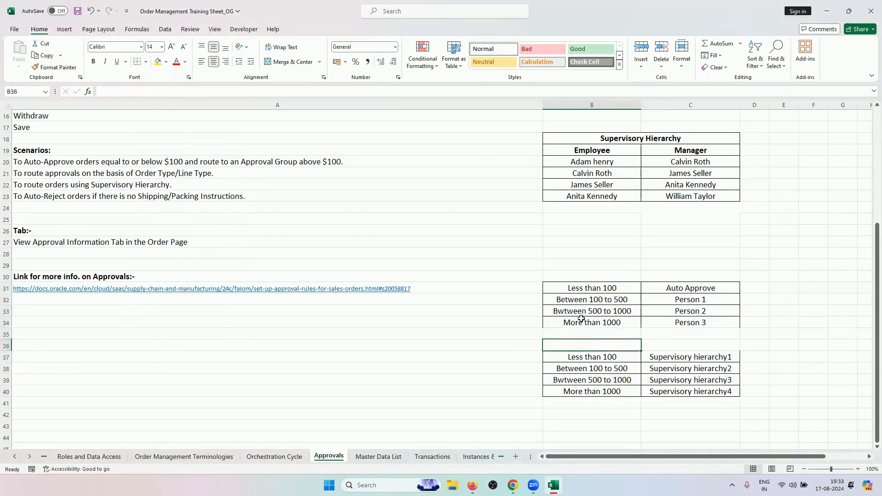
Reapply All Borders to the Person table and Supervisory hierarchy table, then save the workbook
{"action": "left_click_drag", "start_coordinate": [588, 288], "coordinate": [670, 320]}
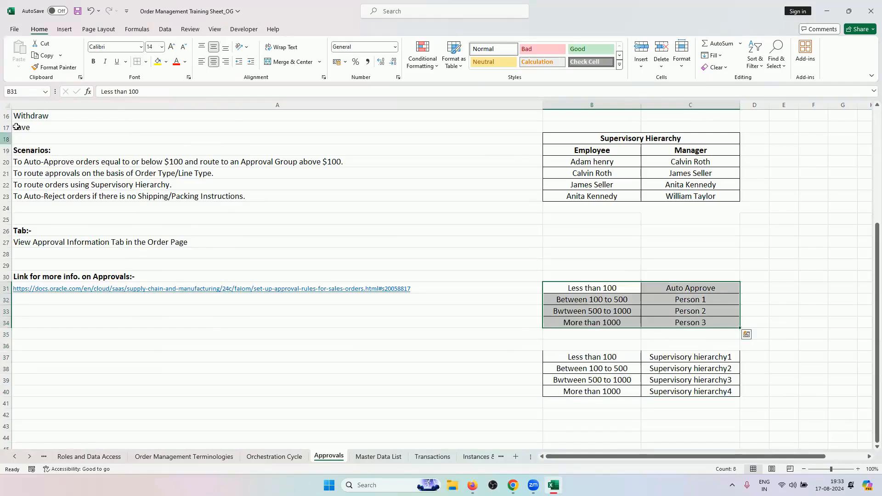
{"action": "left_click", "coordinate": [145, 65]}
{"action": "left_click", "coordinate": [170, 154]}
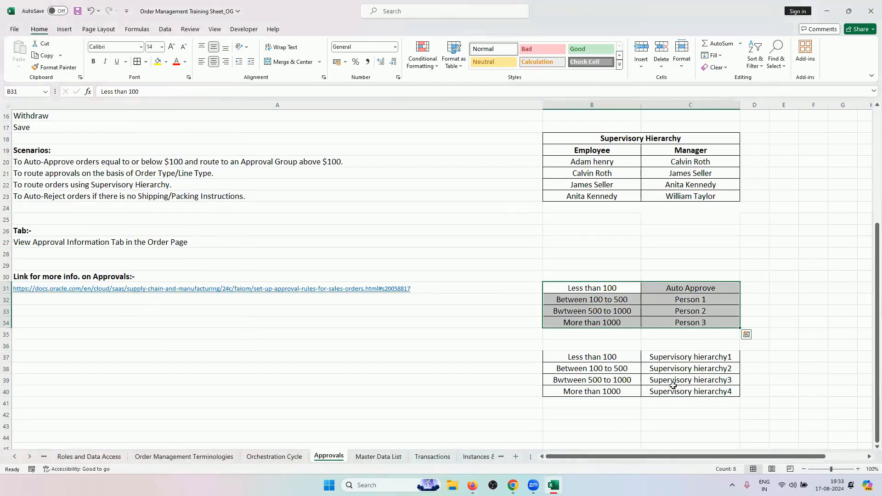
{"action": "left_click_drag", "start_coordinate": [617, 354], "coordinate": [689, 391]}
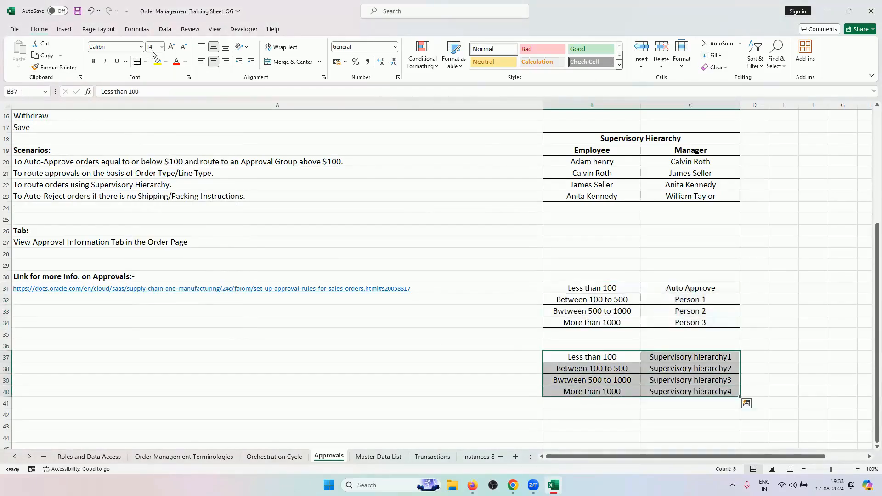
{"action": "left_click", "coordinate": [137, 63]}
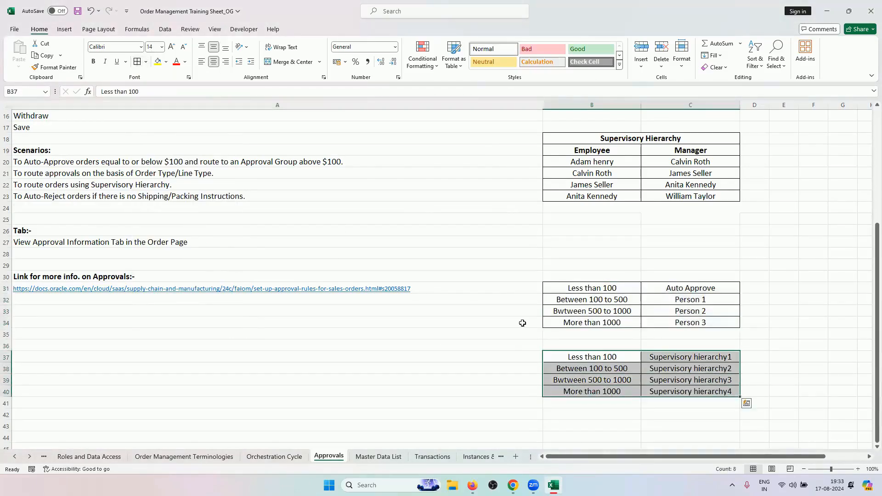
{"action": "left_click", "coordinate": [560, 369]}
{"action": "key", "text": "ctrl+s"}
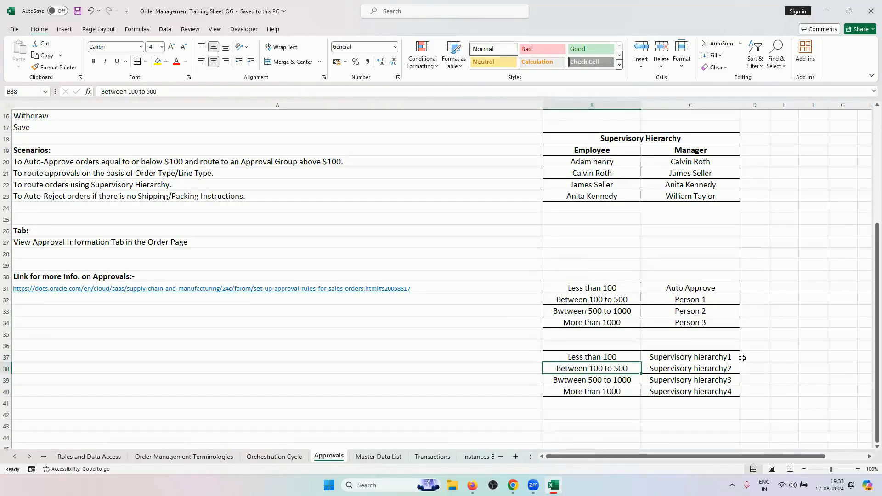
Change C37 to Supervisory hierarchyLevel1, fill Level2–Level4 down to C40, and widen column C
{"action": "double_click", "coordinate": [728, 358]}
{"action": "type", "text": "Level"}
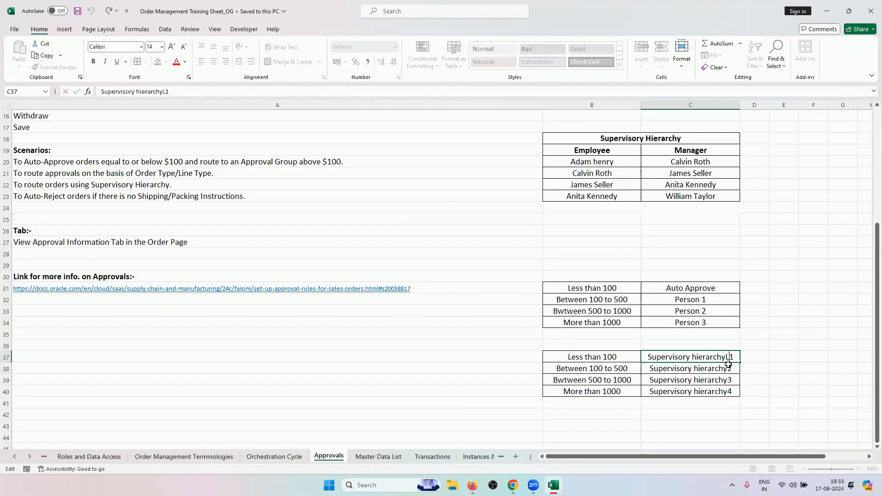
{"action": "key", "text": "Return"}
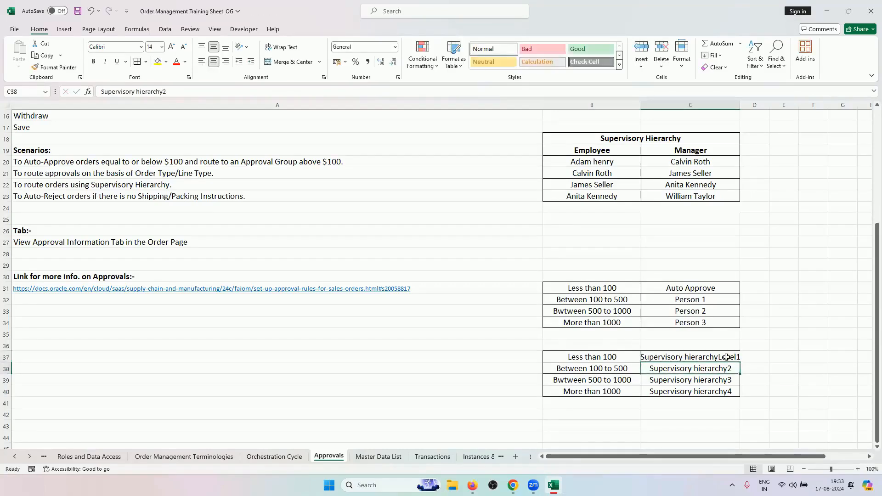
{"action": "left_click", "coordinate": [728, 358]}
{"action": "left_click_drag", "start_coordinate": [736, 382], "coordinate": [742, 397]}
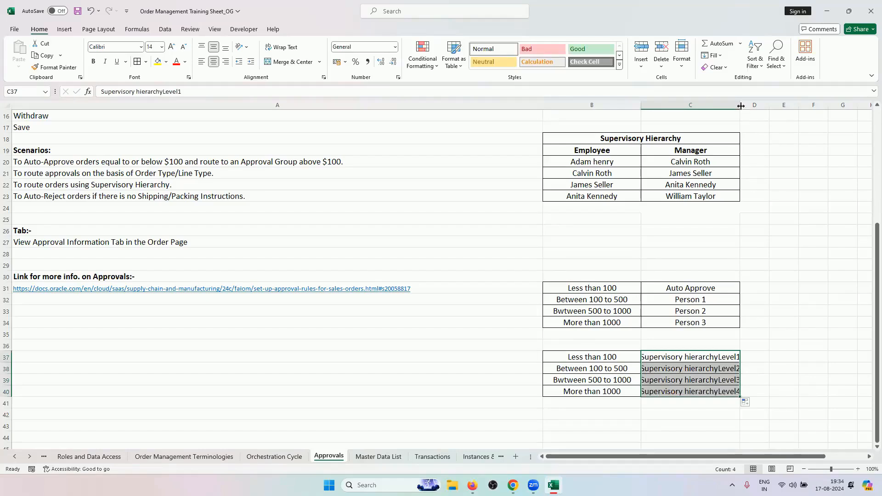
{"action": "left_click_drag", "start_coordinate": [740, 105], "coordinate": [760, 105]}
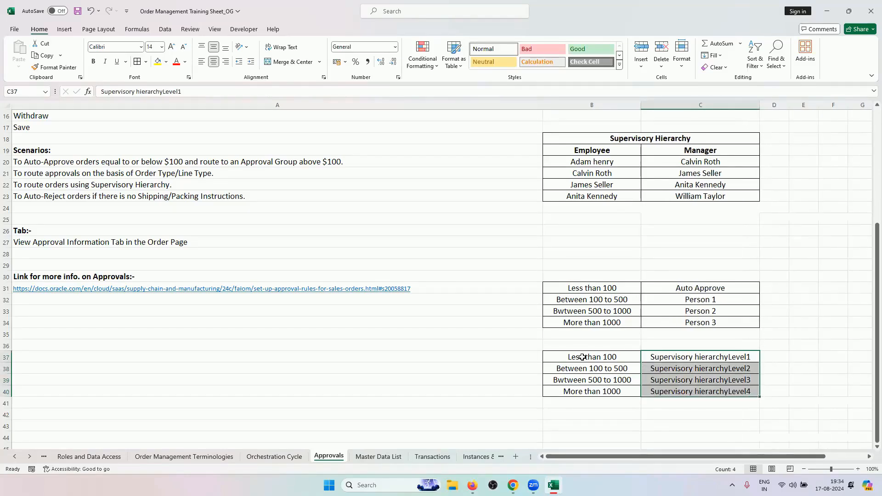
Review the finished tier tables and scroll back up to the approval scenarios in A20:A23
{"action": "left_click_drag", "start_coordinate": [605, 288], "coordinate": [678, 394]}
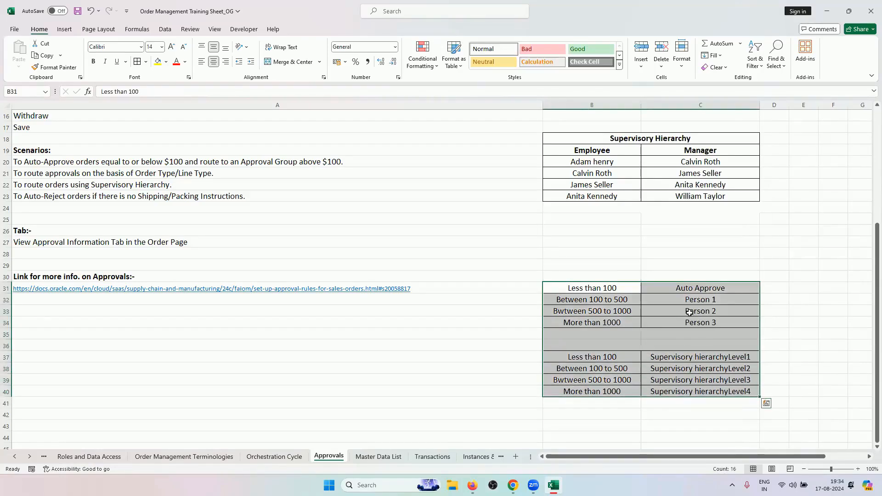
{"action": "left_click", "coordinate": [674, 358]}
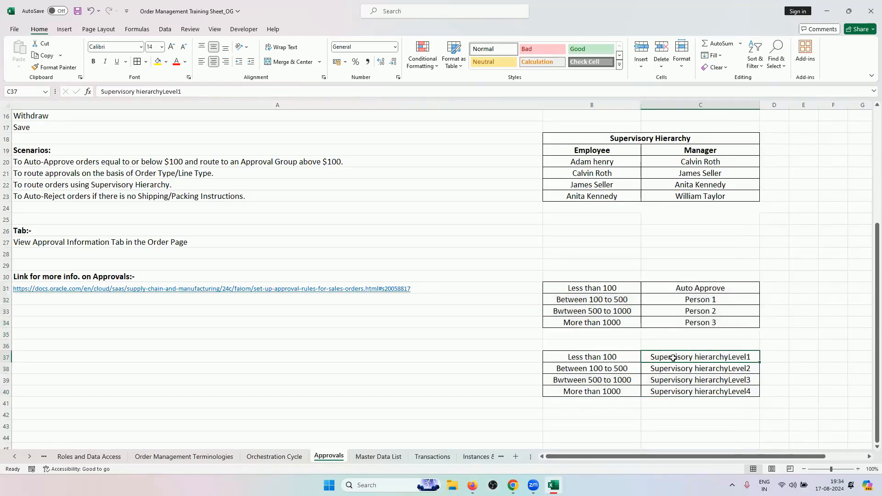
{"action": "left_click", "coordinate": [430, 426]}
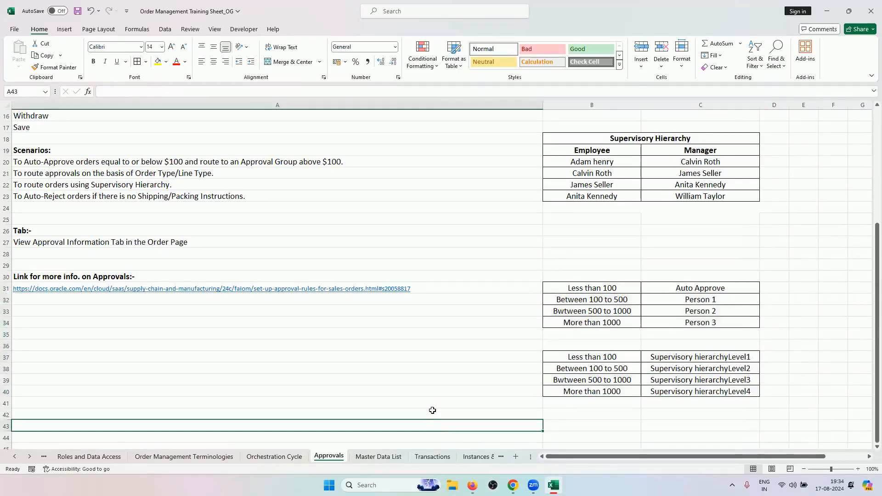
{"action": "scroll", "coordinate": [432, 410], "scroll_direction": "up", "scroll_amount": 4}
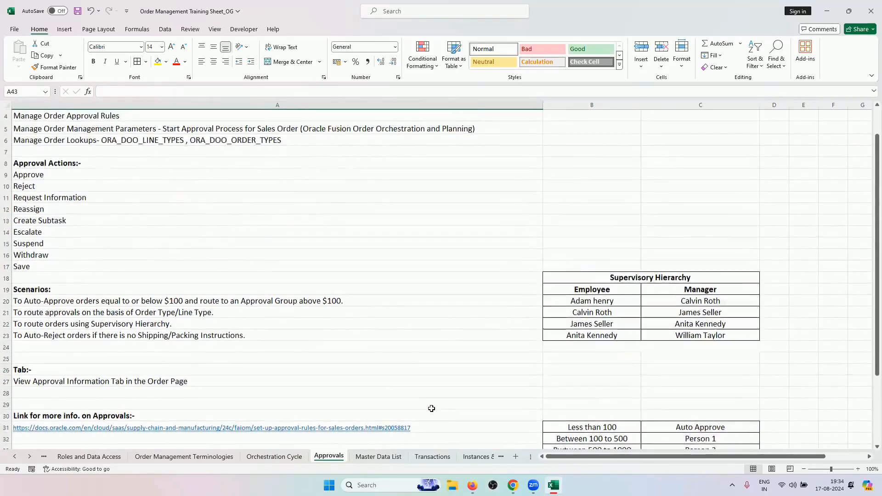
{"action": "scroll", "coordinate": [431, 409], "scroll_direction": "down", "scroll_amount": 9}
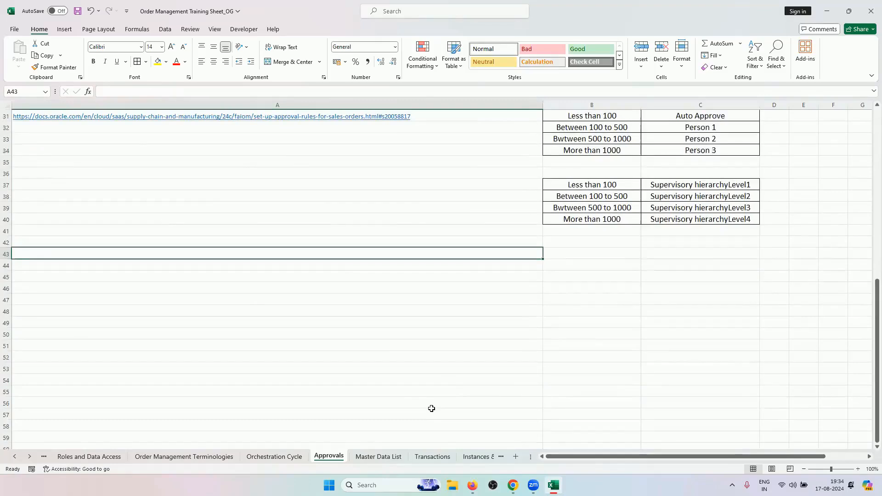
{"action": "scroll", "coordinate": [431, 409], "scroll_direction": "up", "scroll_amount": 1}
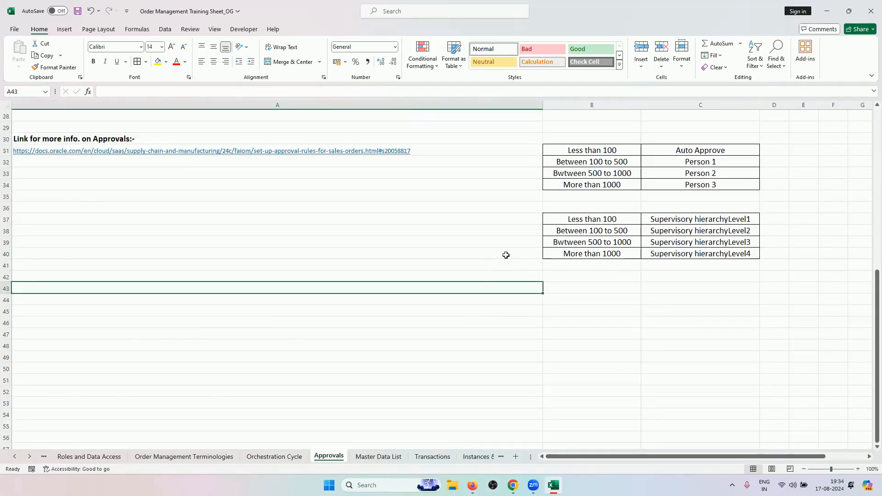
{"action": "scroll", "coordinate": [506, 255], "scroll_direction": "up", "scroll_amount": 9}
{"action": "left_click_drag", "start_coordinate": [157, 335], "coordinate": [163, 372]}
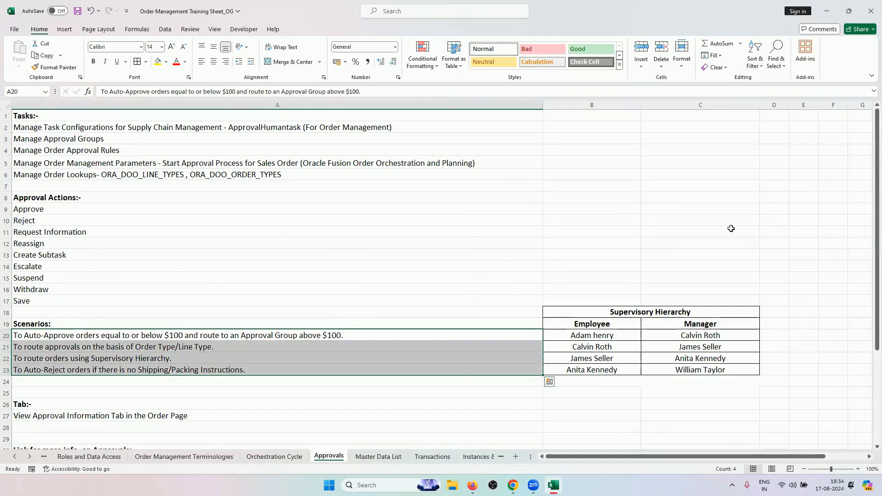